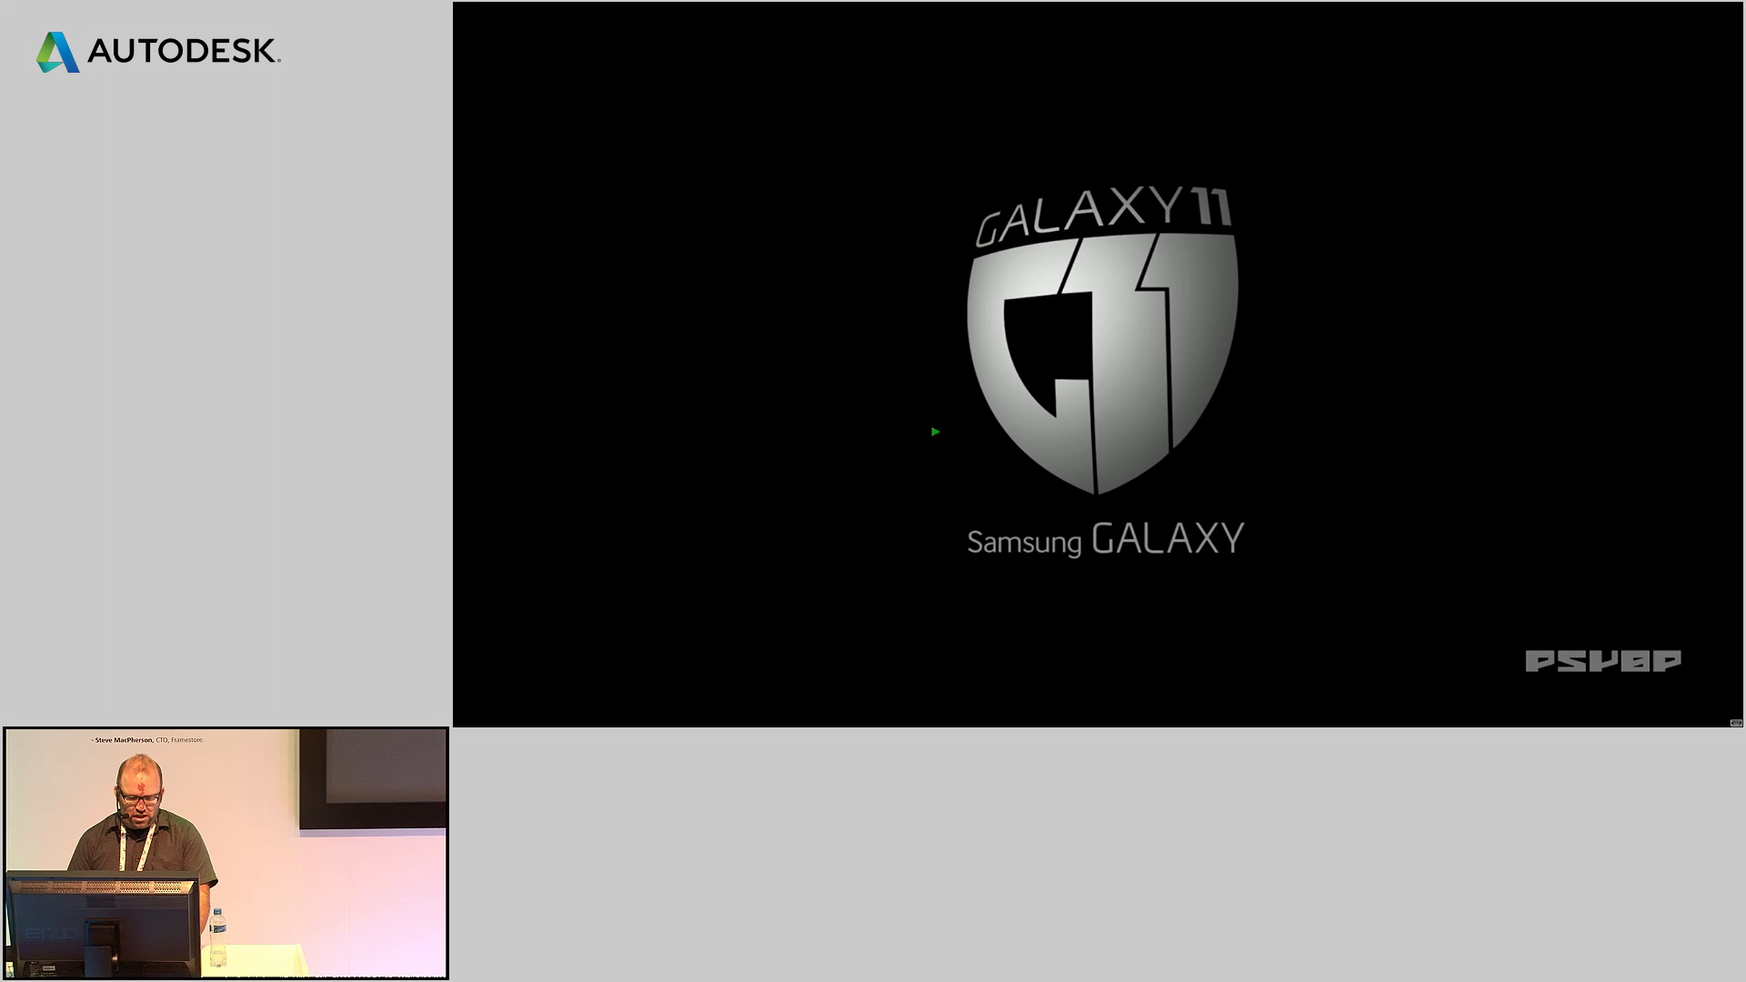
Step: Leave the playback and browse in the MediaHub to the editv3 subfolder of the Samsung Galaxy job's offline edit folder
key("Escape")
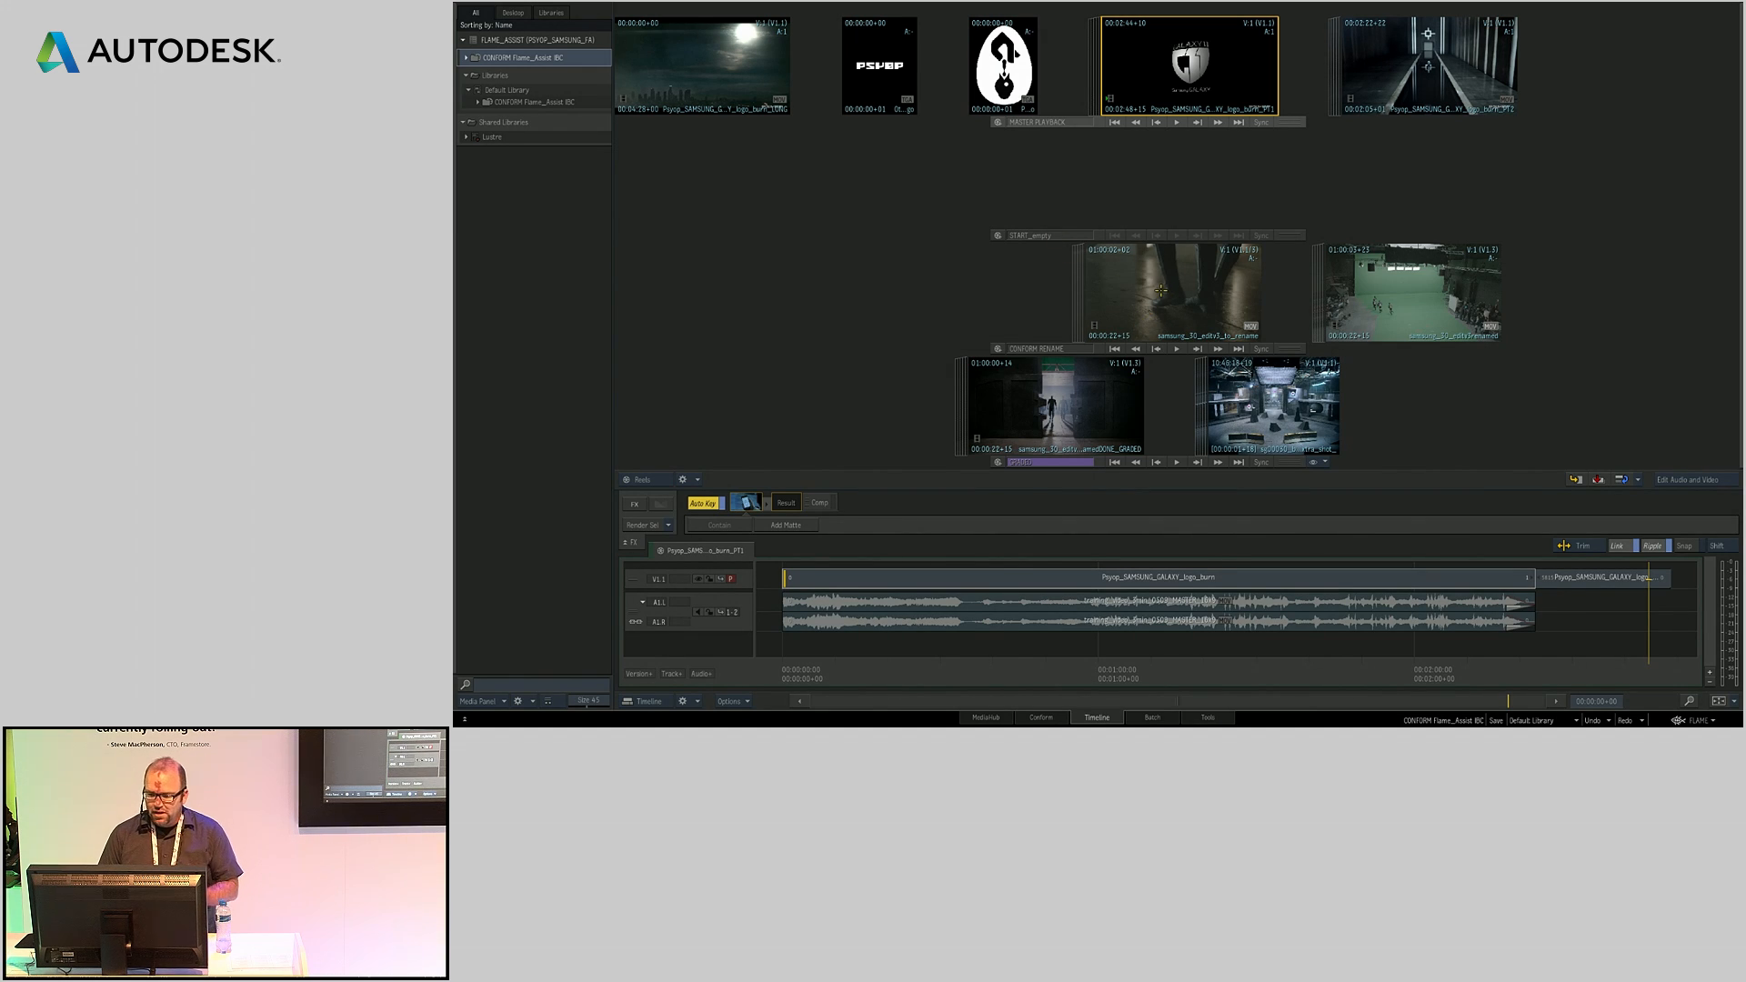
left_click(1161, 289)
left_click(1041, 718)
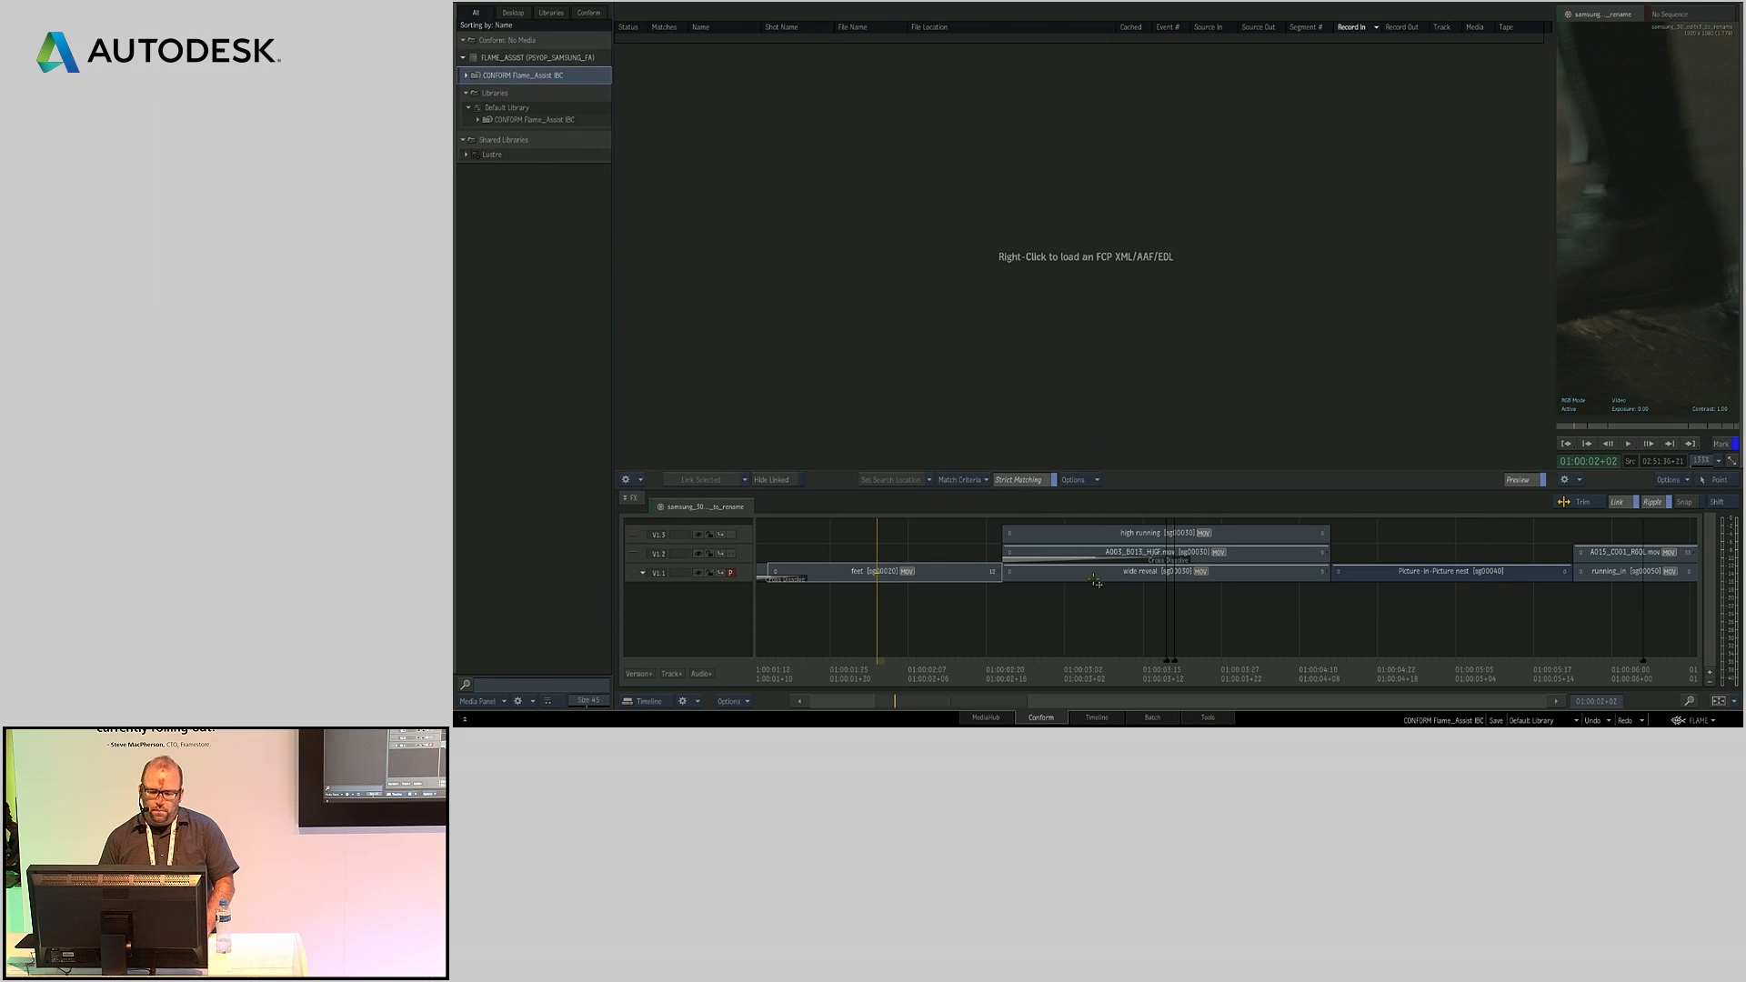
left_click(991, 718)
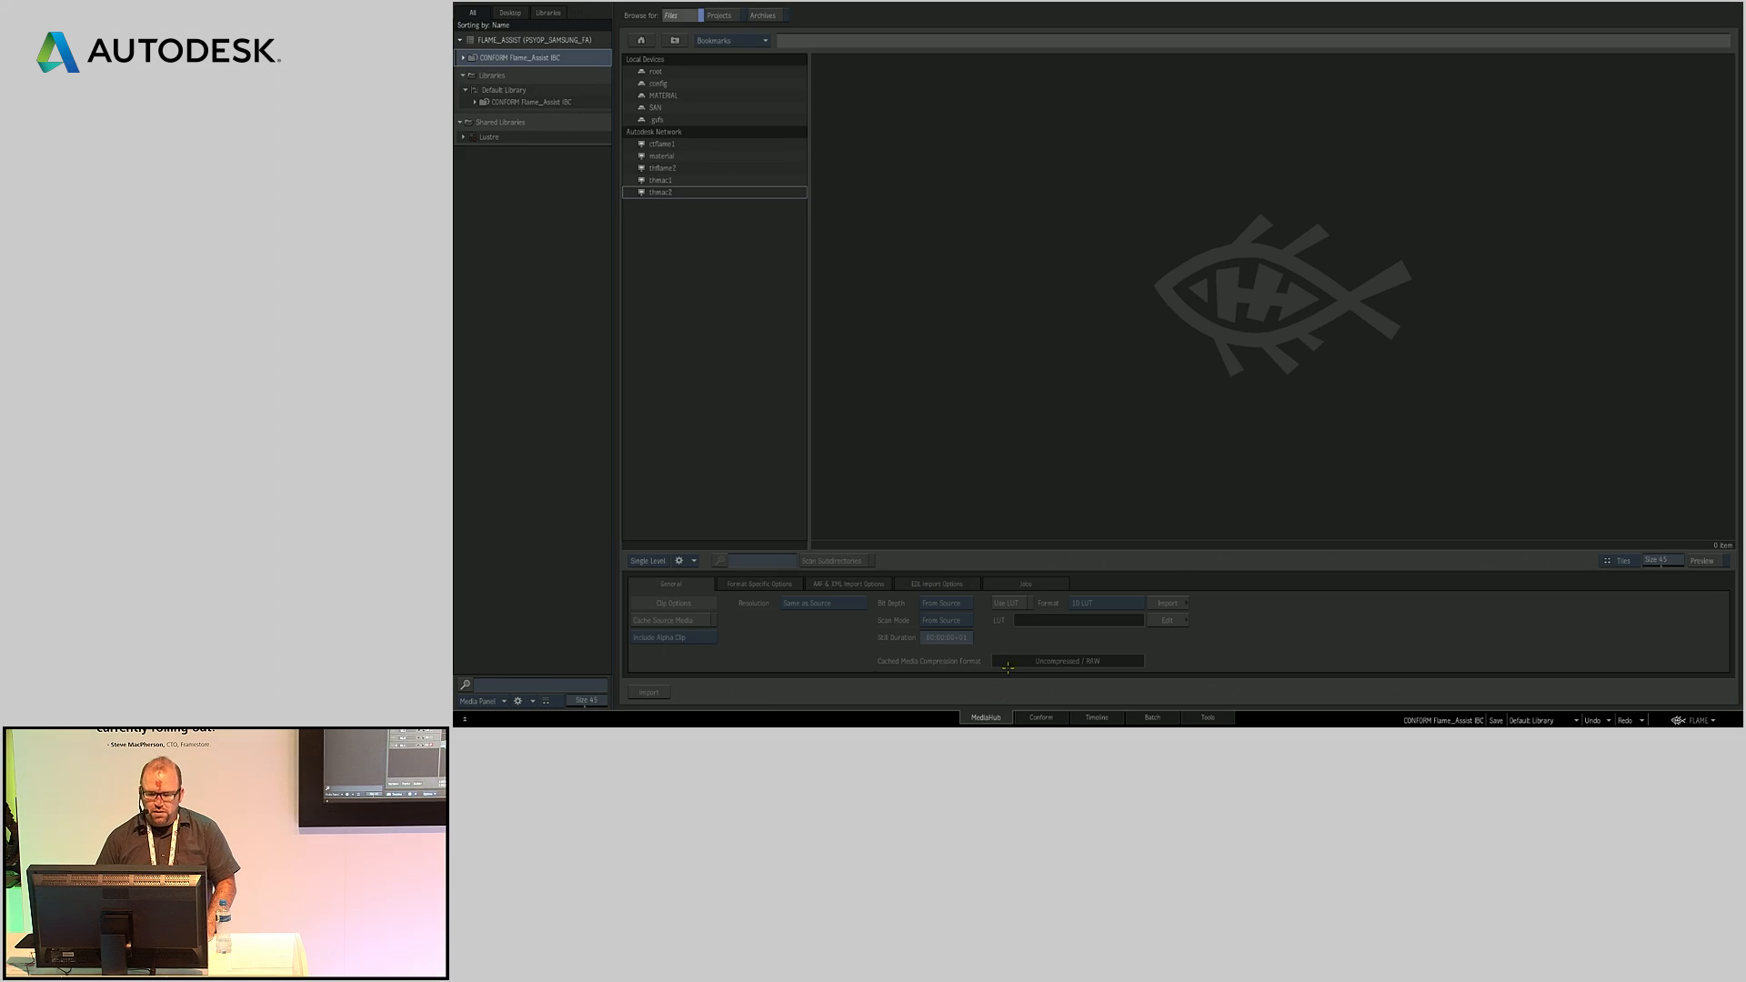
left_click(712, 40)
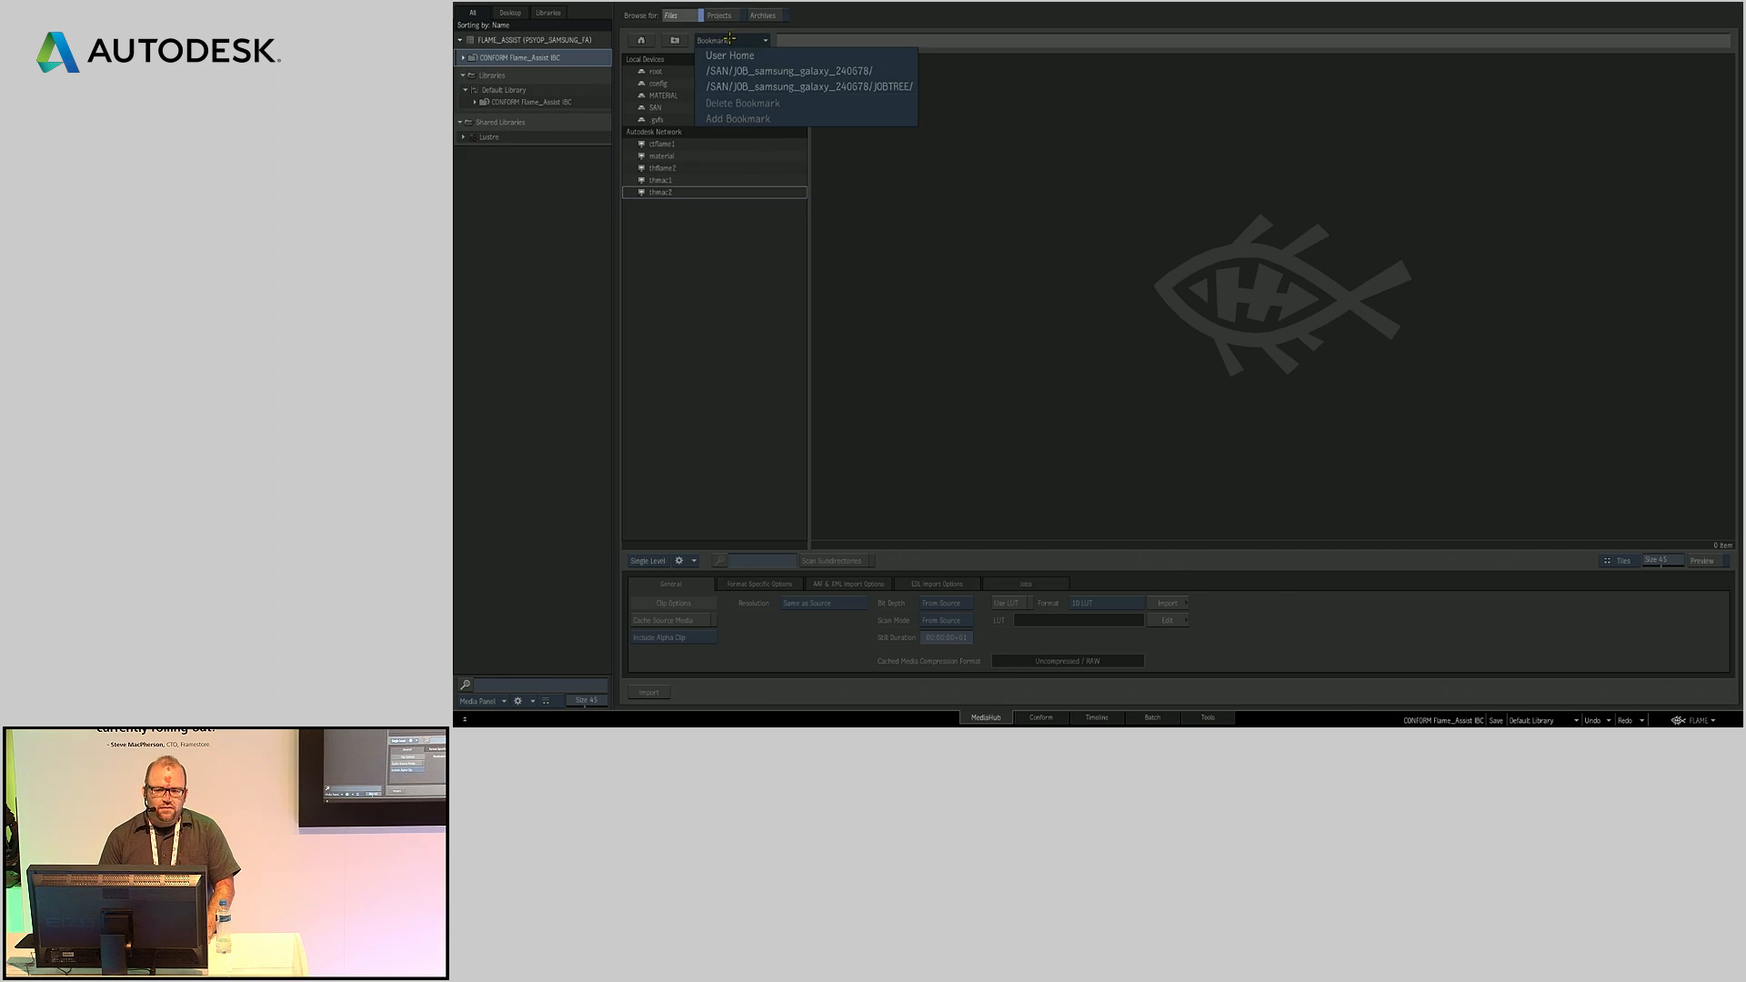
left_click(745, 86)
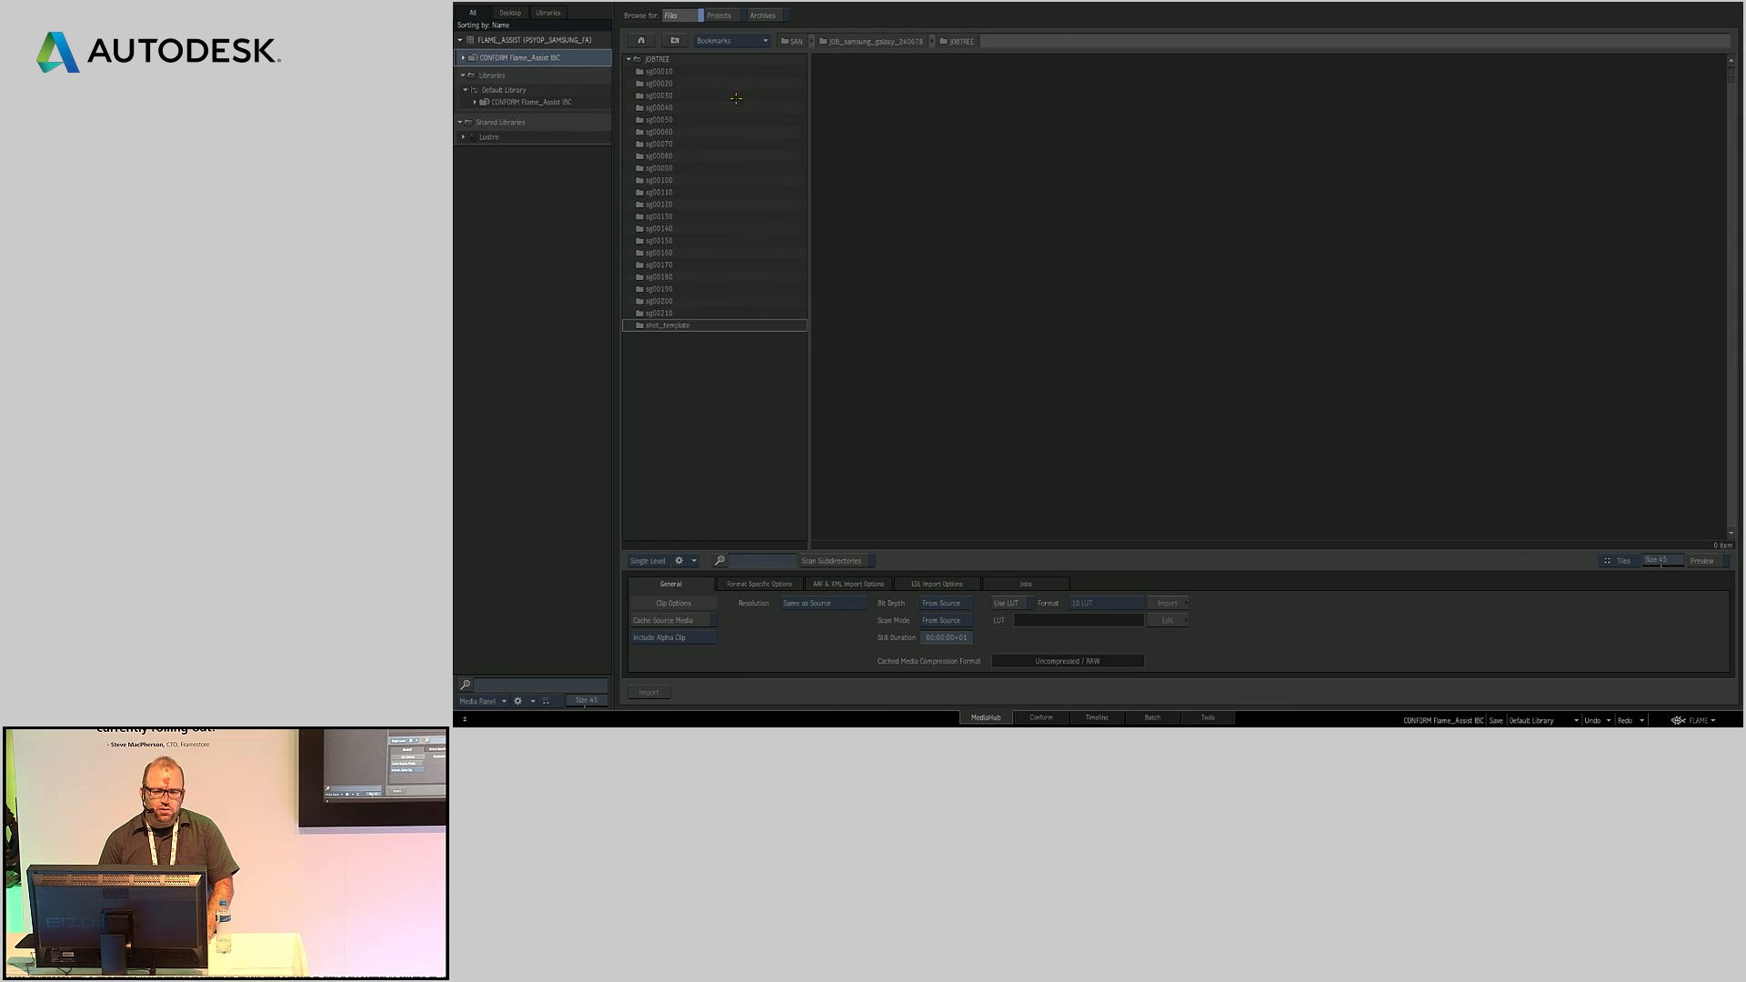
left_click(677, 41)
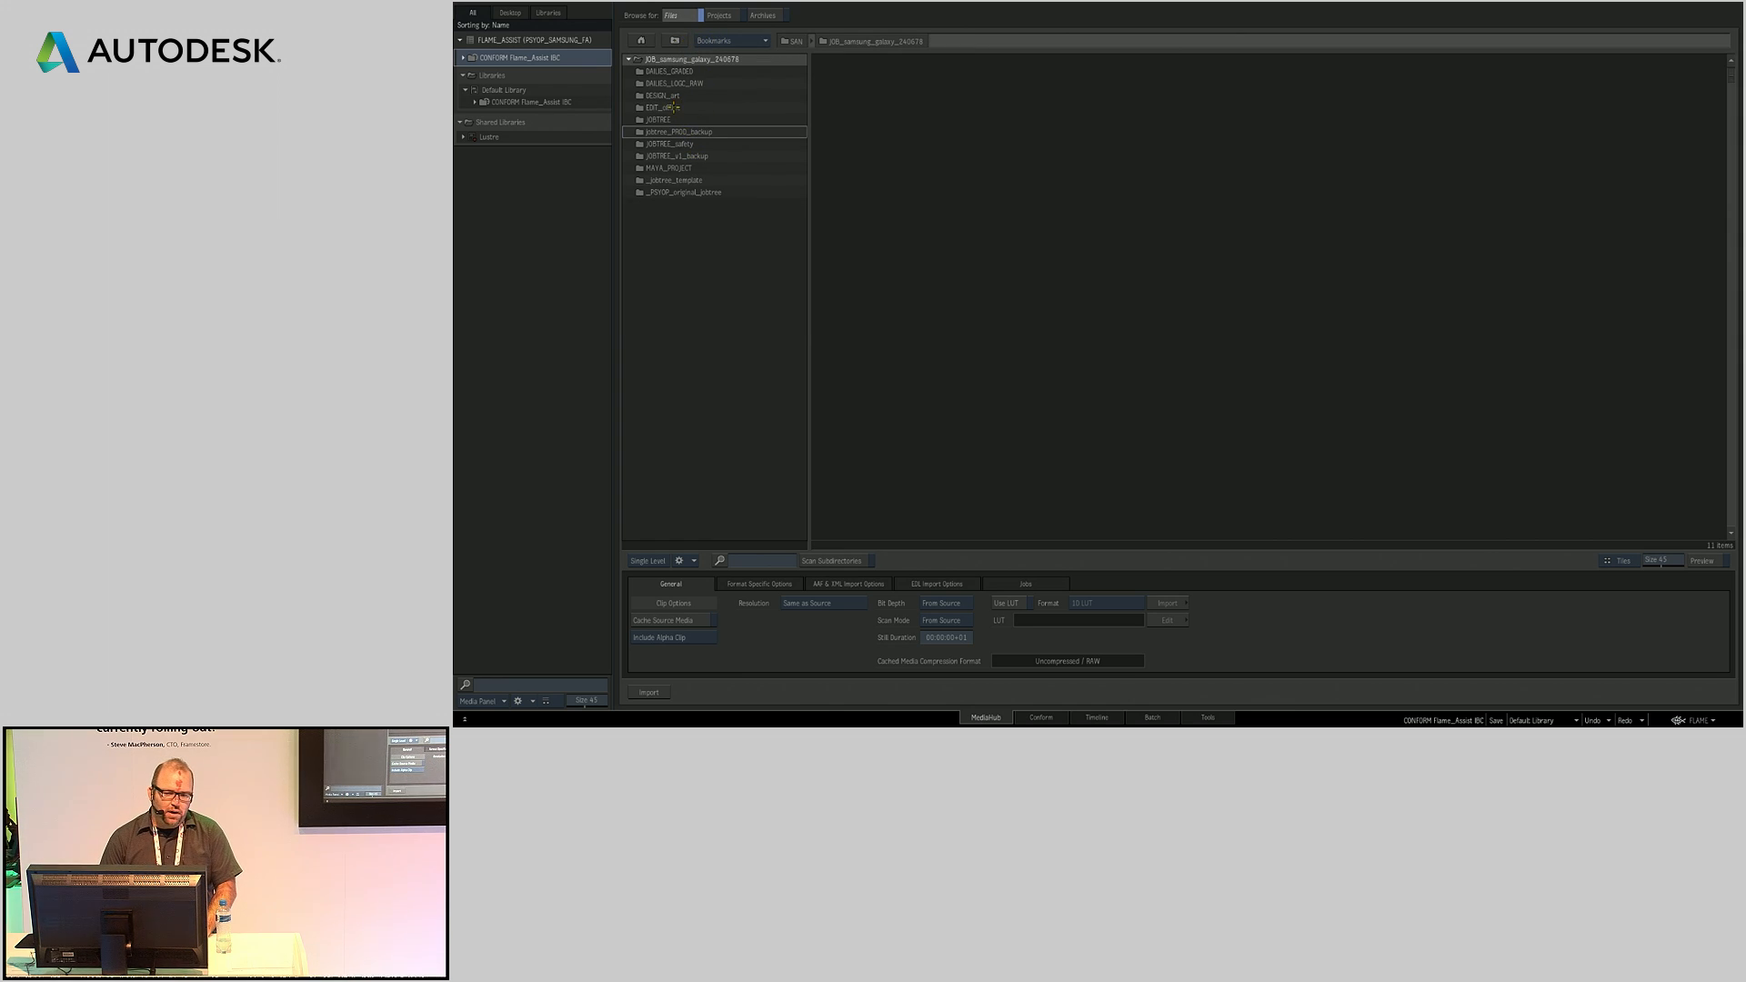
double_click(671, 107)
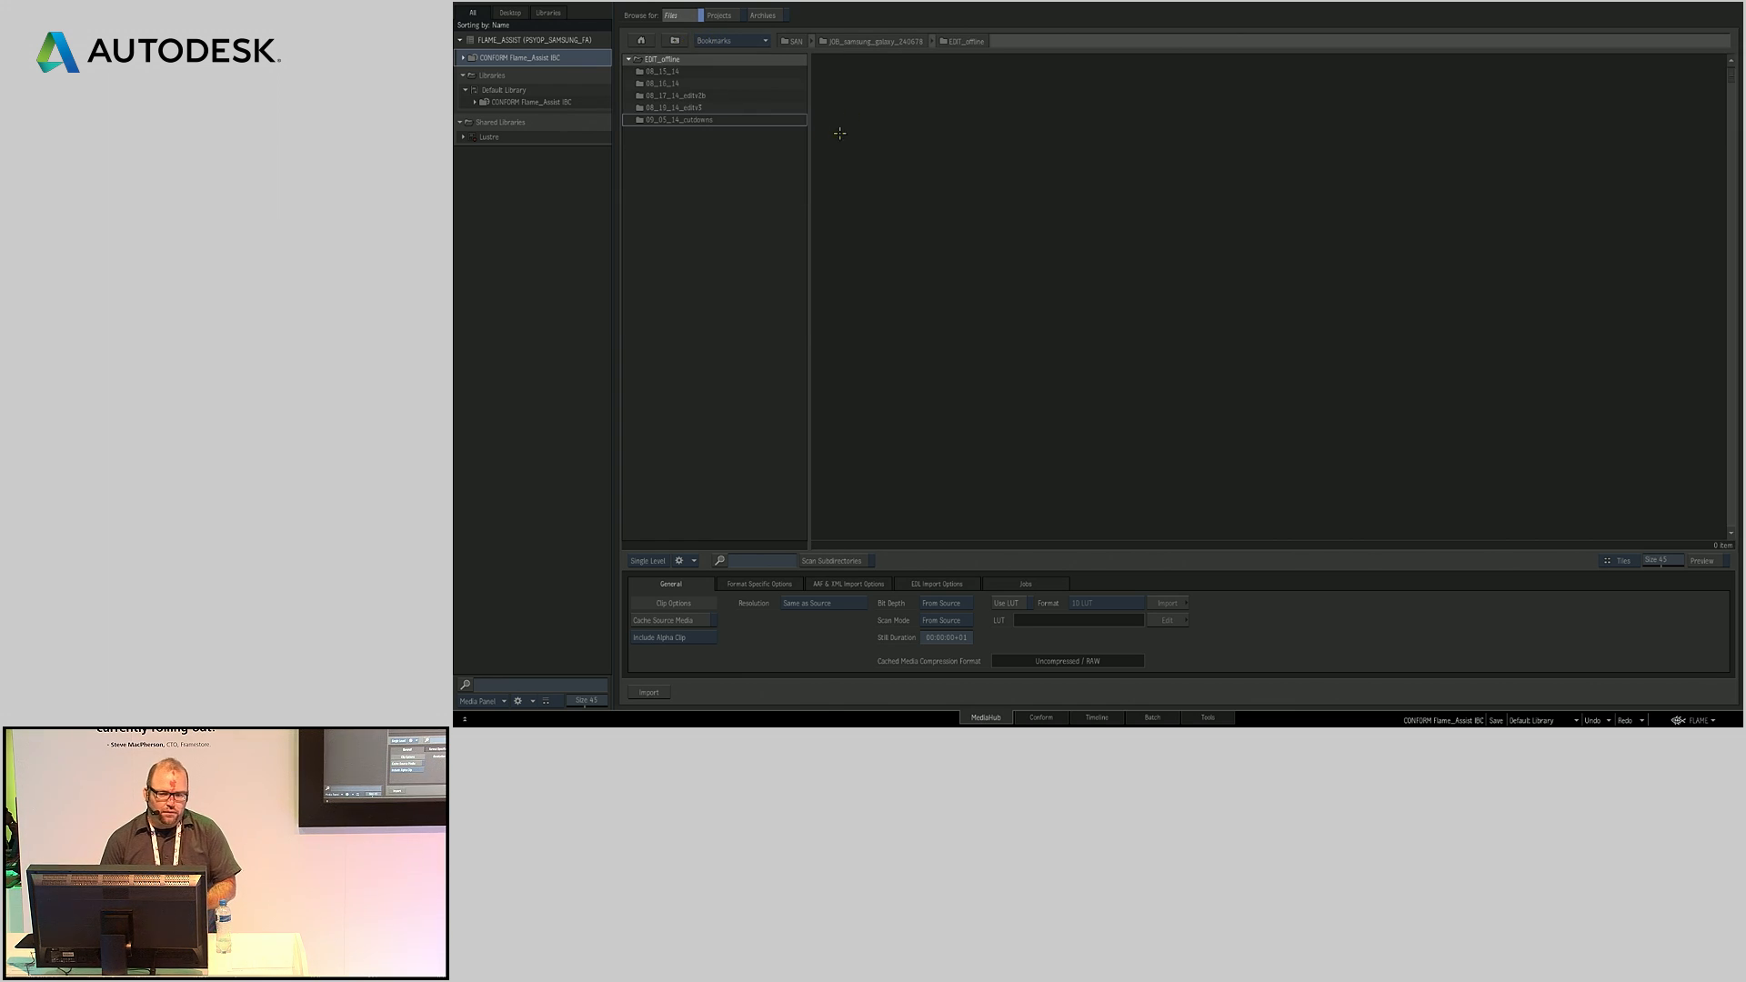
left_click(693, 107)
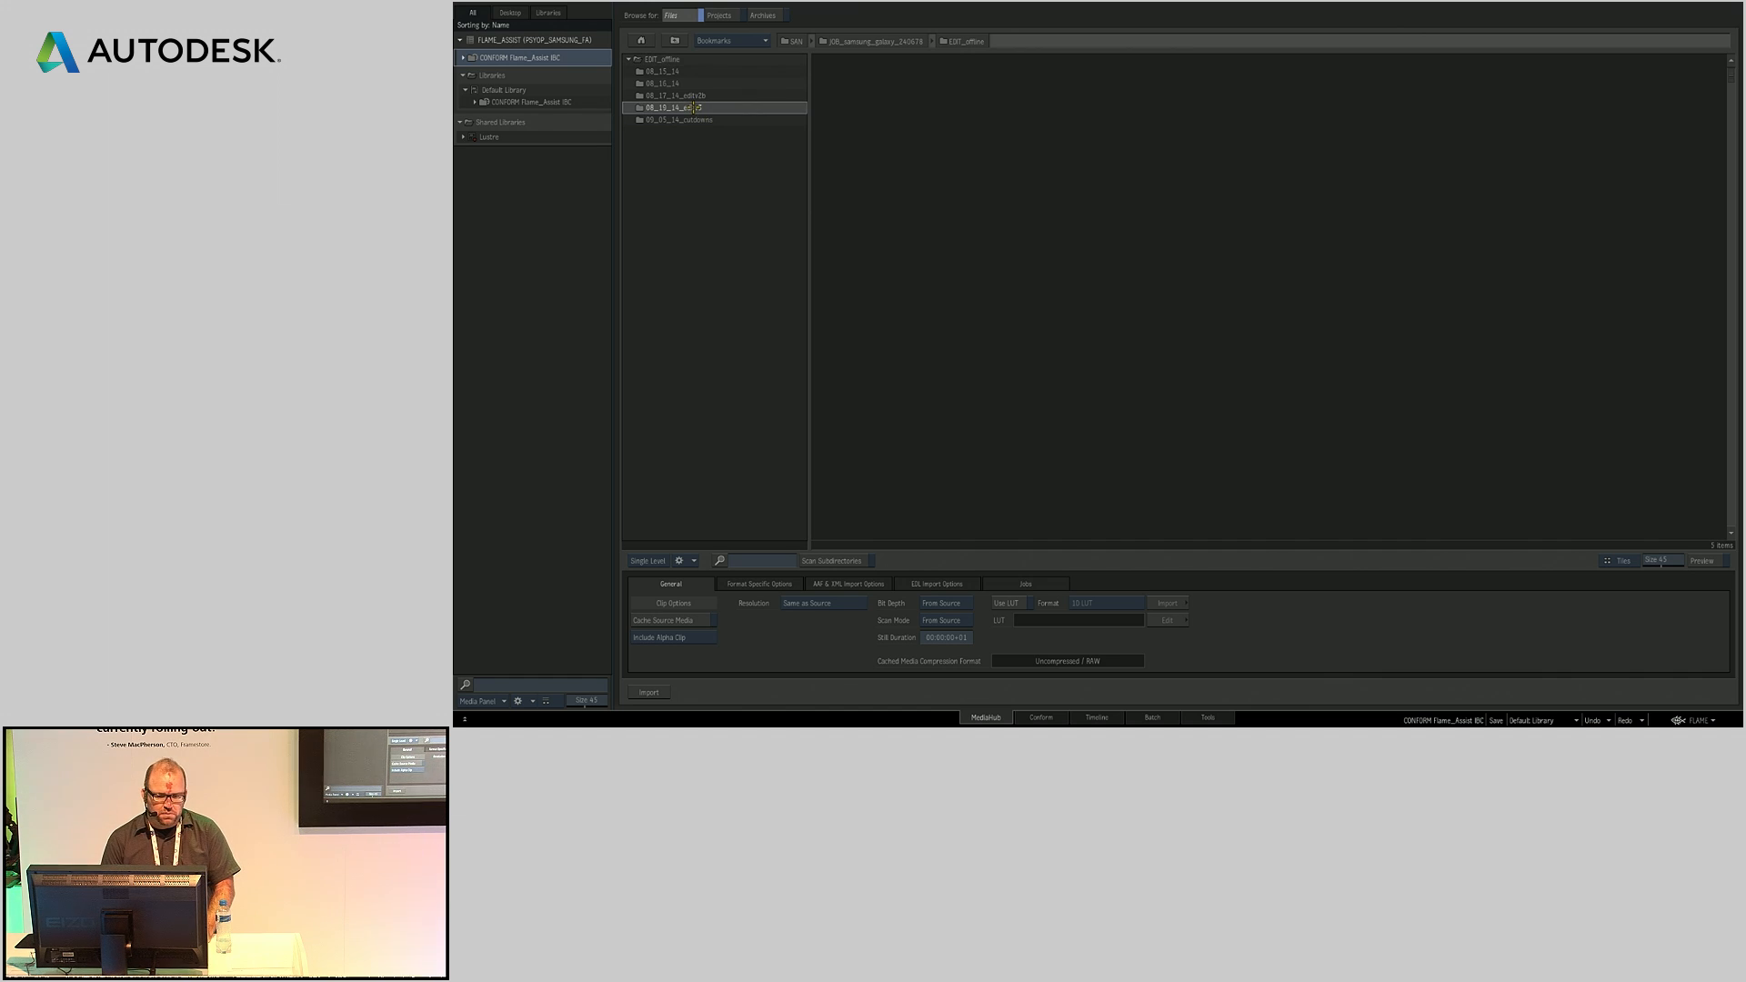
double_click(697, 107)
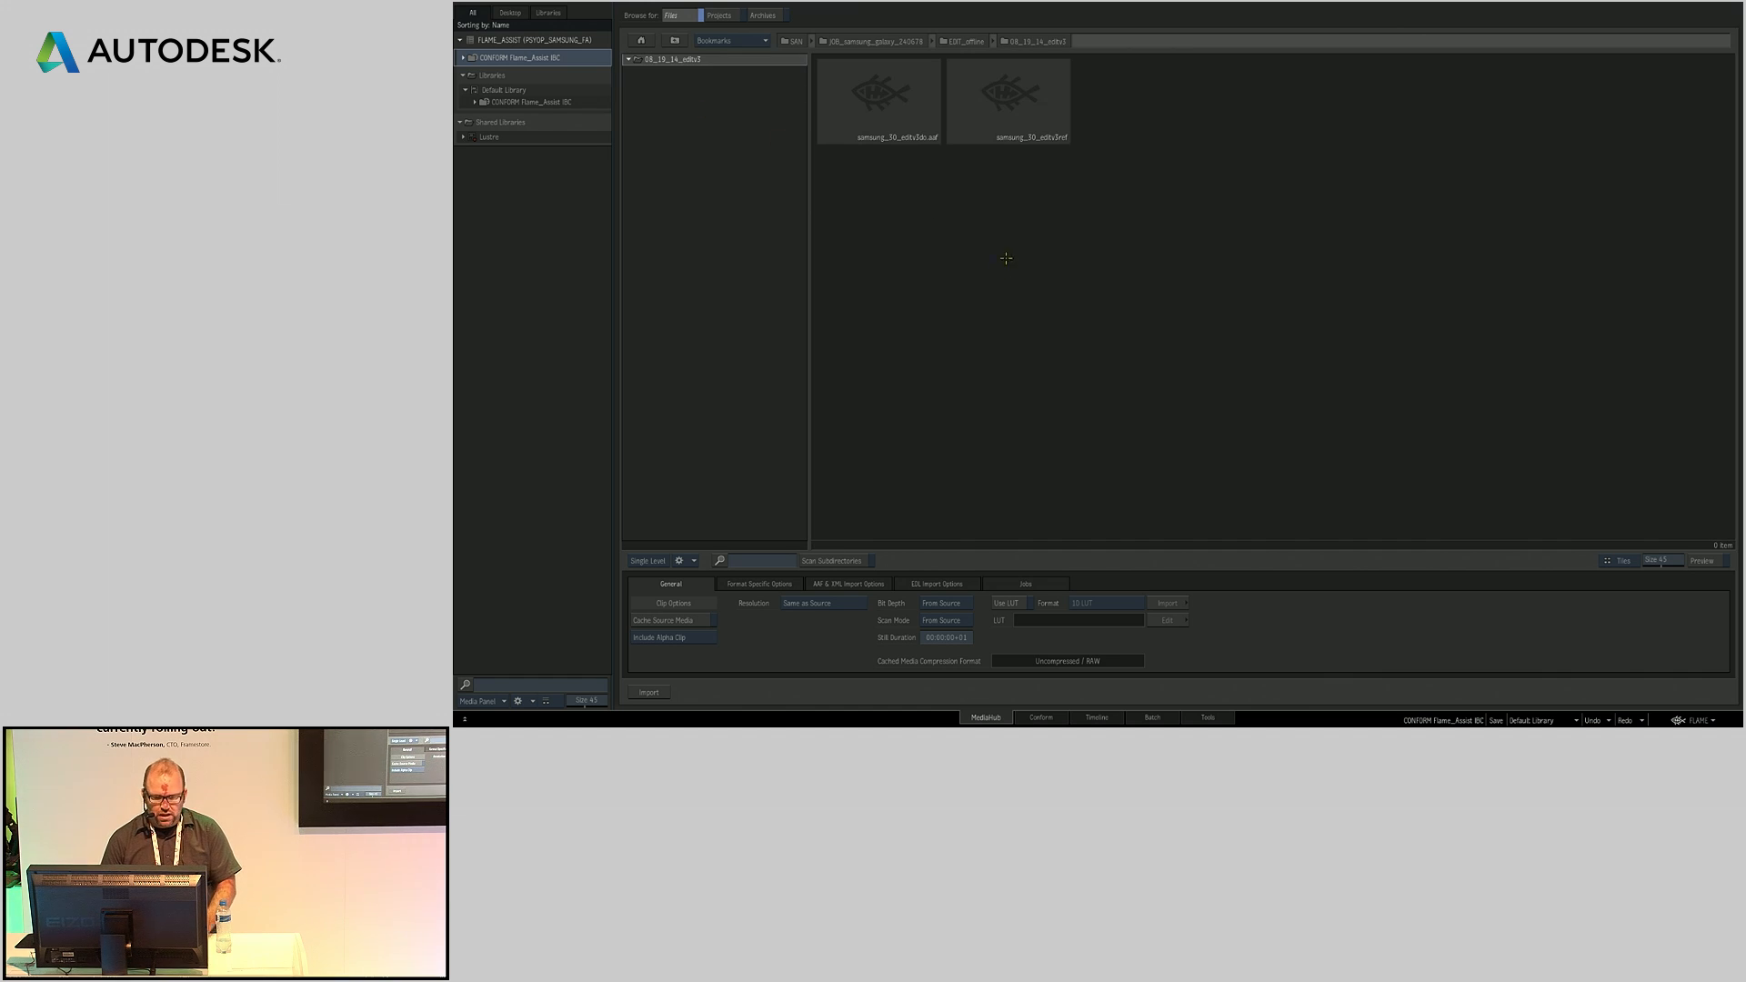
Step: Import the editv3 AAF and its samsung_30_editv3 reference clip from the folder into the START_empty reel
left_click(1029, 137)
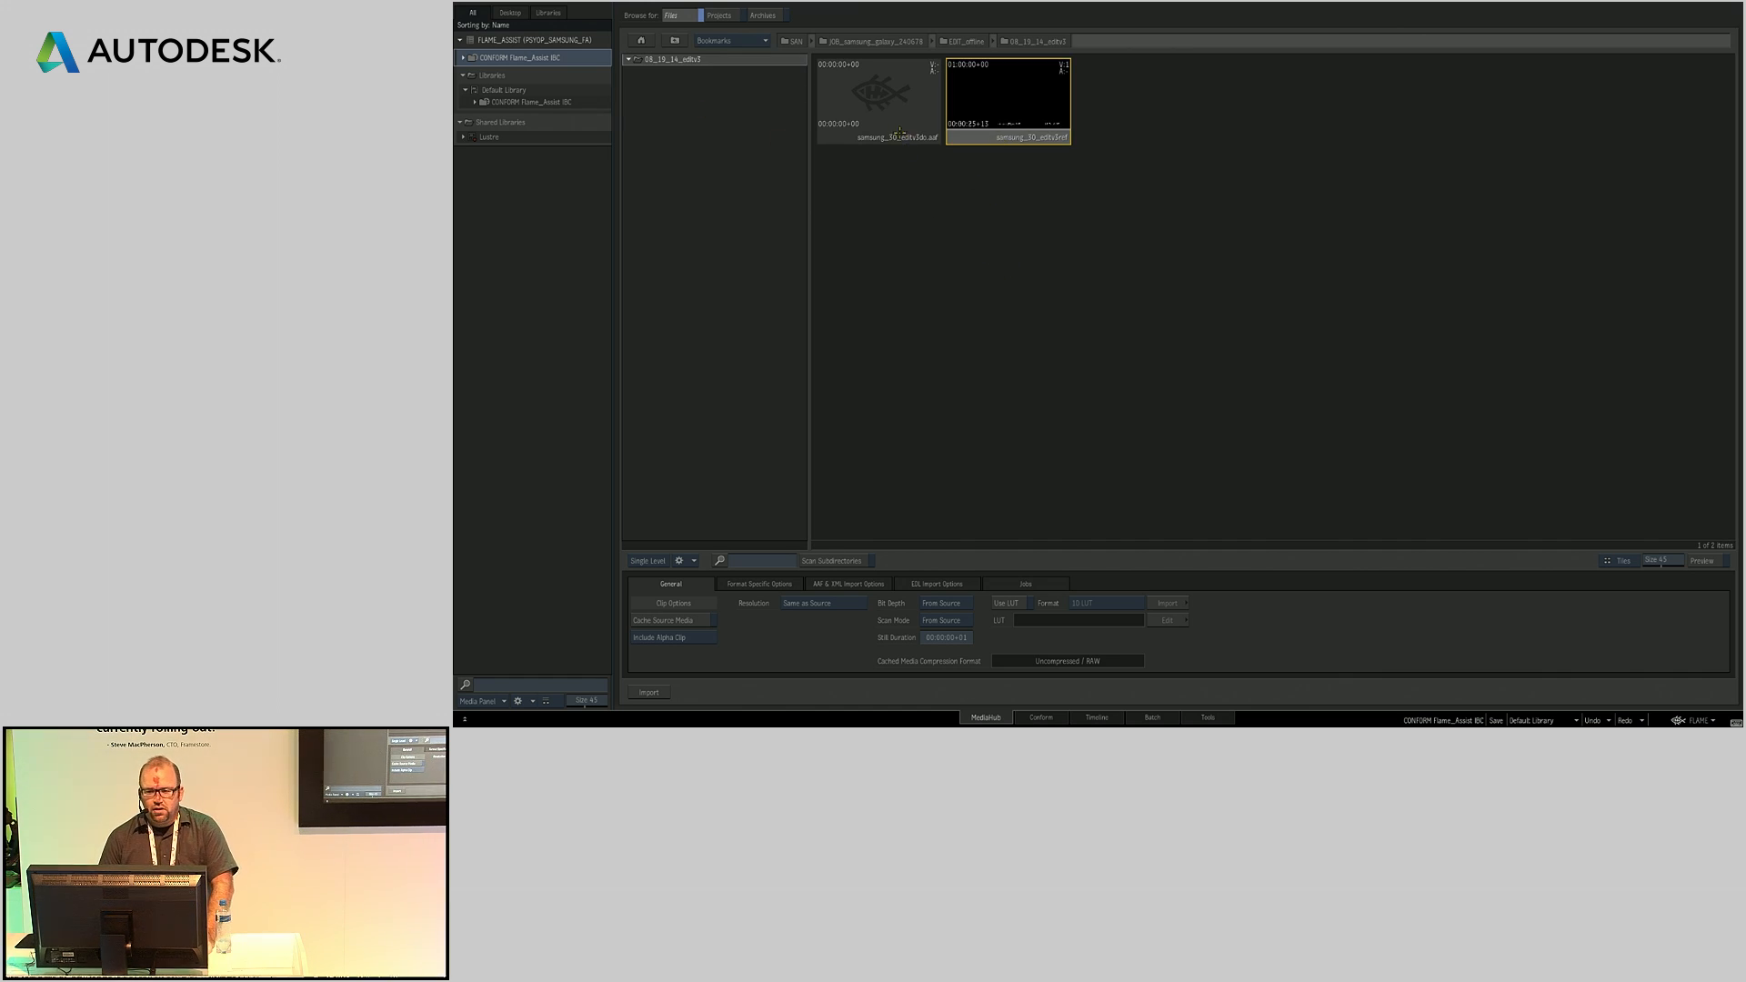
left_click(899, 133, "ctrl")
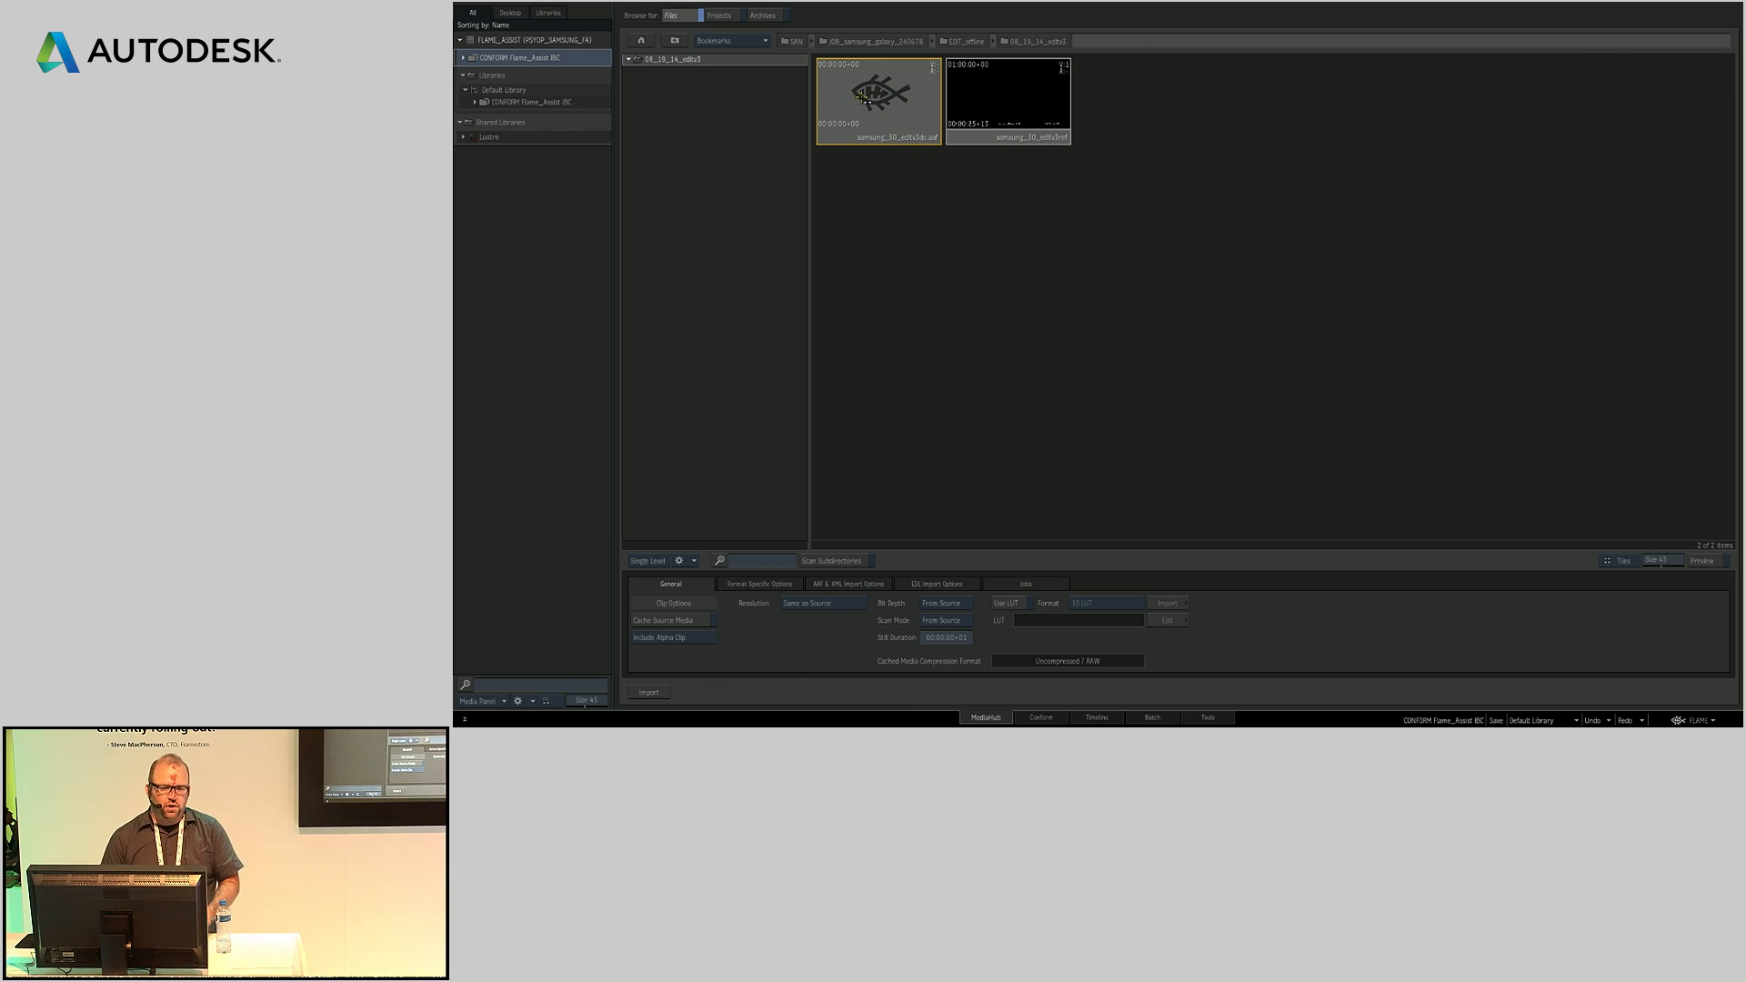
left_click(464, 57)
left_click_drag(866, 123, 544, 109)
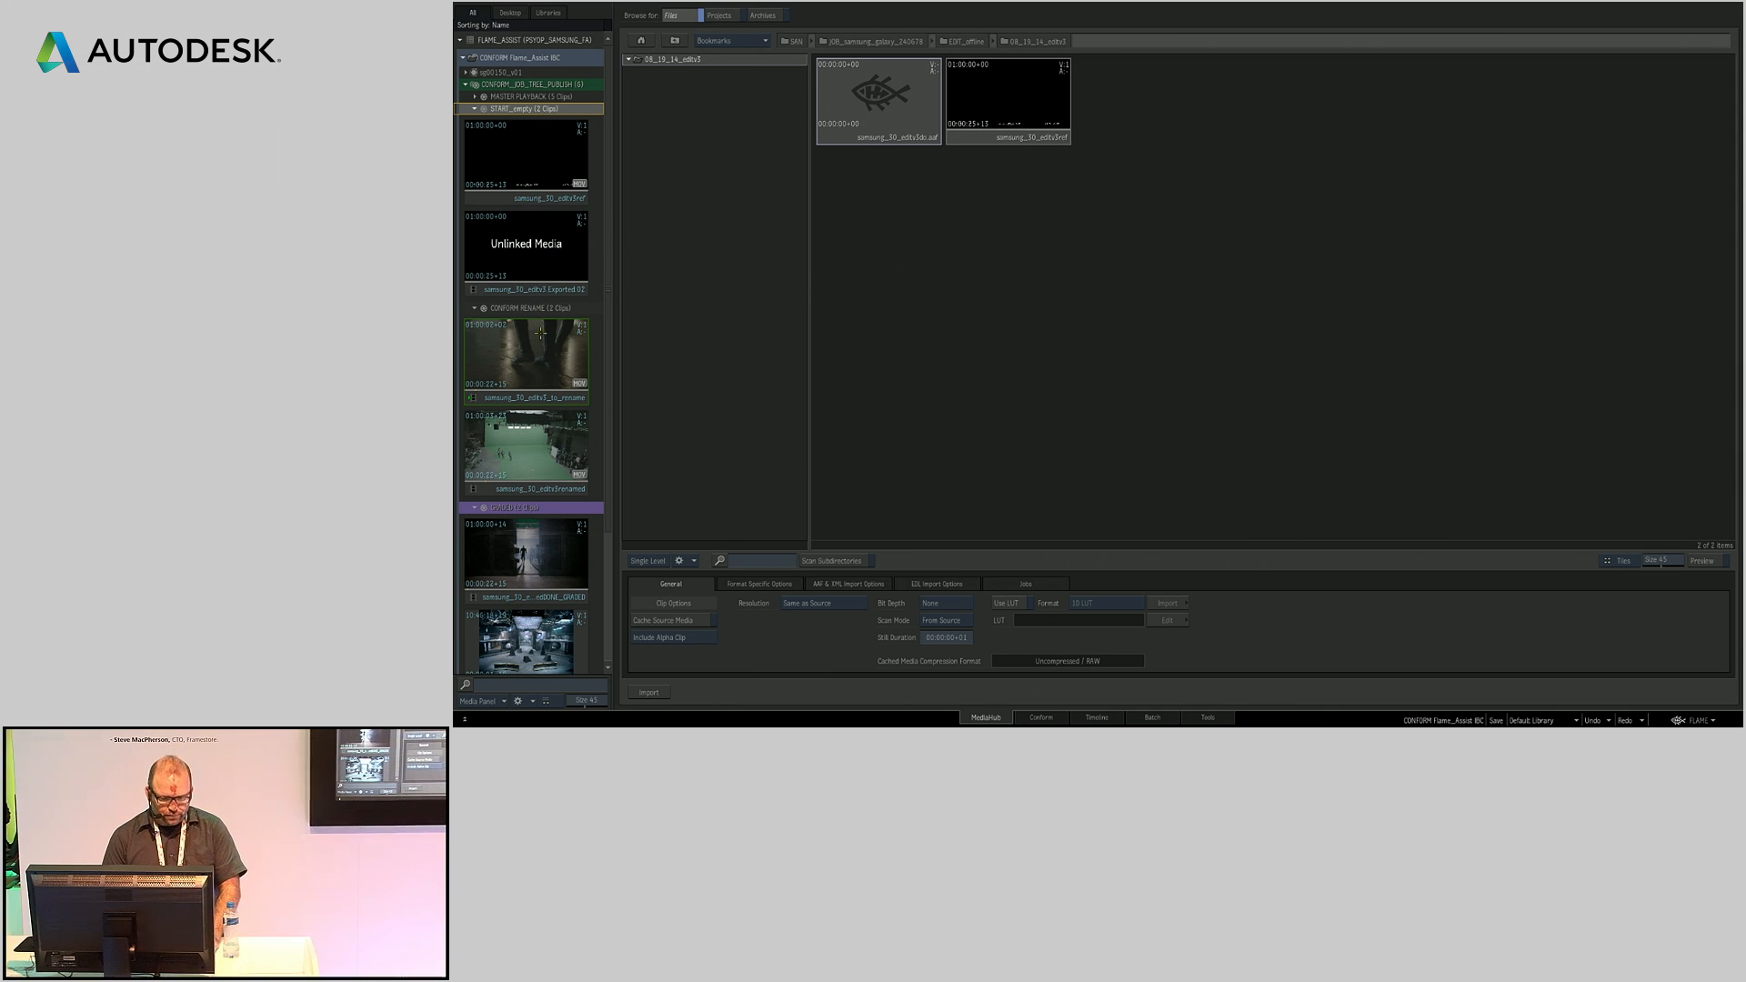
Step: Open the imported sequence with unlinked media from the START_empty reel in the Conform view
left_click(540, 291)
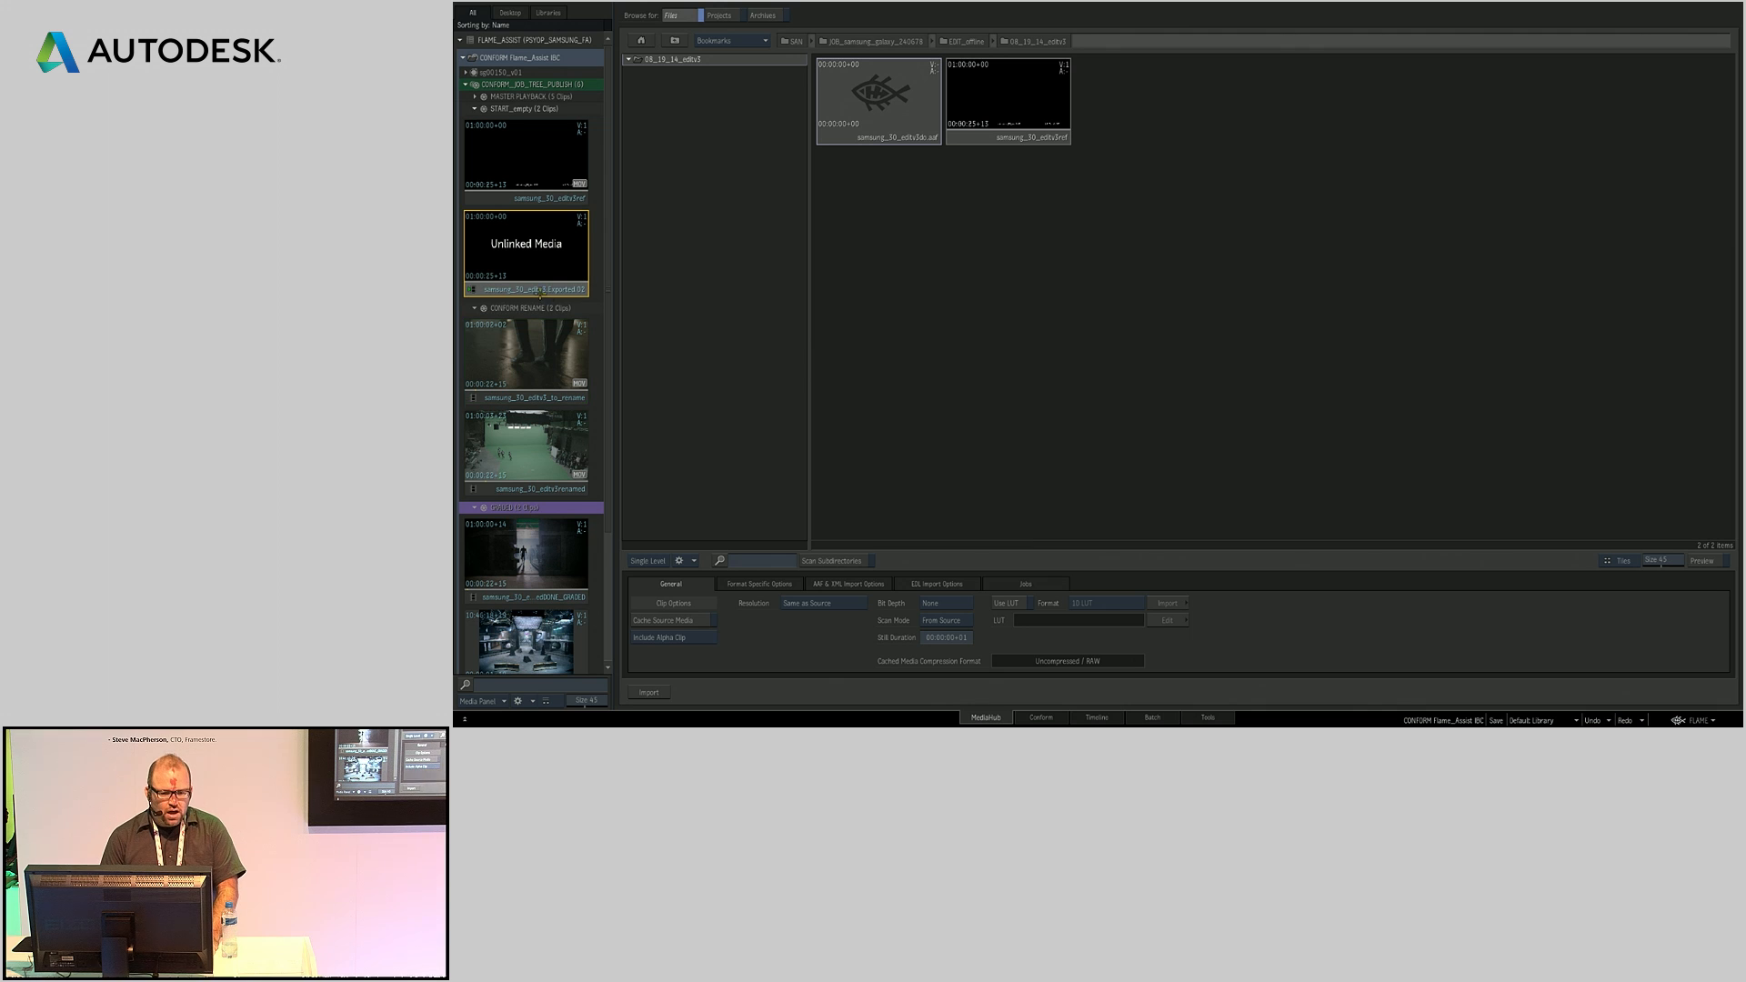
right_click(533, 240)
left_click(500, 265)
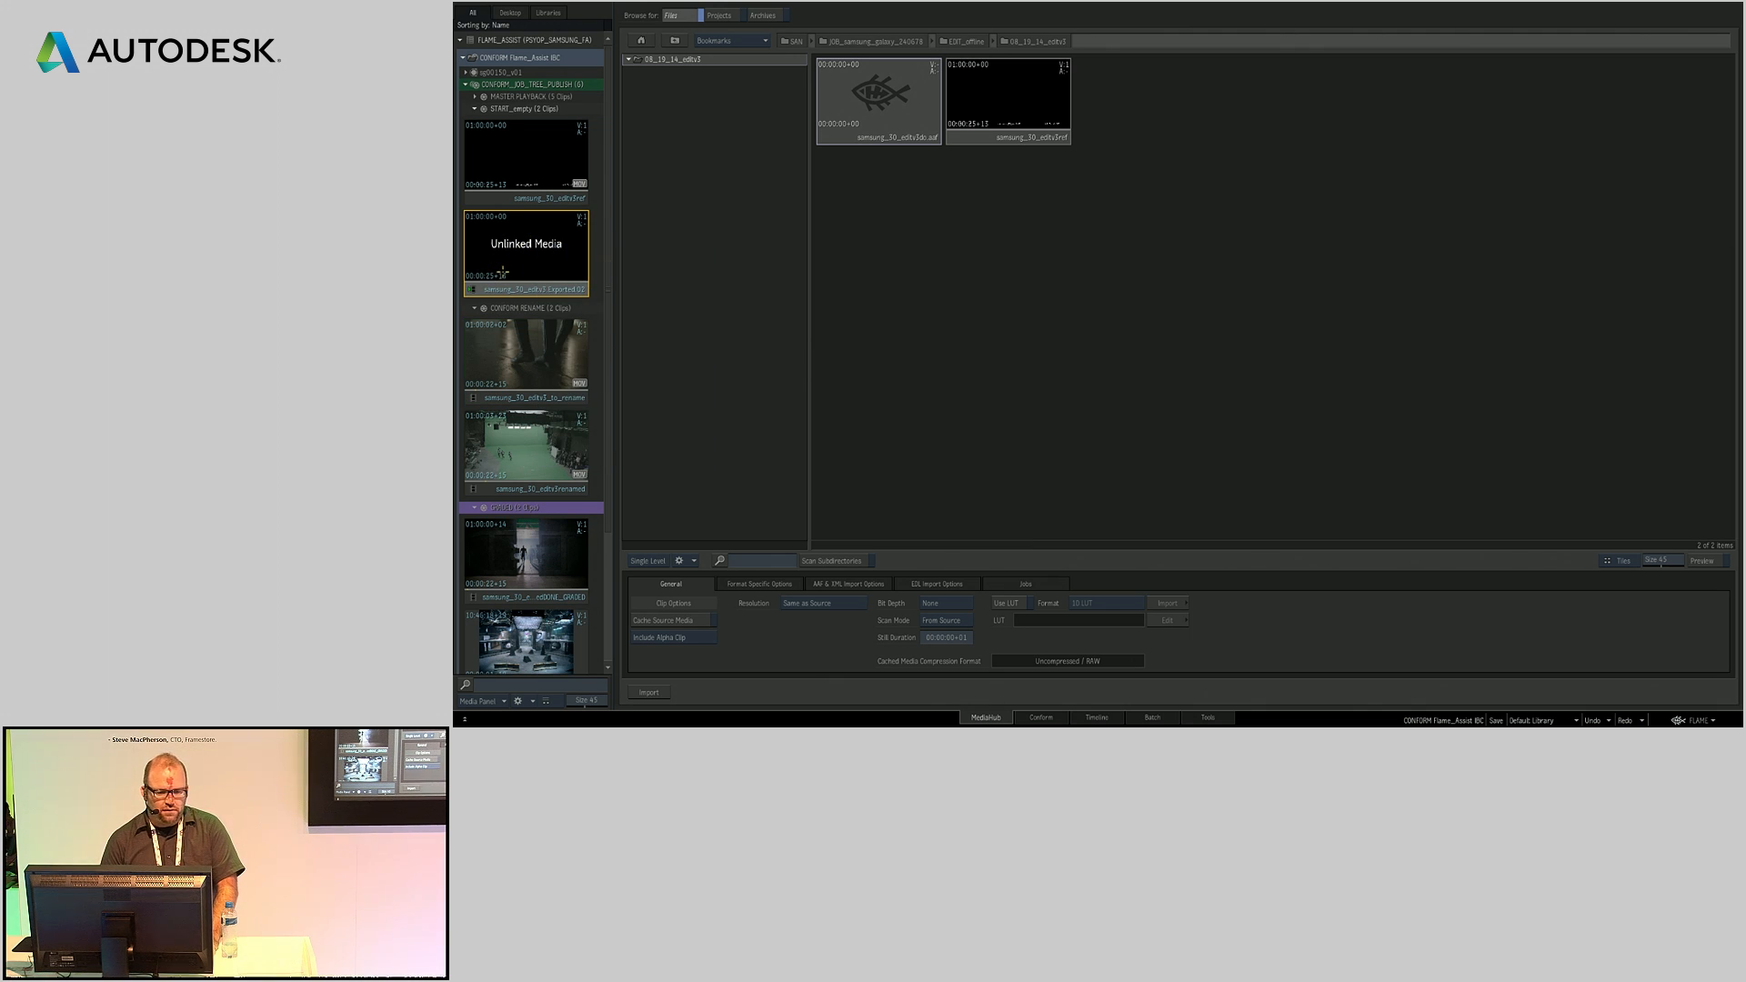
left_click(1052, 719)
right_click(568, 264)
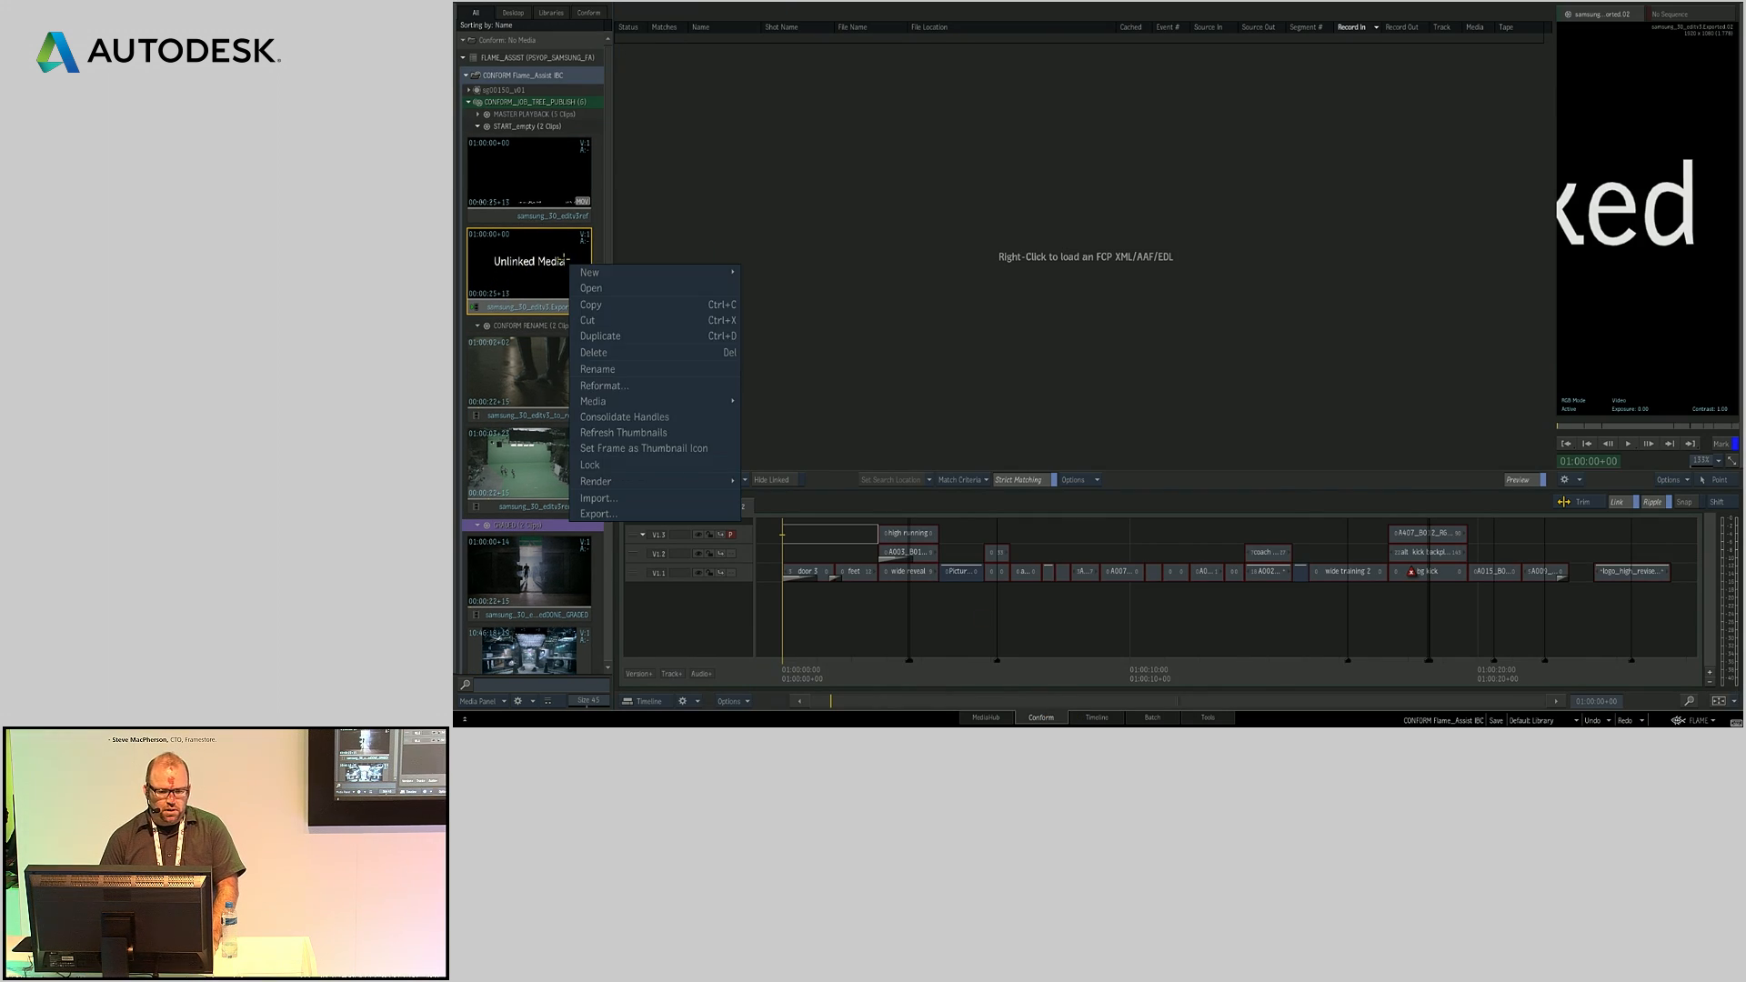
left_click(591, 287)
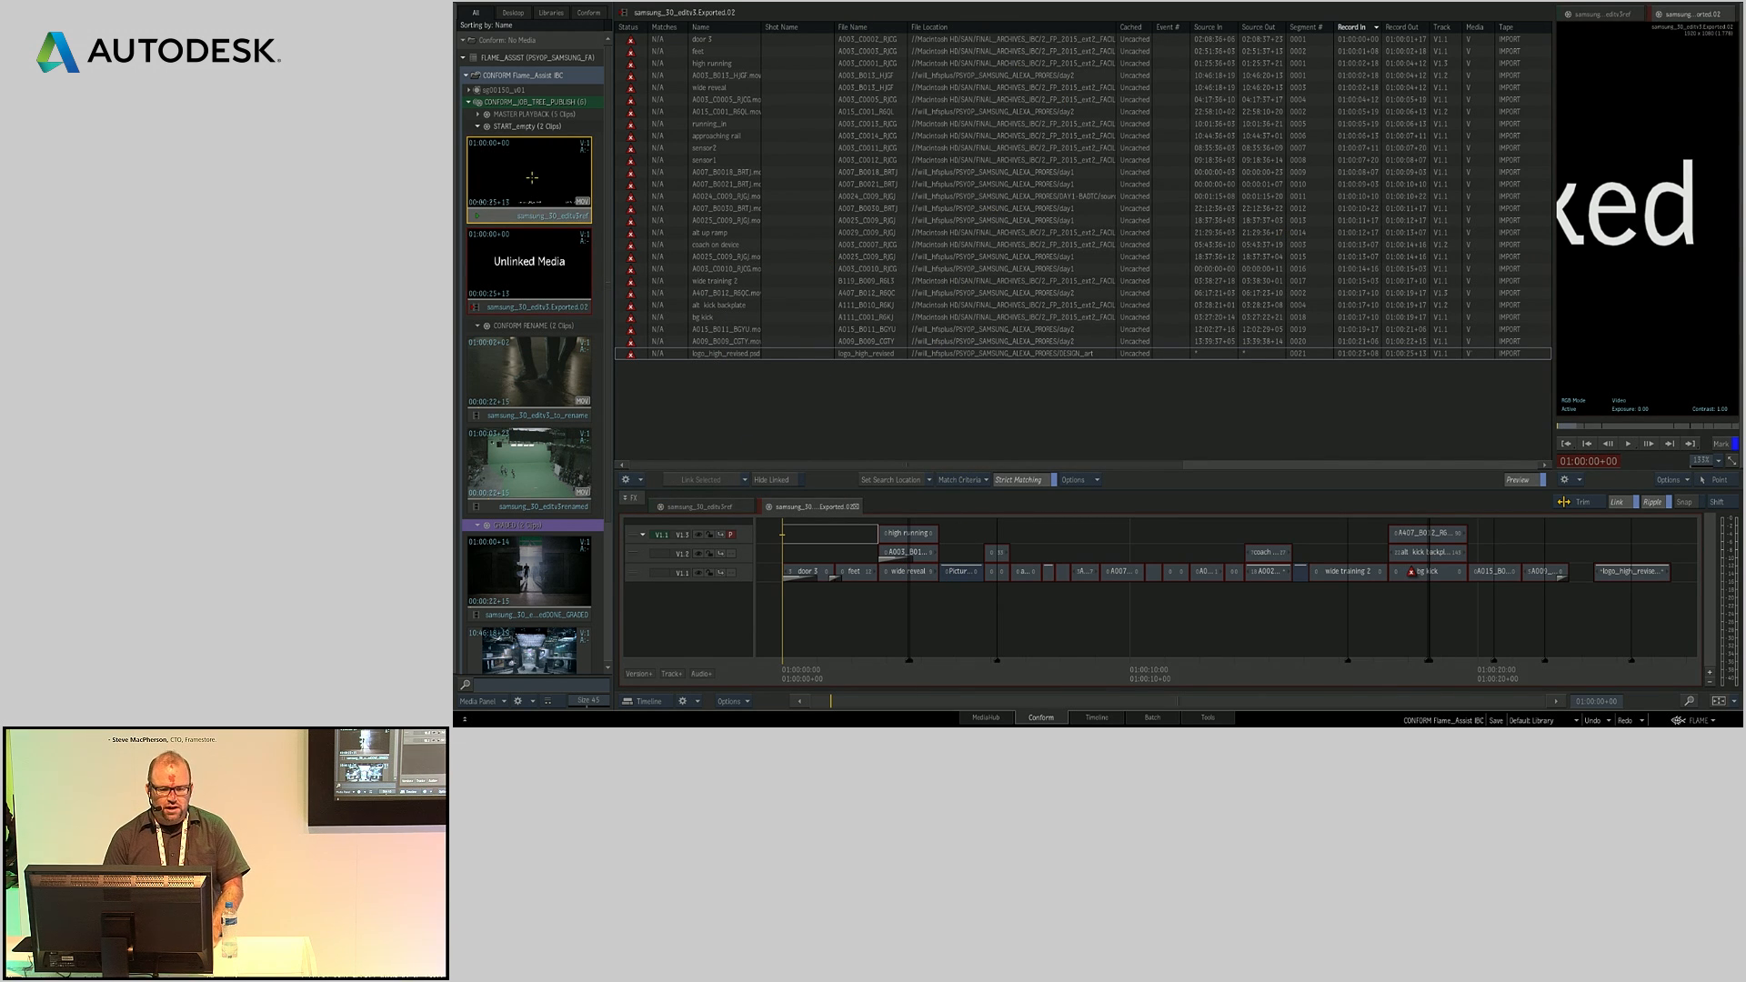
Step: Add a new version track below the existing tracks and place the samsung_30_editv3 reference clip at the sequence start
left_click(639, 673)
left_click_drag(797, 596, 787, 597)
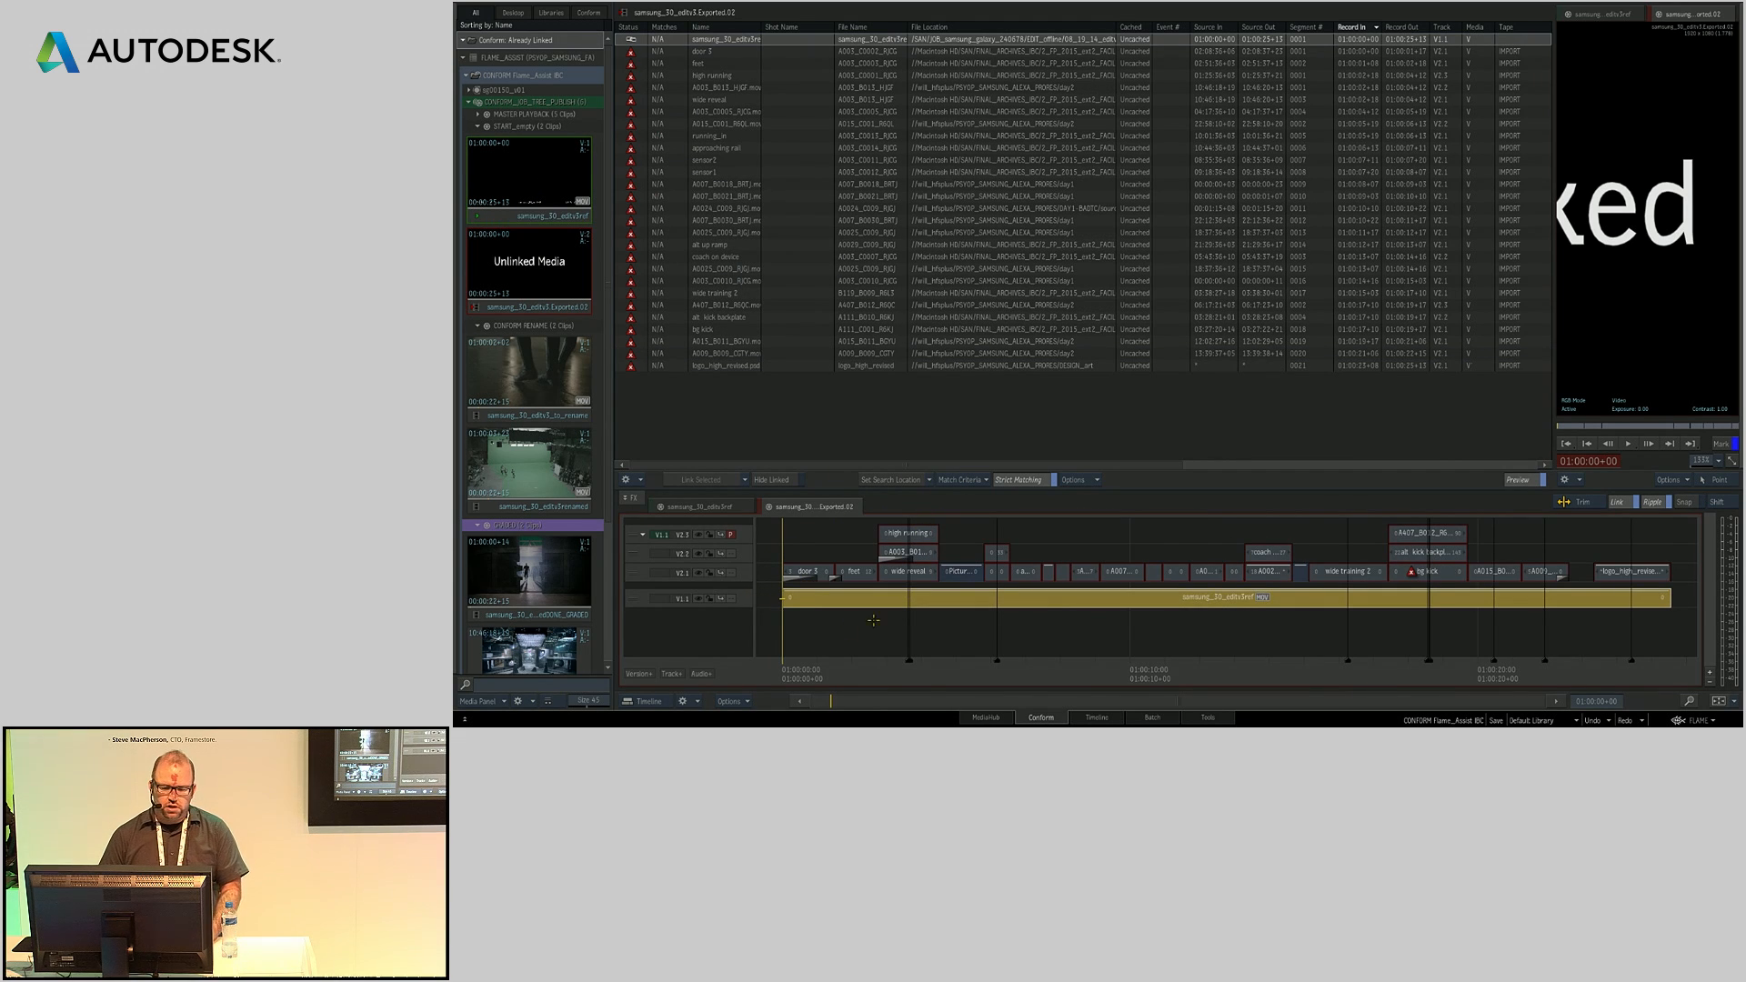
Step: Set the viewer zoom to Fit, make the reference clip's track the viewed one, and scrub through it
left_click(1053, 669)
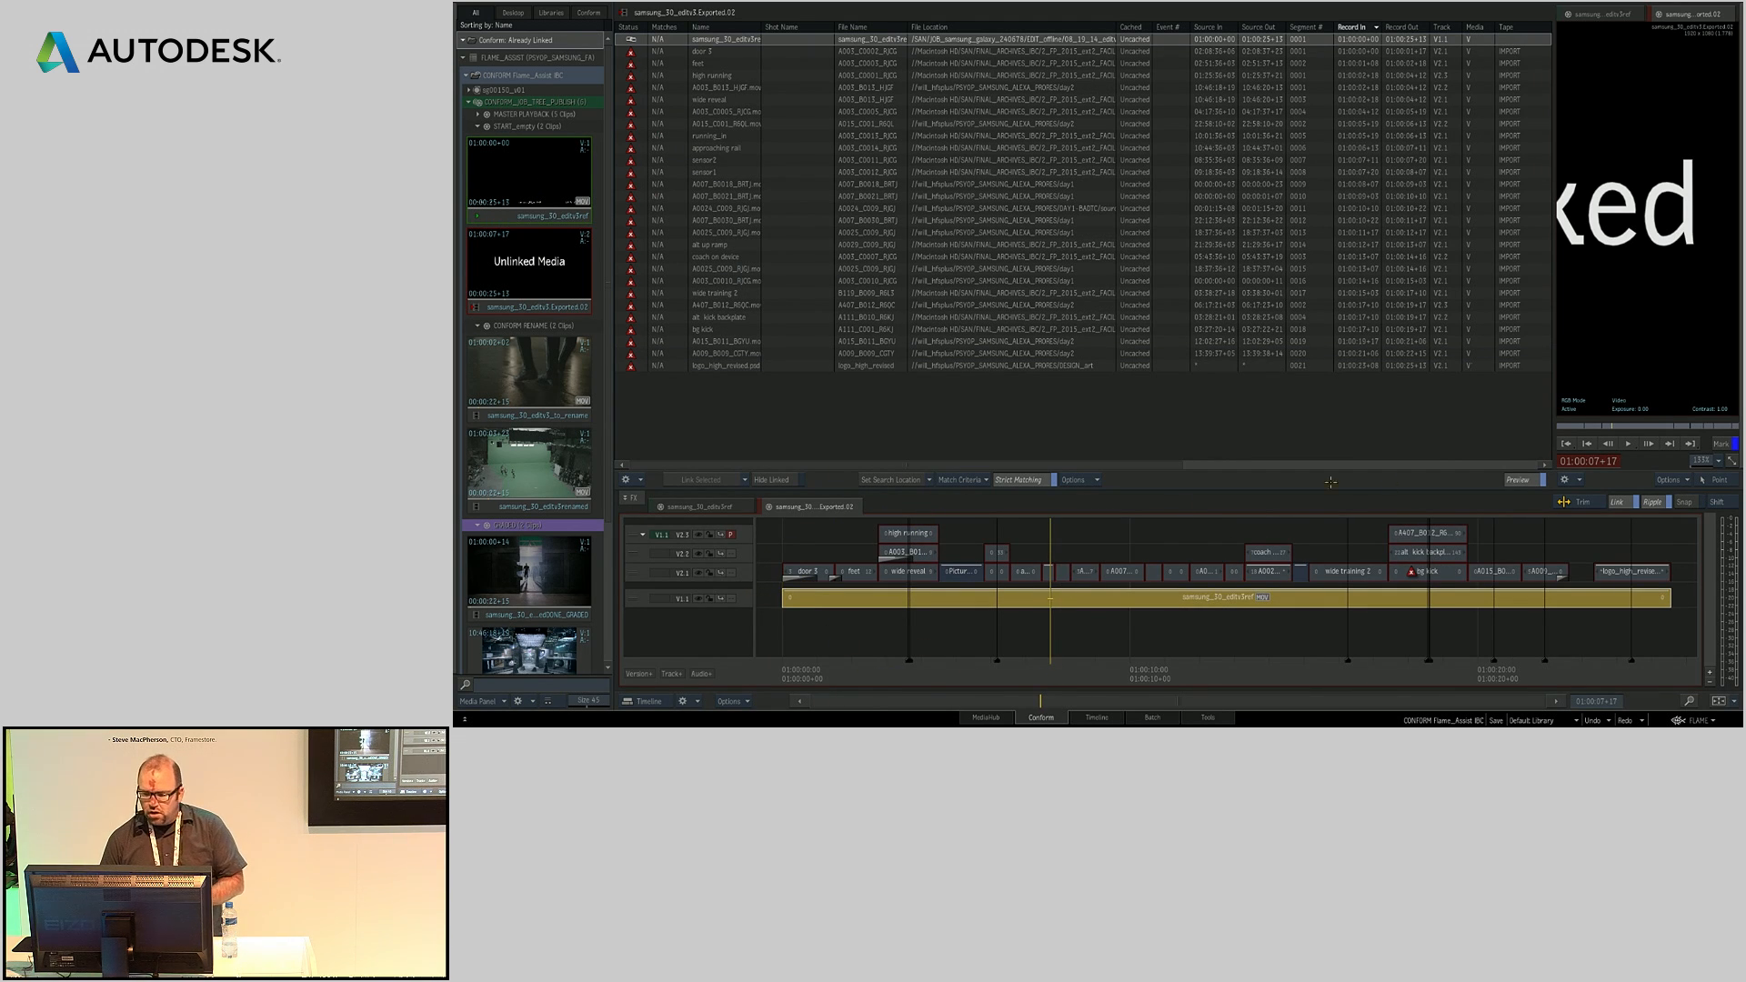
left_click(1719, 461)
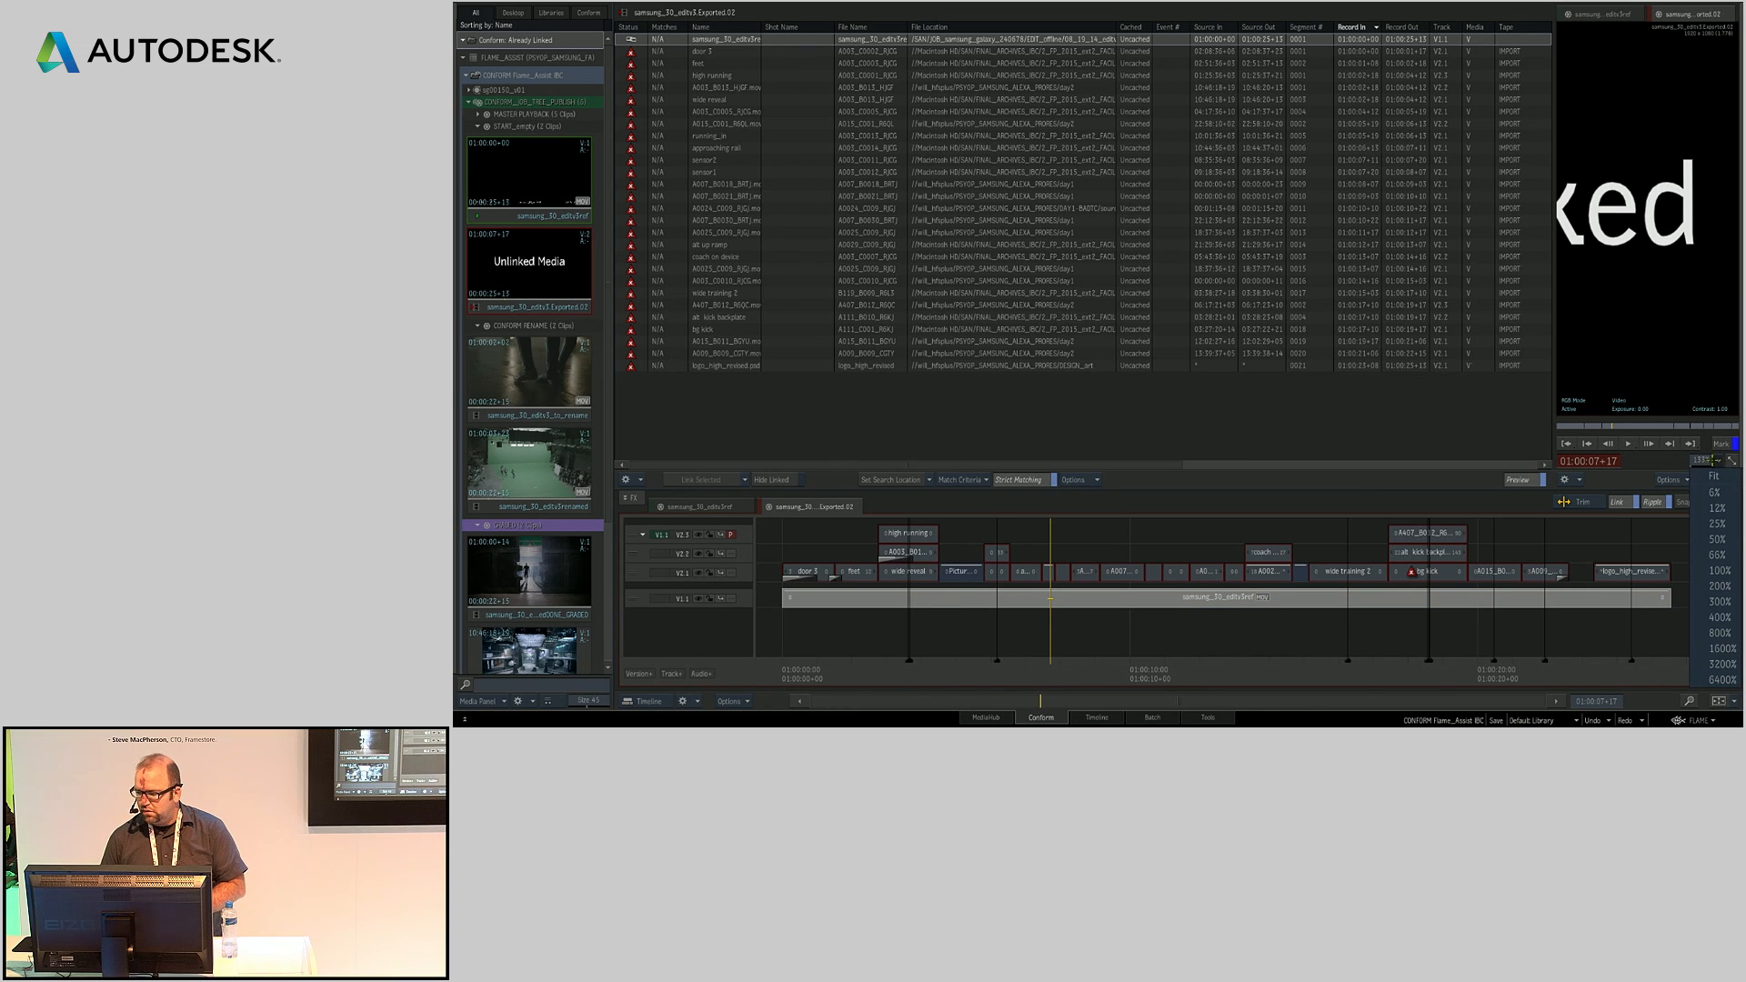
left_click(1715, 480)
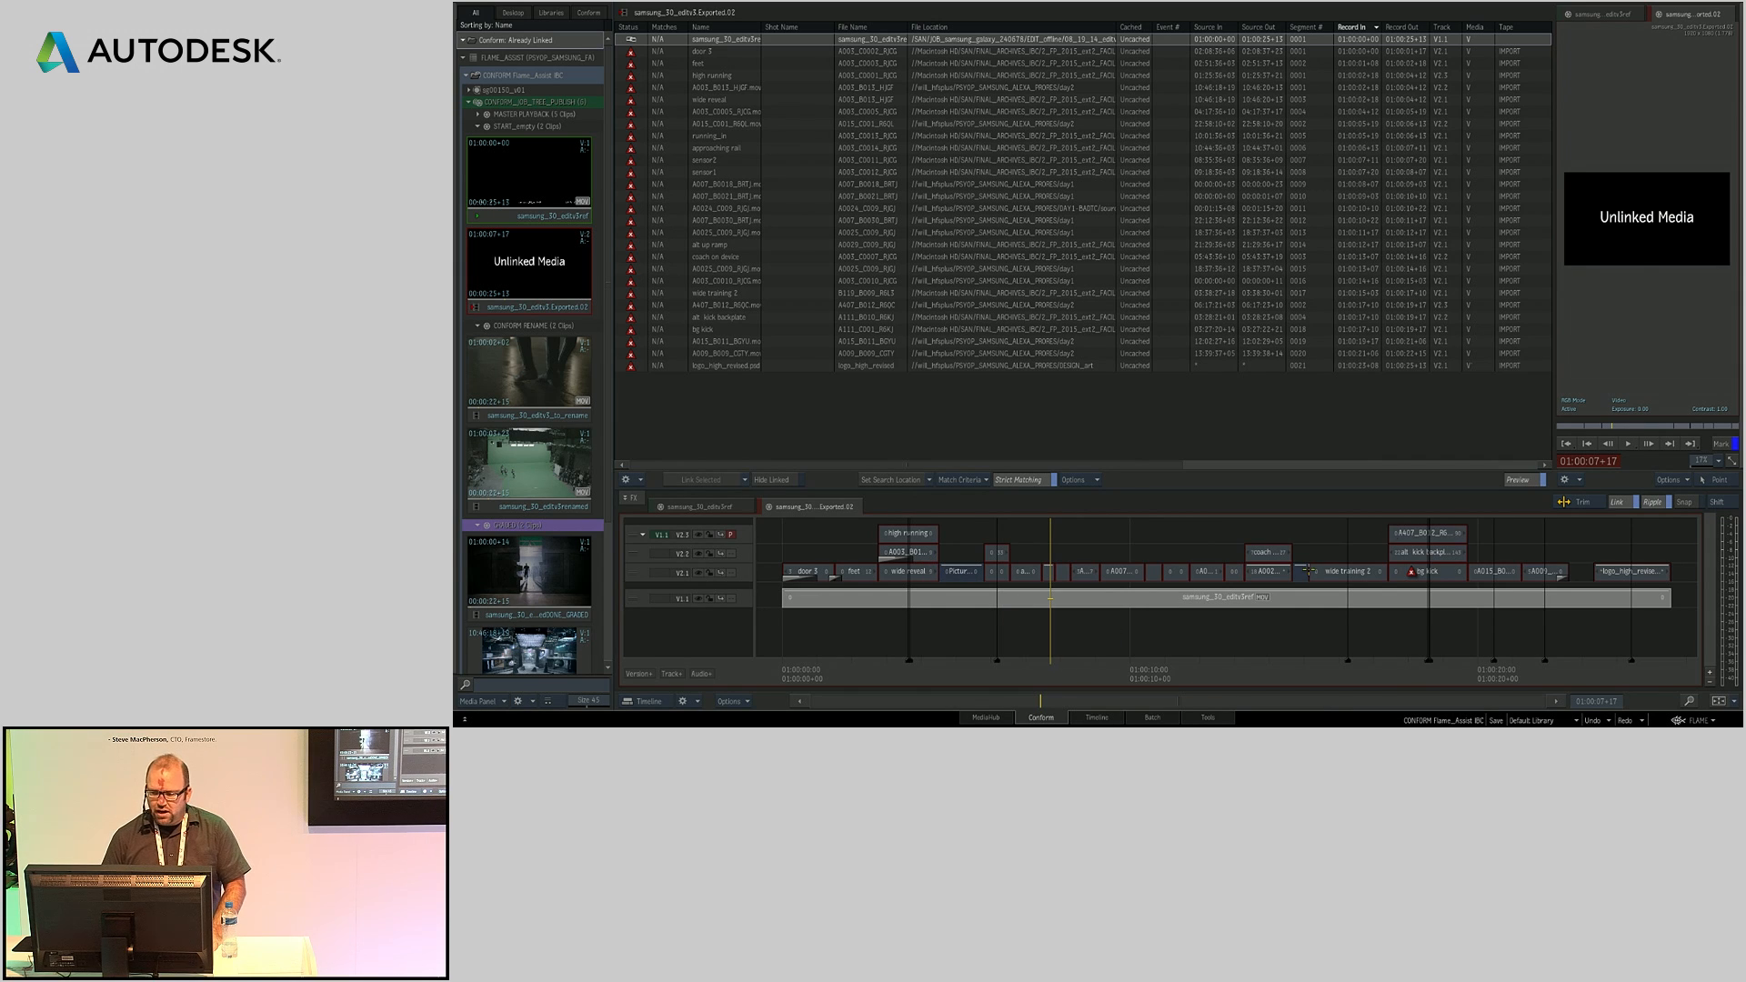
left_click(733, 597)
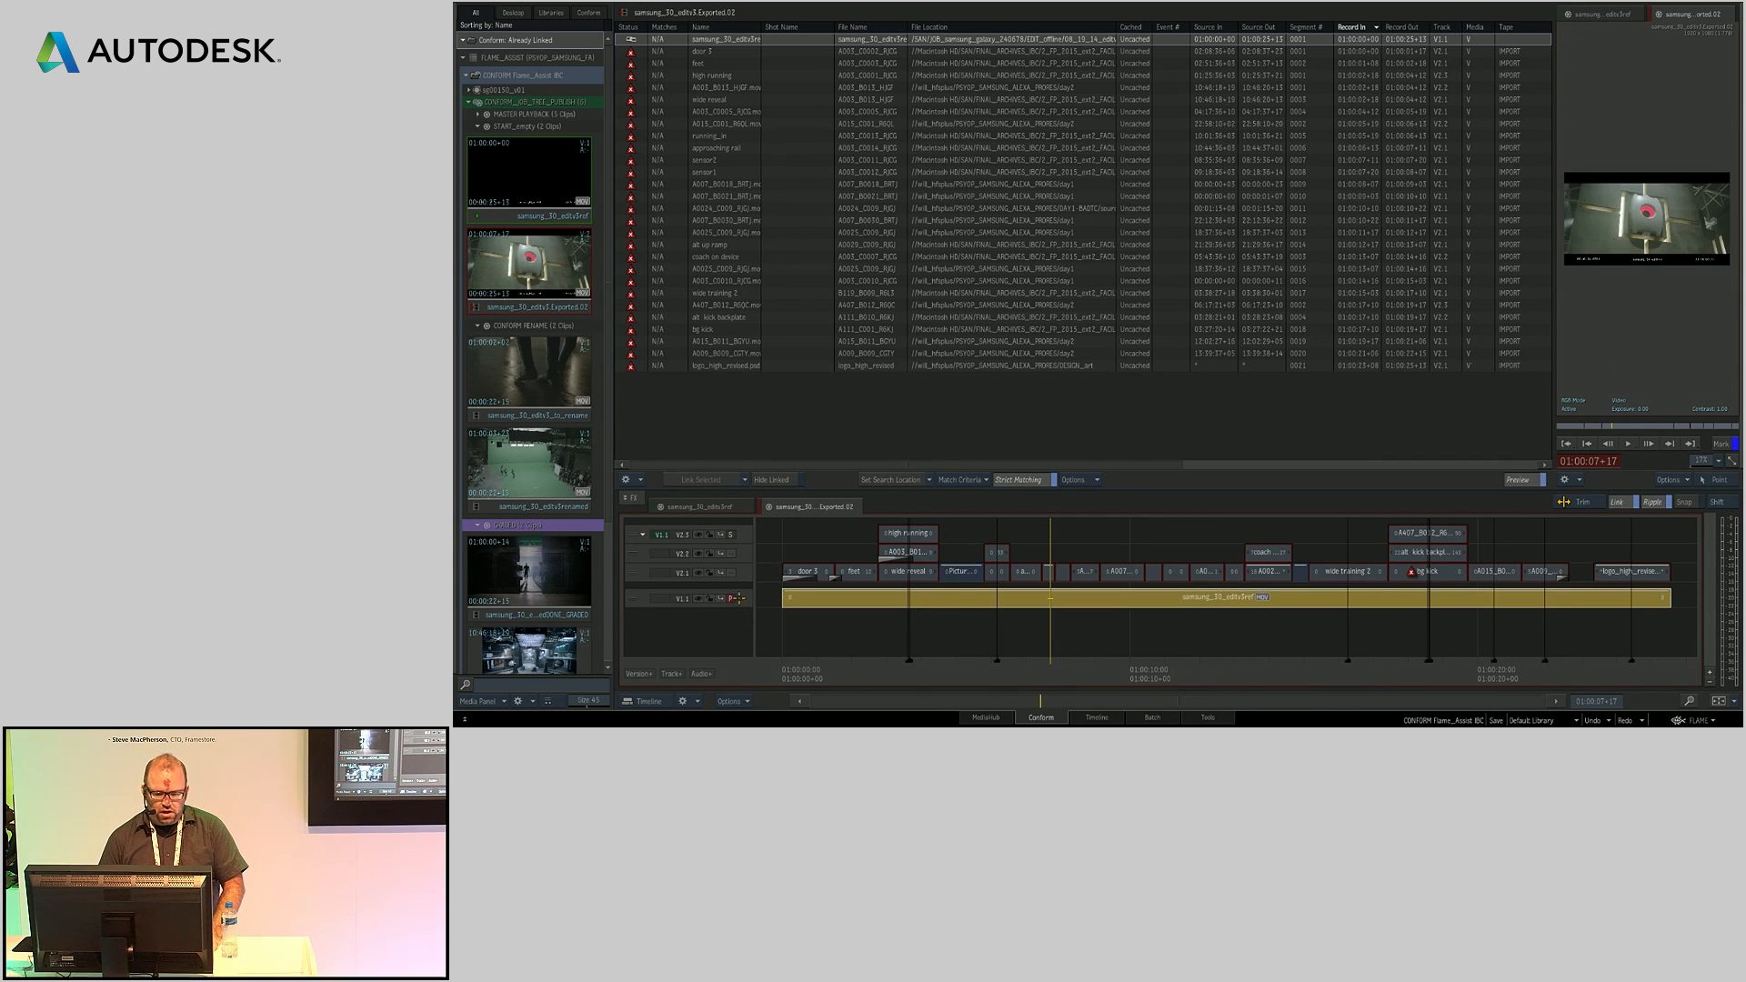
left_click_drag(954, 650, 827, 600)
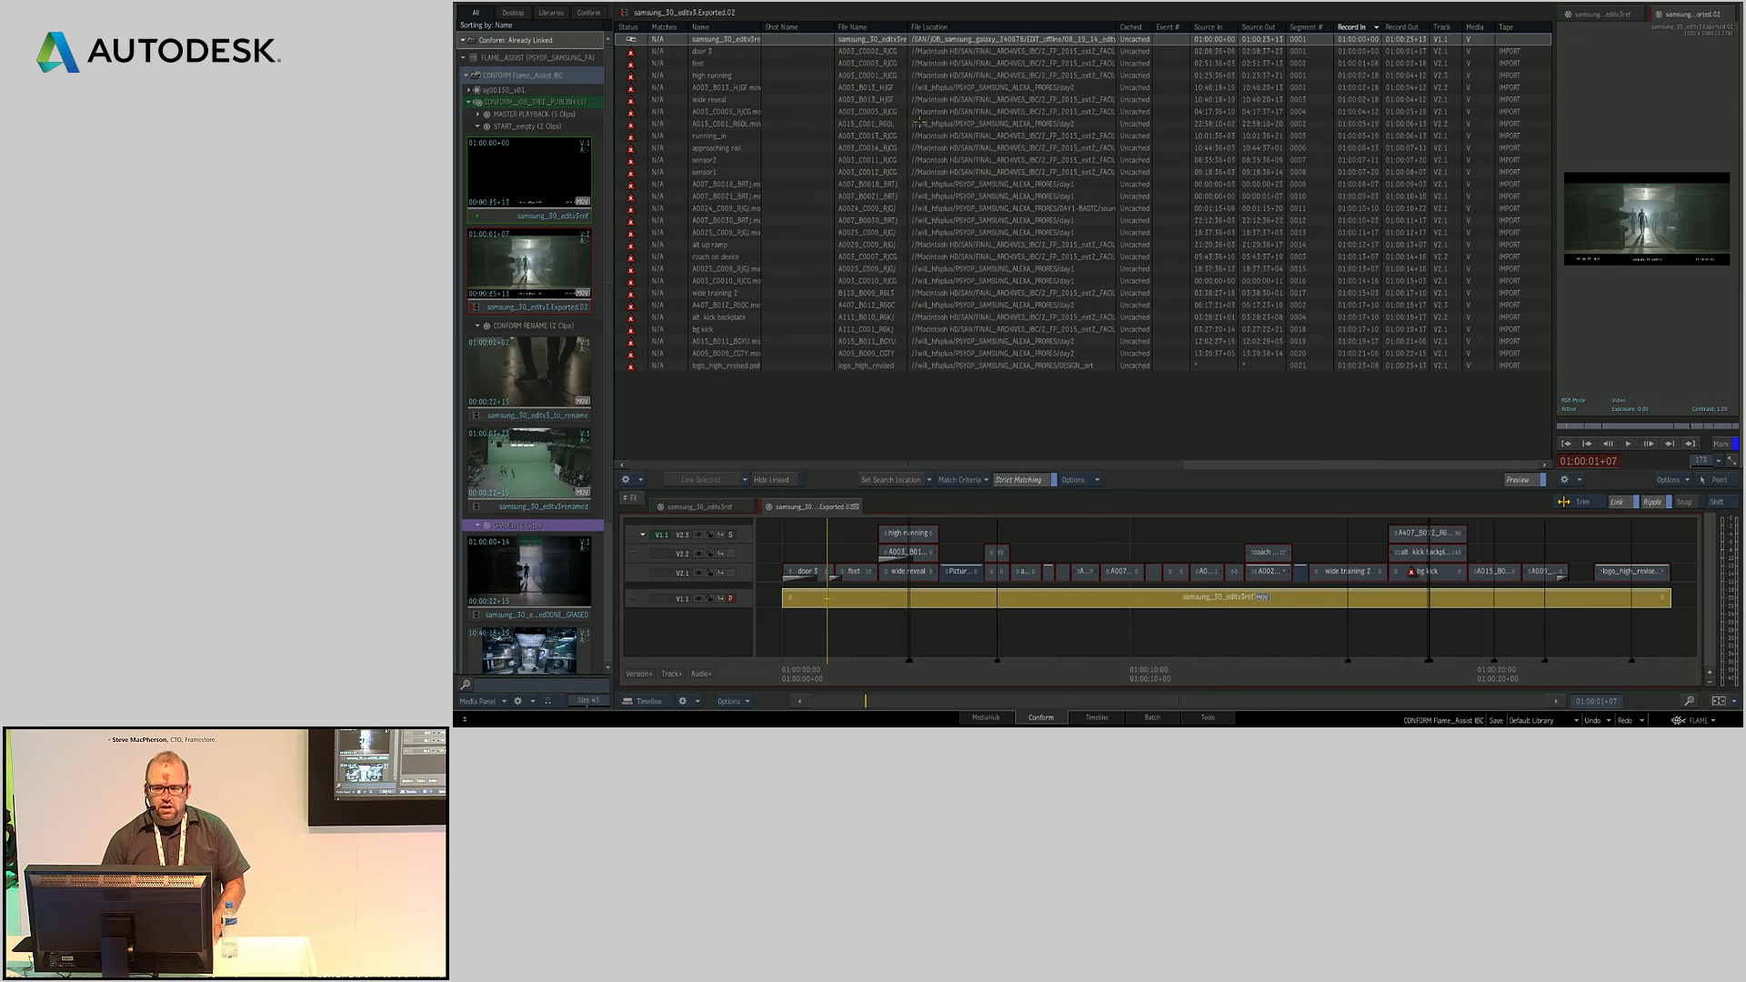
Step: Widen the File Location column and set the media search location to the day1 folder in DAILIES_LOGC_RAW
left_click_drag(1117, 27, 1194, 26)
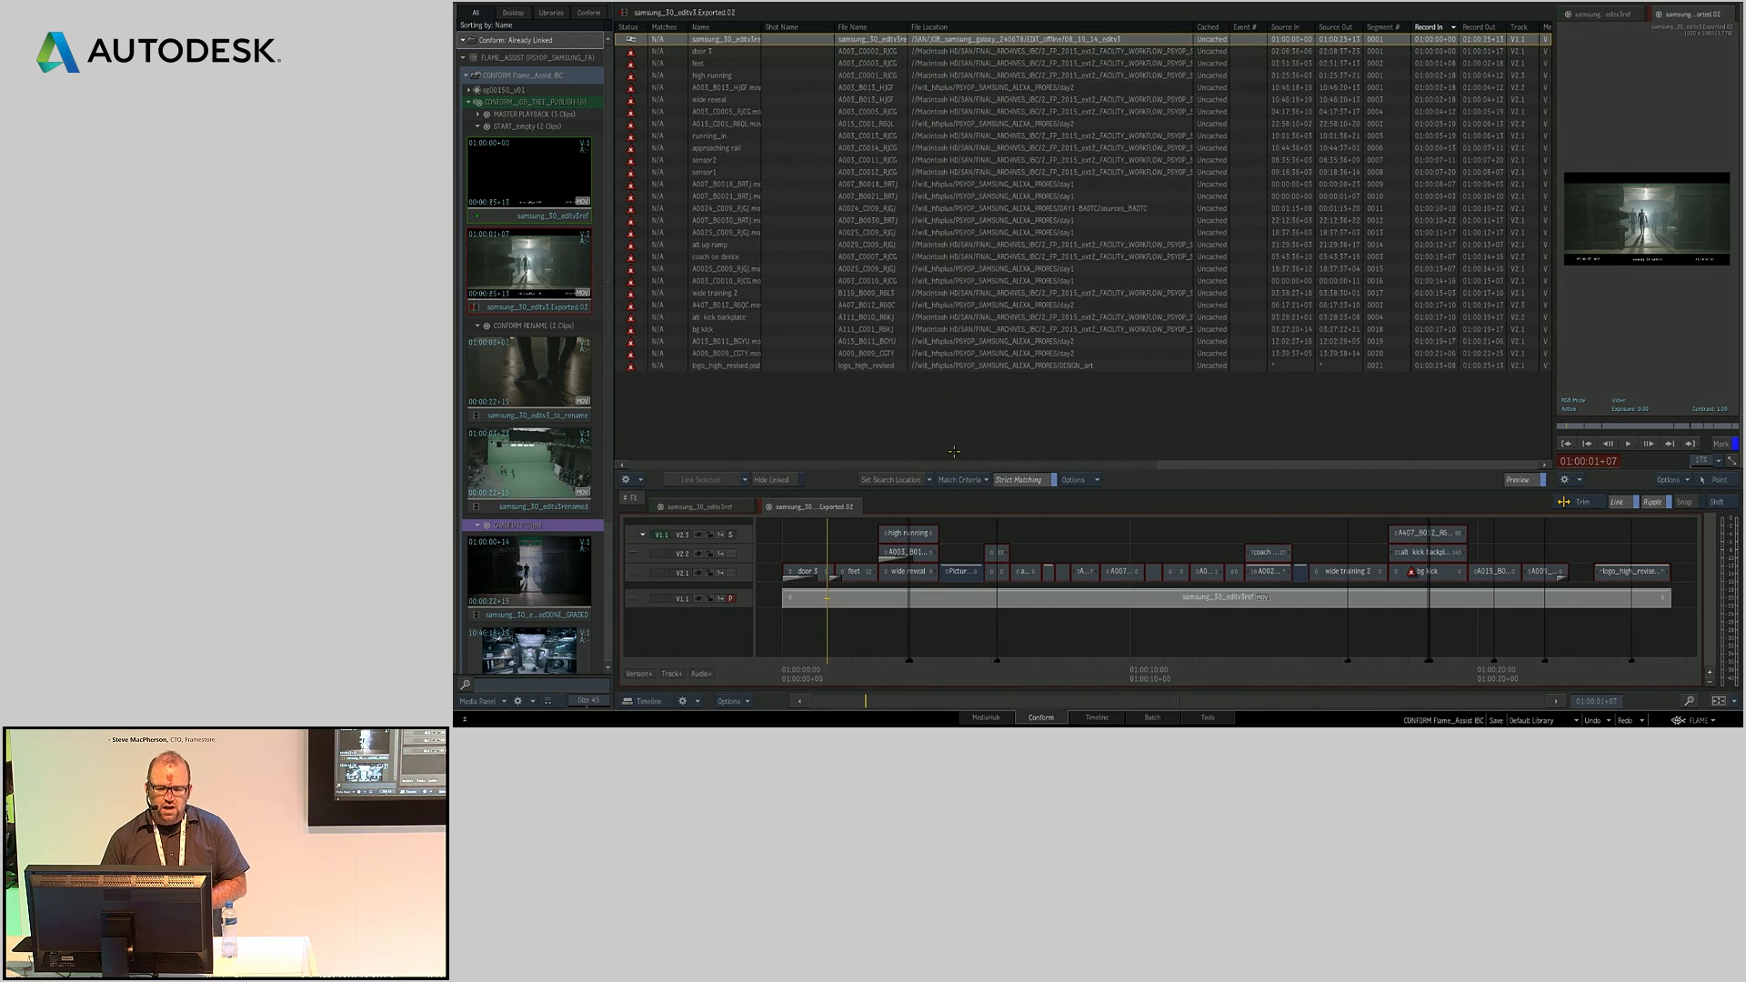
left_click(891, 480)
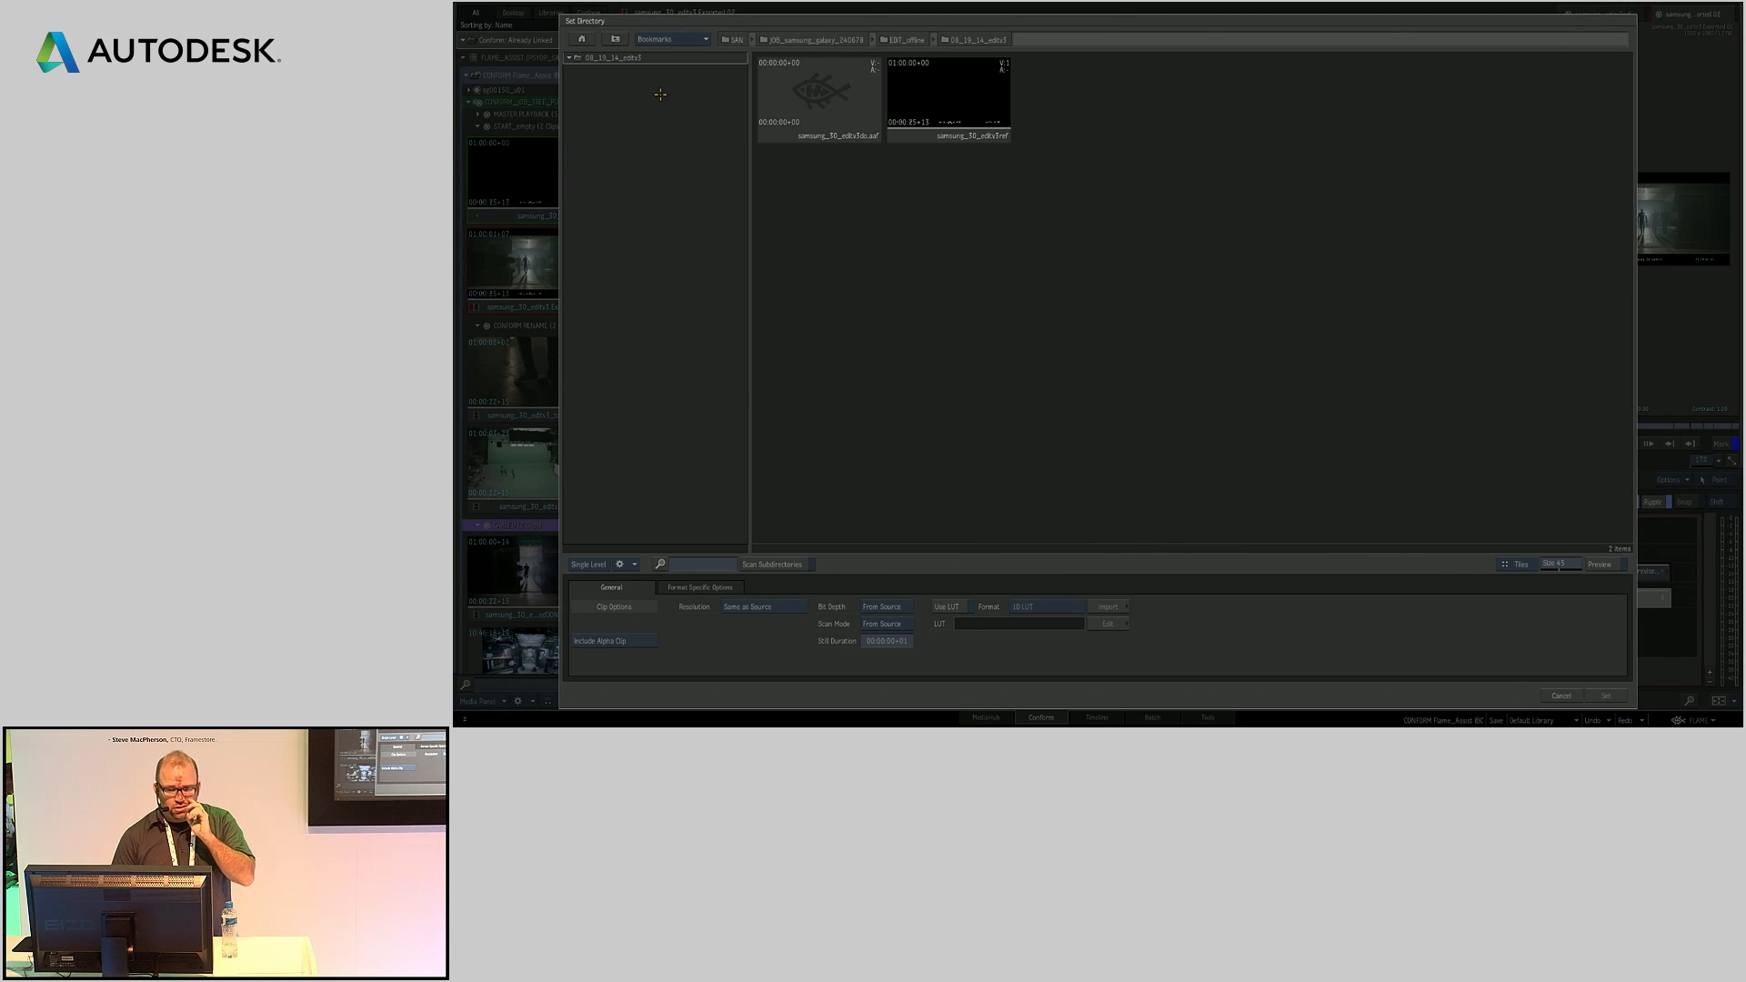
left_click(664, 39)
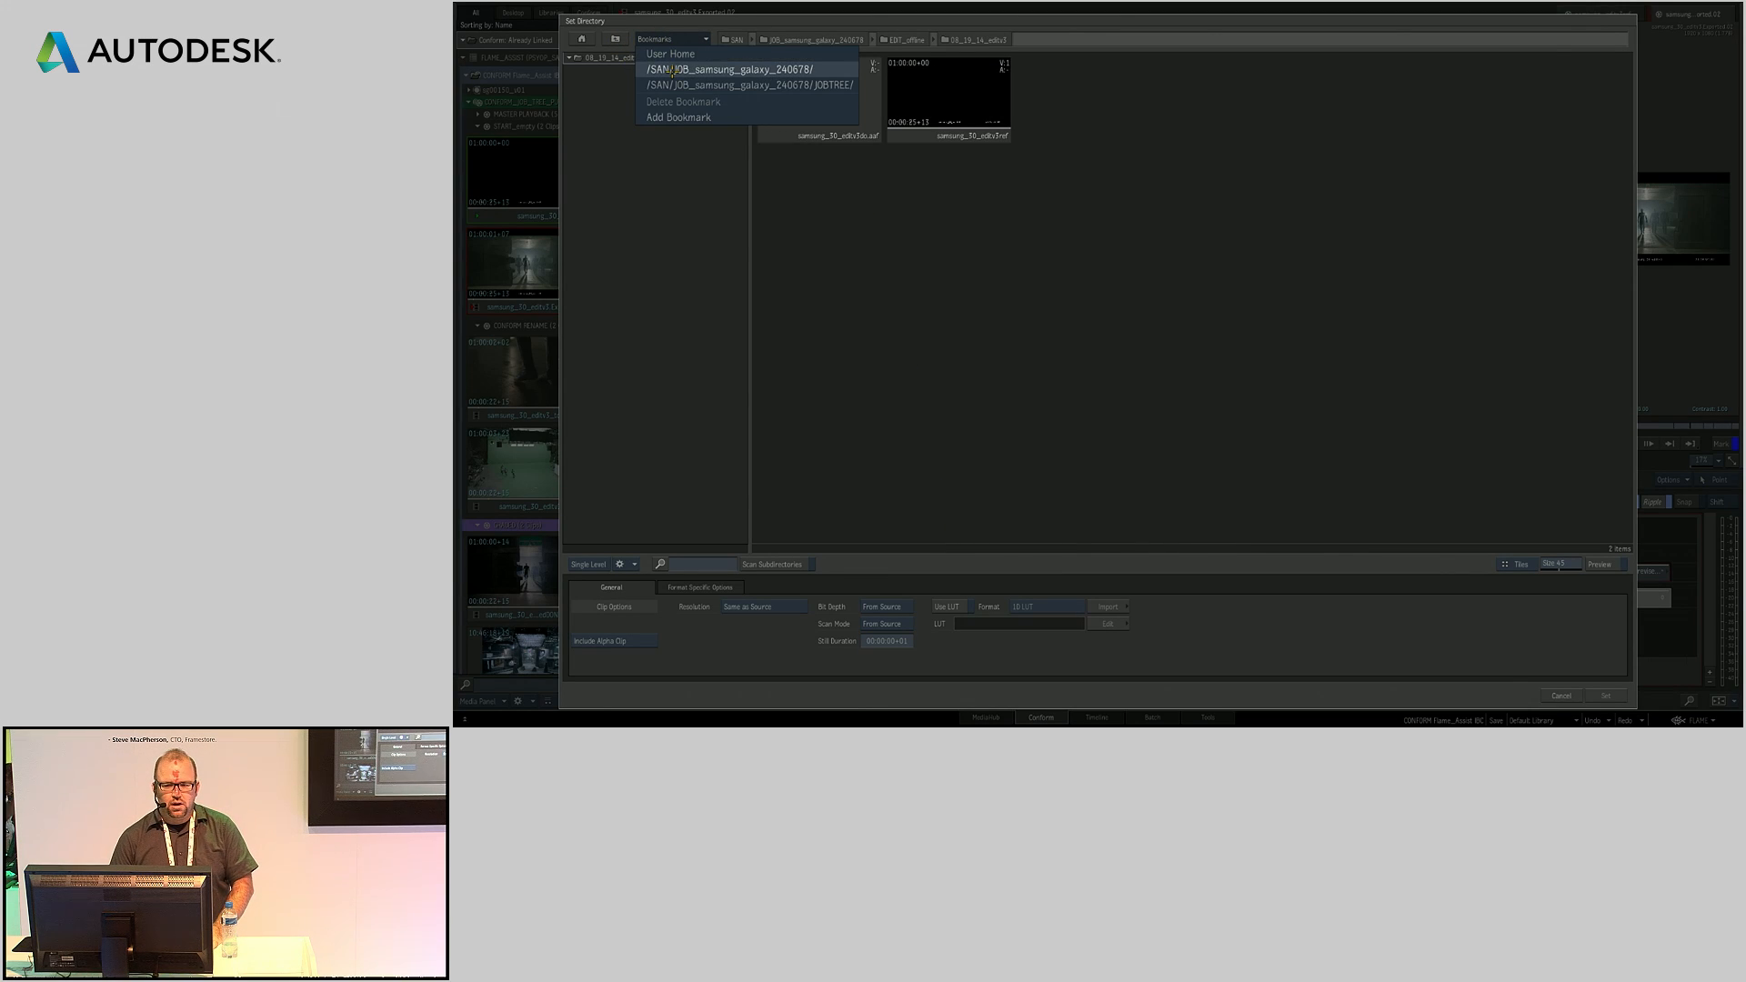
left_click(673, 70)
double_click(614, 82)
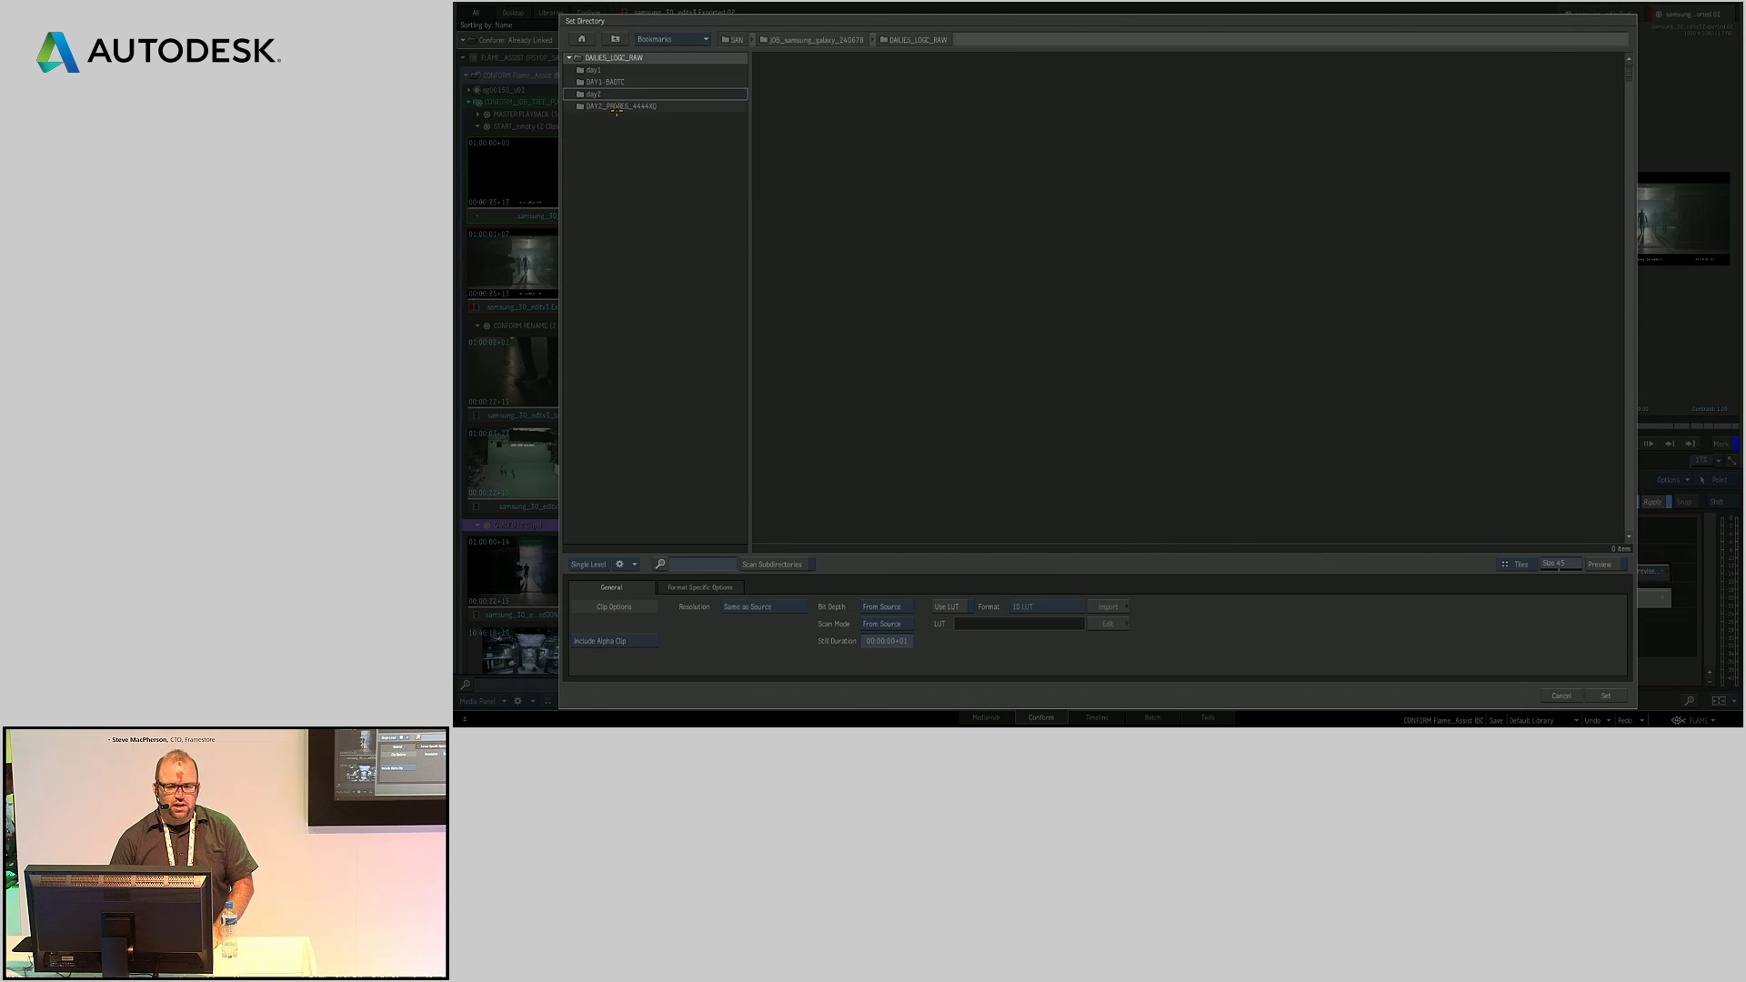
double_click(593, 70)
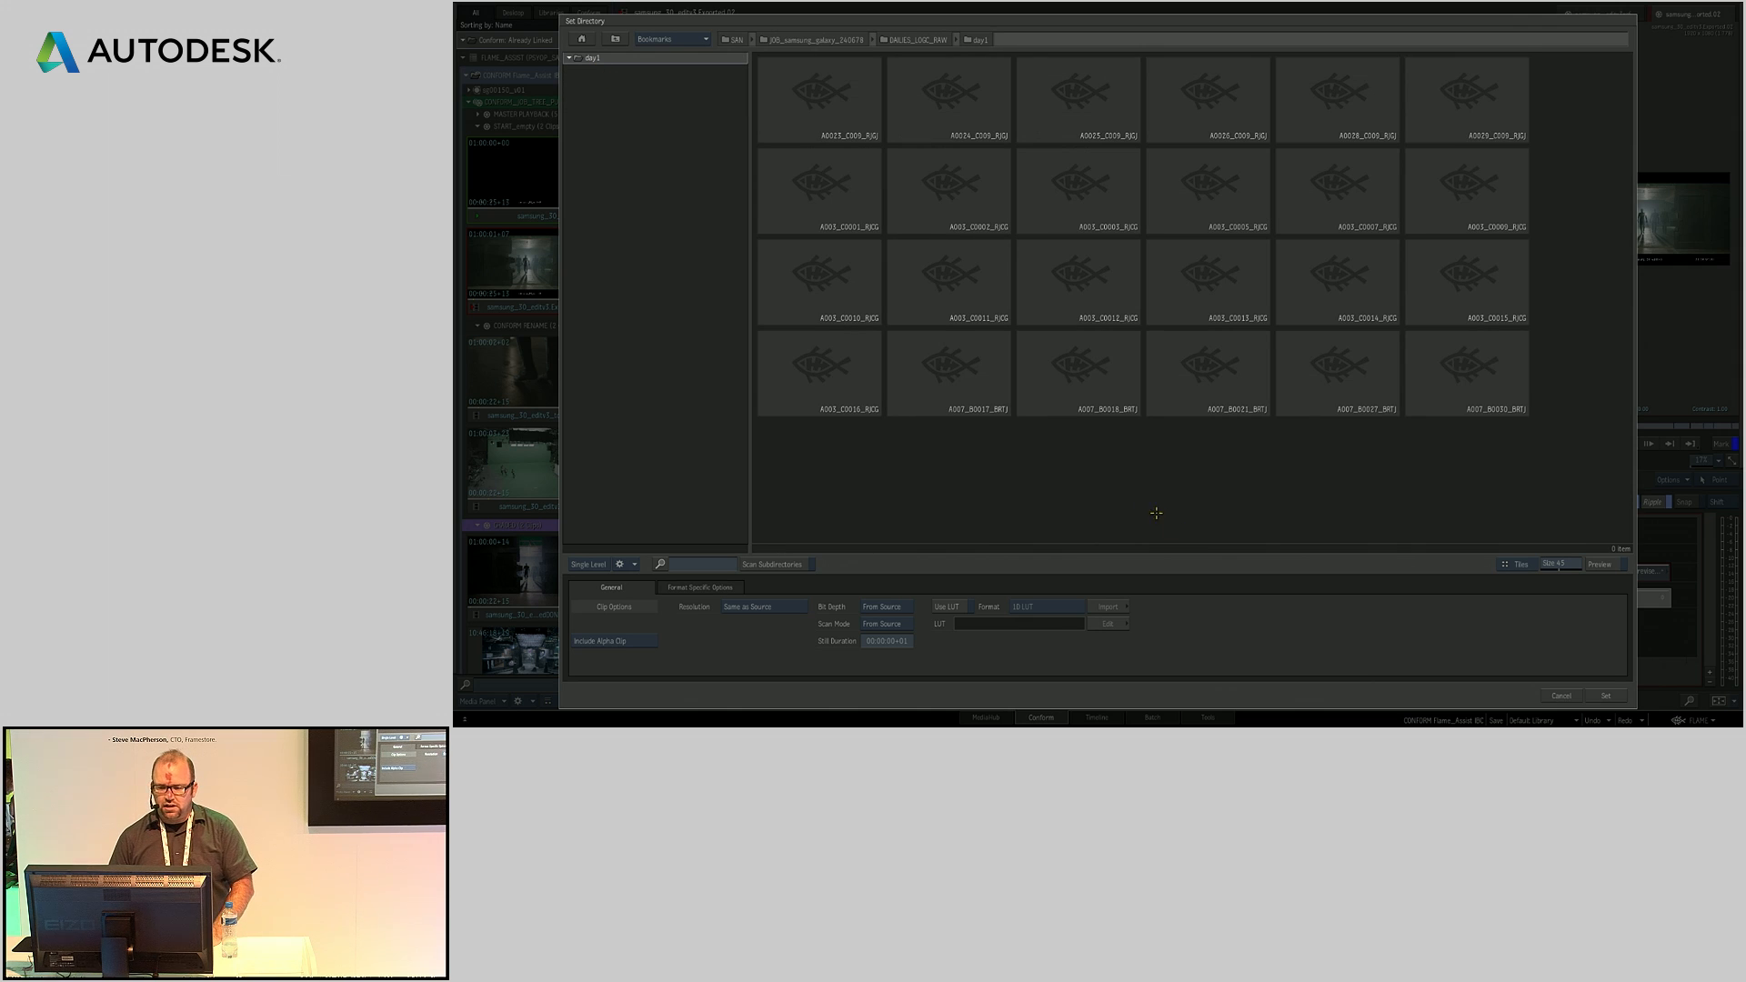
left_click(1605, 694)
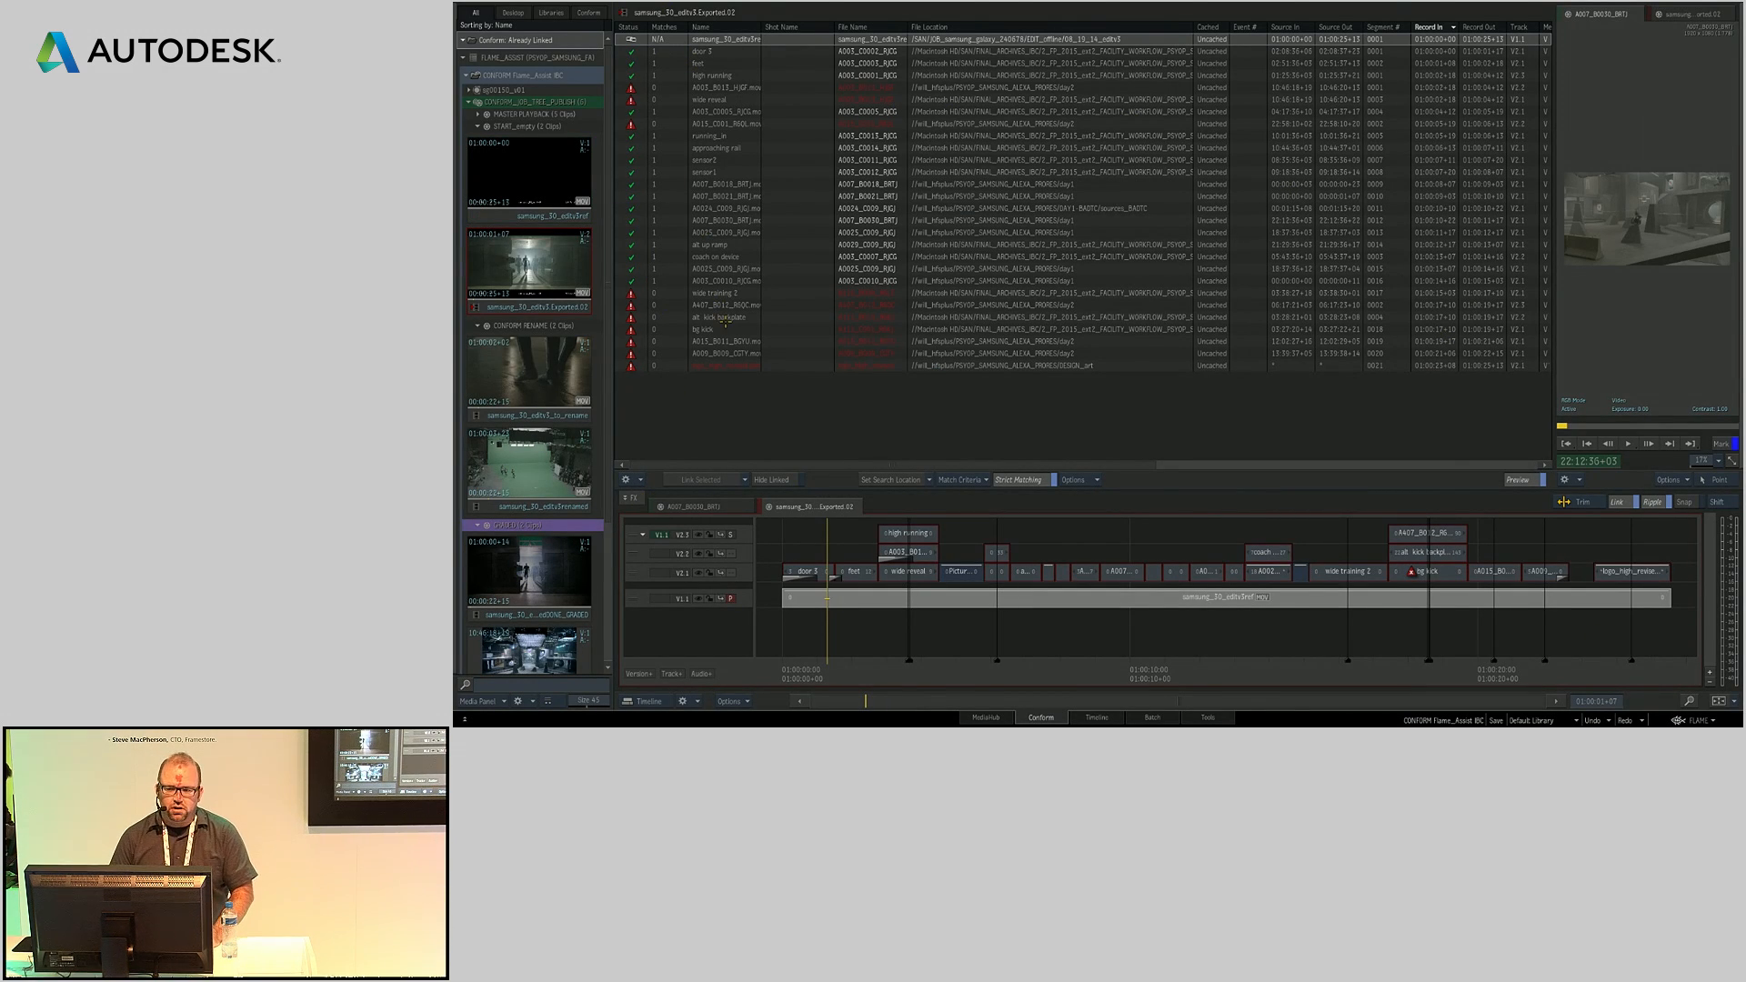
Step: Link the matched sources using Source Timecode as an additional match criterion, and hide the linked segments from the list
left_click(962, 480)
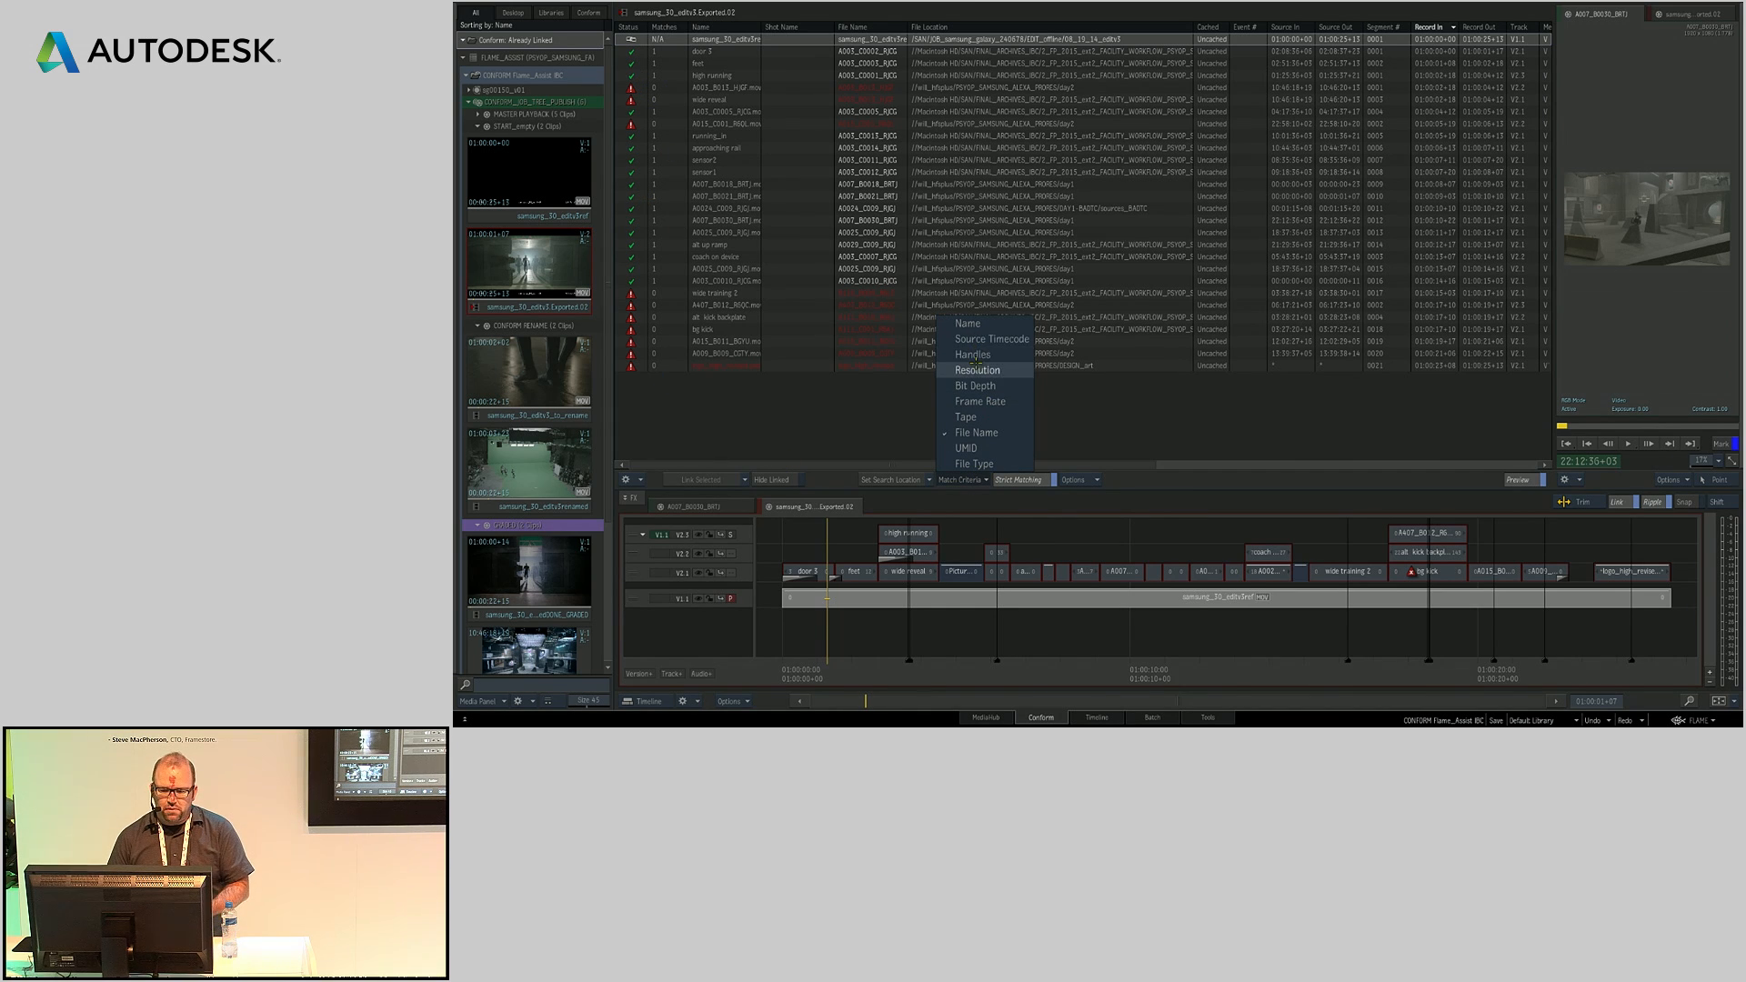
left_click(977, 340)
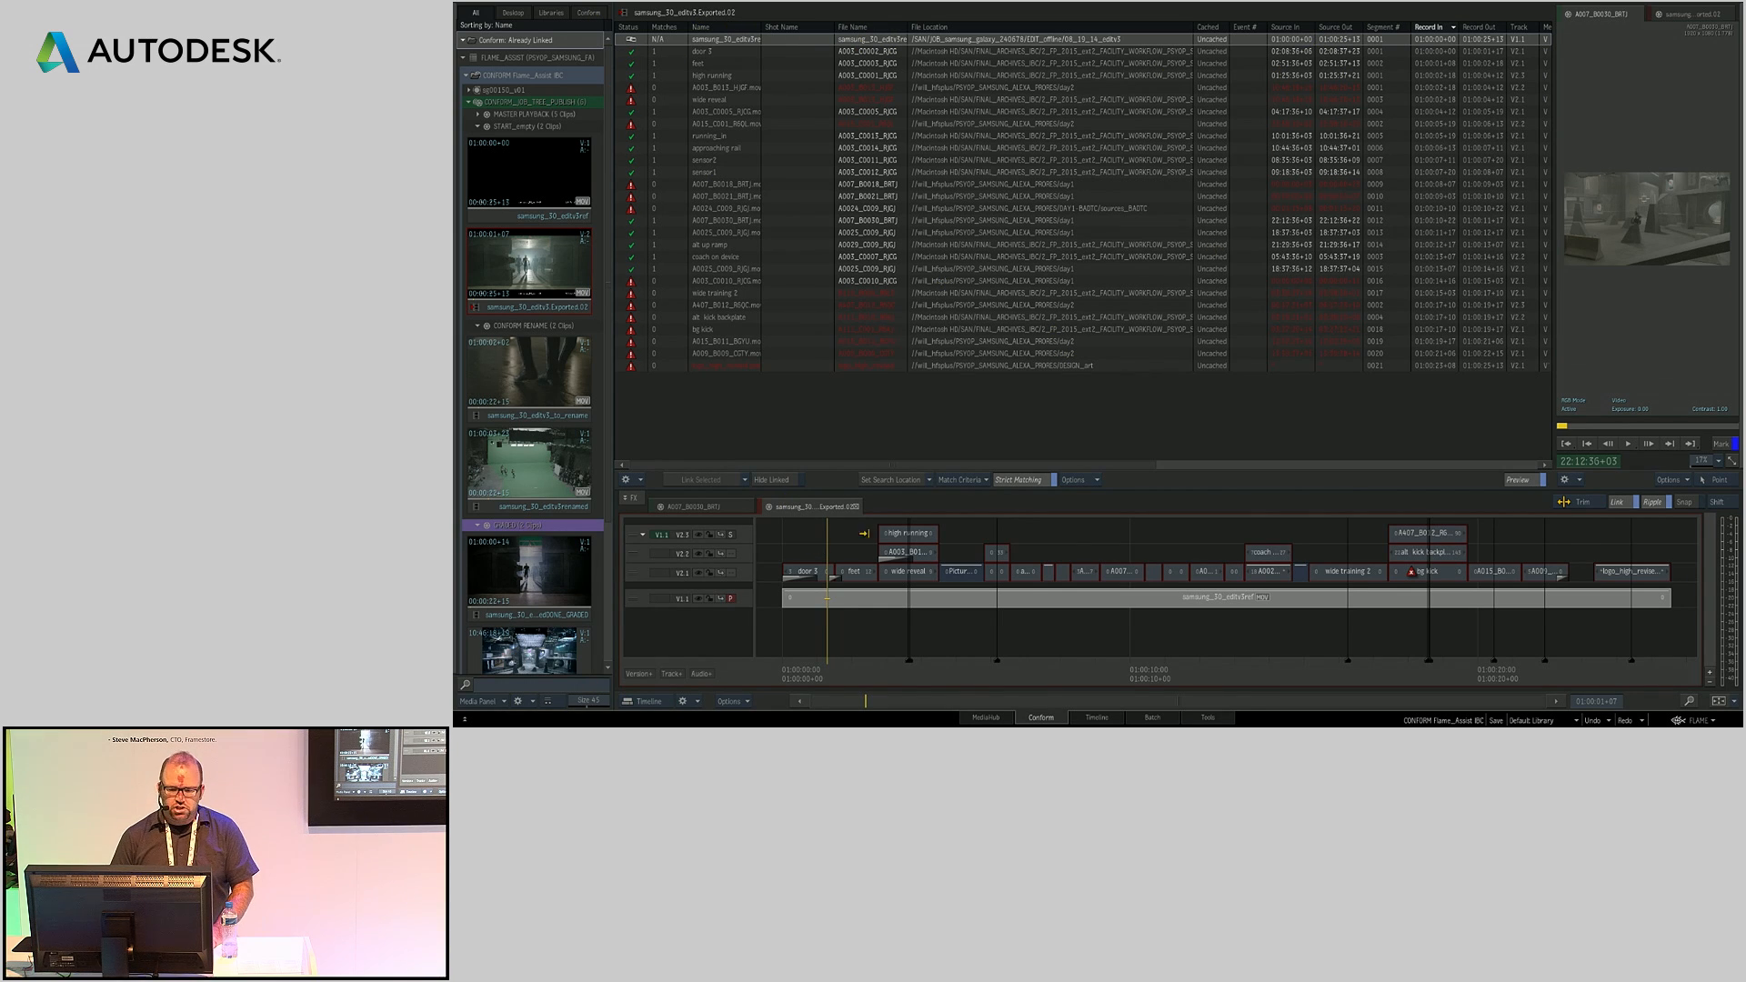
left_click(744, 479)
left_click(718, 498)
left_click(768, 479)
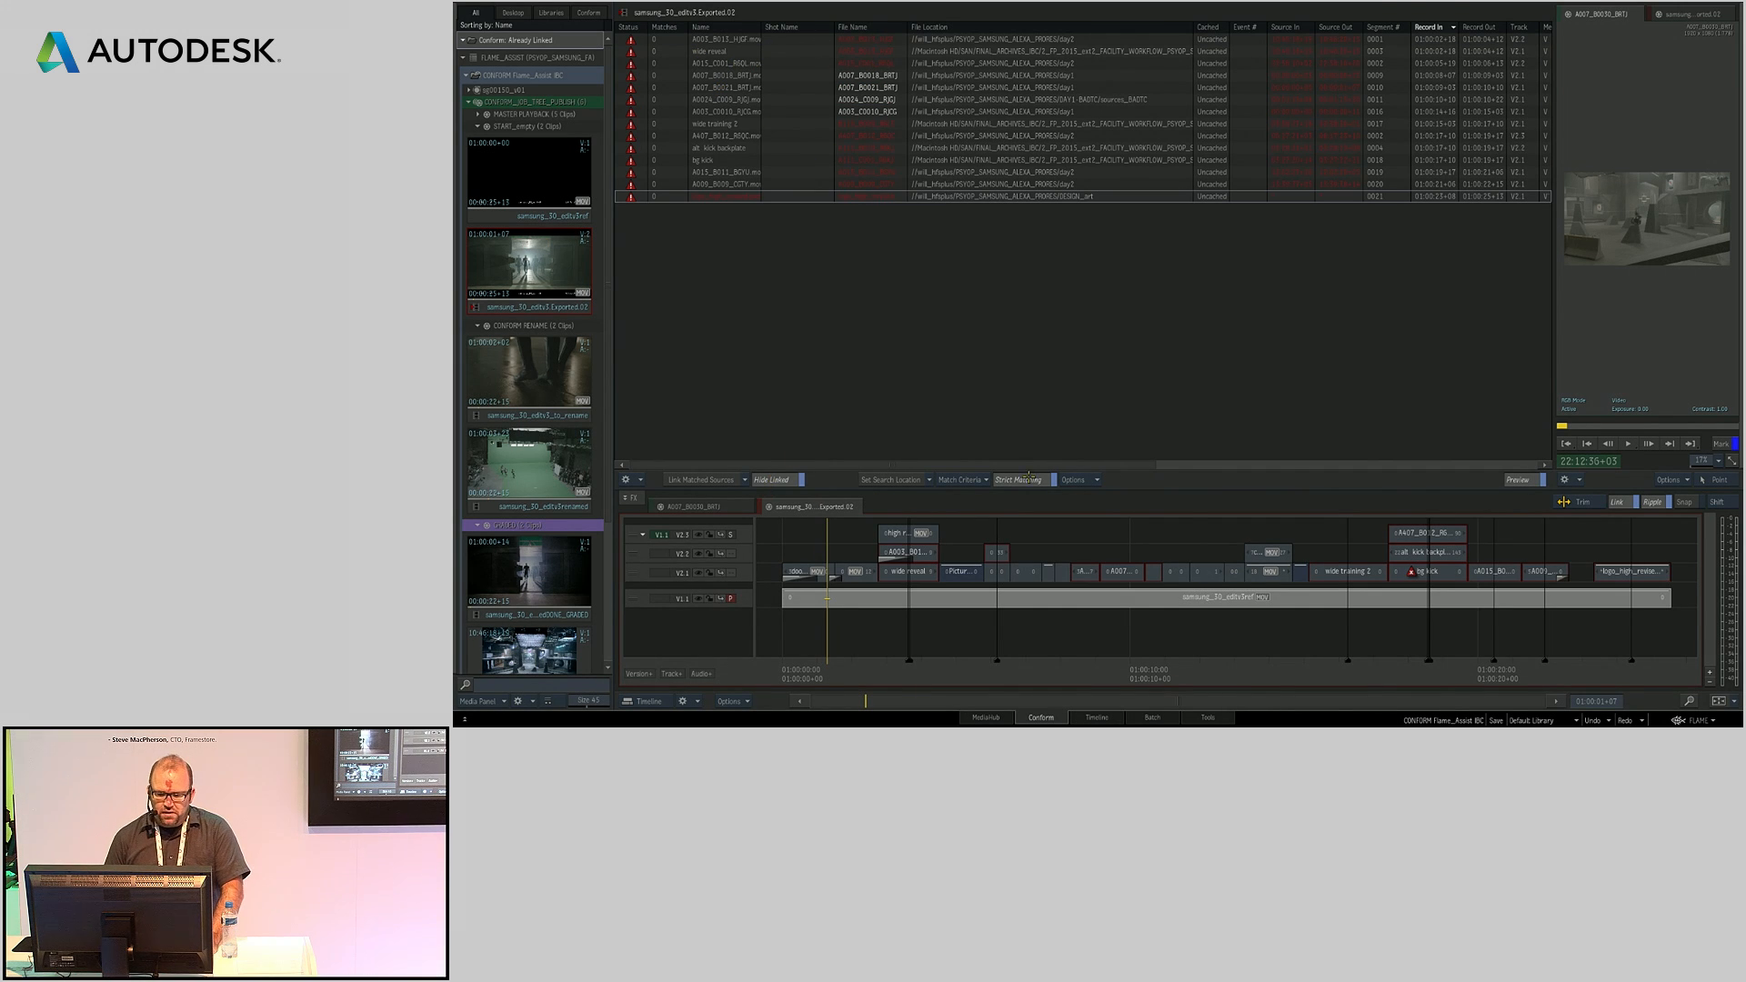
Step: Set the media search location to the DAY2 ProRes folder in DAILIES_LOGC_RAW
left_click(887, 480)
left_click(616, 40)
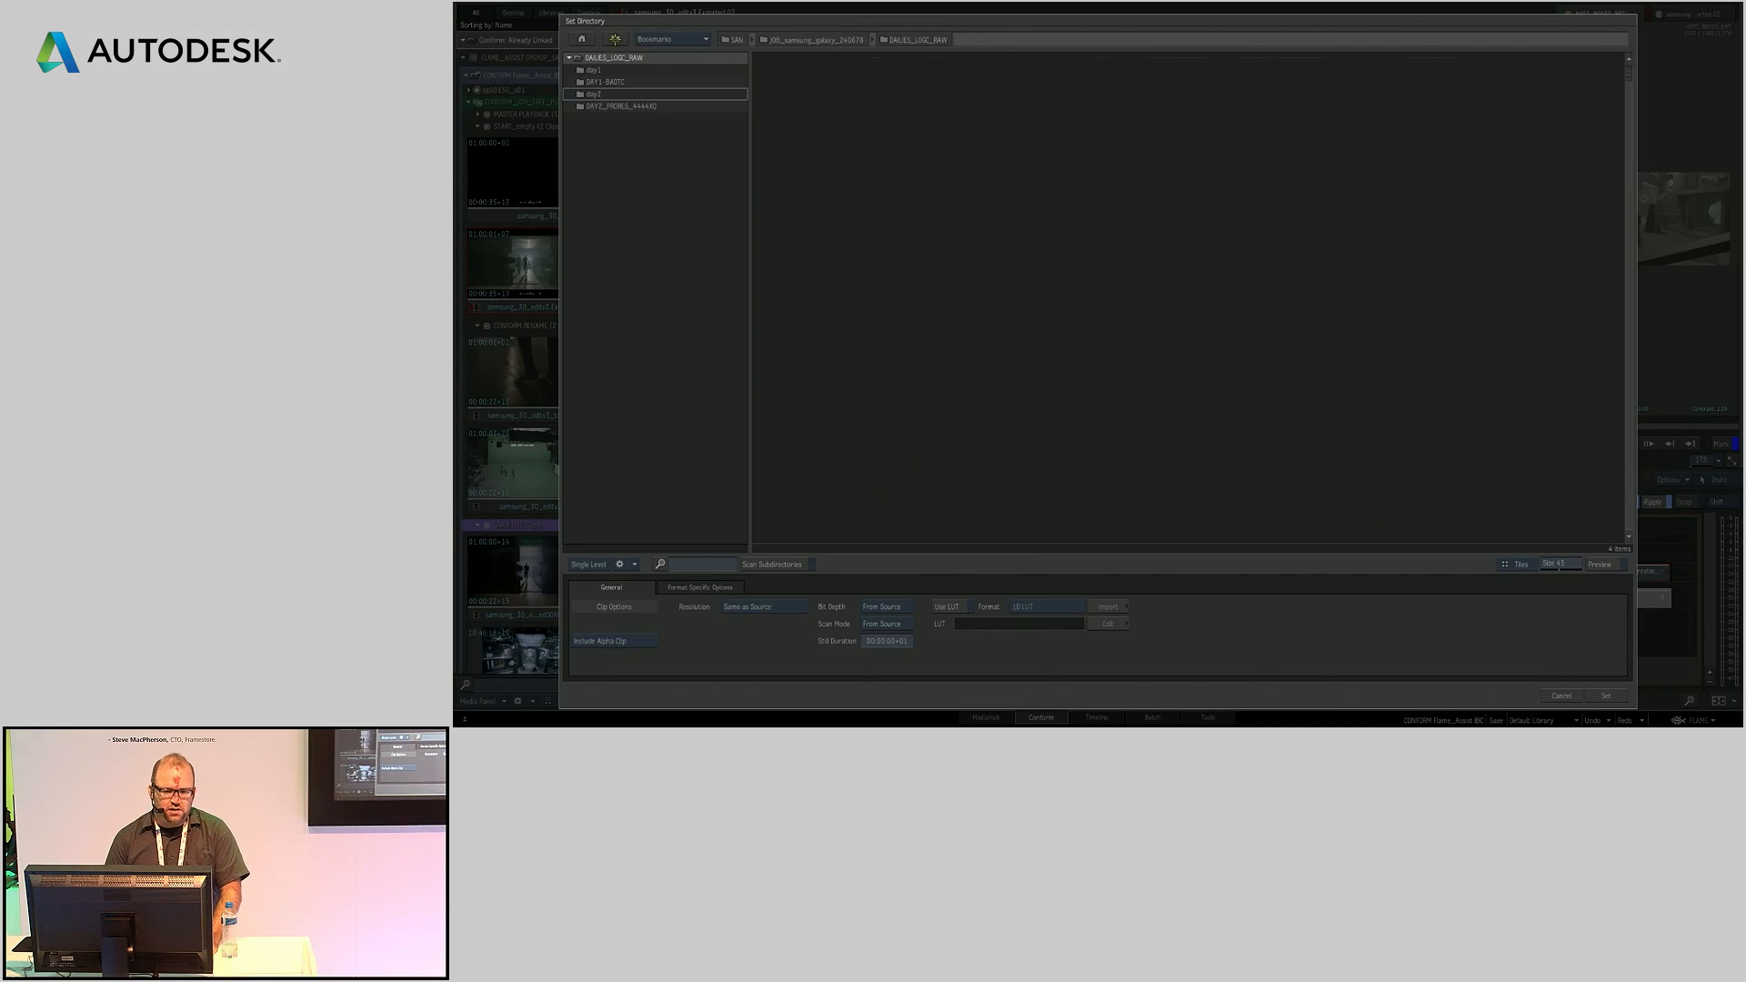
double_click(632, 106)
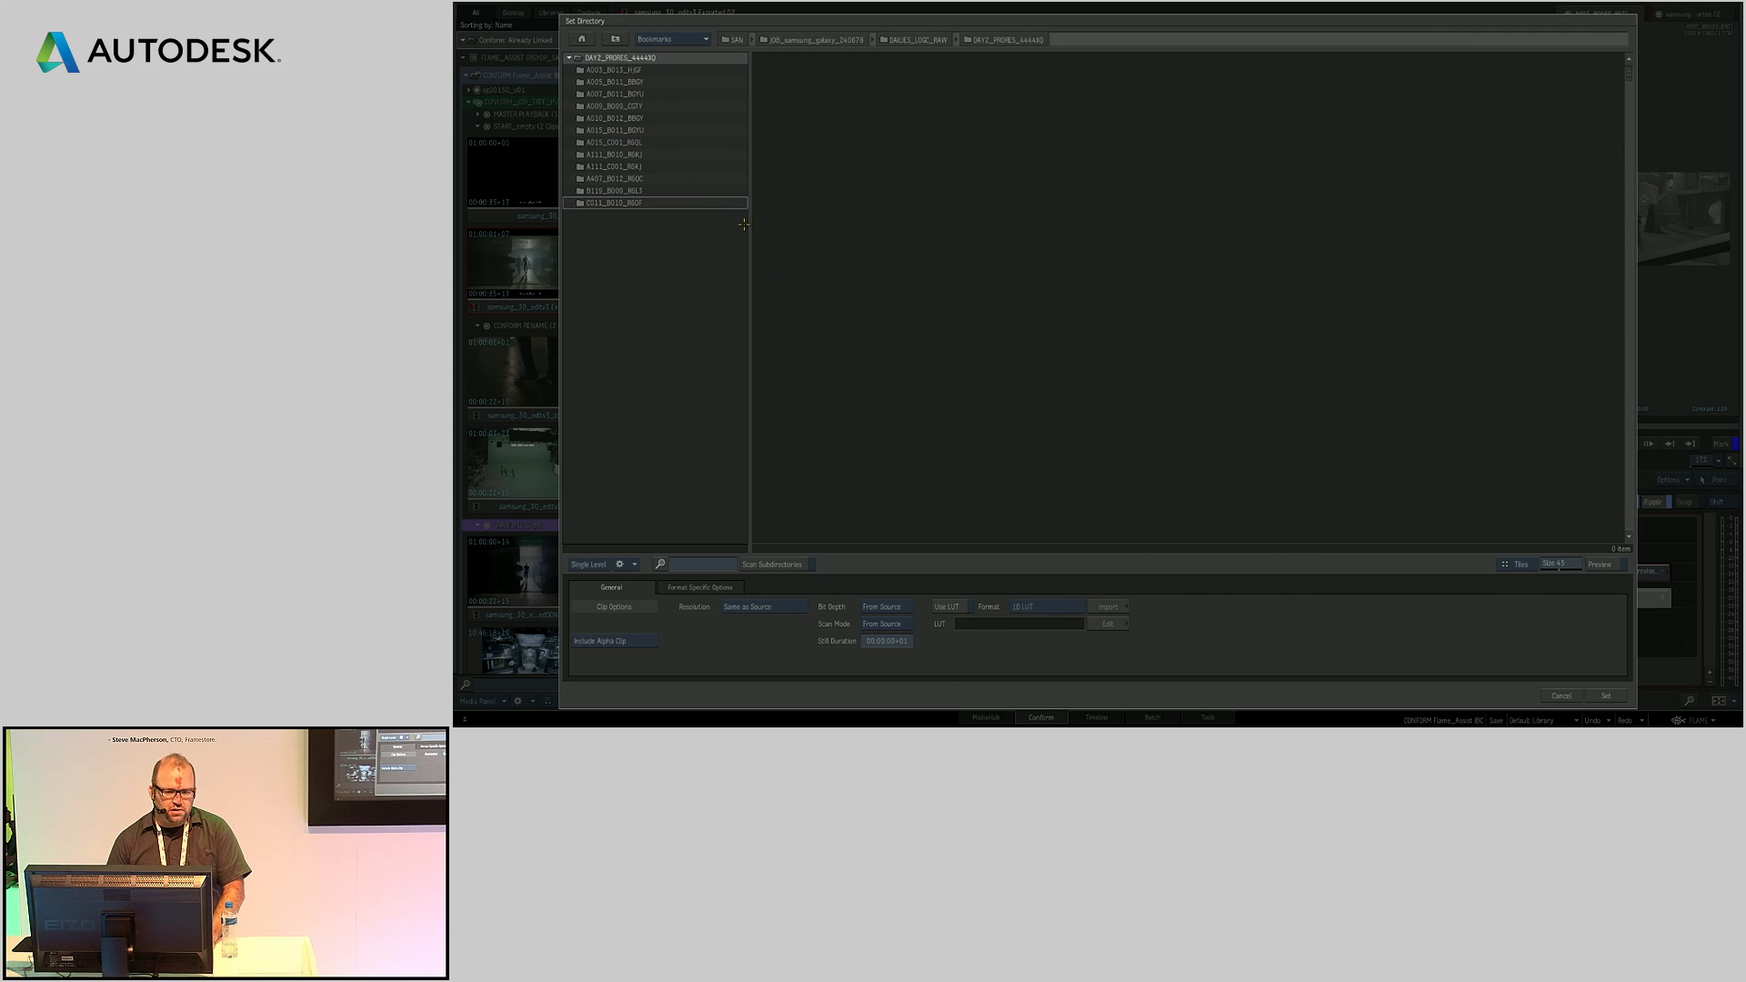
left_click(1611, 695)
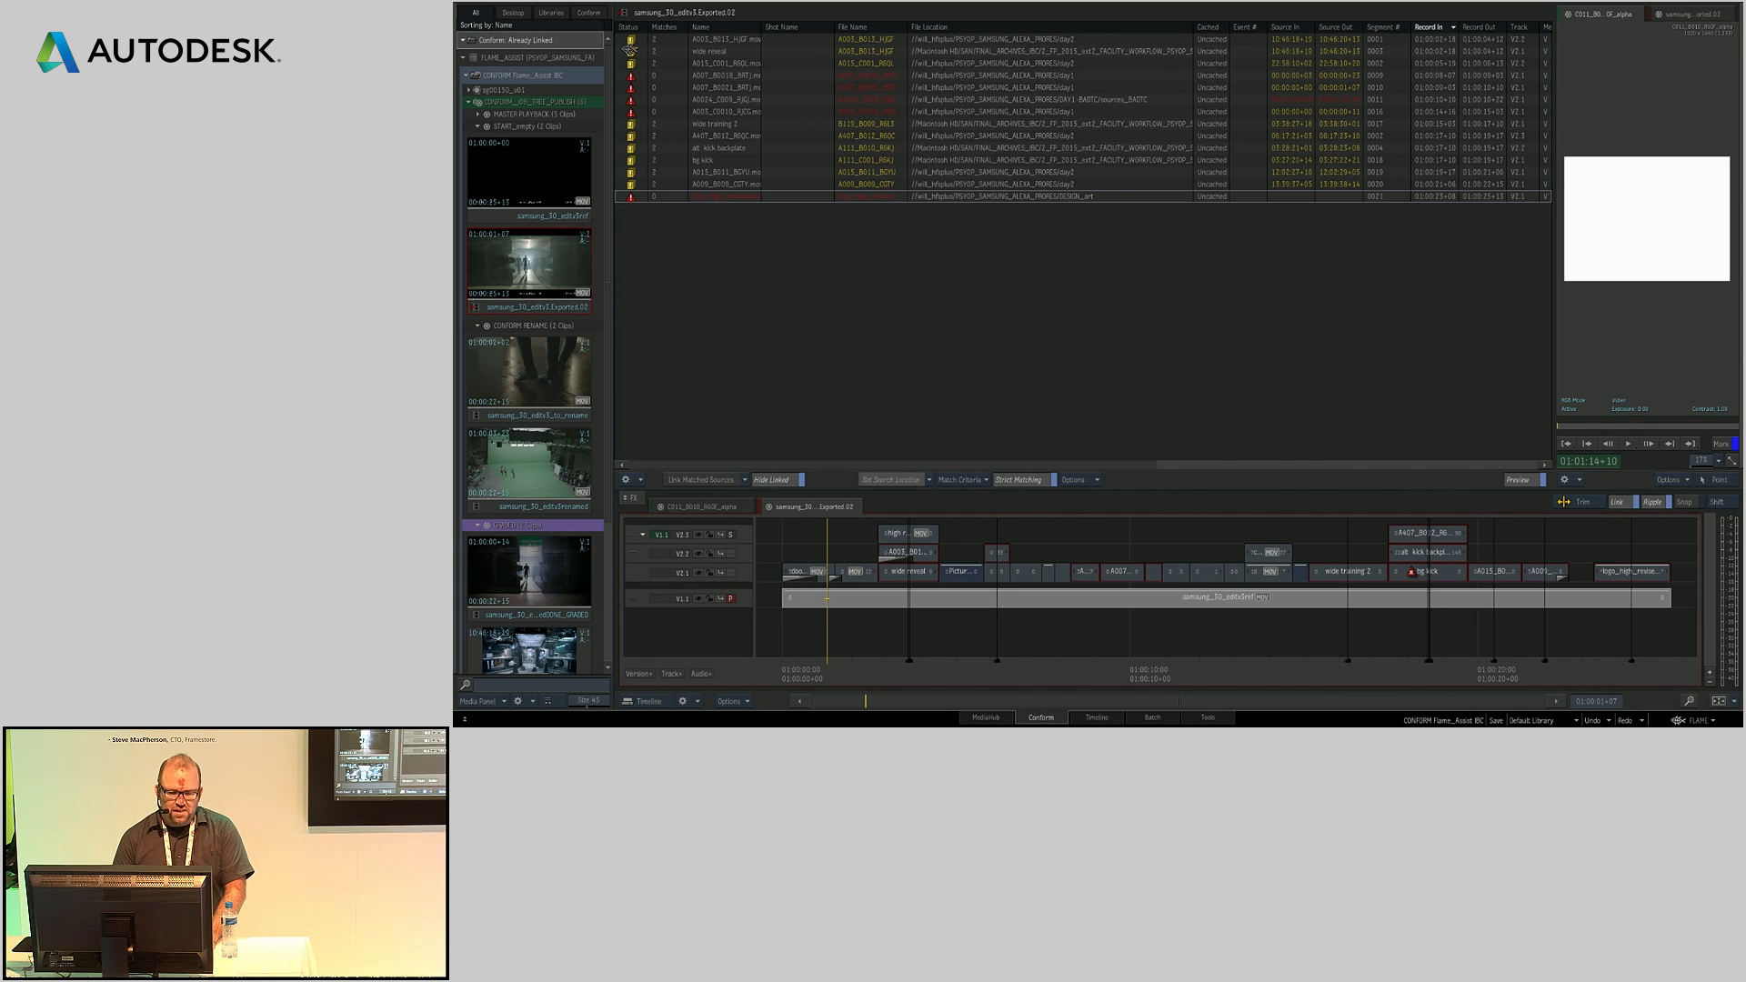
Step: Set the DAY2 ProRes search location to ignore the alpha channel, and link the matched sources
left_click(891, 480)
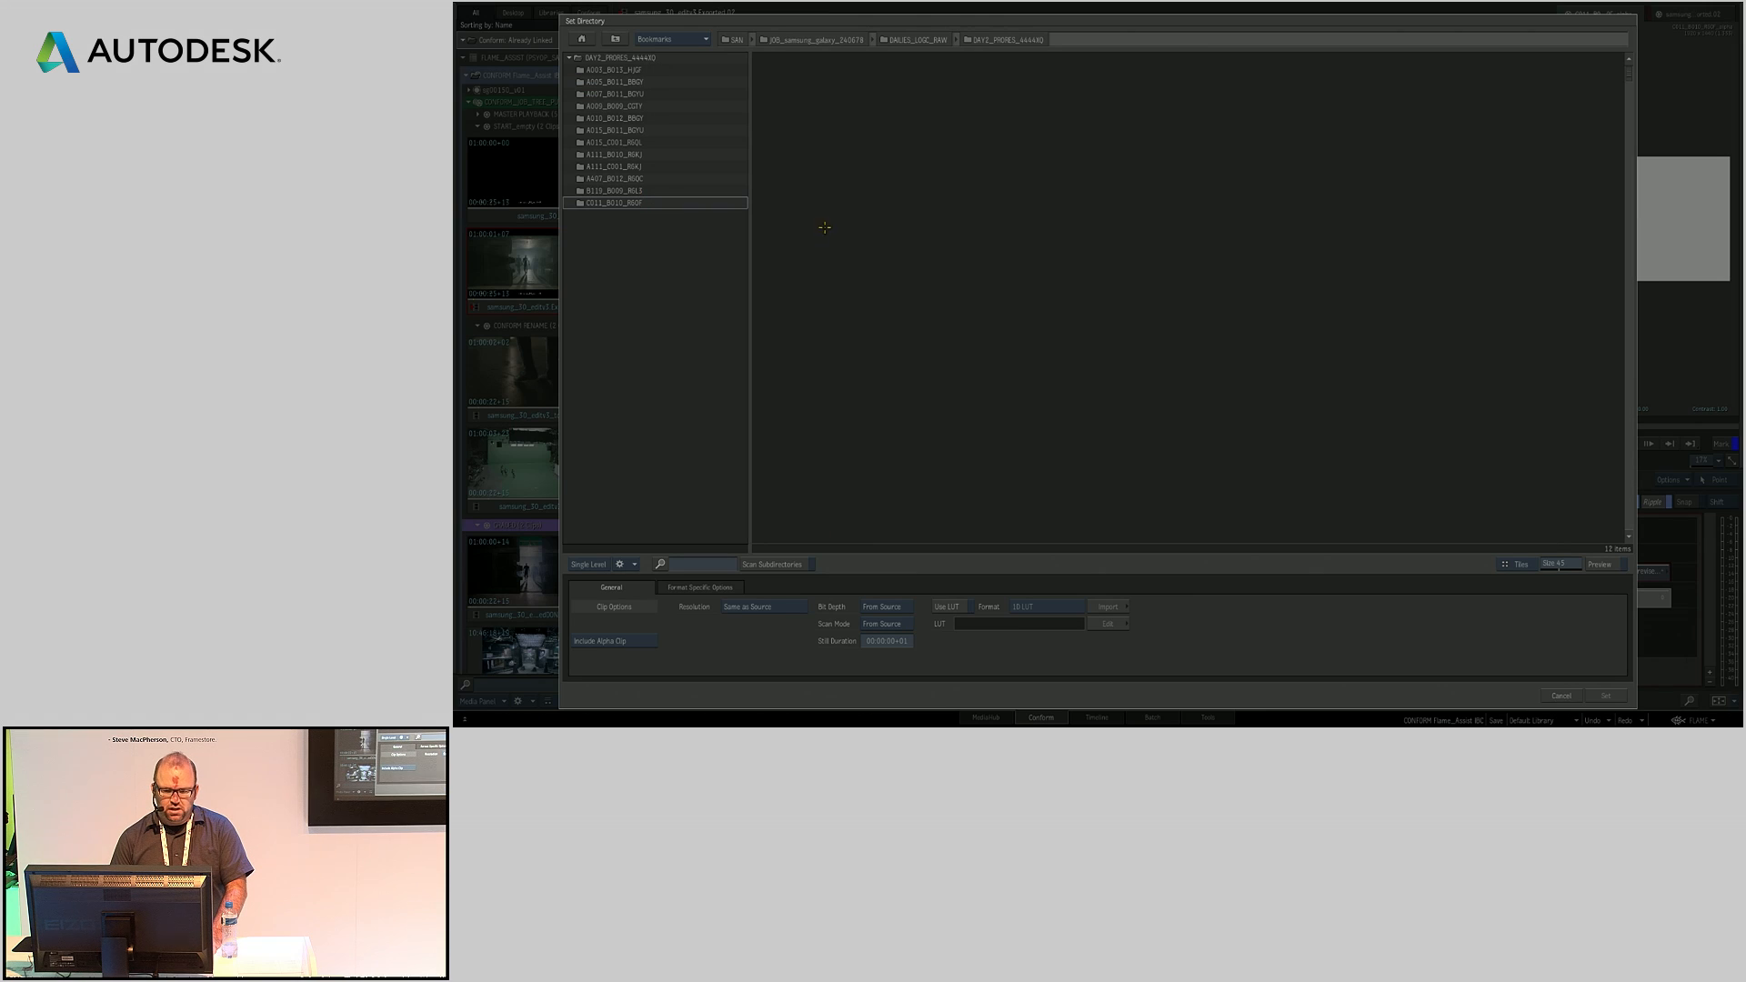
left_click(615, 644)
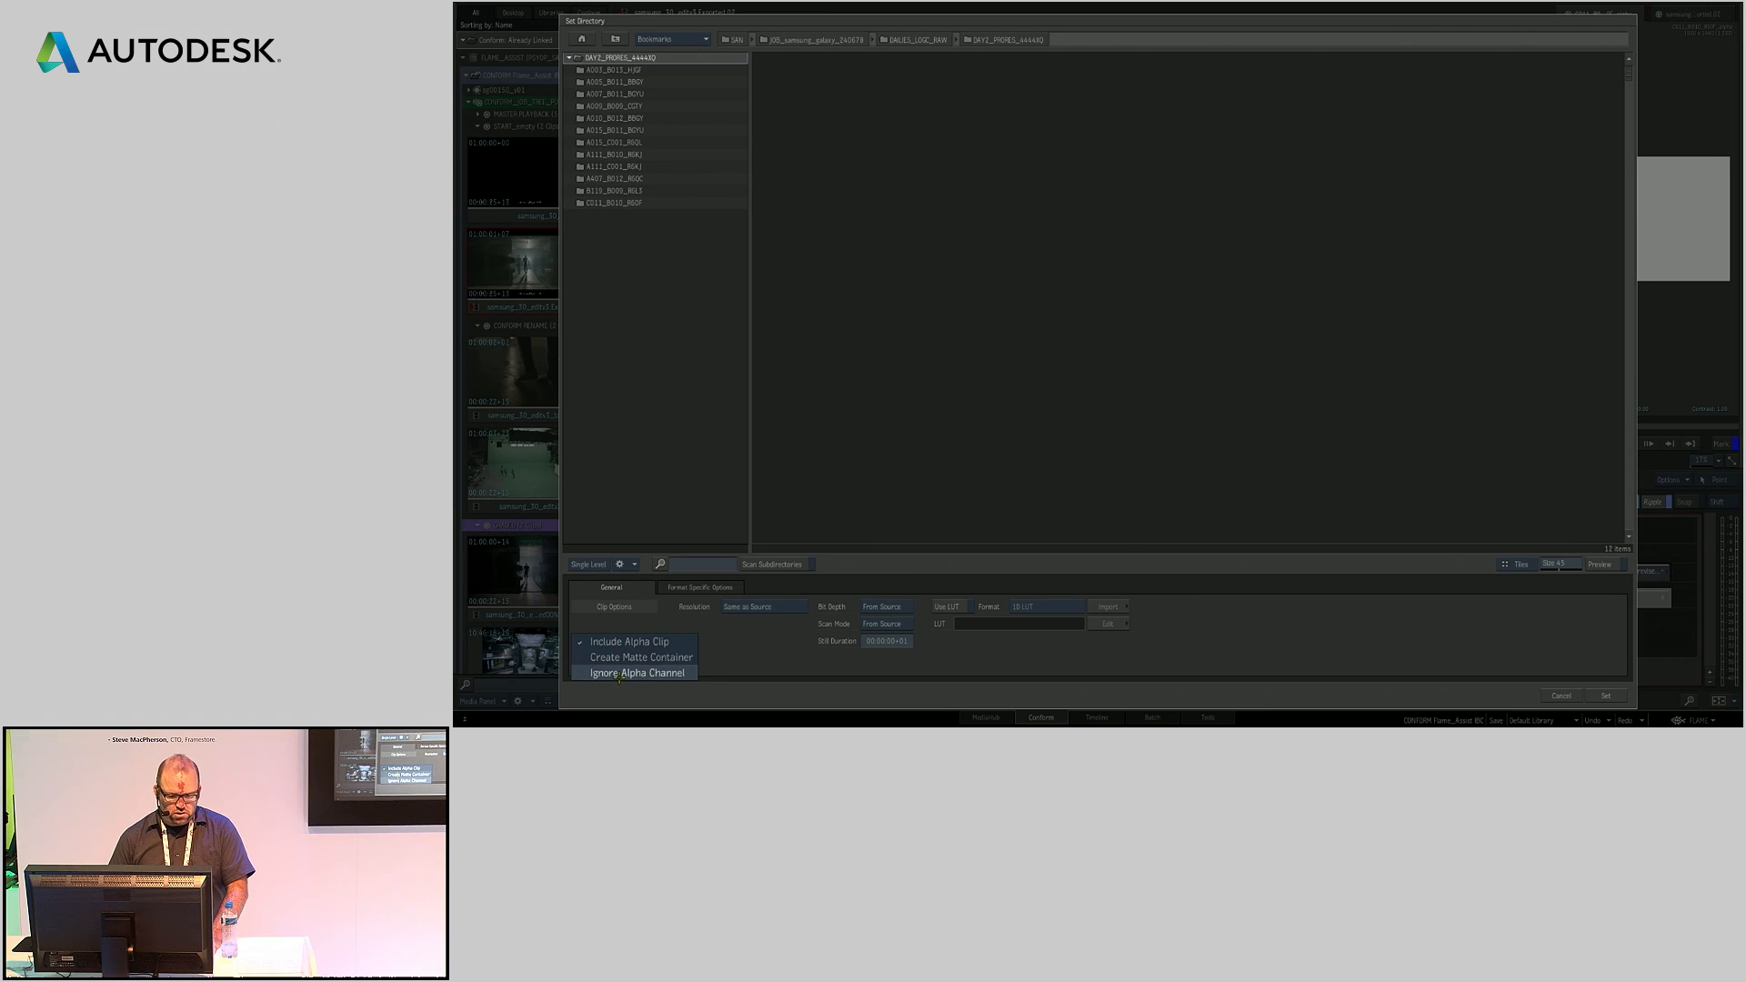
left_click(689, 675)
left_click(1605, 696)
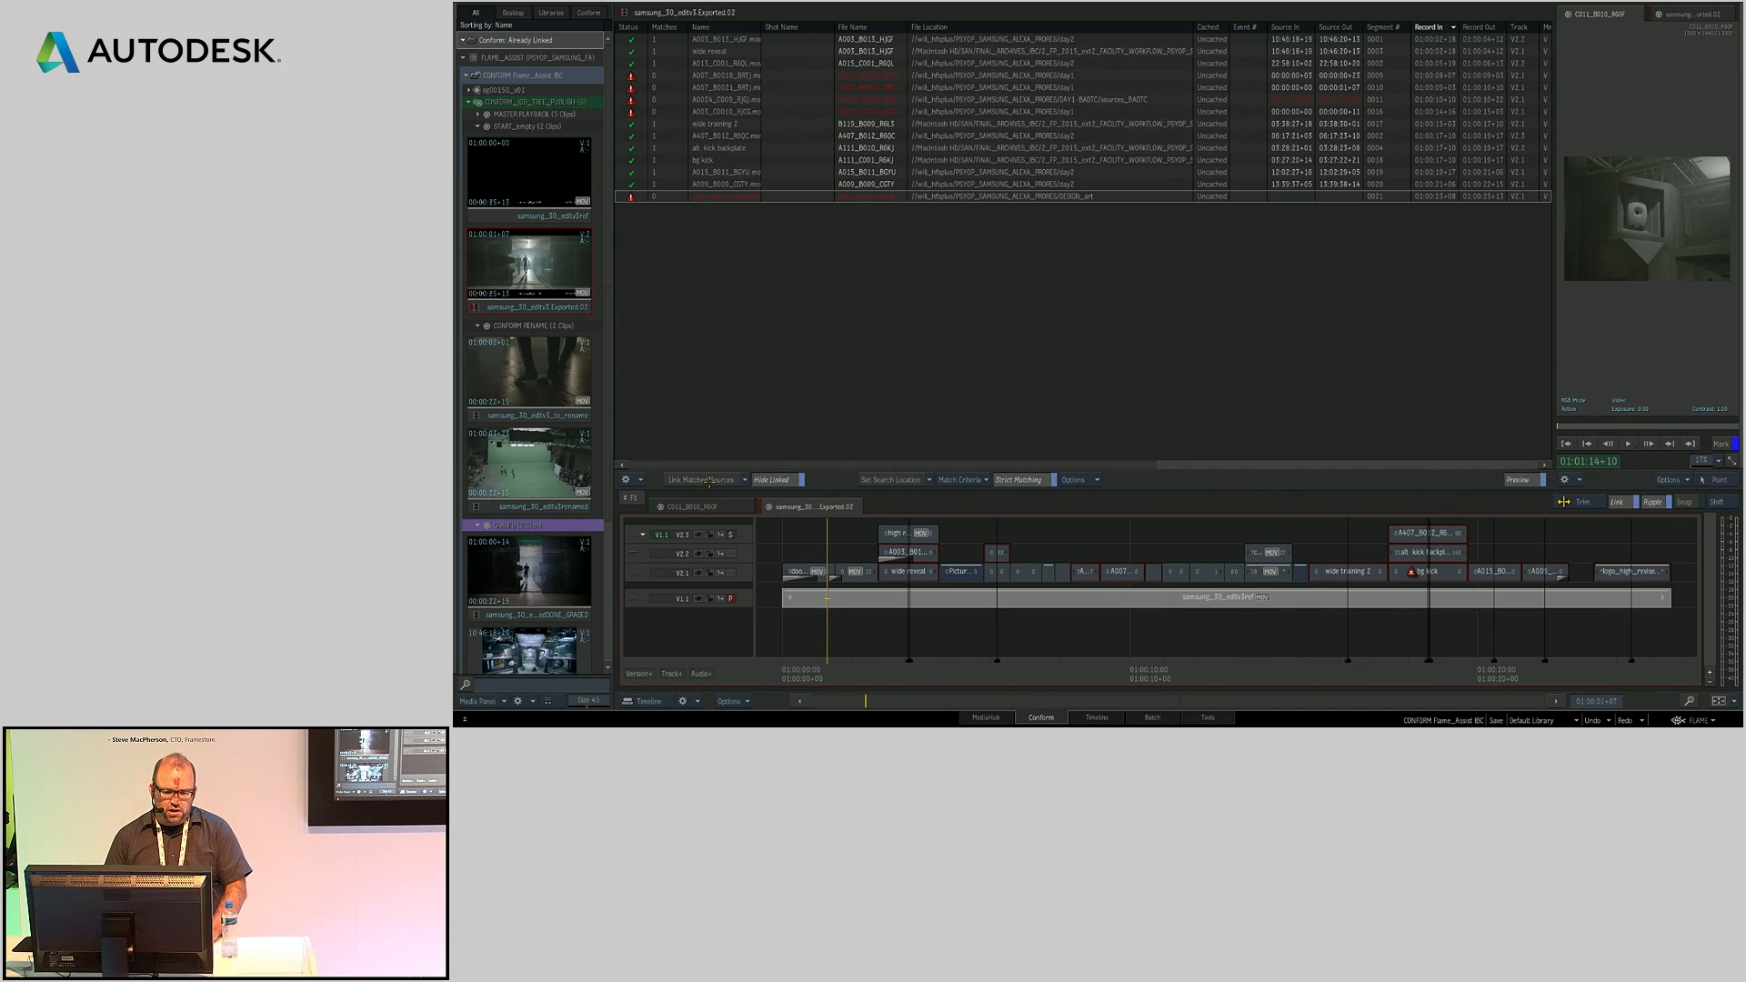
left_click(702, 480)
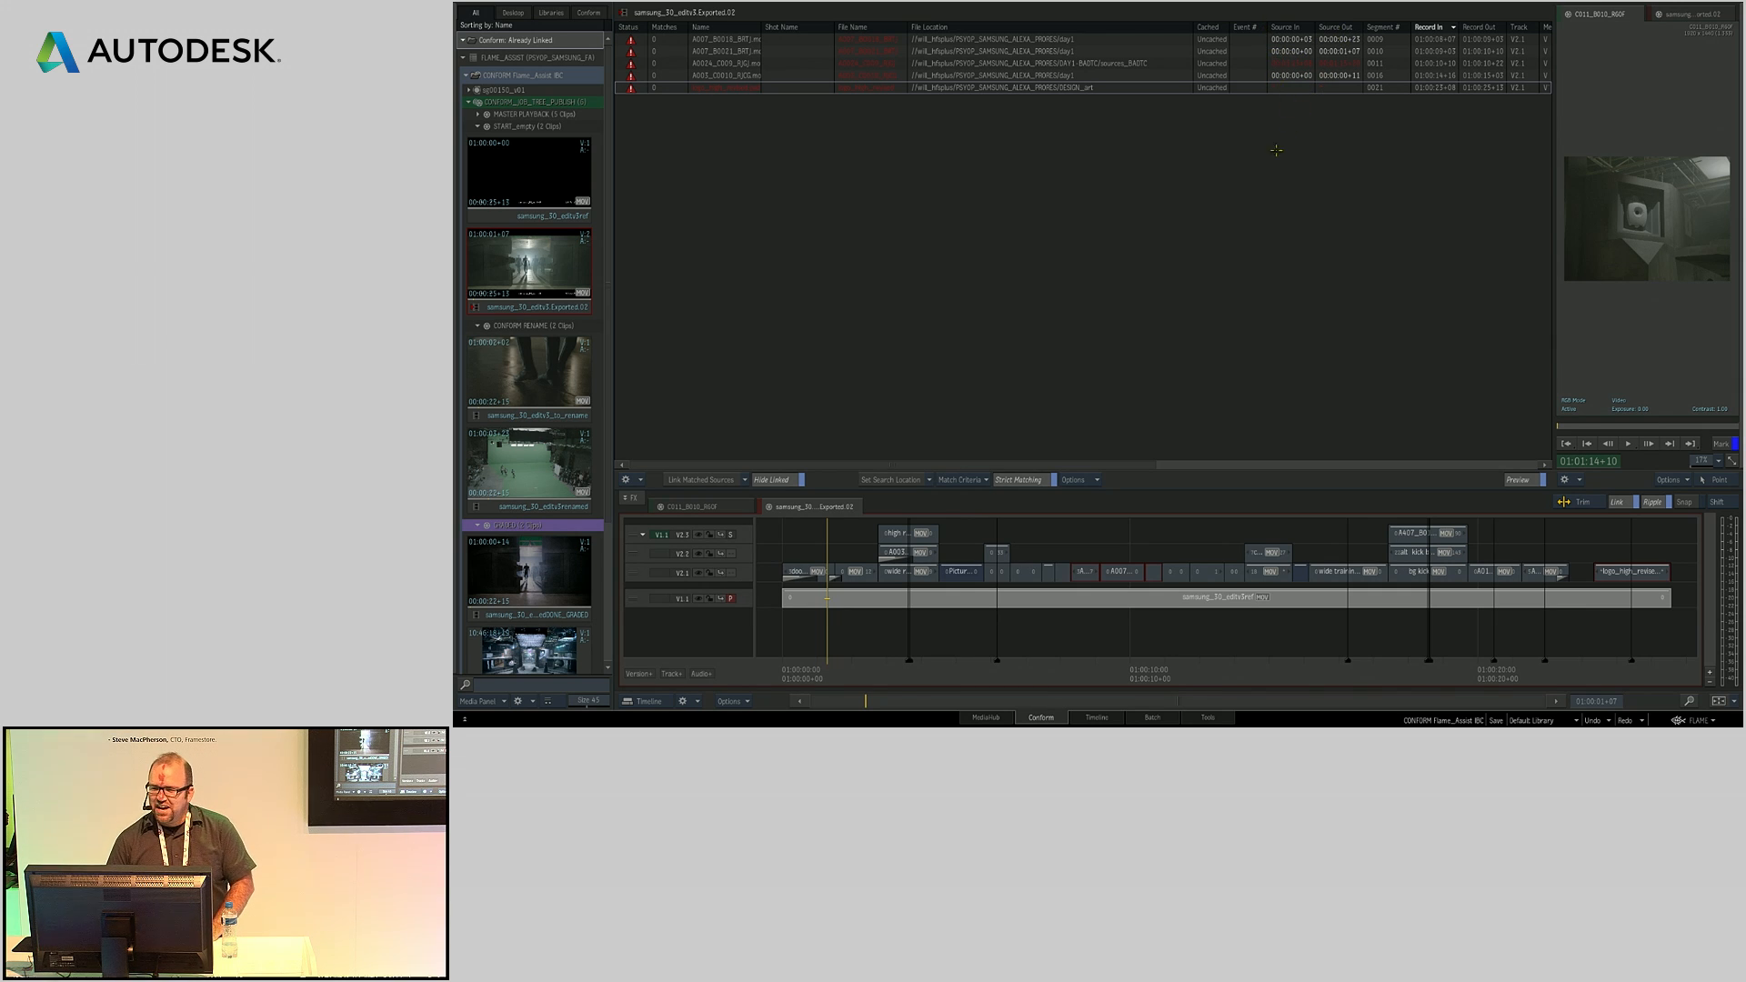
Step: Check the Source In timecodes of the remaining unlinked segments and try to edit the one of segment 0011
left_click(1289, 40)
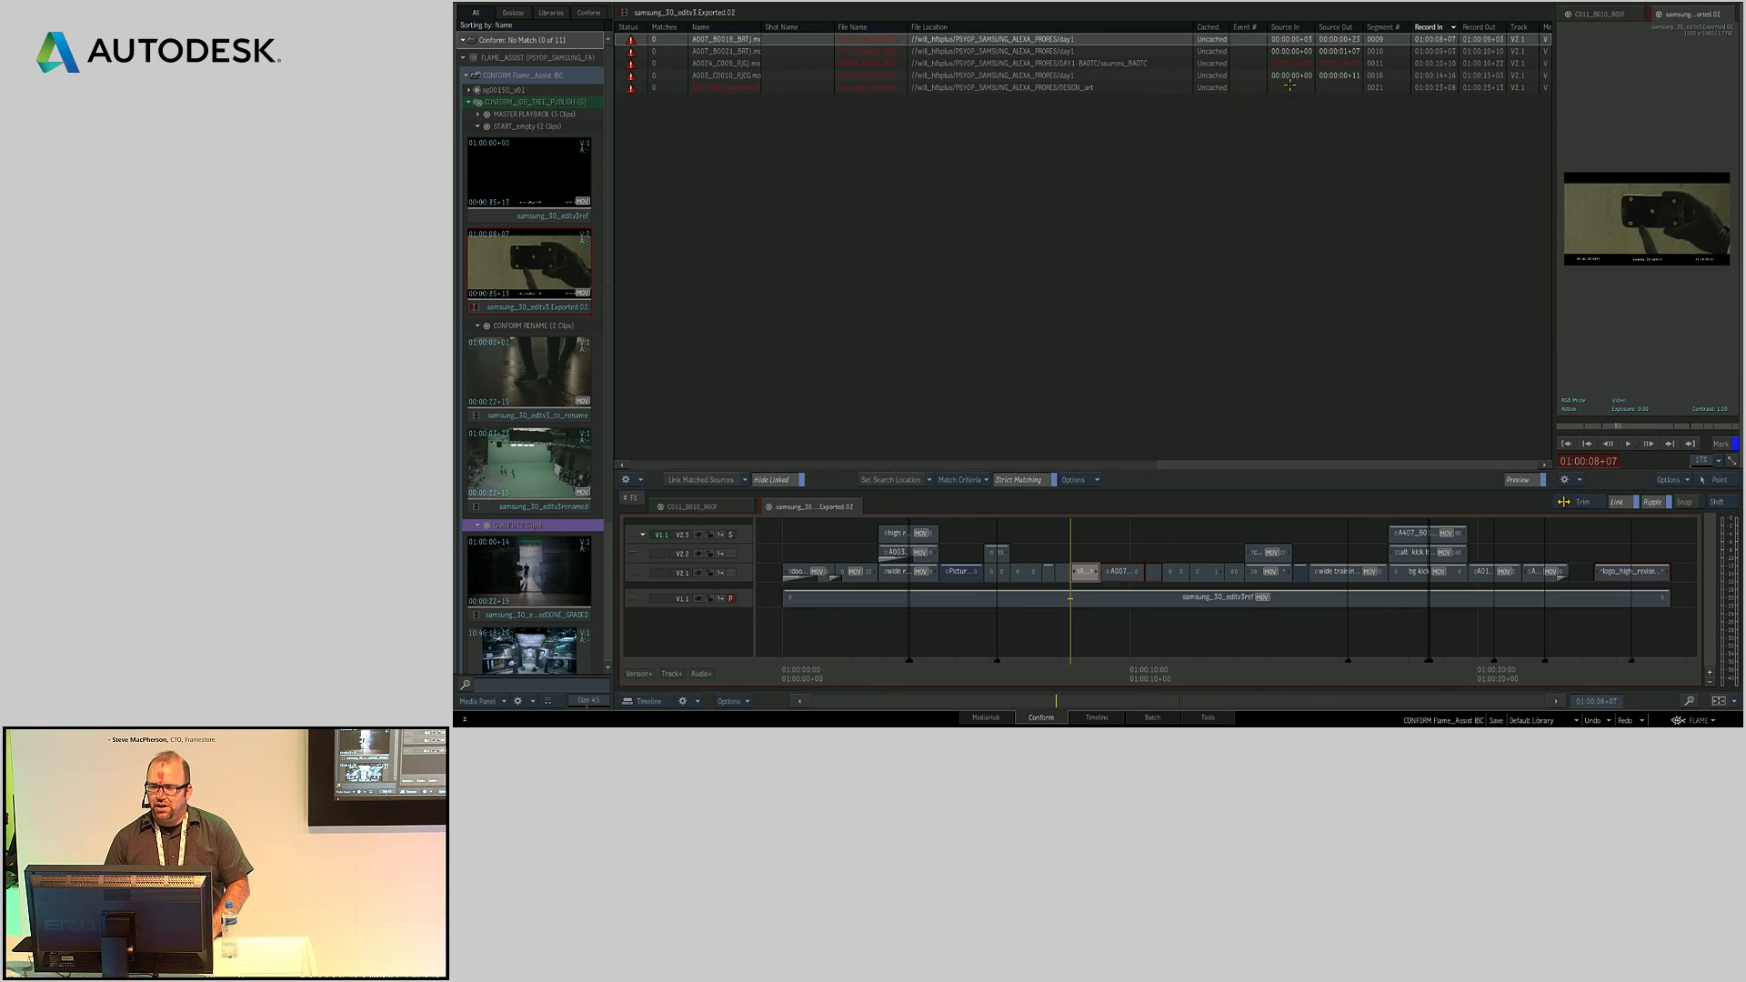
left_click(1287, 40)
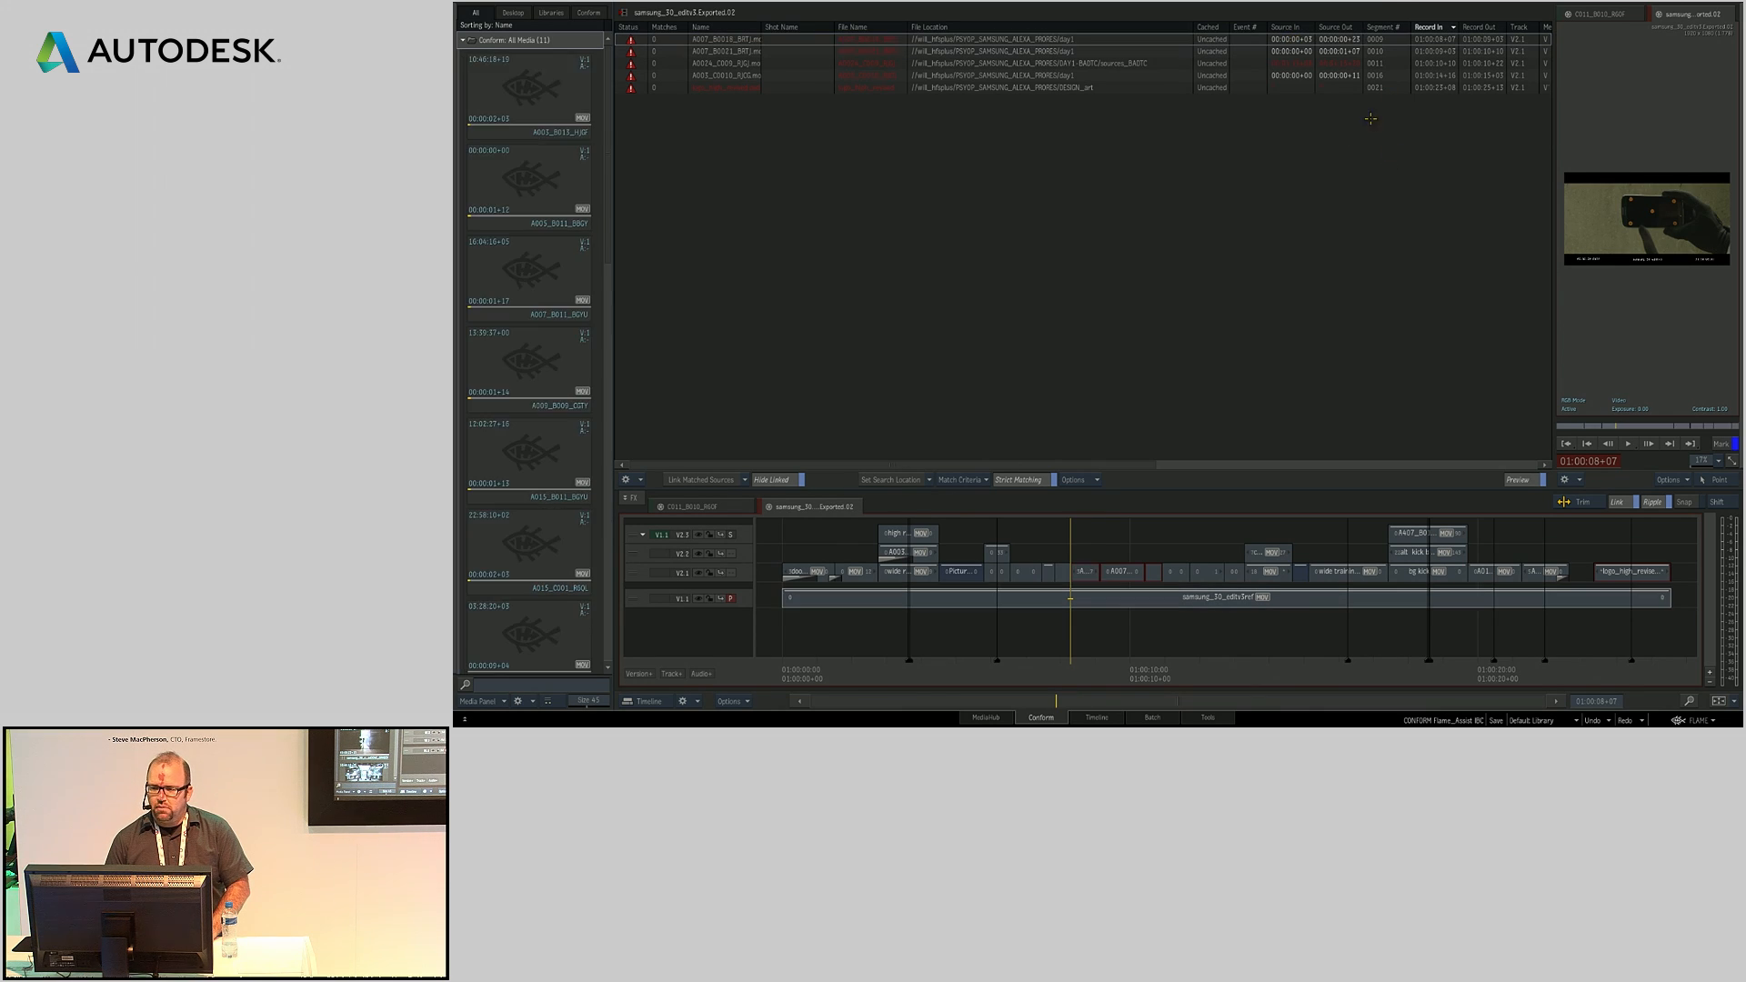
left_click_drag(1288, 41, 1334, 54)
left_click(1286, 64)
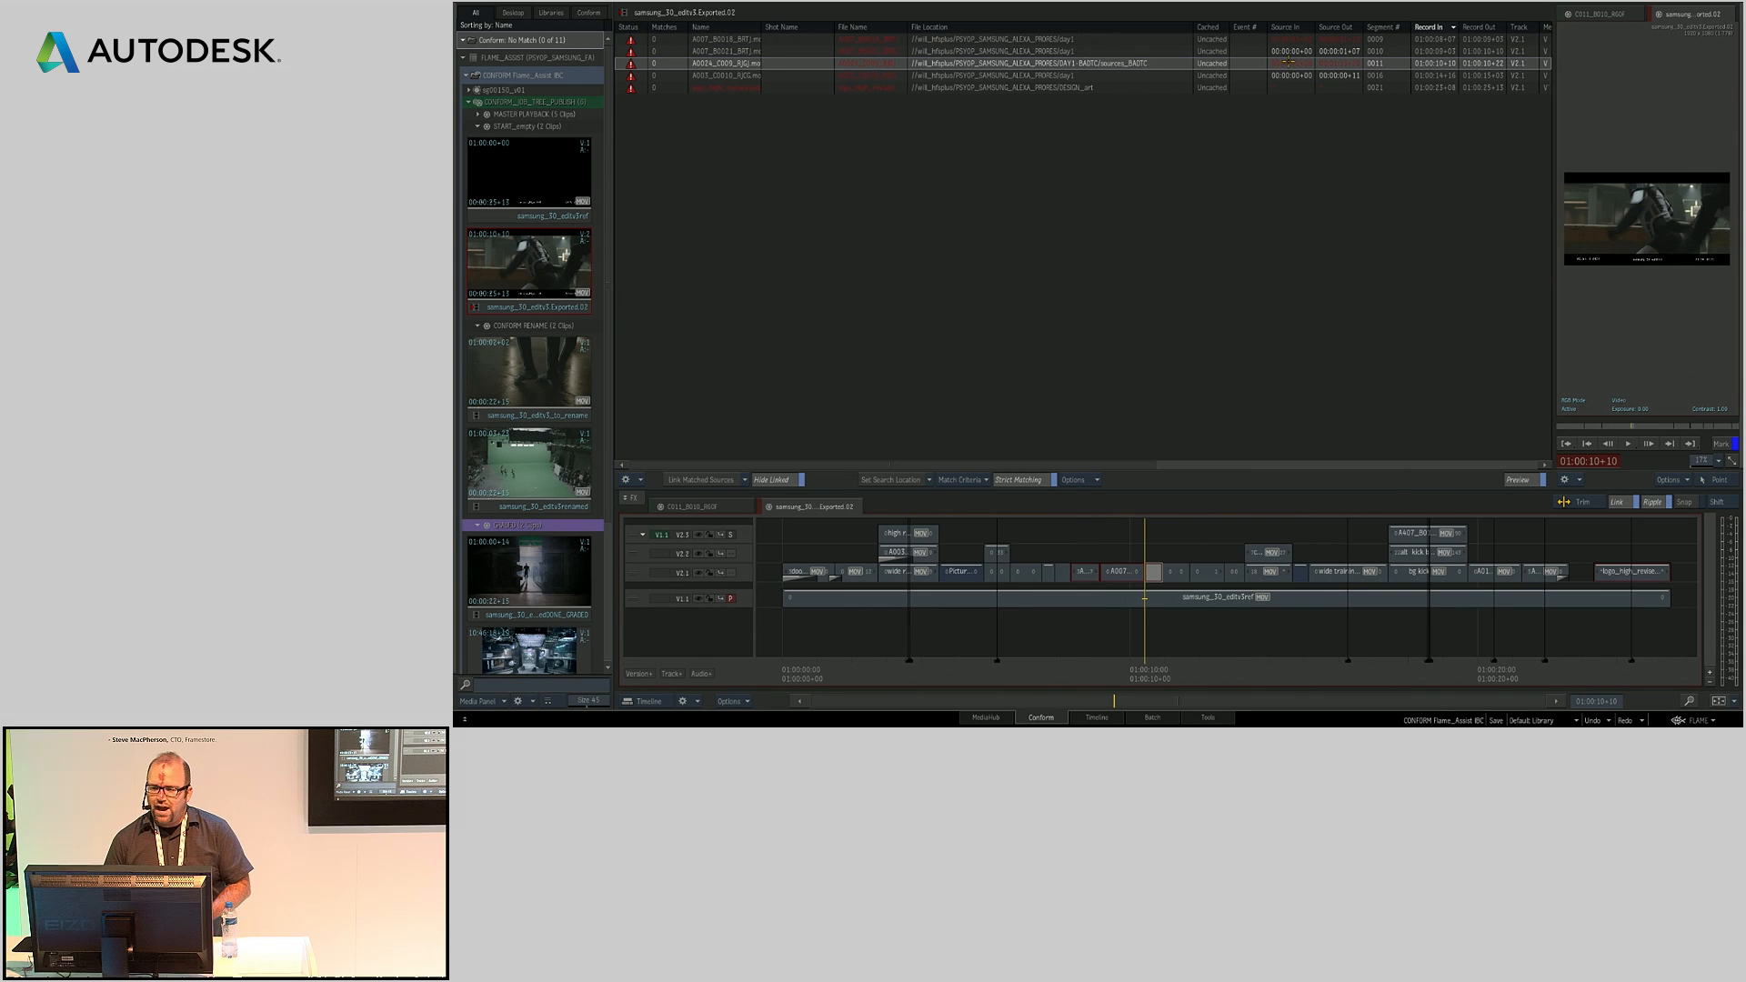
left_click(1286, 65)
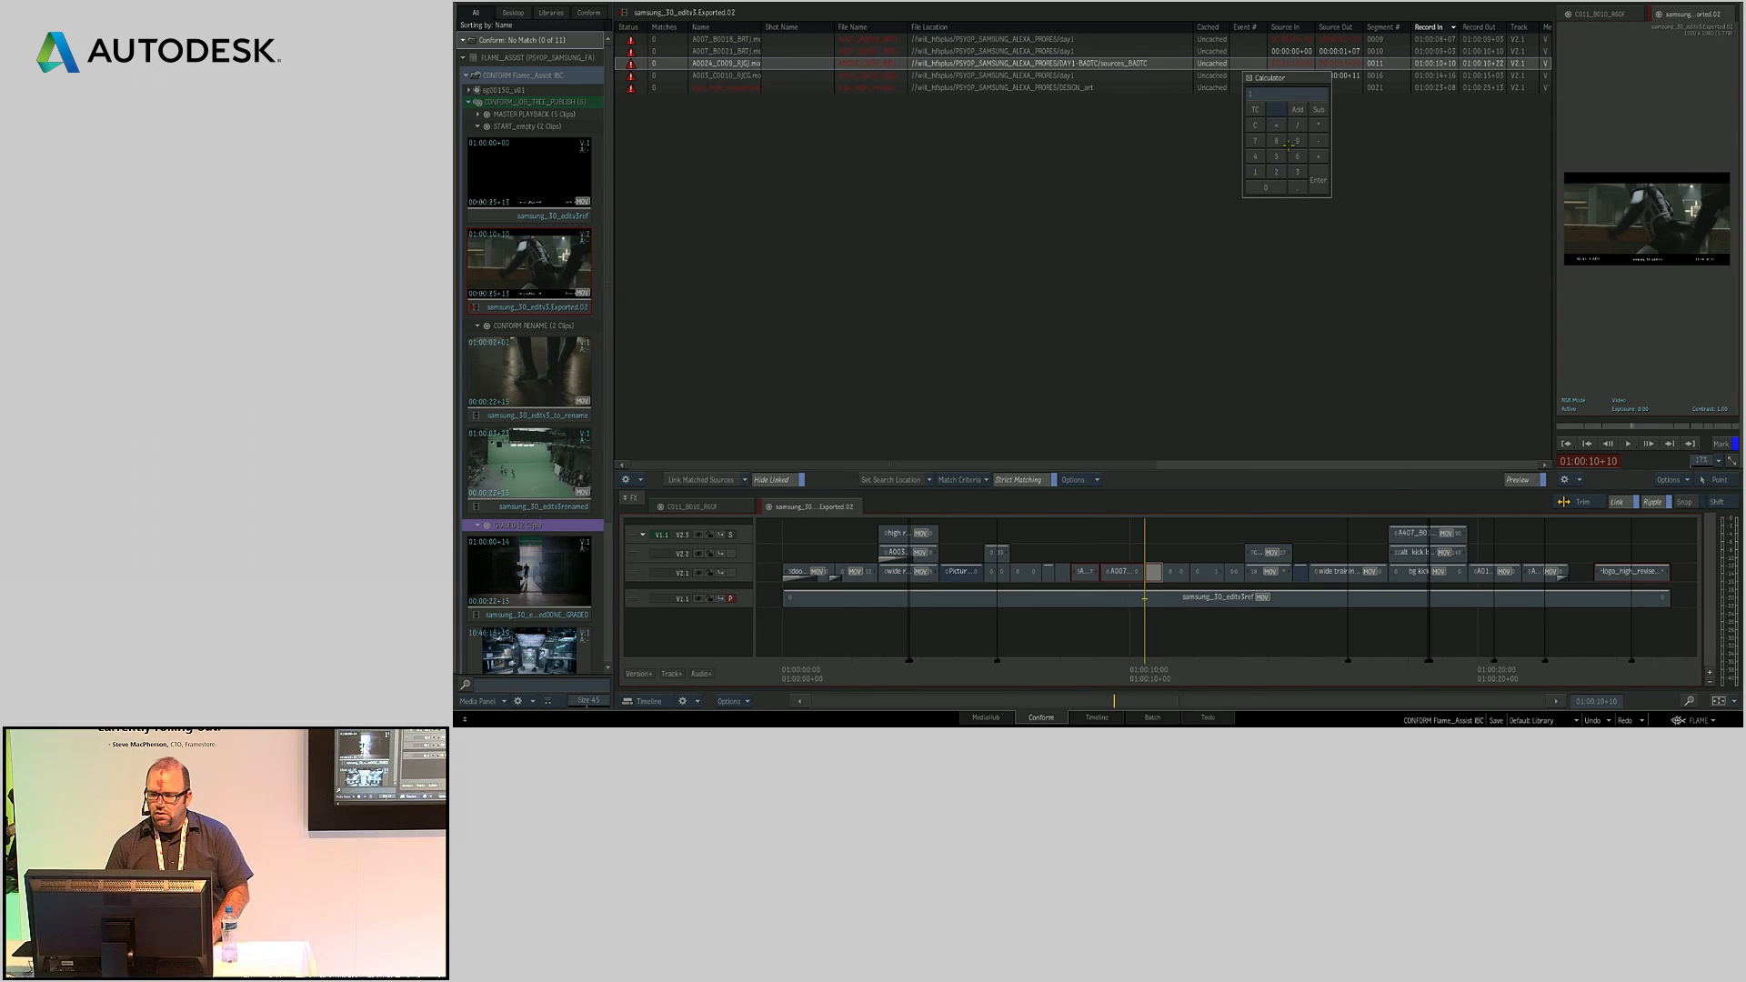
left_click(1294, 188)
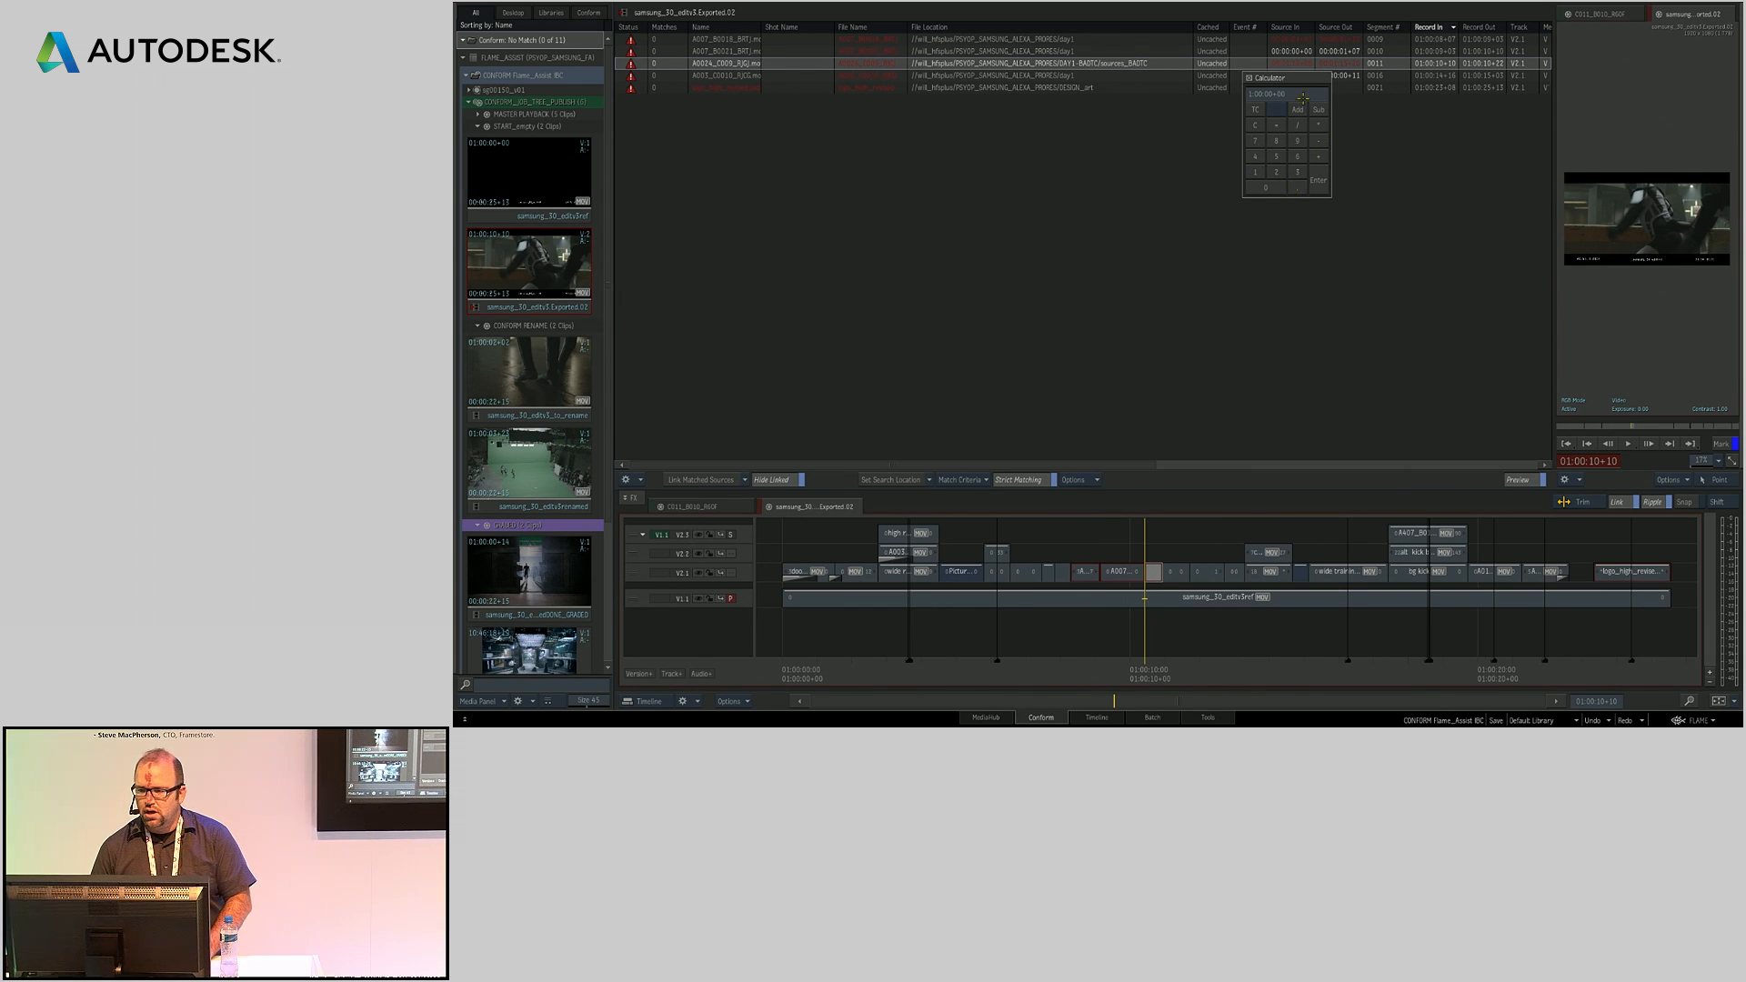
key("Return")
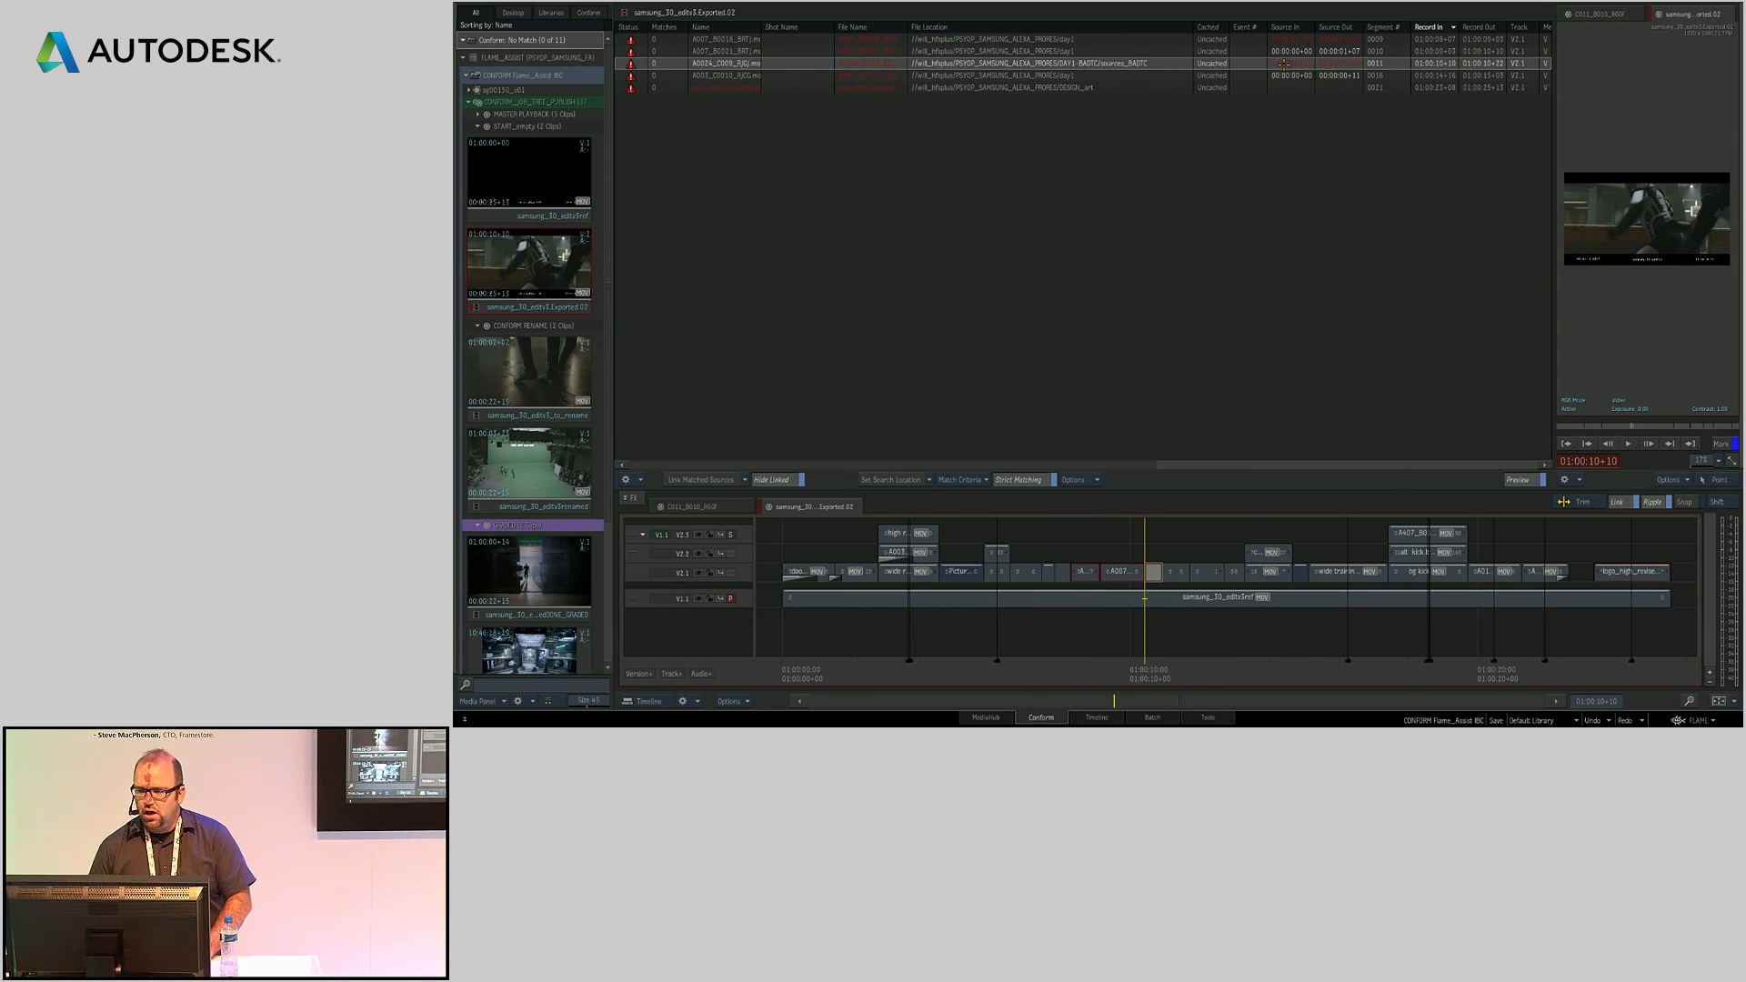
left_click(1152, 327)
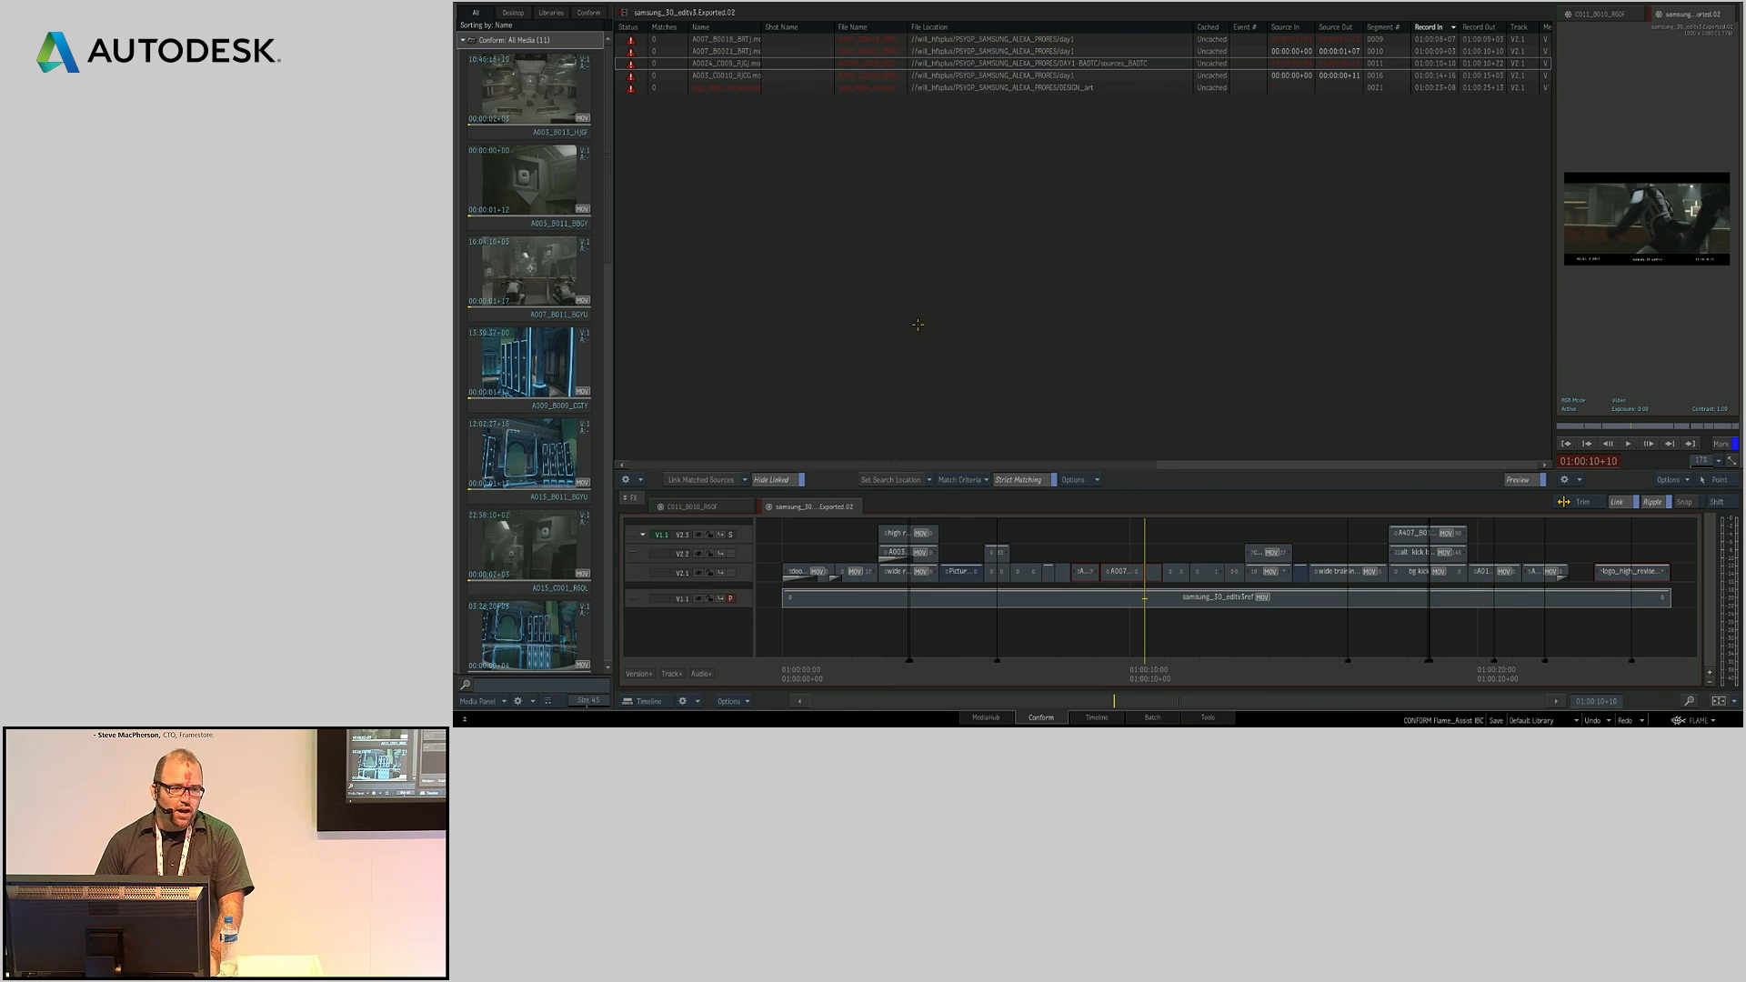
Step: Browse to the DAILIES_LOGC_RAW folder in the MediaHub and copy its full path
left_click(980, 718)
left_click(675, 41)
left_click(676, 41)
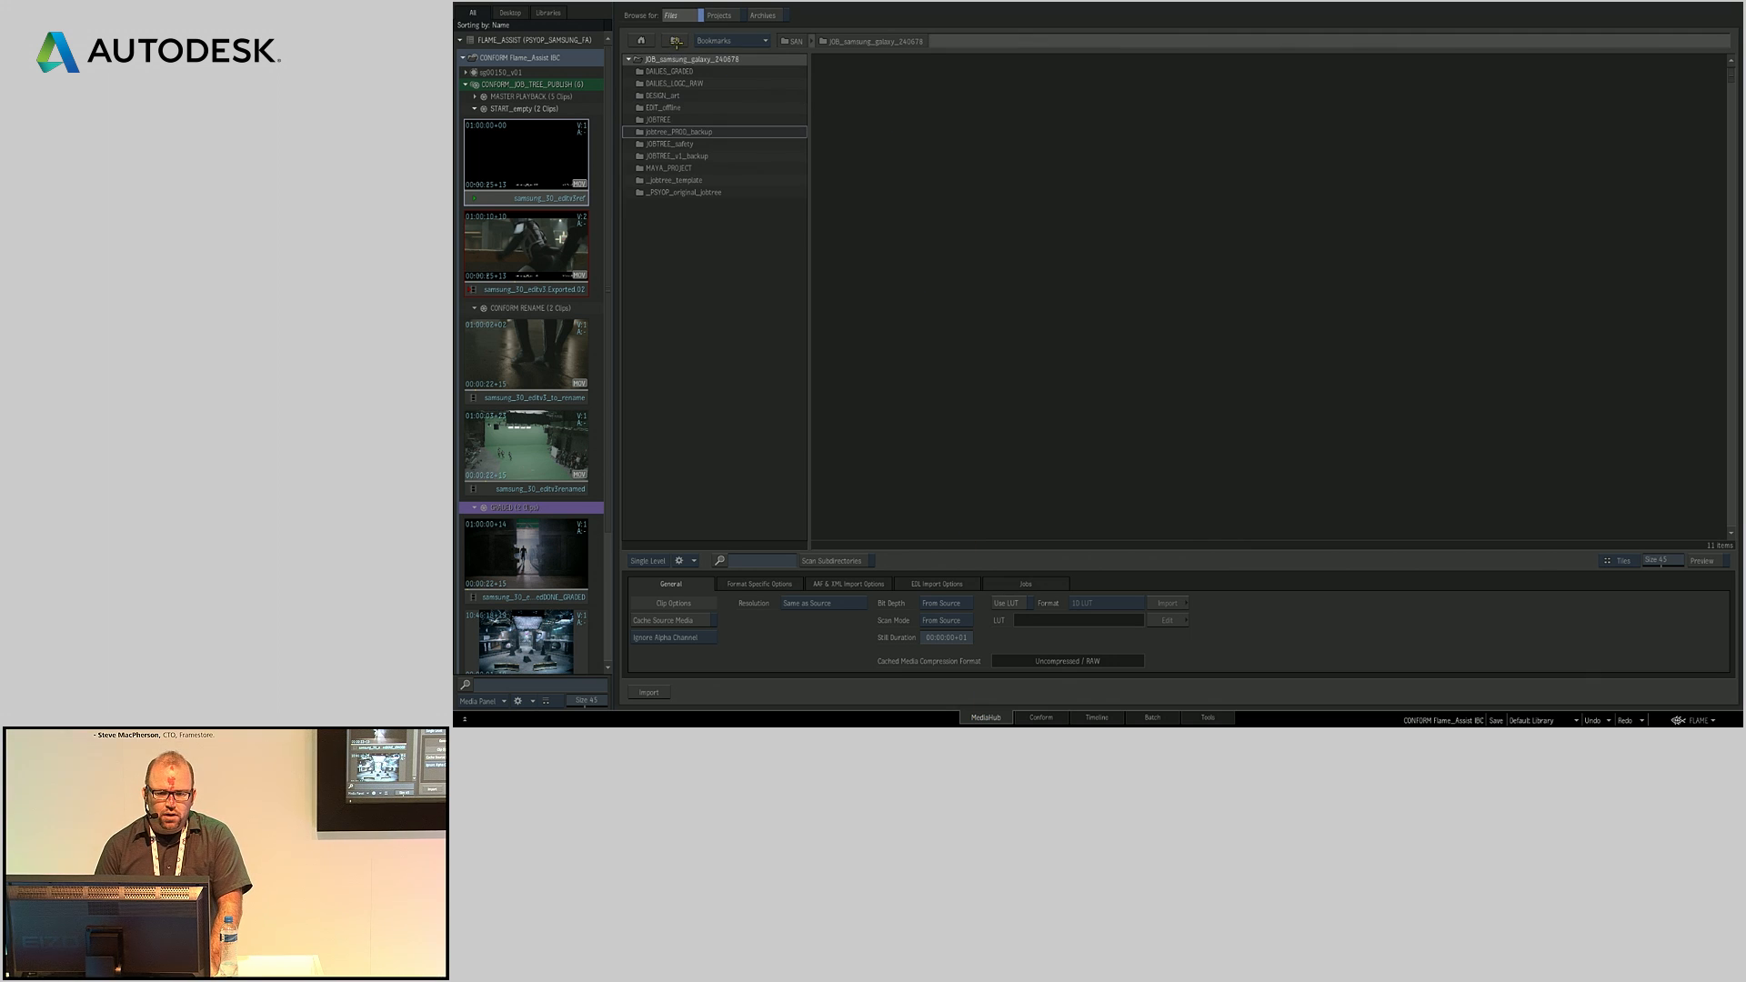
left_click(678, 84)
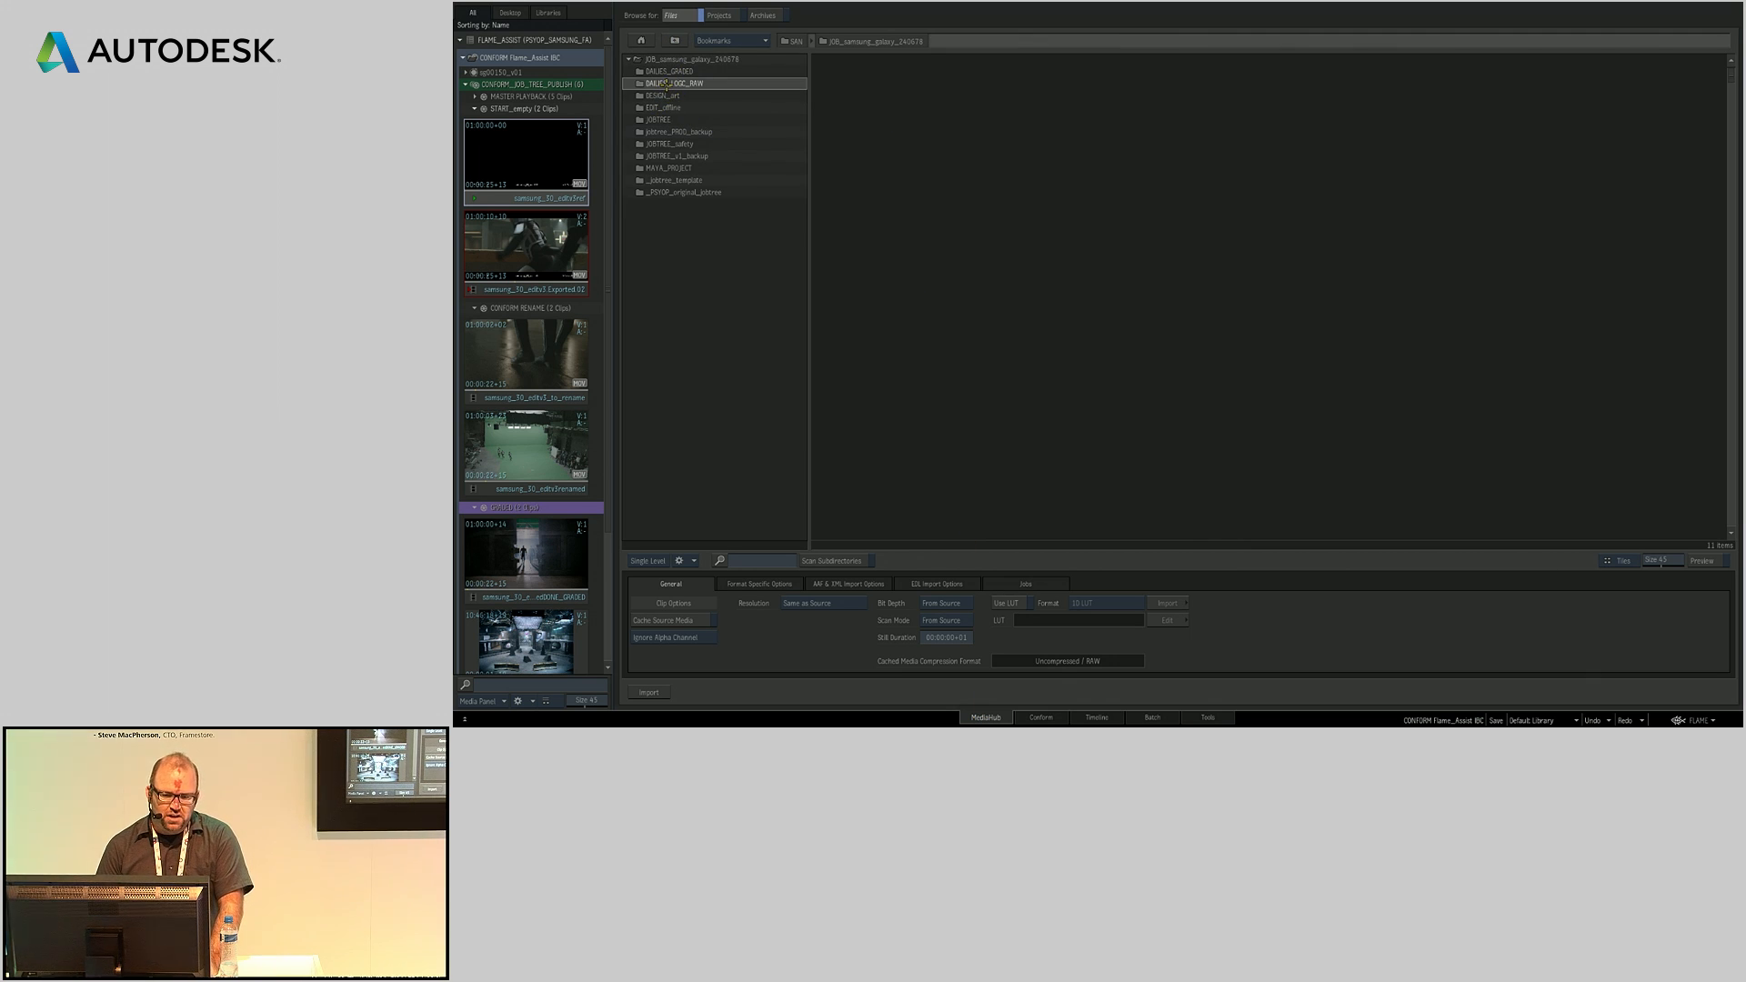
double_click(670, 85)
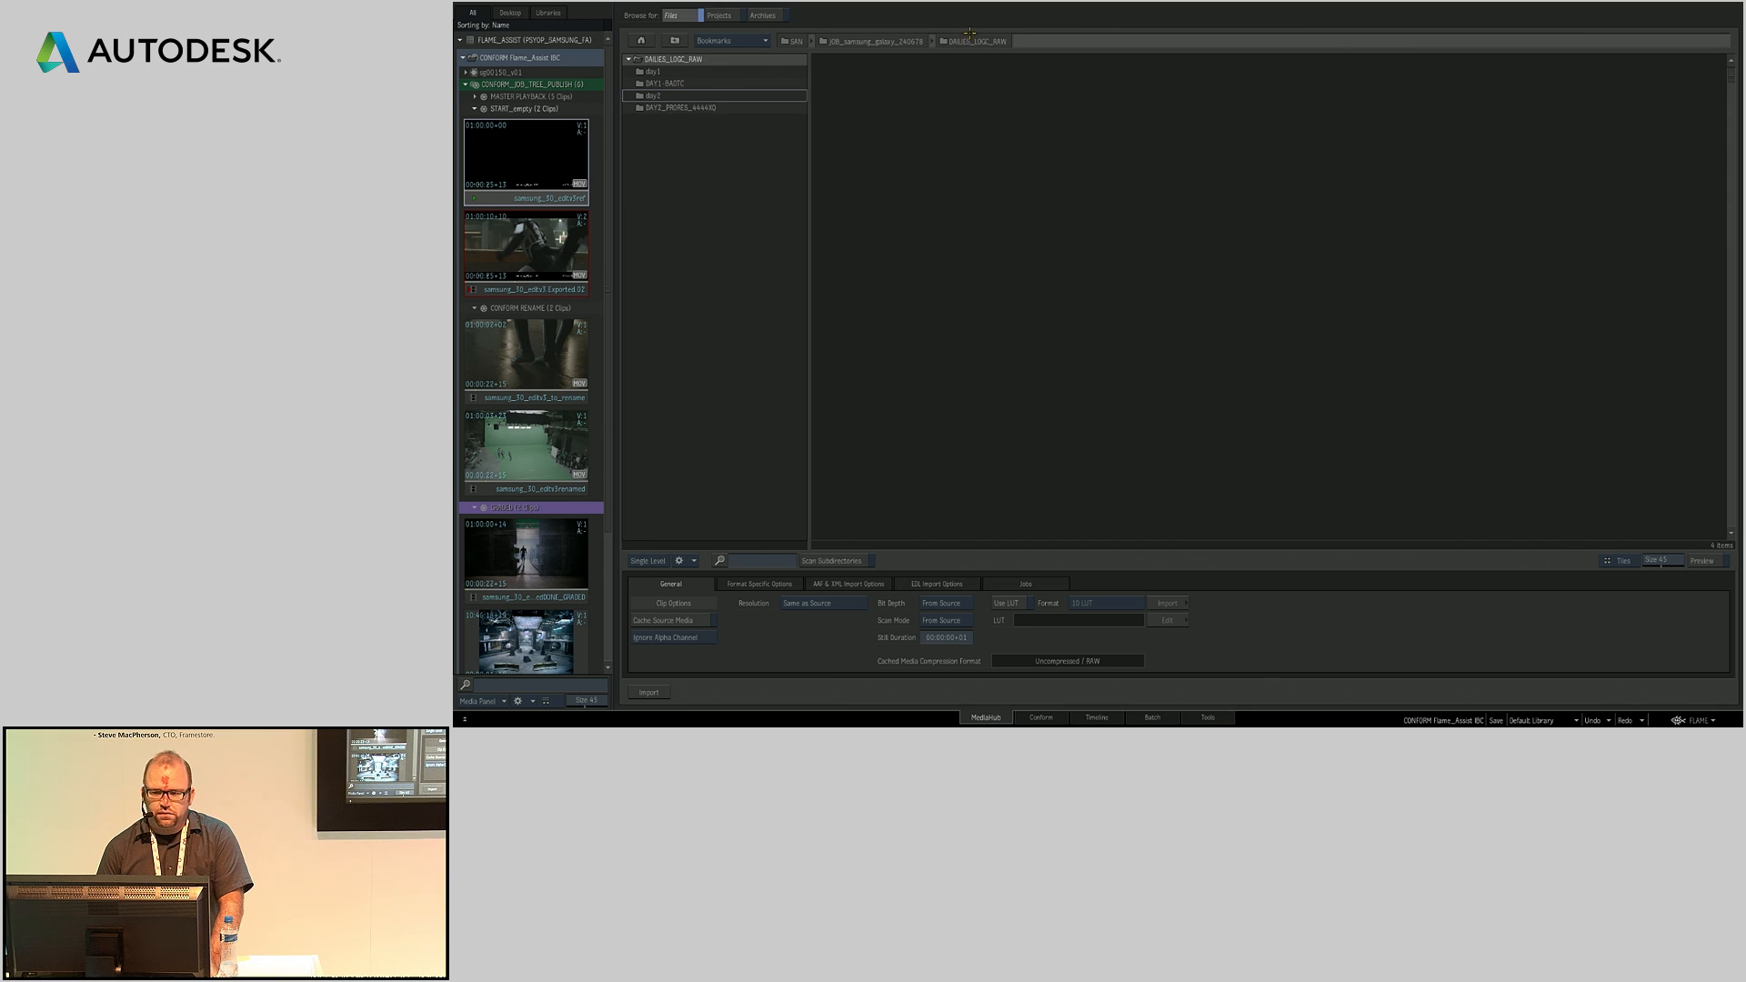
left_click(1055, 38)
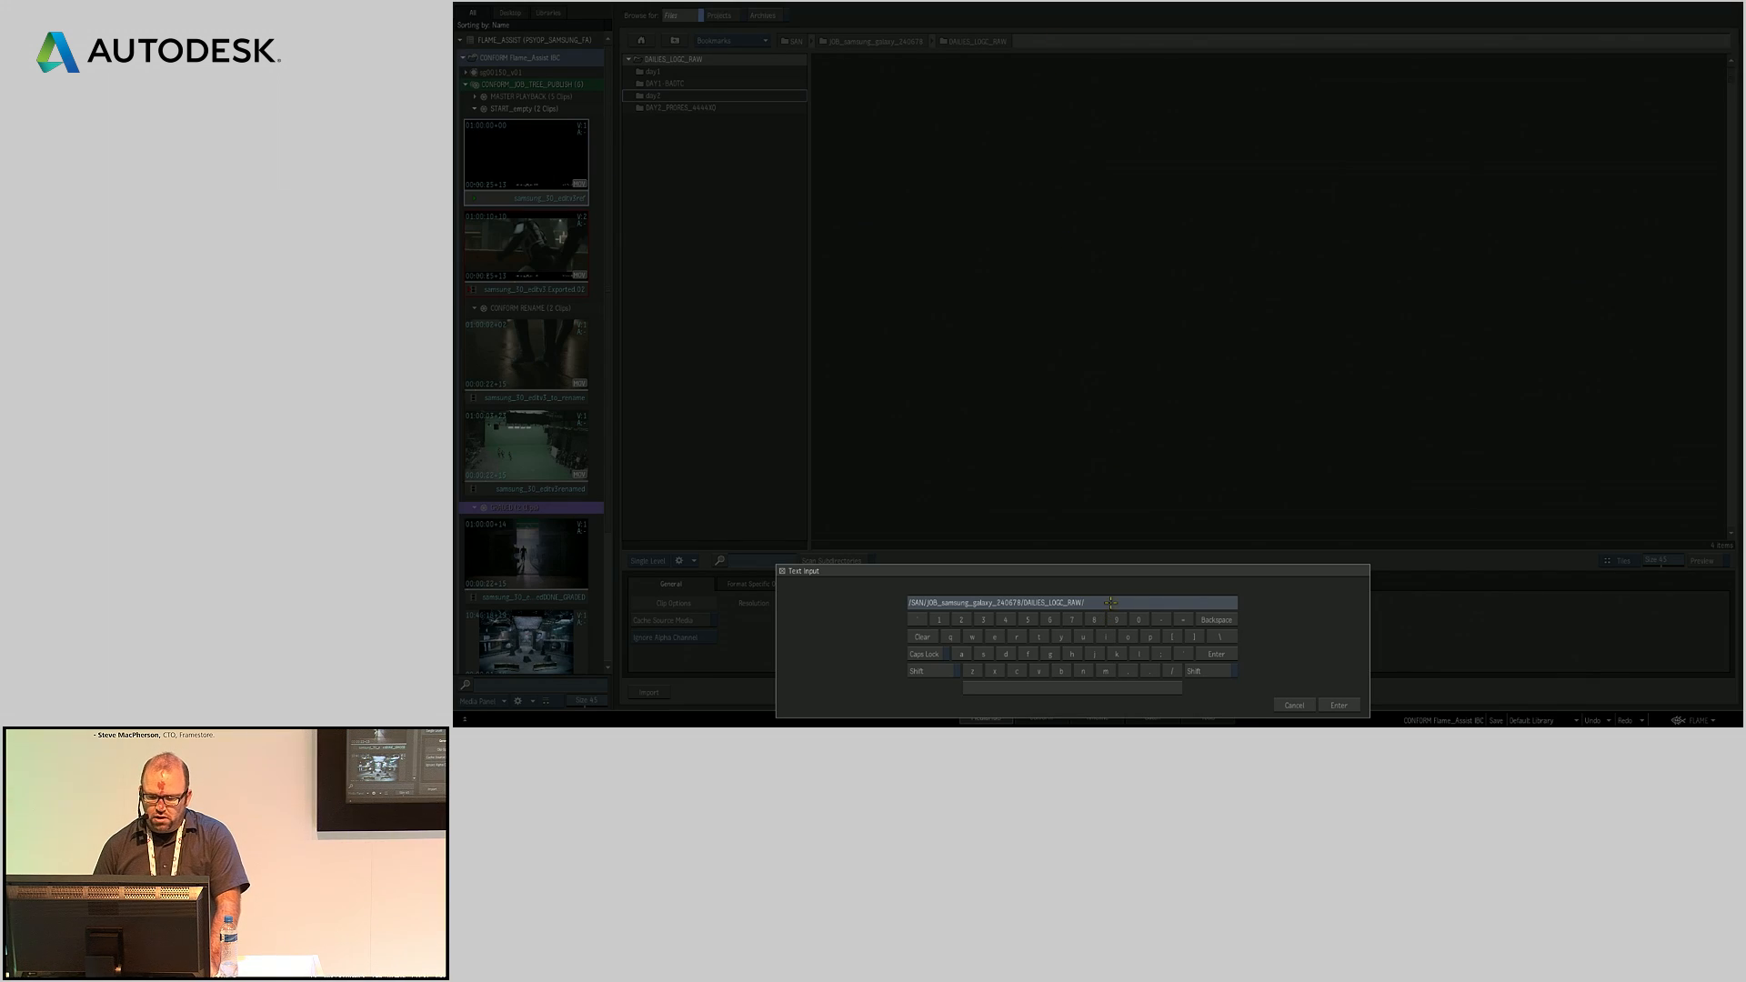
left_click_drag(1099, 597, 727, 573)
key("ctrl+c")
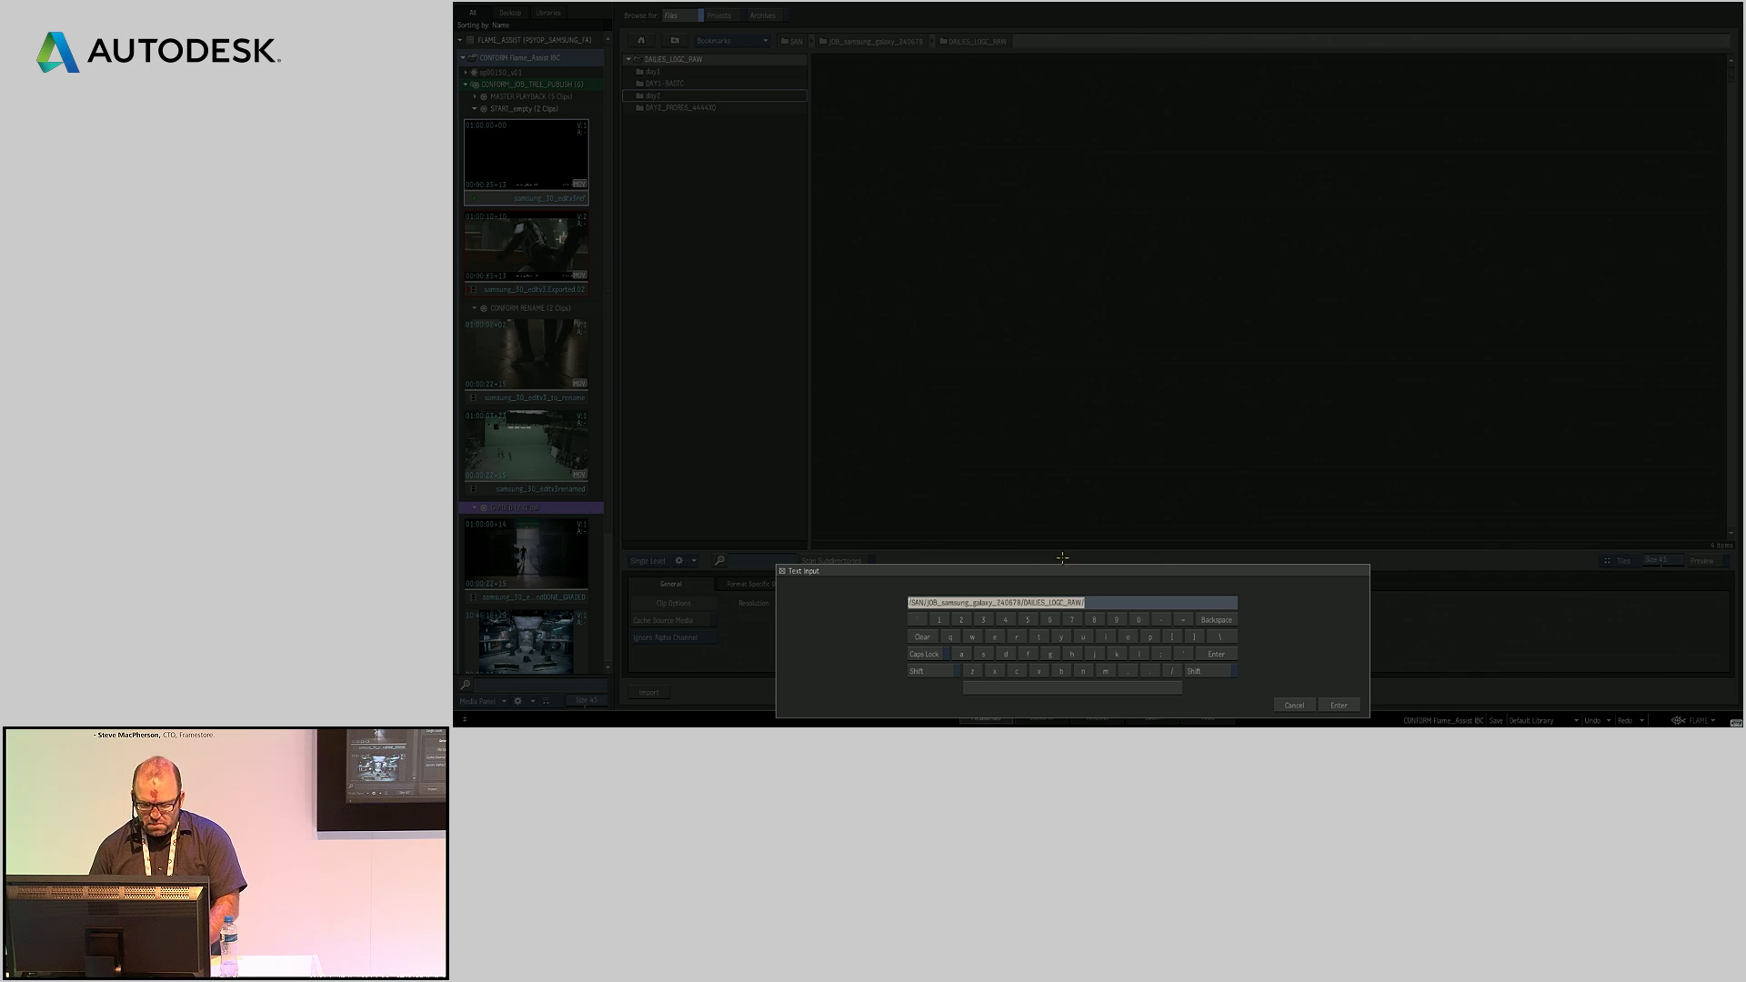
left_click(1294, 705)
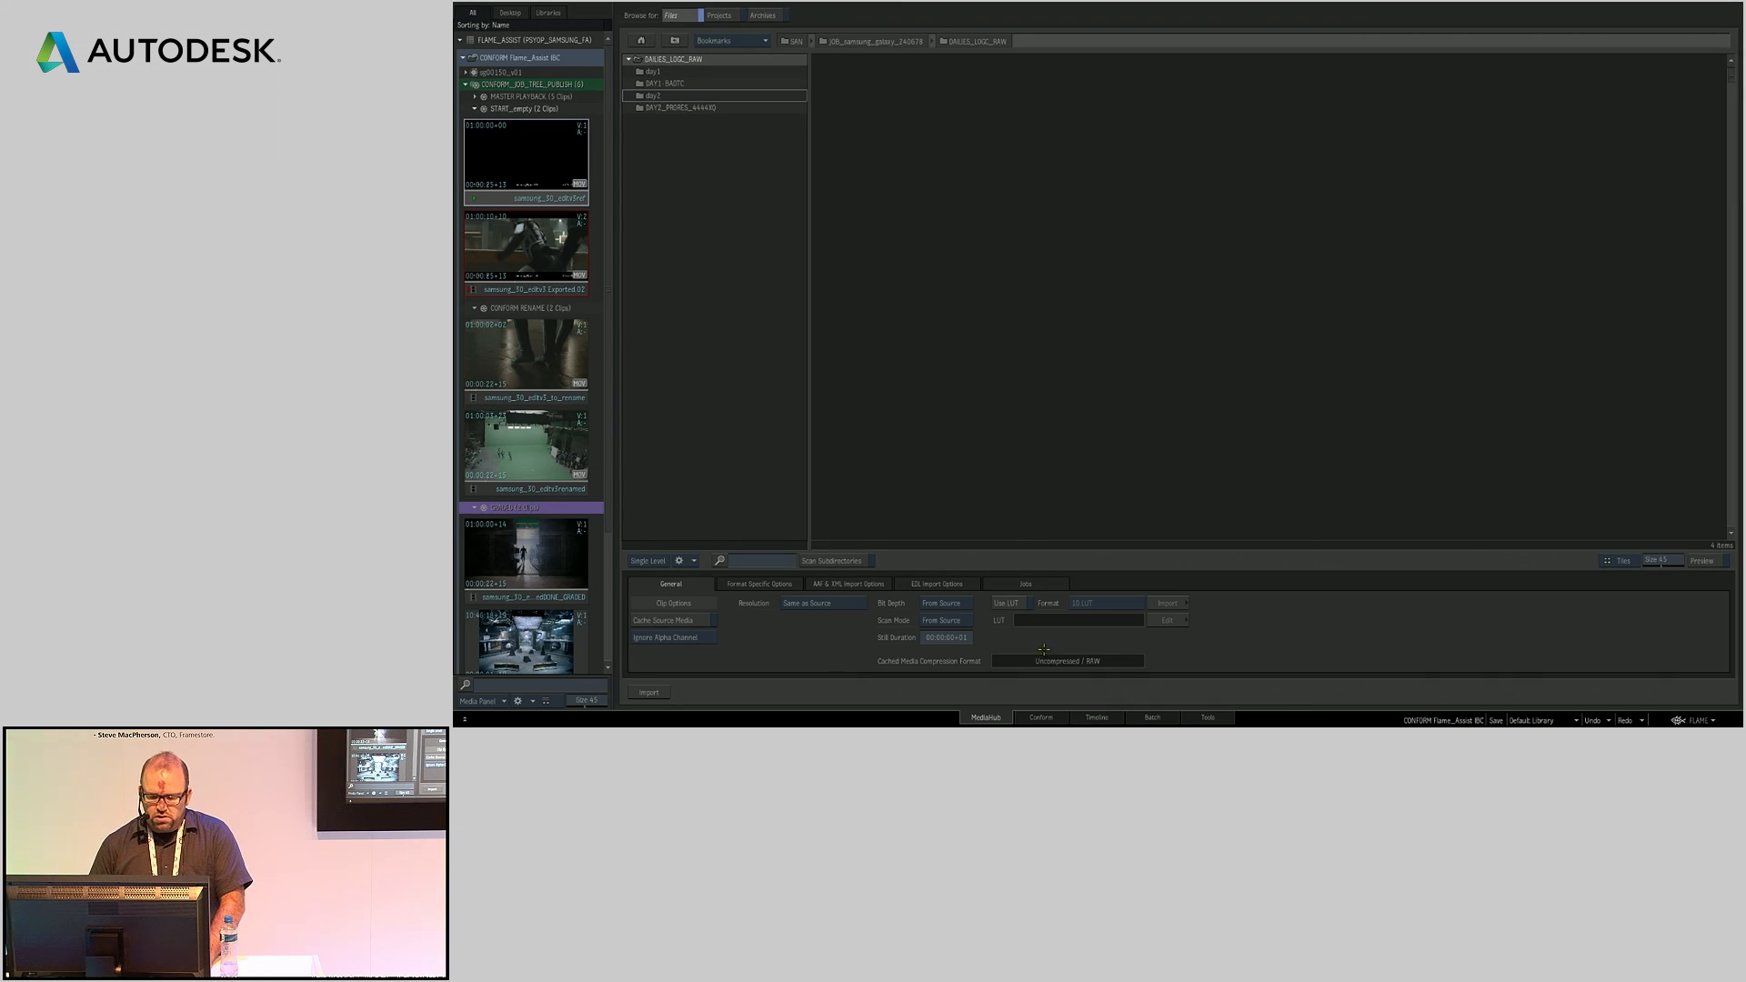
Step: In the Conform view, replace the leading path in the four unlinked dailies segments' File Location with the copied DAILIES_LOGC_RAW path
left_click(1037, 717)
left_click(982, 40)
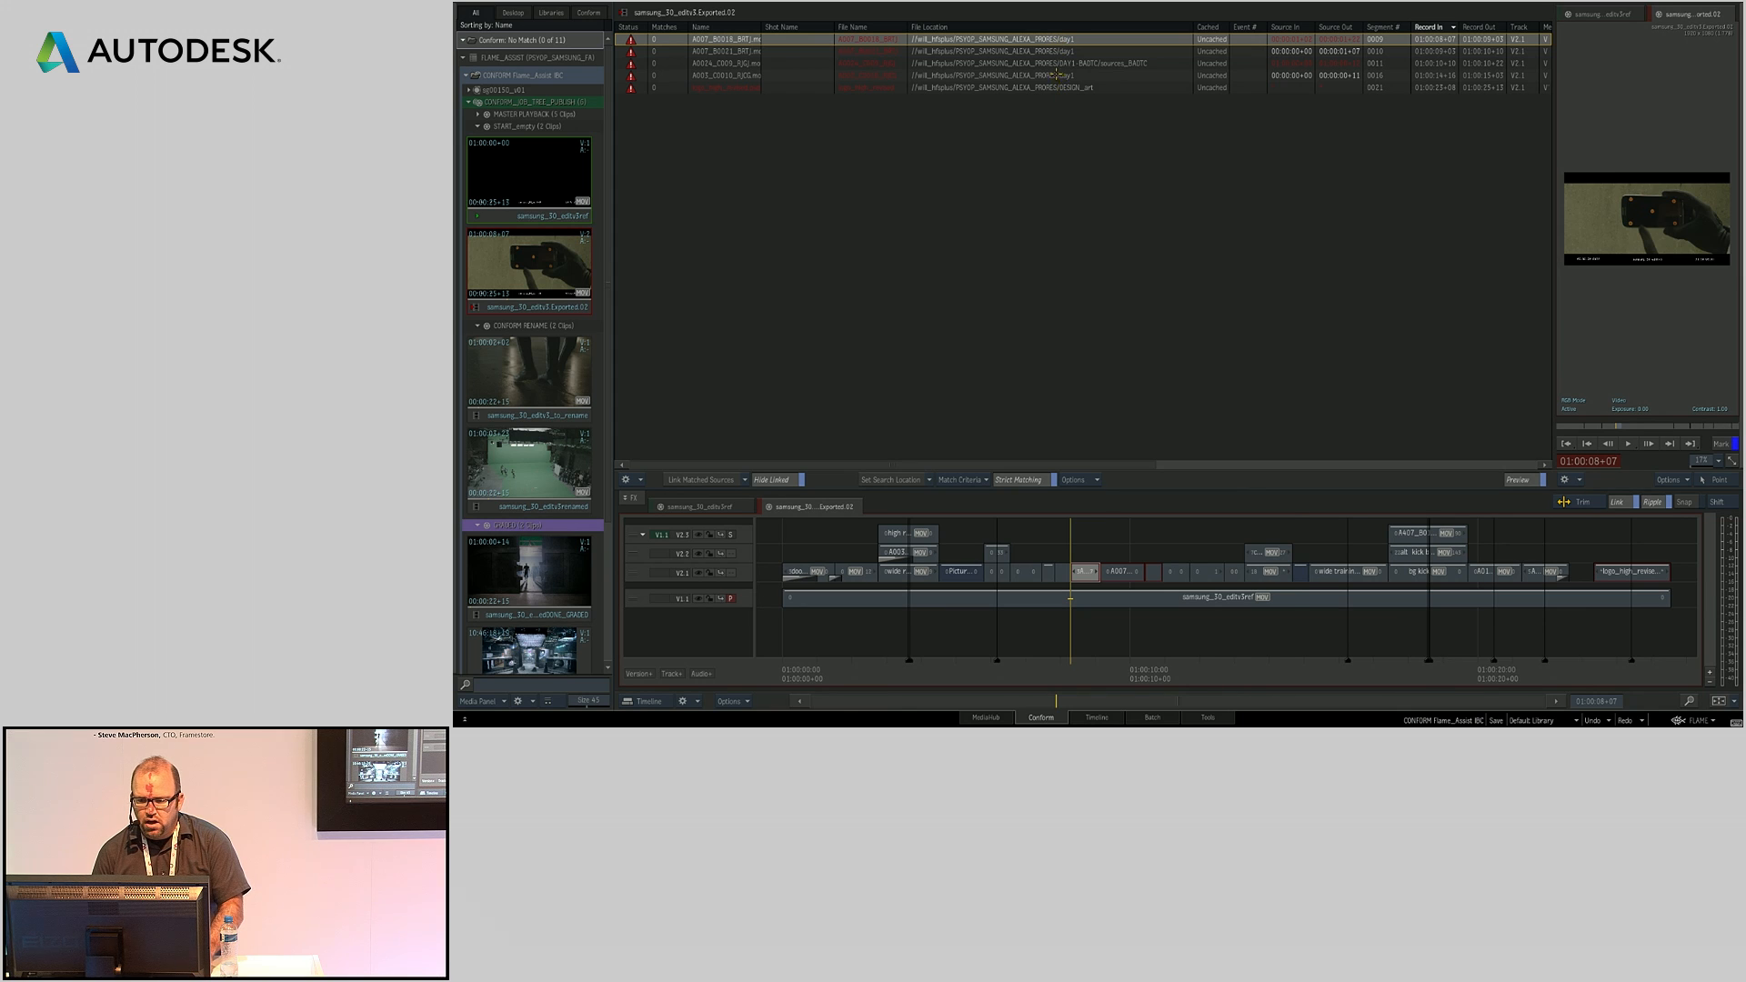
left_click(1055, 76, "shift")
double_click(1050, 41)
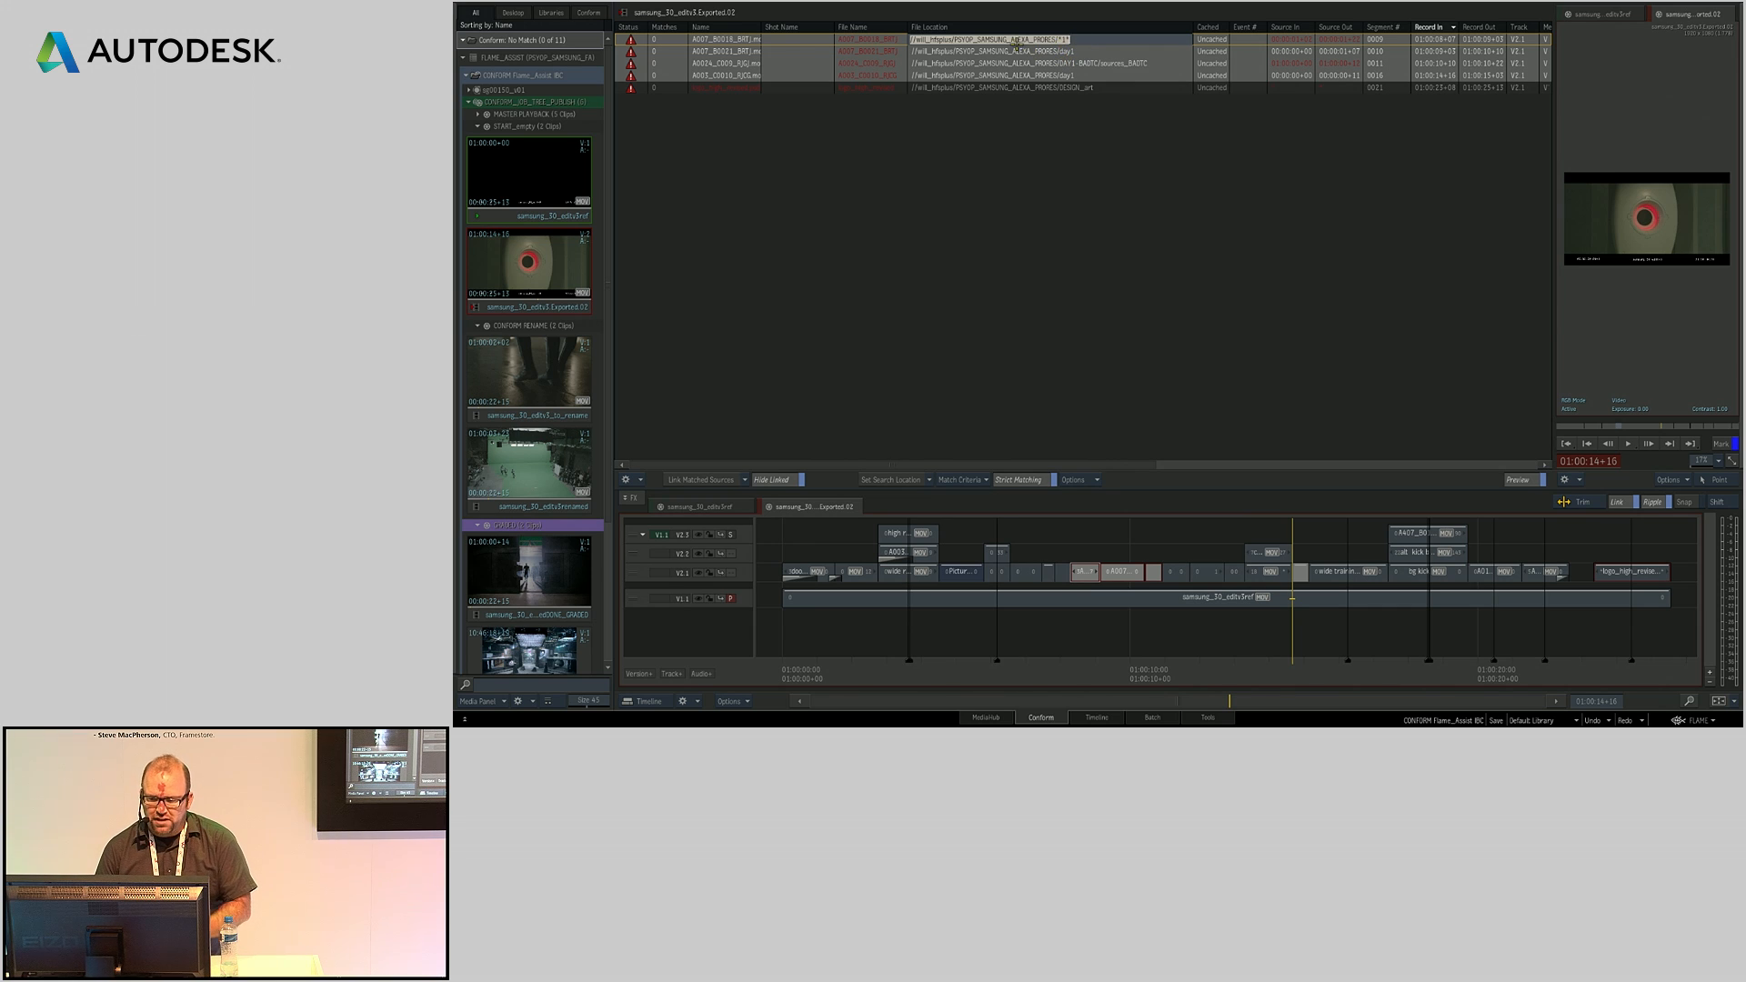
left_click(1053, 41)
left_click_drag(1058, 41, 877, 63)
key("ctrl+v")
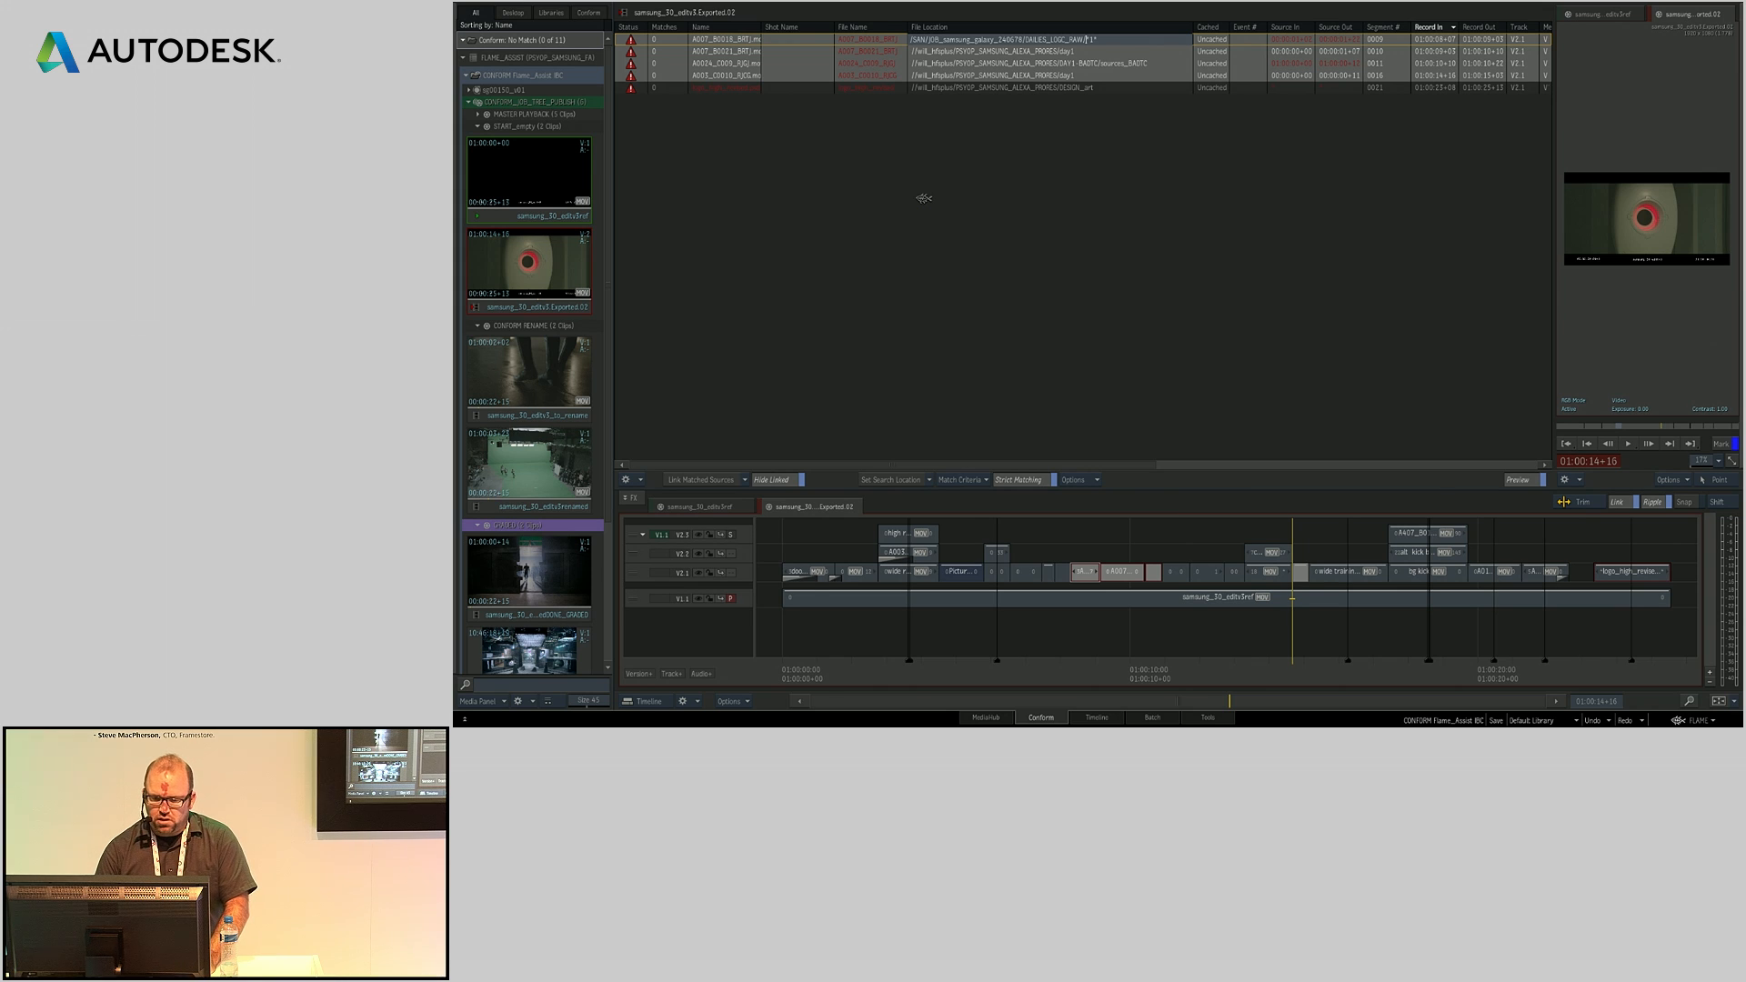
key("Return")
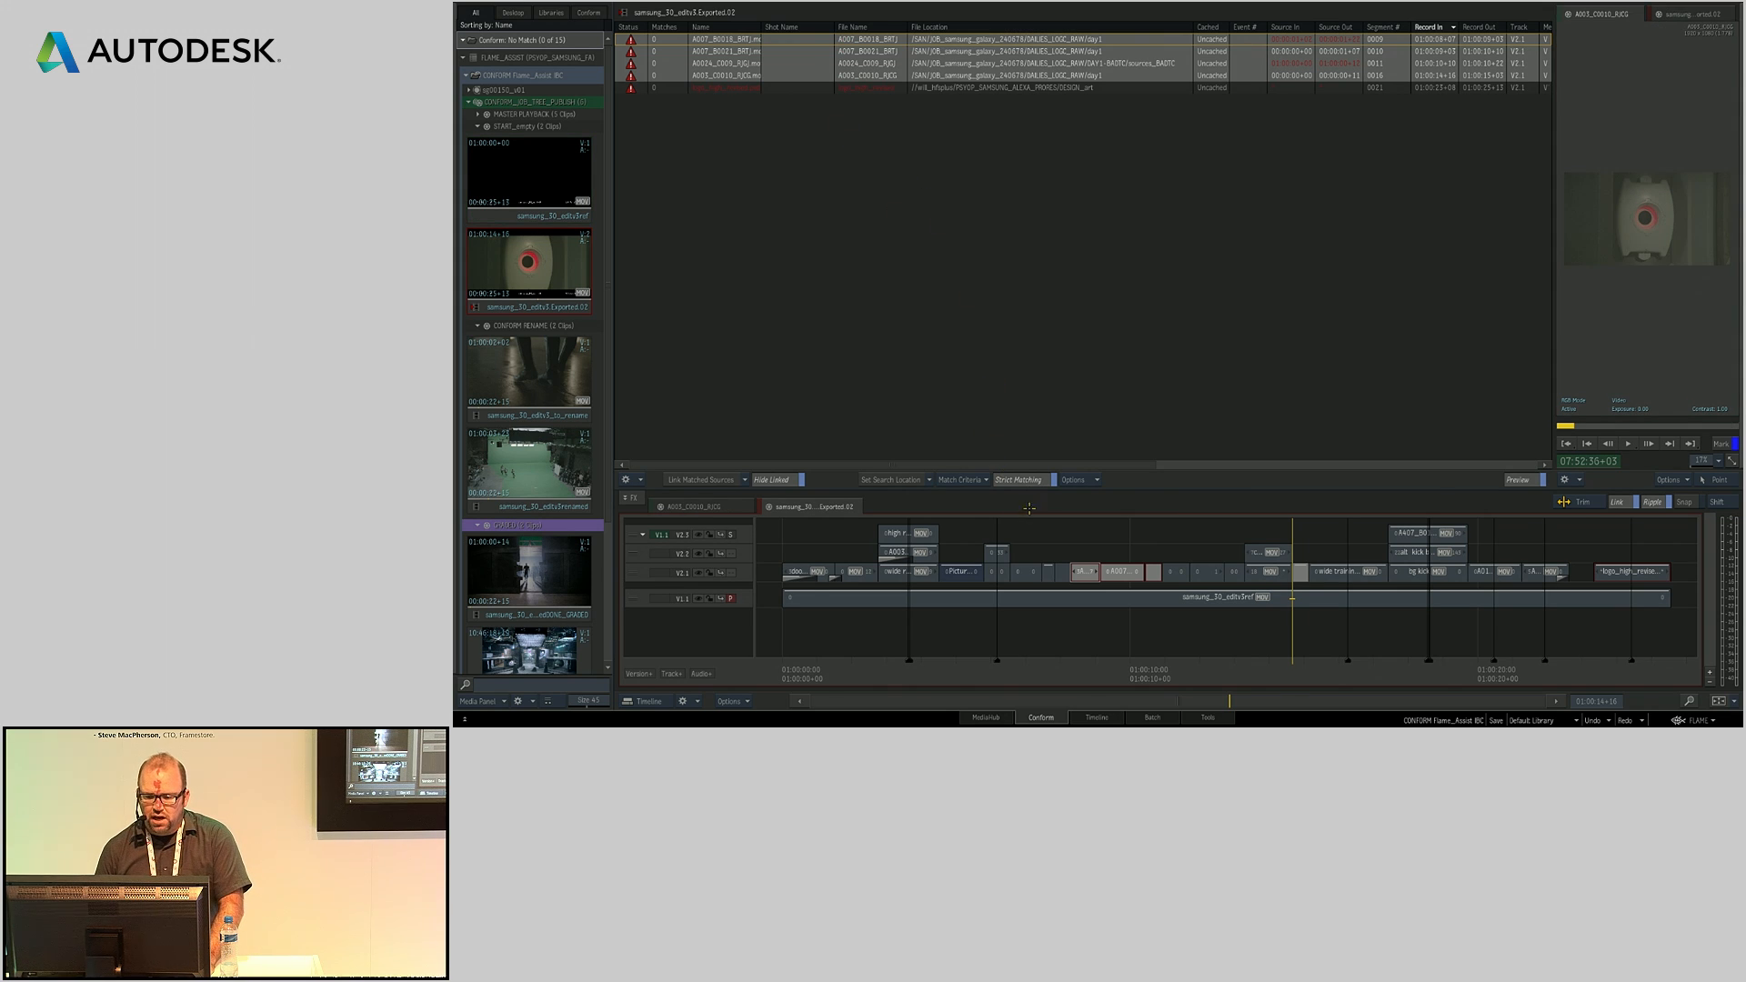
Step: Adjust the match criteria for the four relocated segments and link their matched sources
left_click(959, 479)
left_click(1000, 334)
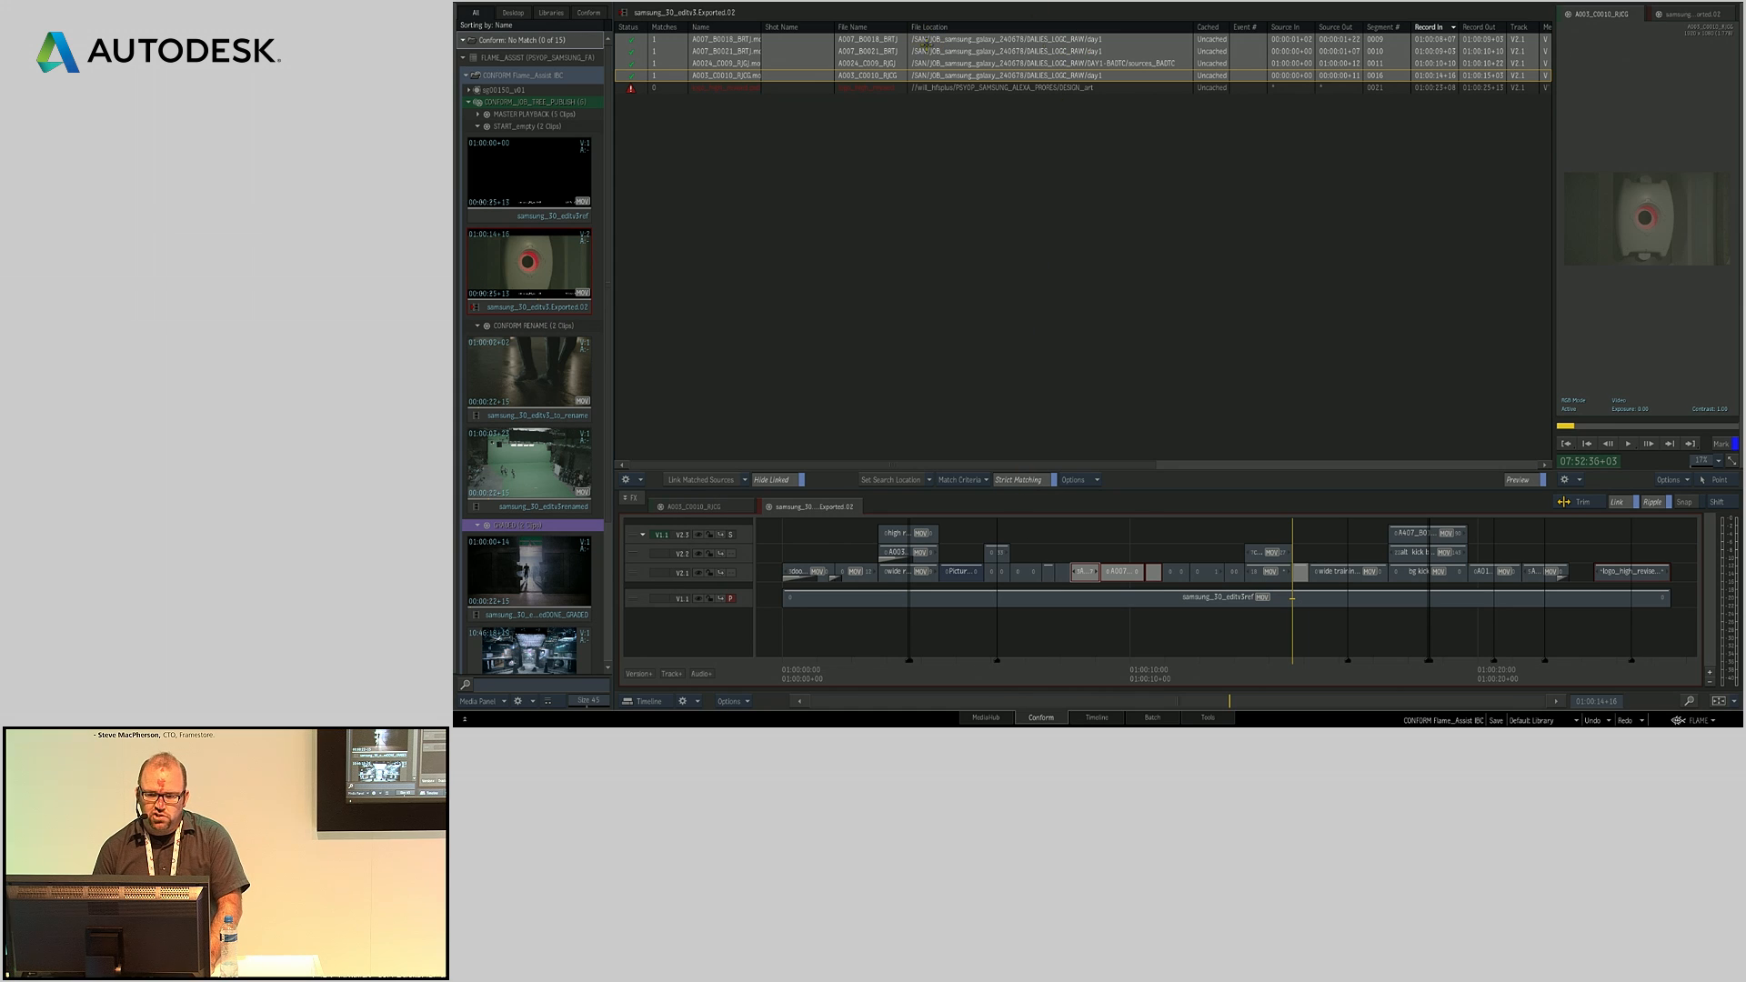
left_click(714, 479)
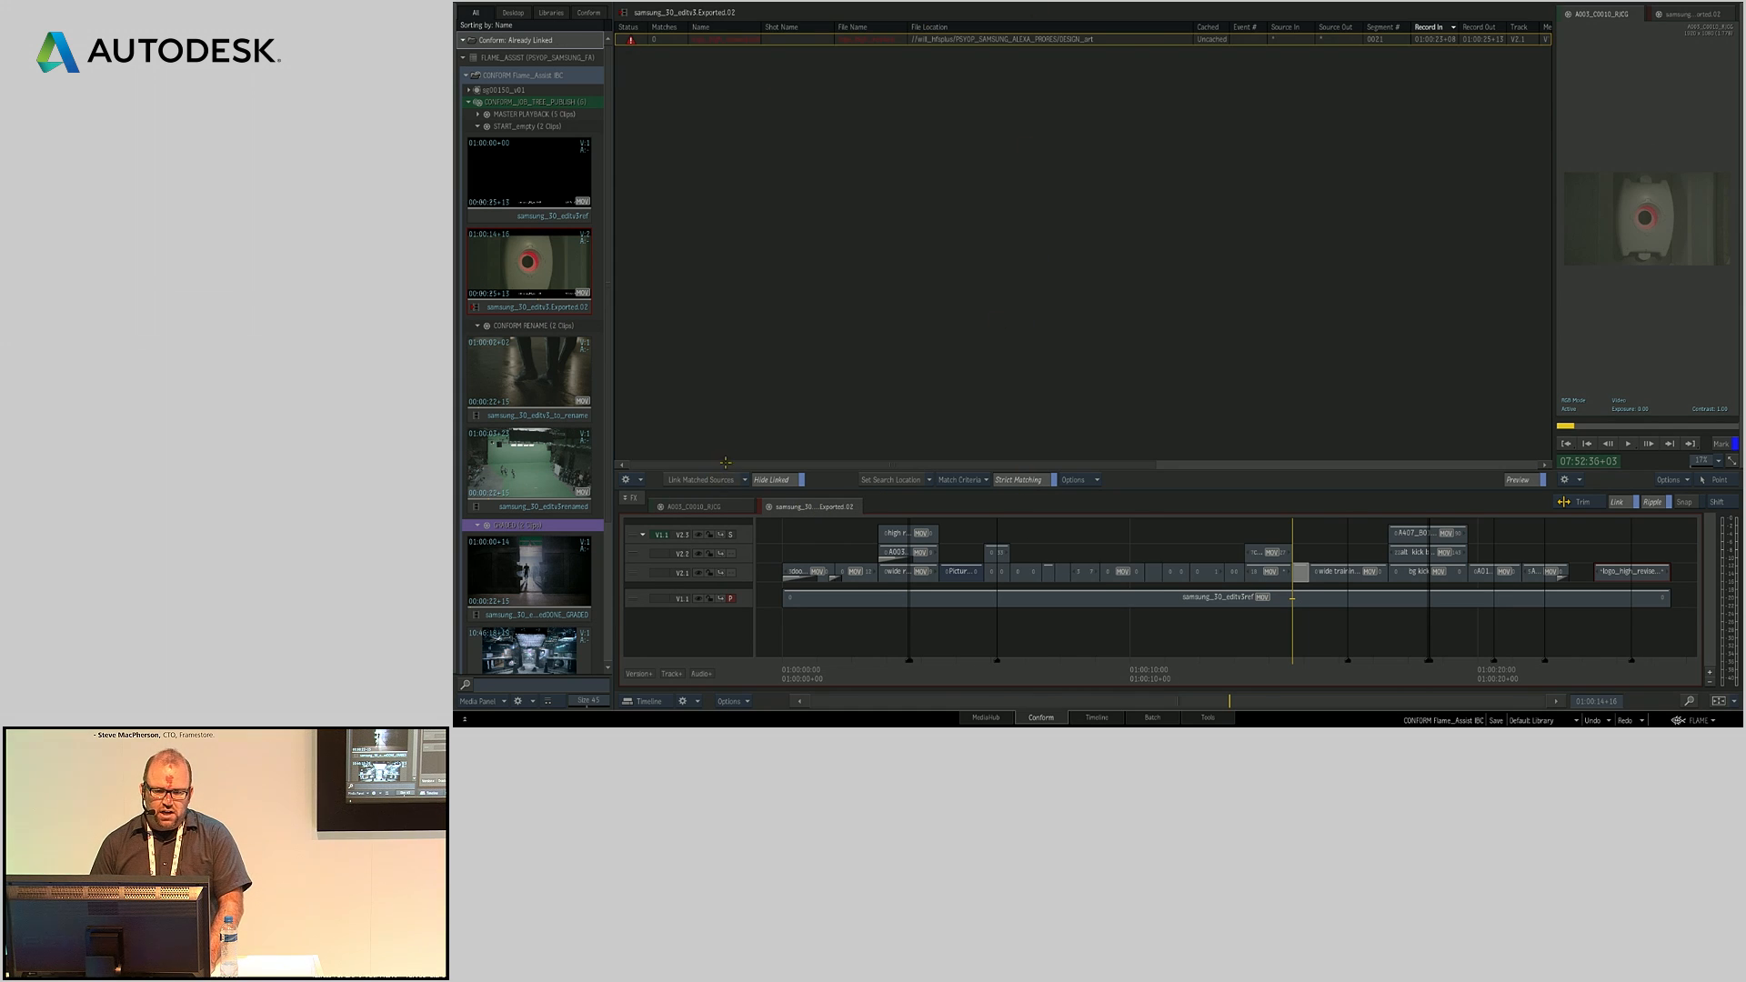
Step: Leave the logo_high_revised segment's search location unset and show the linked segments in the list again
left_click(740, 40)
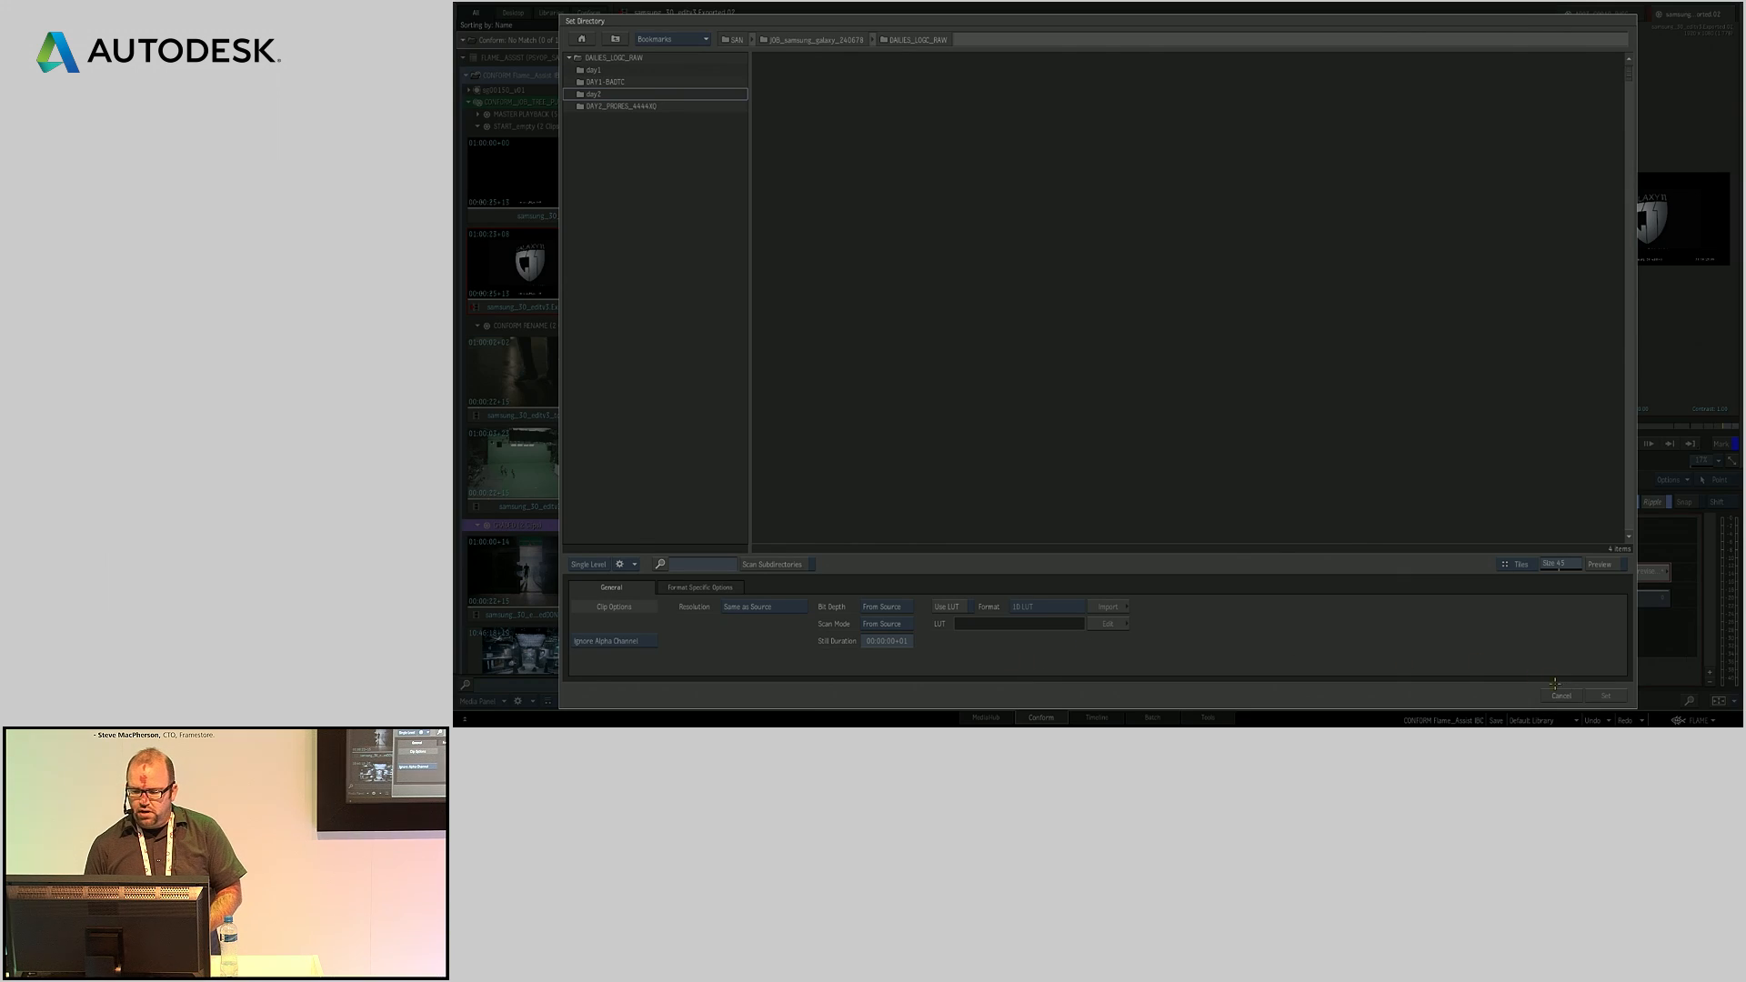
left_click(1561, 696)
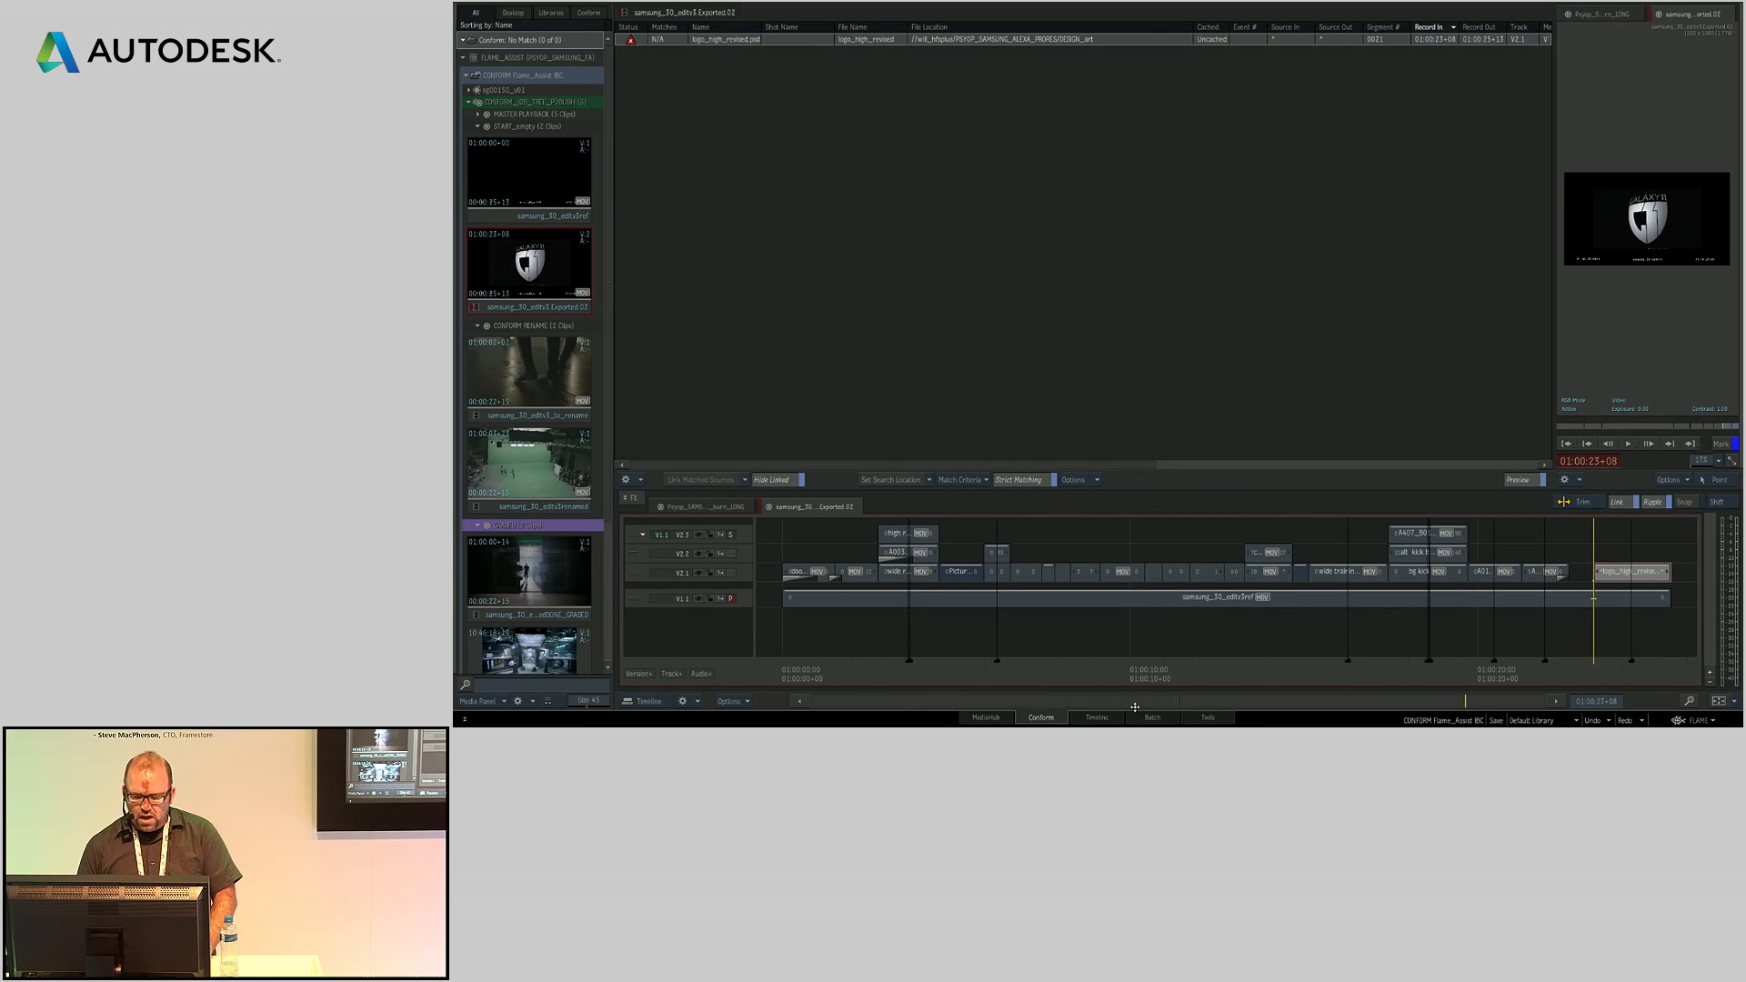
scroll(1132, 706, "up", 3)
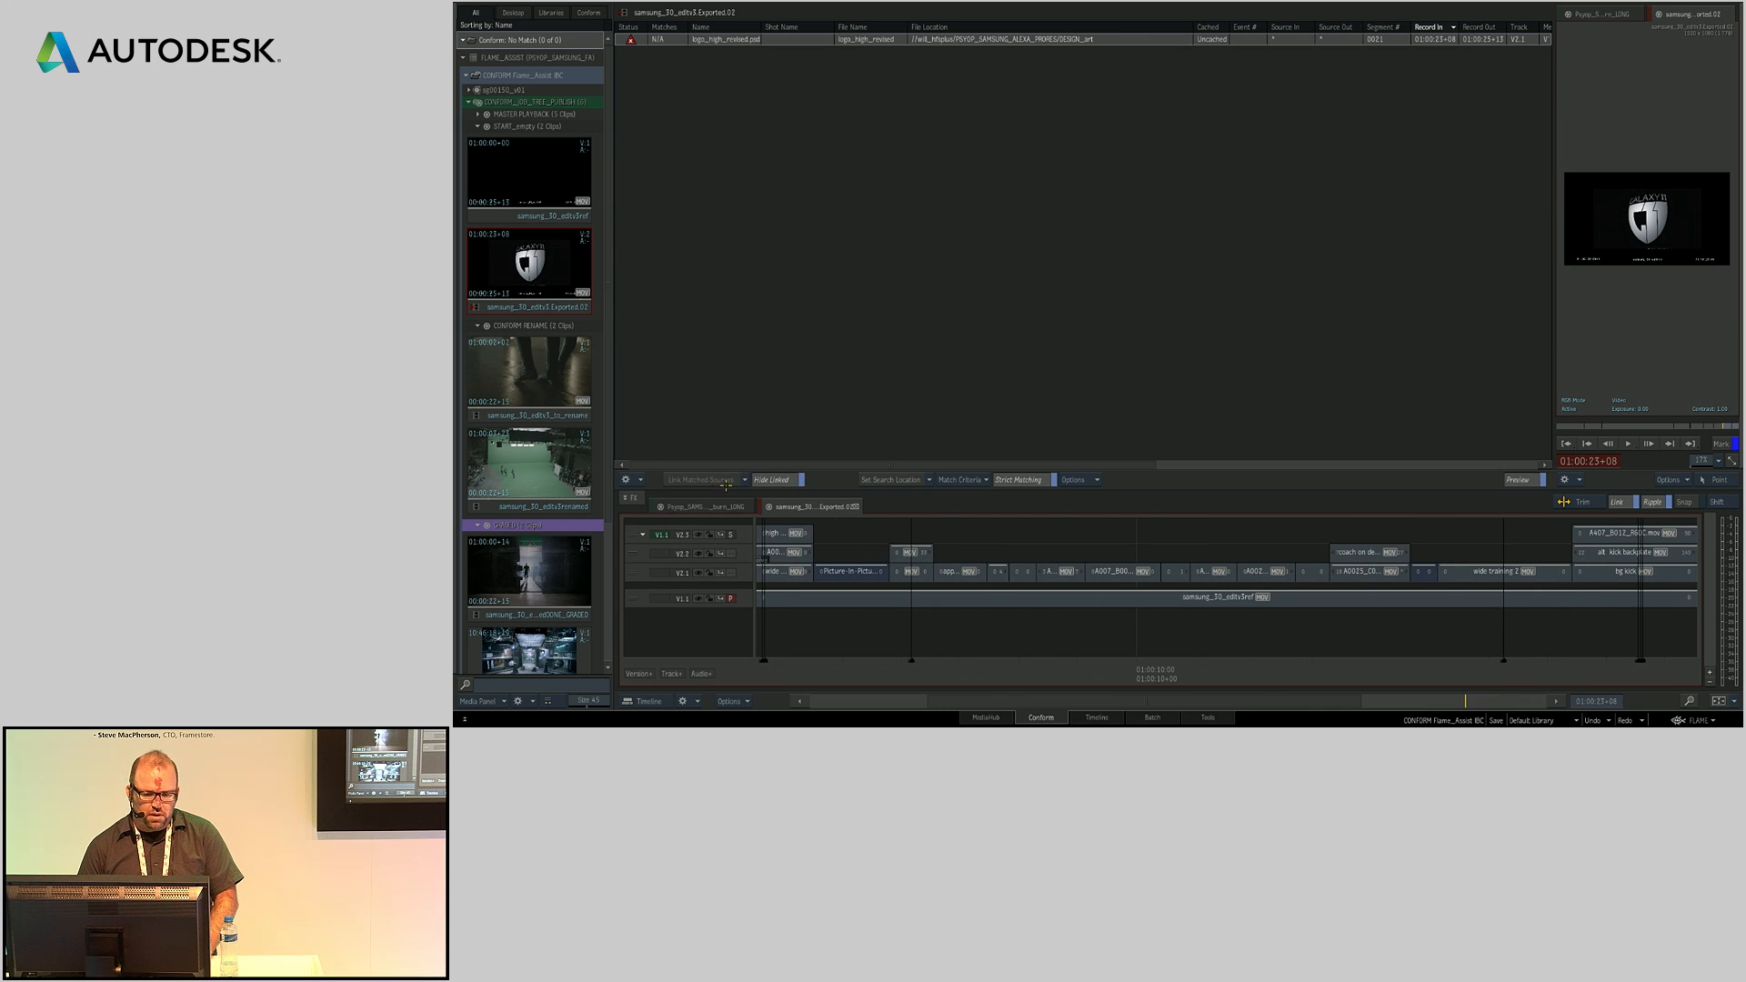
left_click(770, 479)
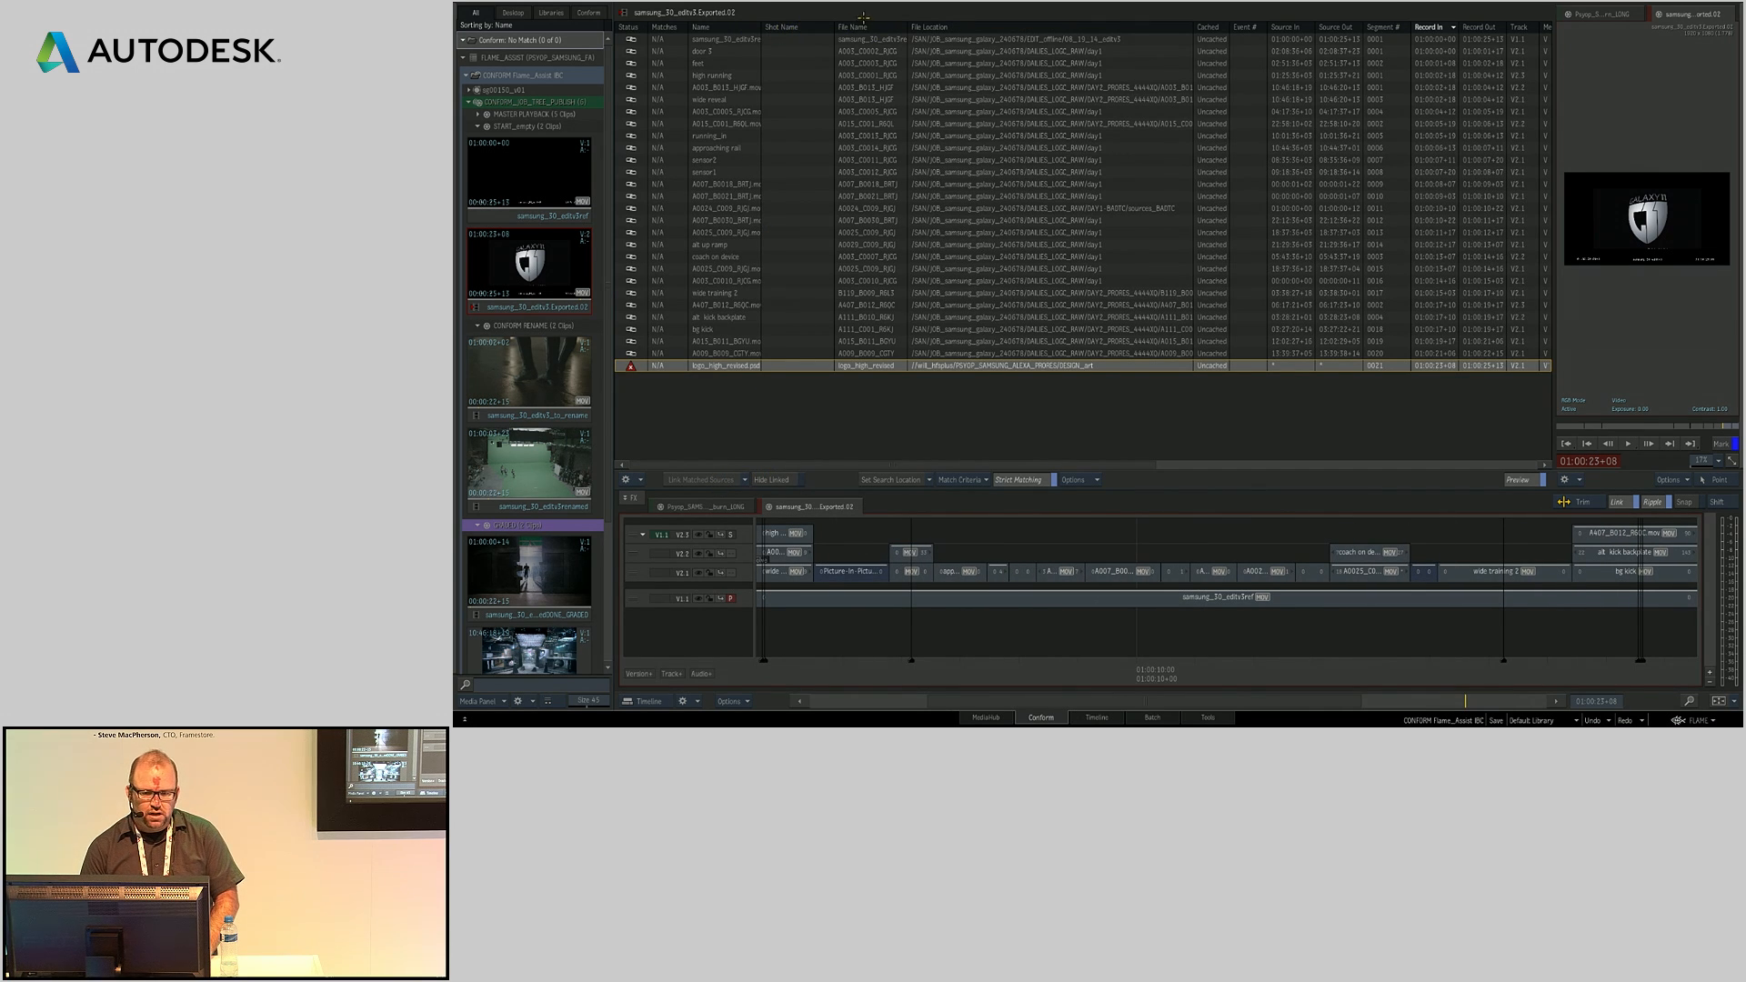
Step: Examine the stacked high running and wide reveal segments in the timeline around 01:00:03+22, viewing the individual layers
left_click(820, 671)
scroll(820, 671, "up", 5)
scroll(1023, 652, "up", 1)
left_click_drag(992, 703, 951, 703)
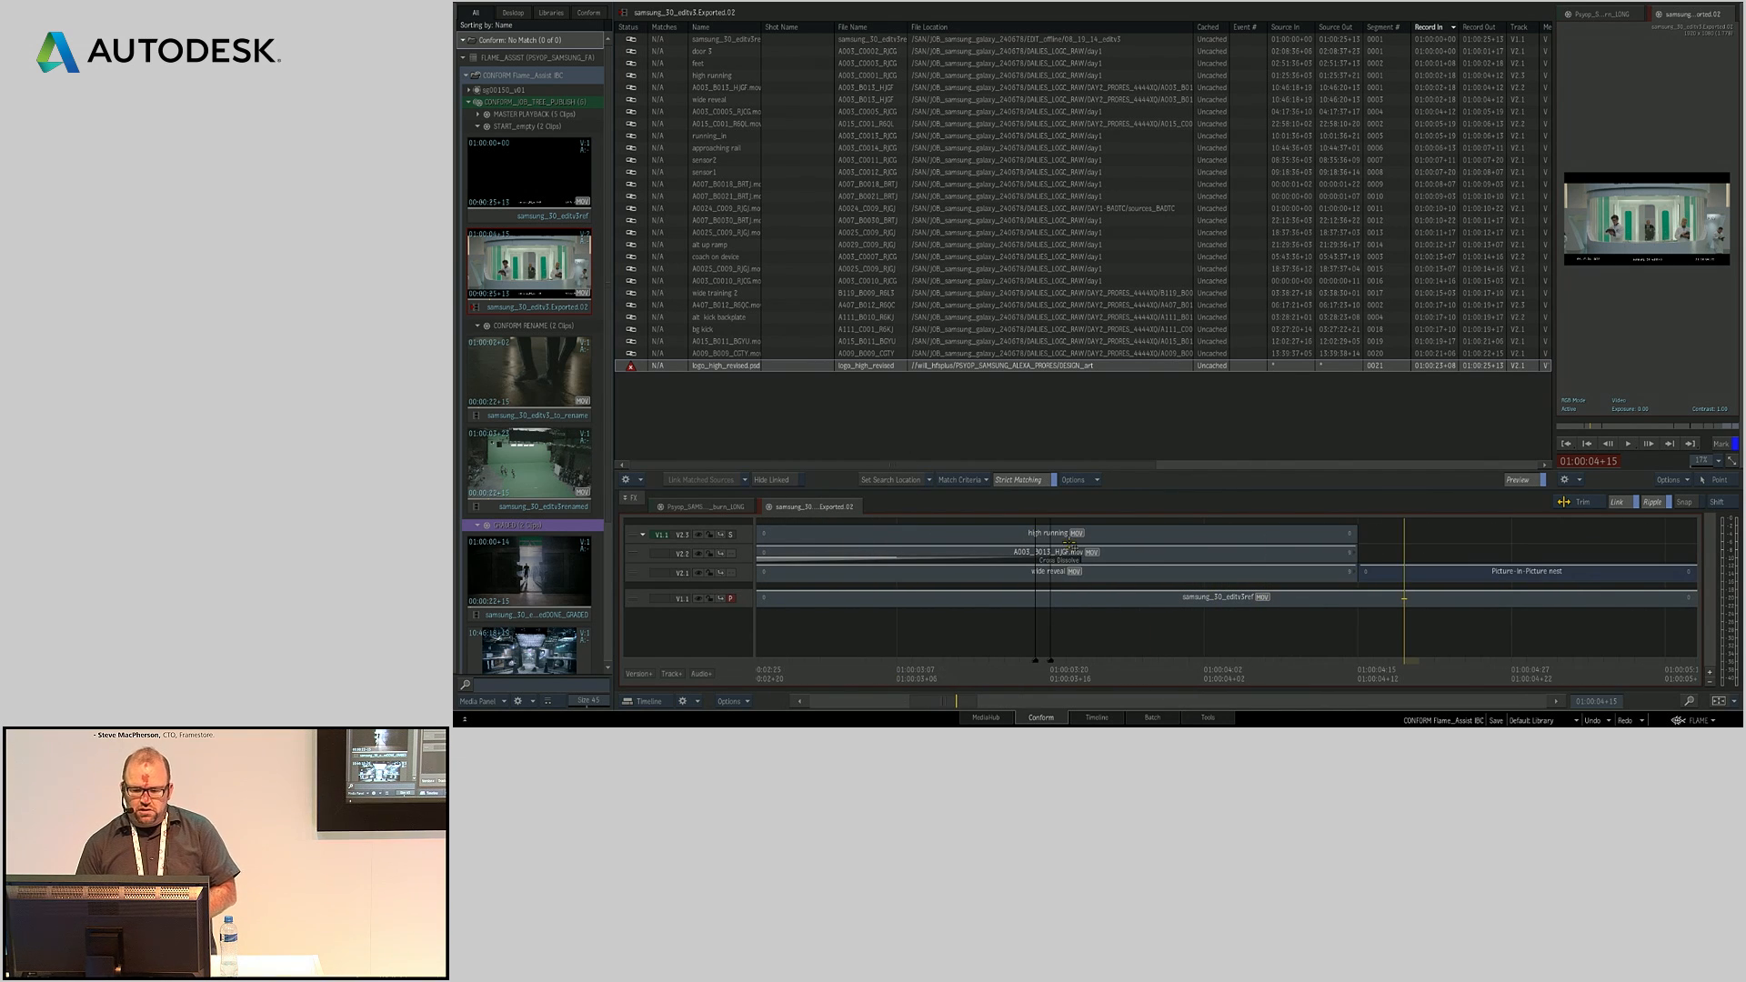
left_click(1043, 592)
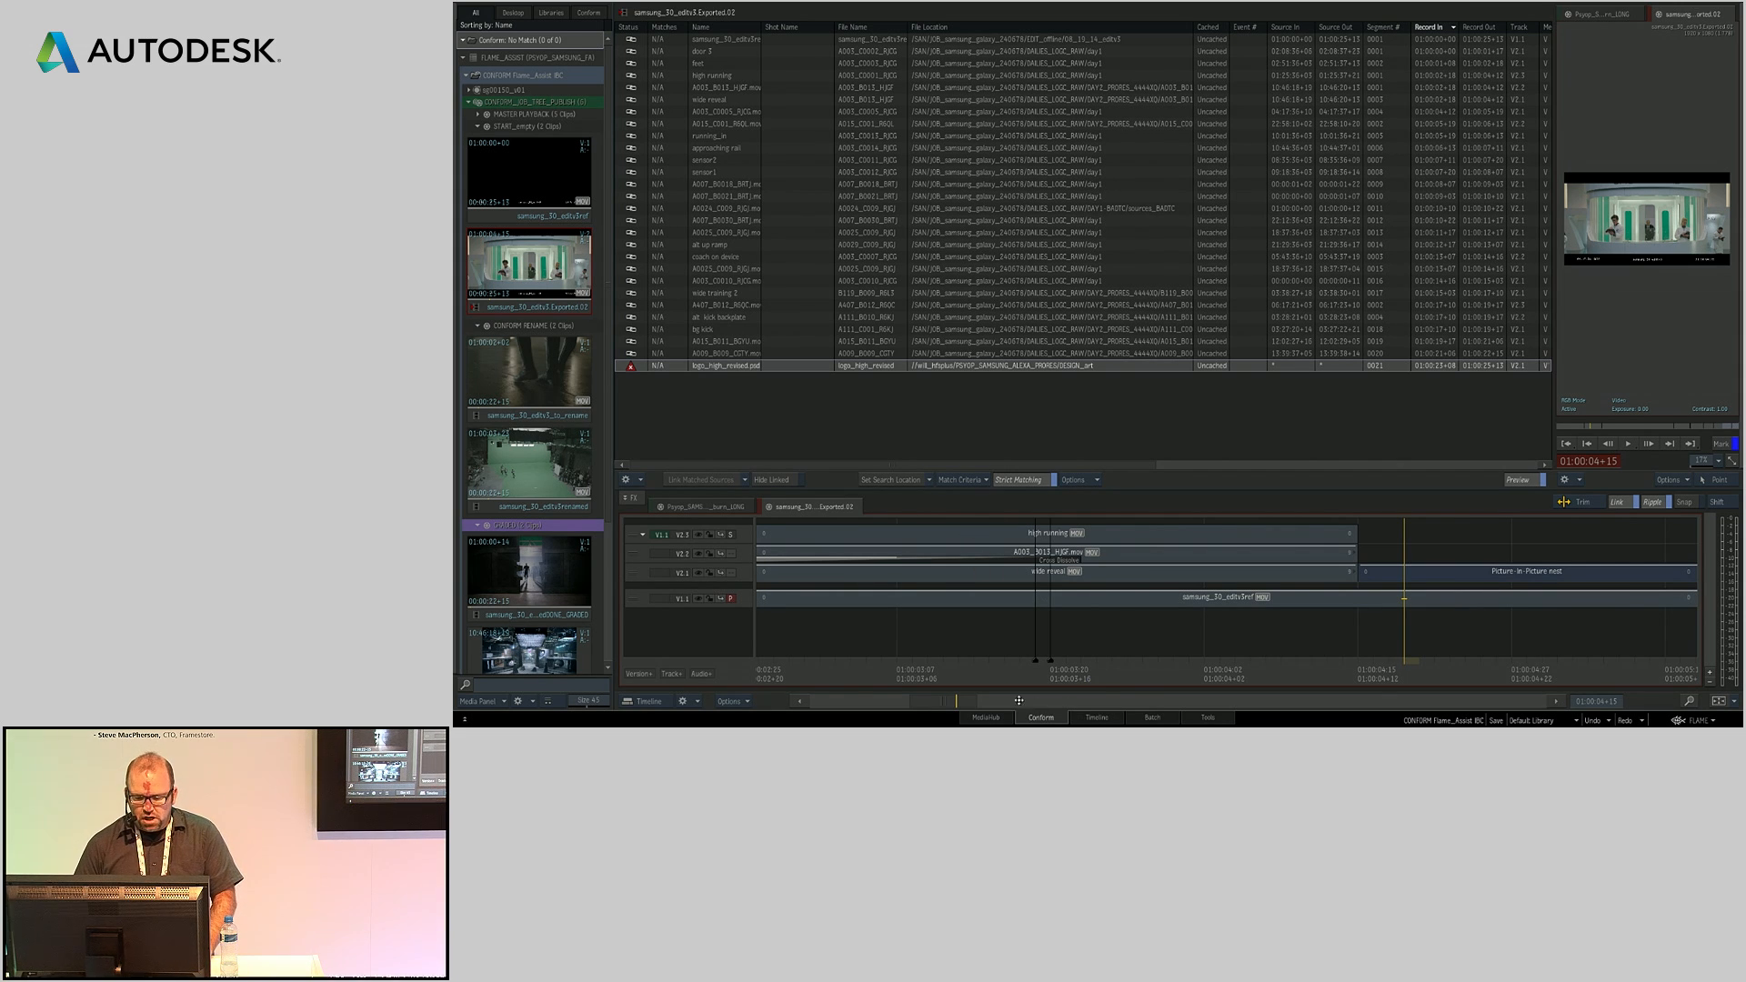
left_click(1094, 671)
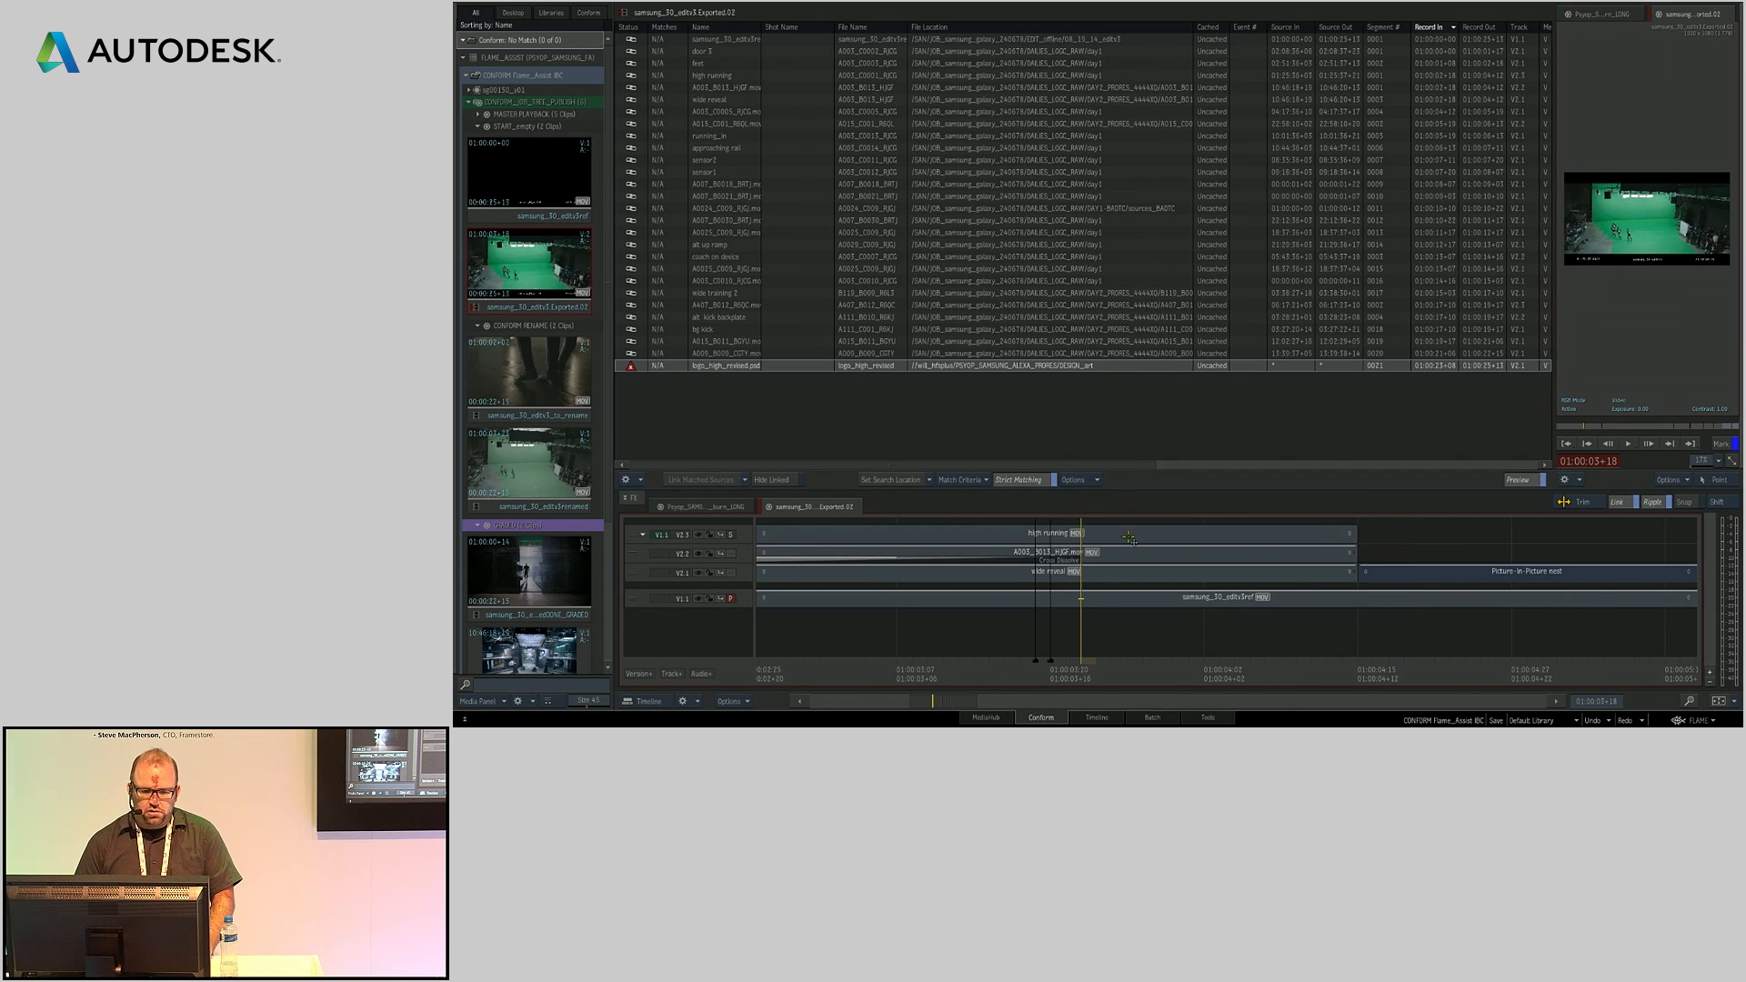
left_click(1155, 673)
left_click(1150, 574)
key("Escape")
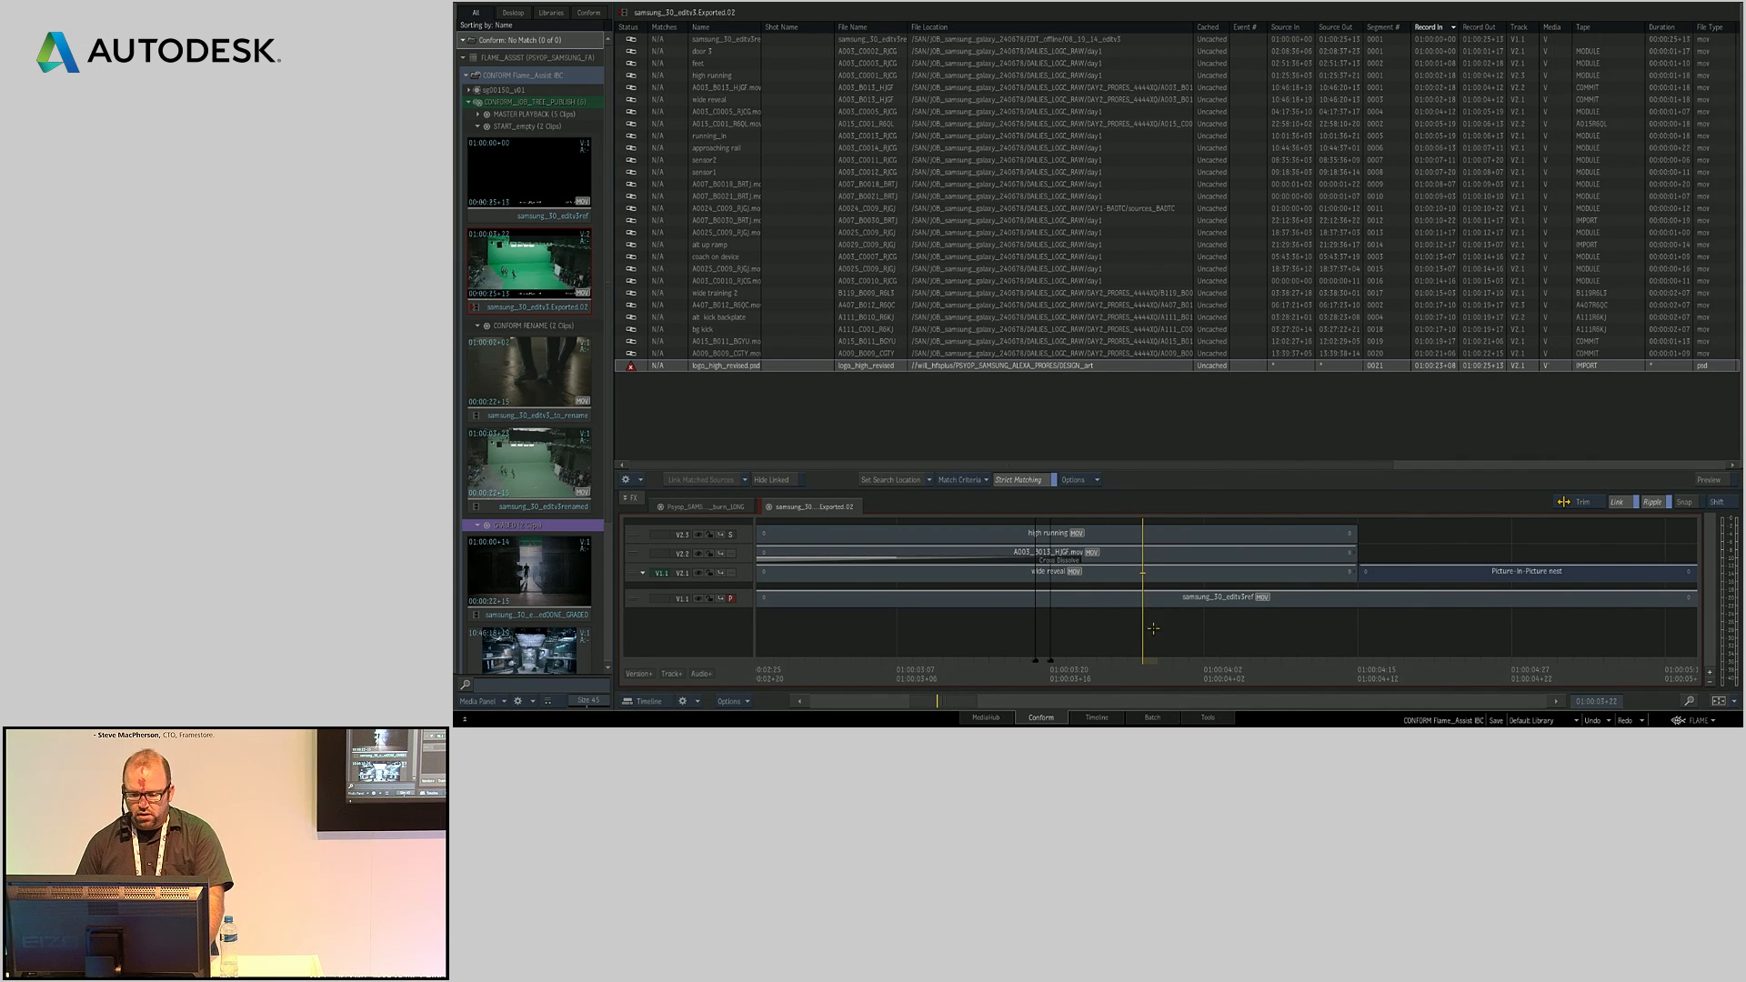
Step: Make the high running segment's top video track the viewed one in the Timeline view, and return to the Conform view
left_click(1095, 717)
left_click_drag(724, 630, 731, 584)
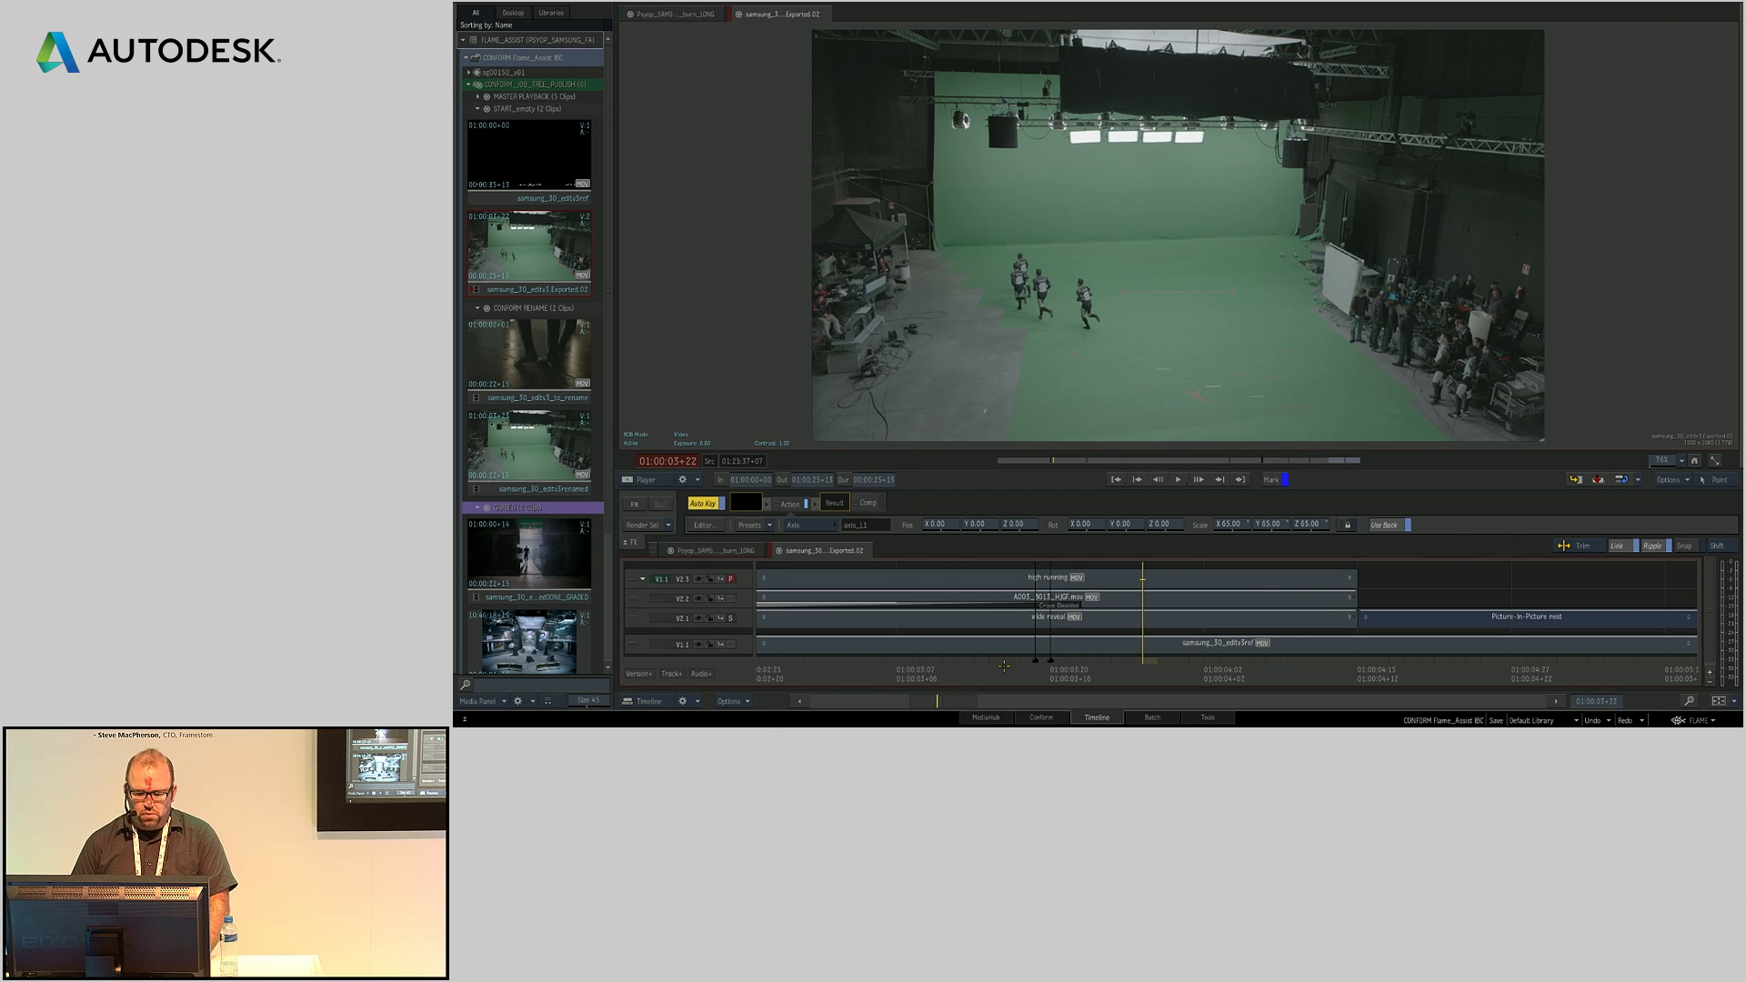
left_click(1041, 718)
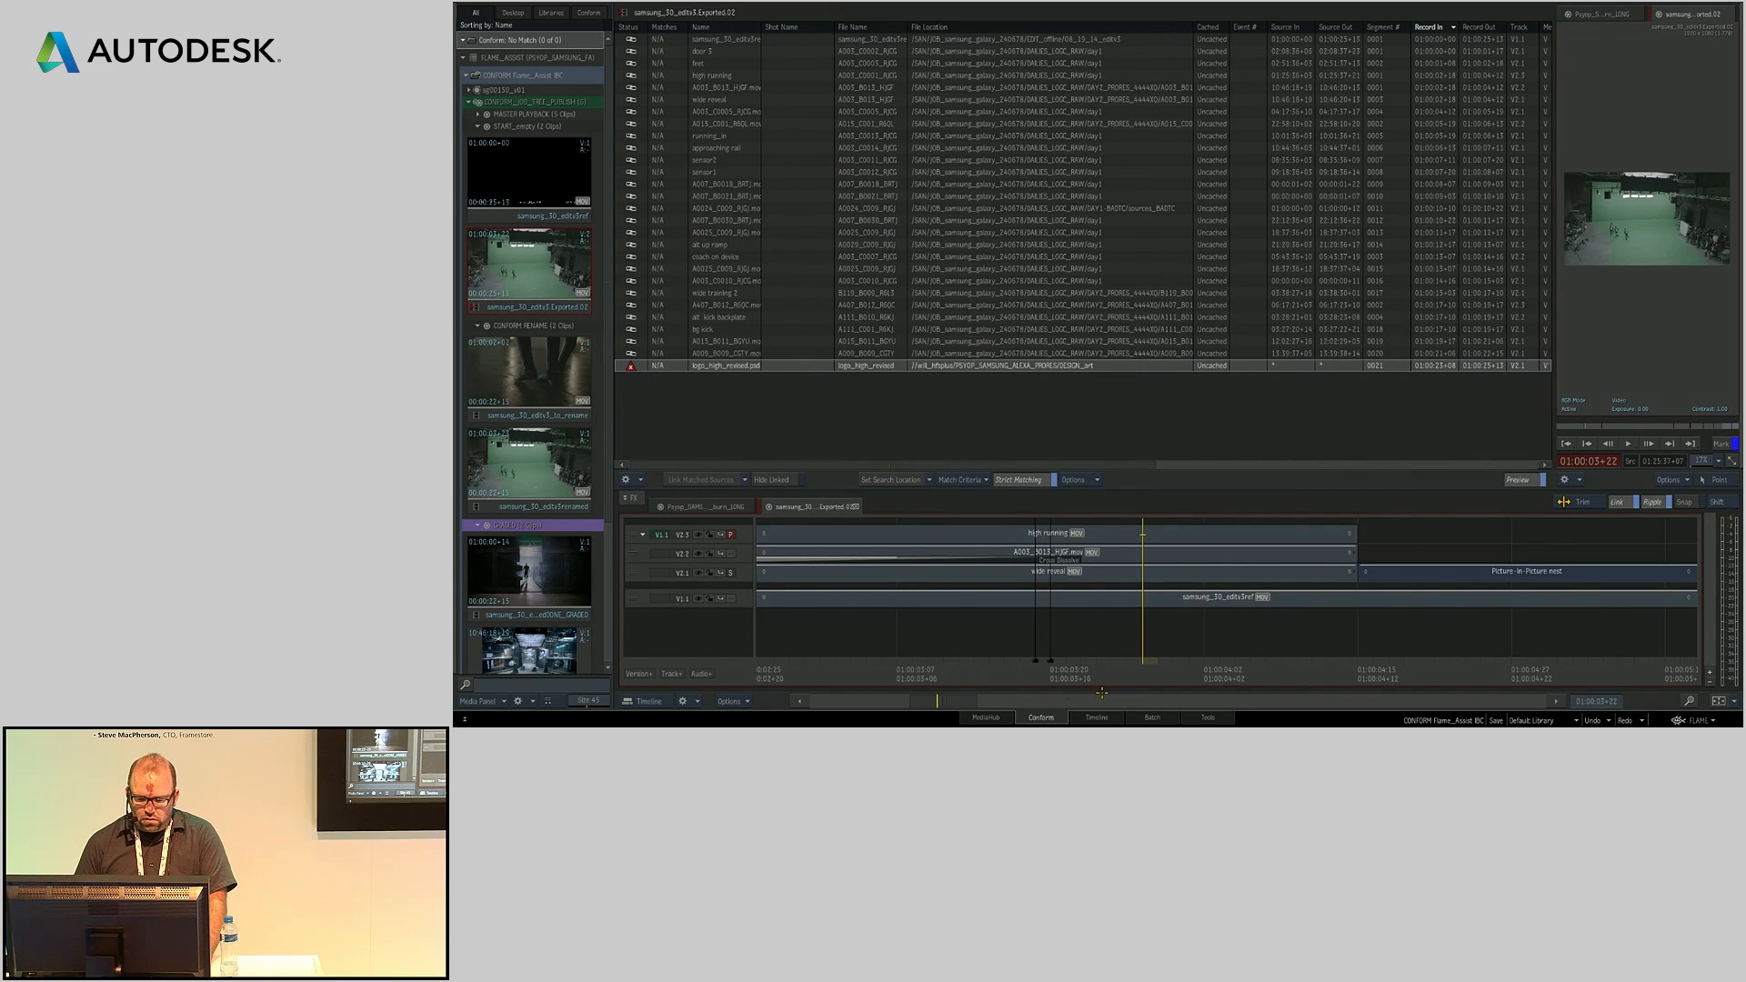
Step: Rename the shots of all segments on the door 3 and wide reveal track with the pattern sg_sh<segment###>0, using the Segment Index token
left_click_drag(958, 705, 888, 713)
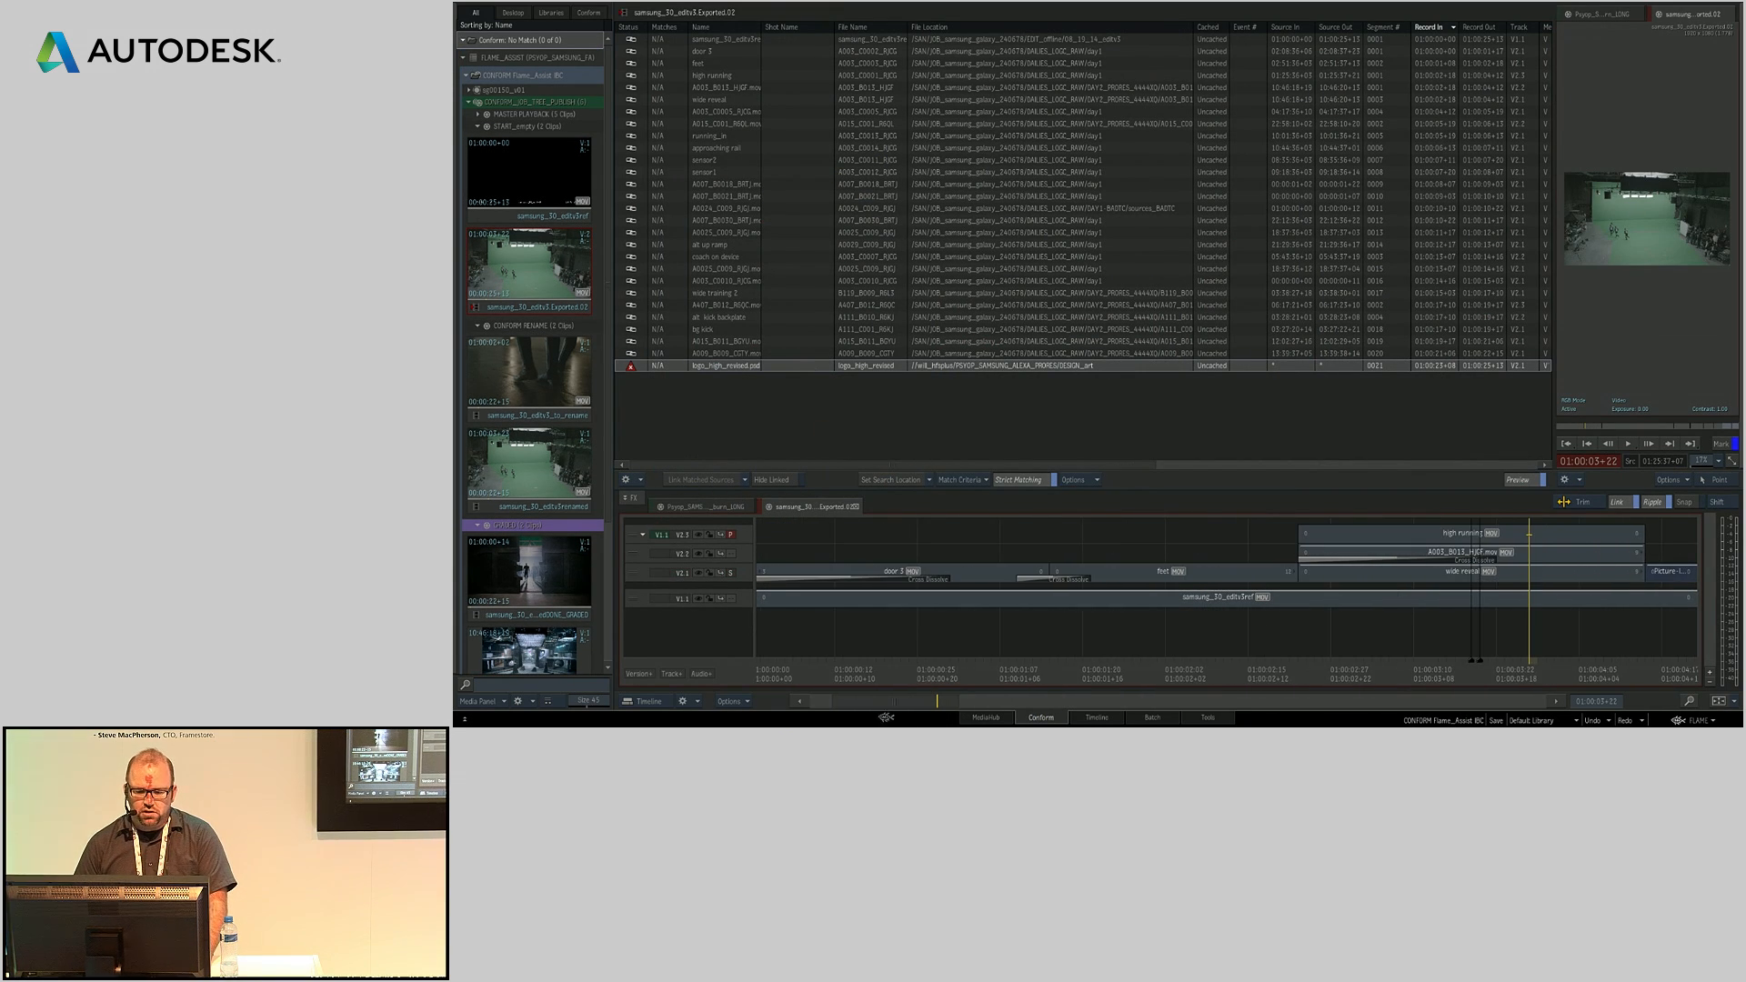
left_click(624, 571)
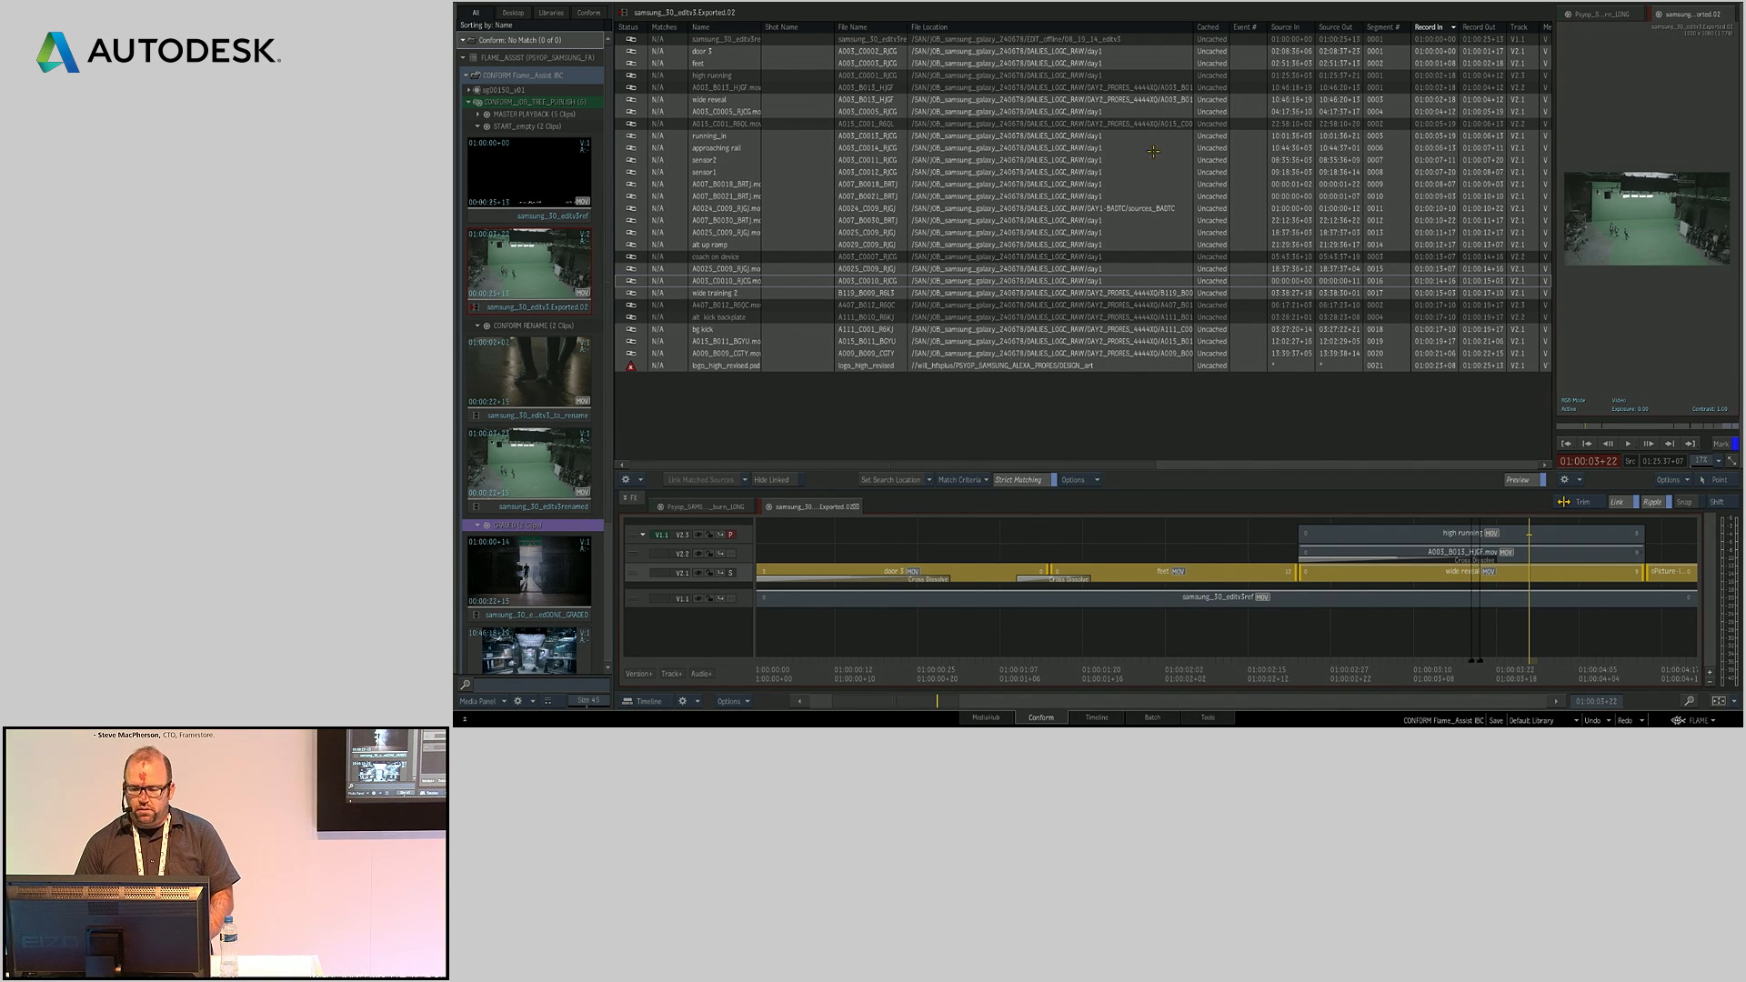
right_click(1196, 571)
left_click(1263, 575)
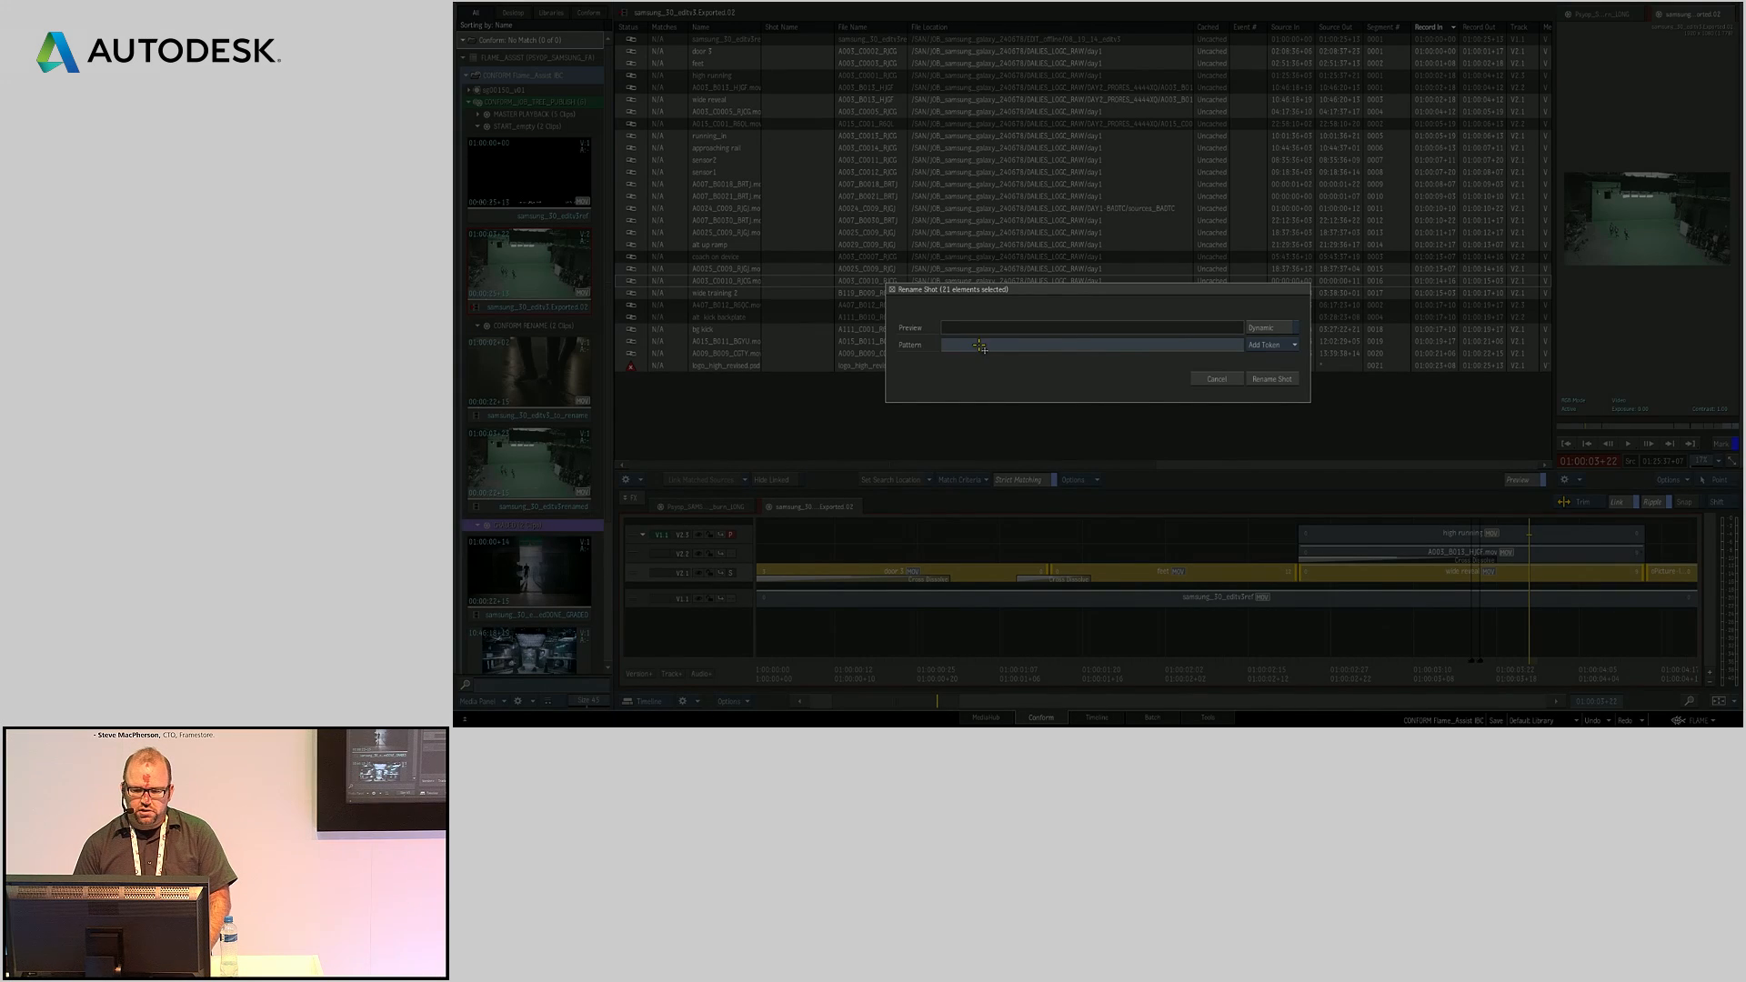
left_click(1261, 345)
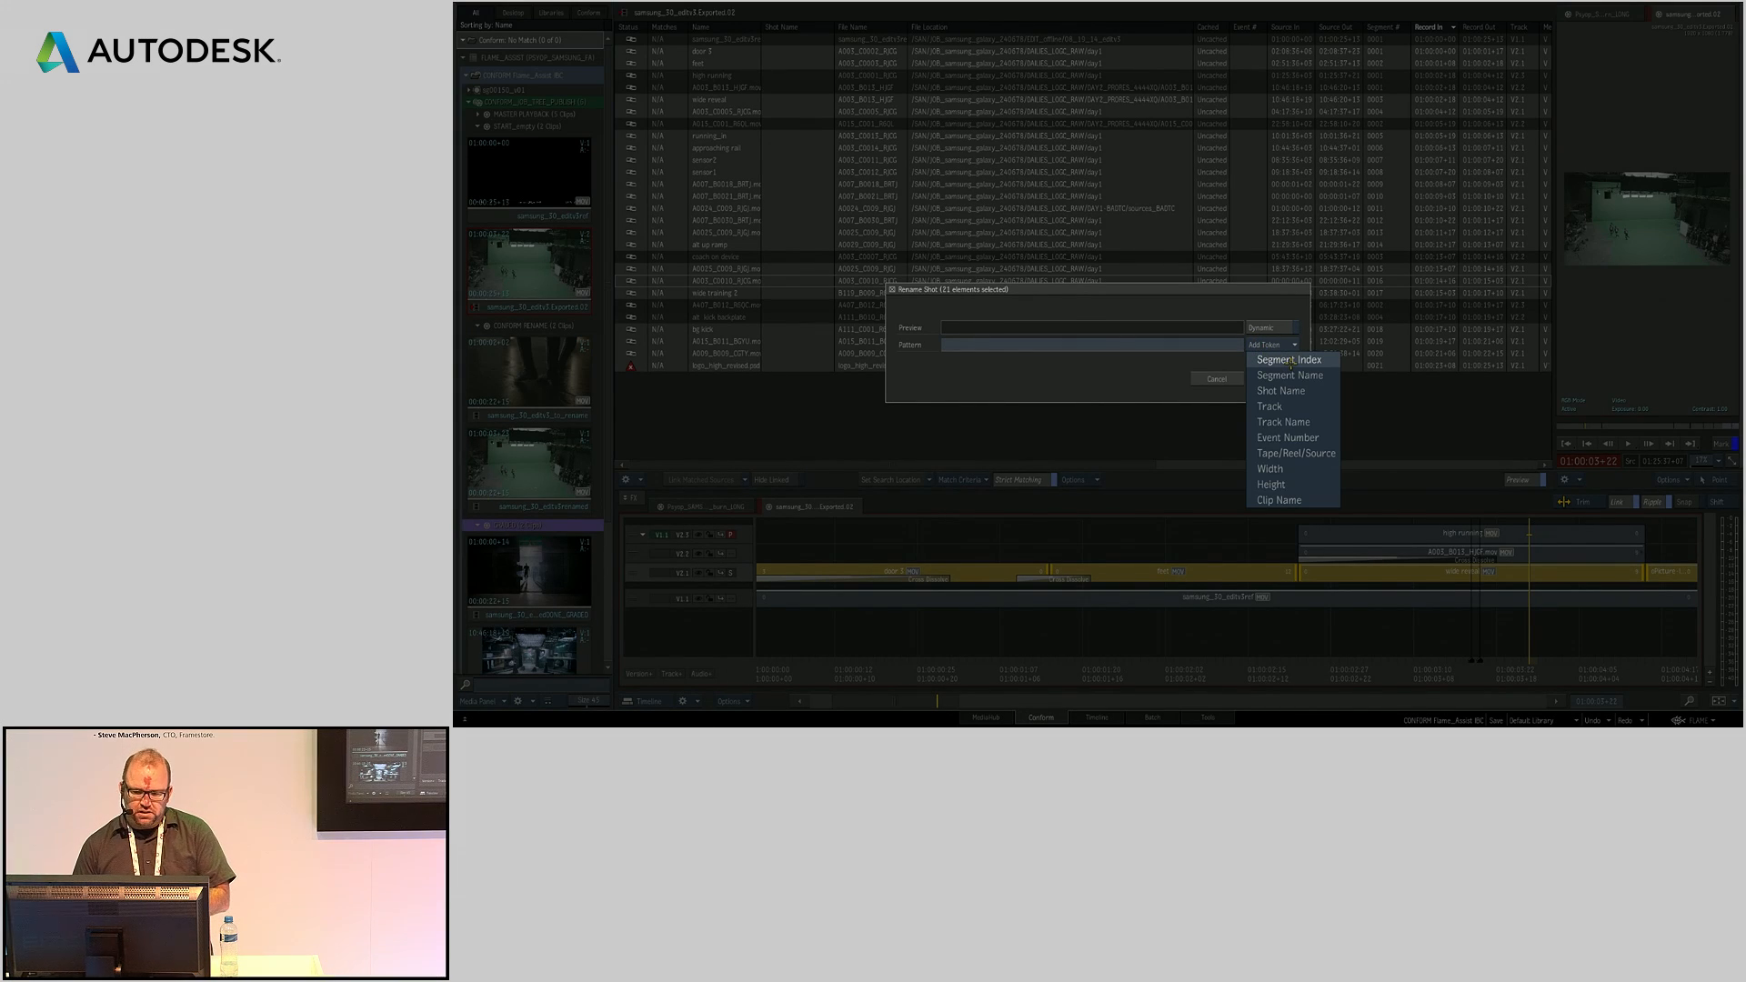
left_click(1286, 360)
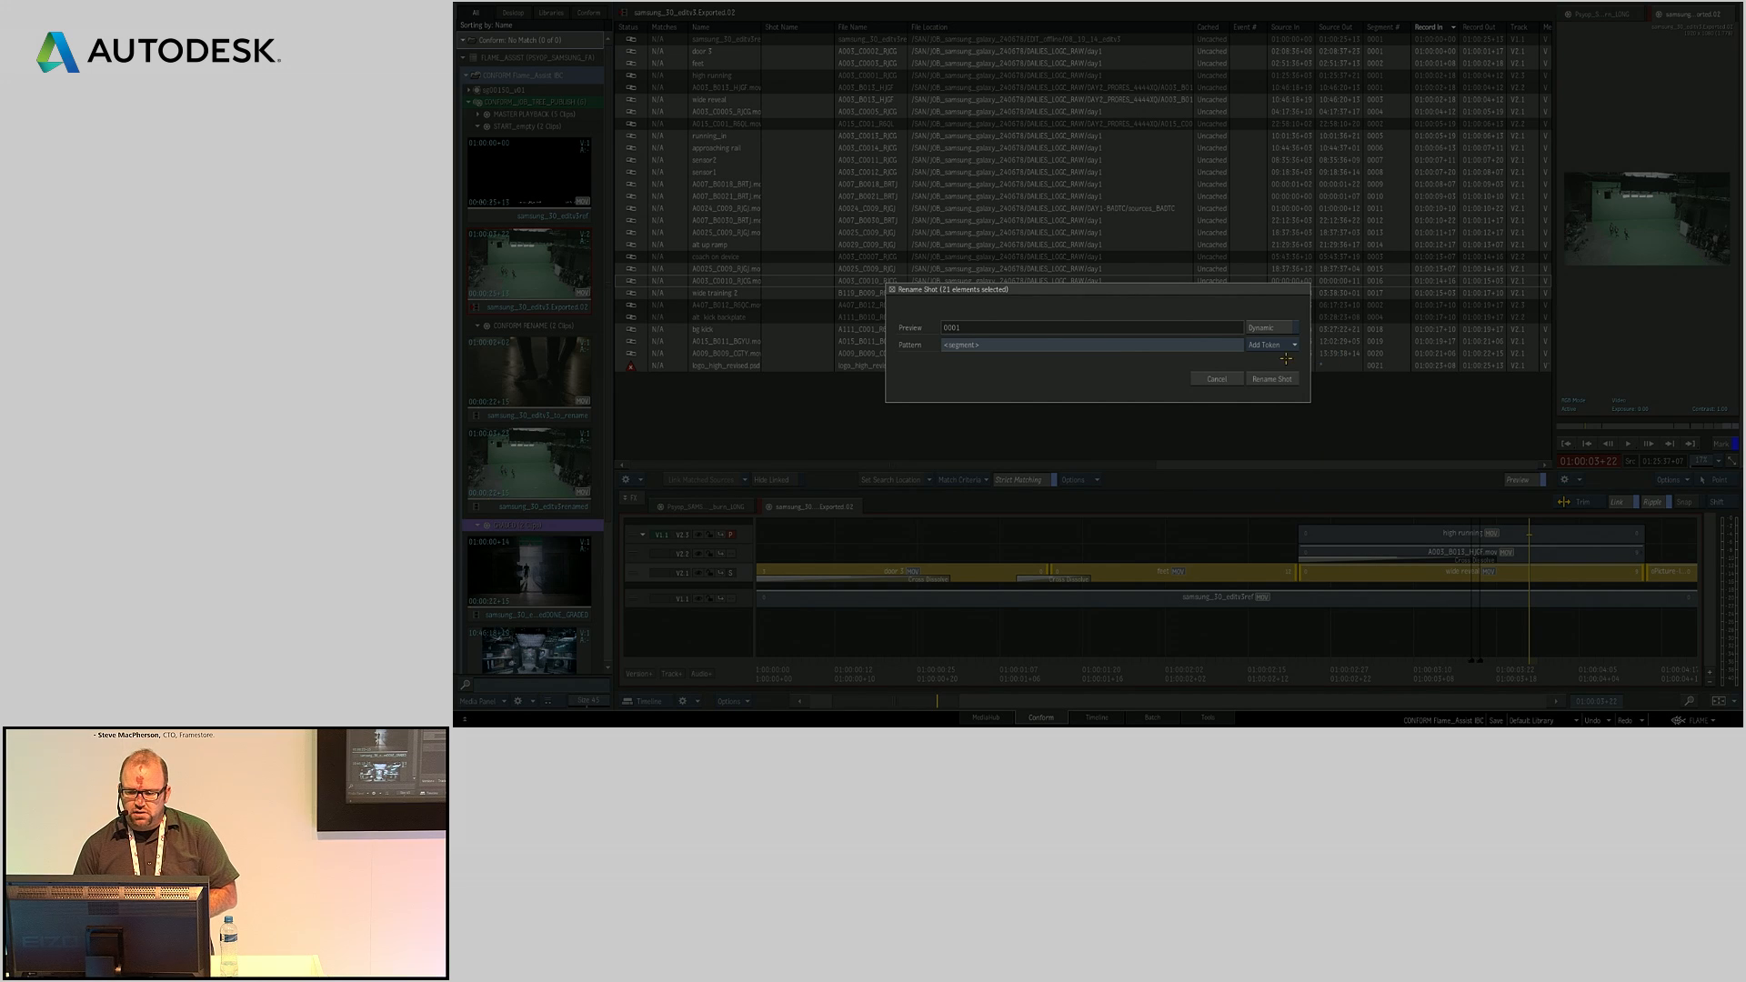
left_click(1005, 343)
key("Return")
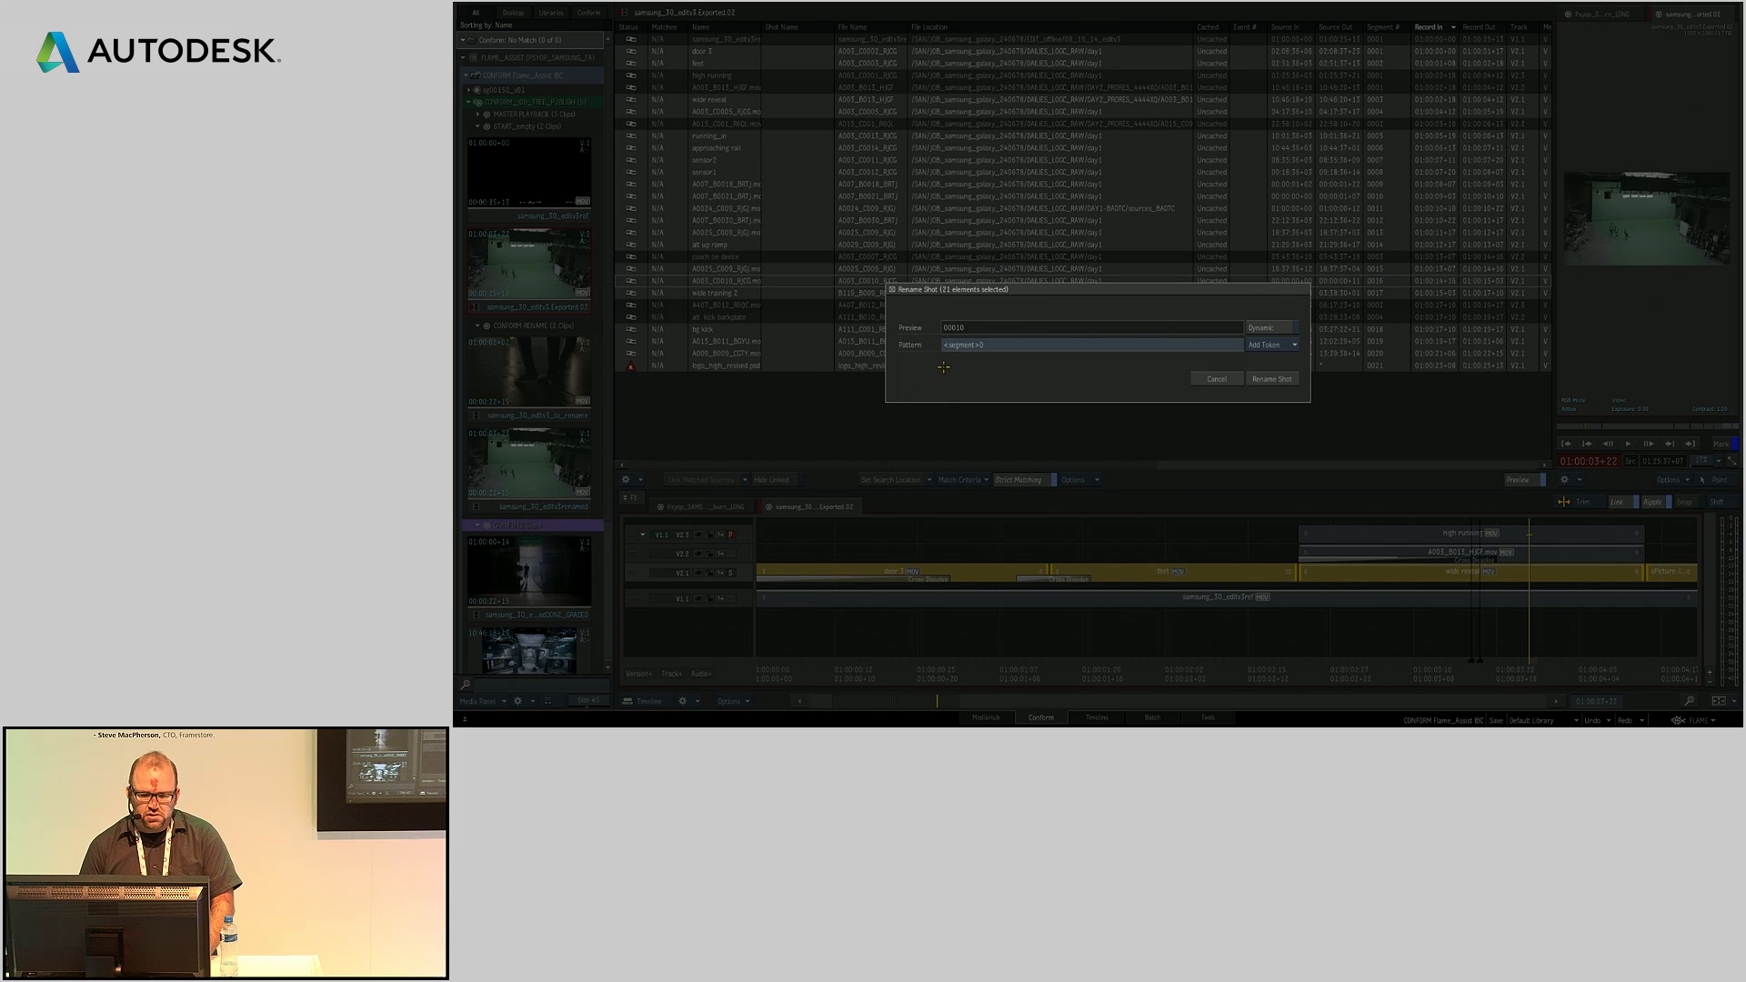
left_click(944, 347)
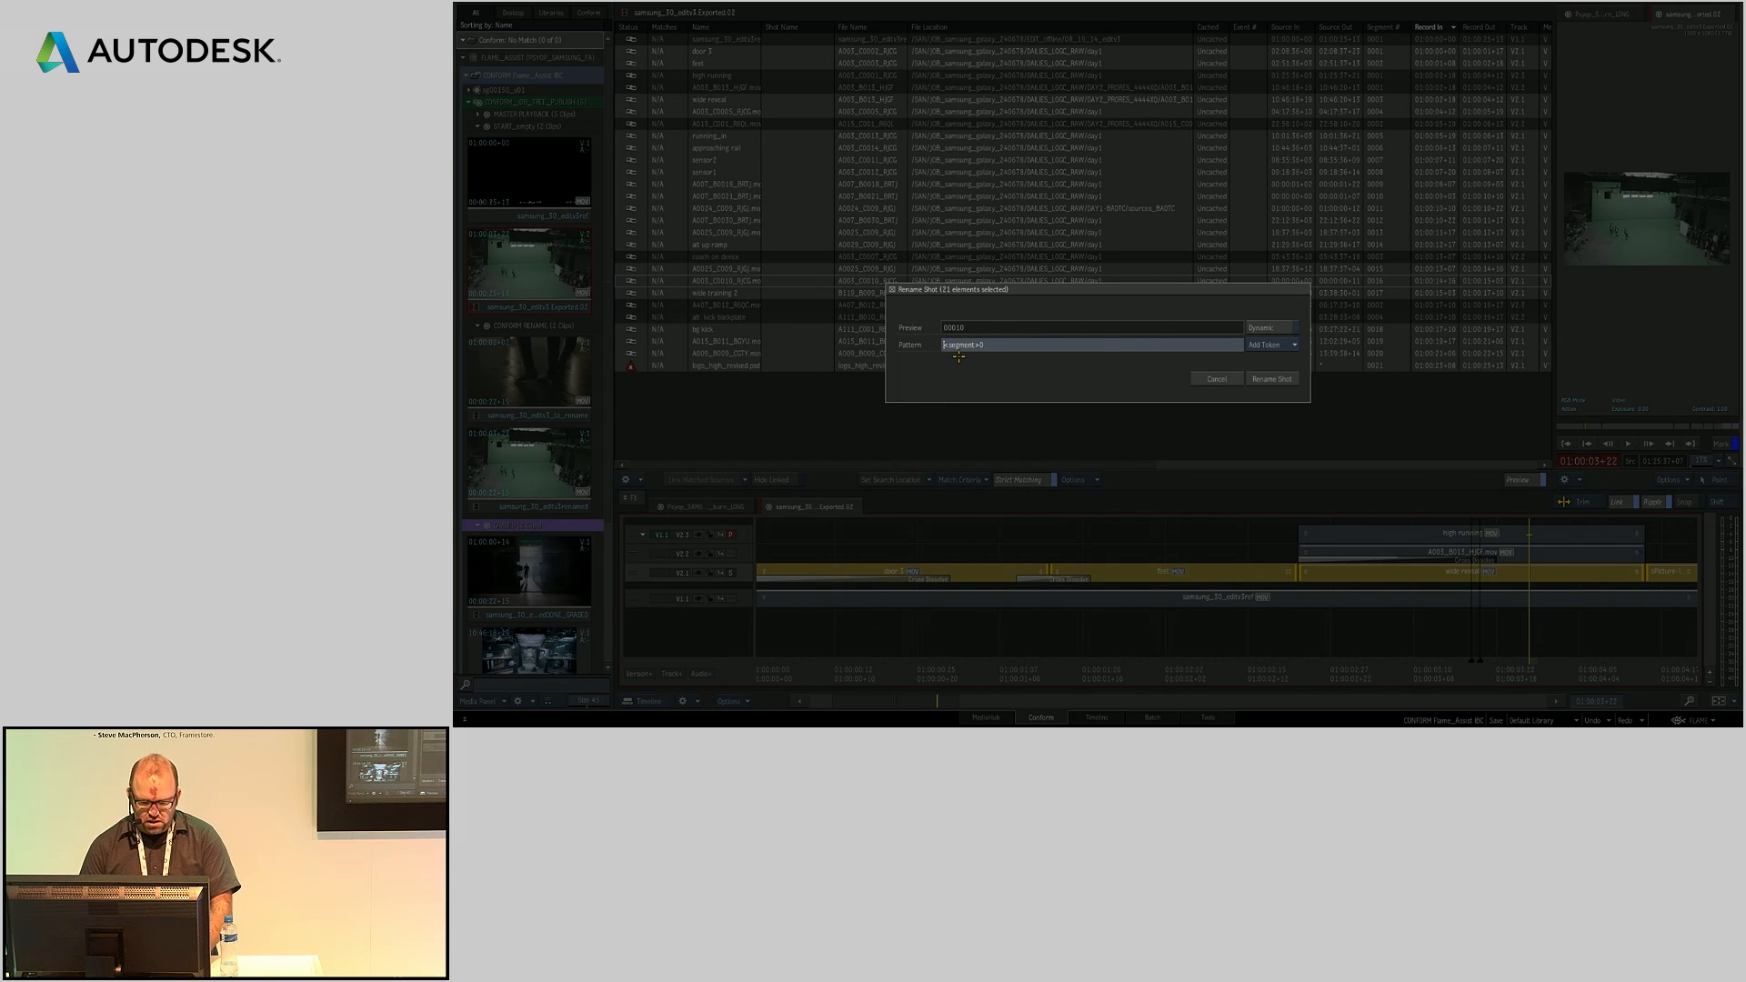
type("sg_")
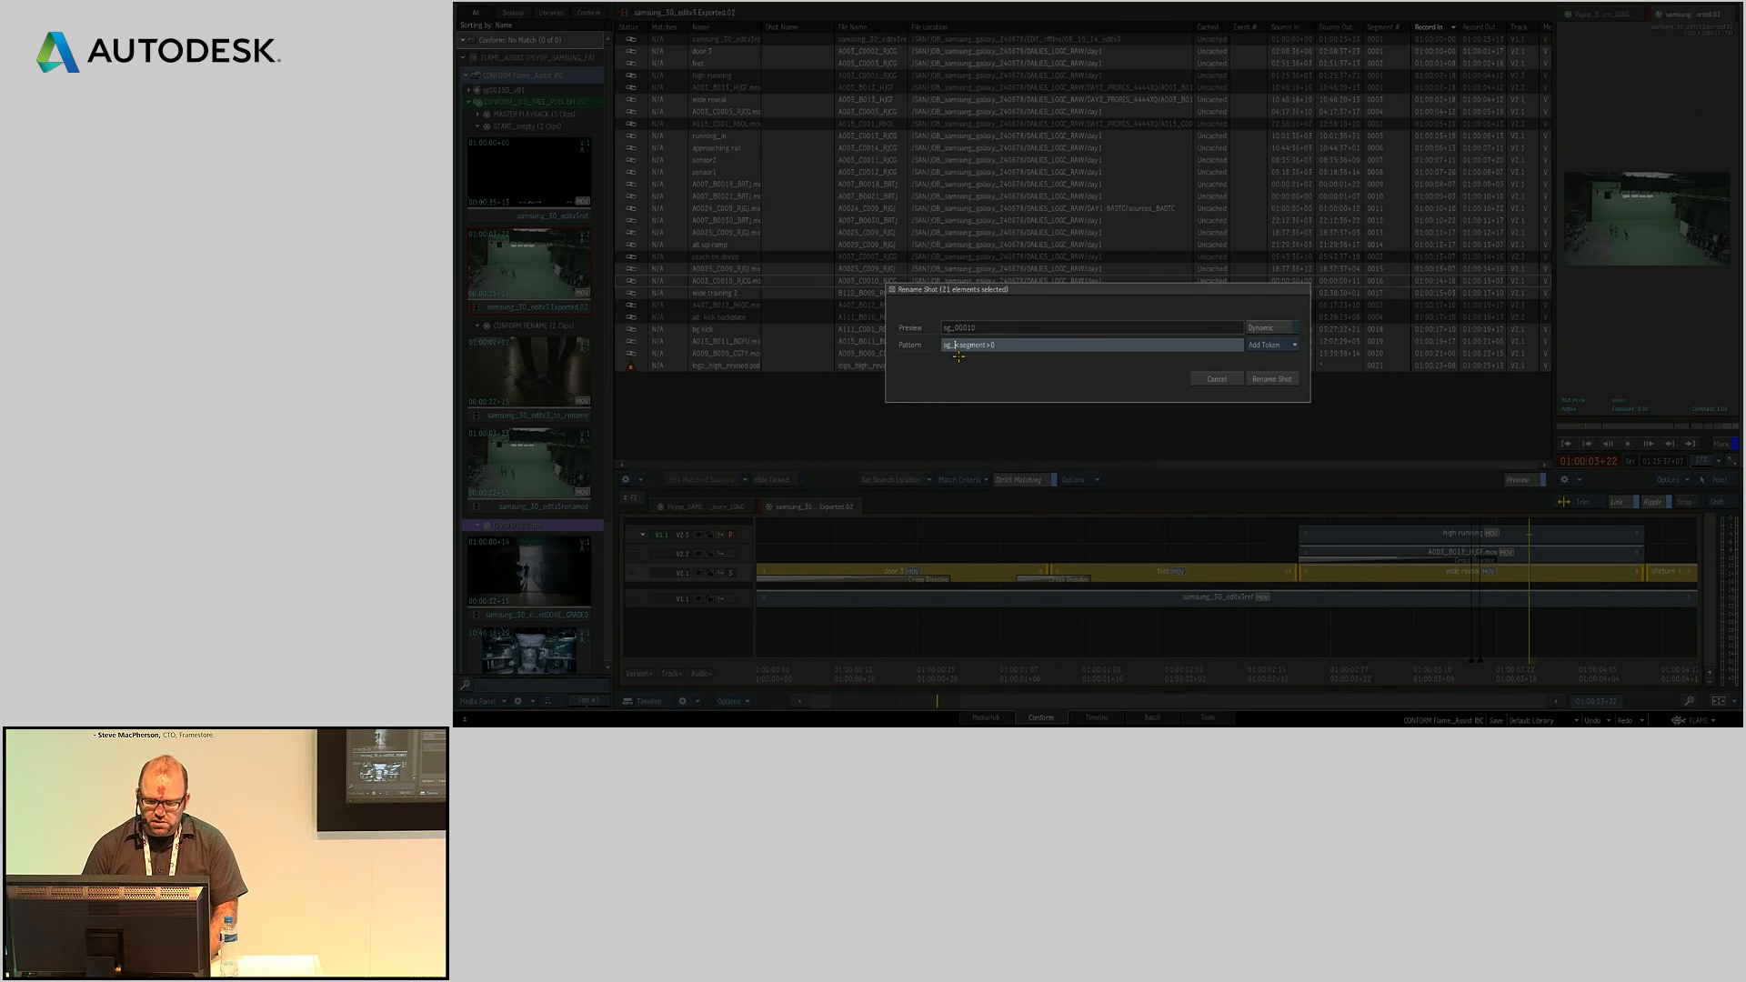
type("sh")
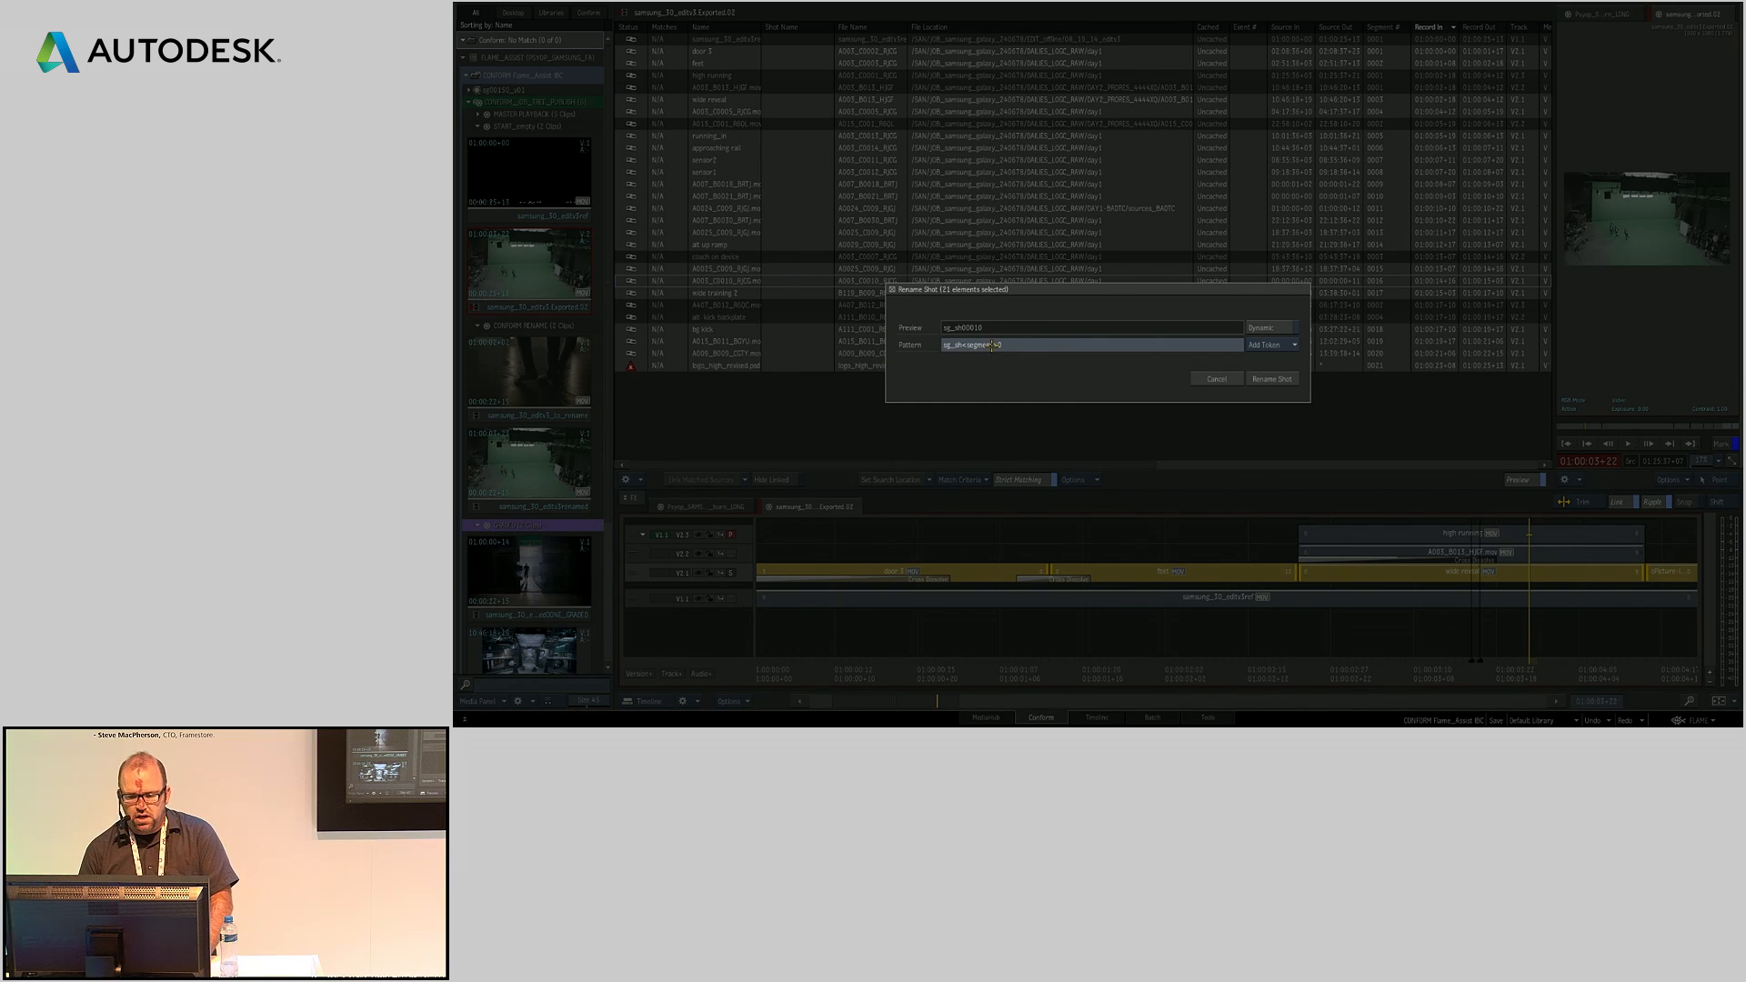
type("###")
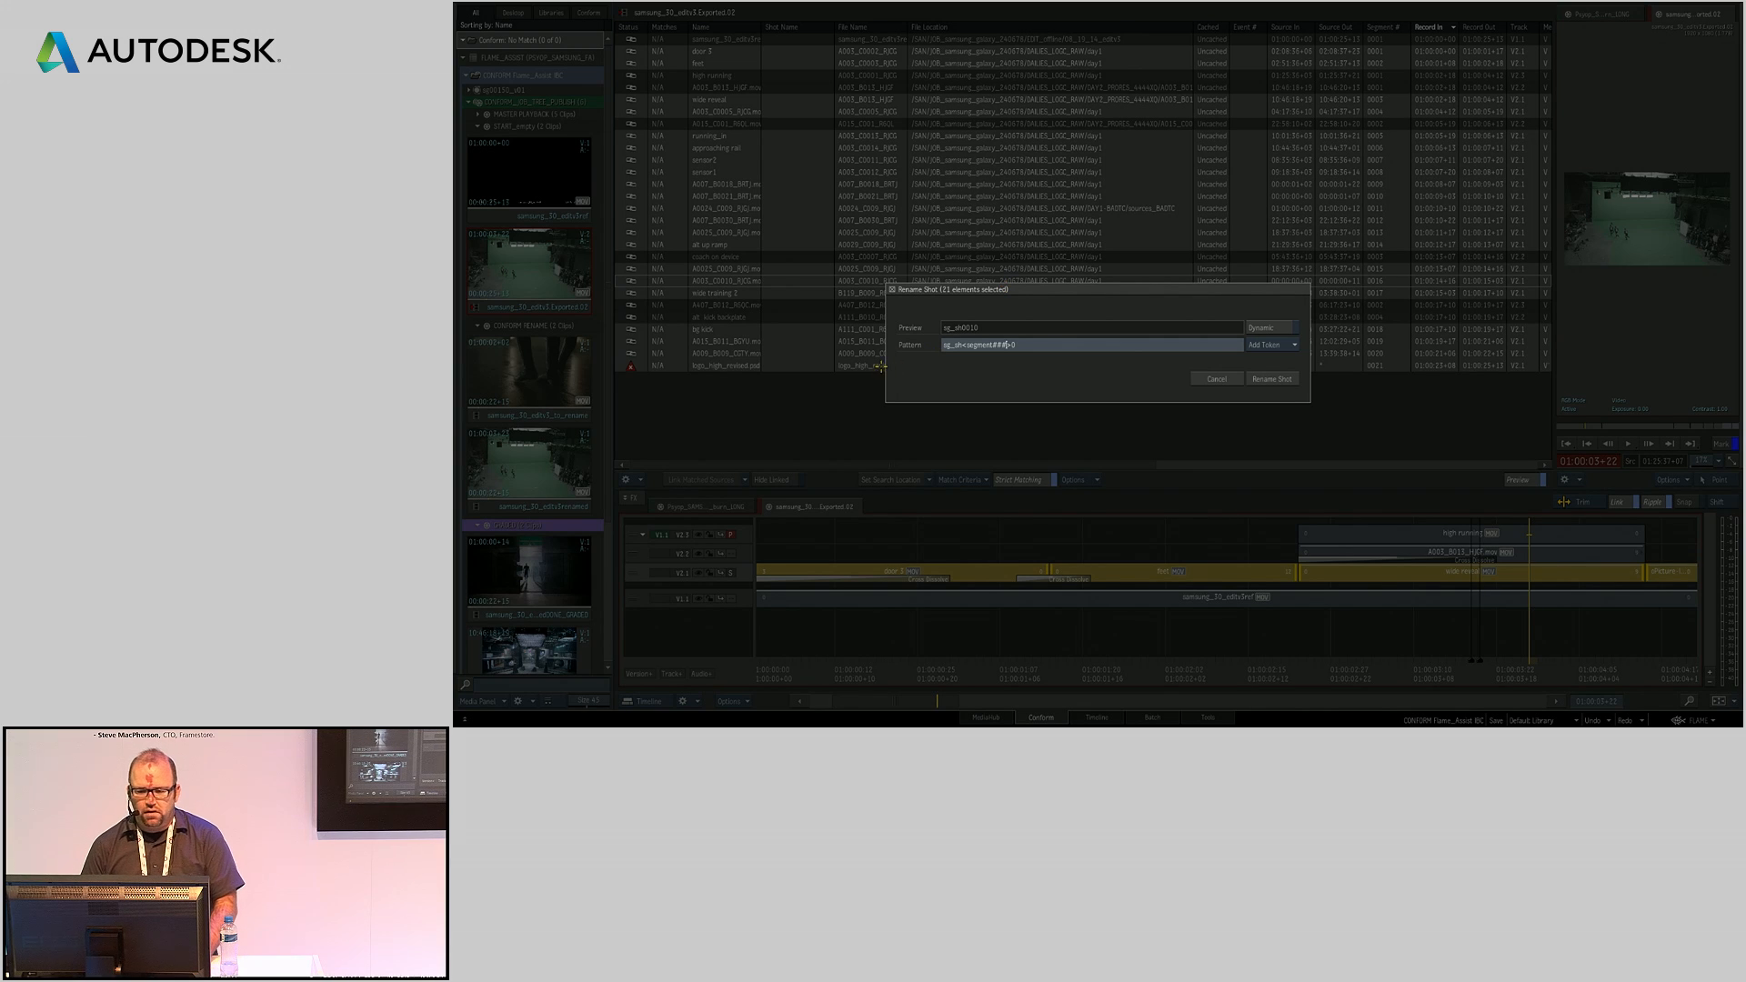
left_click(1279, 379)
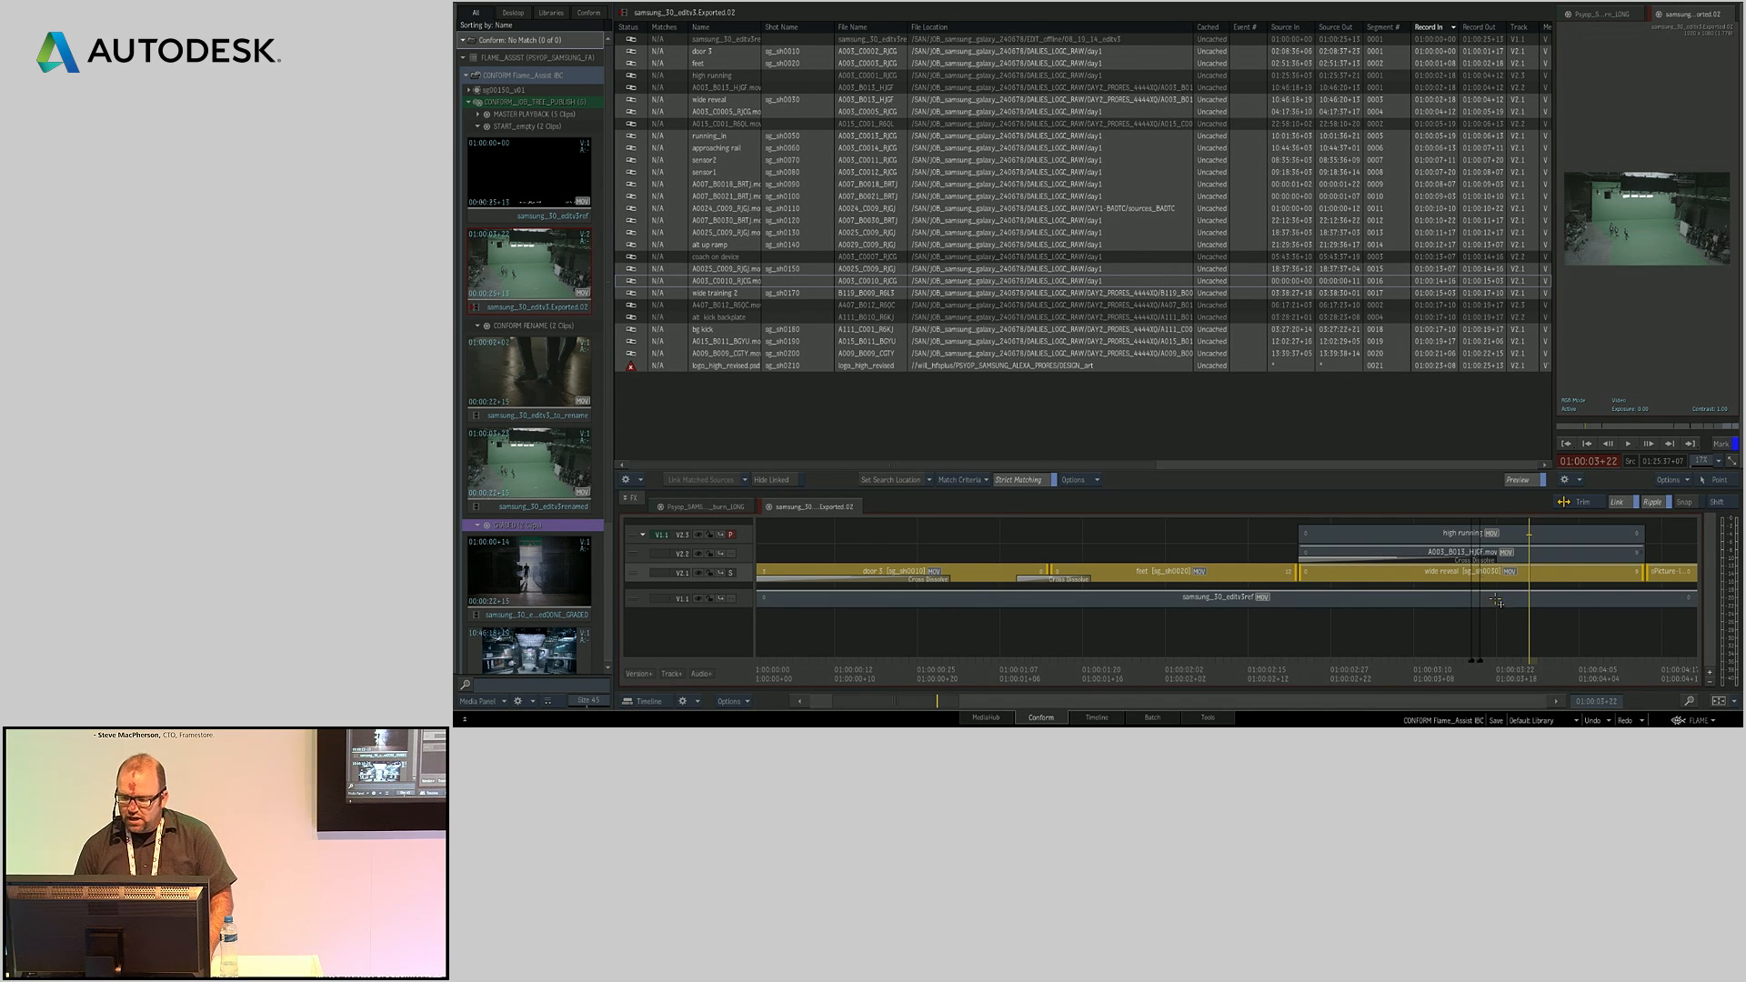
Step: Examine the stacked high running, A005_B013 and wide reveal segments in the list sorted by Record In and in the timeline
left_click(1557, 535)
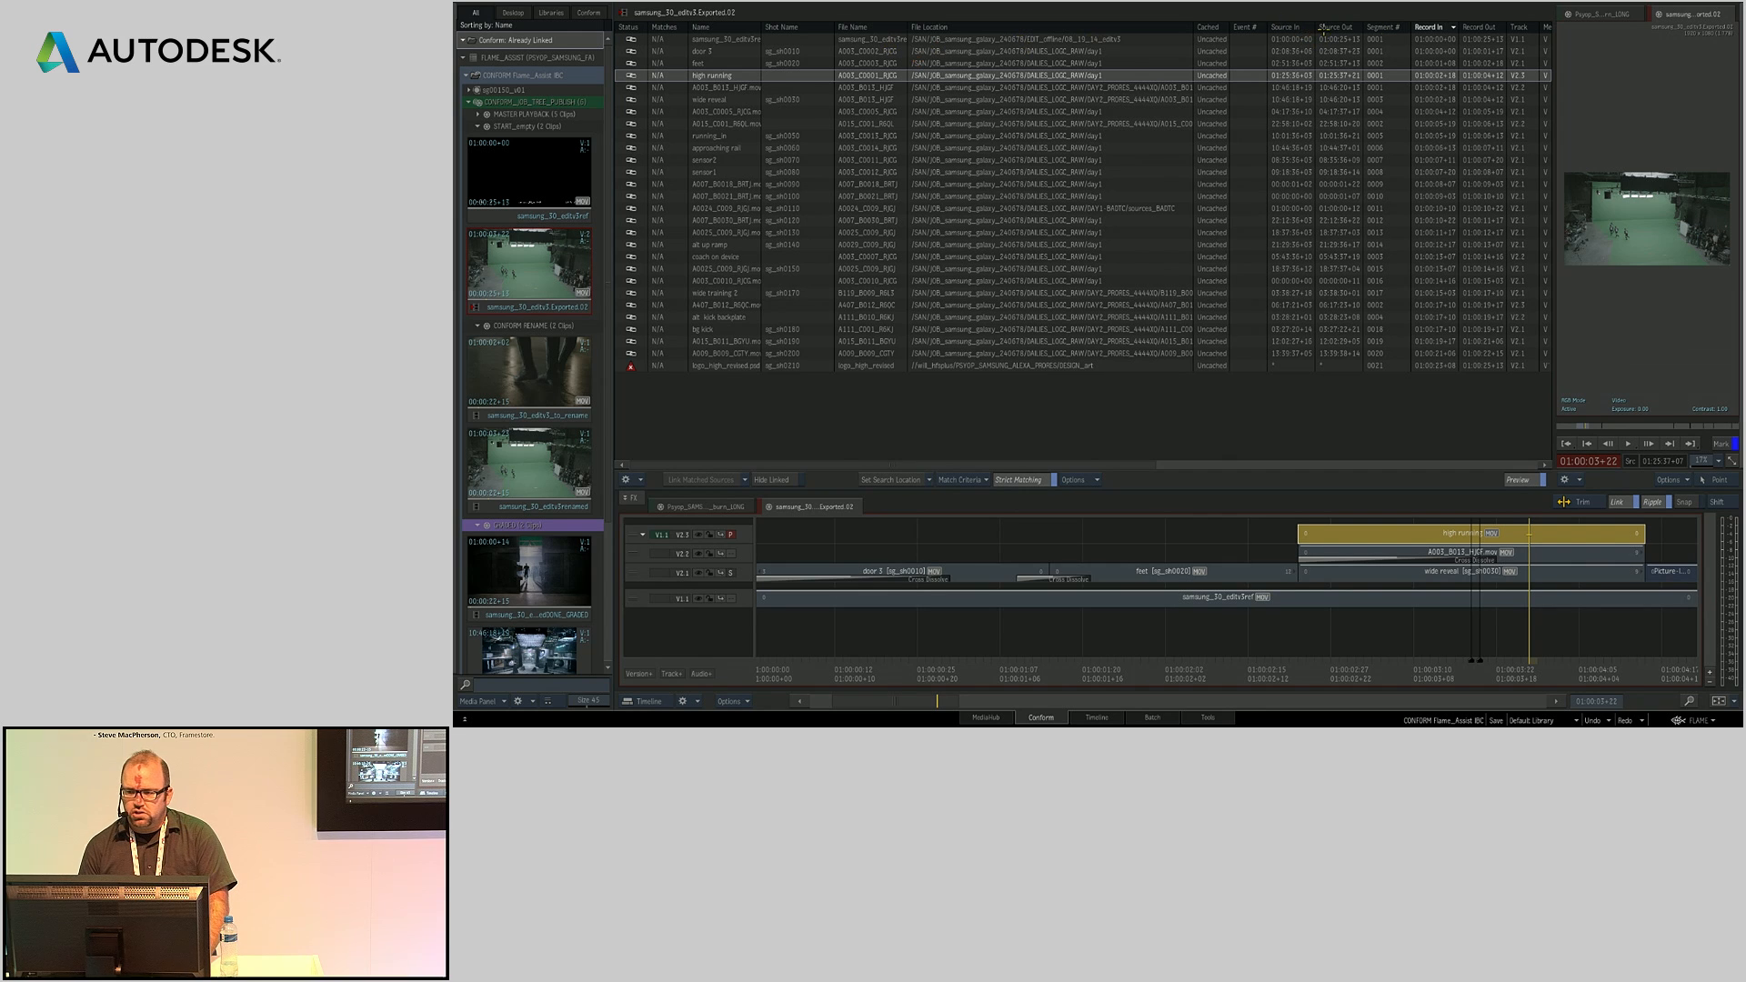
left_click(1429, 27)
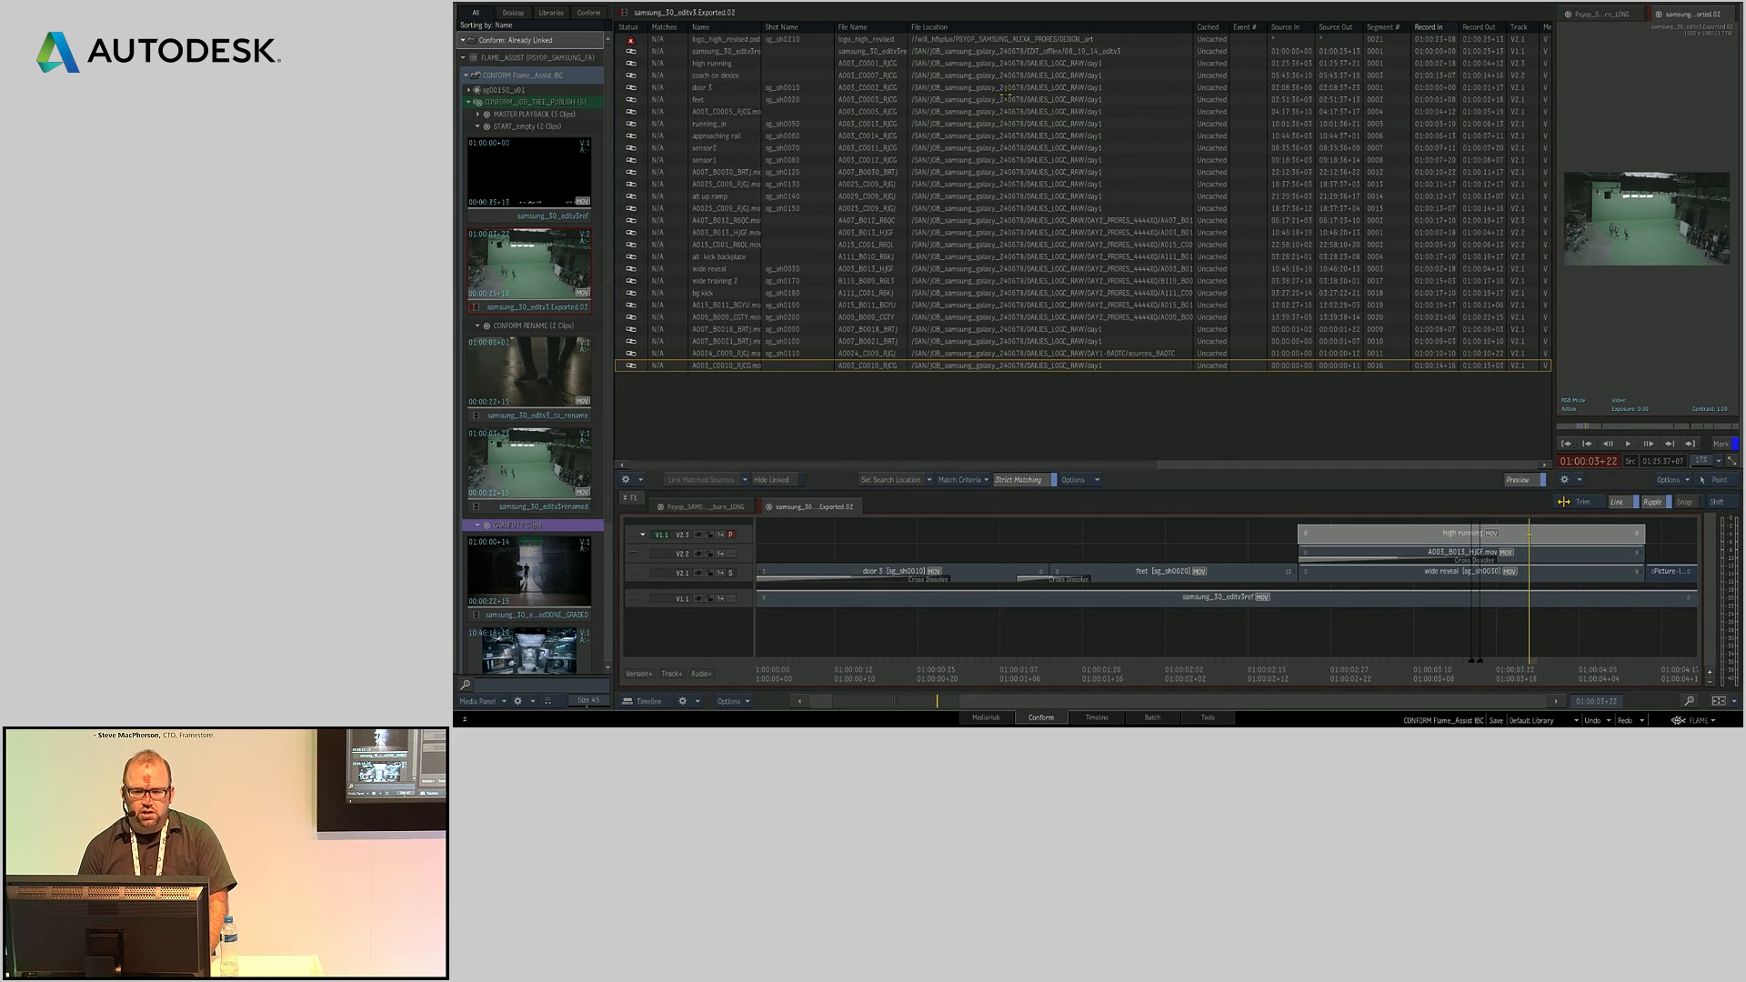
left_click(796, 40)
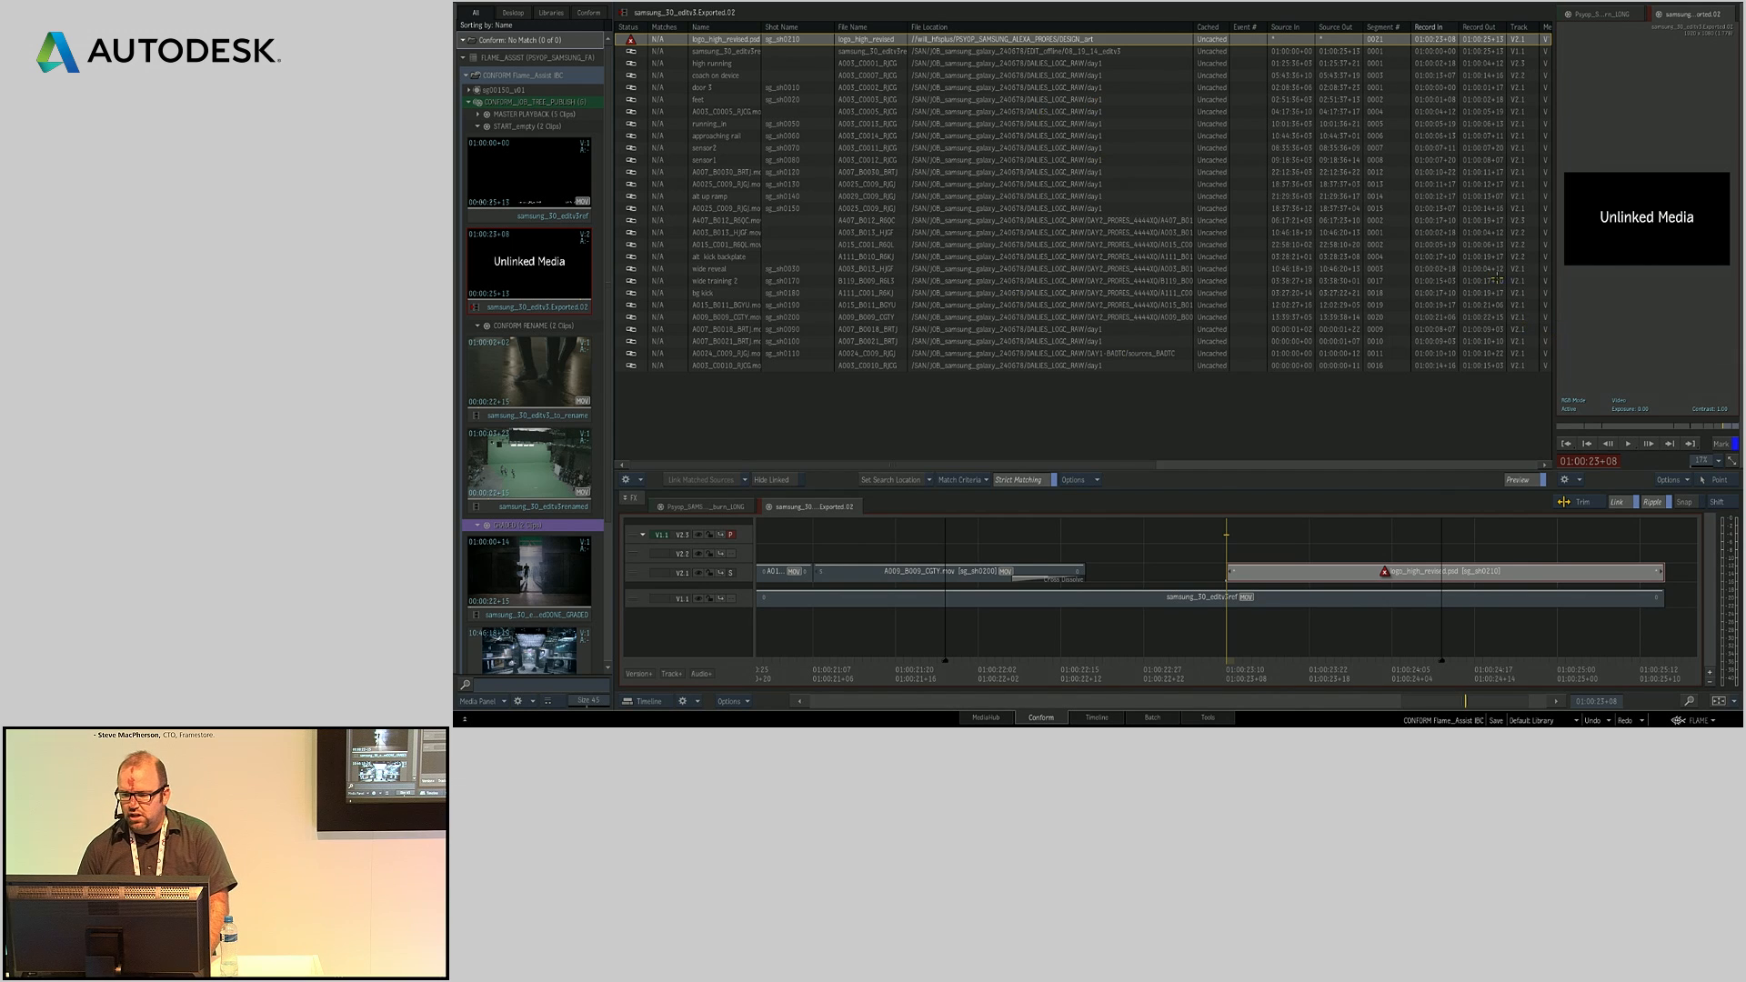
left_click(1427, 27)
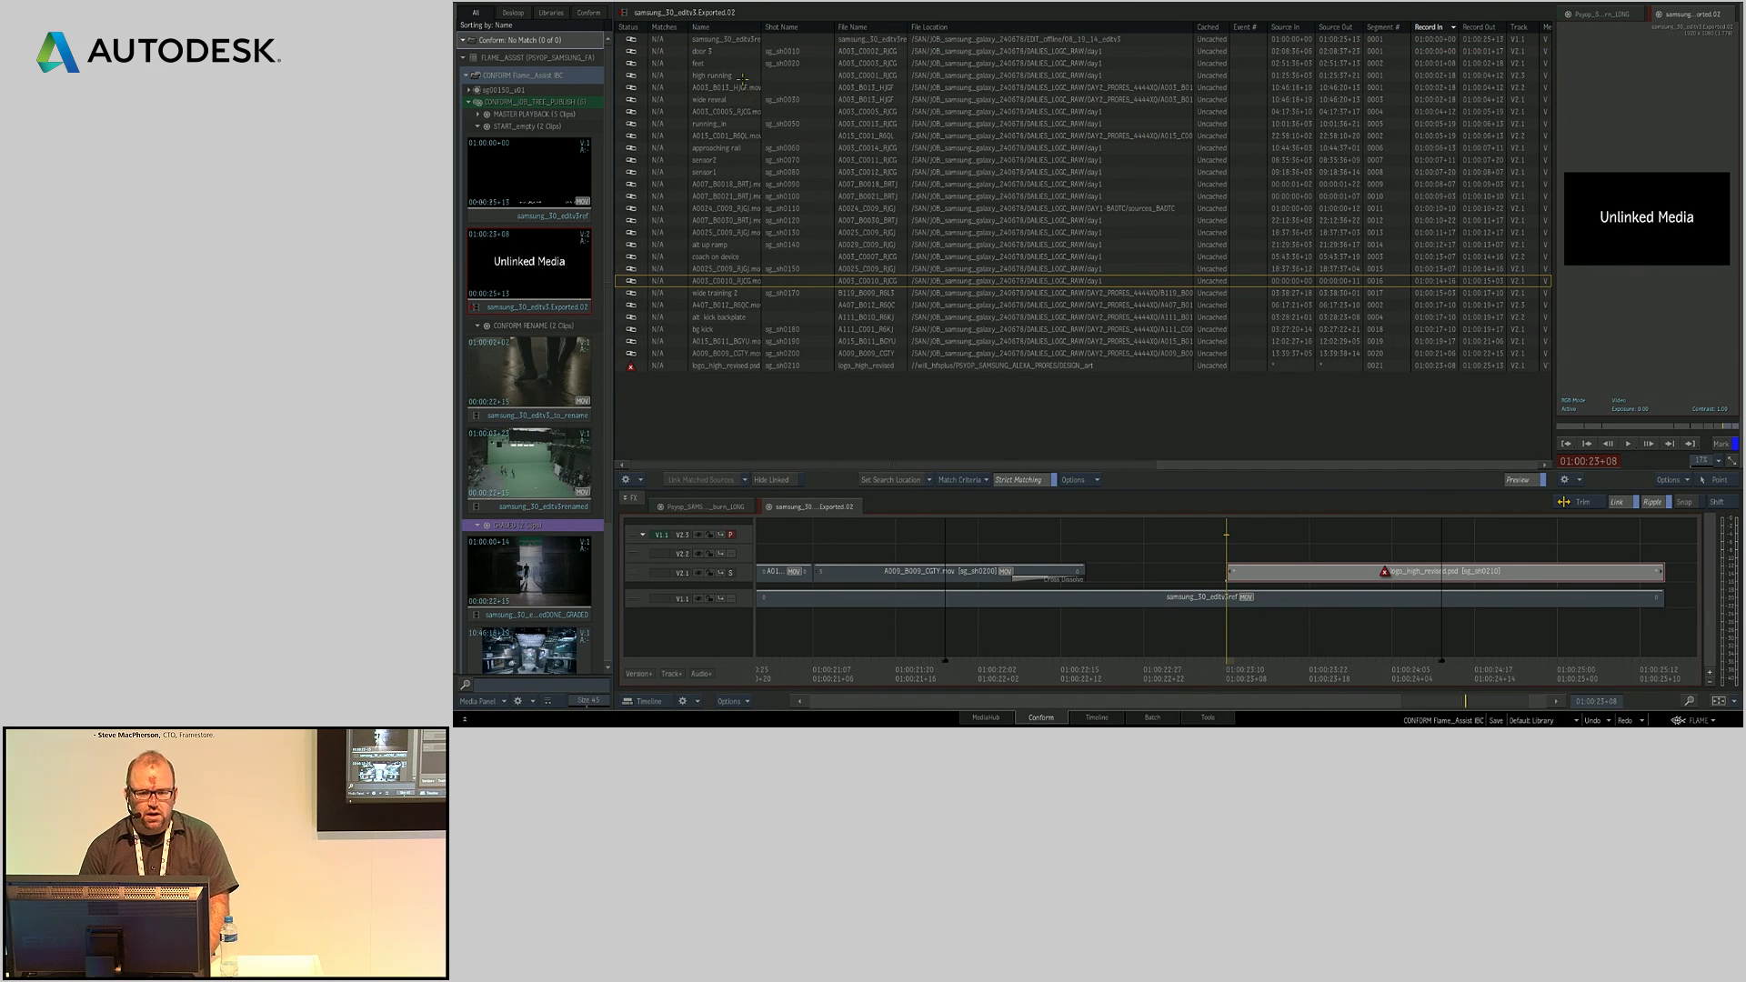
left_click(789, 64)
left_click(789, 76)
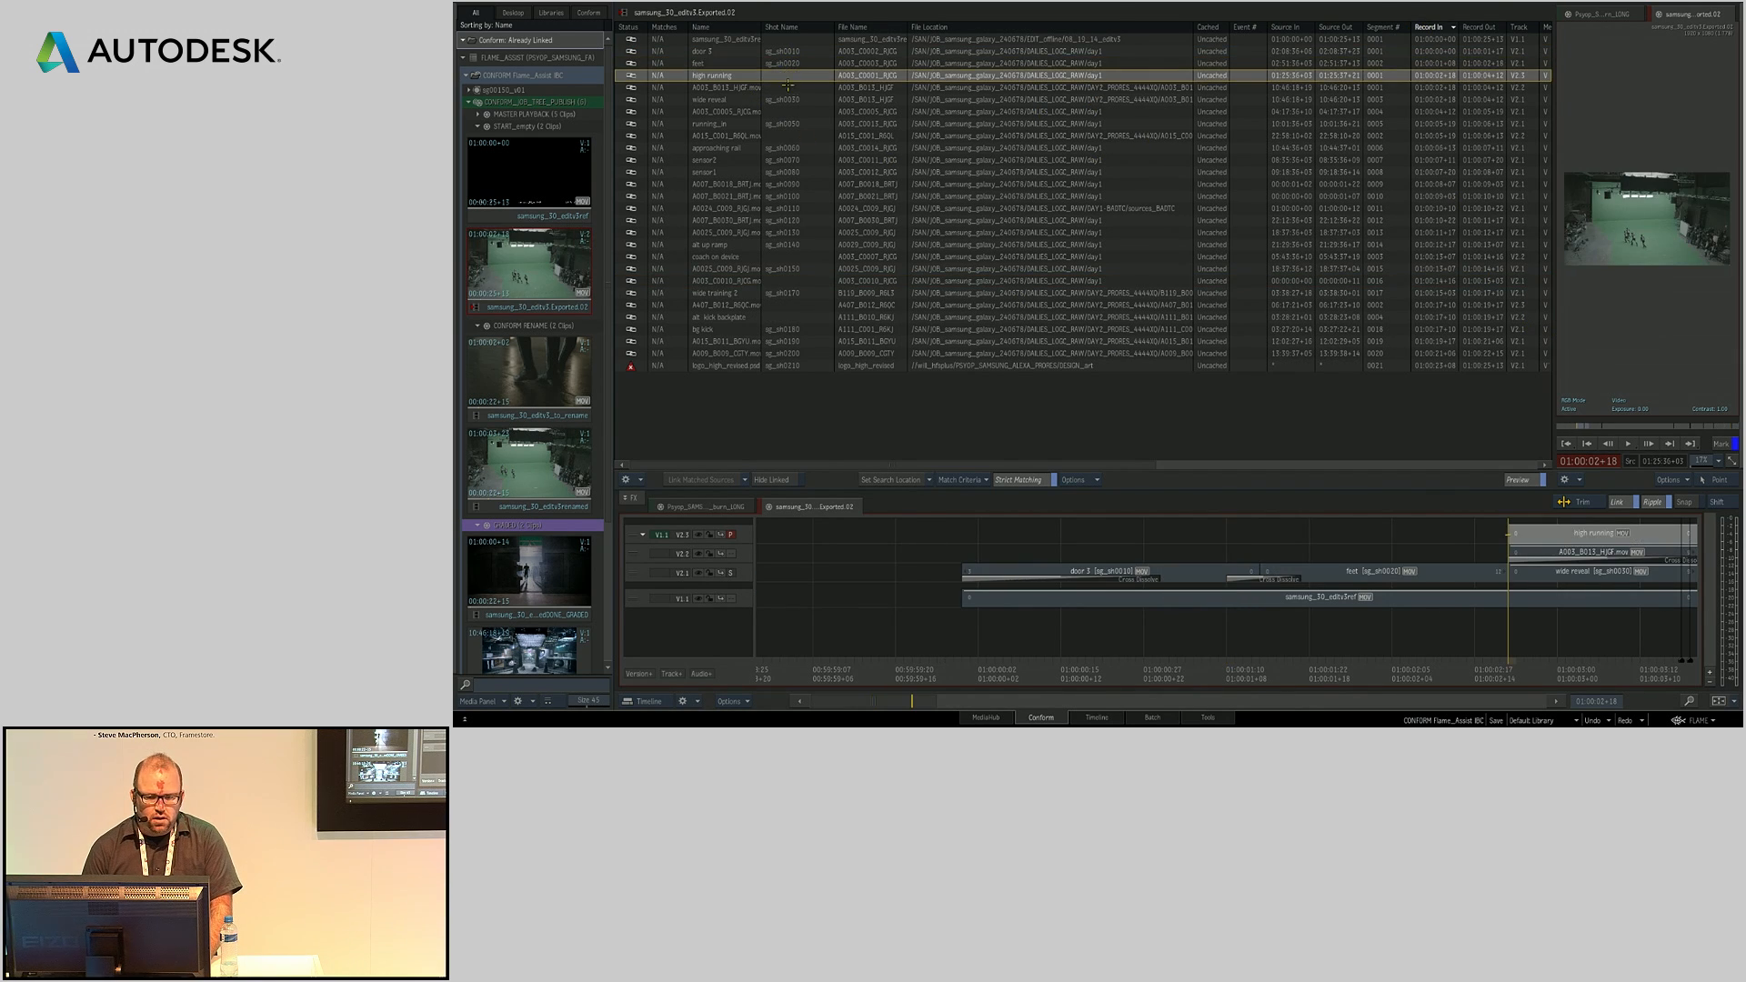
left_click(789, 87)
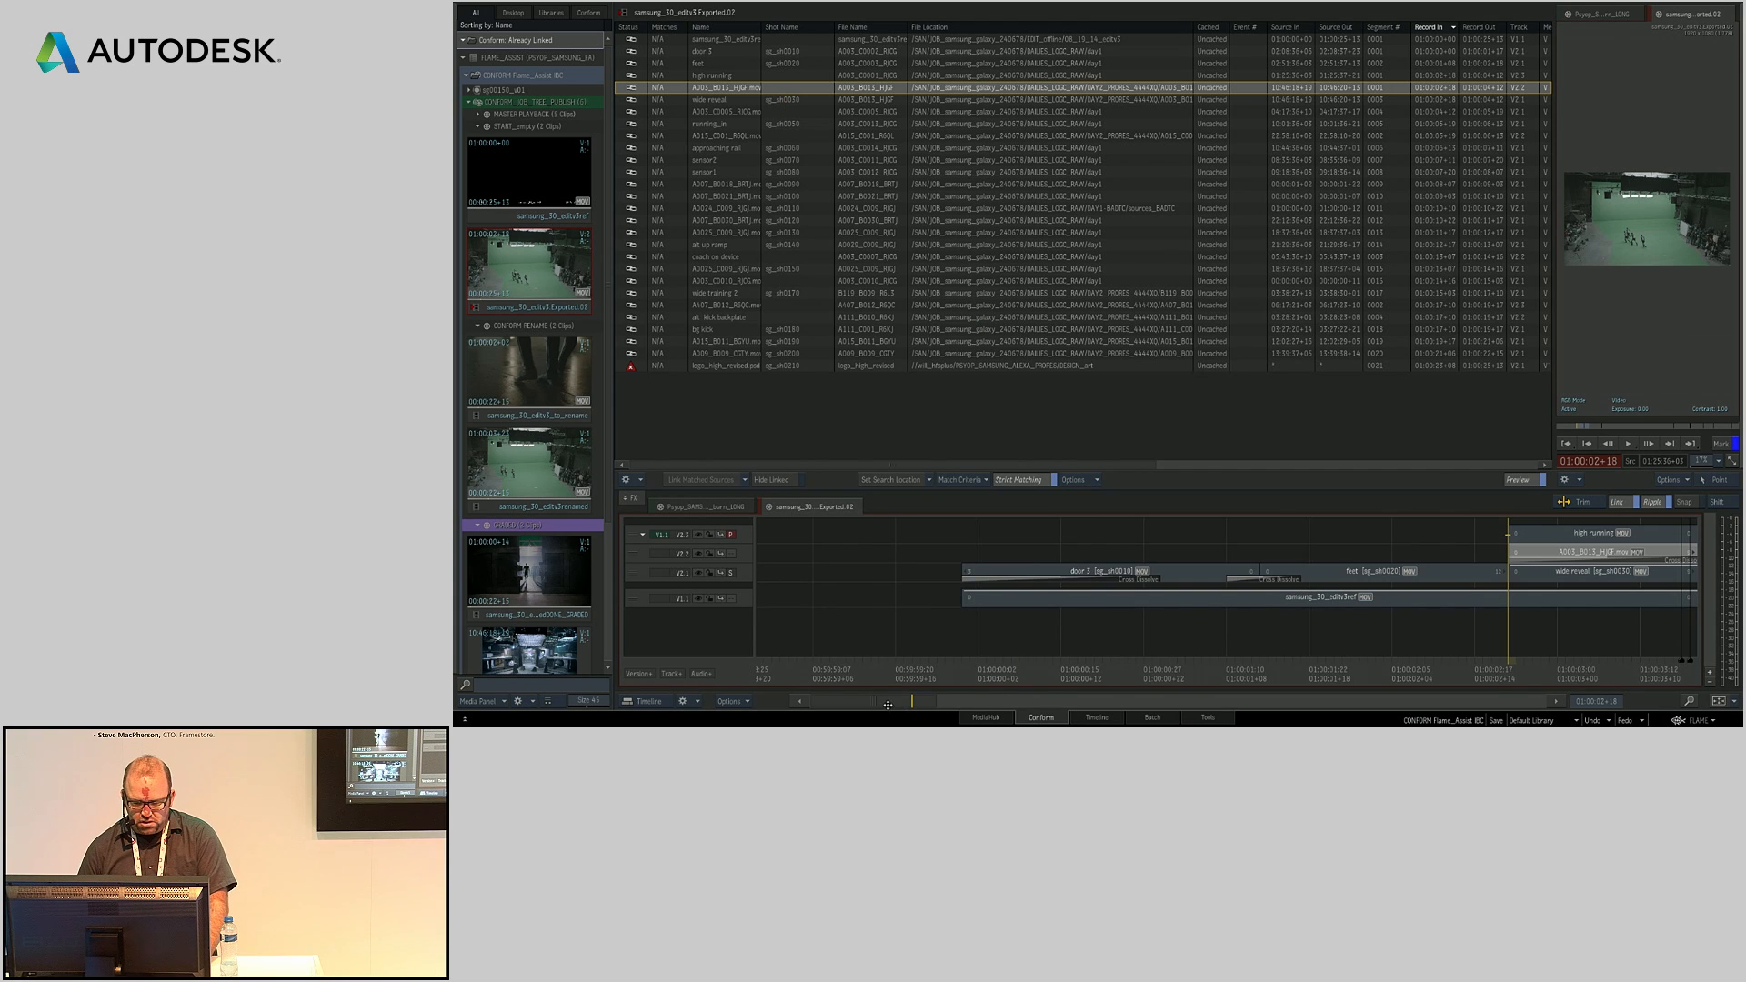
left_click(789, 77)
left_click(790, 89)
left_click(790, 100)
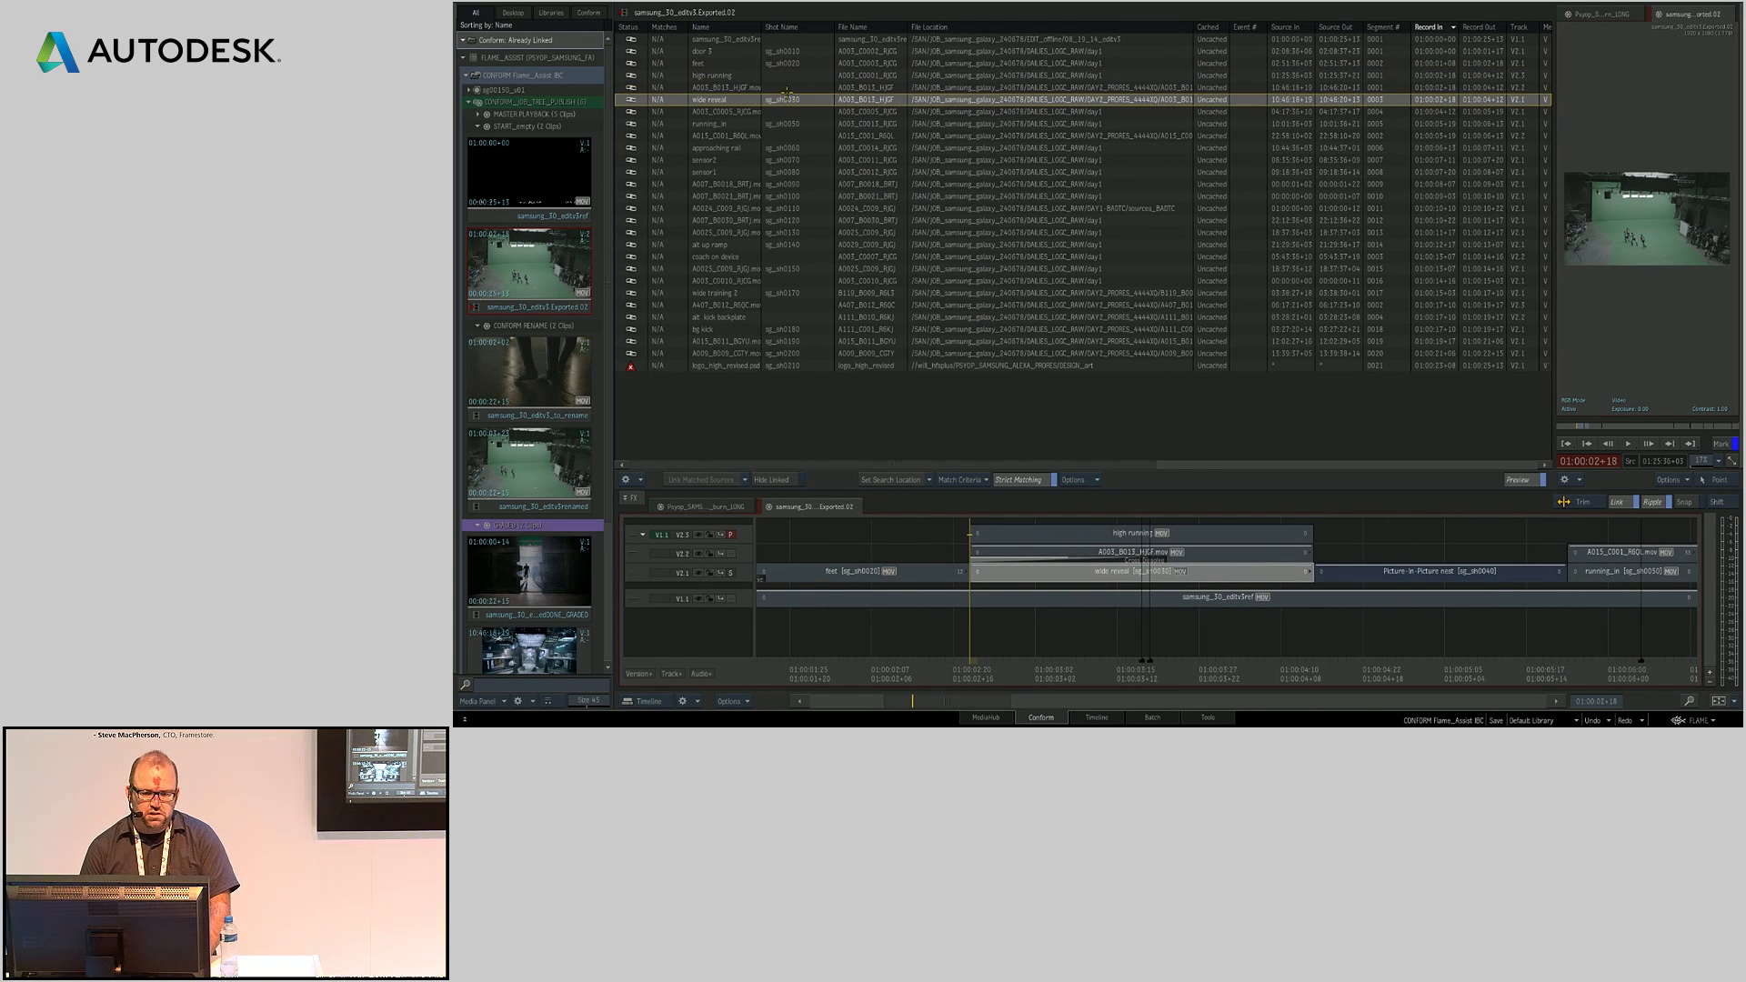
Step: Set the shot name of the high running and A005_B013 segments to sg_sh0030
left_click(787, 77)
left_click(784, 89, "ctrl")
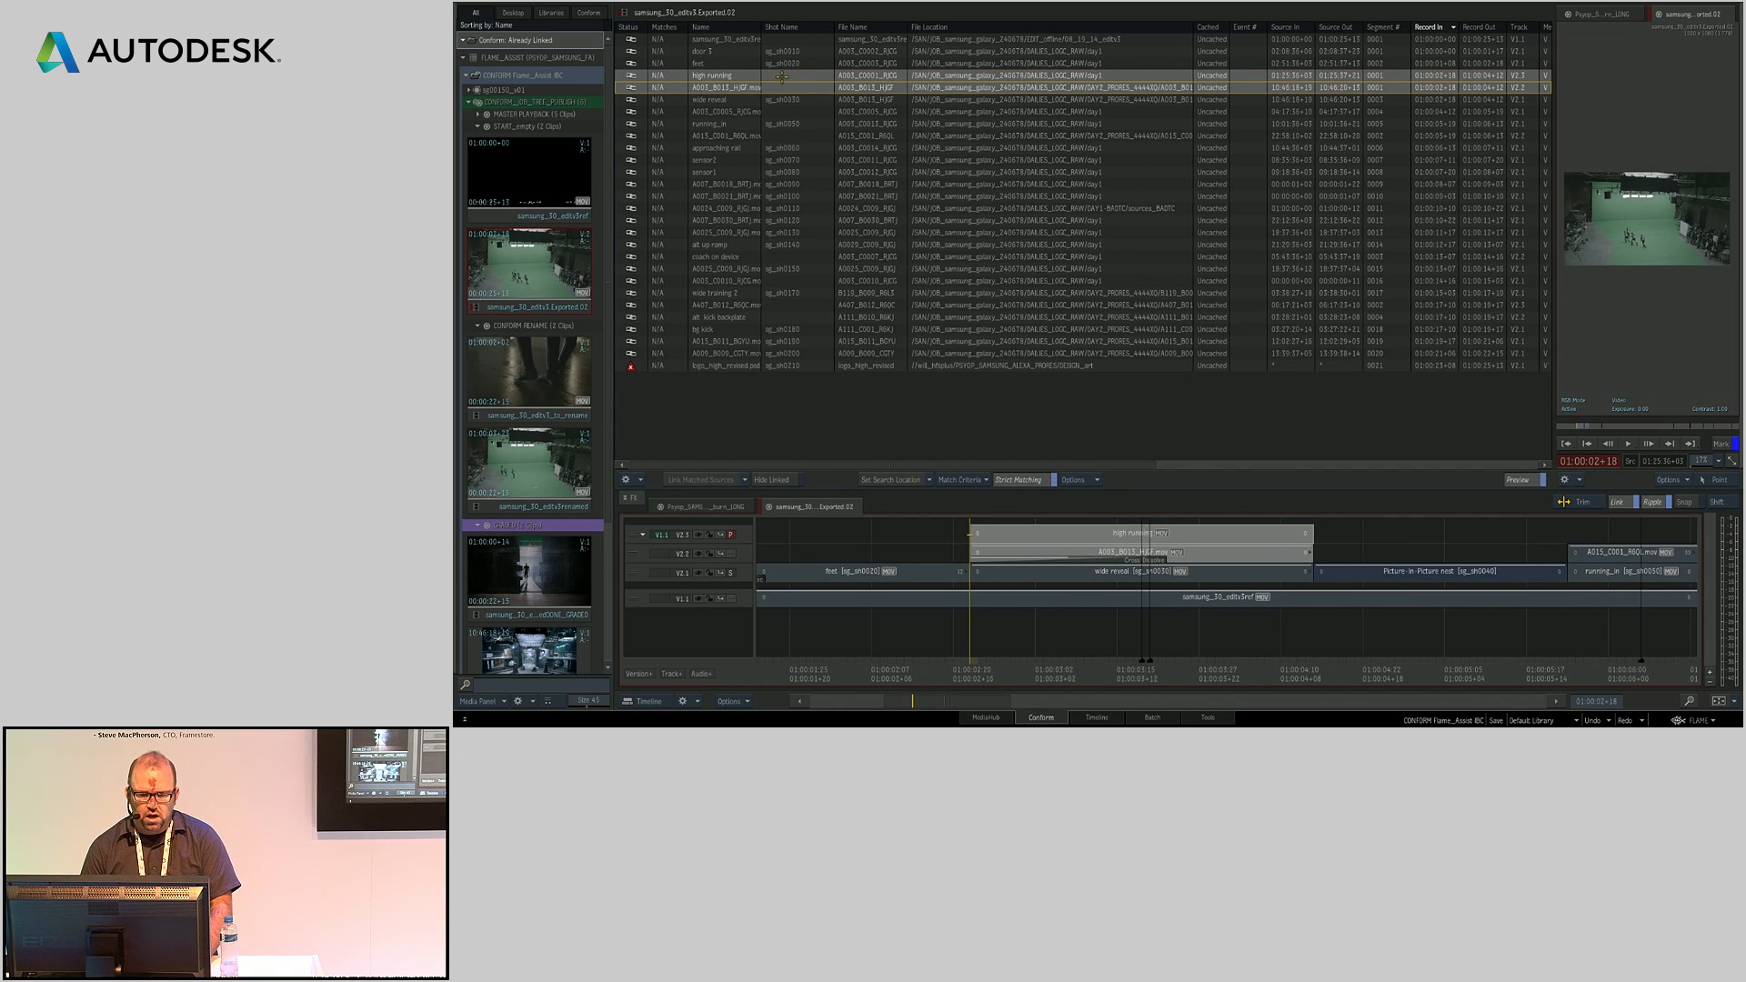
double_click(779, 75)
type("sg_sh")
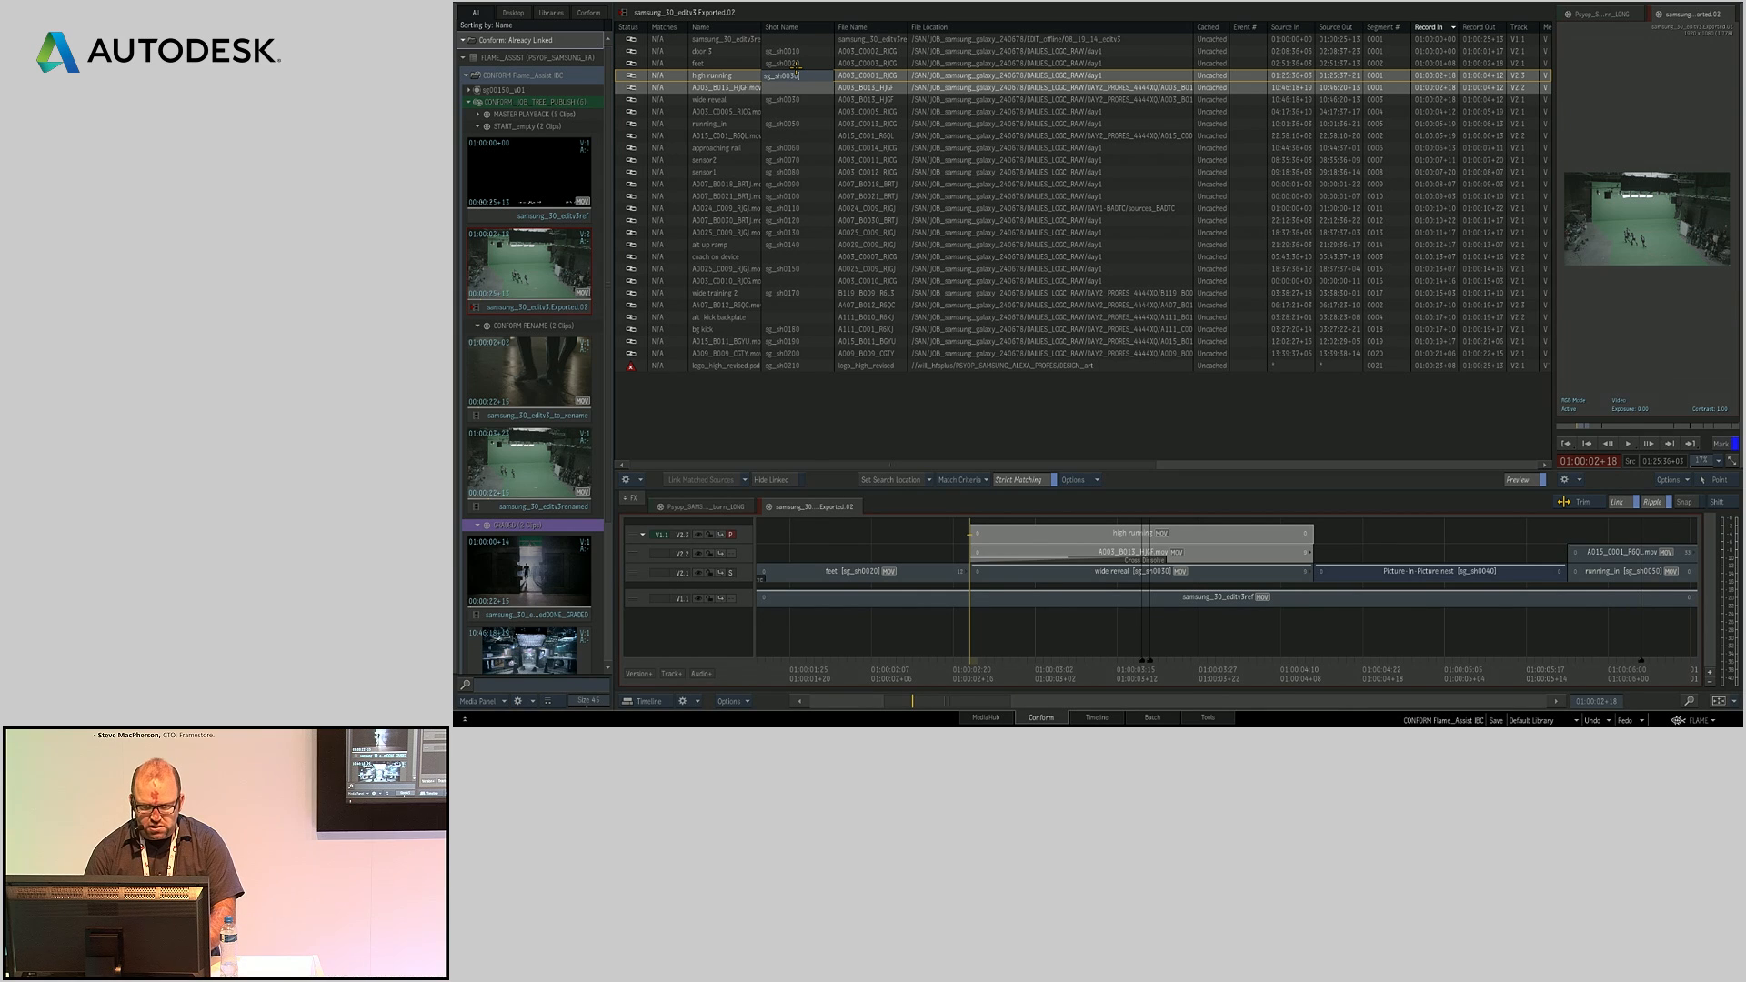
type("0030")
key("Return")
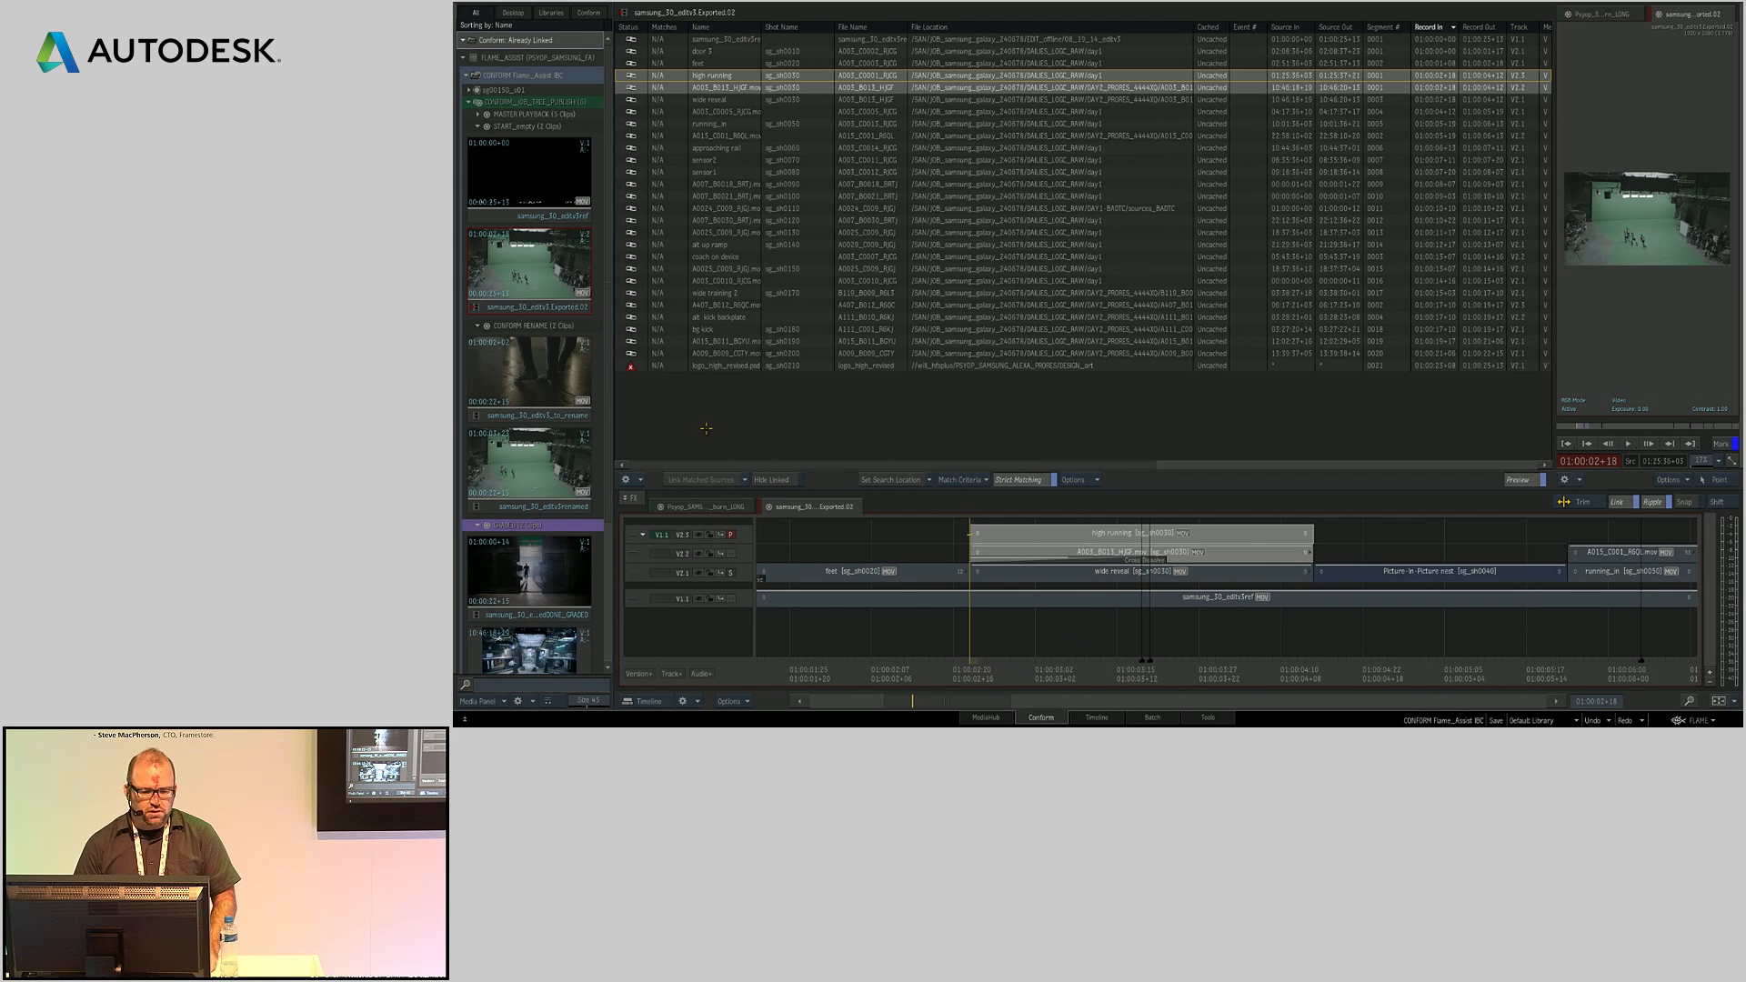
Step: Open the samsung_30_editv3_to_rename sequence and widen the track headers to show the track names
right_click(541, 377)
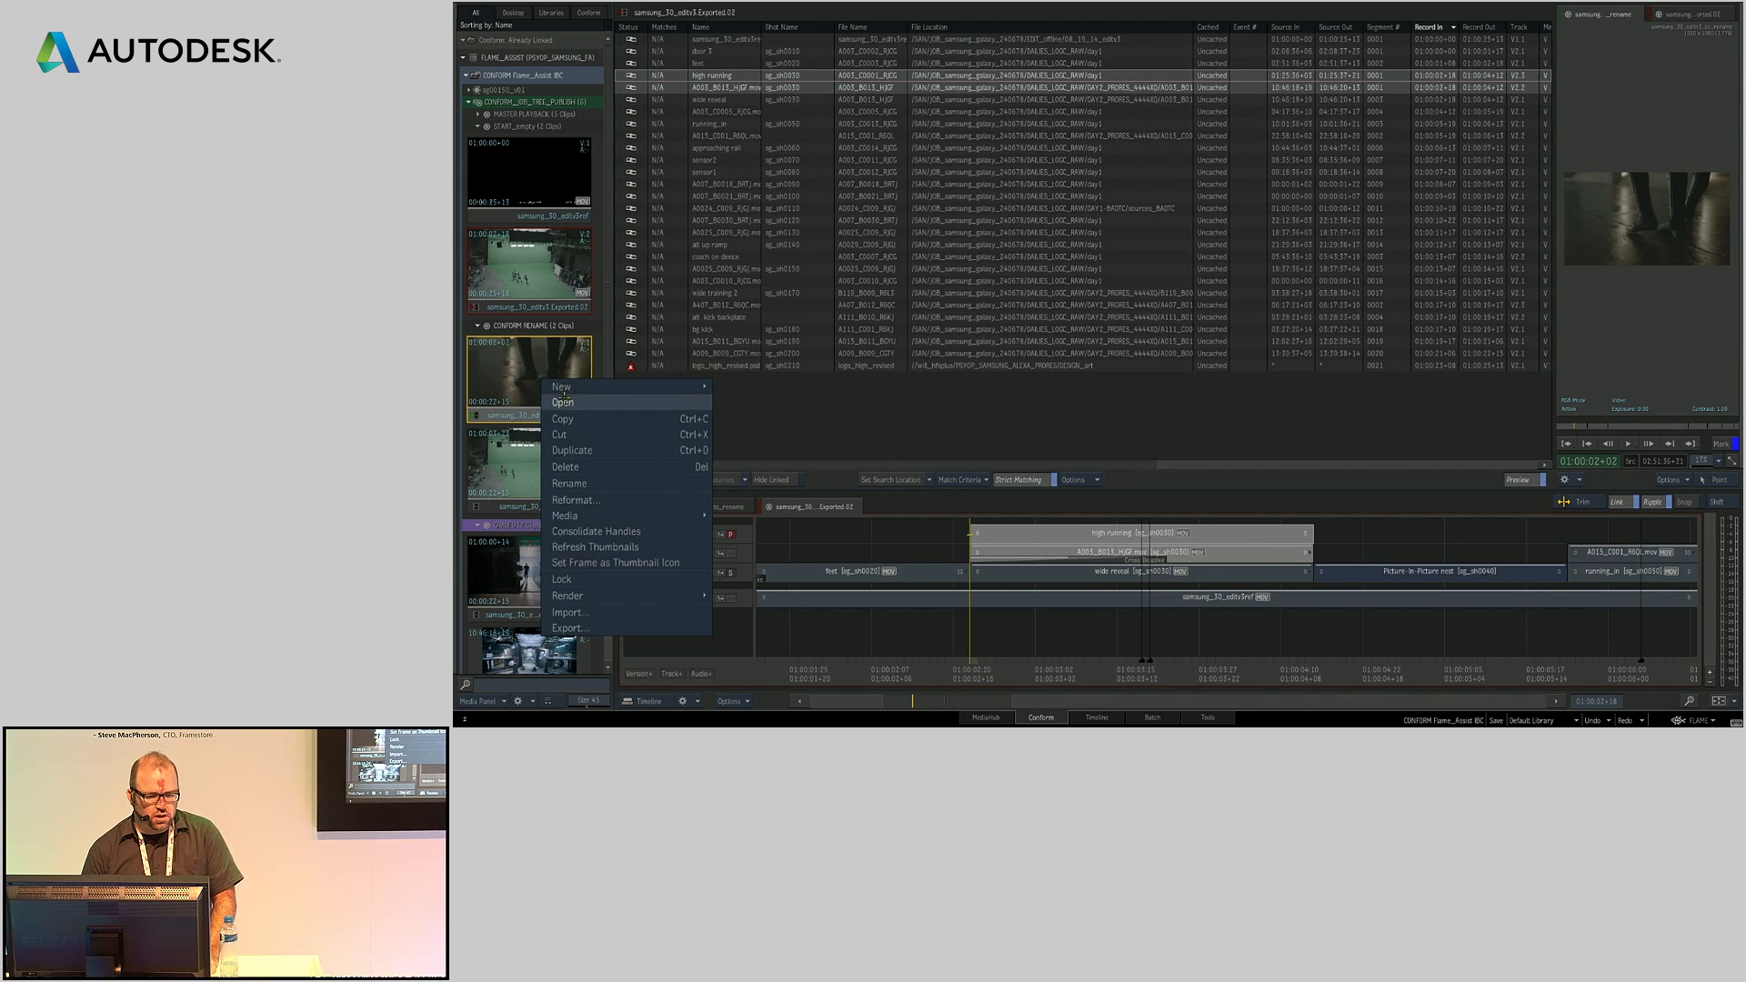
left_click(564, 400)
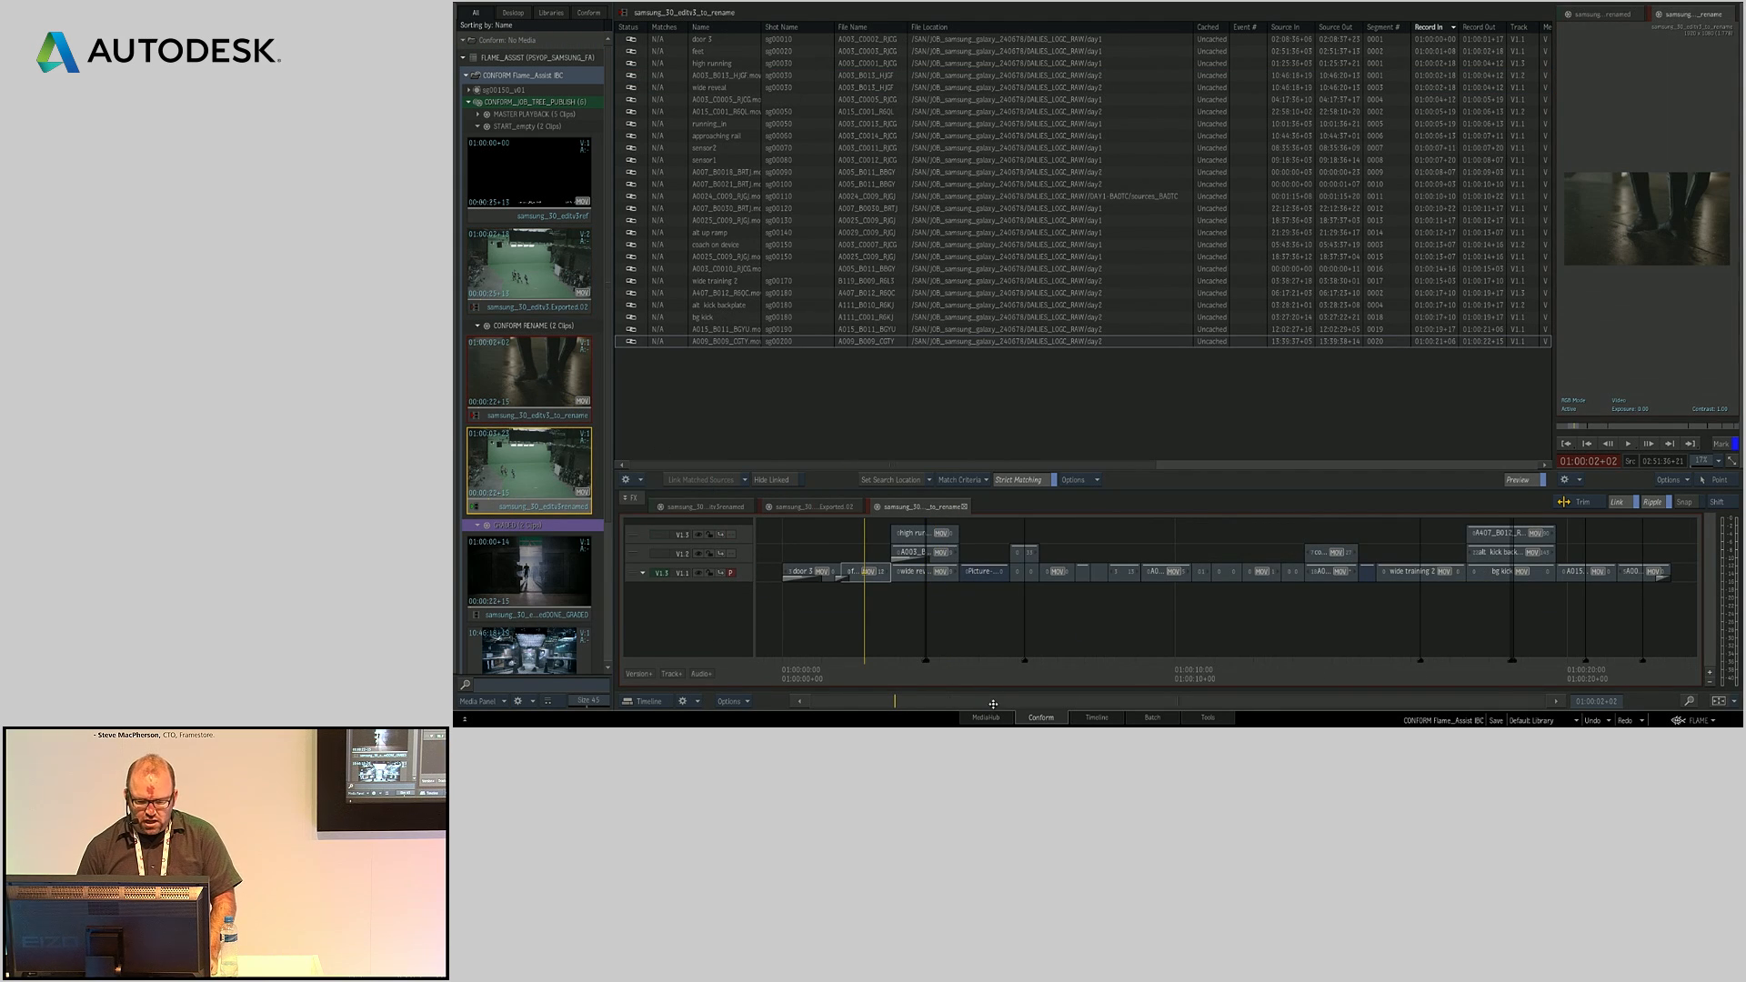
scroll(870, 552, "up", 5)
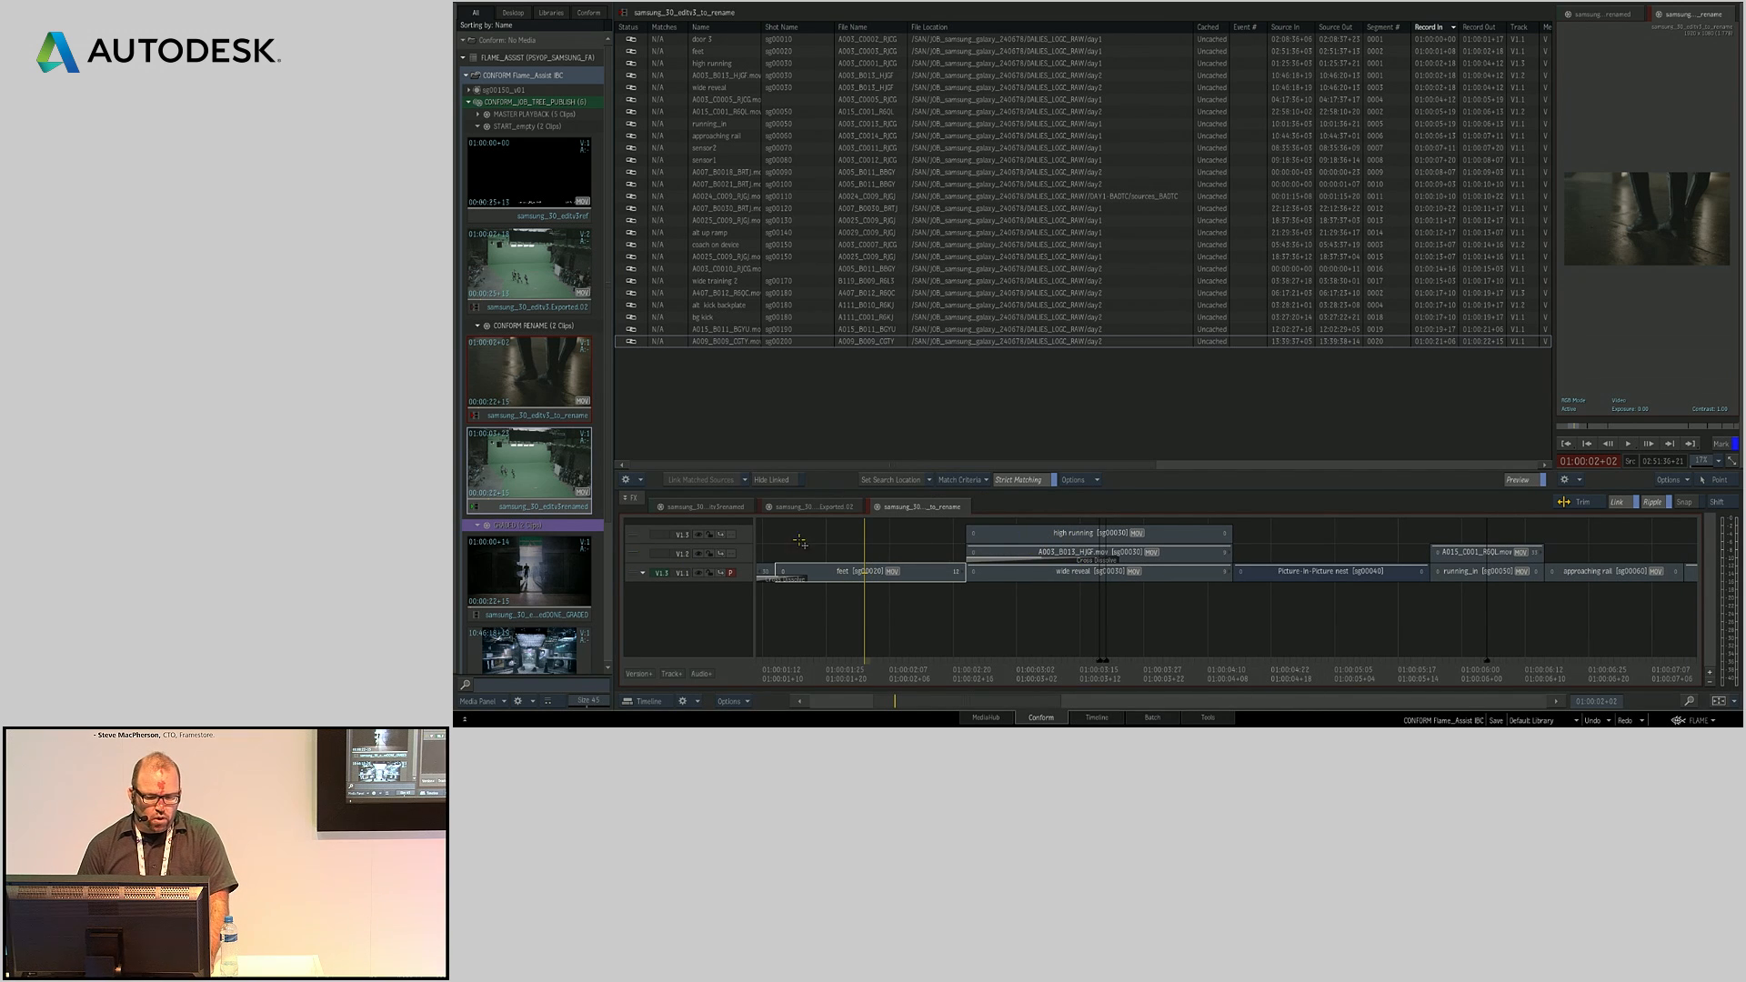
left_click_drag(755, 548, 835, 547)
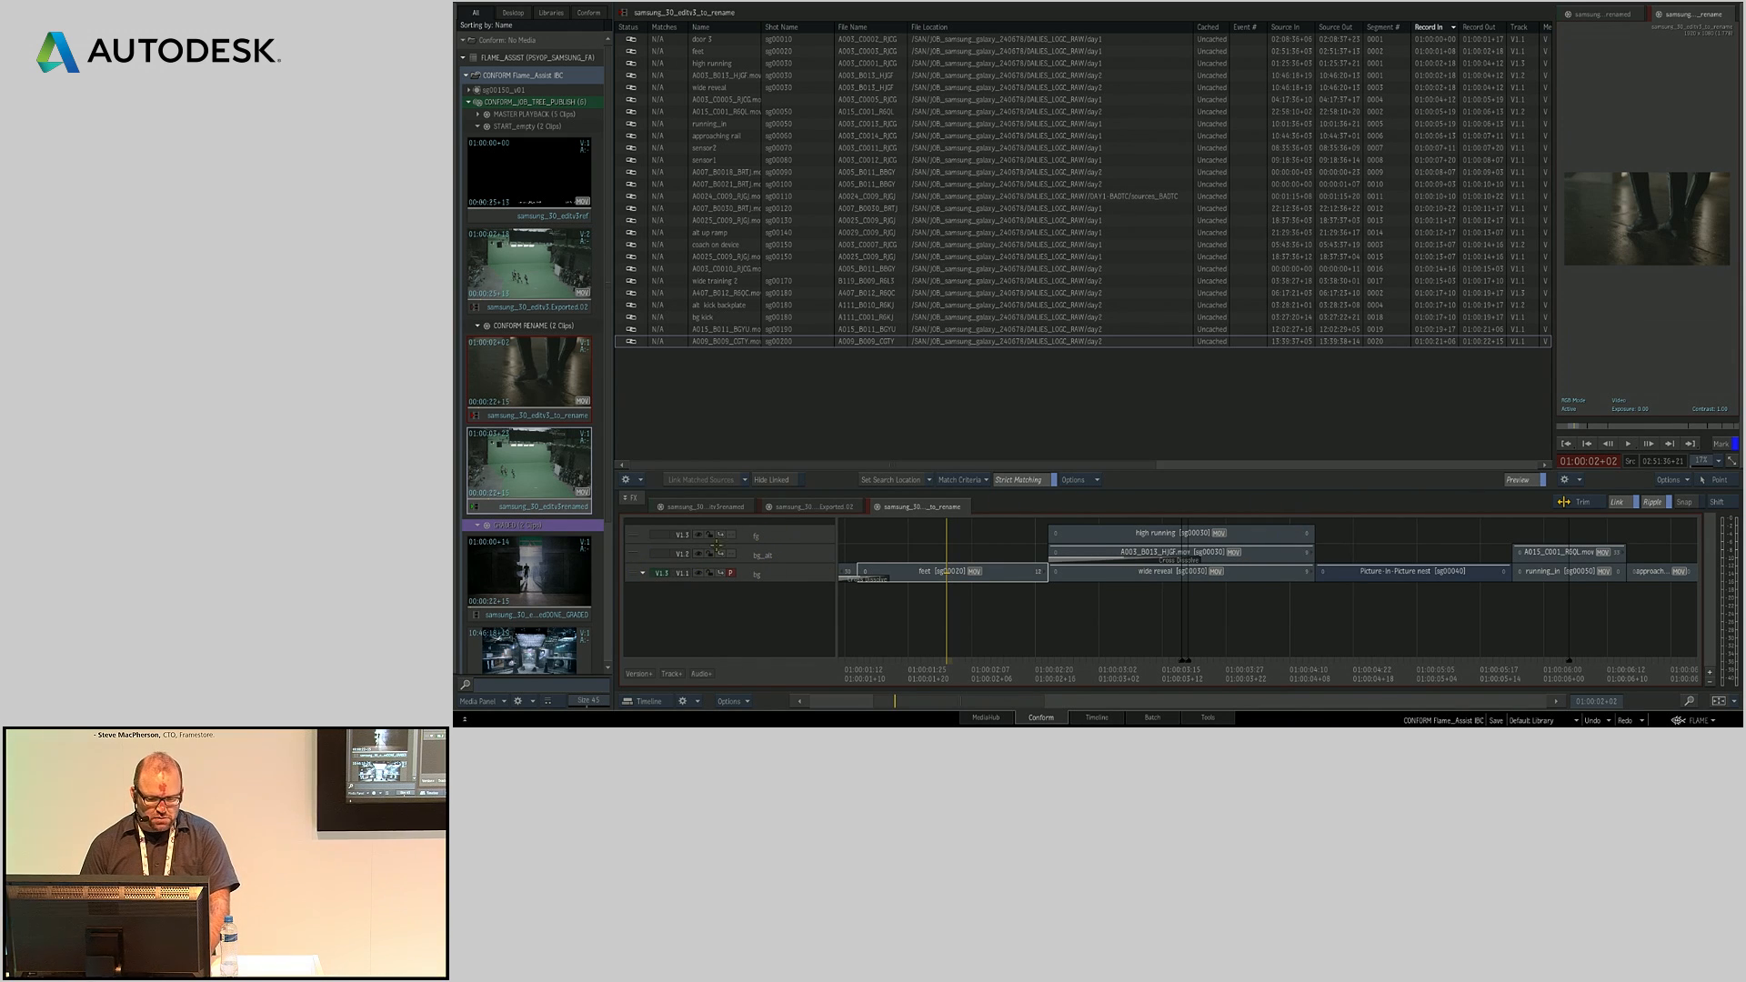
Step: Rename all segments on the bg, bg_alt and fg tracks with the dynamic pattern <shot name>_<track name>
left_click(632, 575)
left_click(633, 555, "ctrl")
left_click(632, 536, "ctrl")
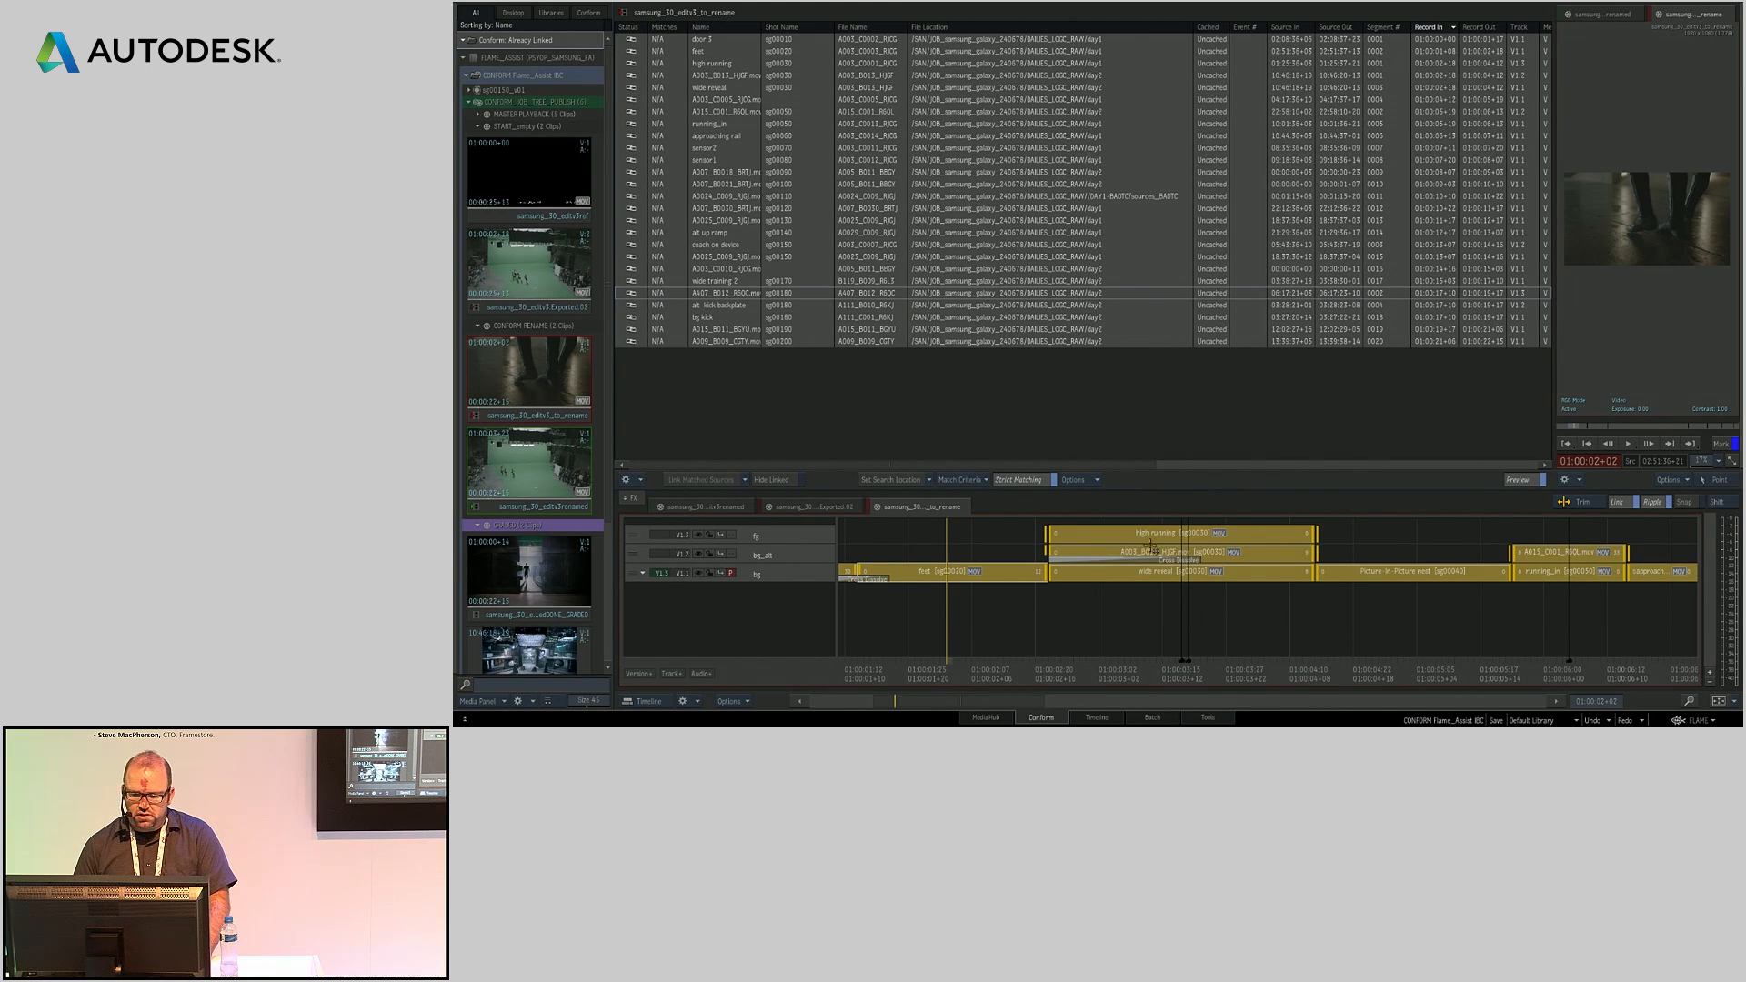
right_click(1150, 541)
left_click(1179, 542)
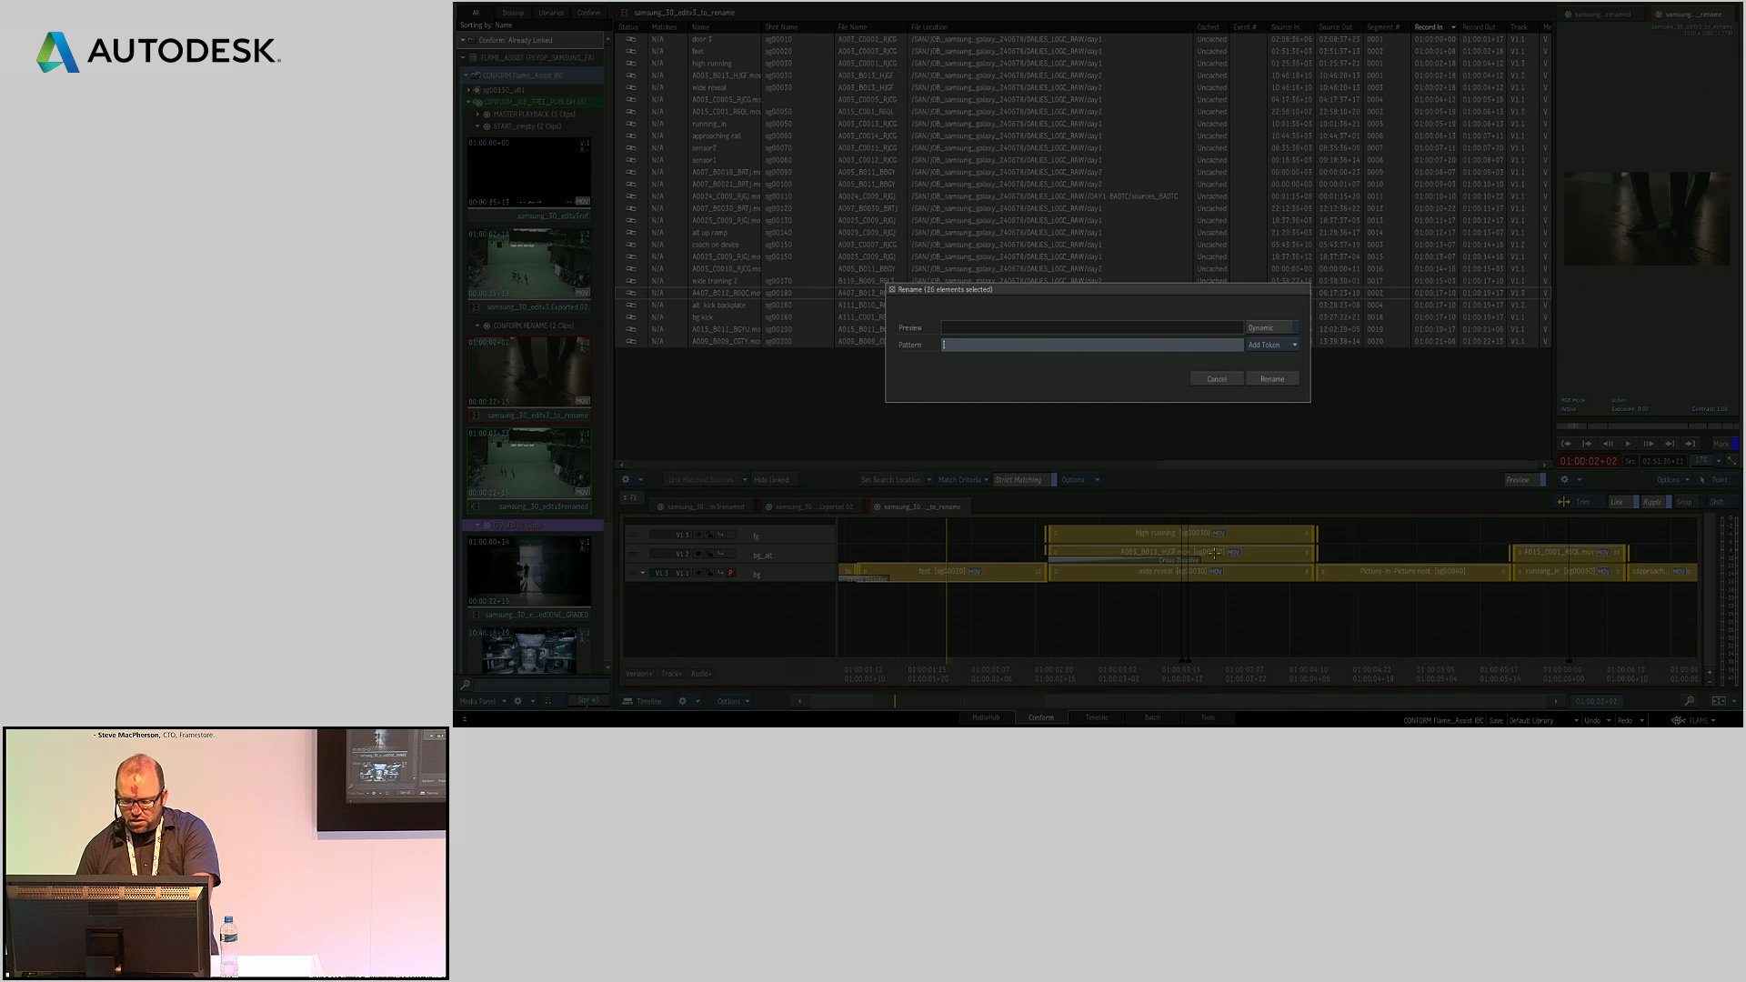
left_click(1272, 344)
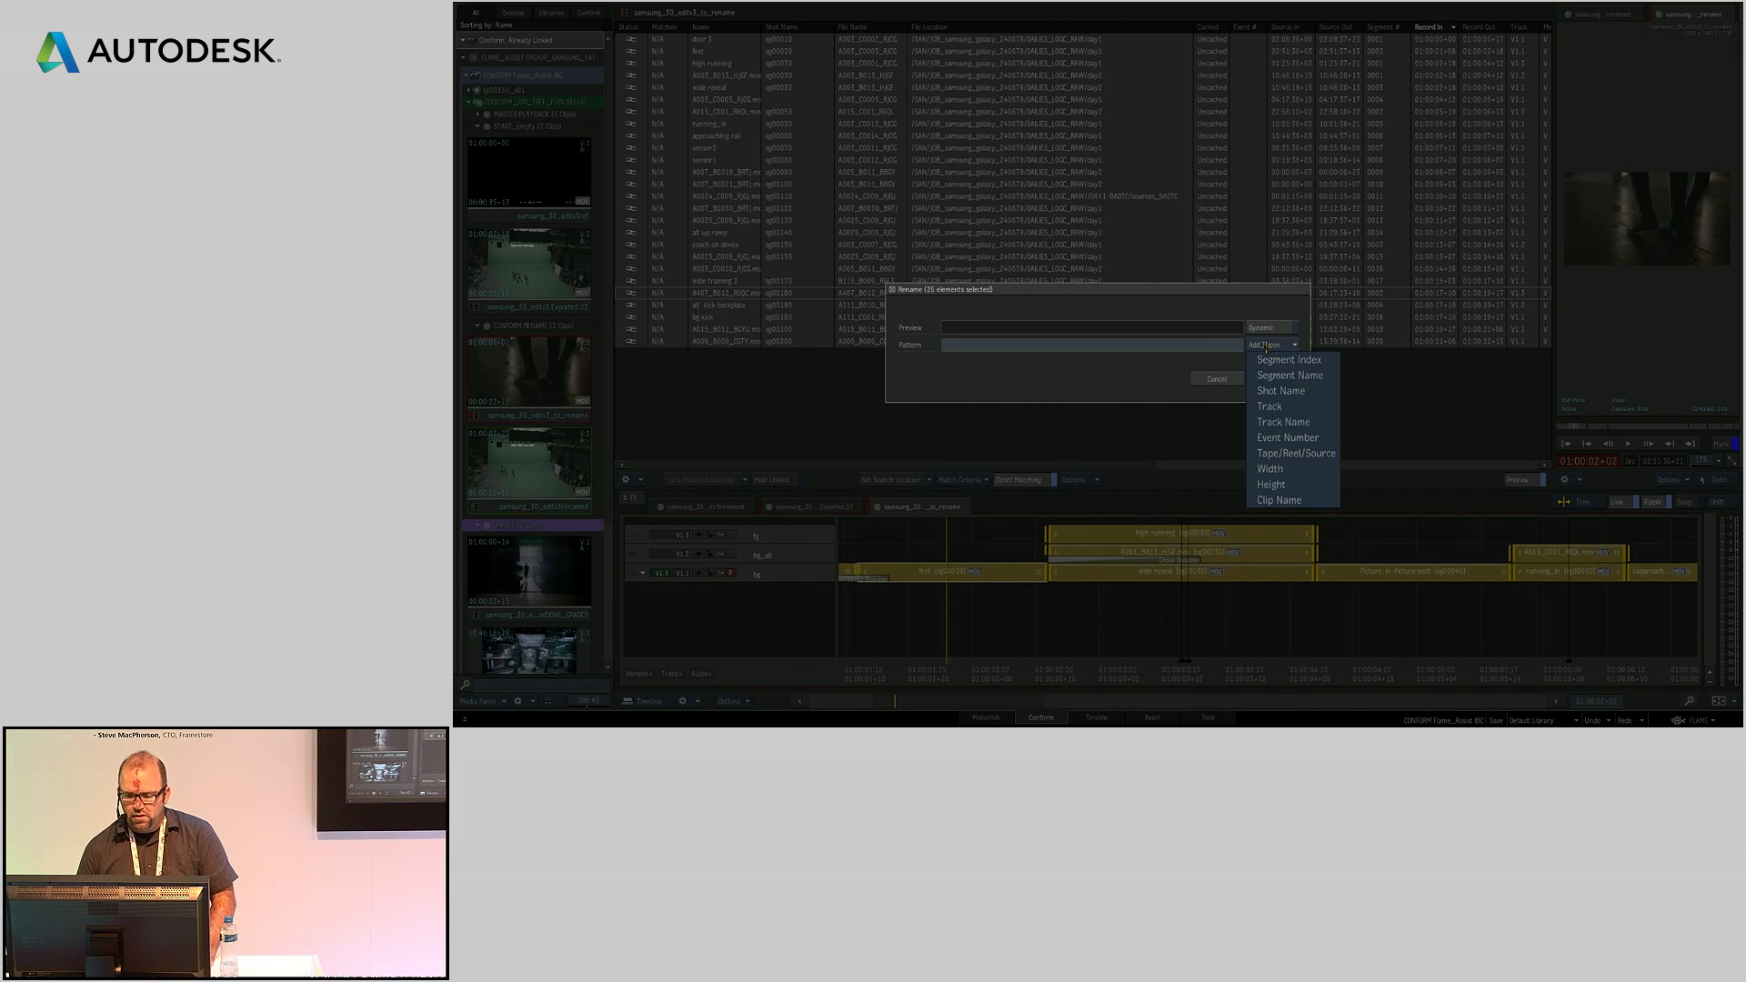
left_click(1282, 394)
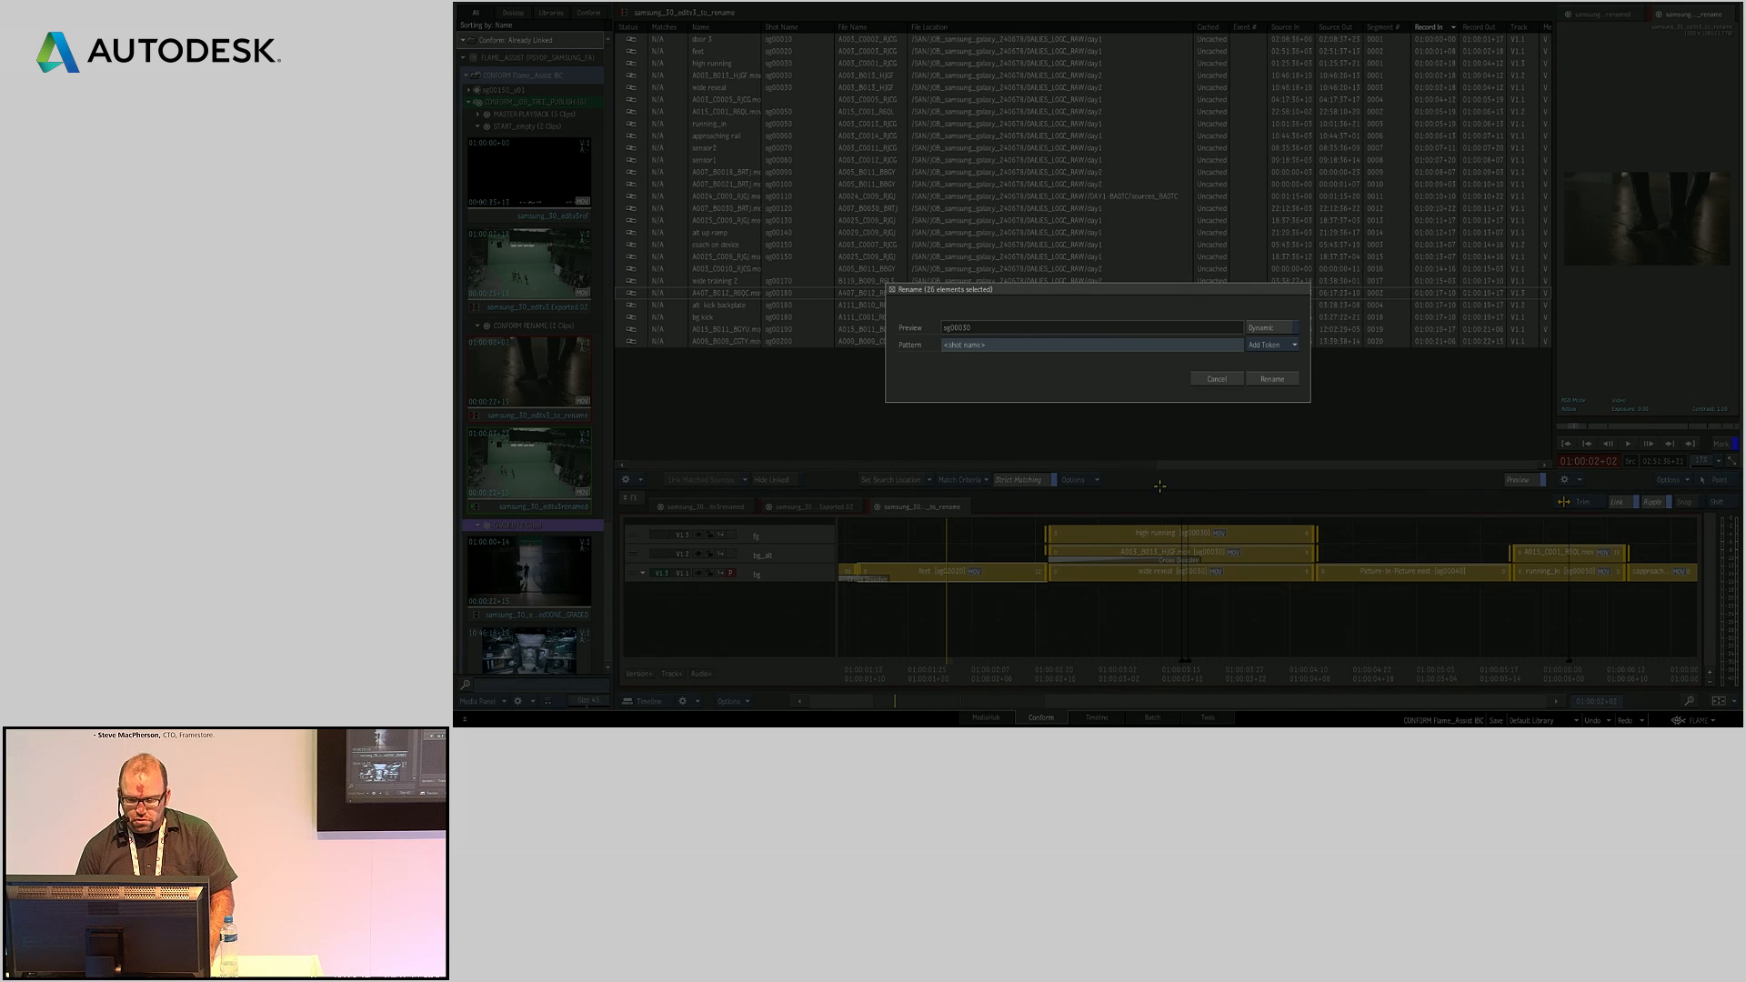
left_click(1015, 347)
type("_")
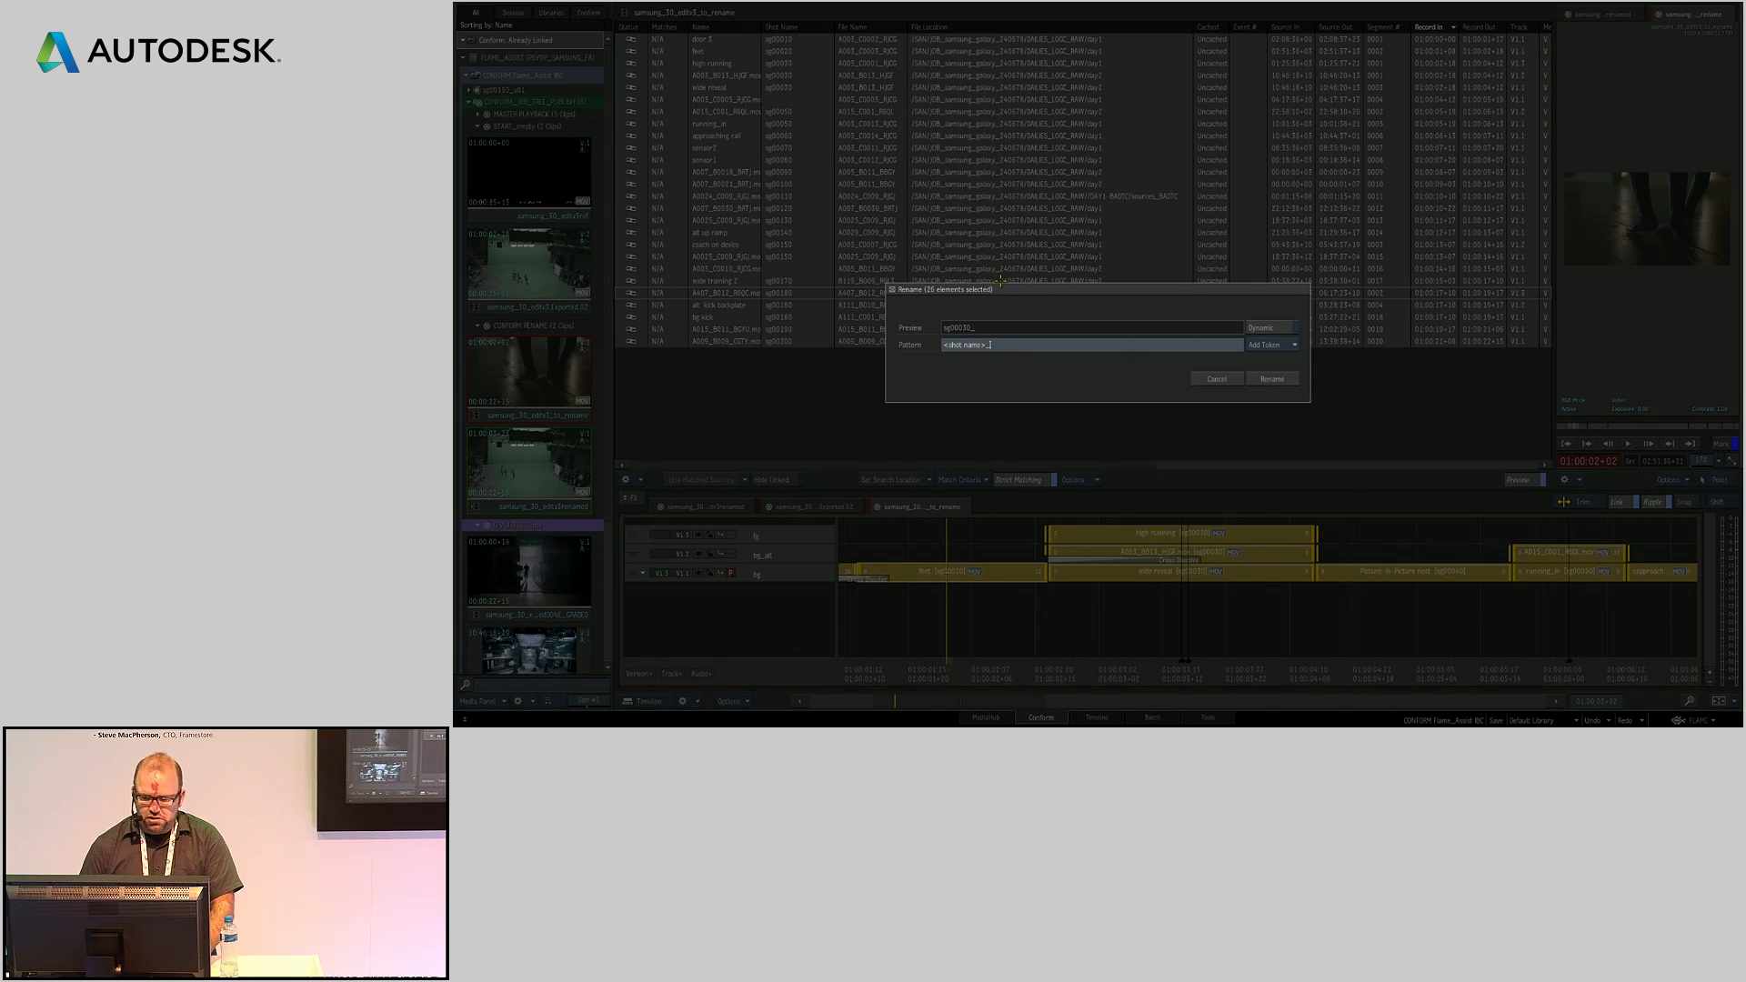
left_click(1250, 348)
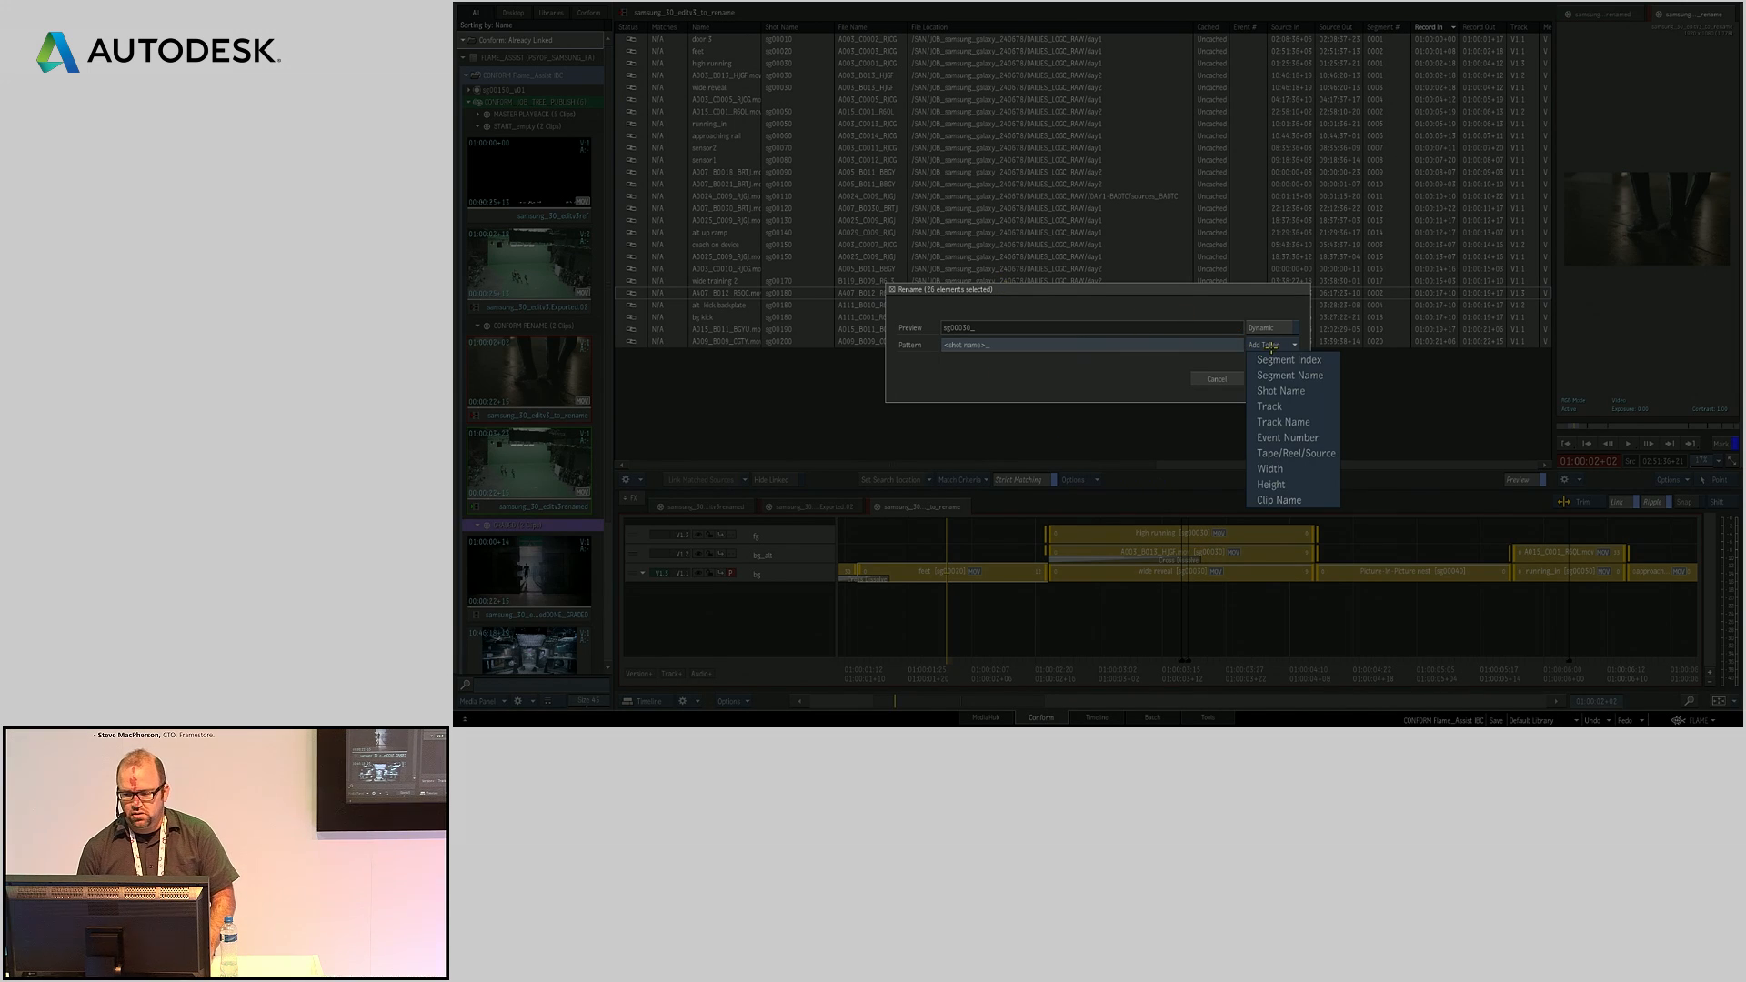
left_click(1273, 421)
left_click(1271, 380)
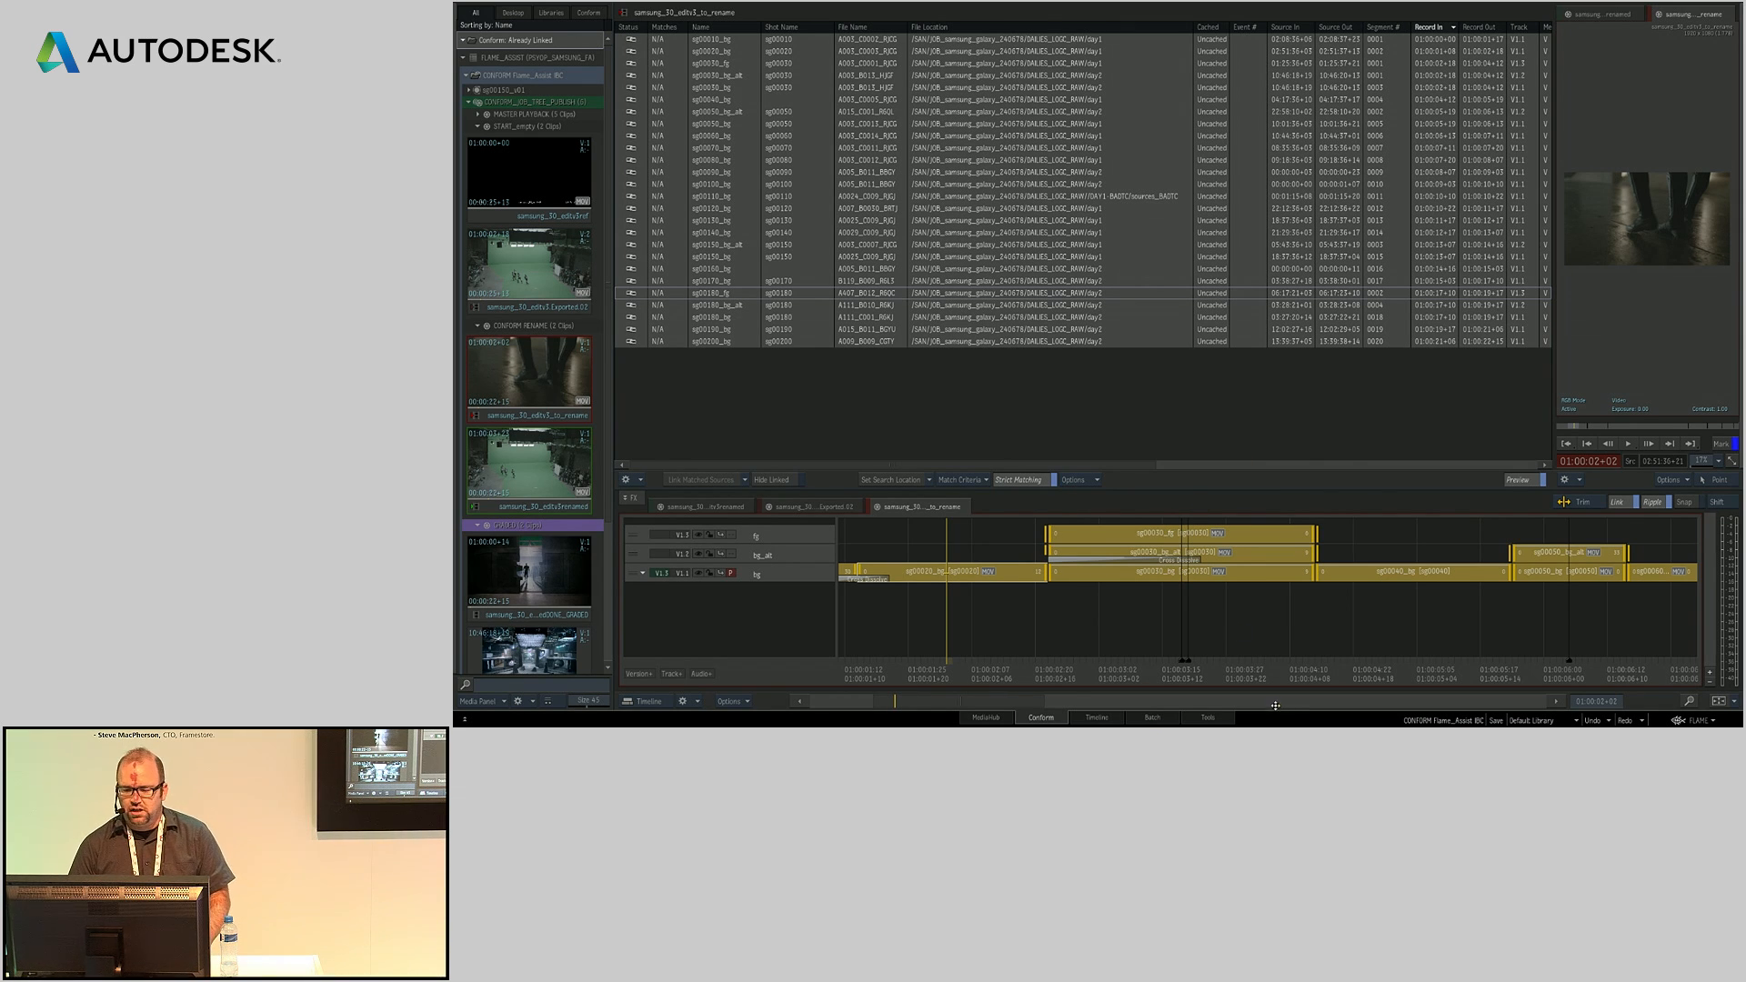
Step: Browse to the JOBTREE folder of the Samsung Galaxy job in the MediaHub
left_click(986, 718)
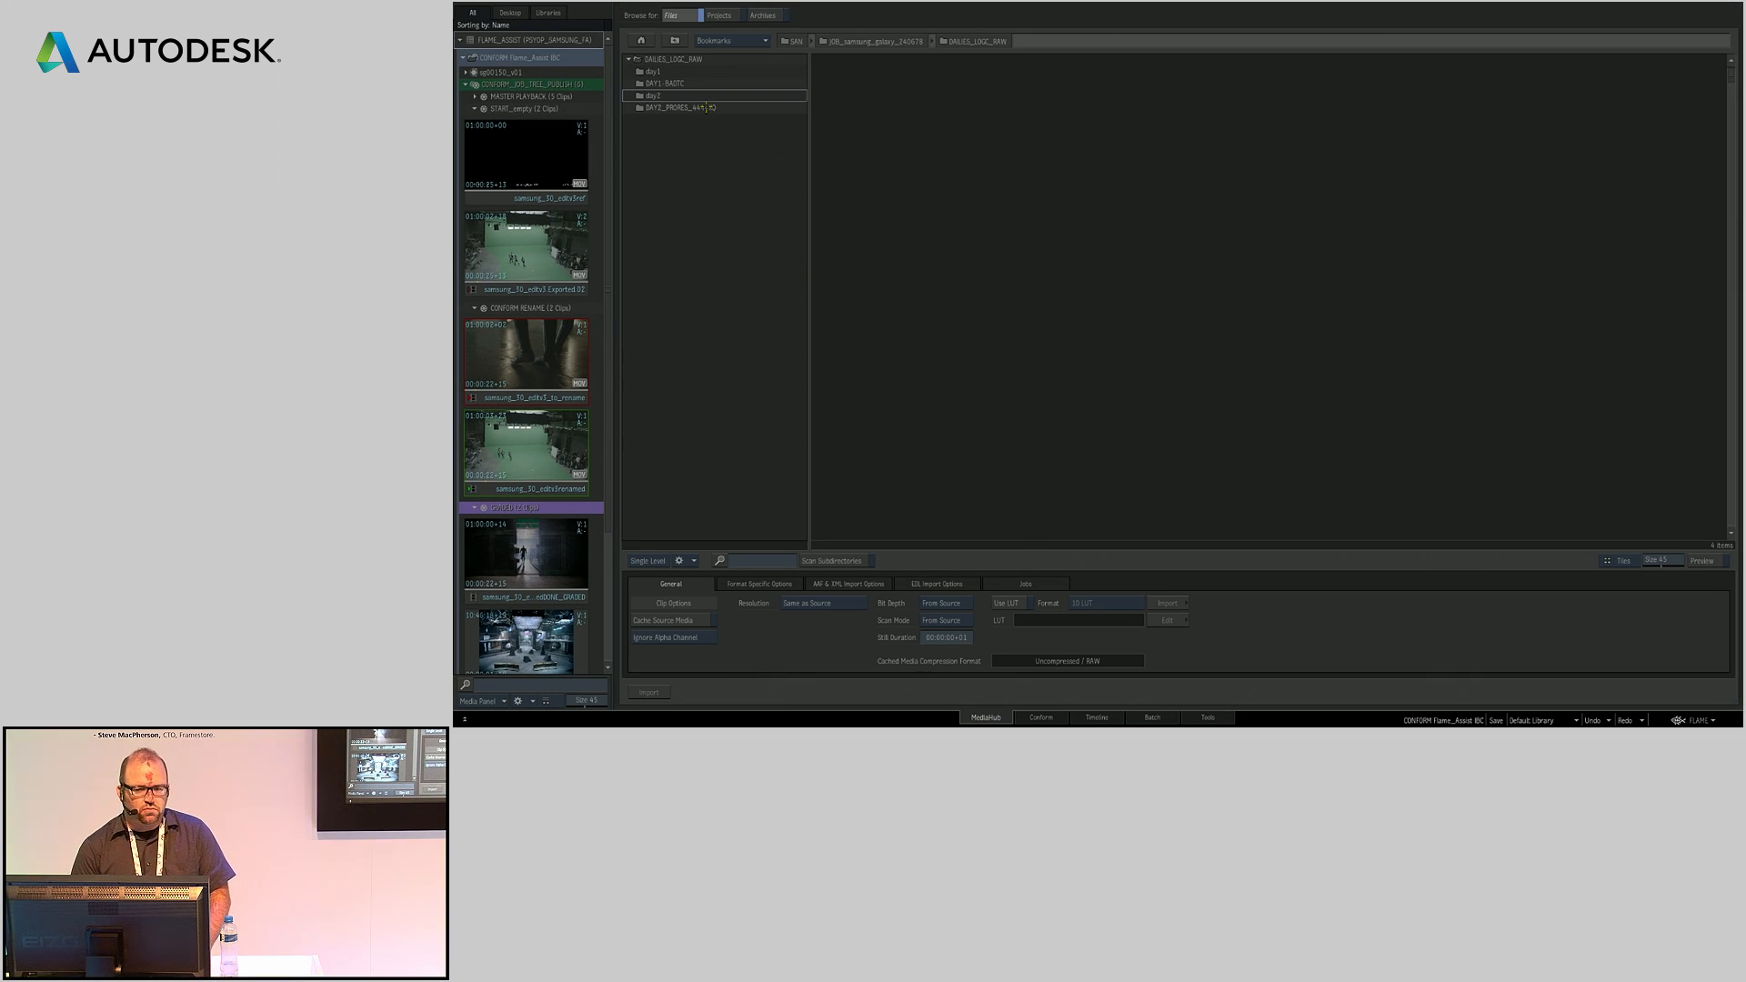
left_click(674, 41)
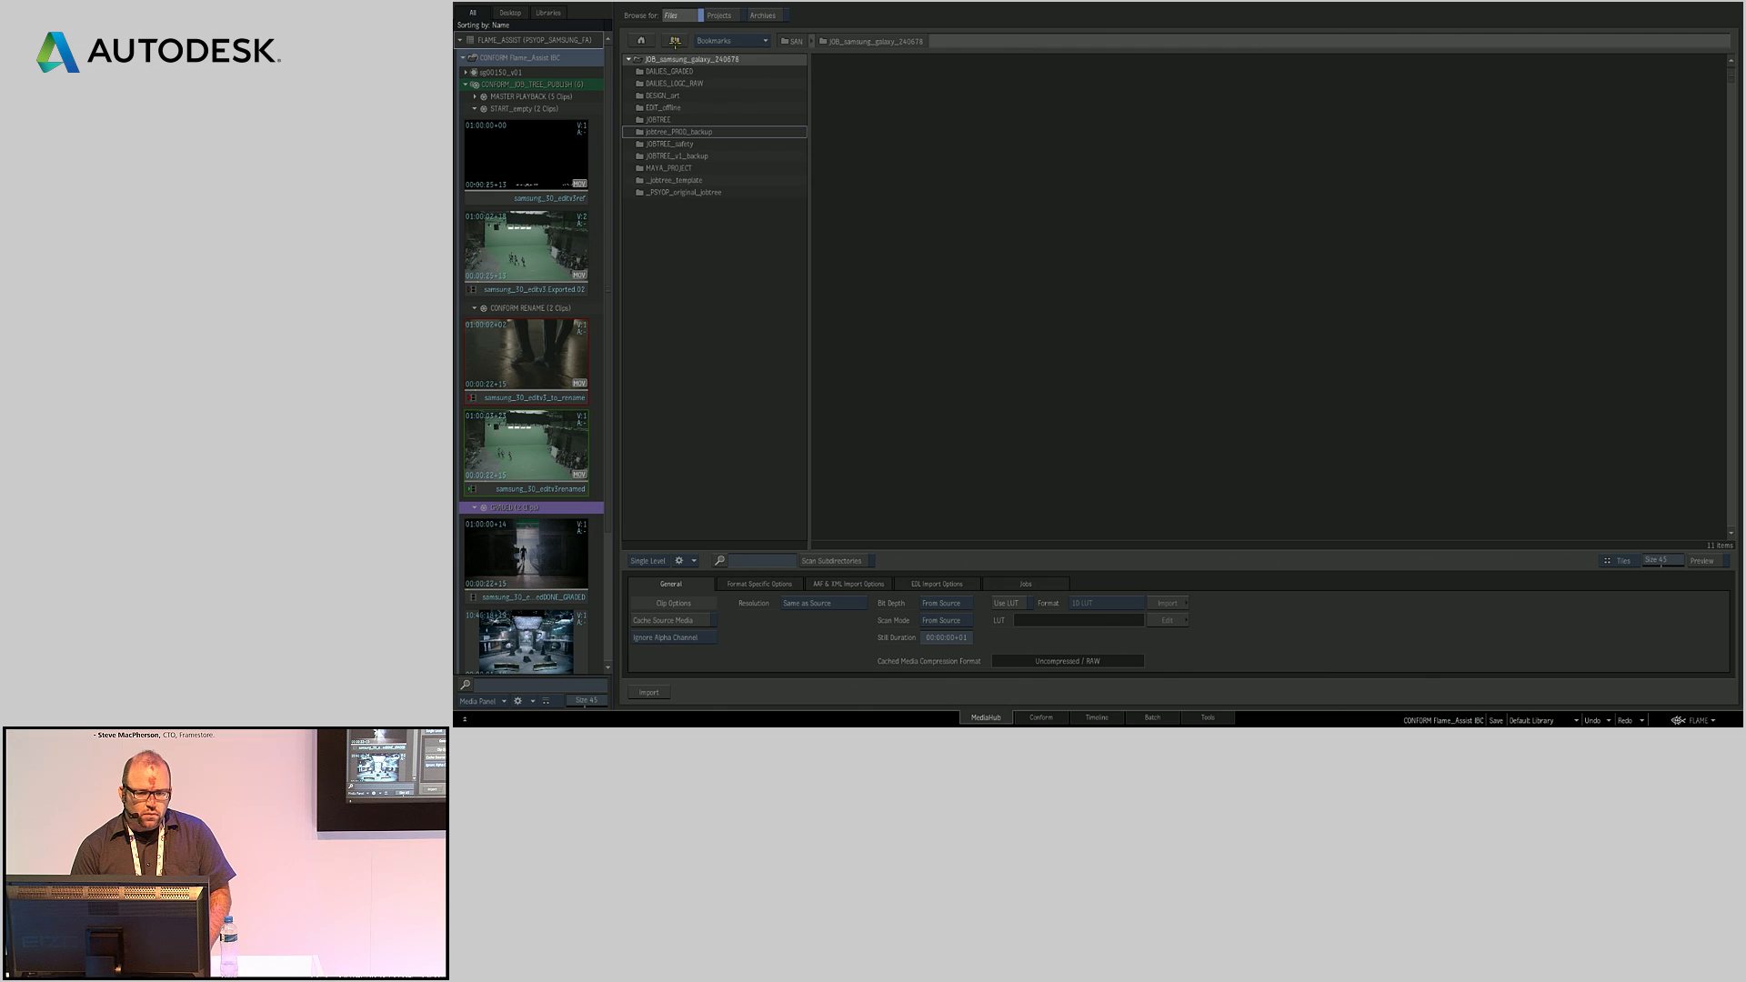
double_click(659, 119)
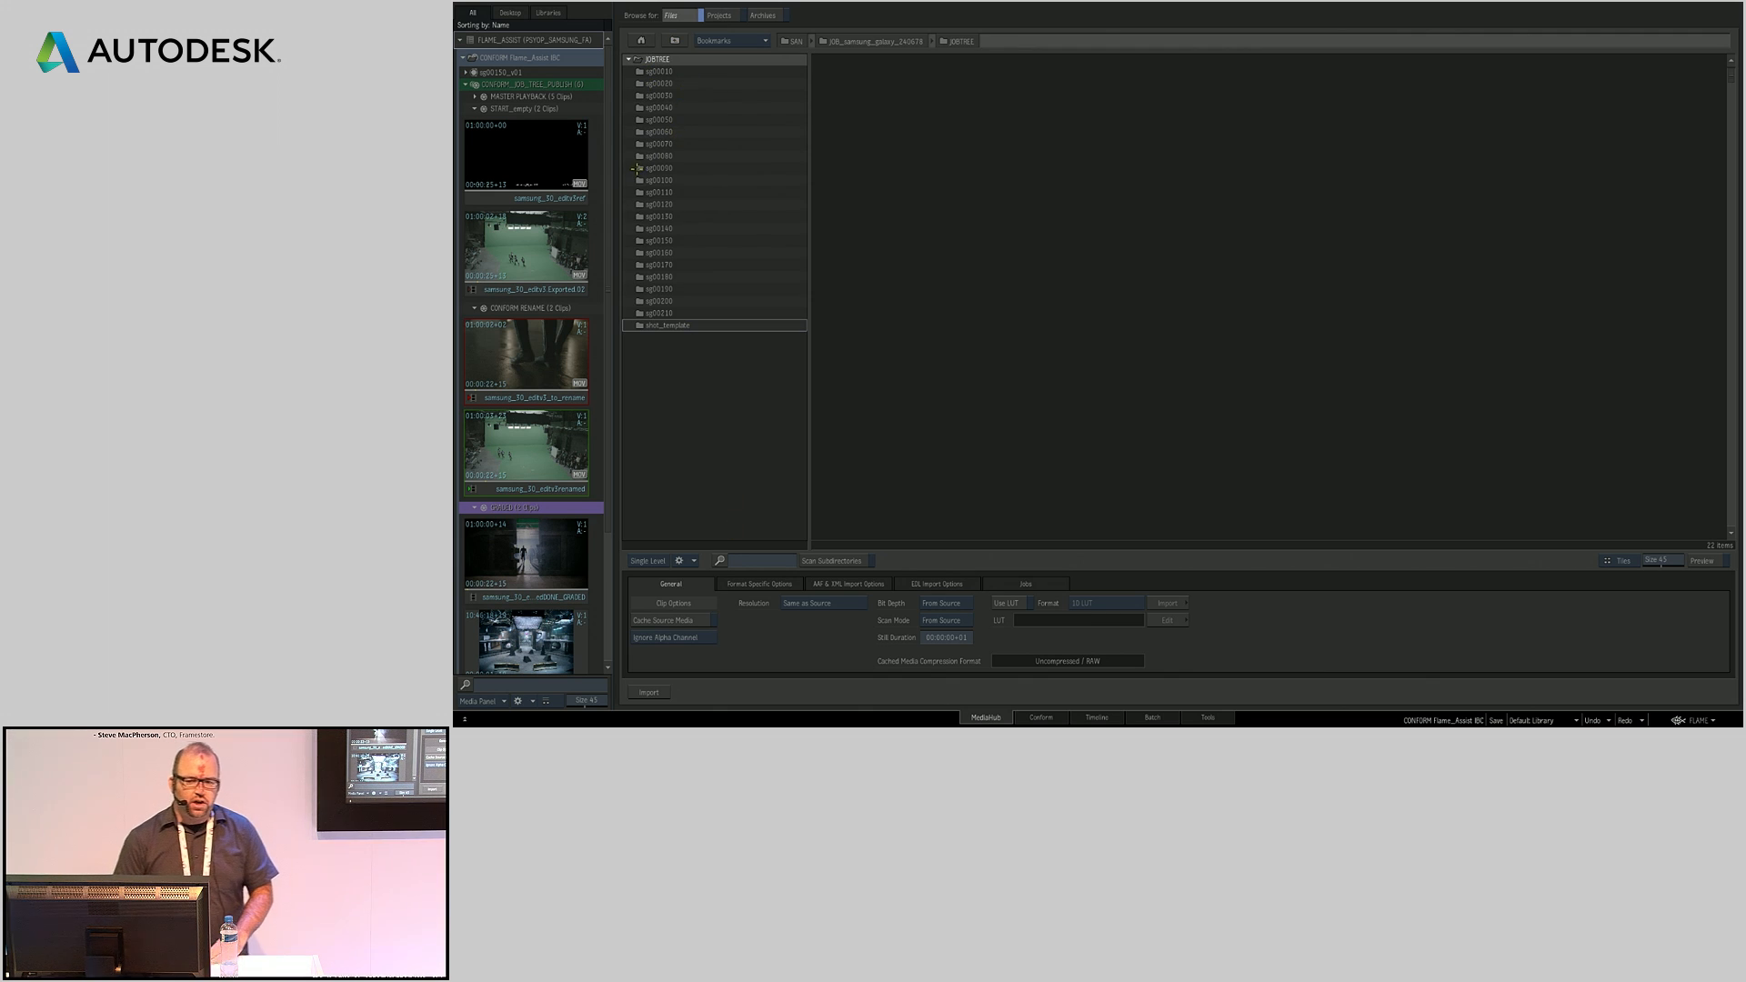
Step: Look through the first shot folder's steps and composite subfolders, and return to the JOBTREE folder
double_click(662, 71)
double_click(661, 73)
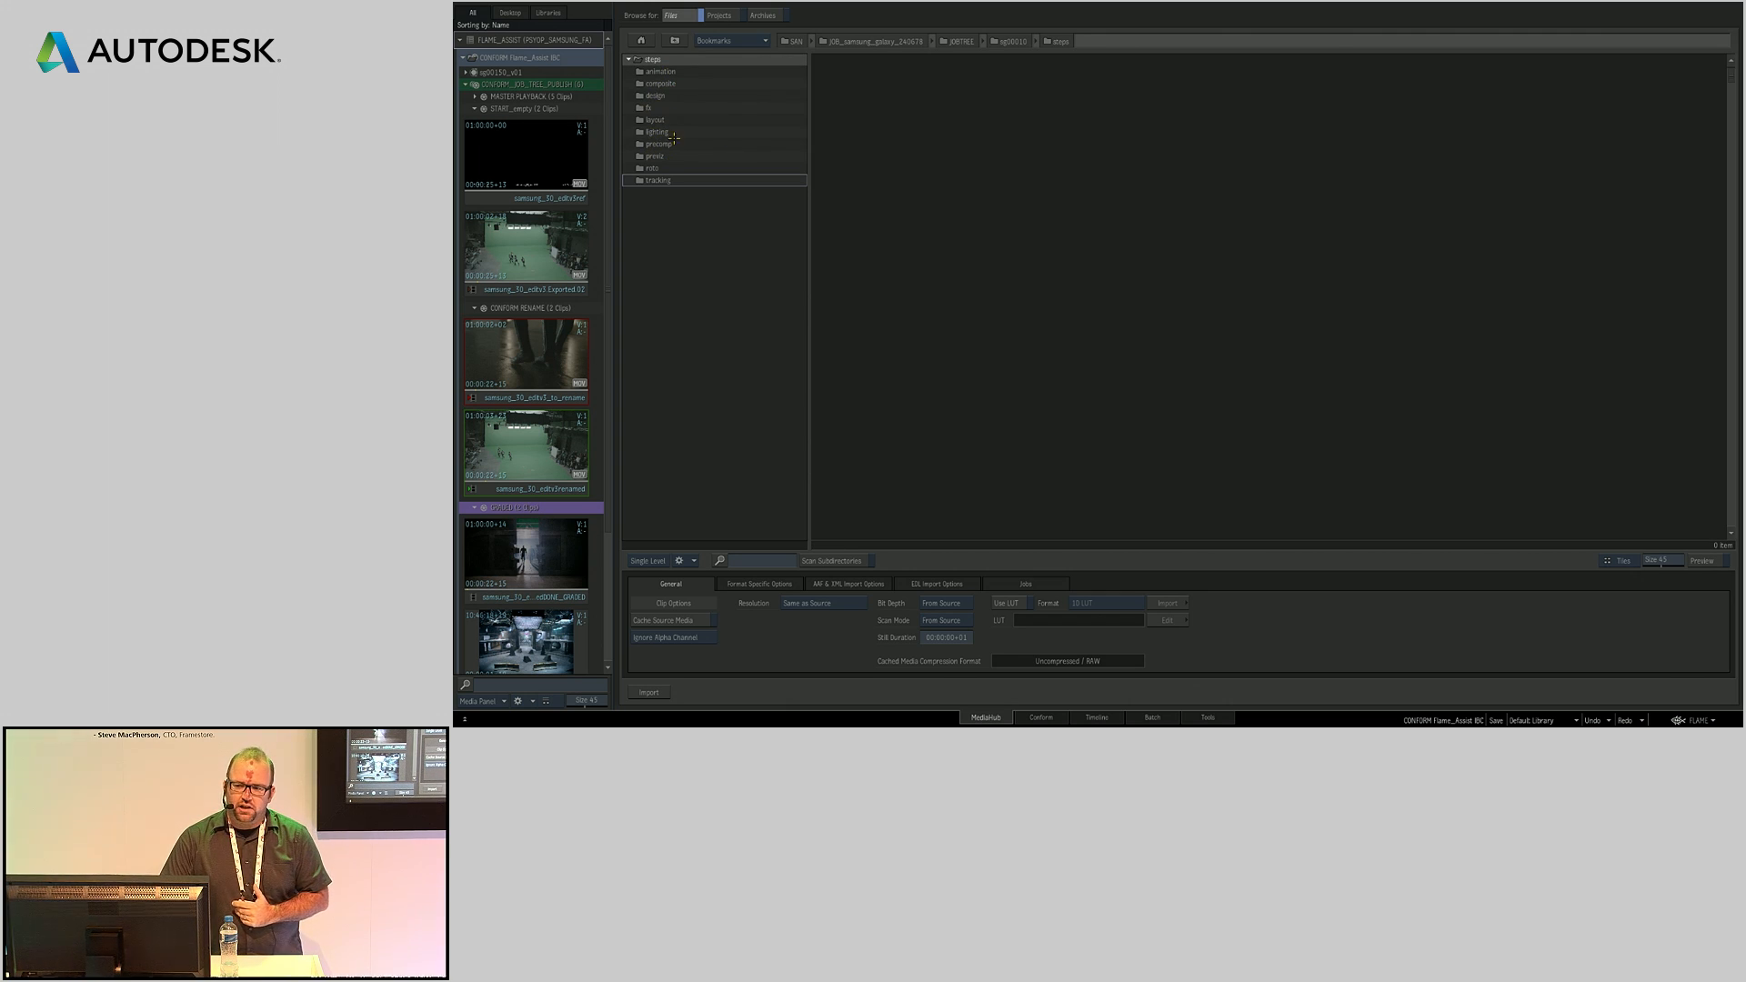
double_click(671, 83)
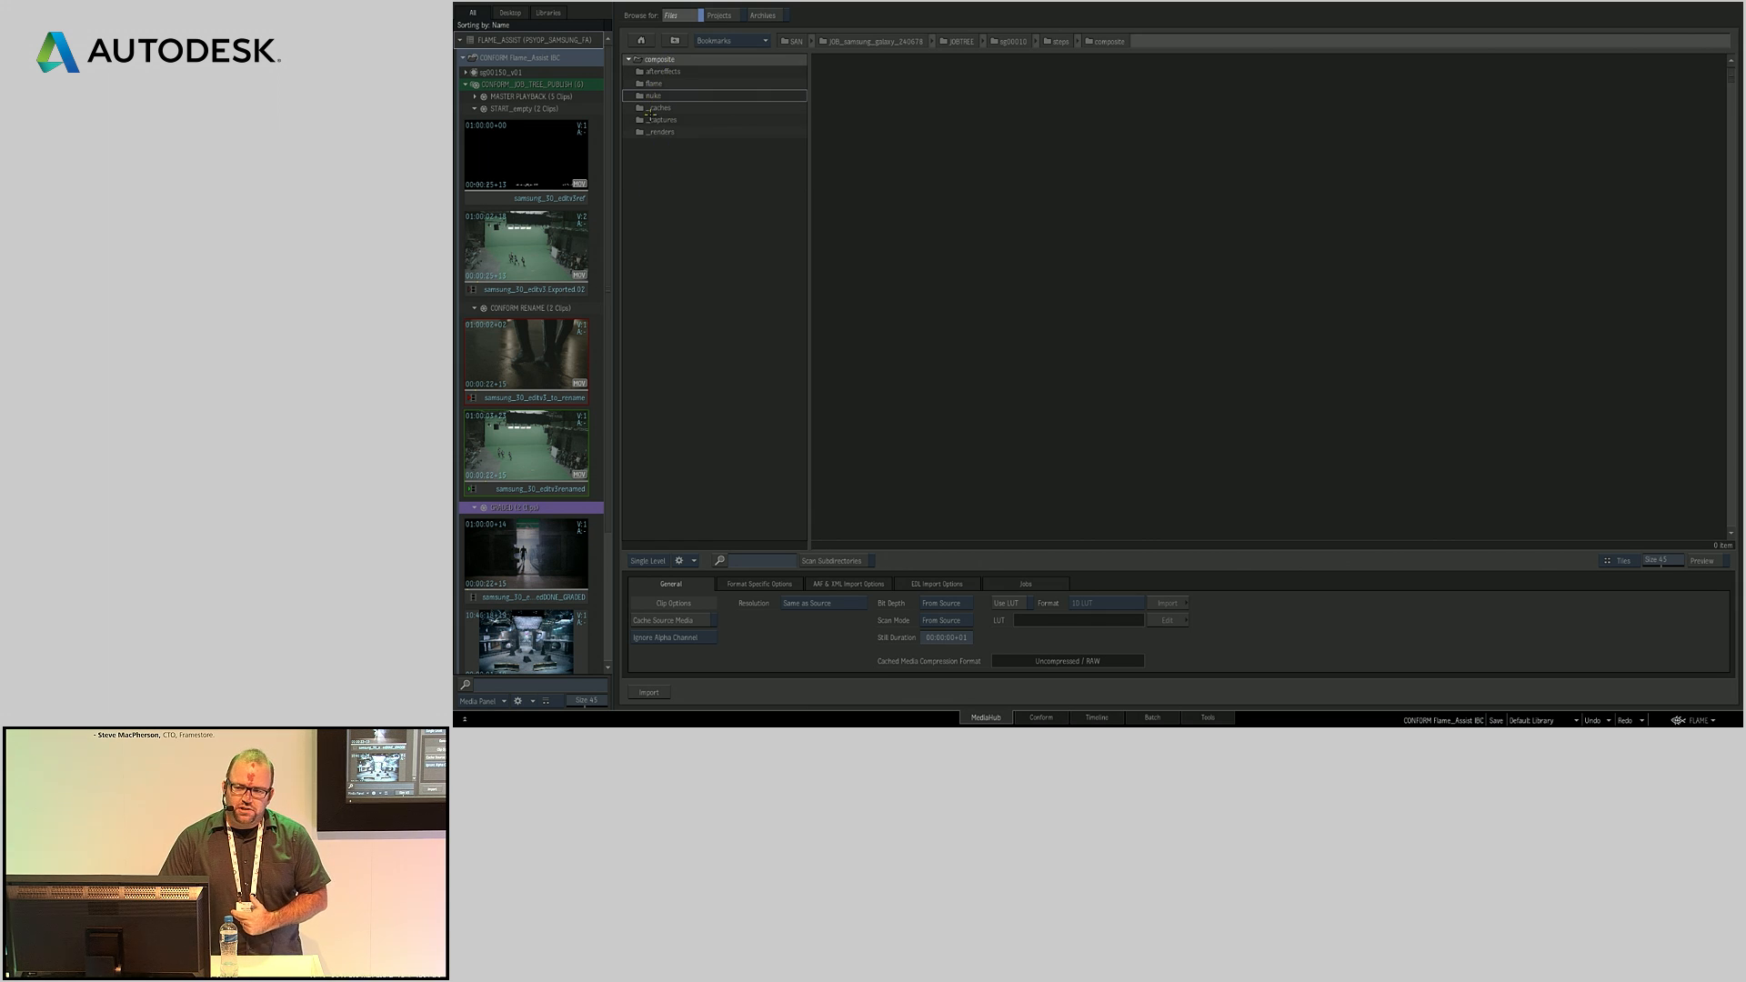
left_click(674, 42)
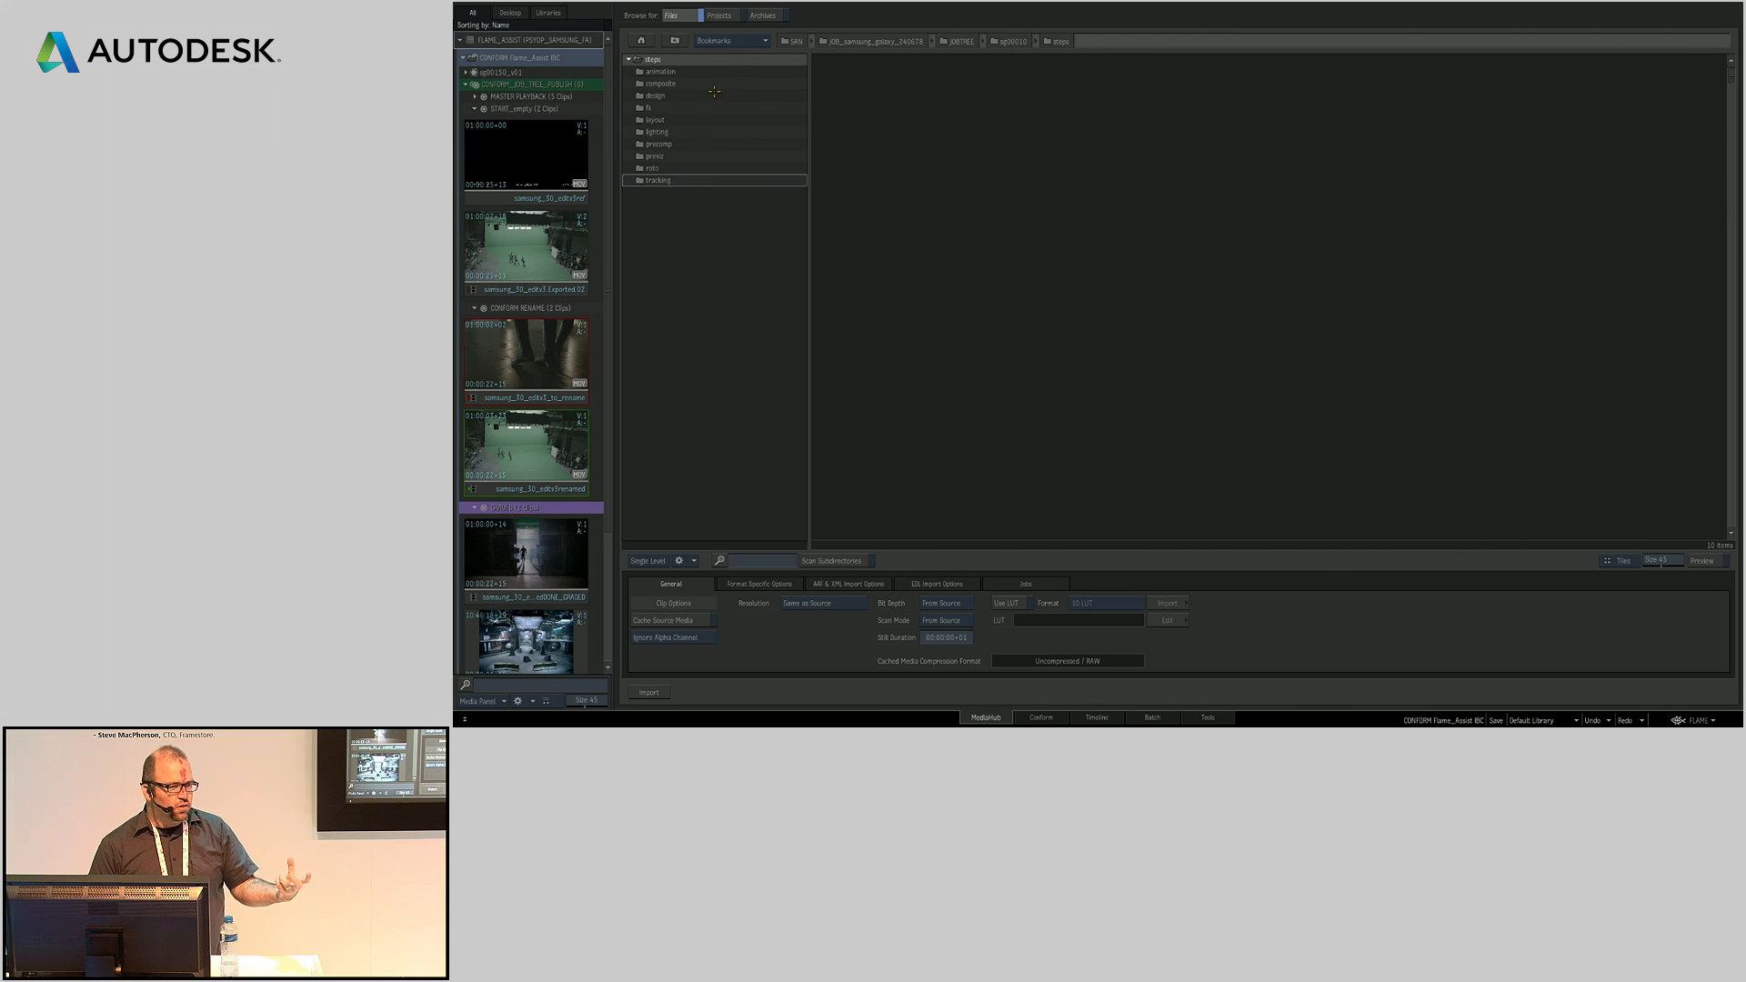
left_click(676, 41)
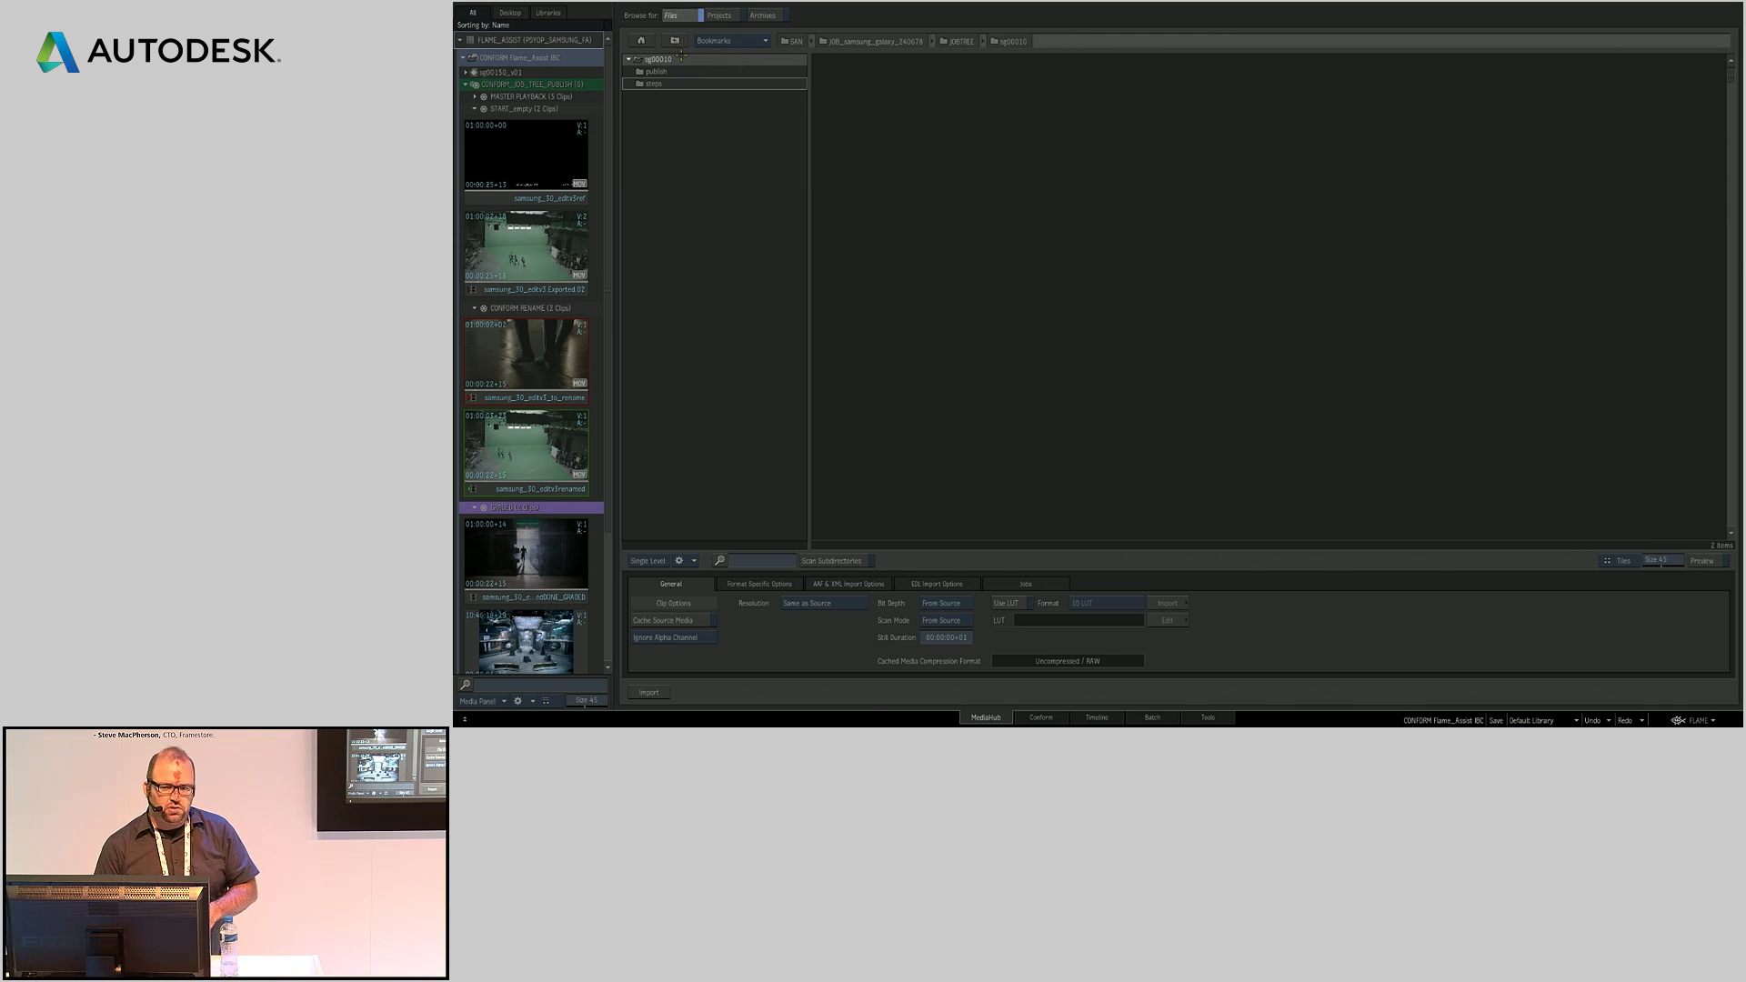
left_click(679, 61)
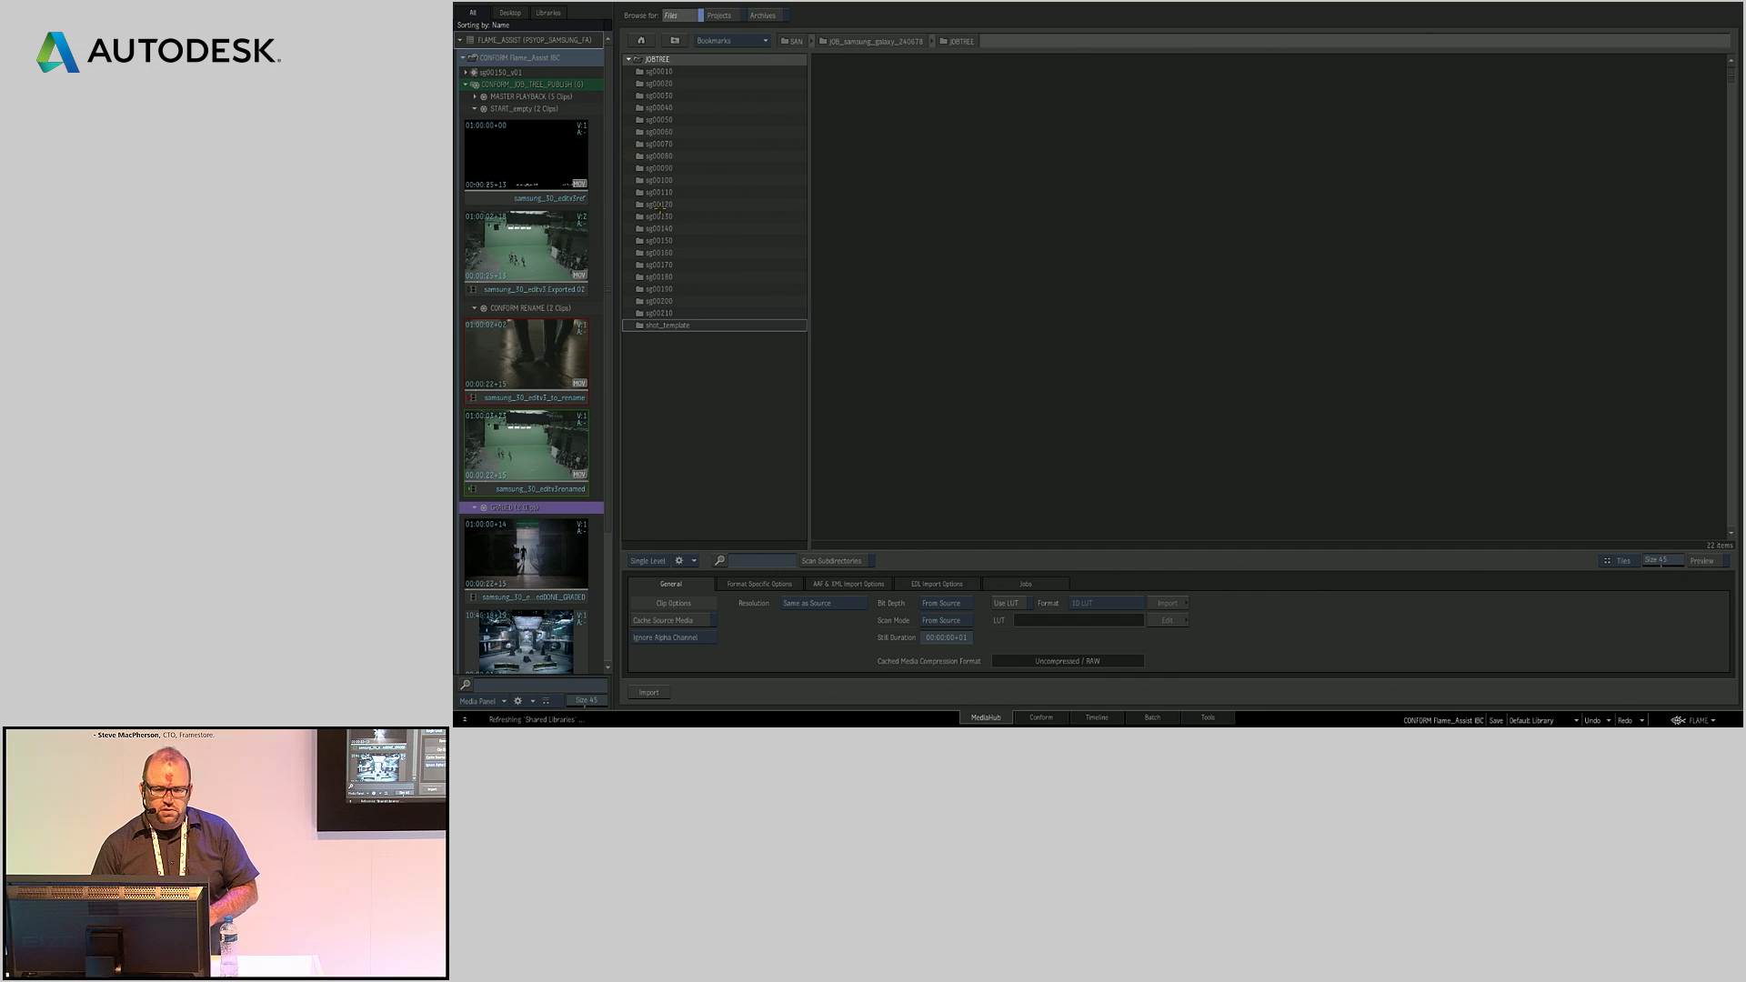
left_click(665, 59)
left_click(1094, 242)
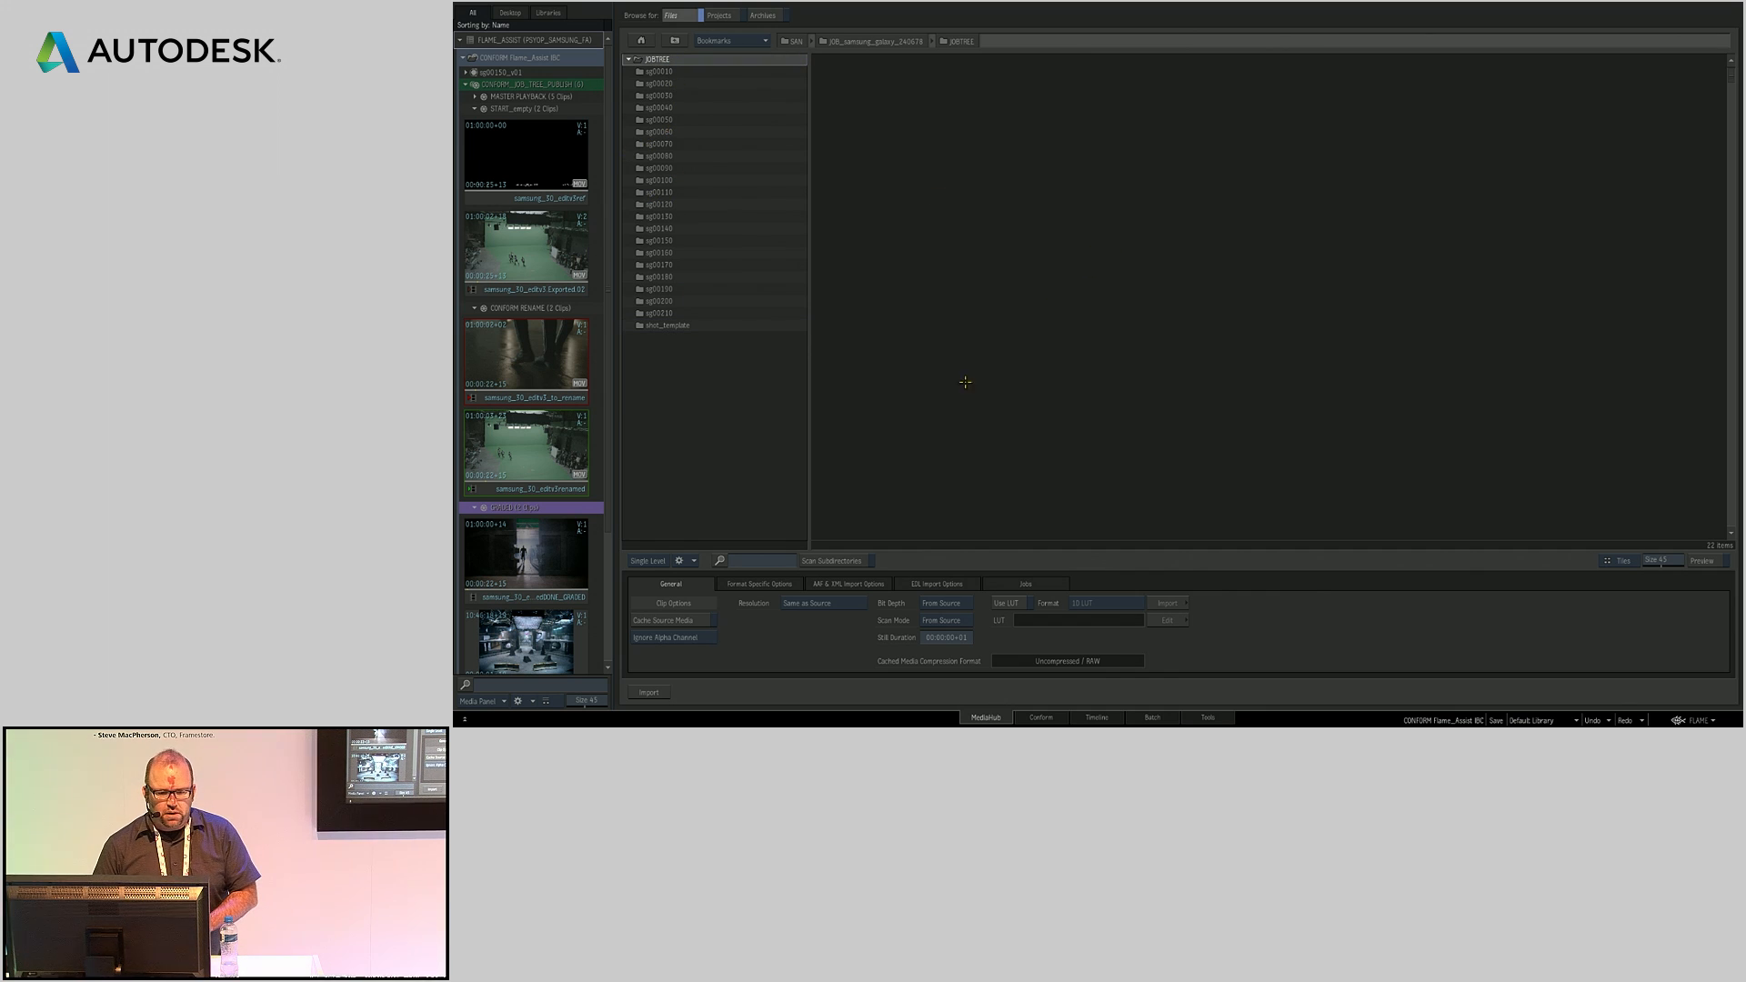
Step: Start a Sequence Publish media export of the renamed samsung_30_editv3 sequence into the JOBTREE folder
left_click_drag(524, 465, 1109, 294)
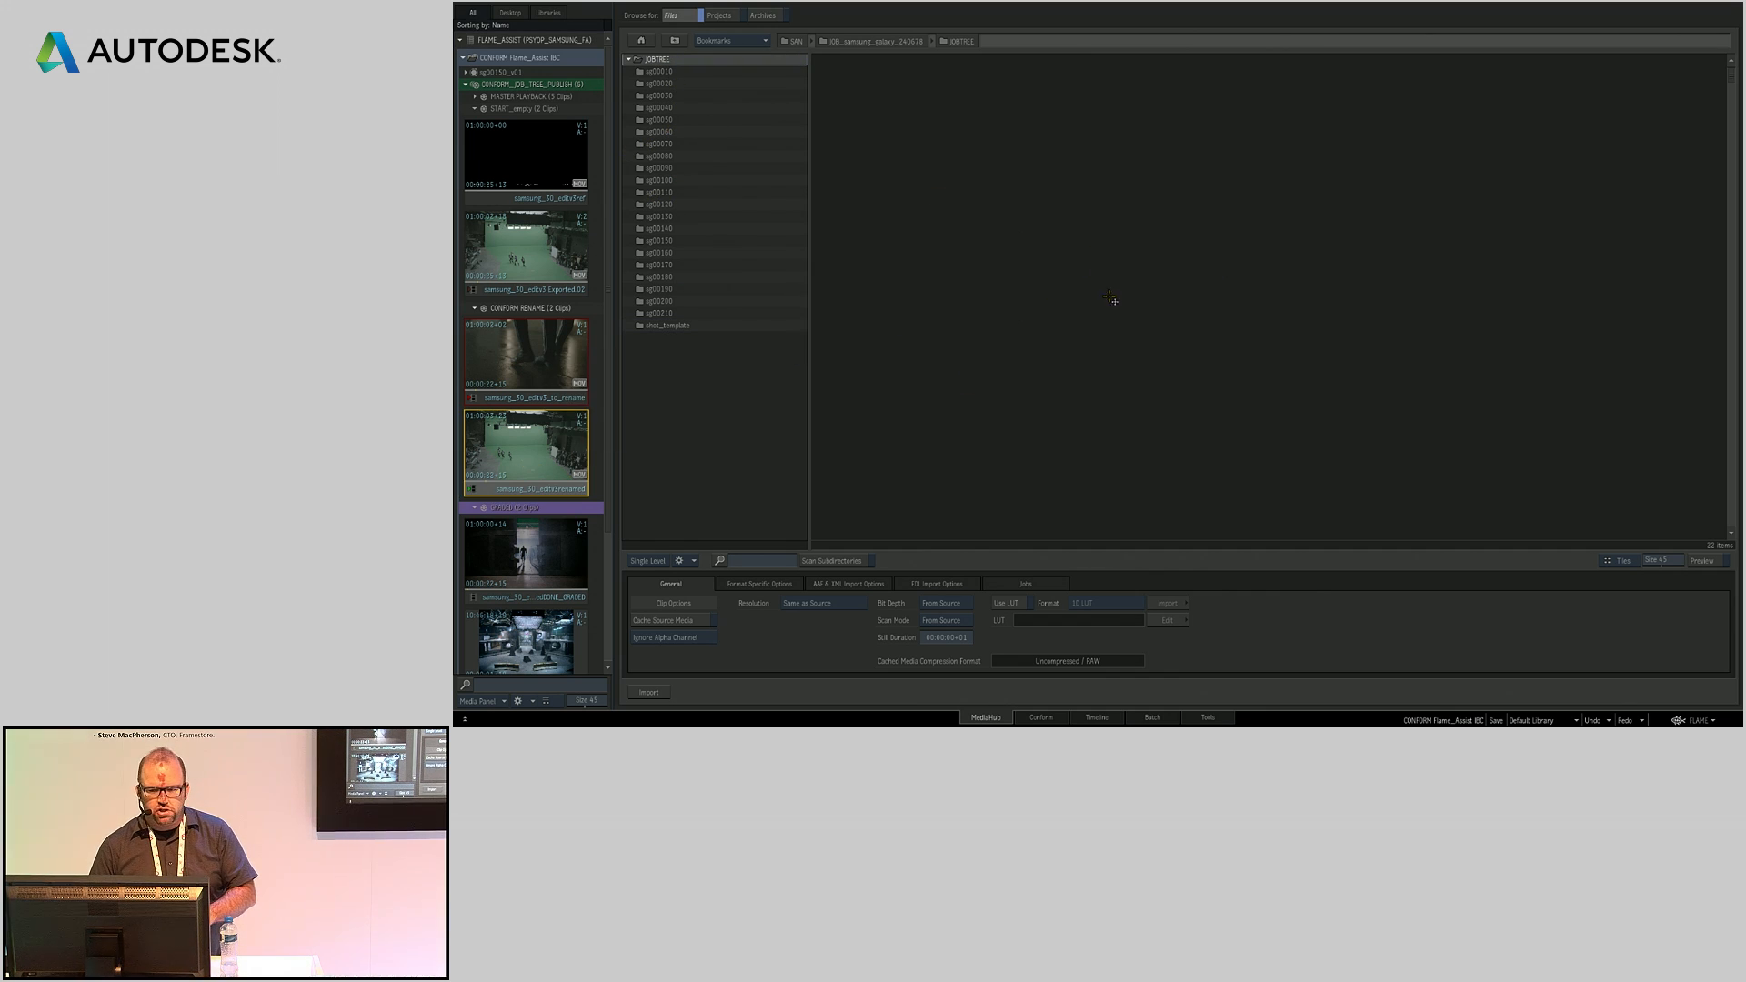
left_click(1034, 339)
left_click(1058, 297)
left_click(1027, 336)
left_click(1045, 306)
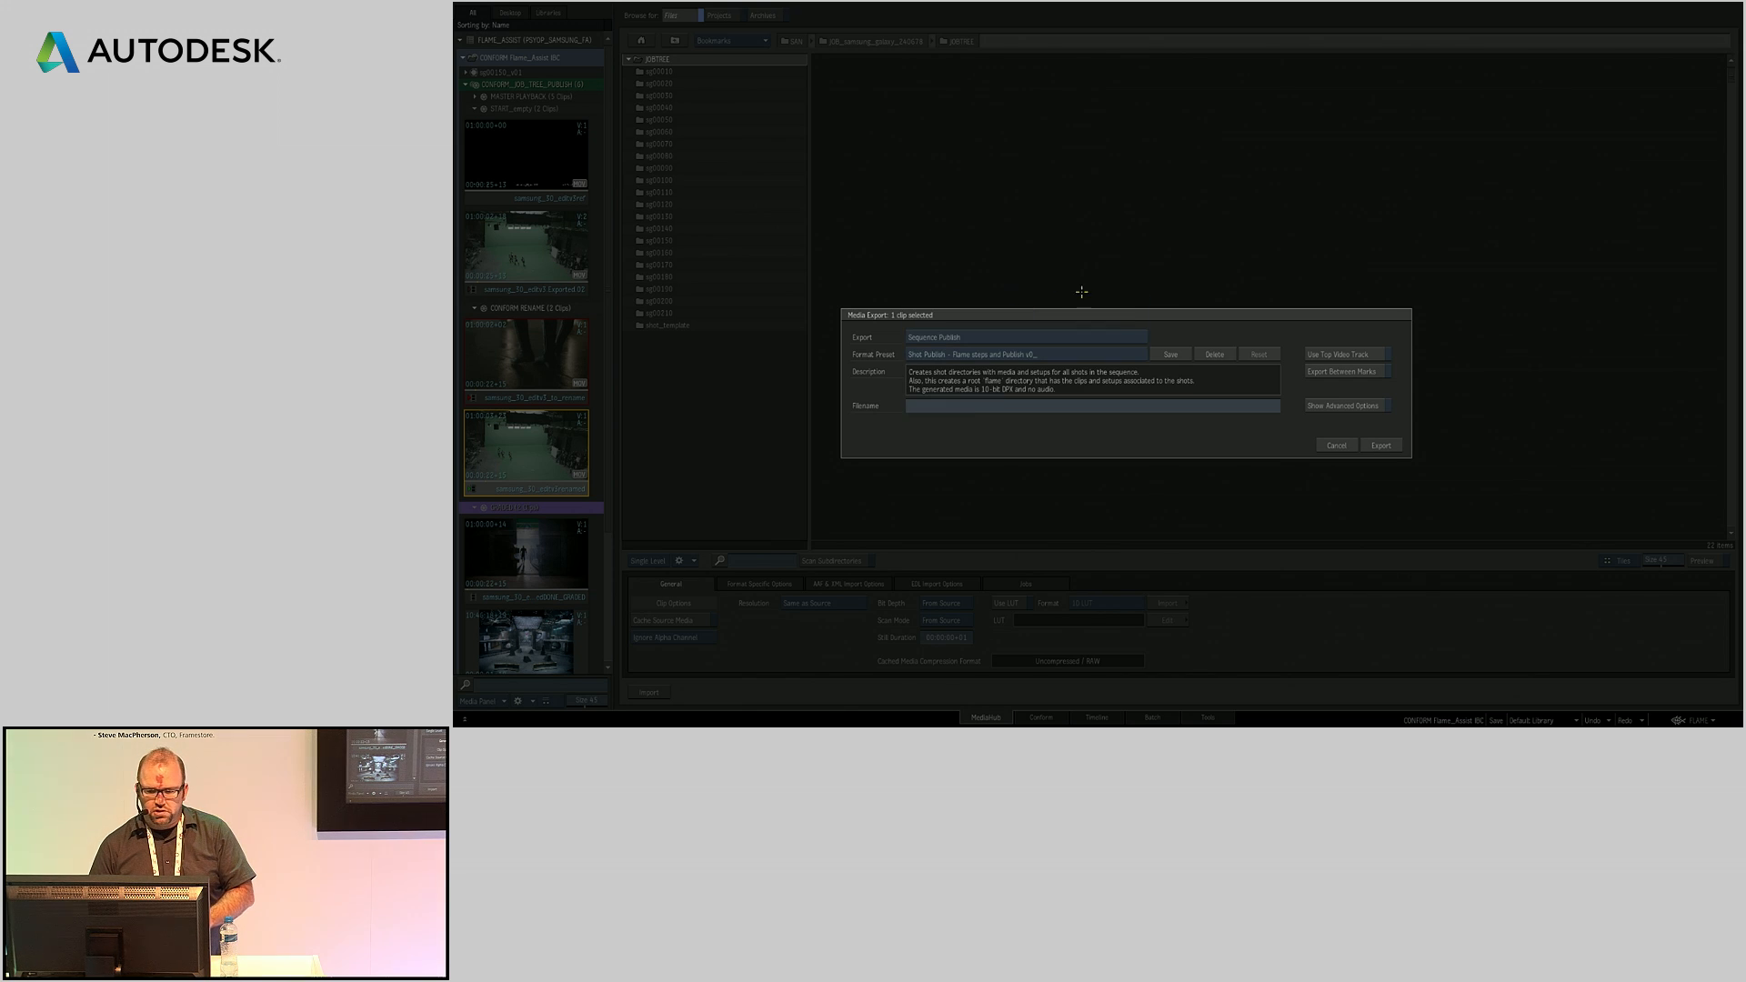
Step: Show the advanced export options, enable Use Top Video Track, and open the video options
left_click(1344, 406)
left_click(1346, 354)
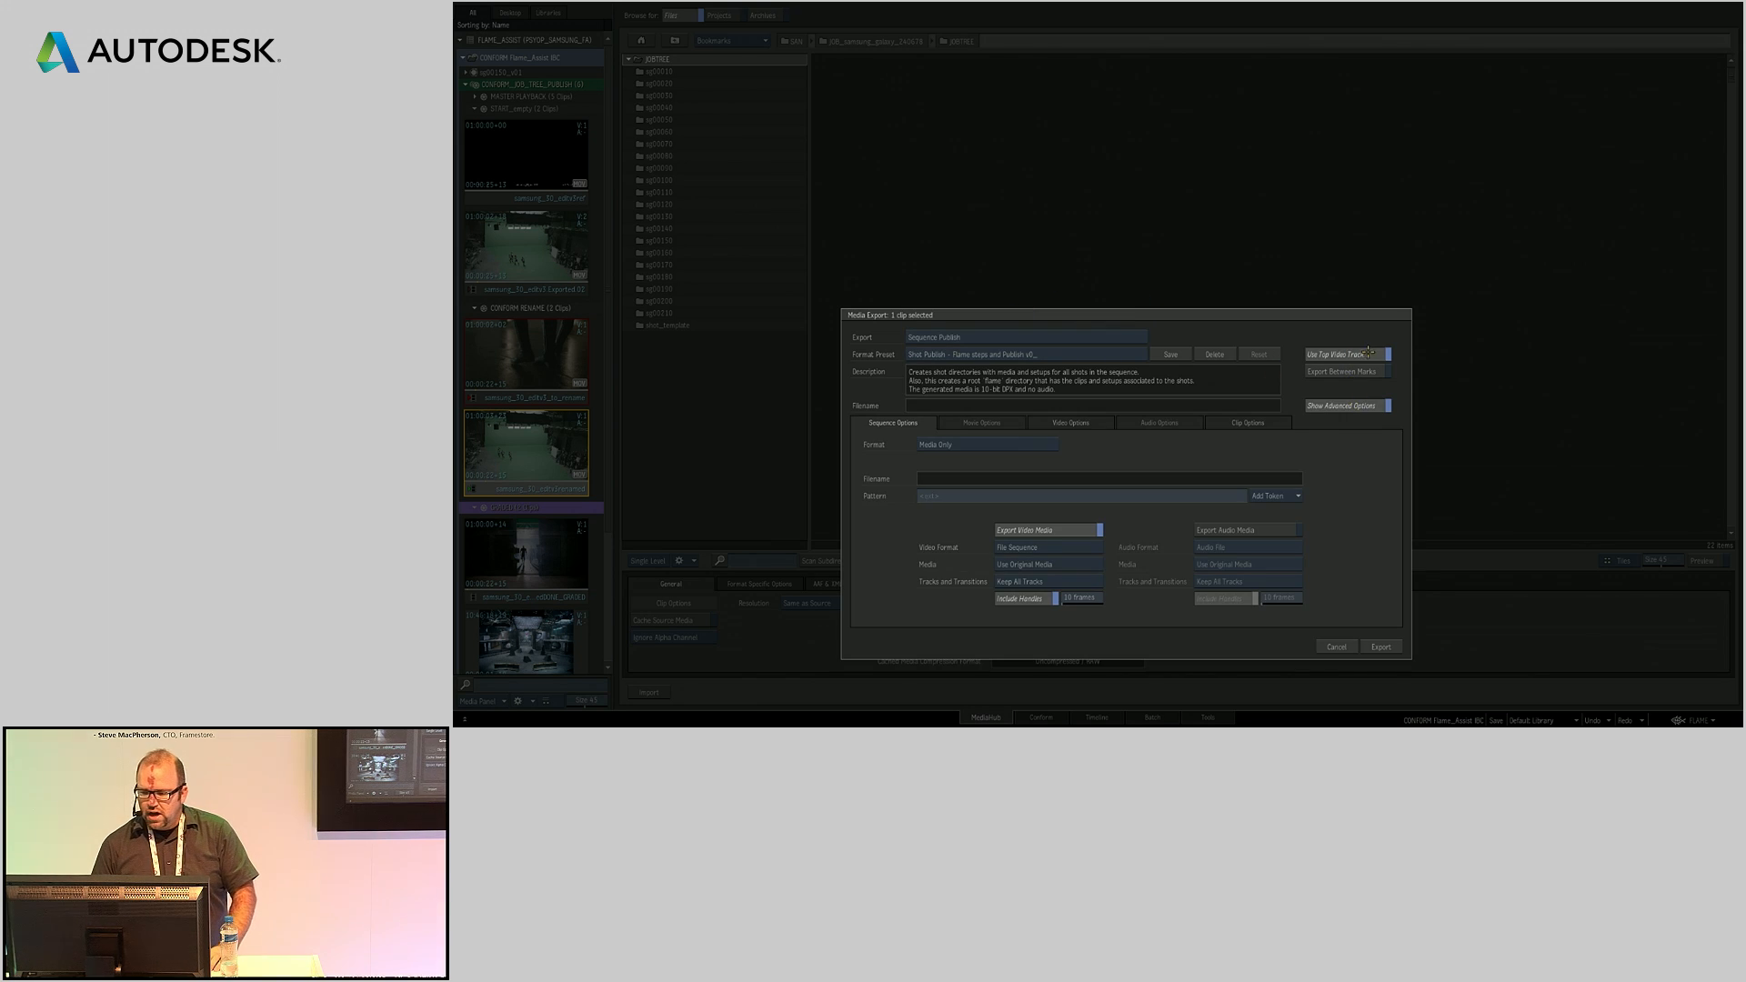
left_click(1092, 422)
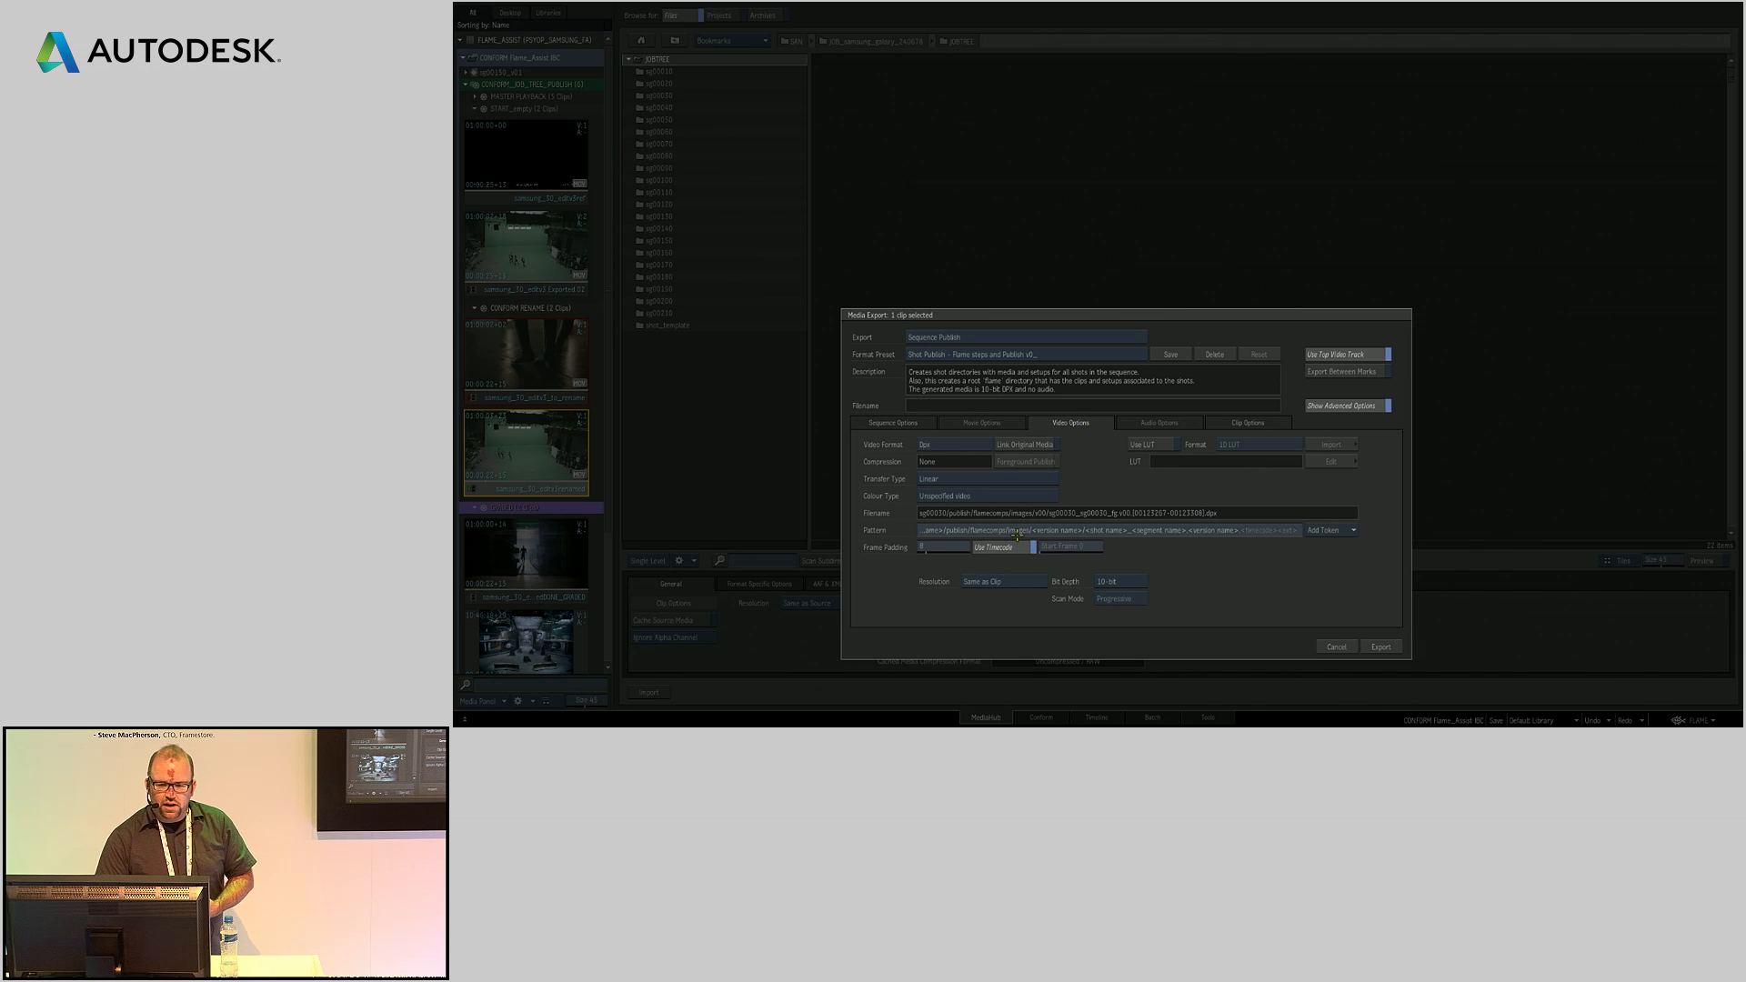
Step: Load the Shot Publish - Job Directories (10-bit DPX and No Audio) preset and clear its video naming pattern
left_click(1027, 343)
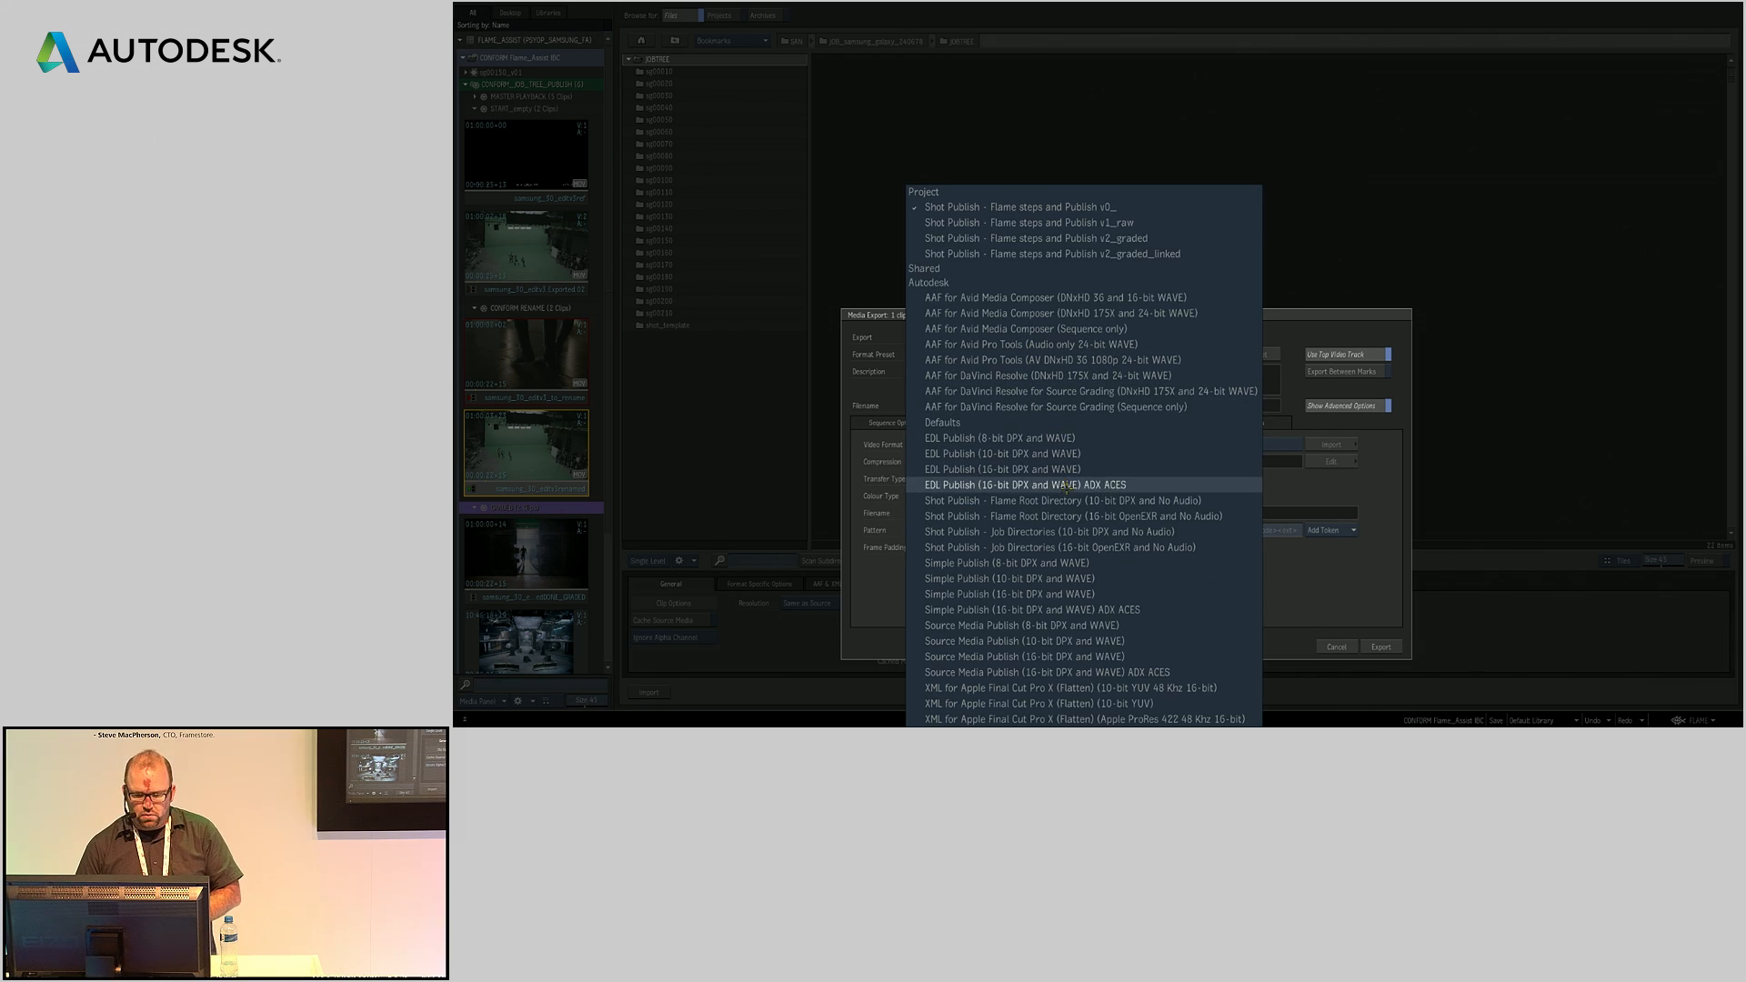
left_click(1024, 532)
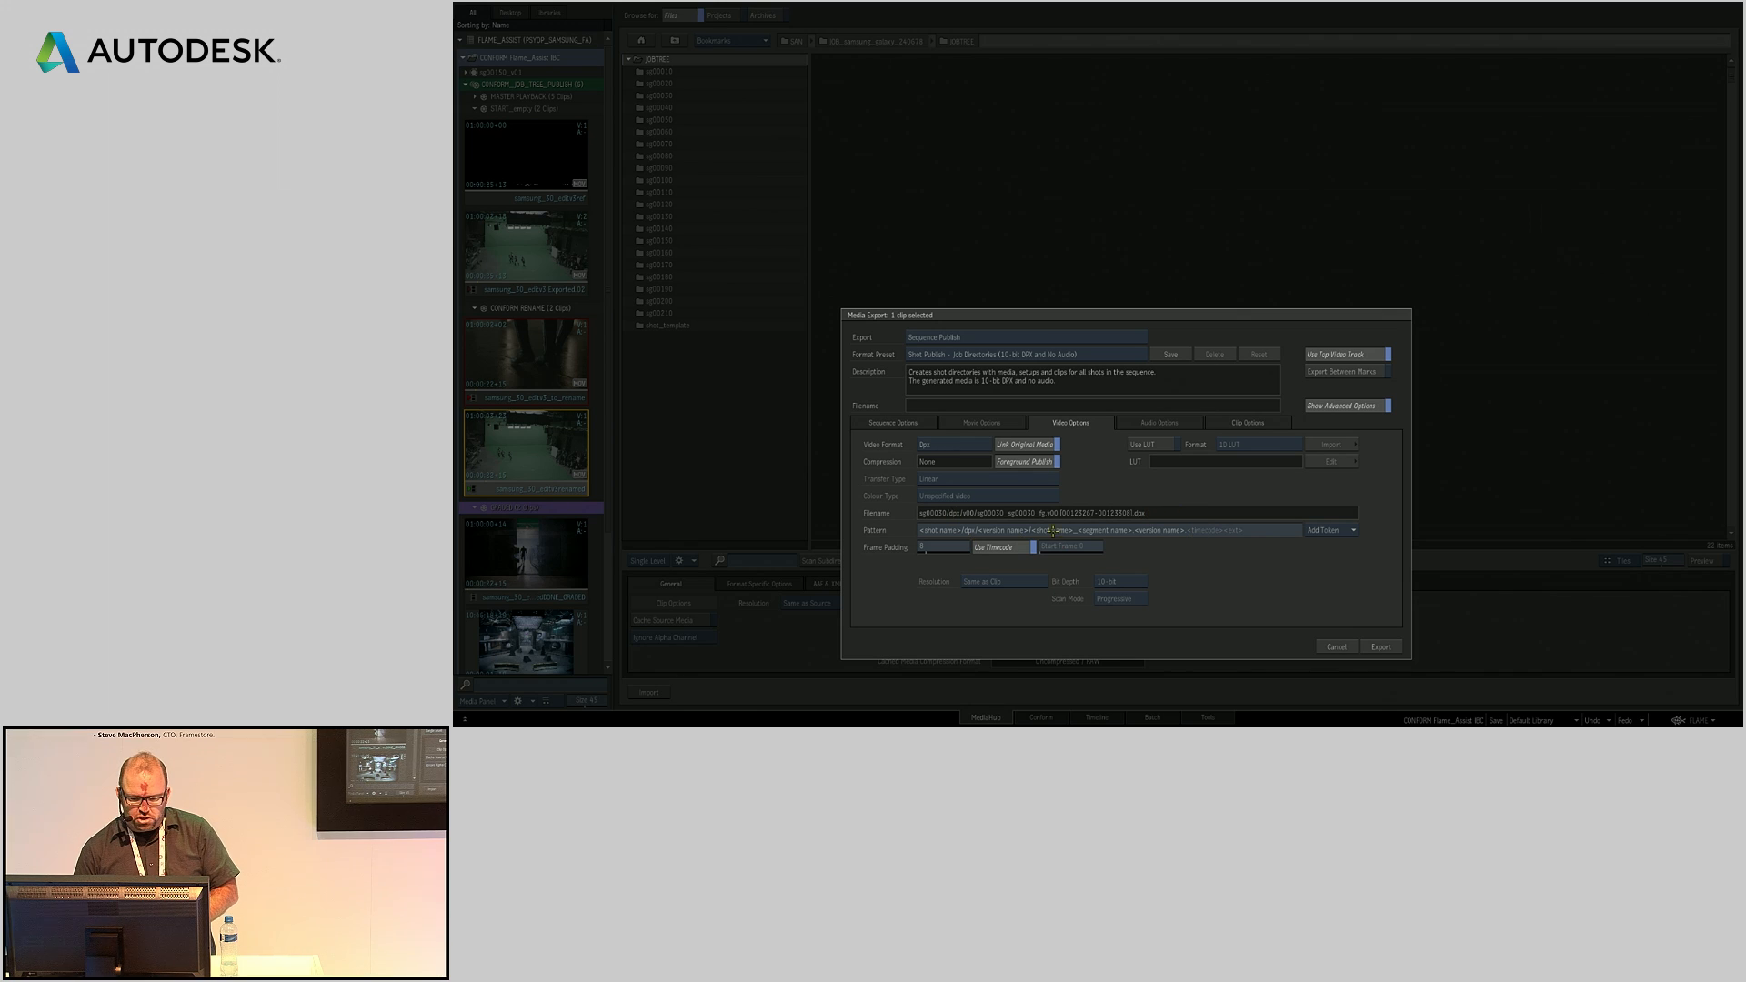
key("BackSpace")
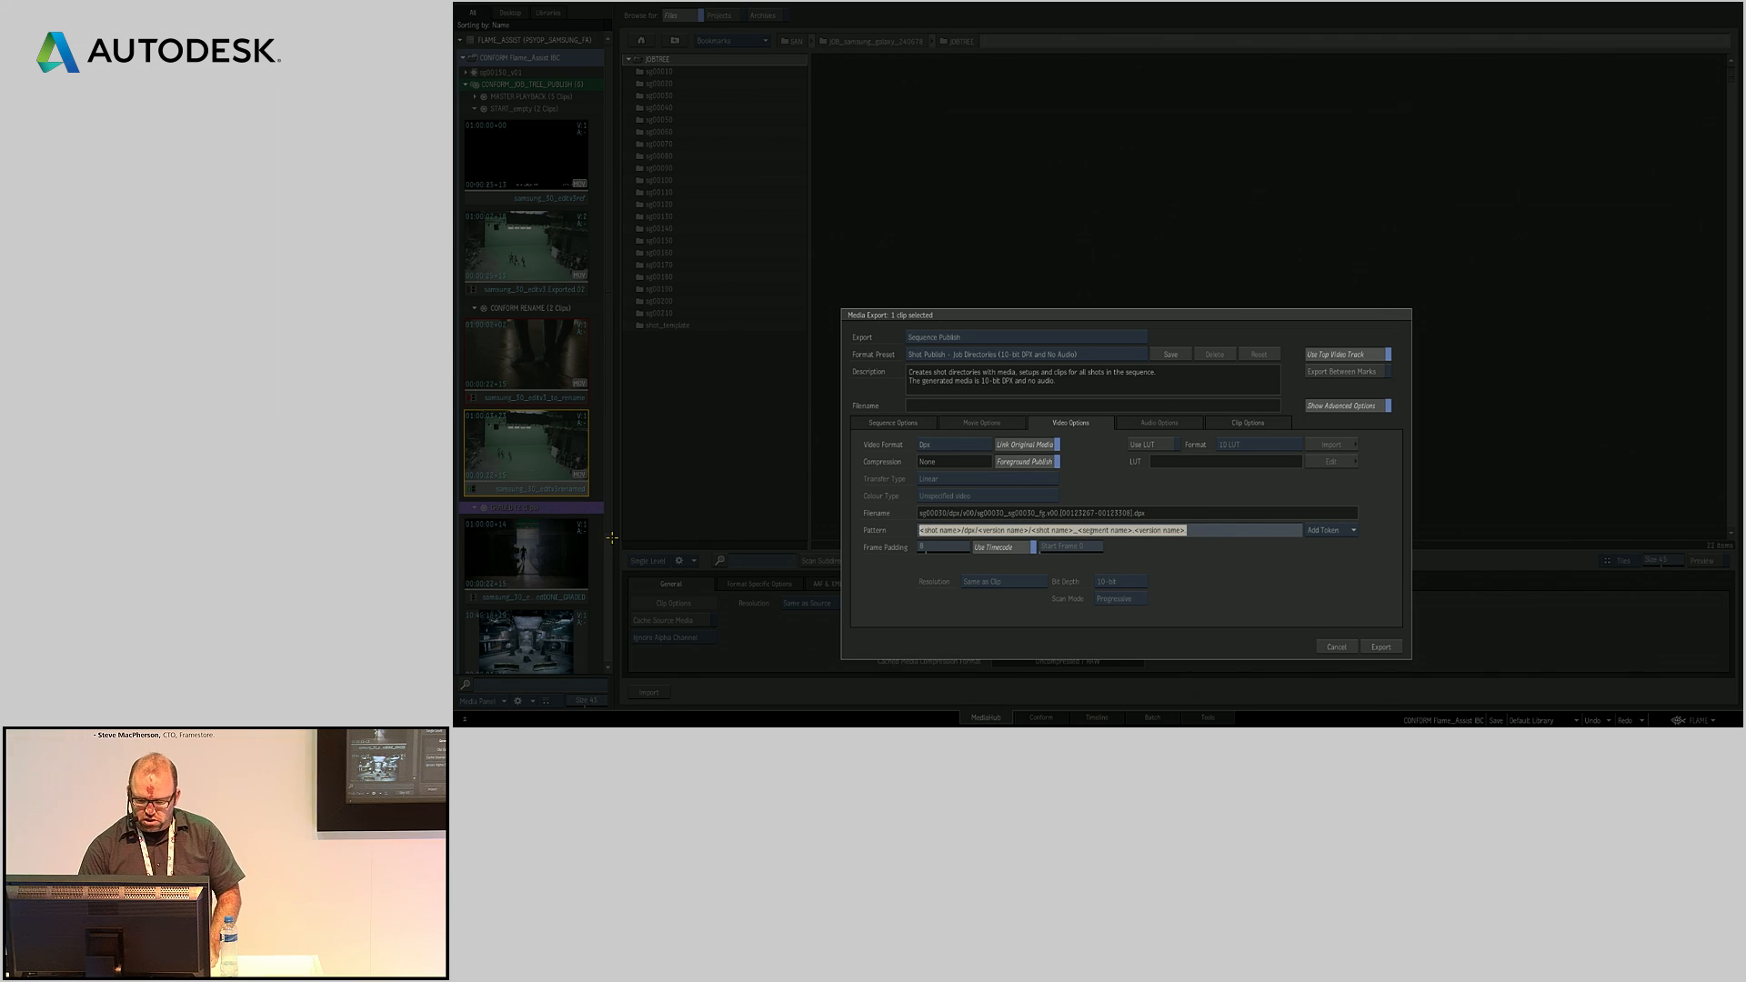
key("BackSpace")
Step: Build the video naming pattern <name>/<shot name>/<segment name> from the clip, shot and segment name tokens
left_click(1333, 526)
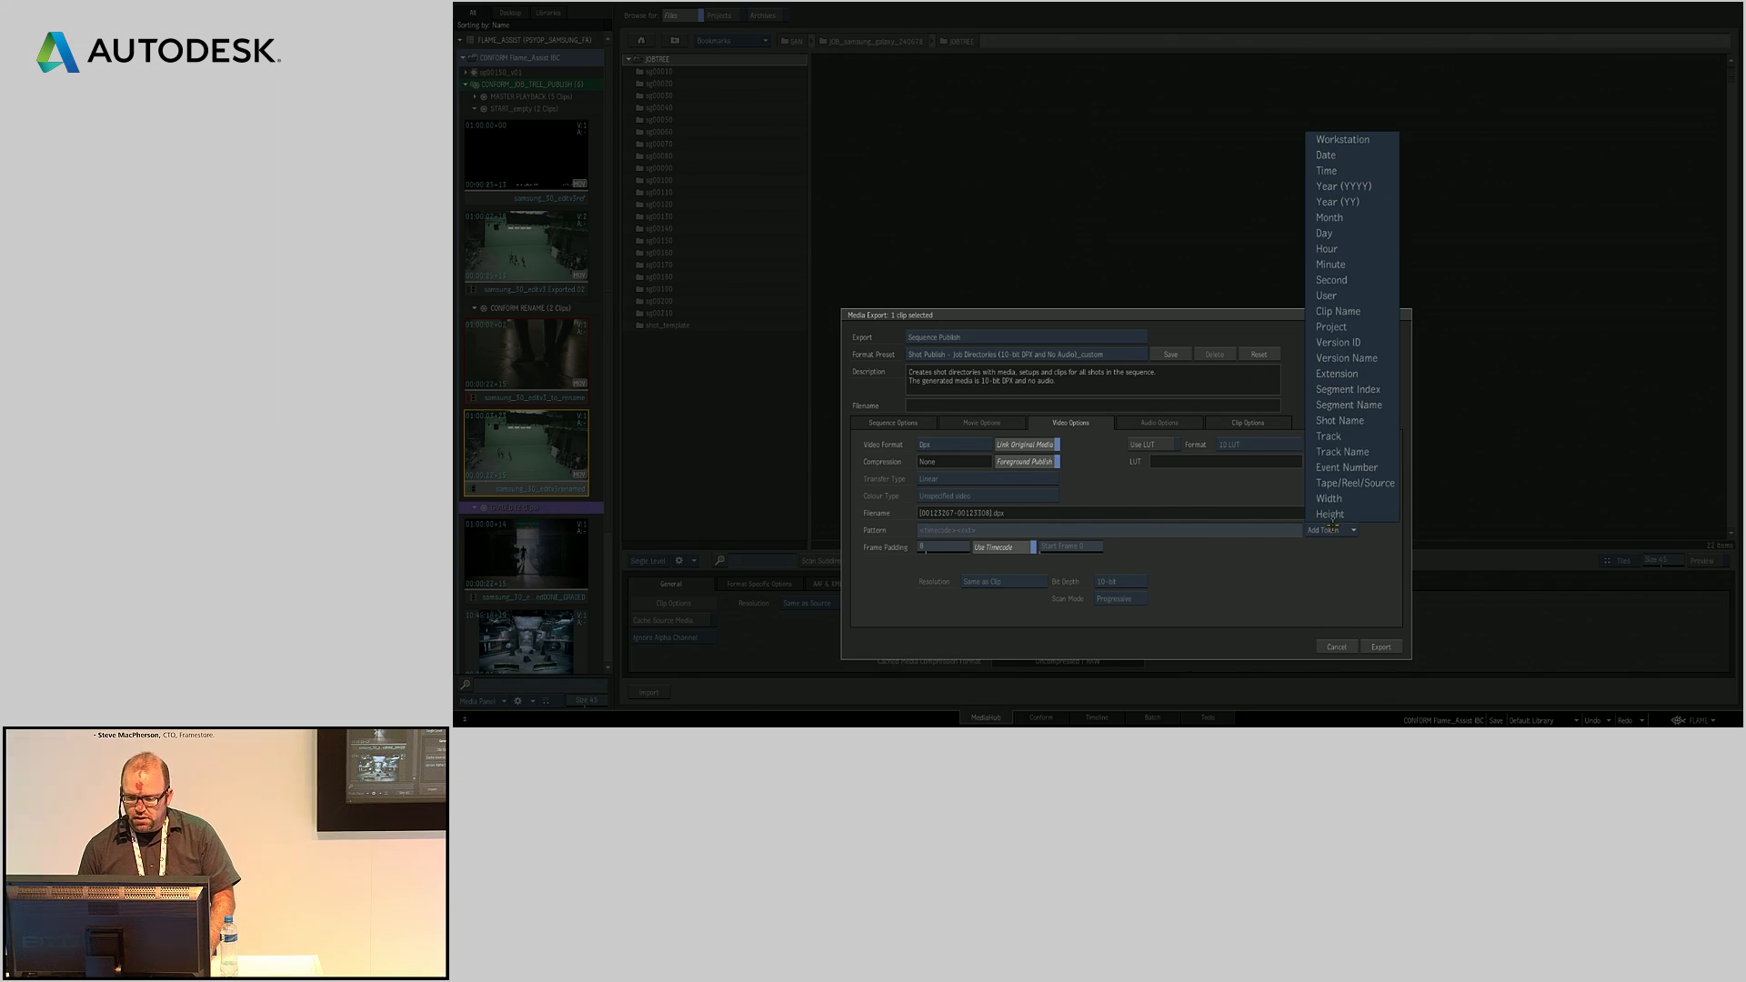
left_click(1350, 311)
left_click(1009, 532)
type("/")
left_click(1331, 530)
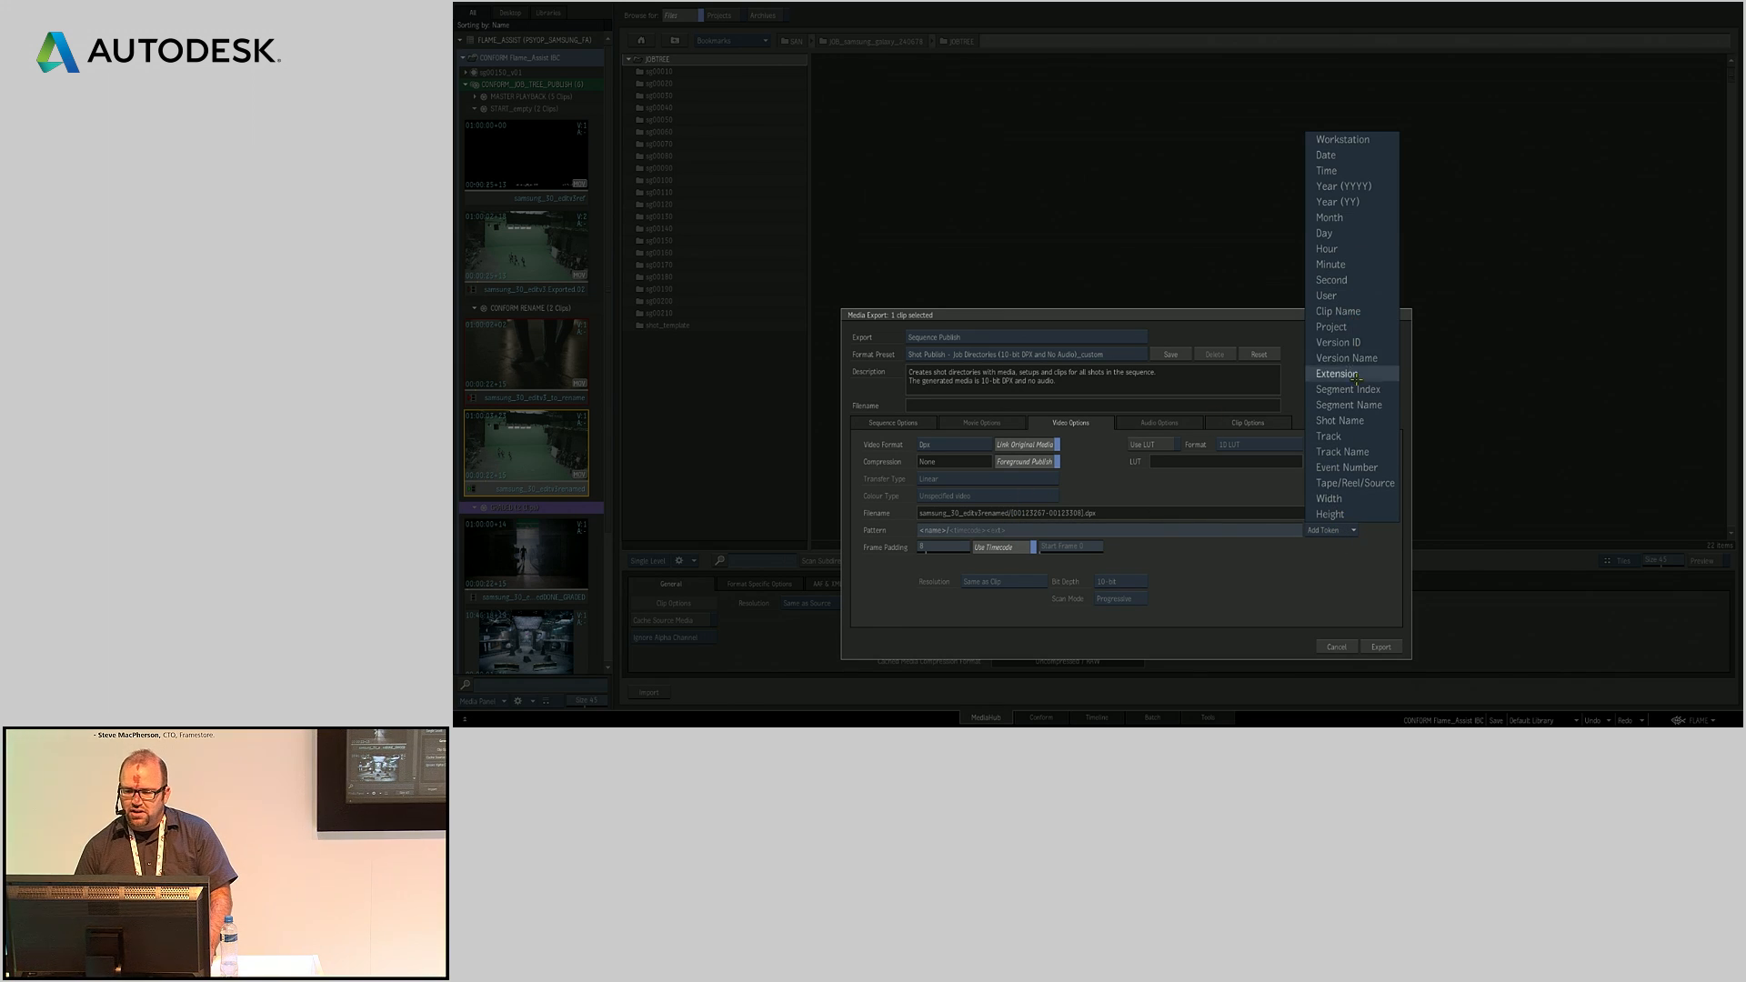
left_click(1339, 420)
left_click(1027, 531)
left_click(1330, 530)
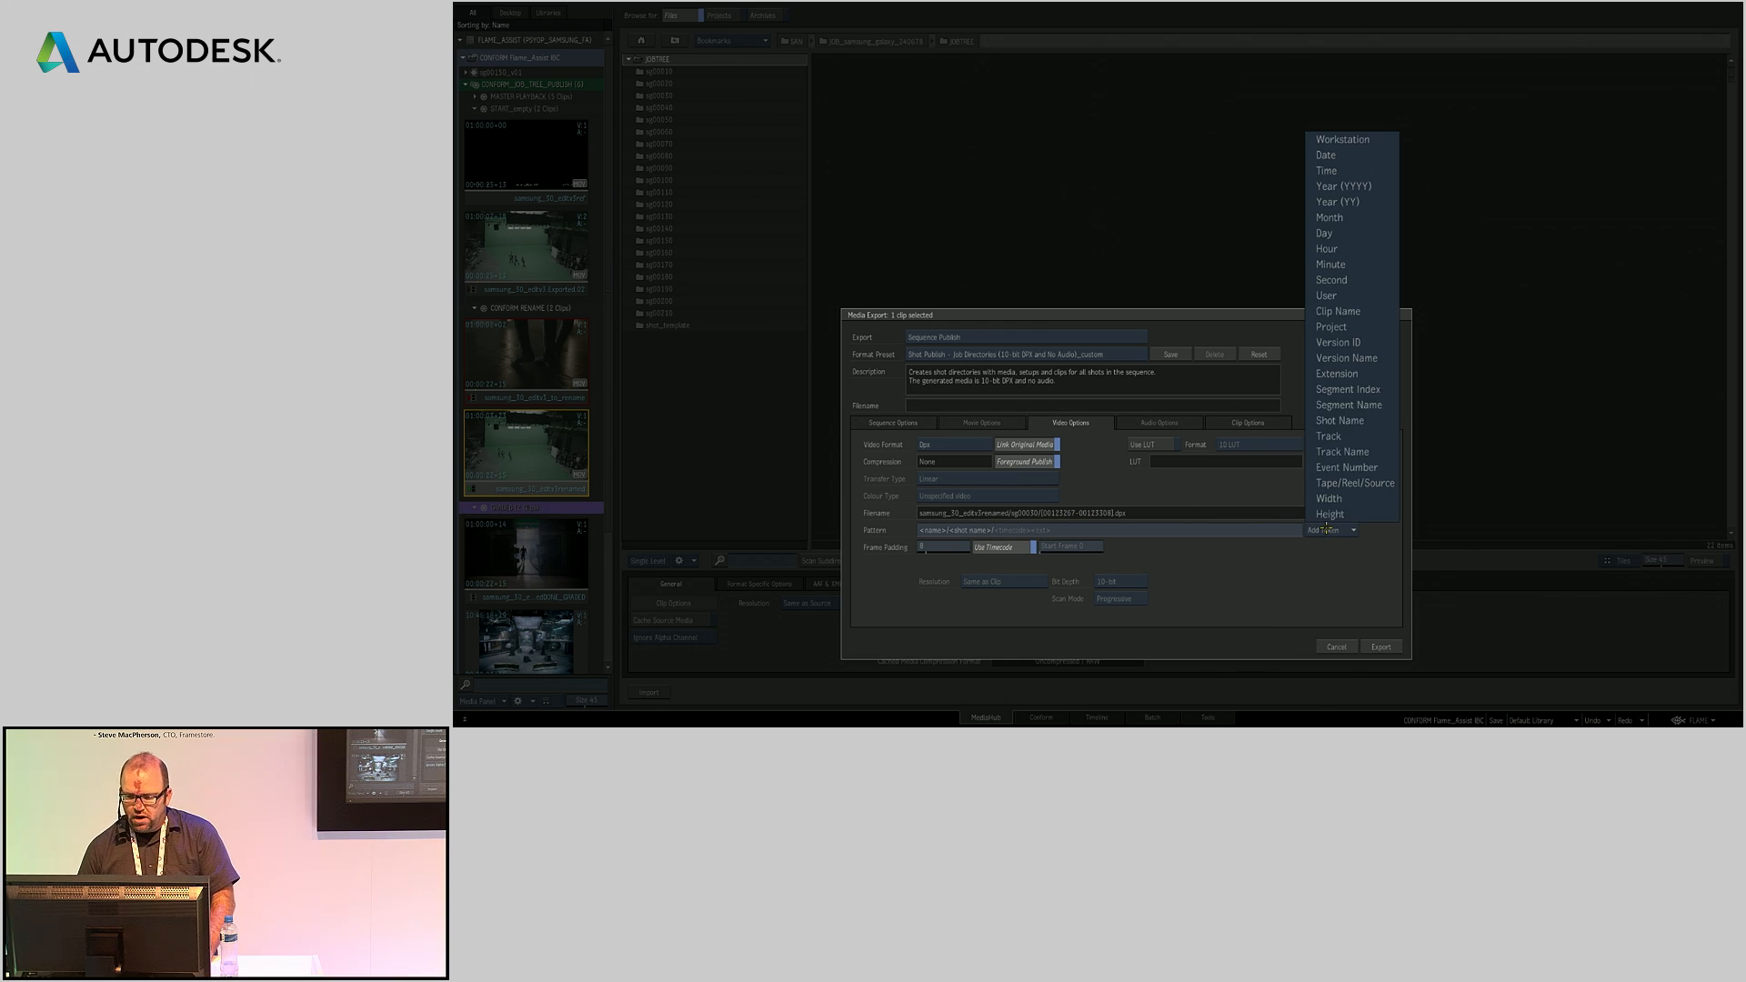
left_click(1347, 405)
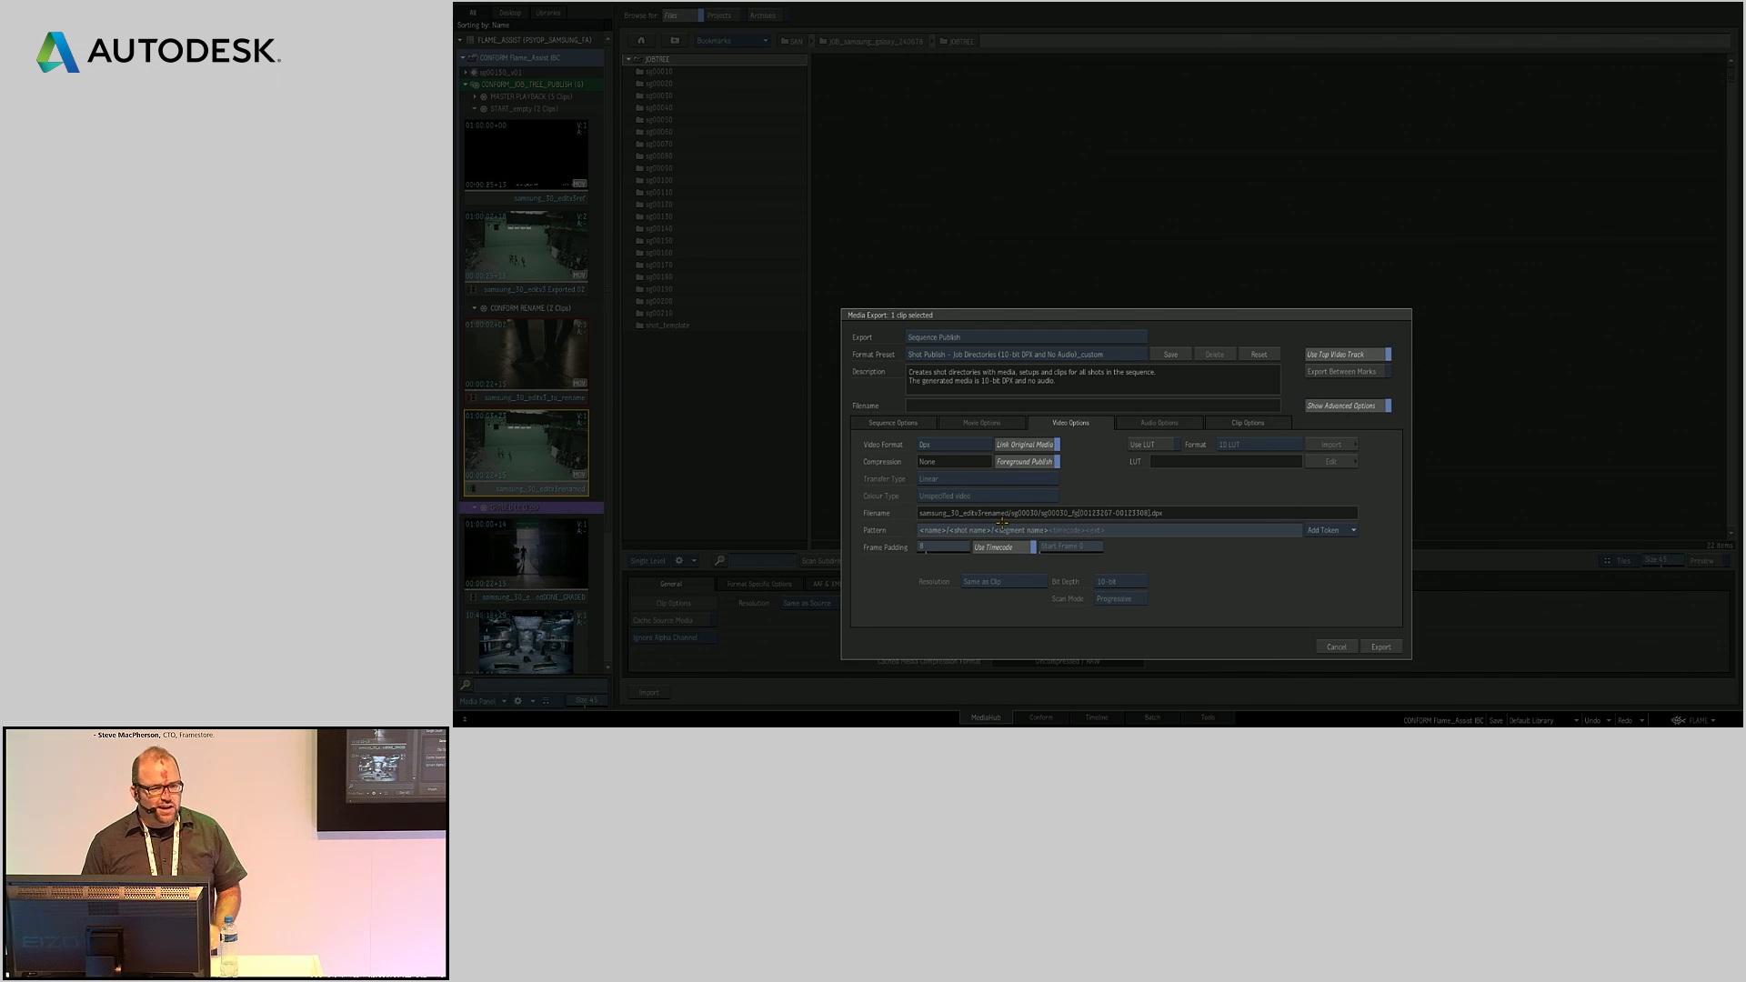
Step: Load the project preset Shot Publish - Flame steps and Publish v1_raw and open its clip options
left_click(1048, 355)
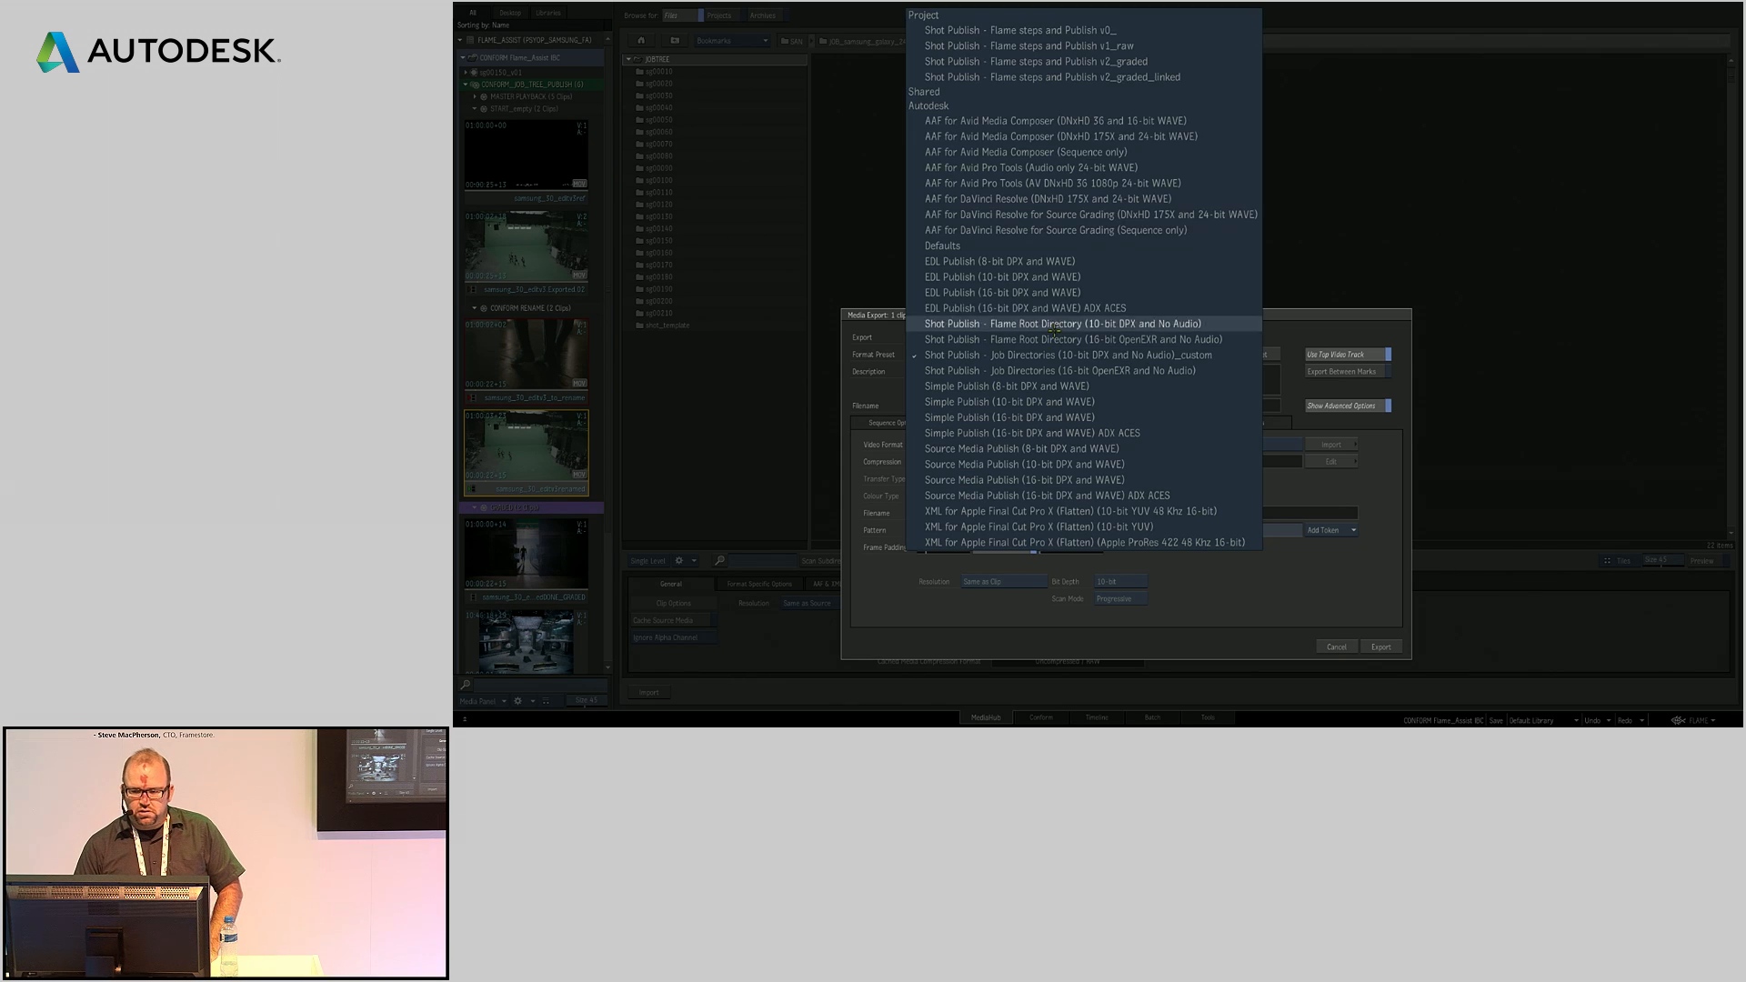
left_click(1106, 46)
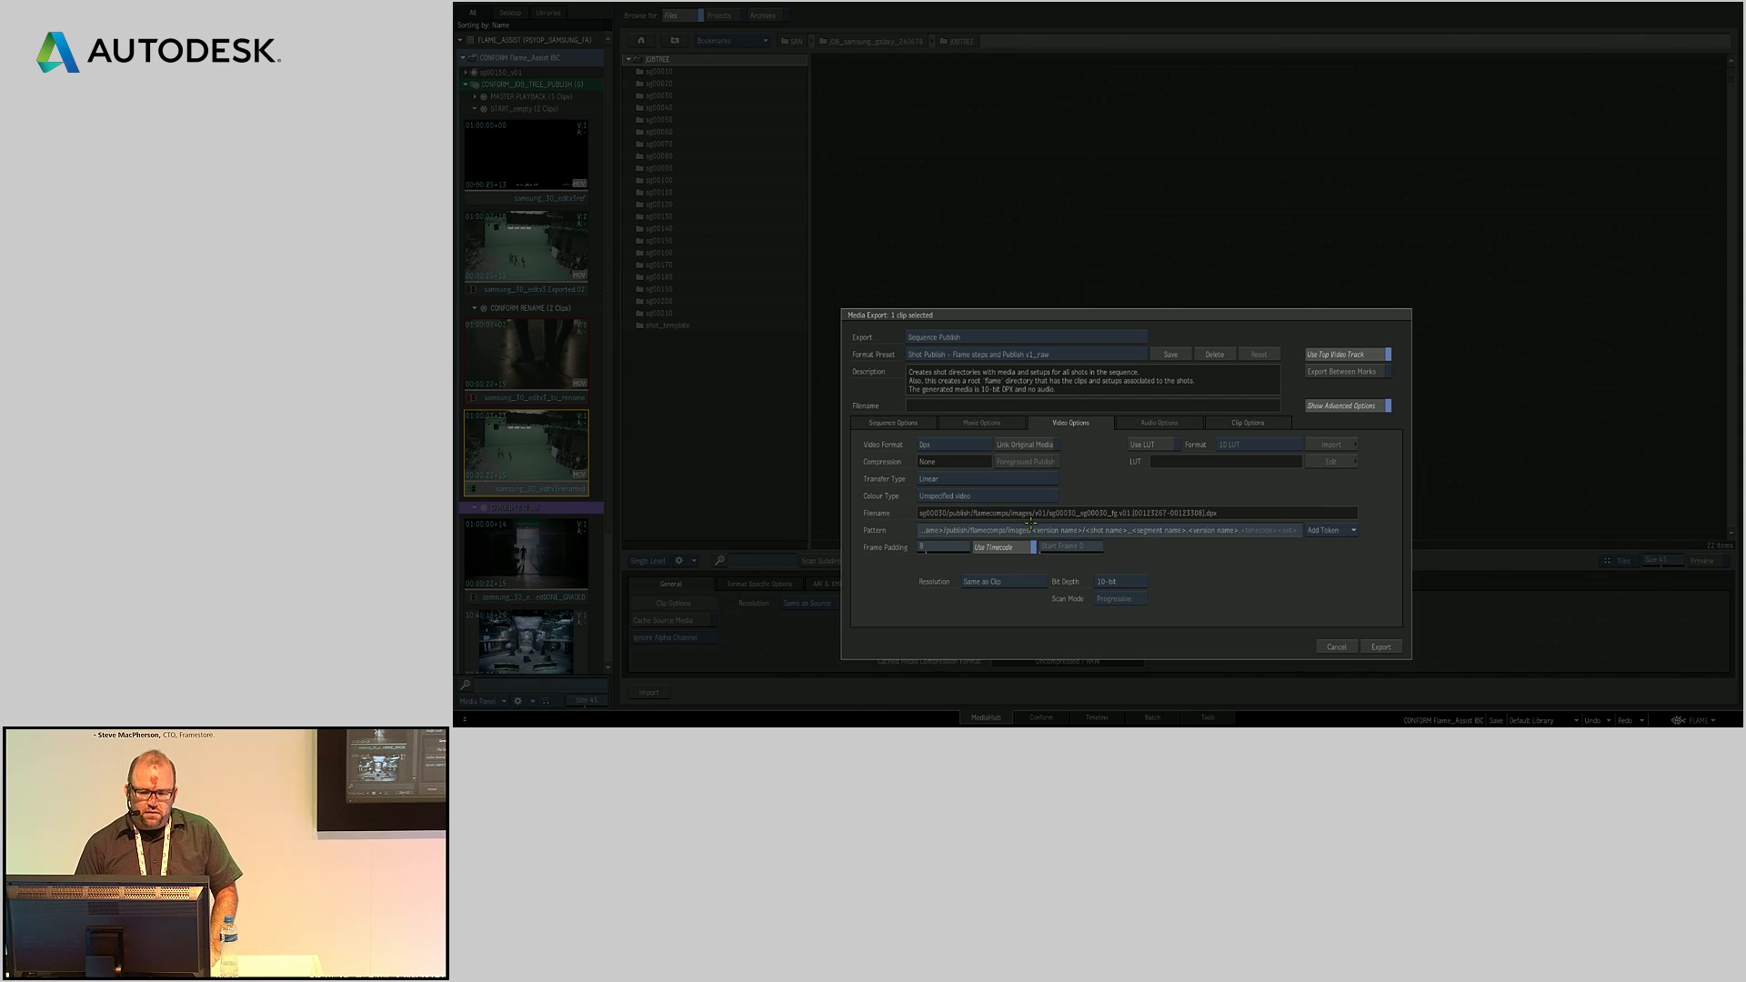
left_click(1257, 423)
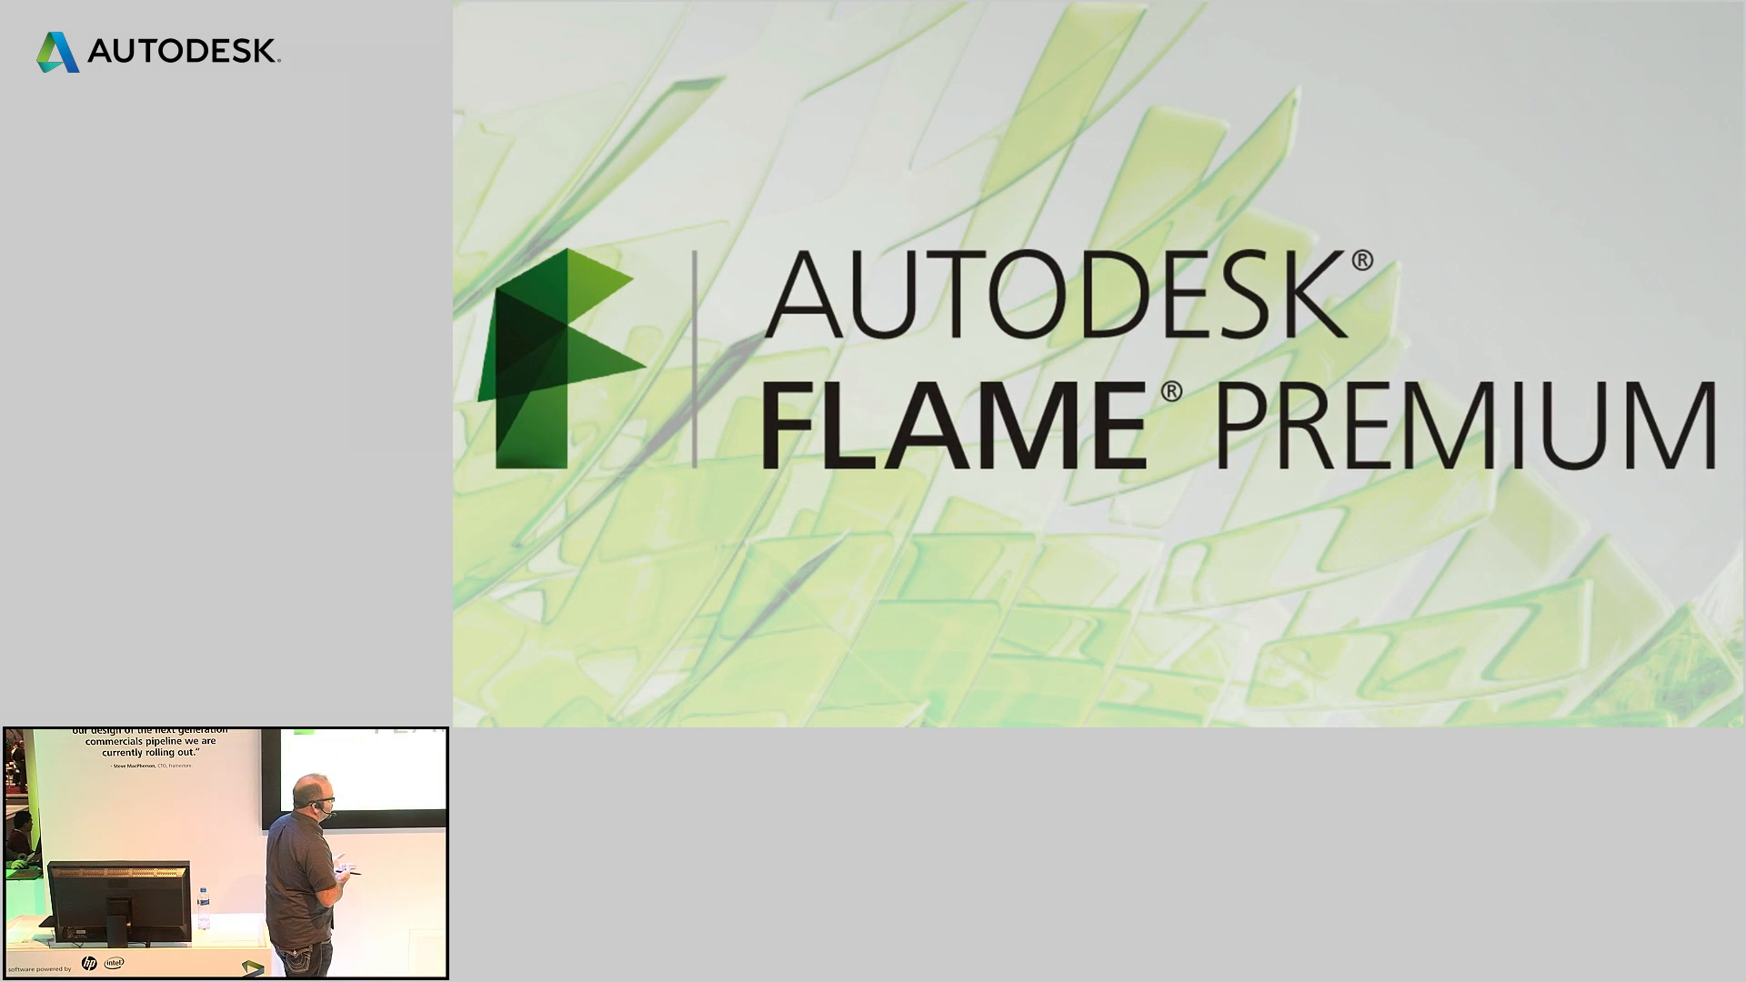
key("Right")
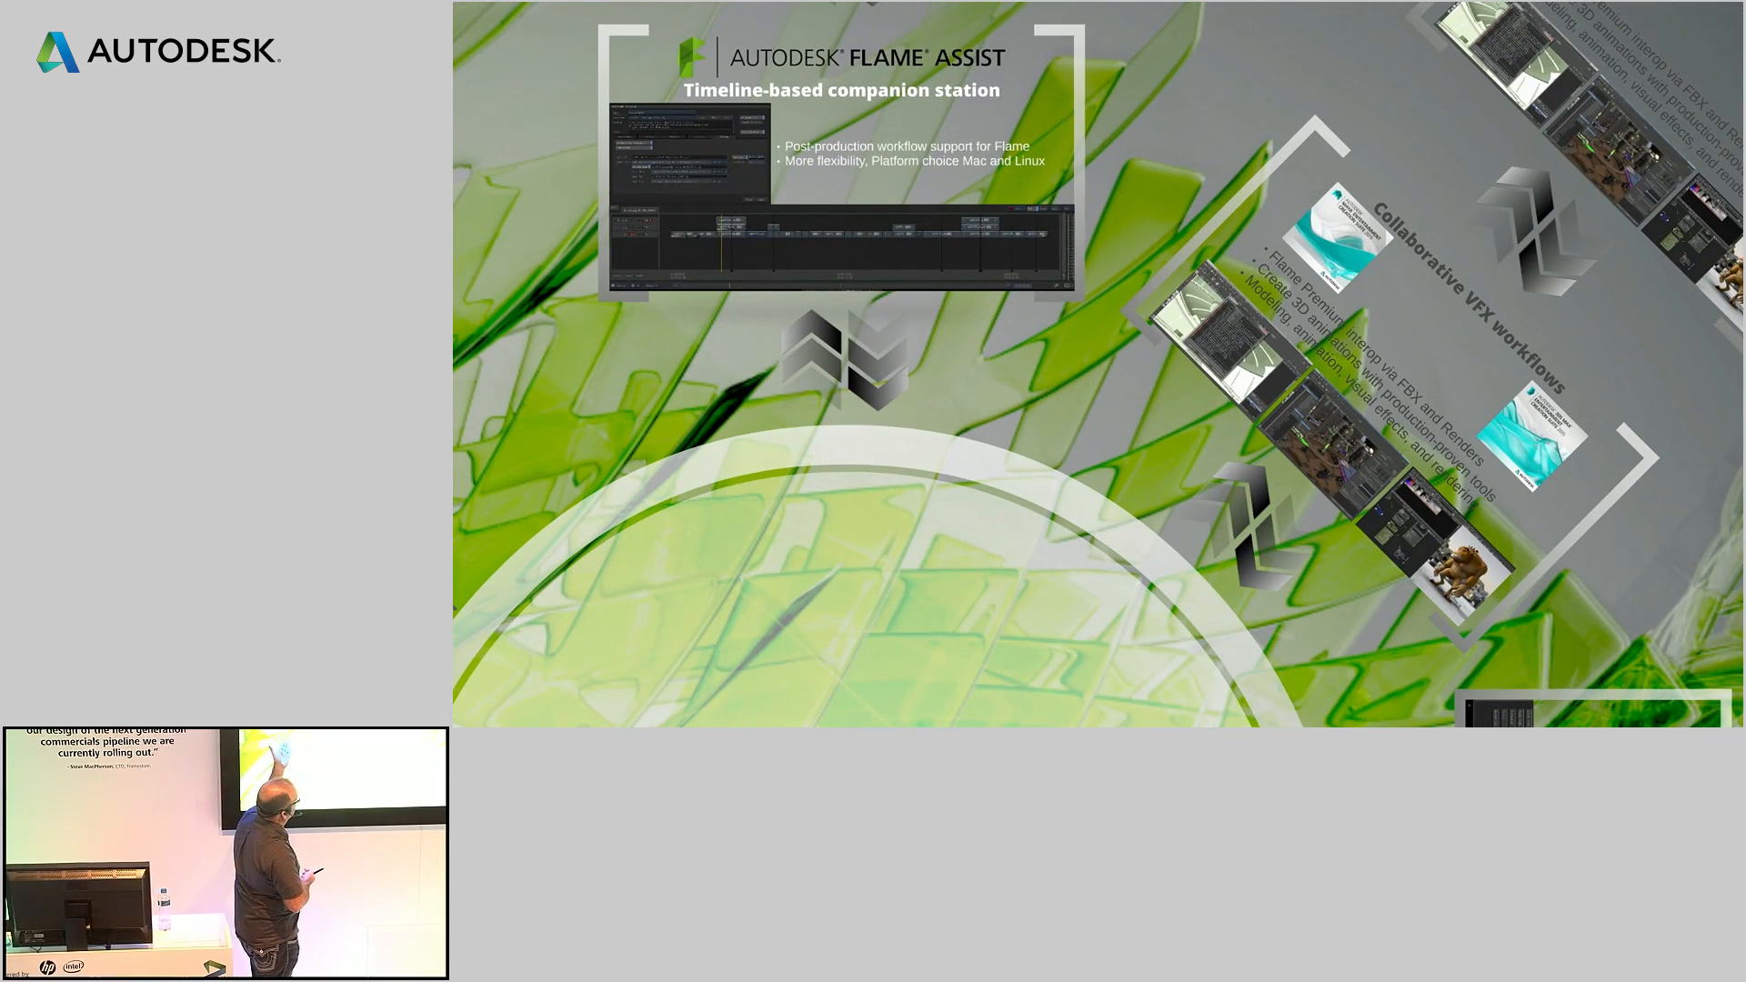
key("Right")
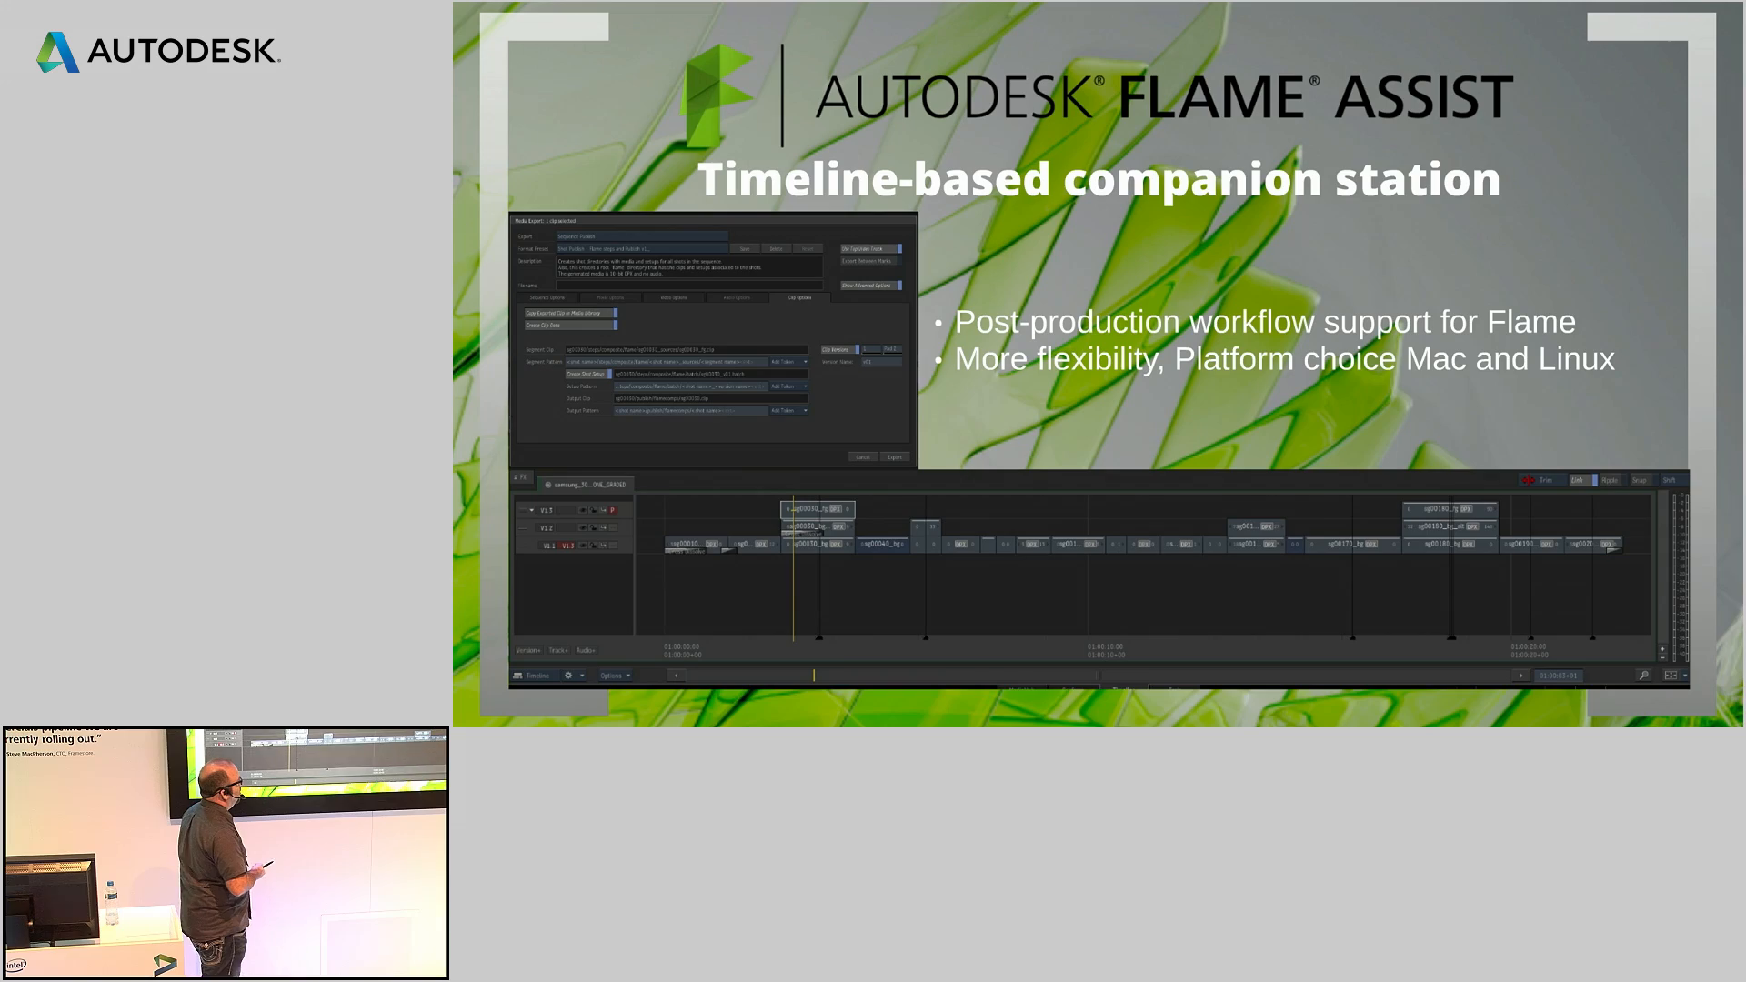
key("Right")
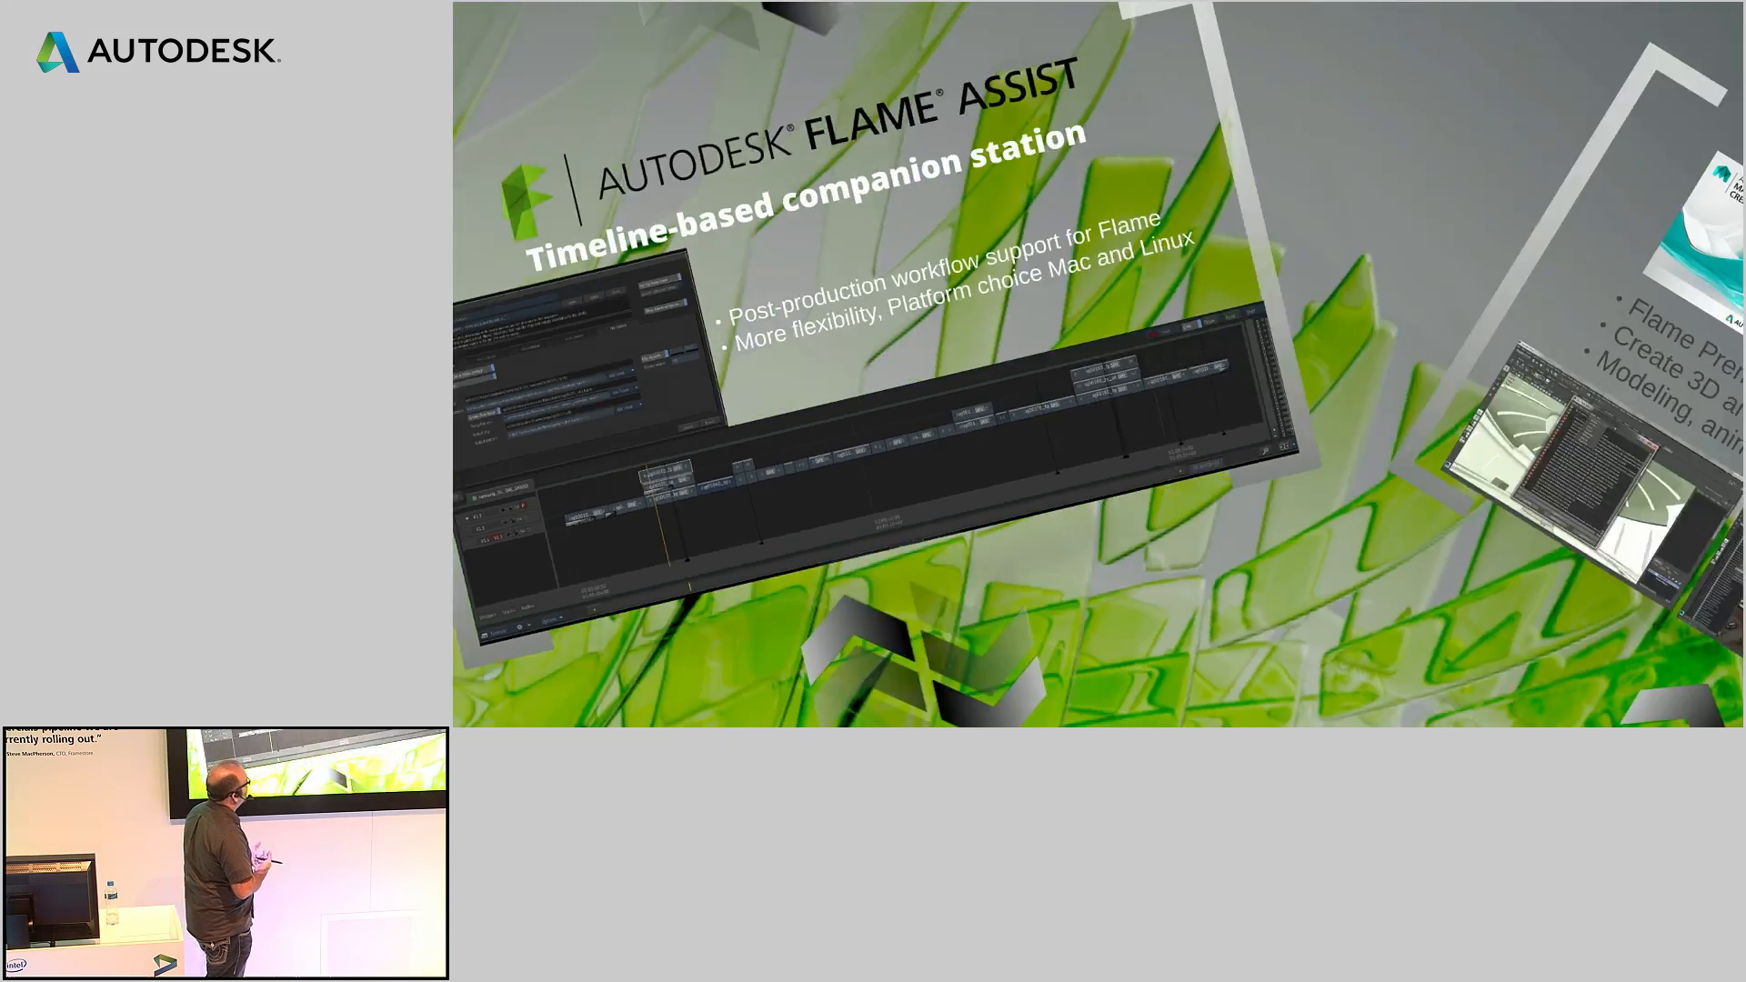
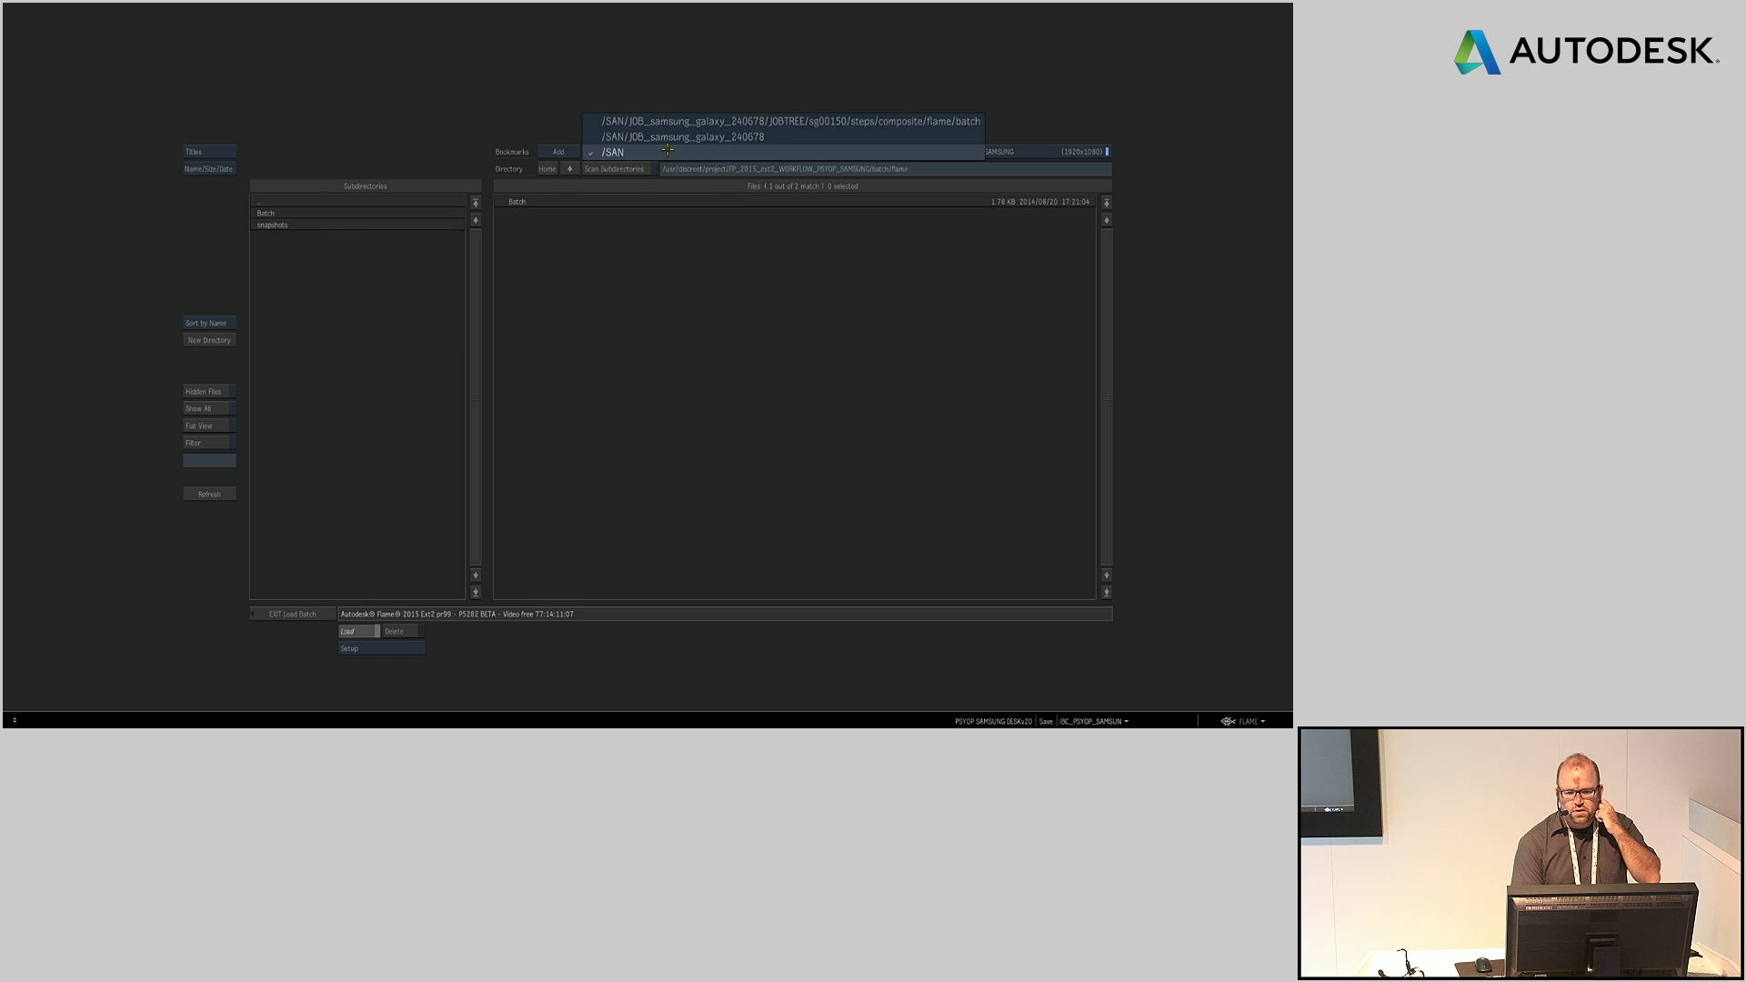
Step: In Flame, load the sg00150_v01 batch setup from the shot's steps/composite/flame/batch folder in the job tree
left_click(676, 136)
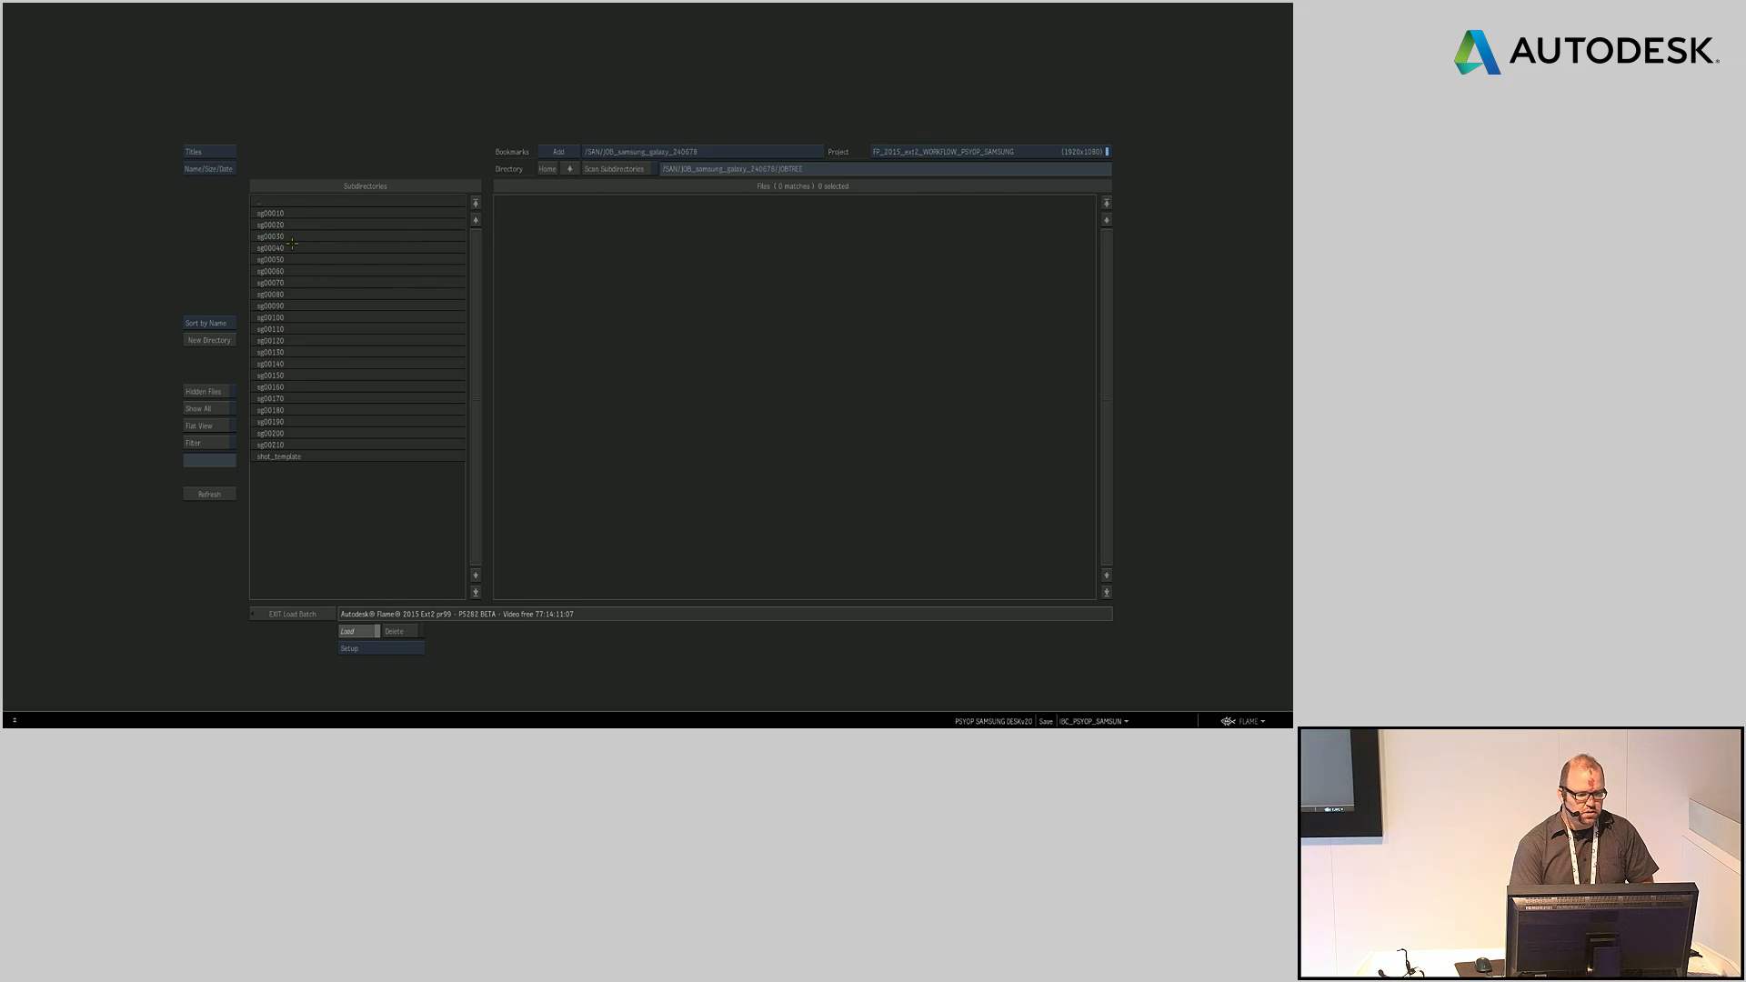
left_click(284, 375)
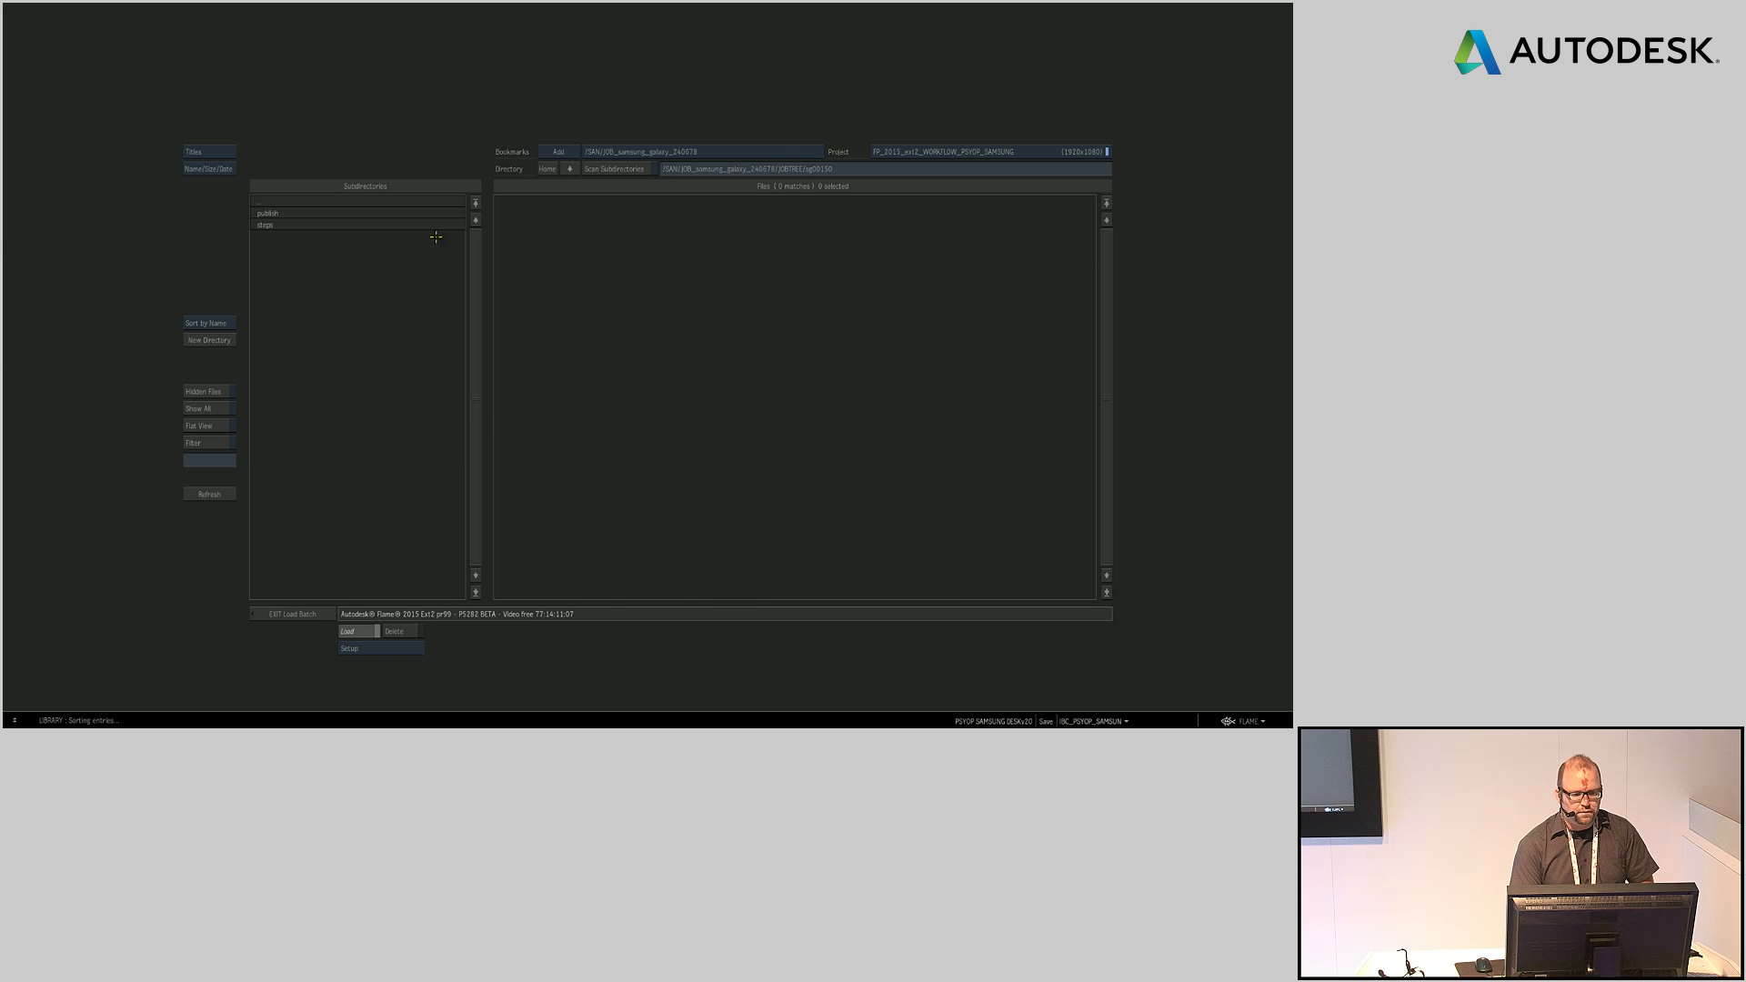
left_click(317, 227)
left_click(297, 225)
left_click(273, 259)
left_click(281, 216)
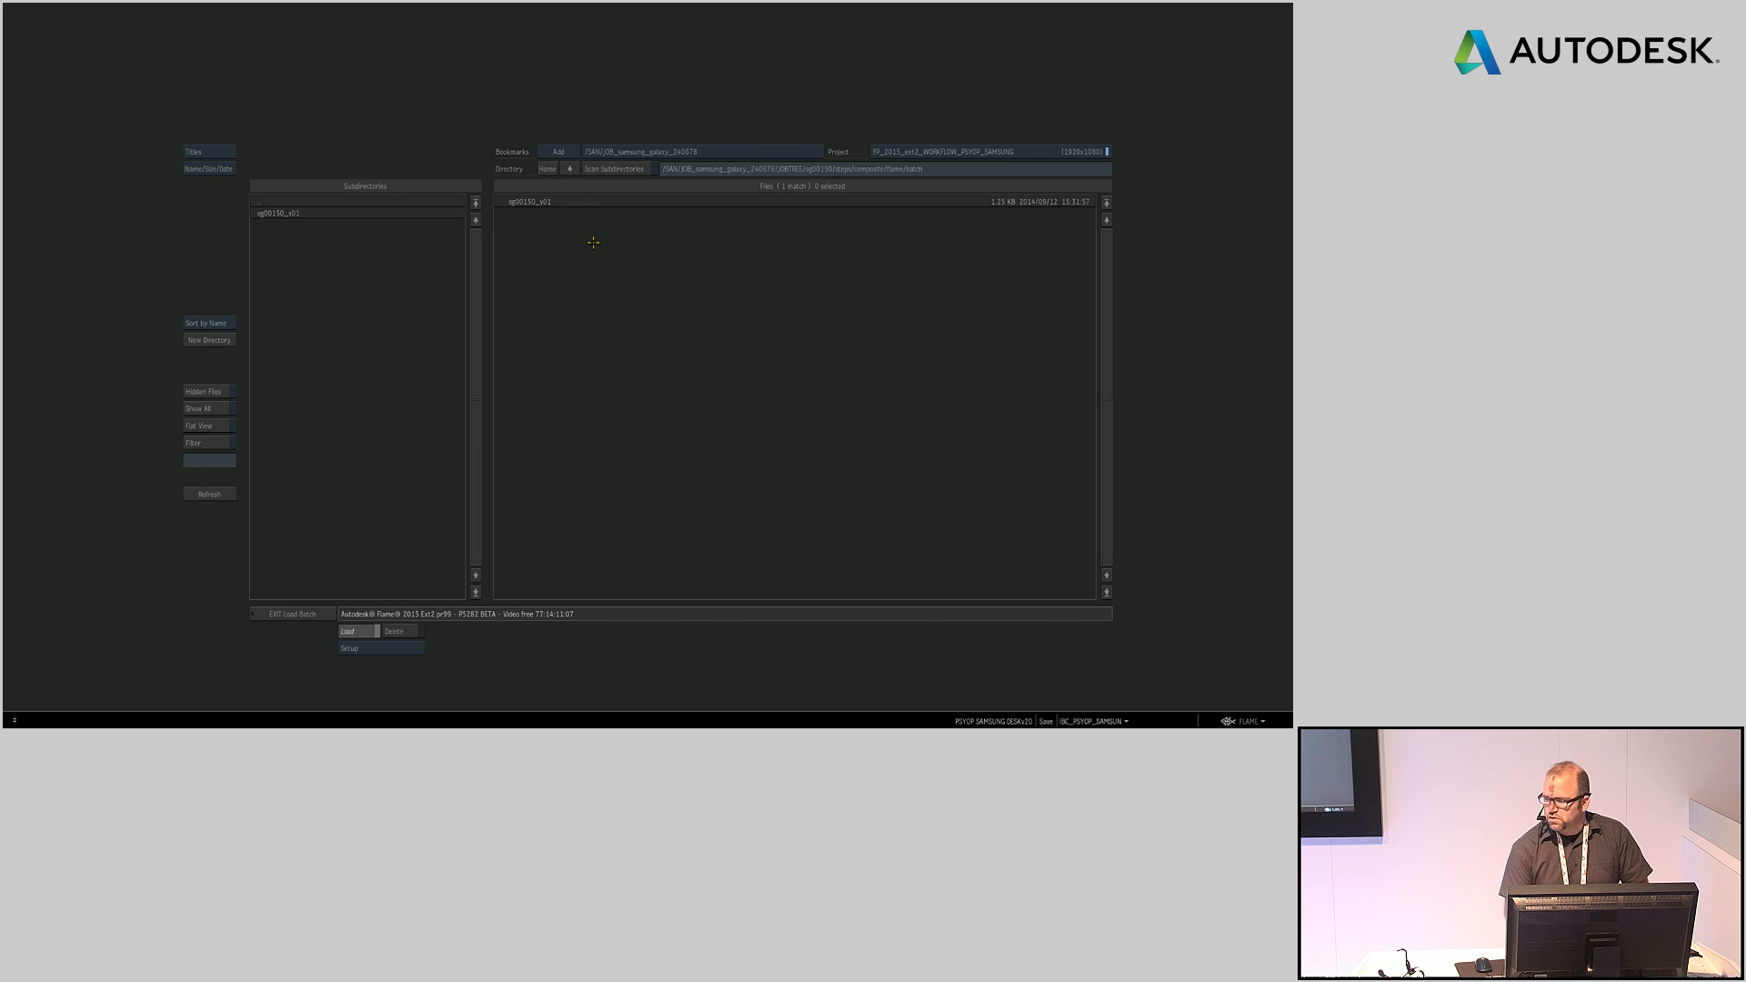
double_click(550, 201)
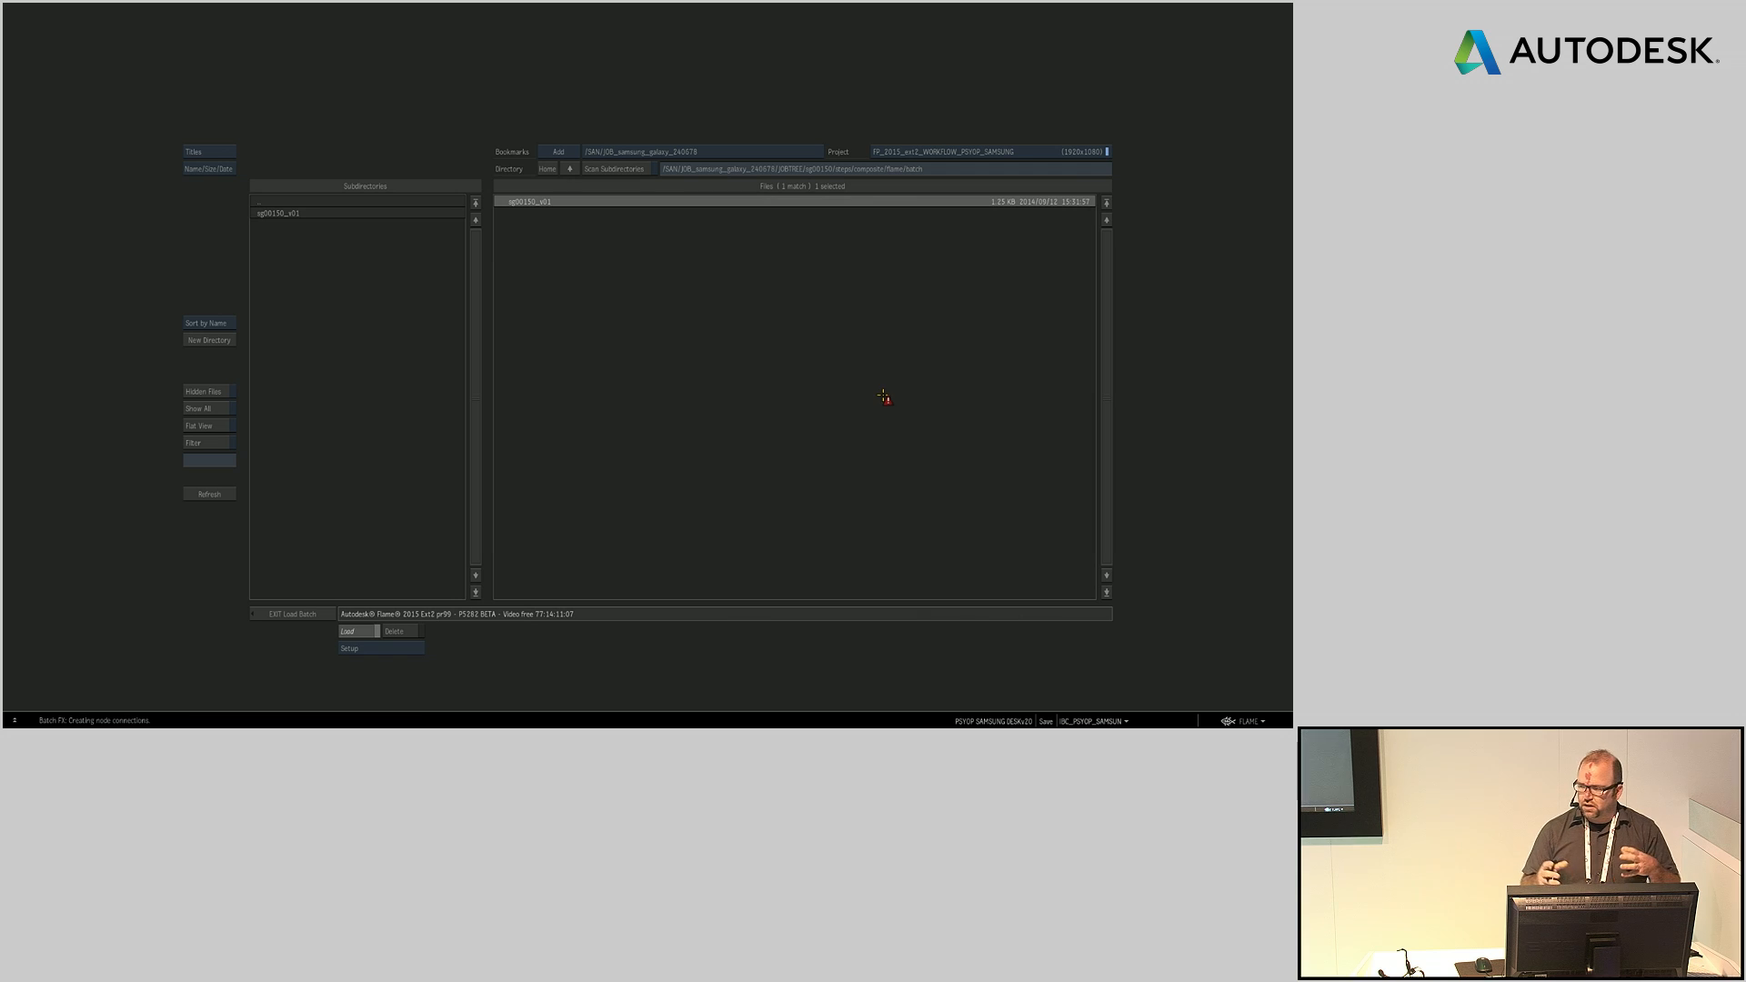
left_click(680, 419)
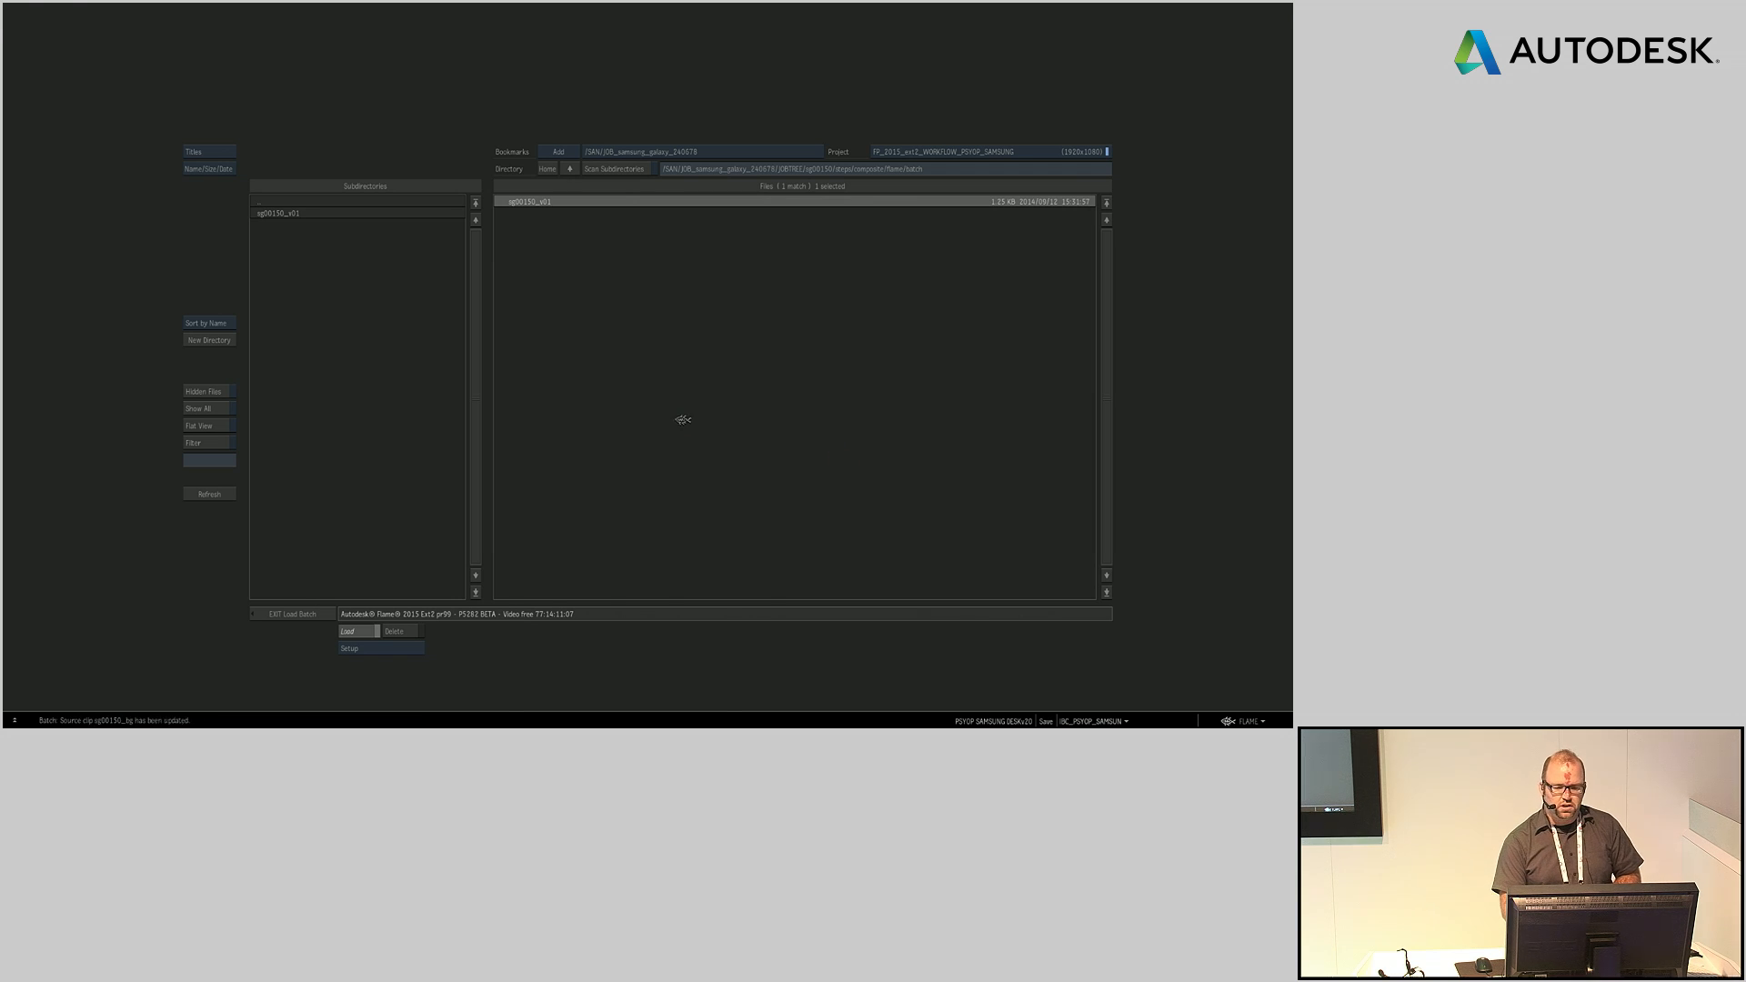
Step: Spread out the sg00150_bg_alt clip, the sg00150_bg clip and the Write File node in the batch schematic
left_click_drag(800, 265, 1146, 296)
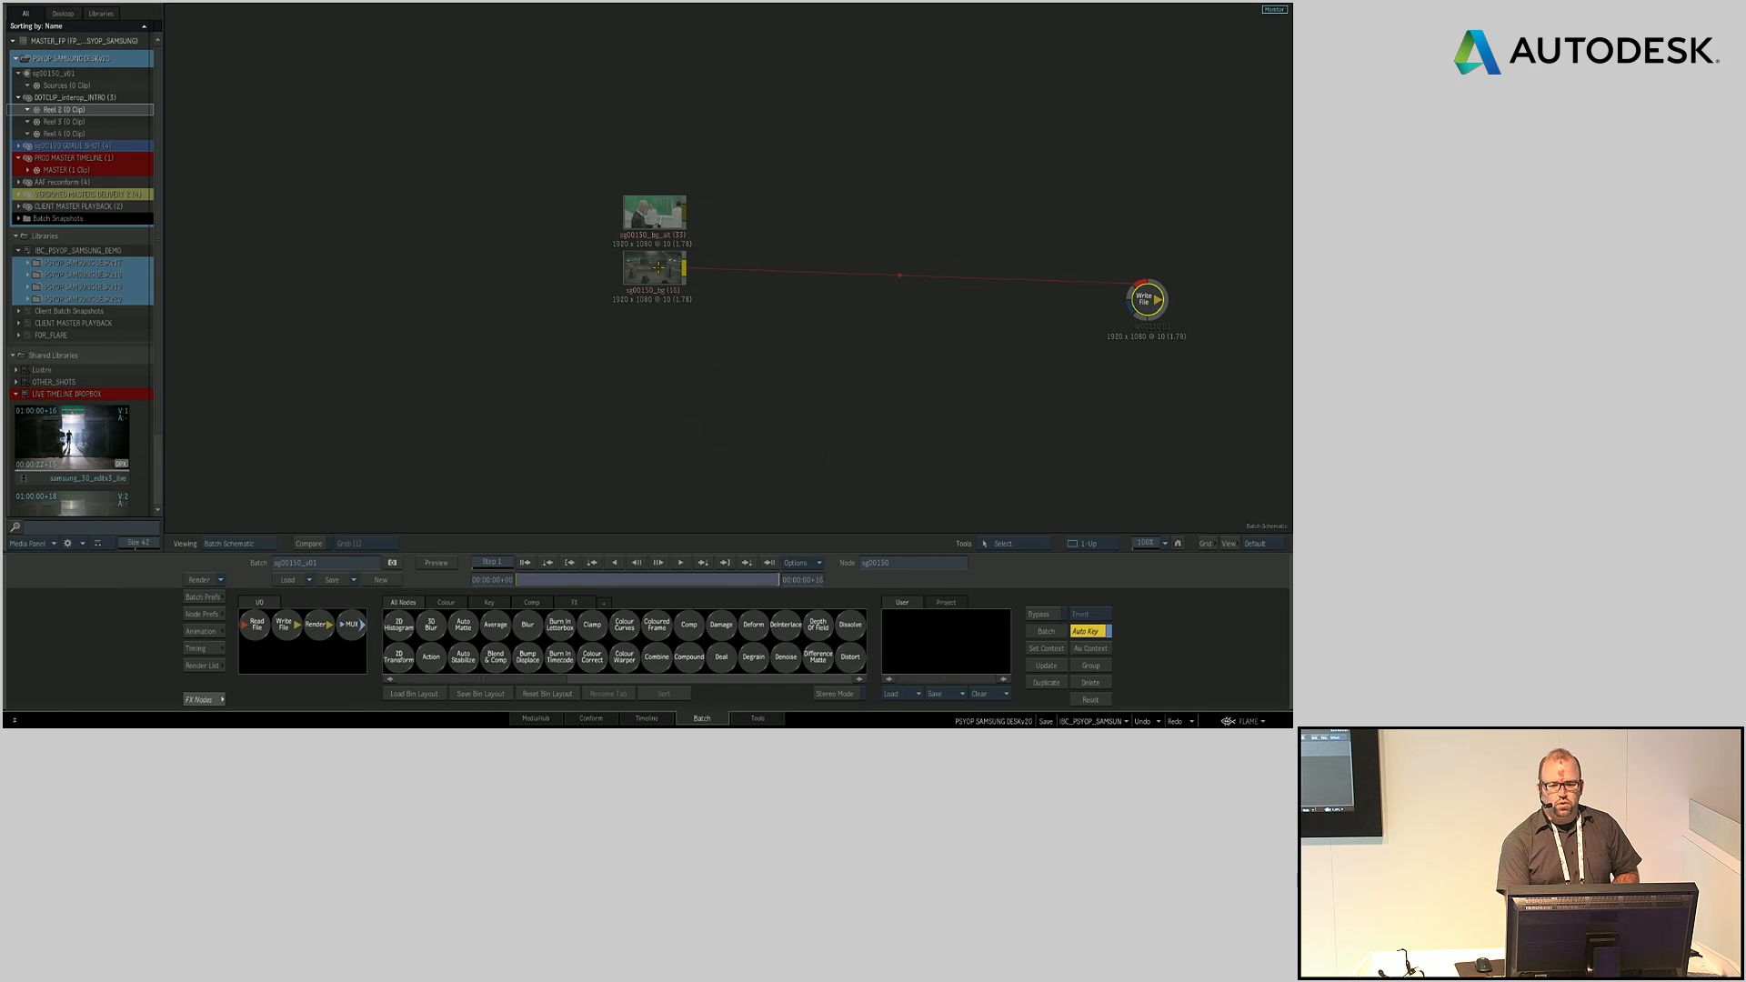
left_click_drag(654, 268, 561, 321)
left_click_drag(648, 208, 552, 170)
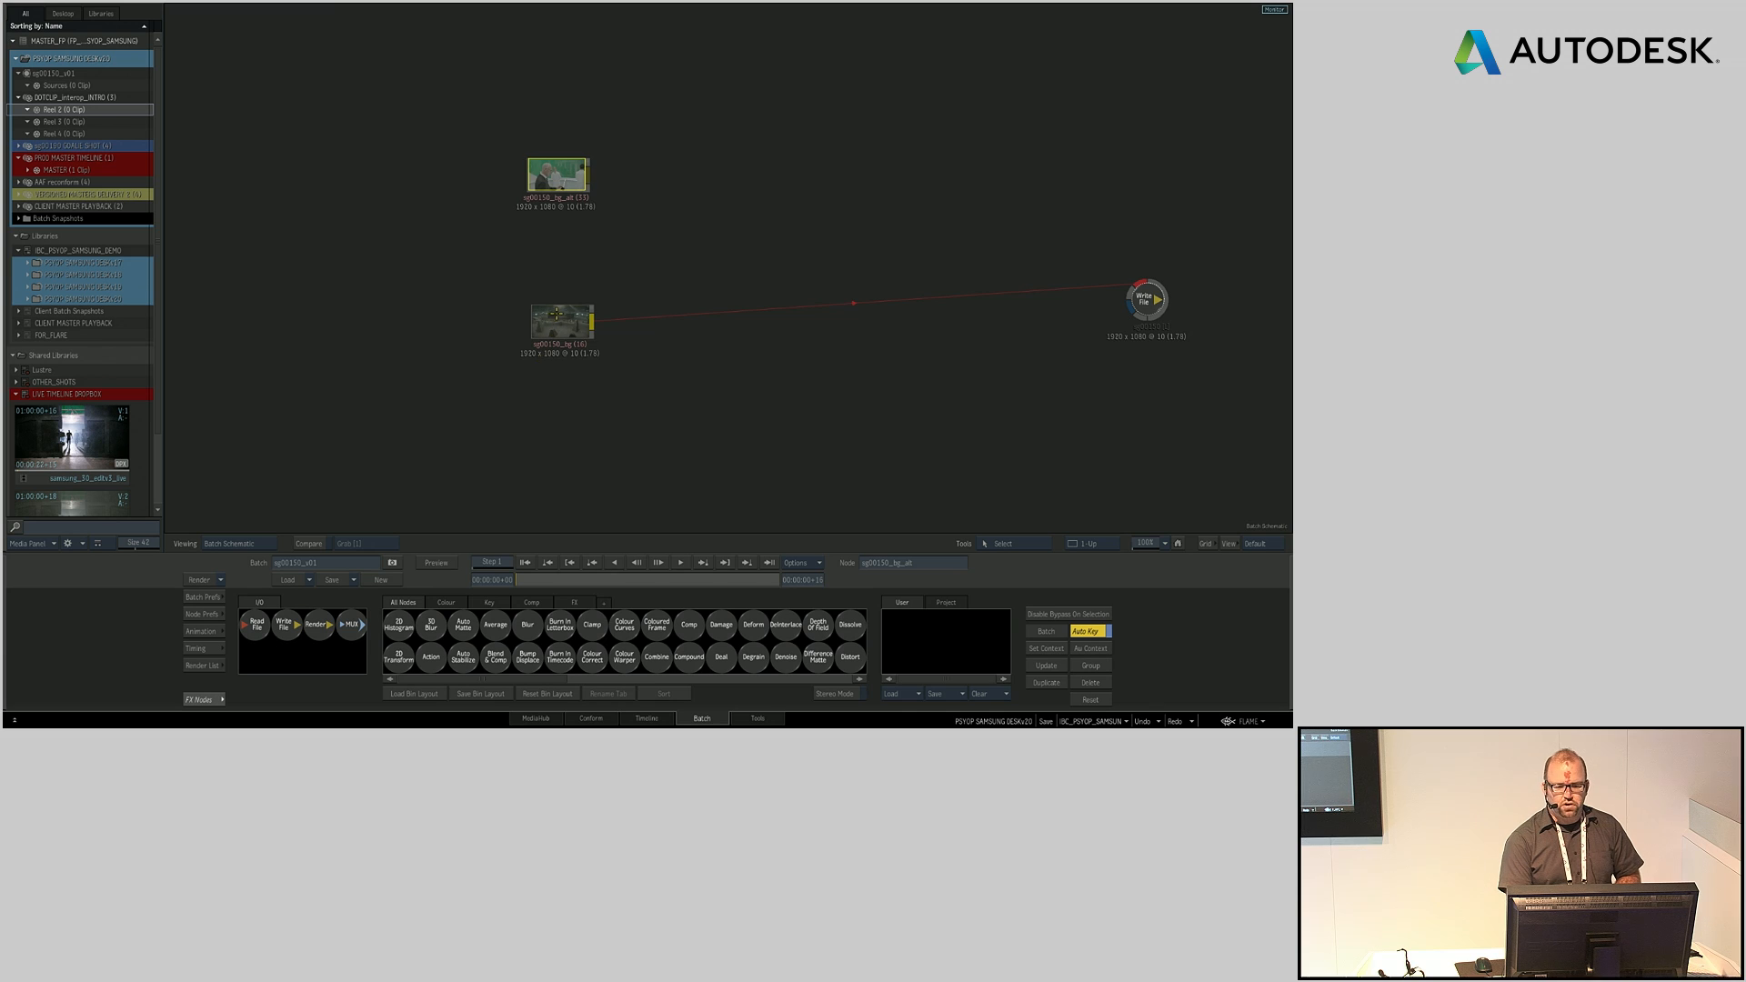
left_click_drag(556, 316, 534, 316)
left_click_drag(1148, 300, 1143, 314)
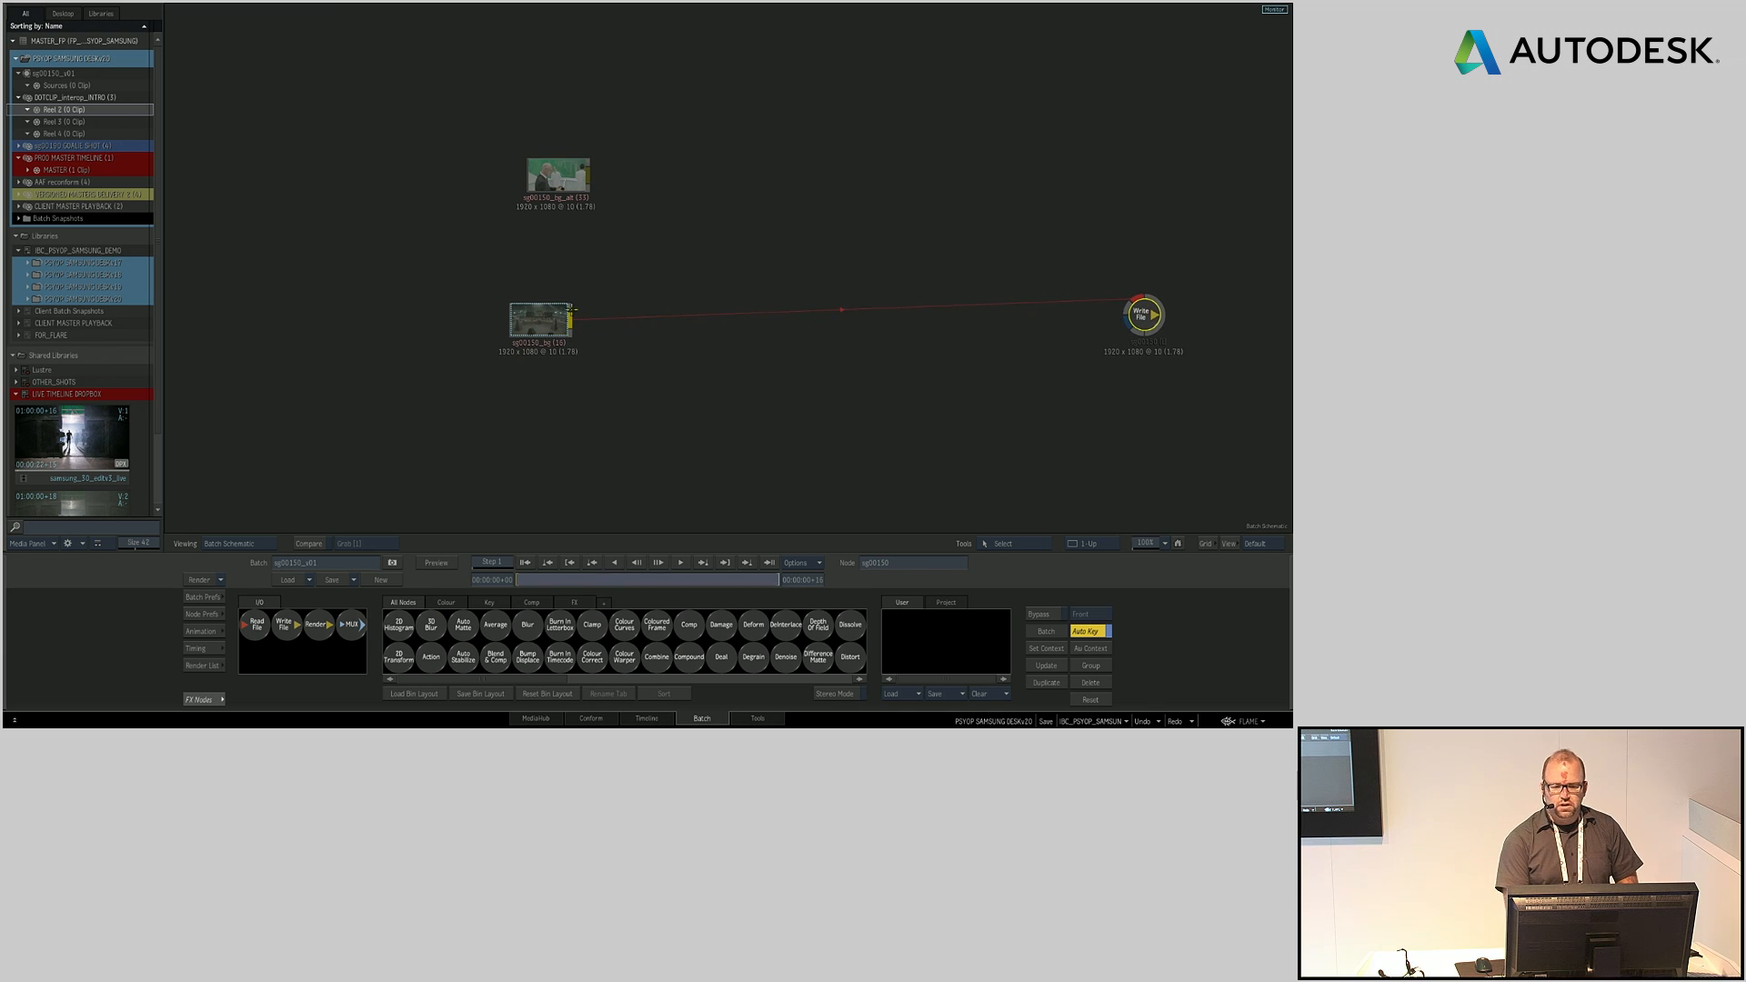
left_click_drag(539, 319, 529, 306)
Step: Add the sg150_quick setup from the project bin and wire its LUT Editor nodes to the sg00150_bg_alt and sg00150_bg clips
left_click(958, 602)
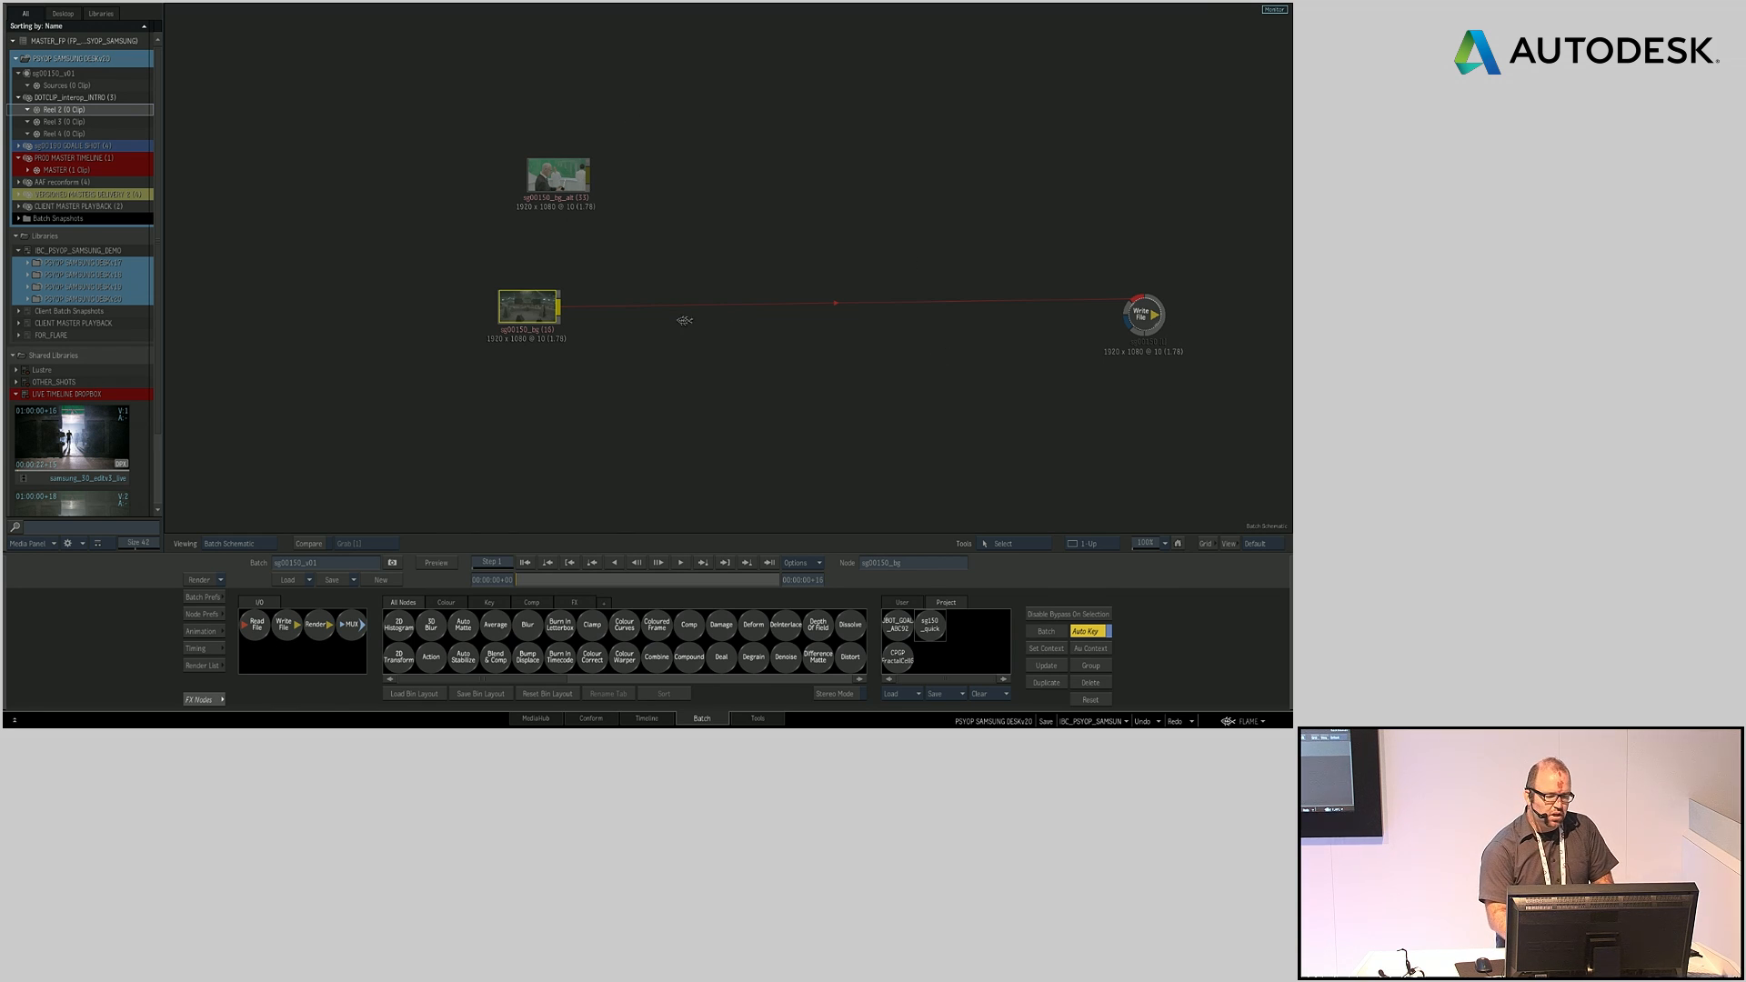
left_click(1161, 371)
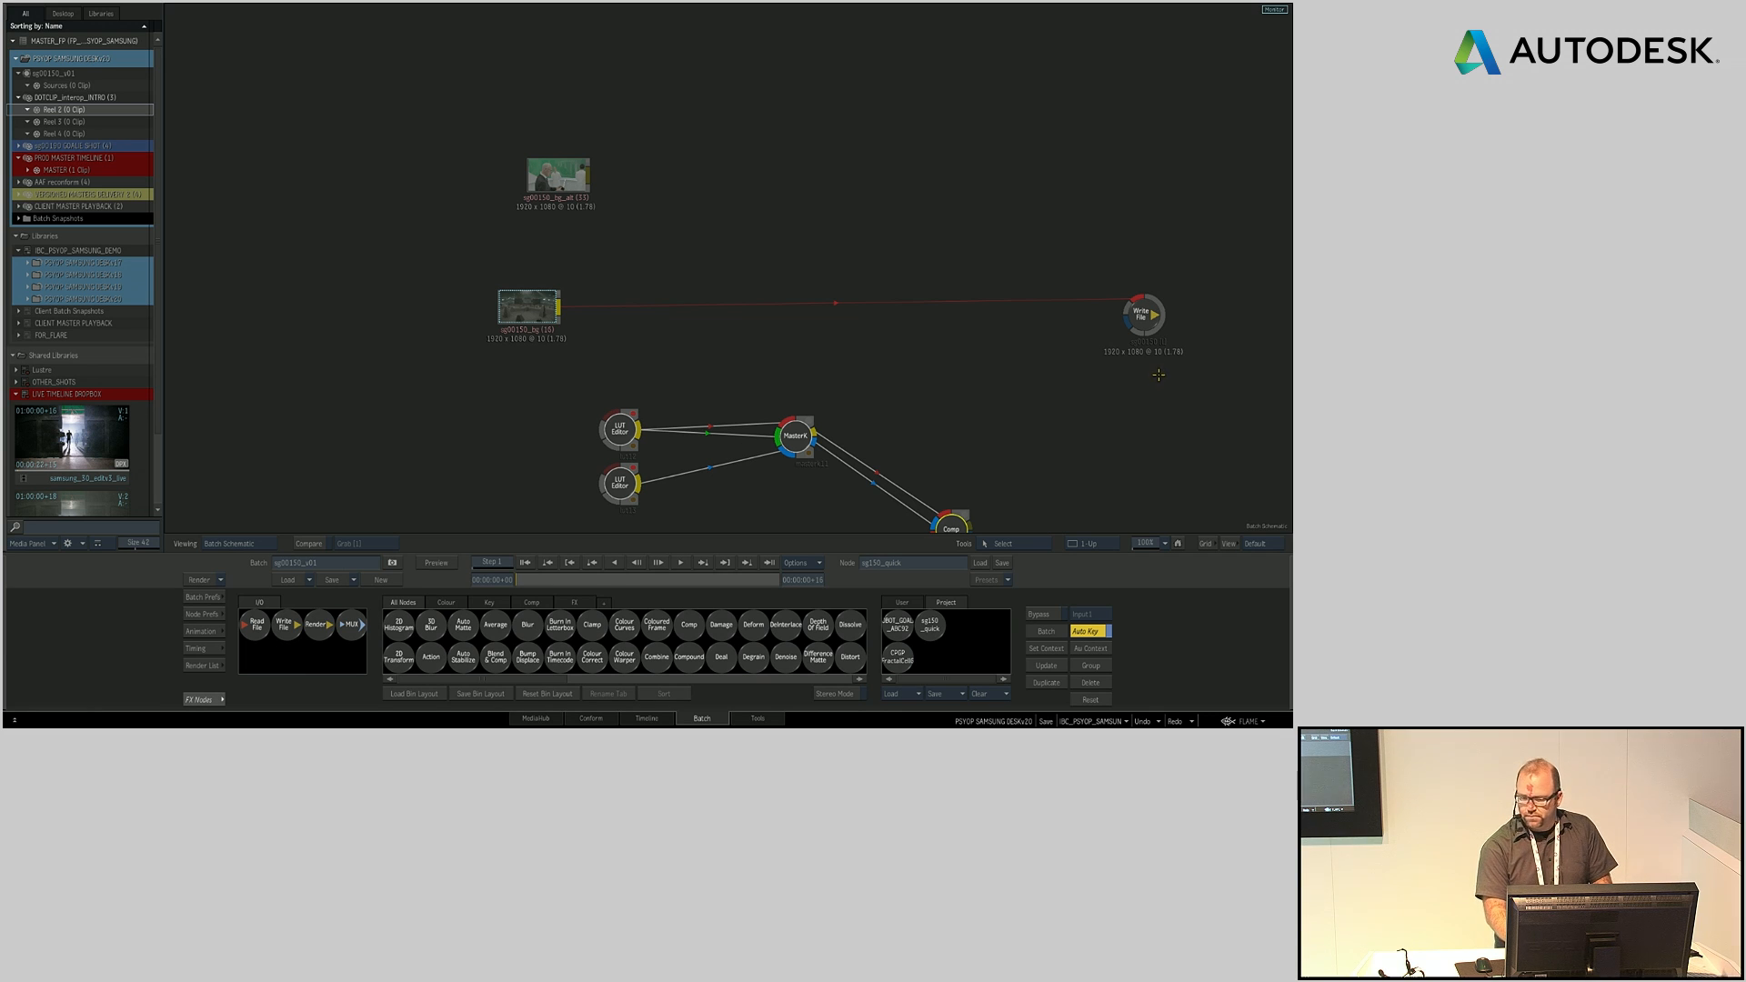
left_click_drag(963, 454, 970, 380)
left_click_drag(959, 461, 1000, 203)
mouse_move(569, 106)
left_mouse_down()
mouse_move(605, 127)
mouse_move(583, 146)
mouse_move(565, 132)
left_mouse_up()
left_click_drag(568, 233, 681, 205)
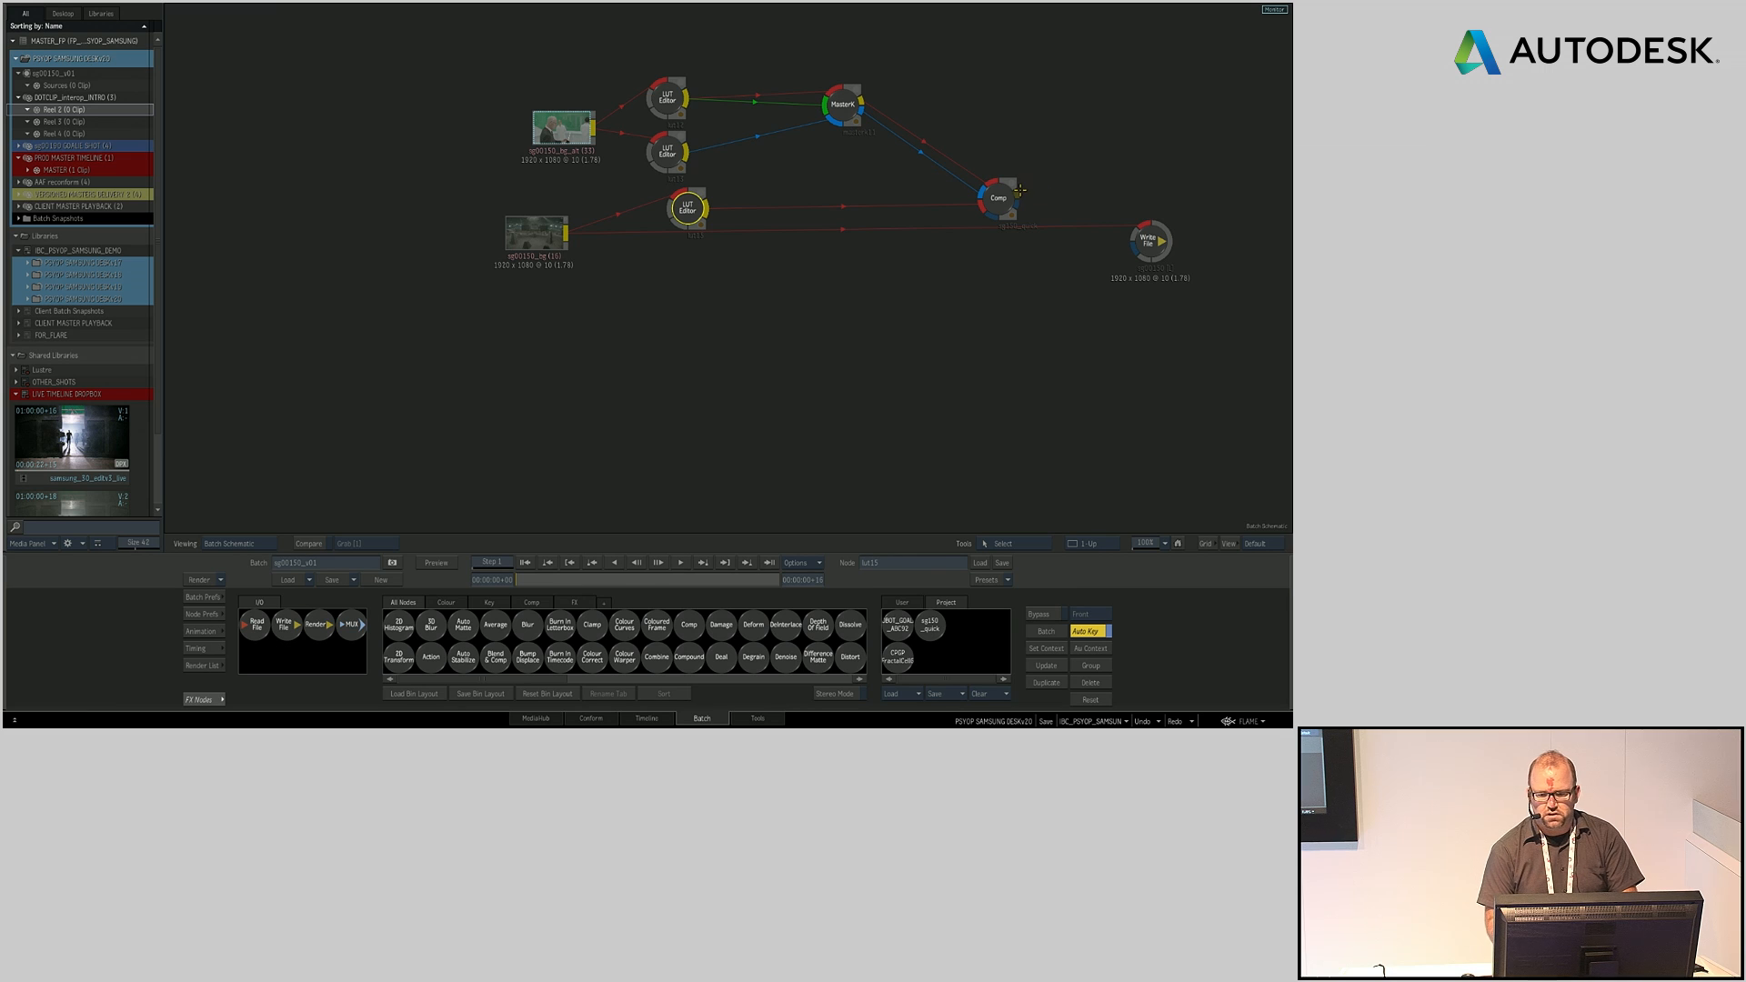
Step: Wire the Comp node's output into the Write File node and preview the Comp result with the viewer set to Log
left_click_drag(1020, 189, 1157, 236)
double_click(1159, 239)
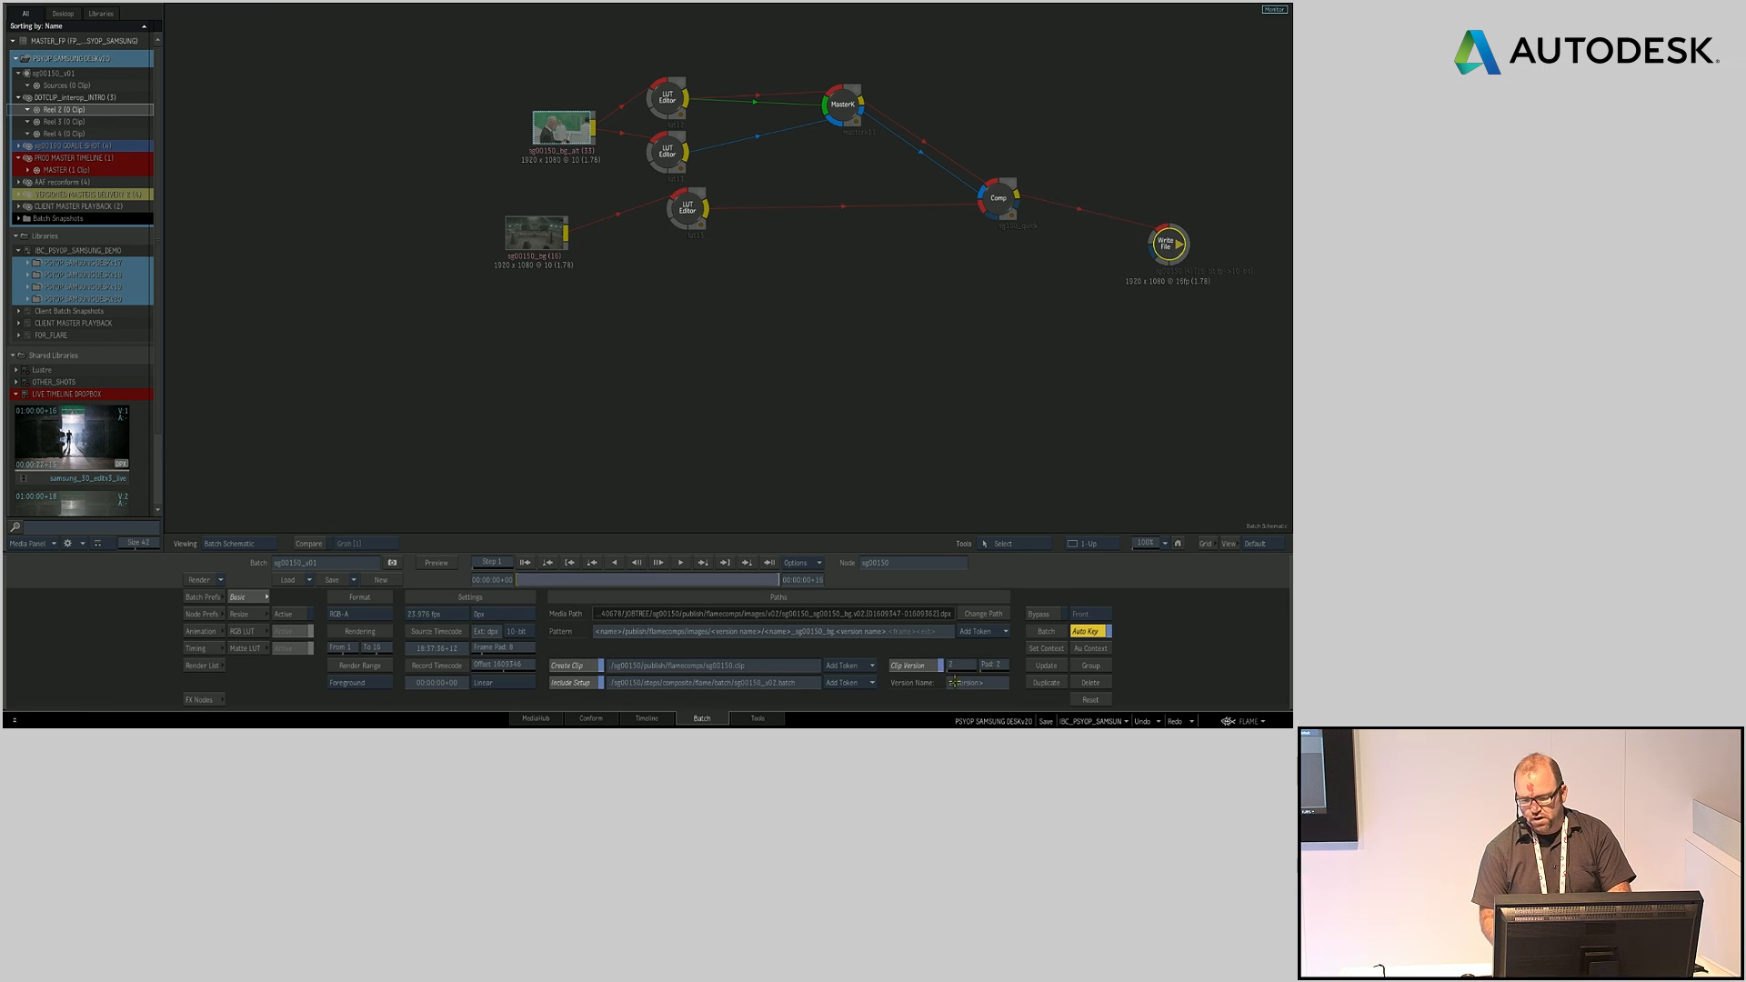
double_click(998, 198)
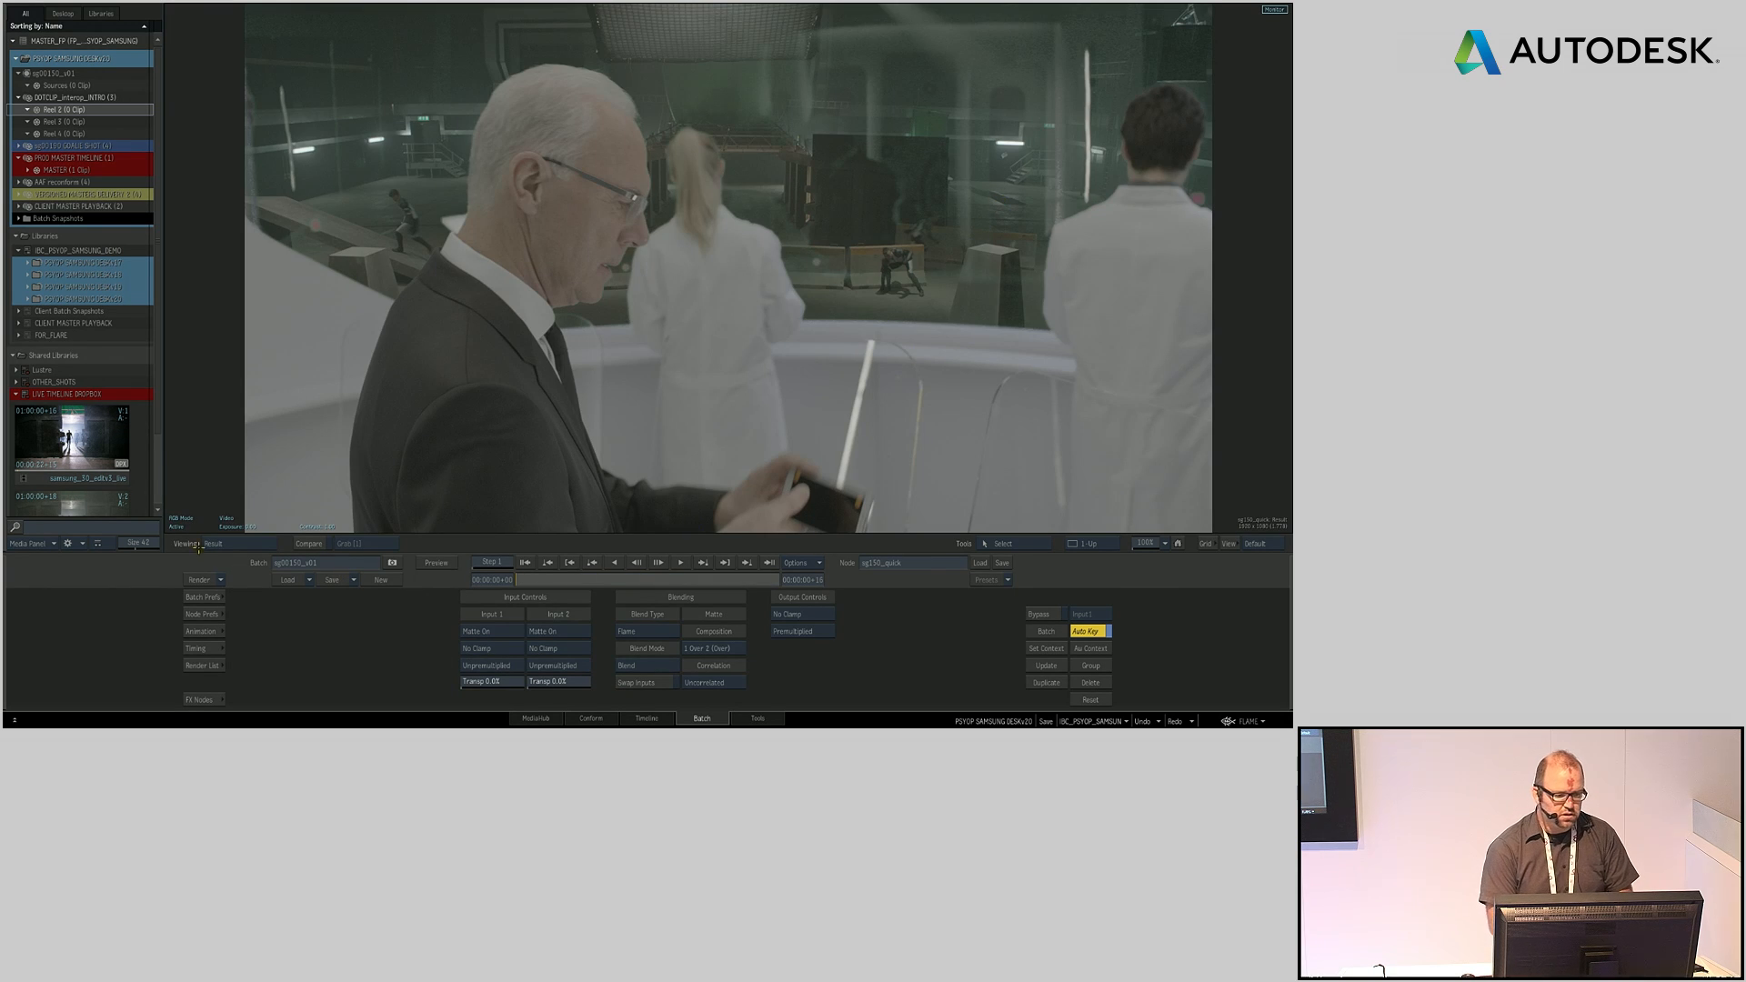
left_click(226, 517)
left_click(240, 494)
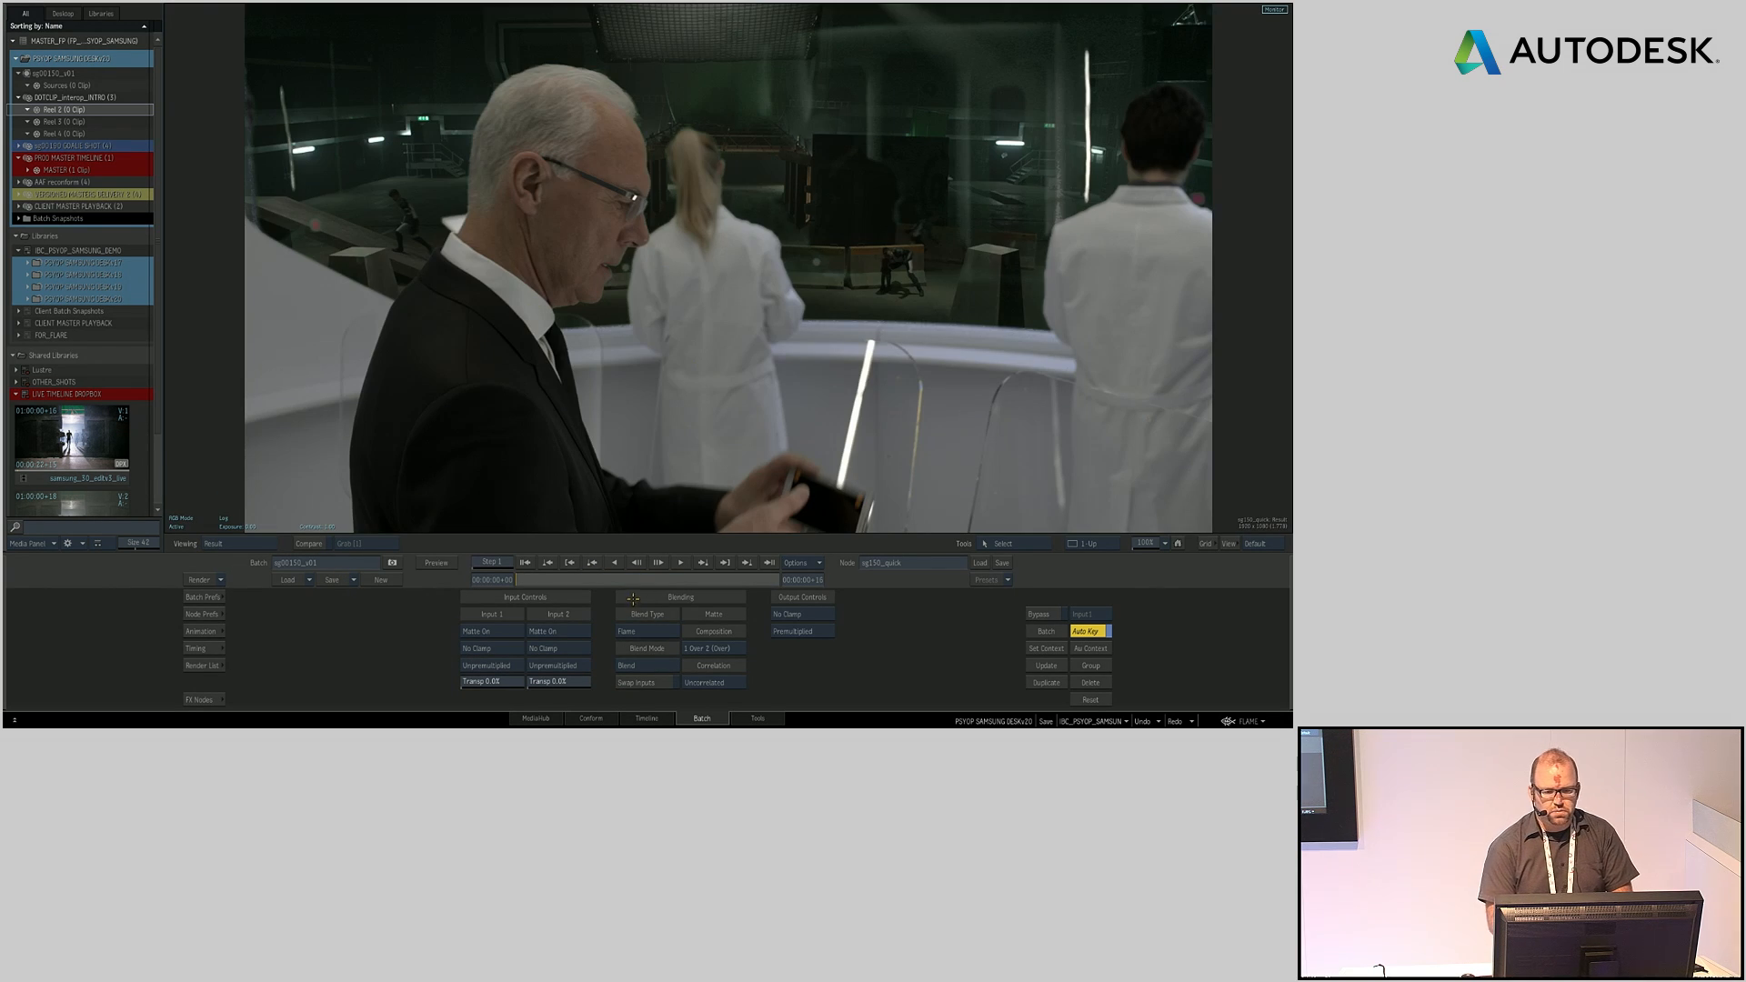
Step: Return to the batch schematic and render the sg00150 composite through the Write File node
key("Escape")
left_click(1166, 246)
left_click(198, 579)
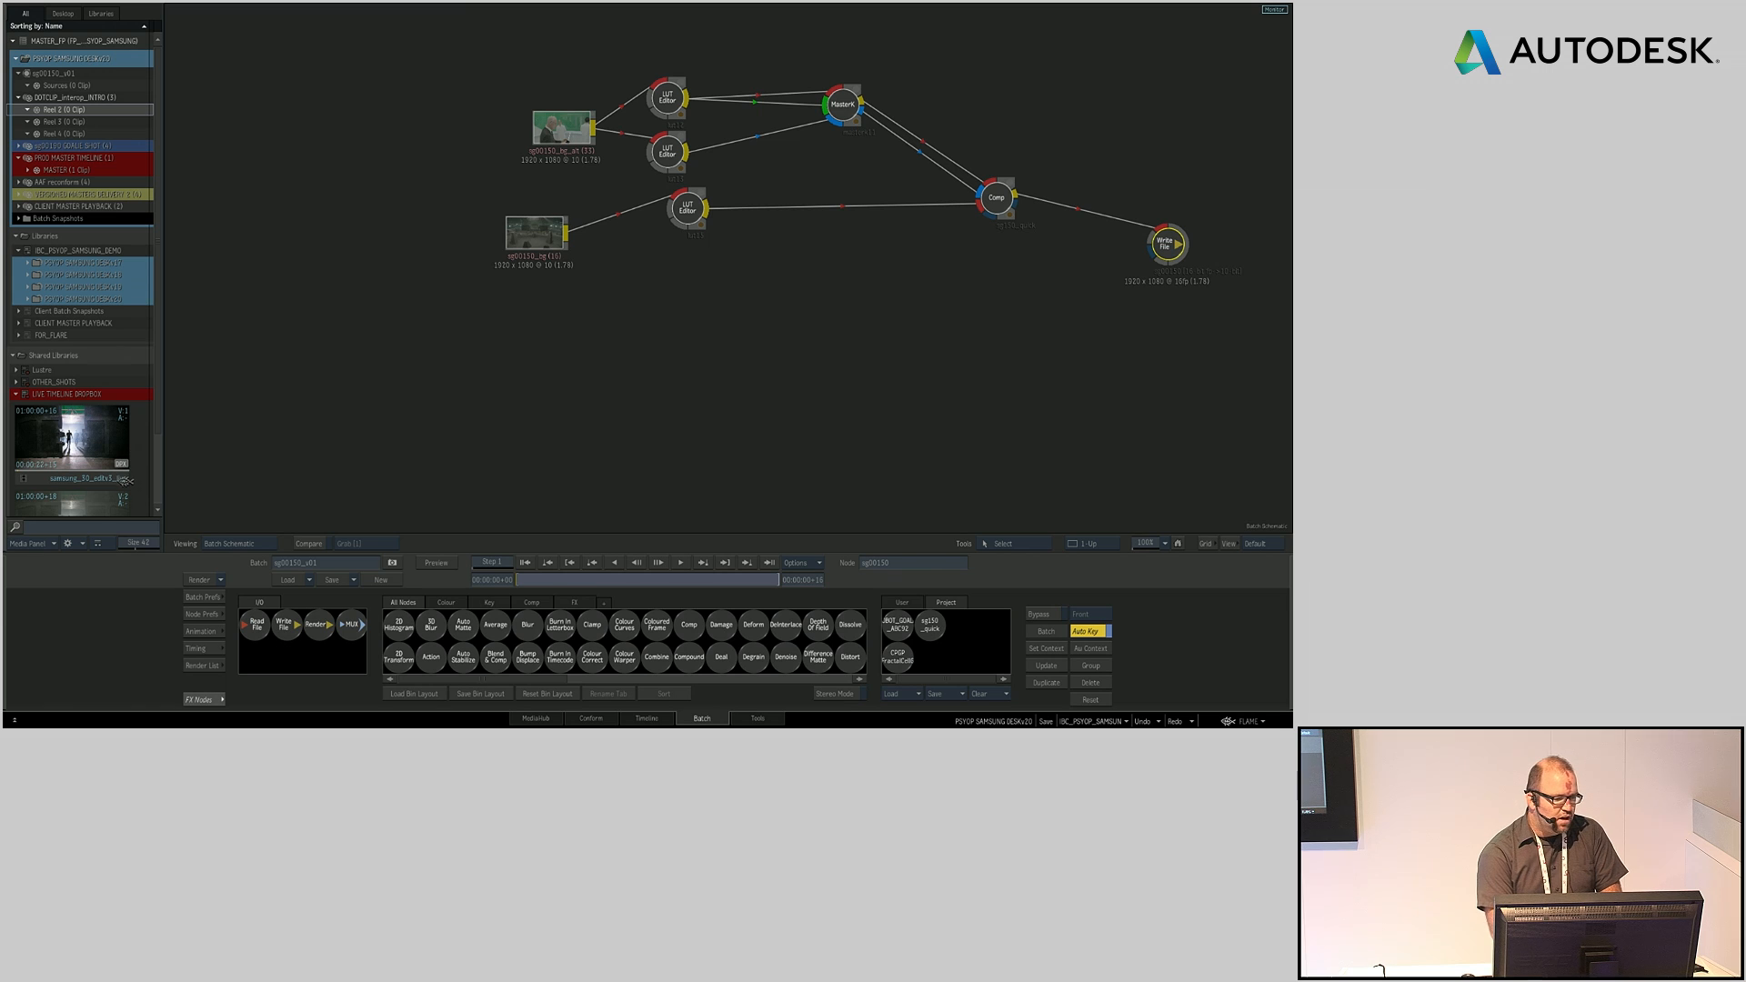
Step: Open the timeline workspace and copy the first Samsung edit from the LIVE TIMELINE shared library into Reel 4
left_click(647, 720)
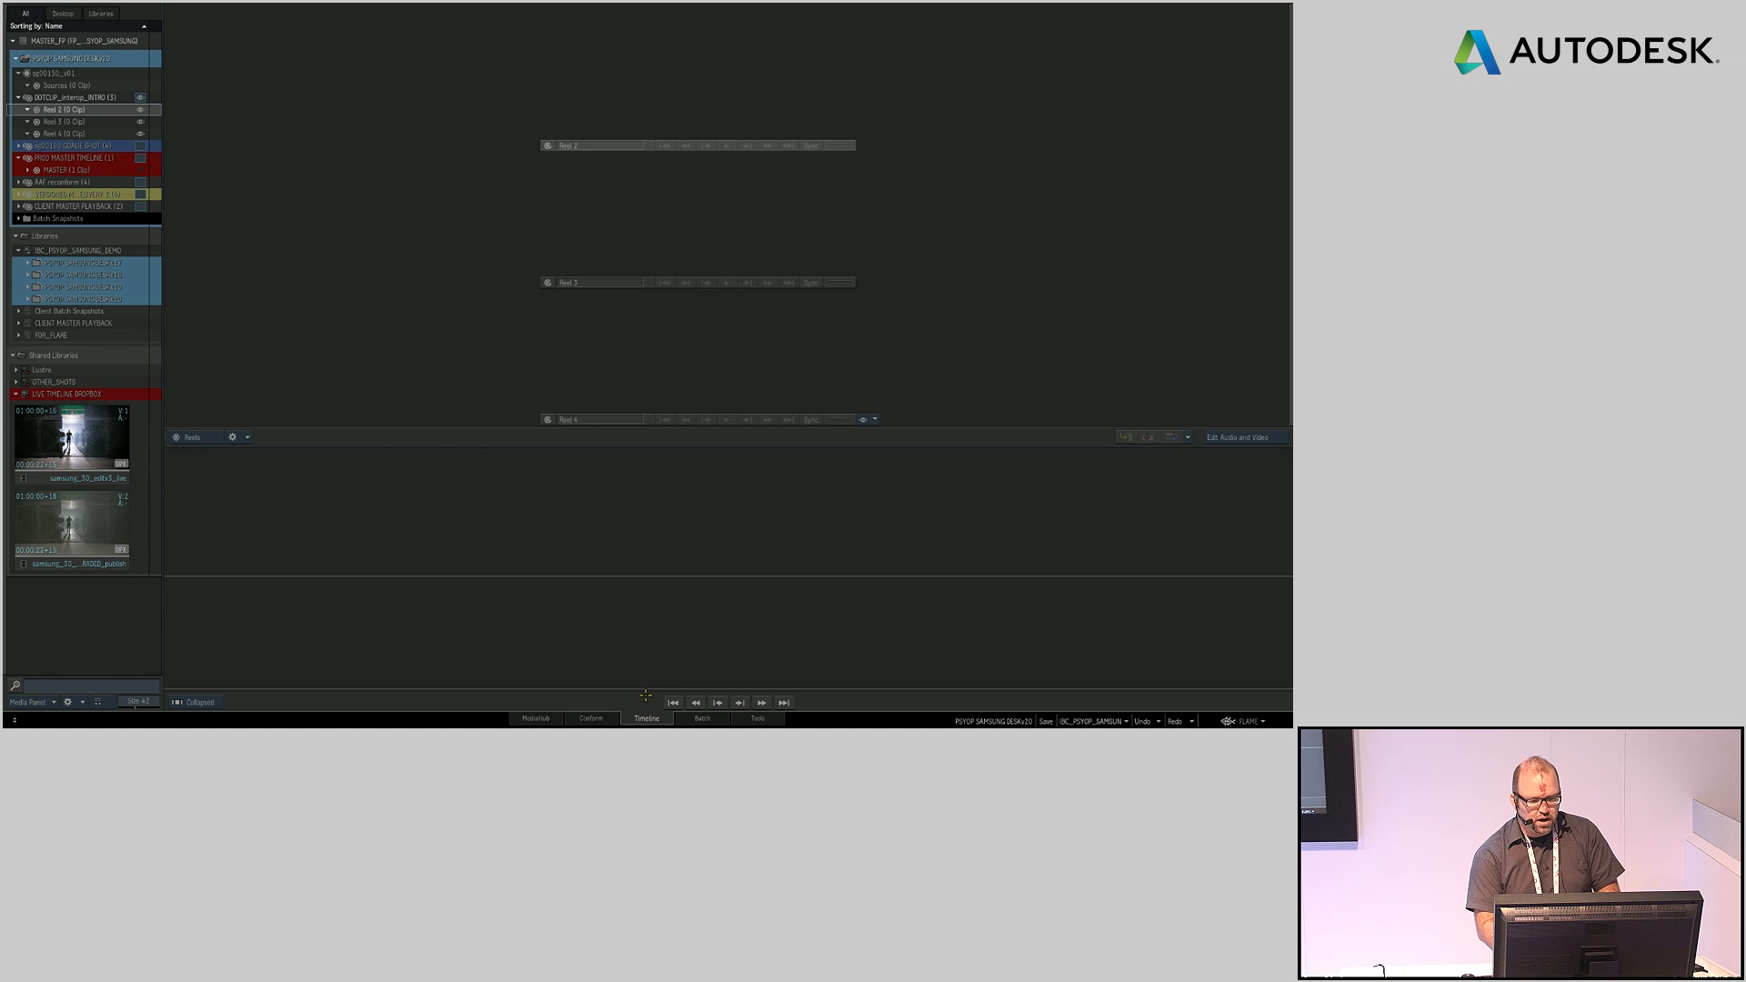
left_click_drag(87, 430, 700, 373)
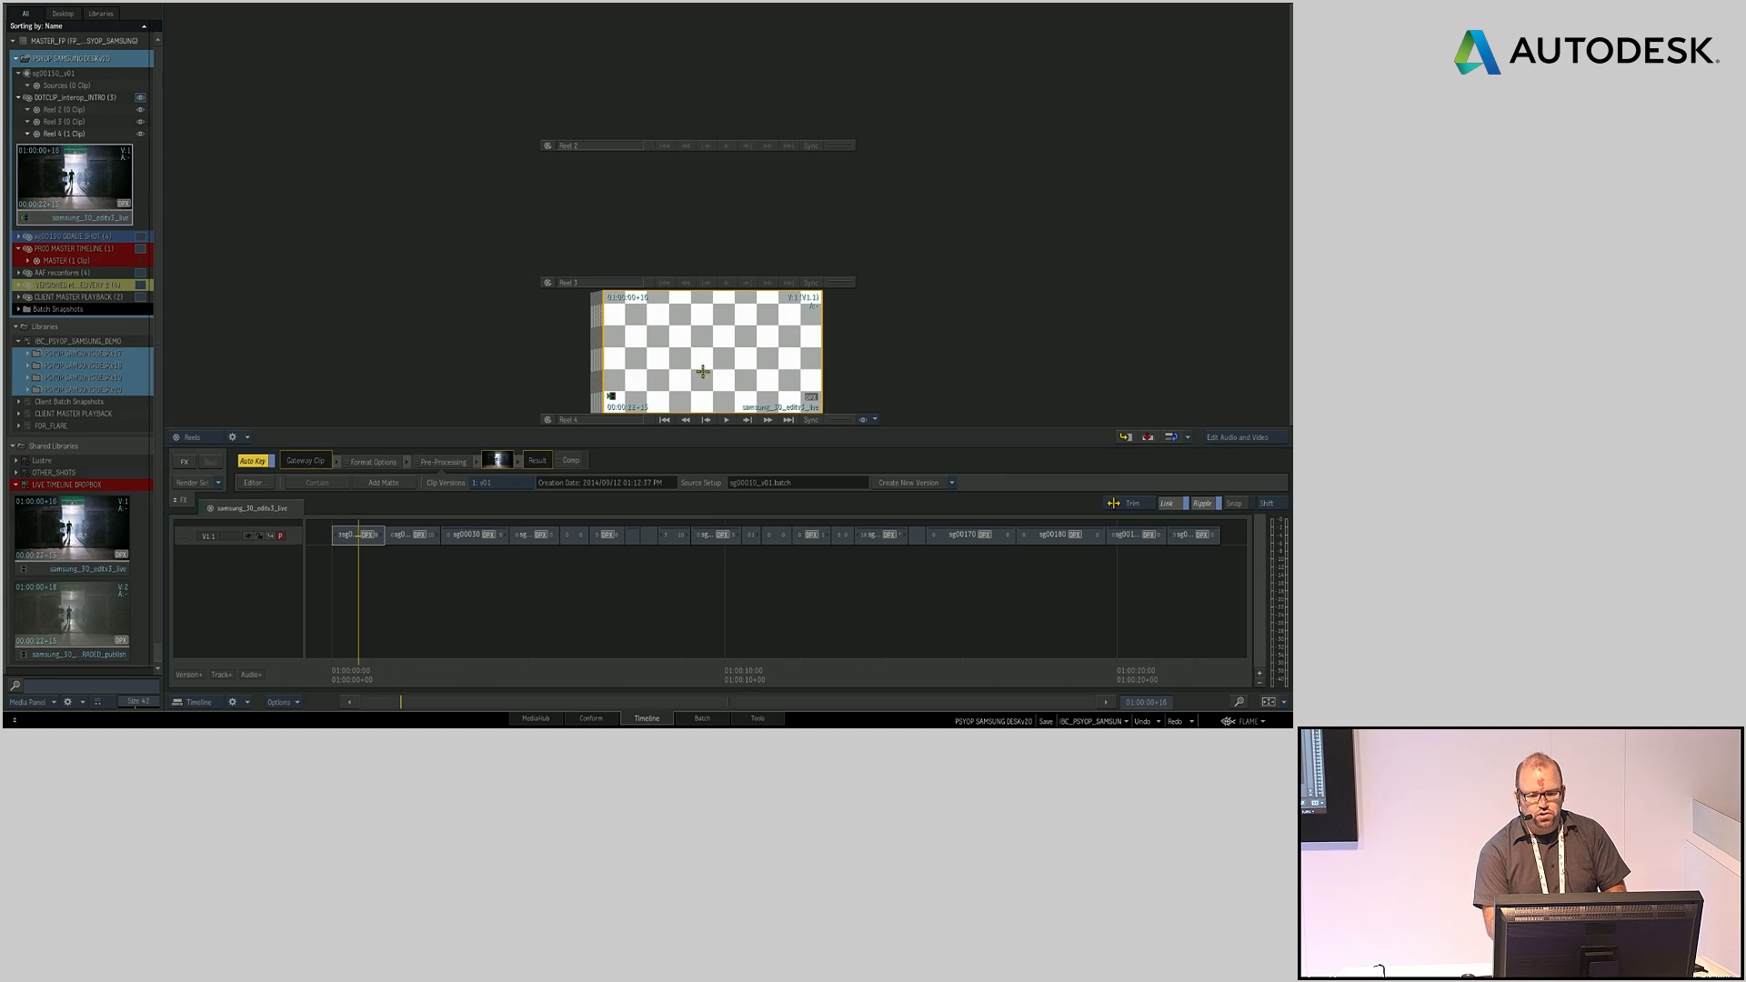
left_click_drag(356, 665, 367, 664)
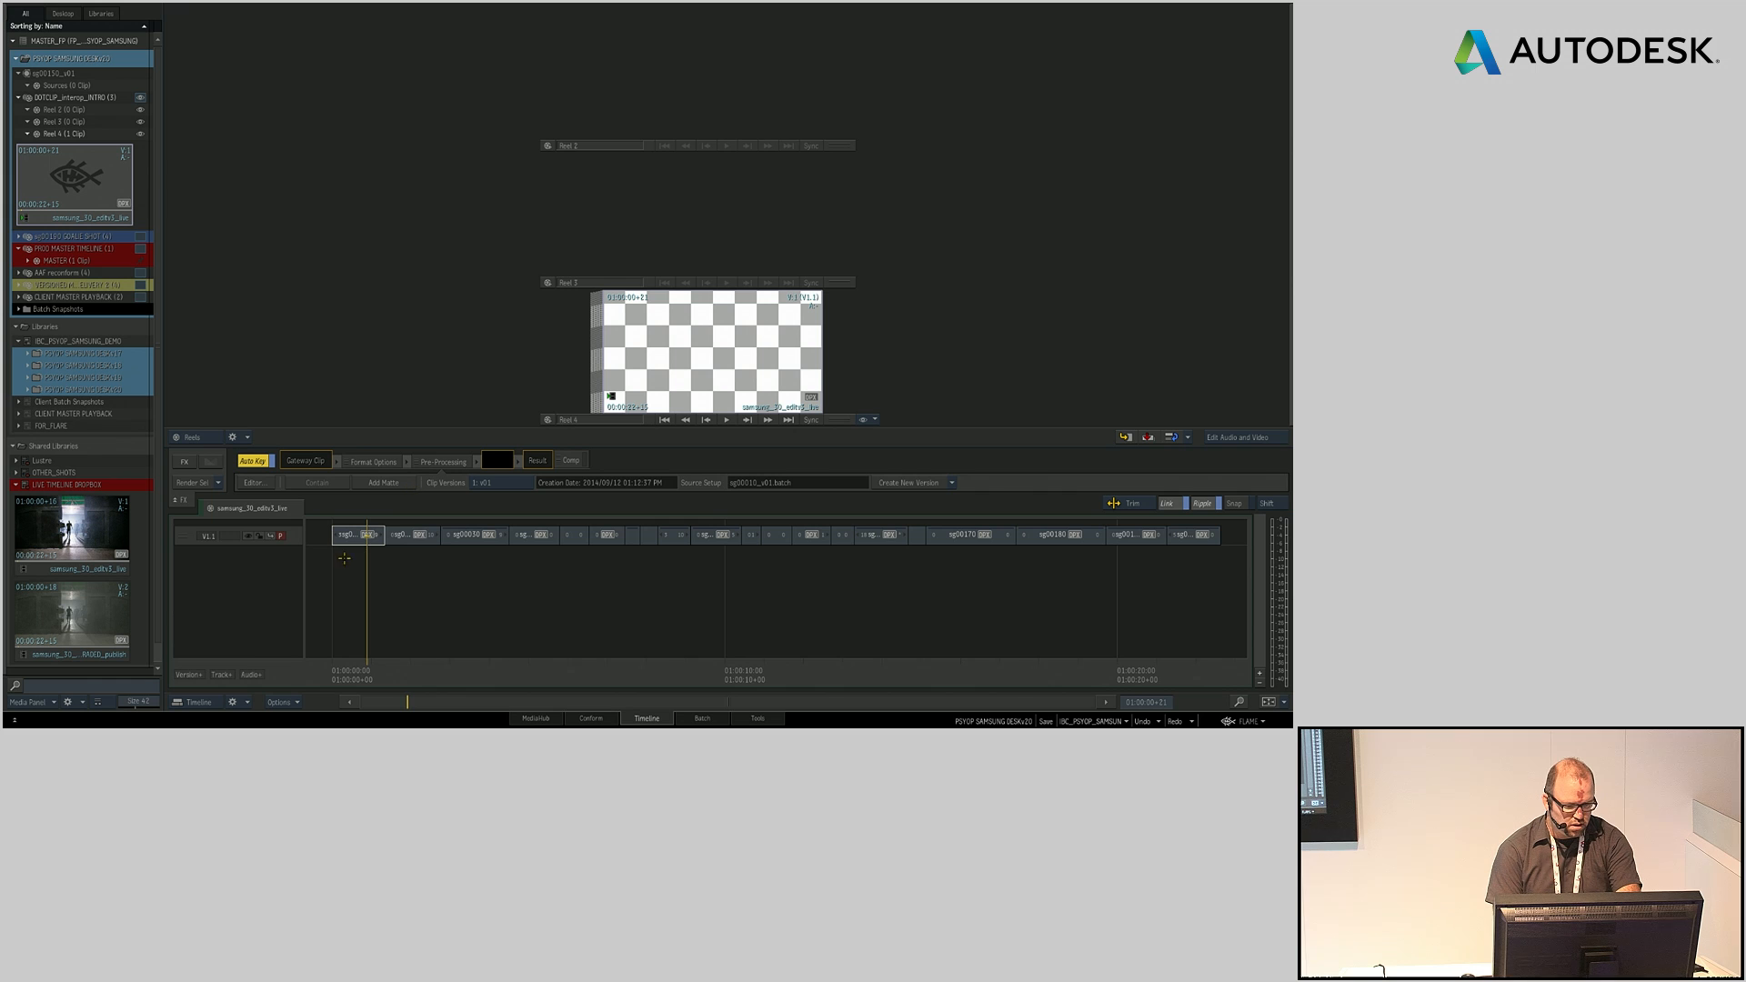
Step: Move the edit's playhead to 01:00:14+01 and open the sequence in the Player
left_click(497, 458)
left_click(915, 655)
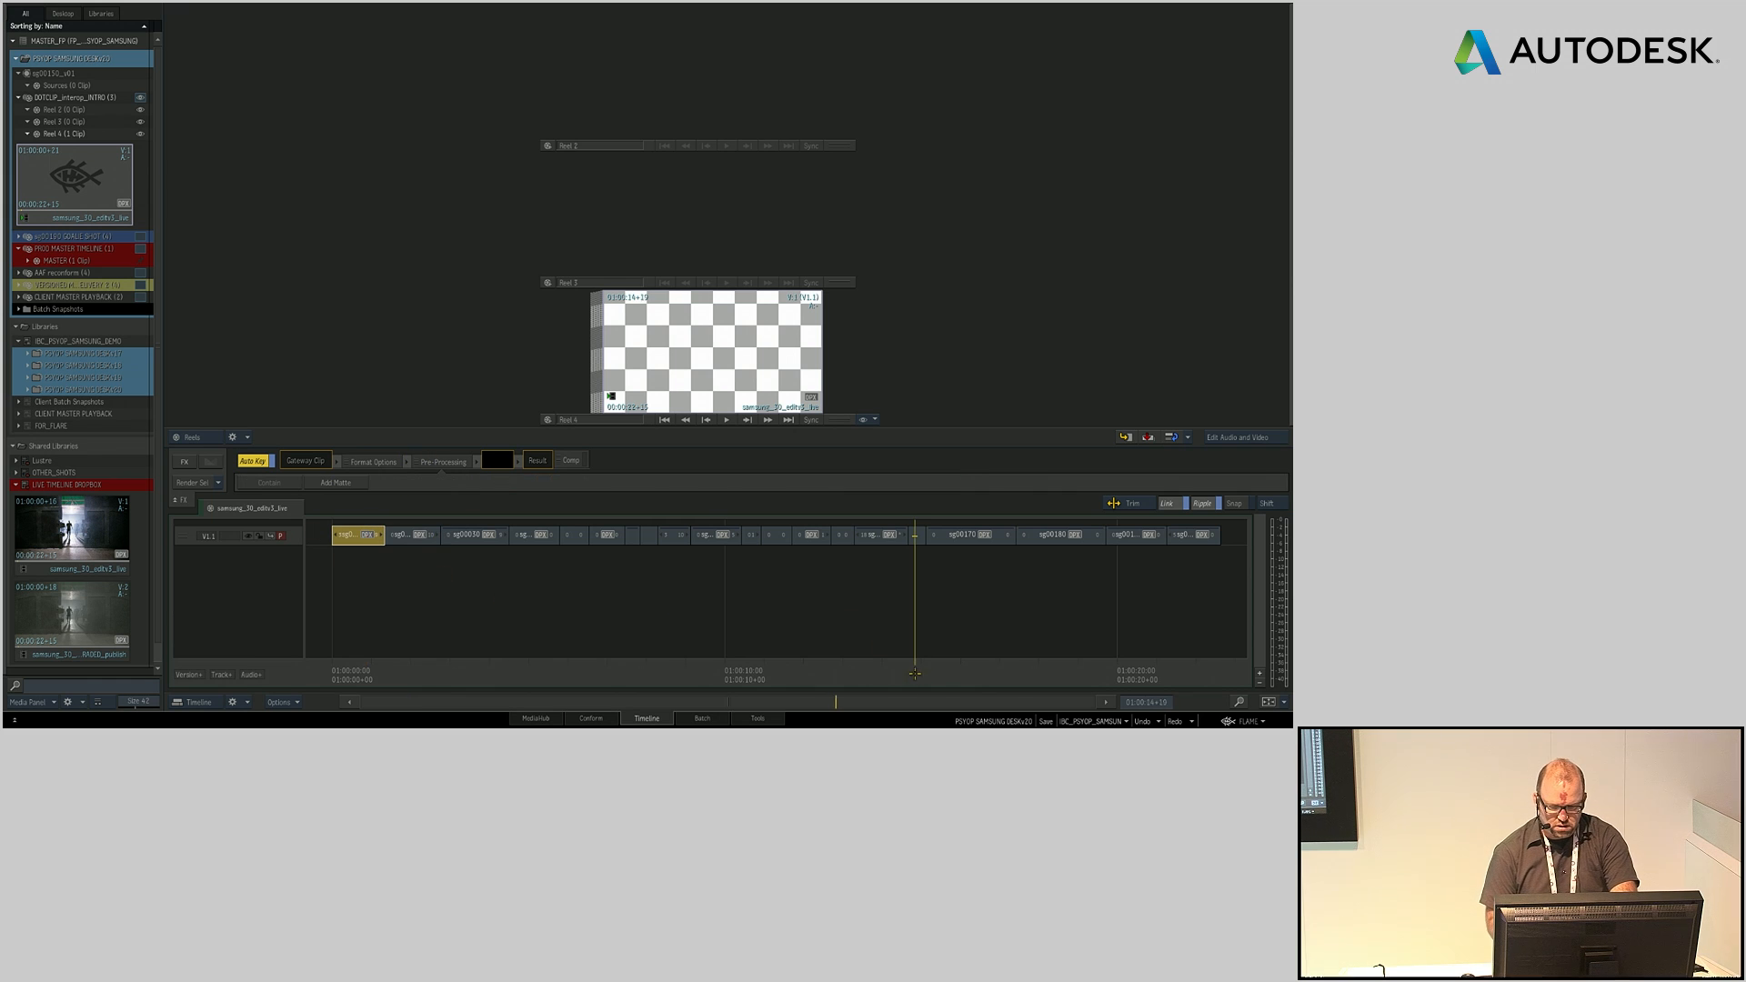
left_click(883, 655)
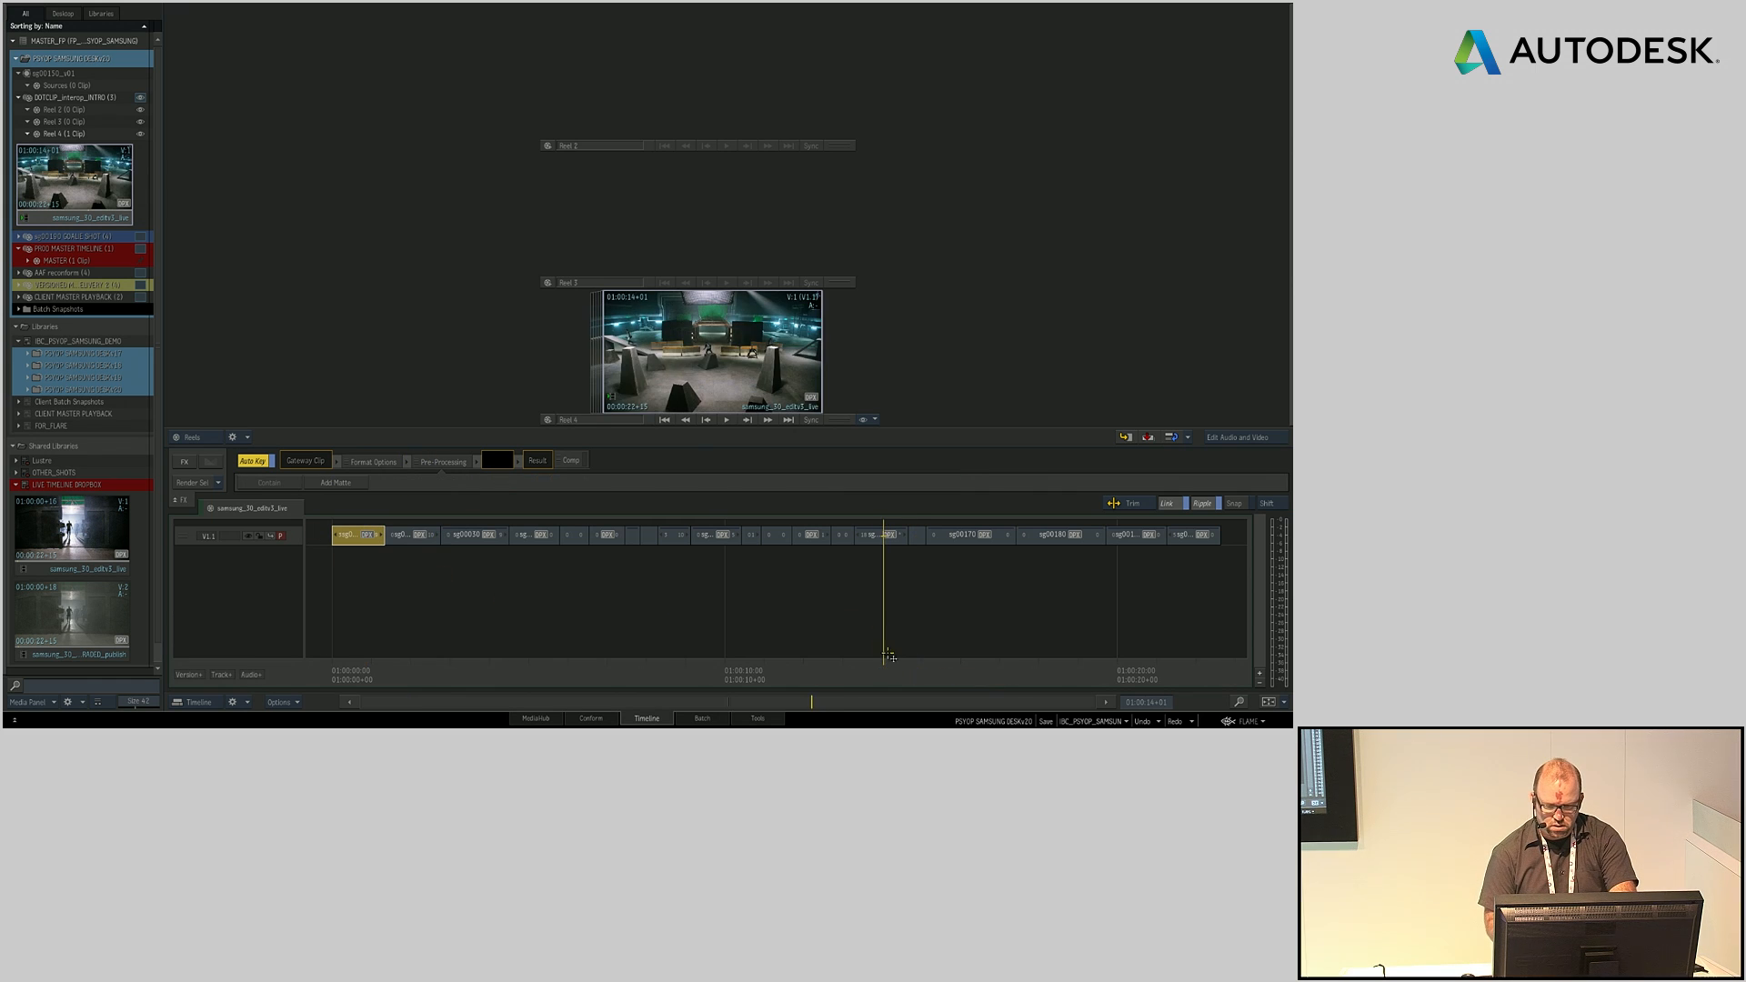
double_click(754, 364)
left_click(549, 599)
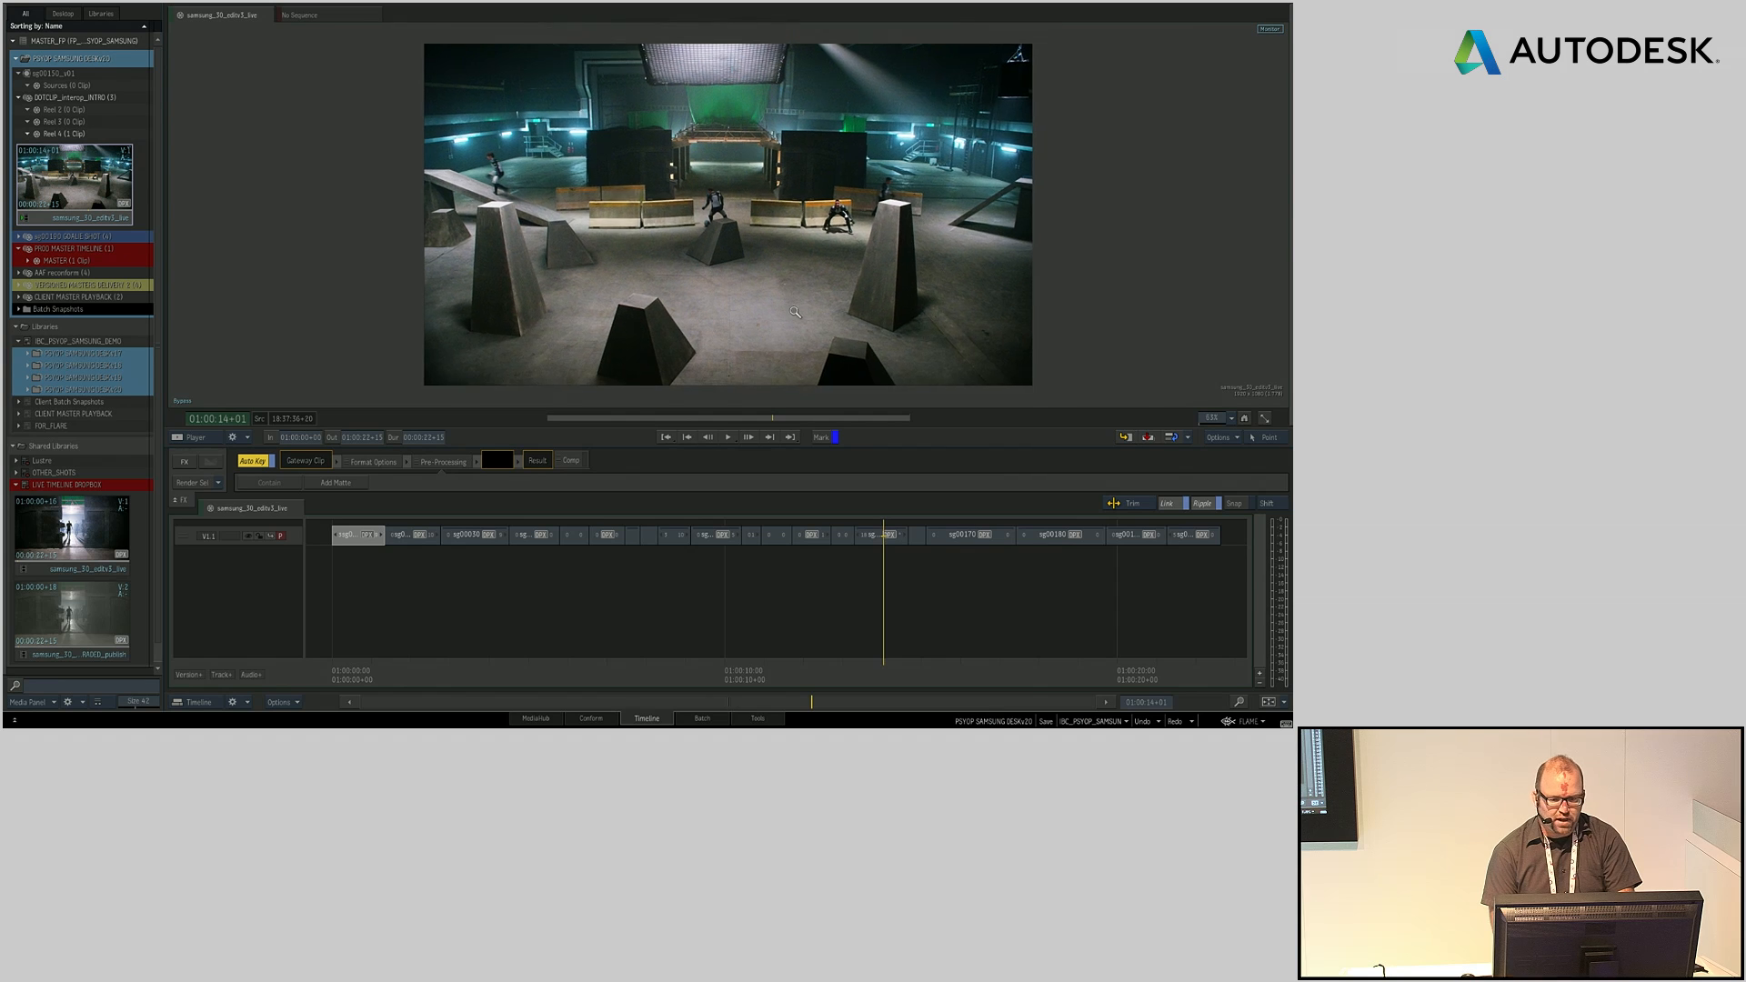
Step: Update the source versions of the segment under the playhead at 01:00:14+01
left_click(880, 535)
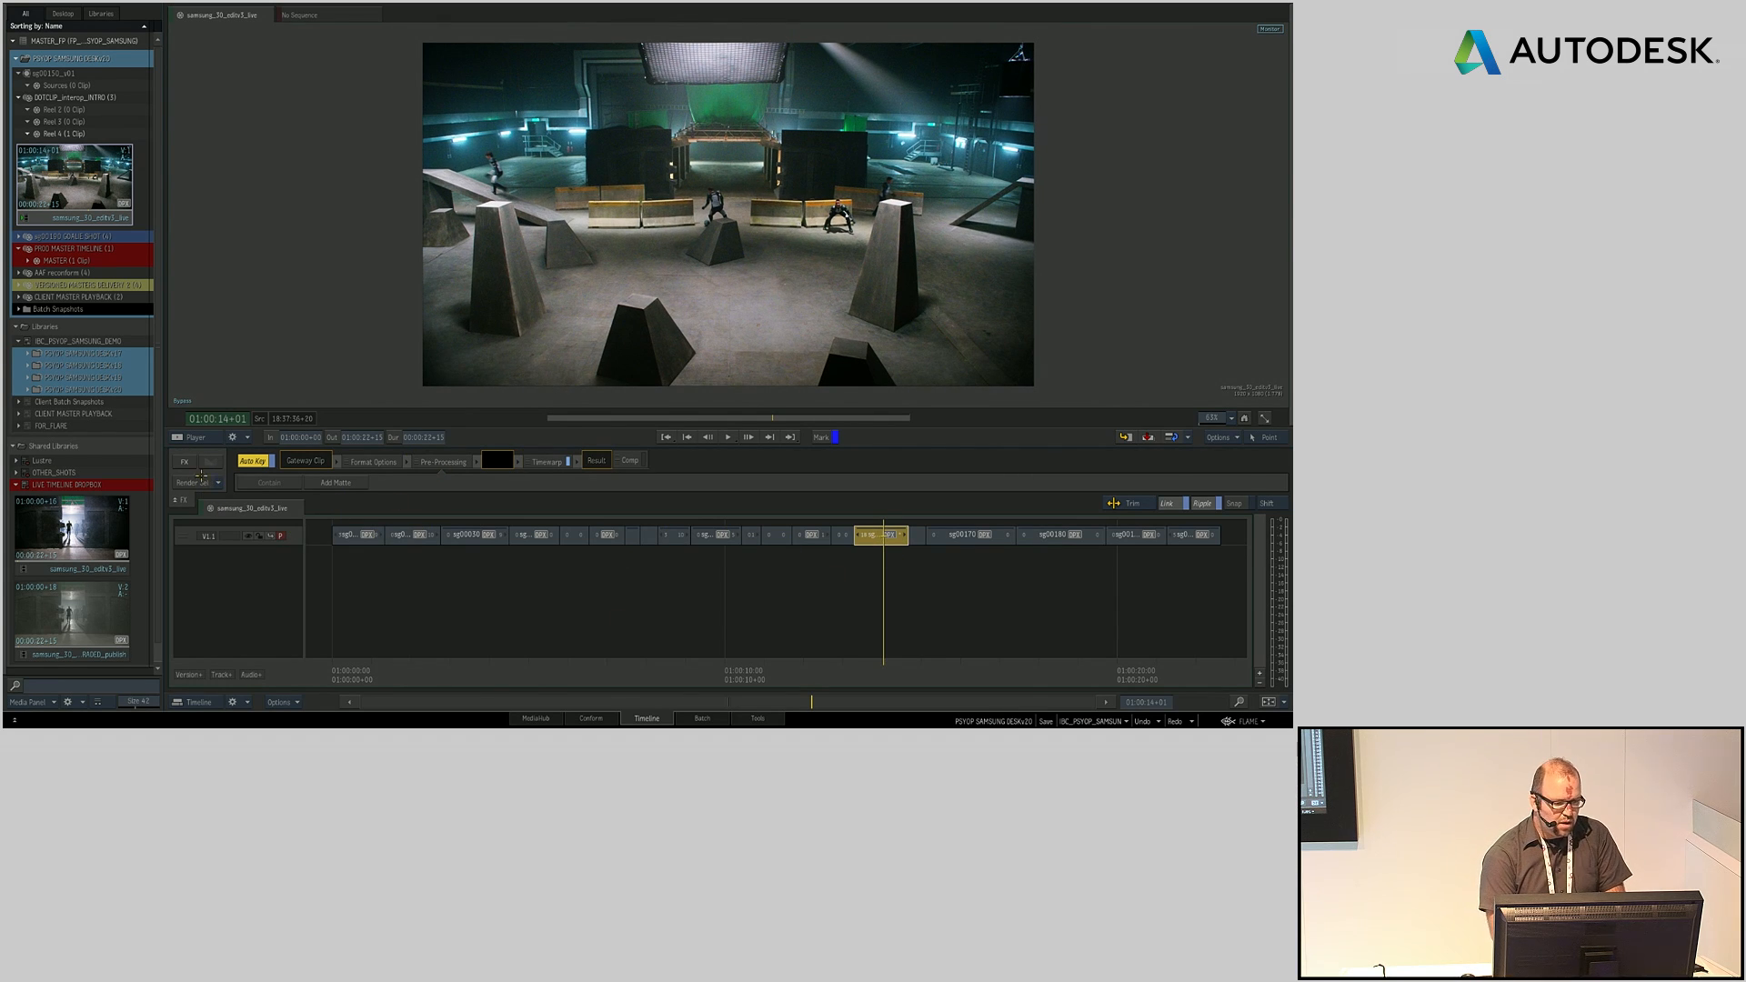
right_click(876, 521)
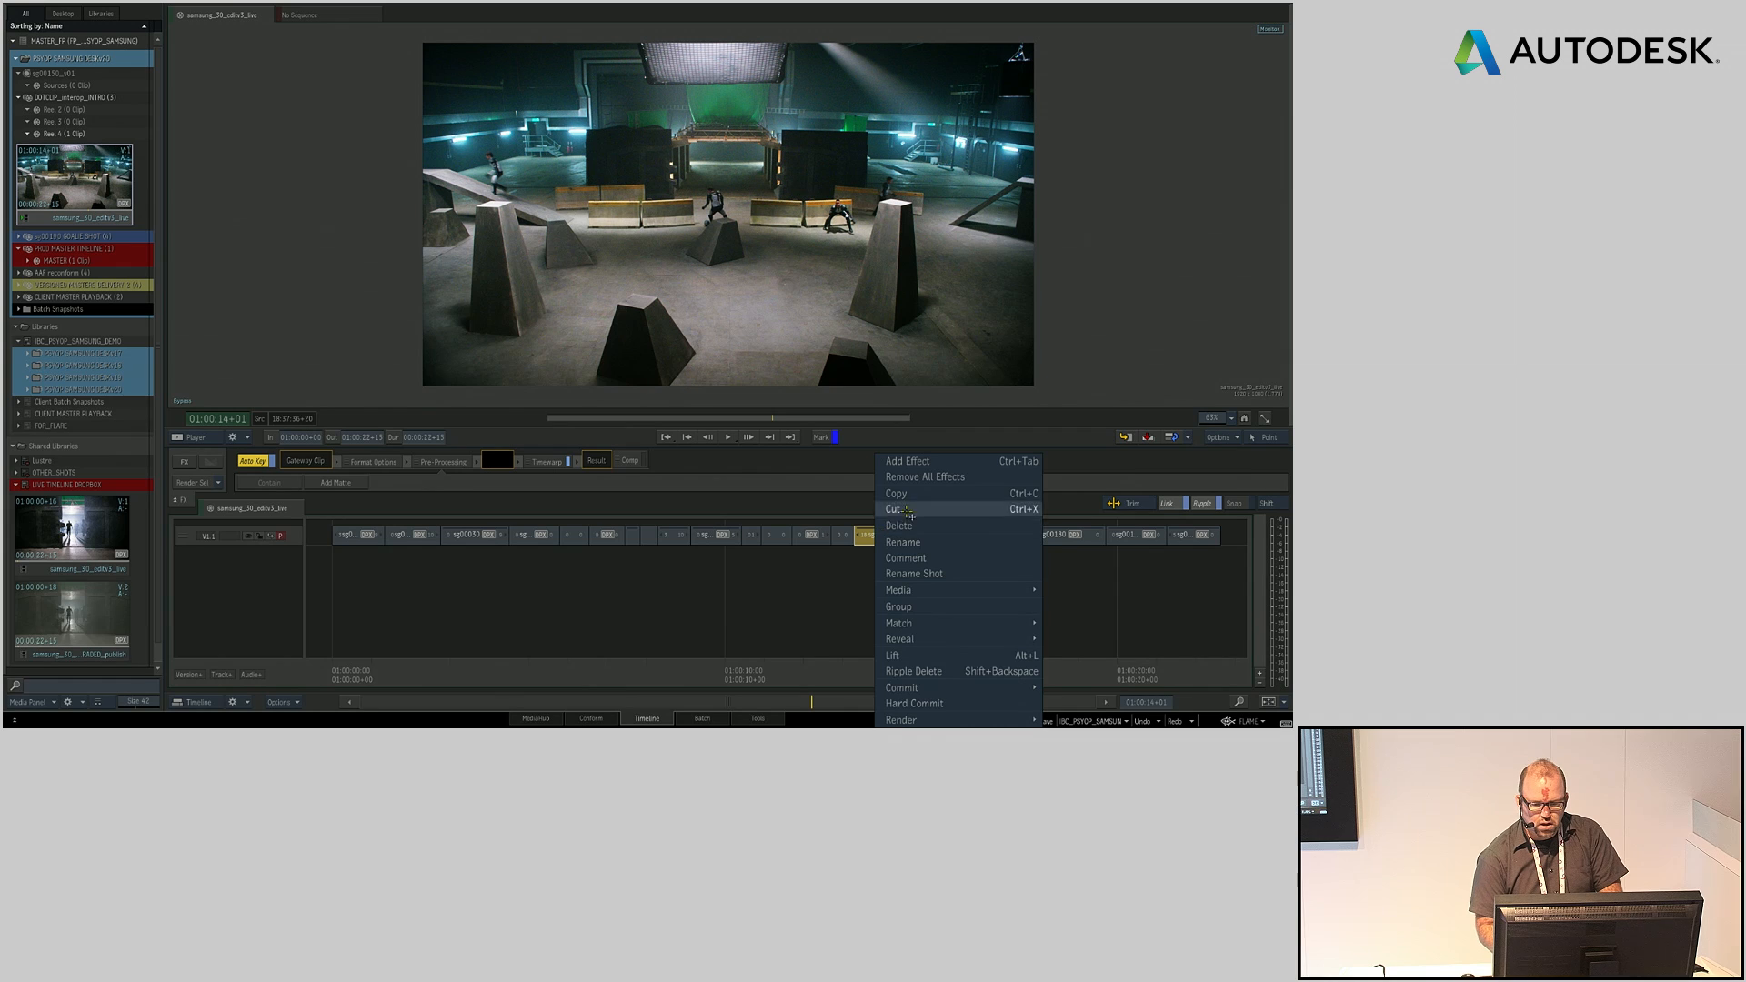
mouse_move(999, 589)
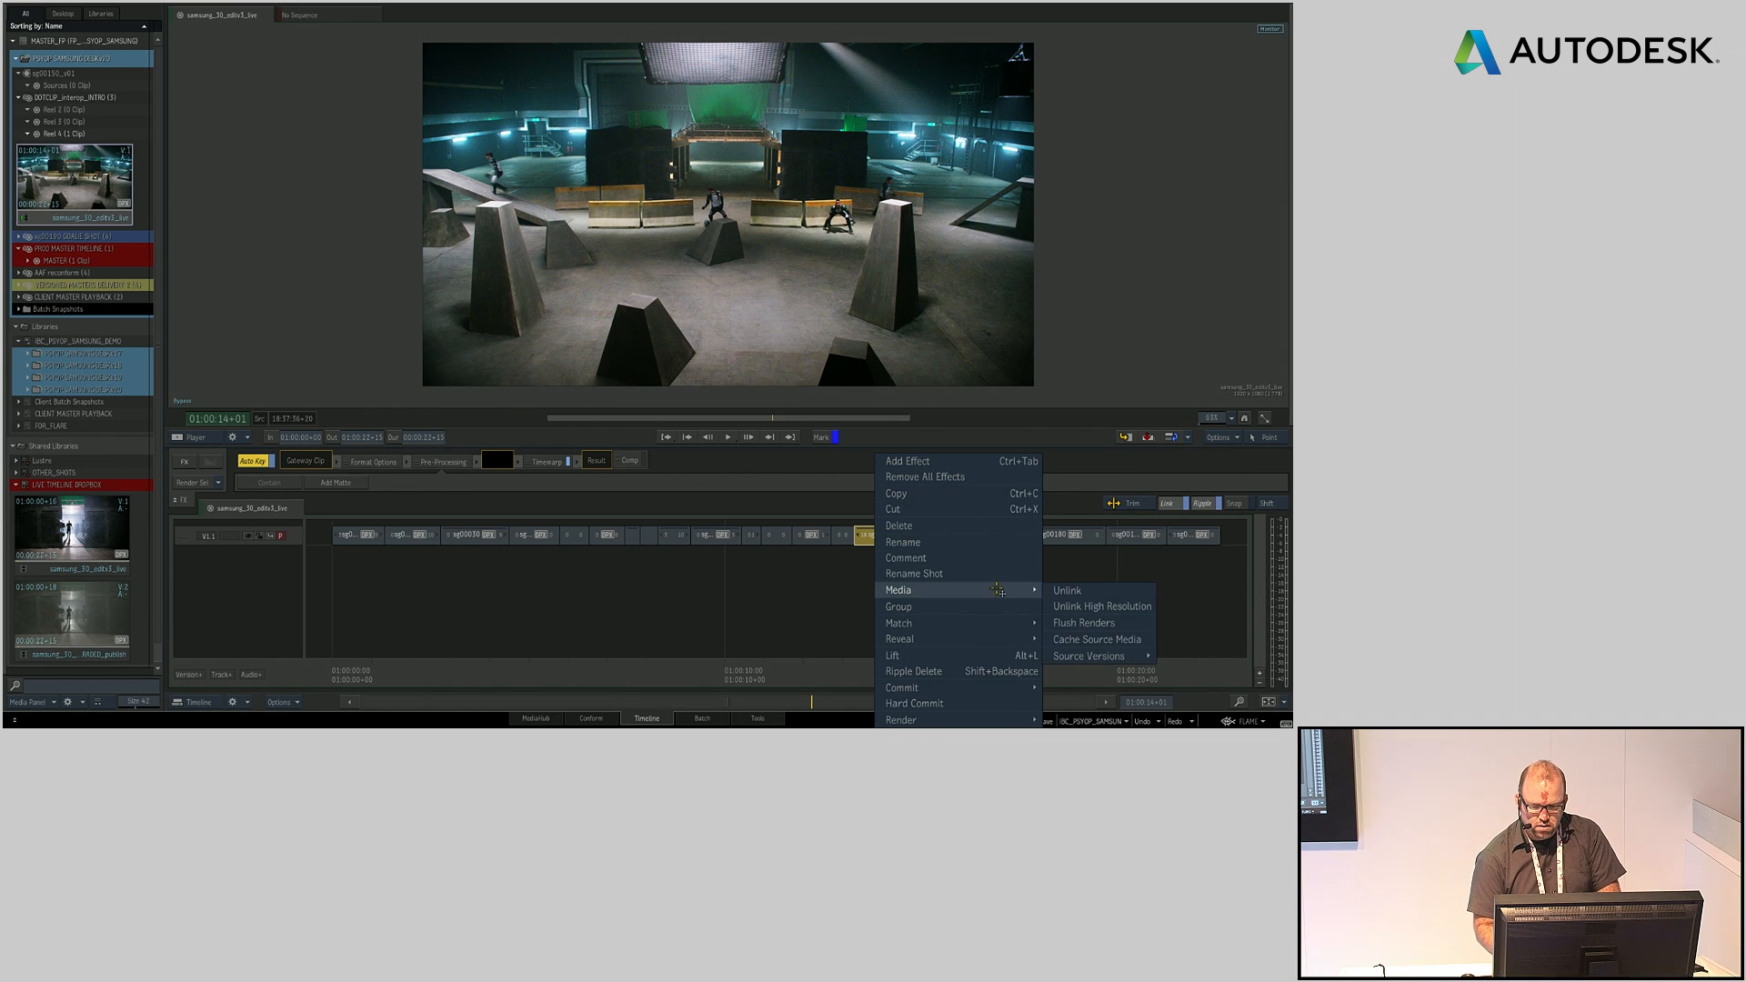
mouse_move(1092, 658)
left_click(1210, 687)
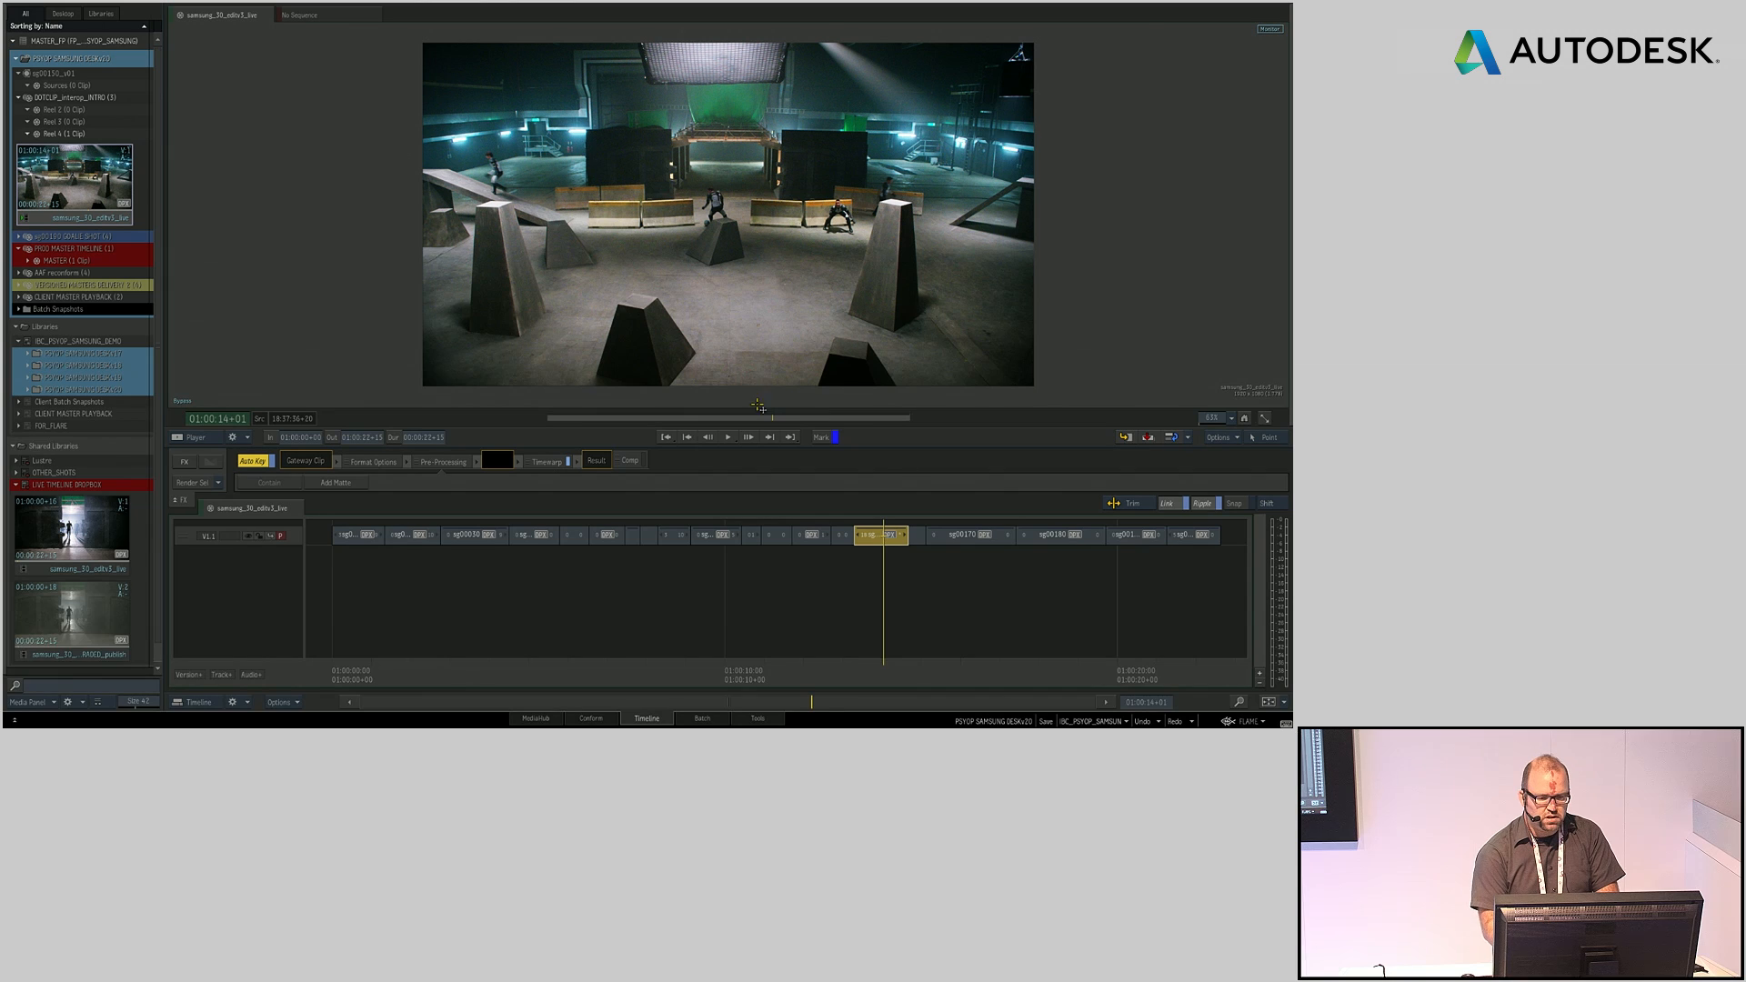
left_click(888, 665)
left_click_drag(888, 666, 883, 665)
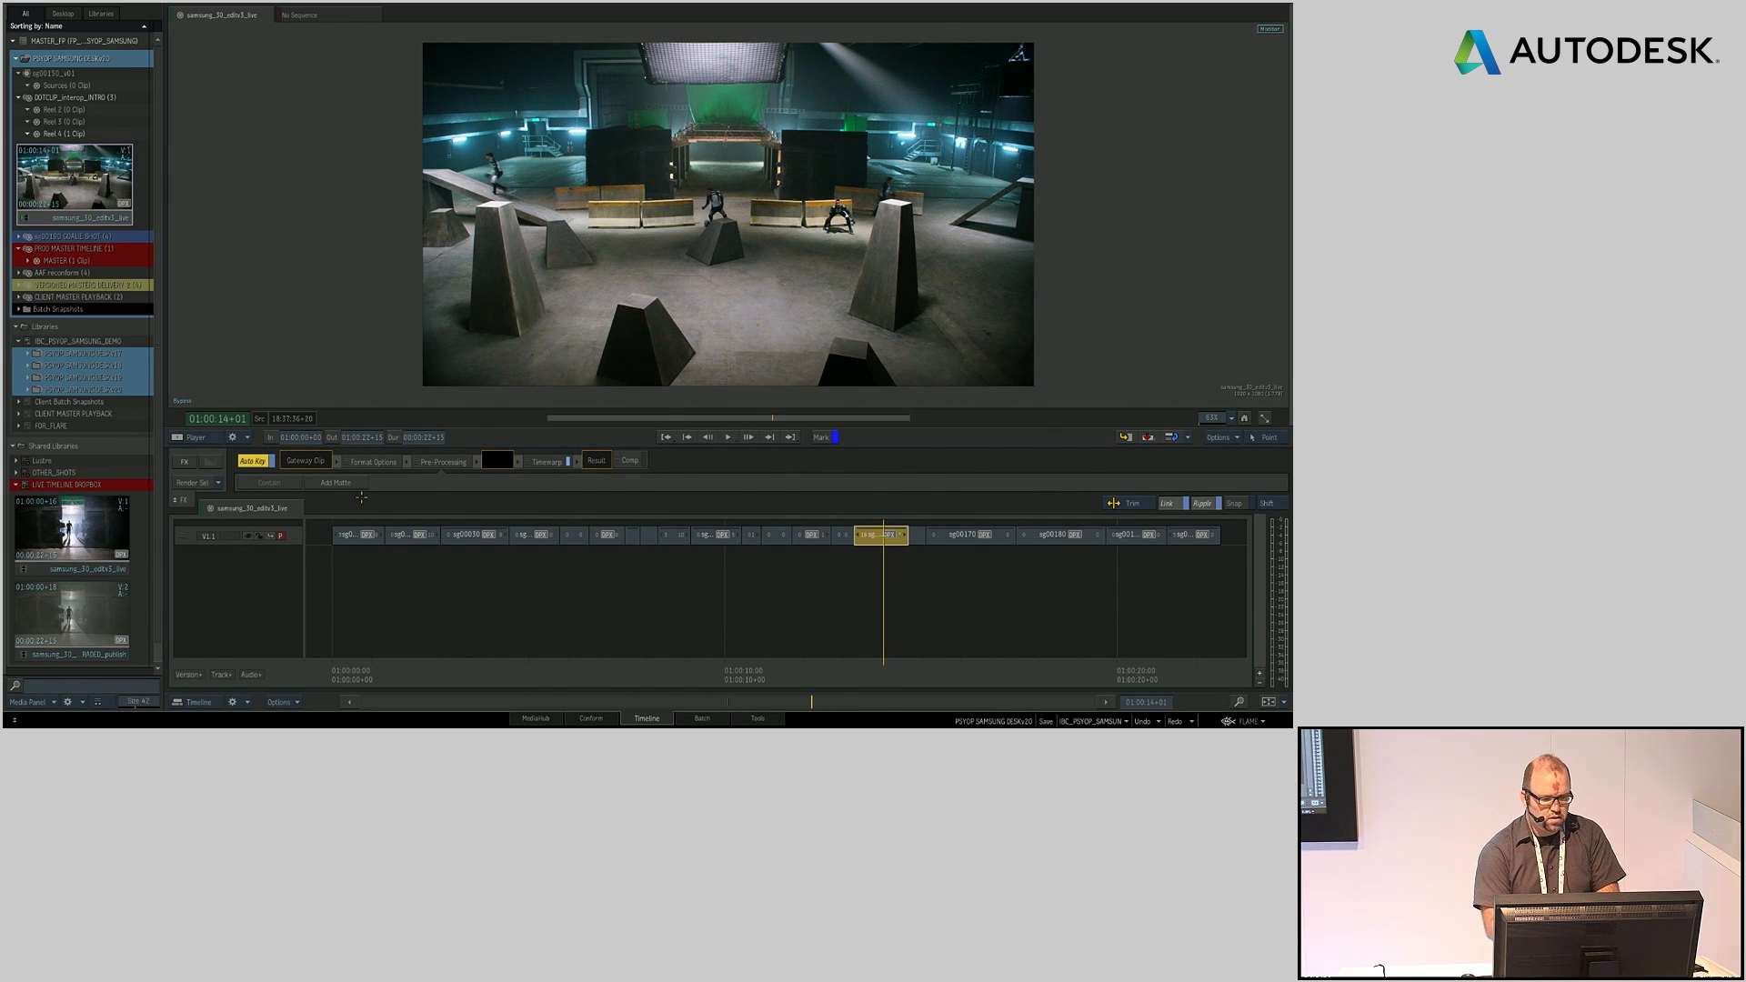
Step: Set the segment's clip version to v02, scrub to 01:00:13+16 and return to the reels view
left_click(373, 461)
left_click(505, 483)
left_click(503, 498)
left_click(505, 483)
left_click(516, 475)
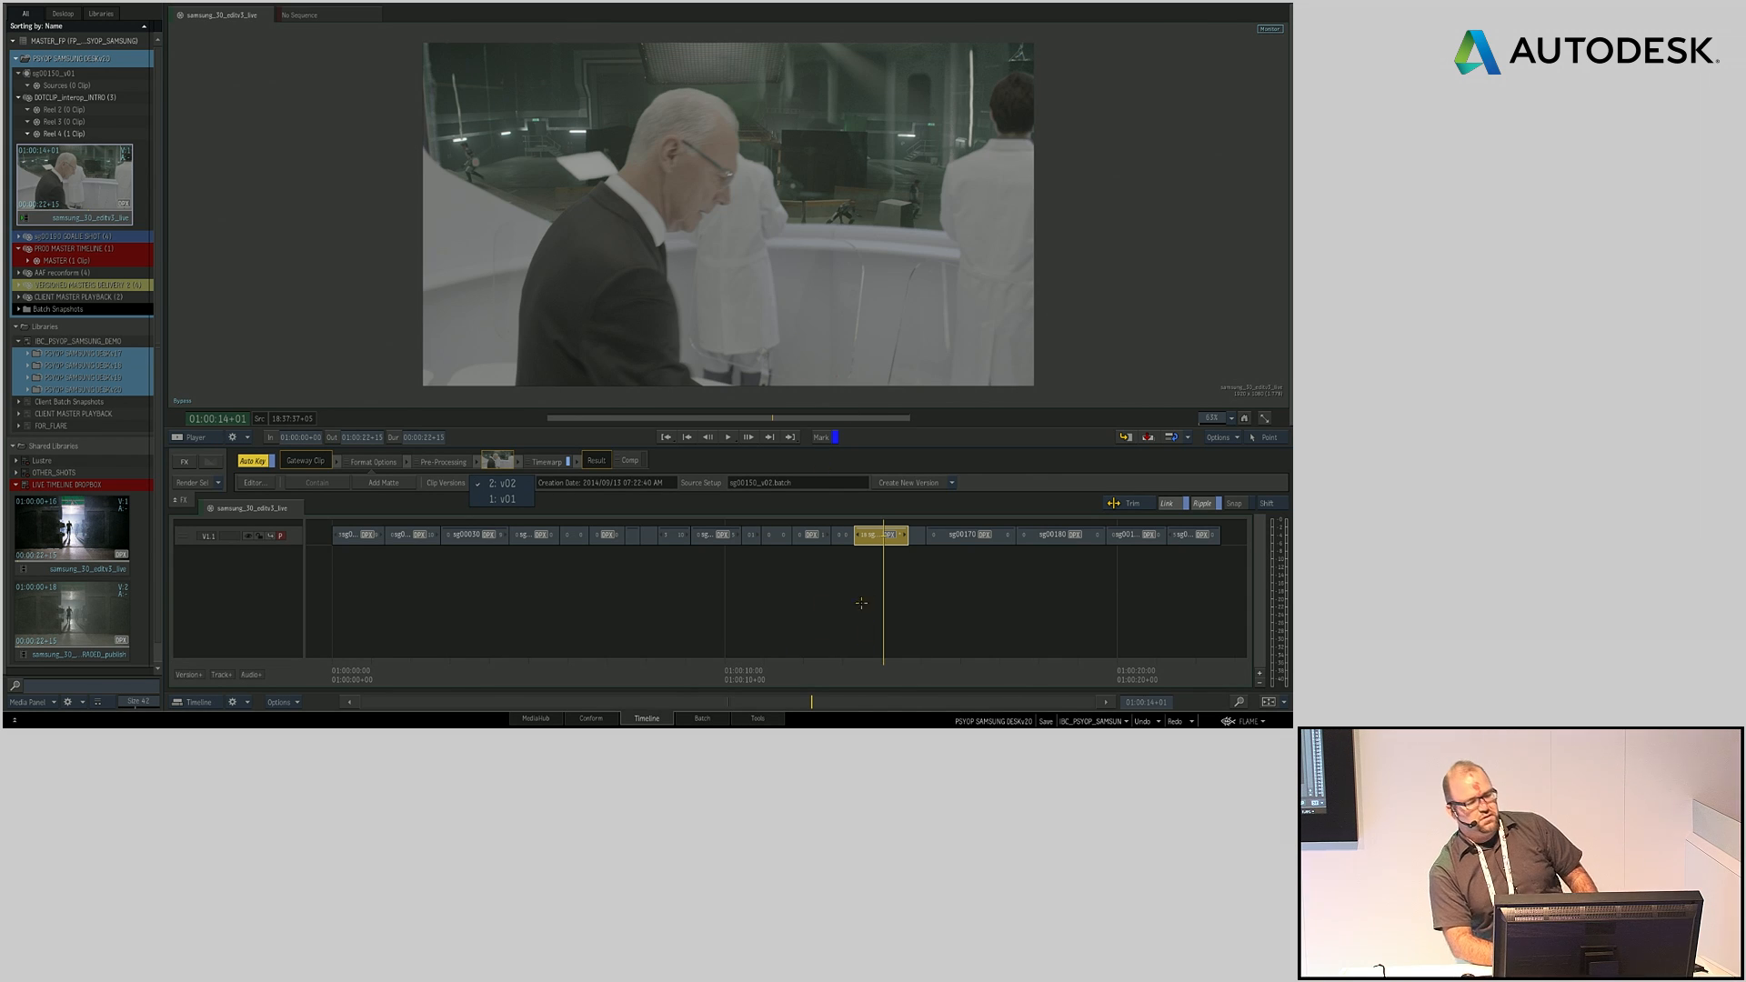
left_click(509, 483)
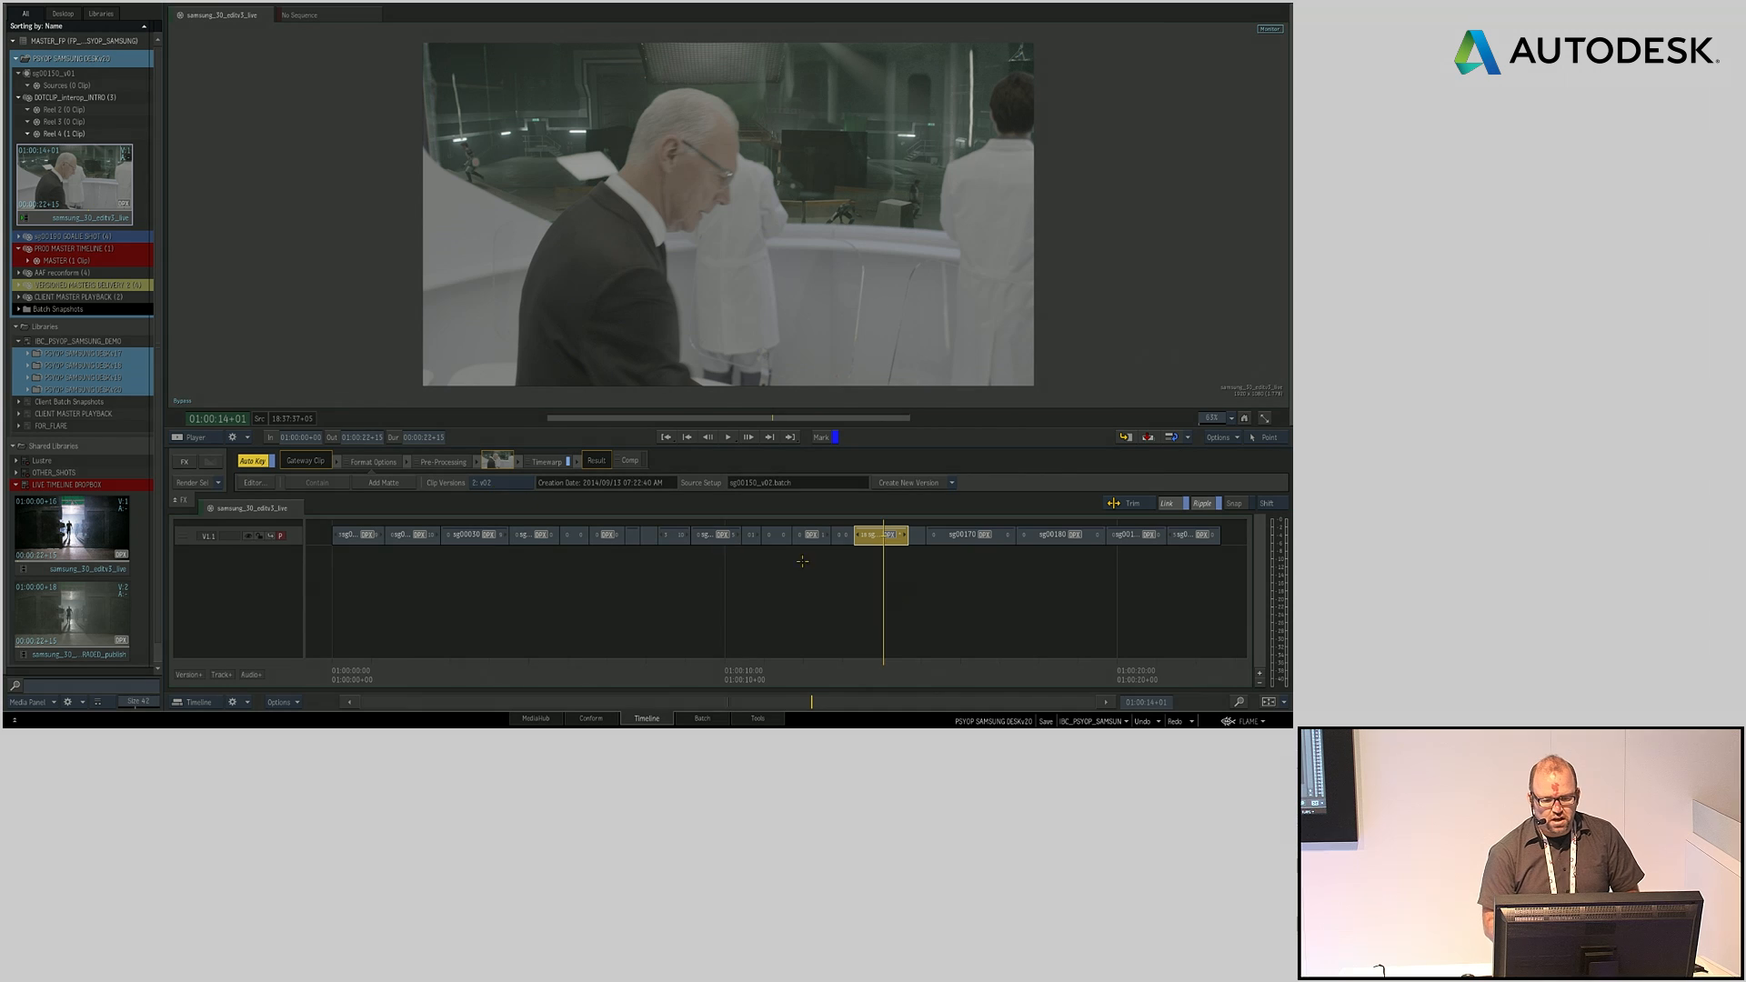
mouse_move(867, 680)
left_mouse_down()
mouse_move(839, 680)
mouse_move(869, 680)
left_mouse_up()
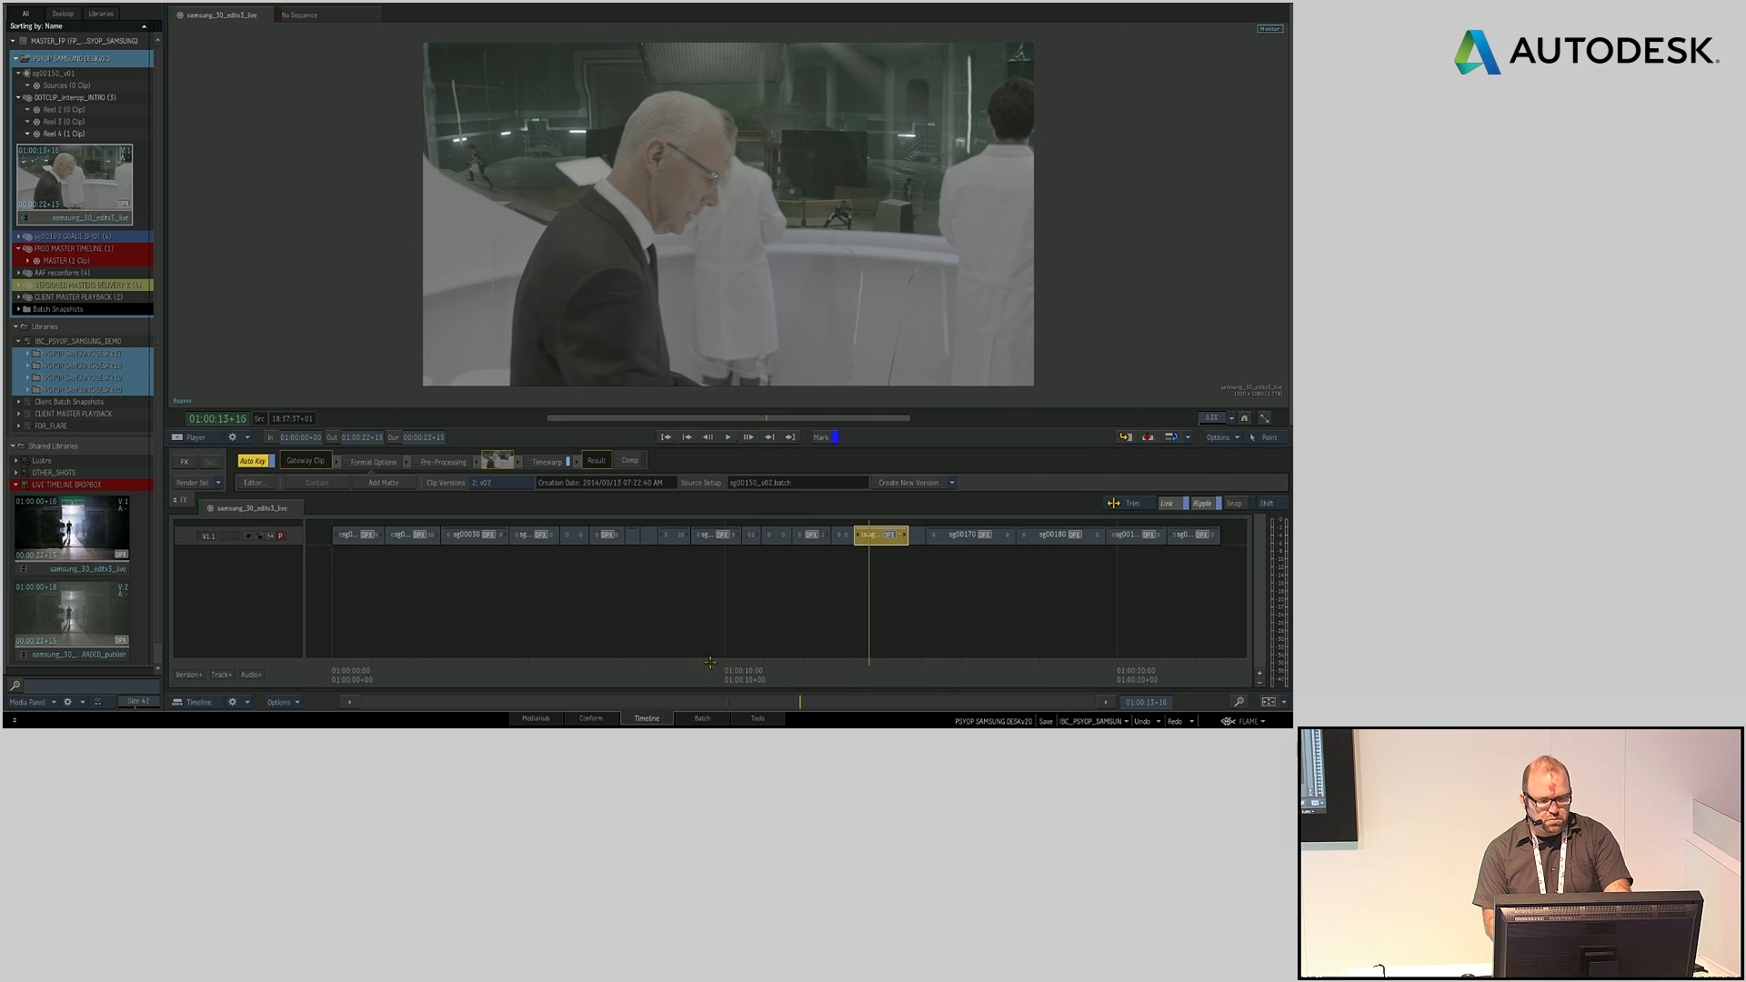
key("alt+1")
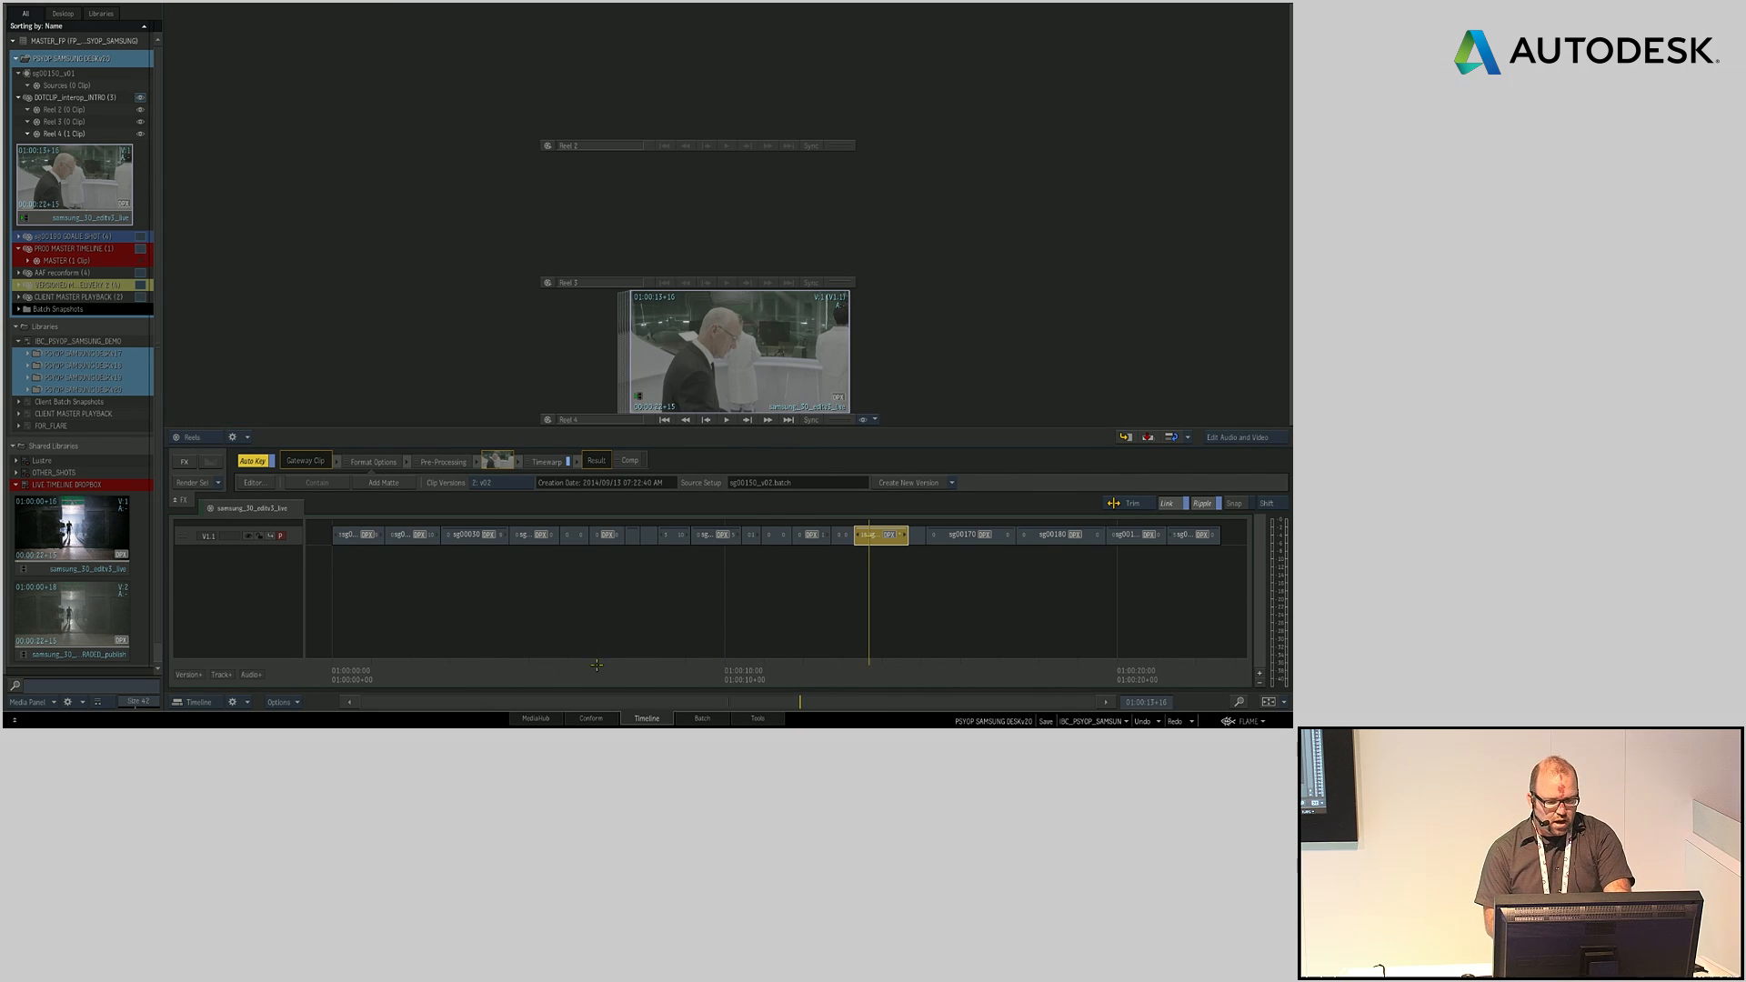
left_click(744, 357)
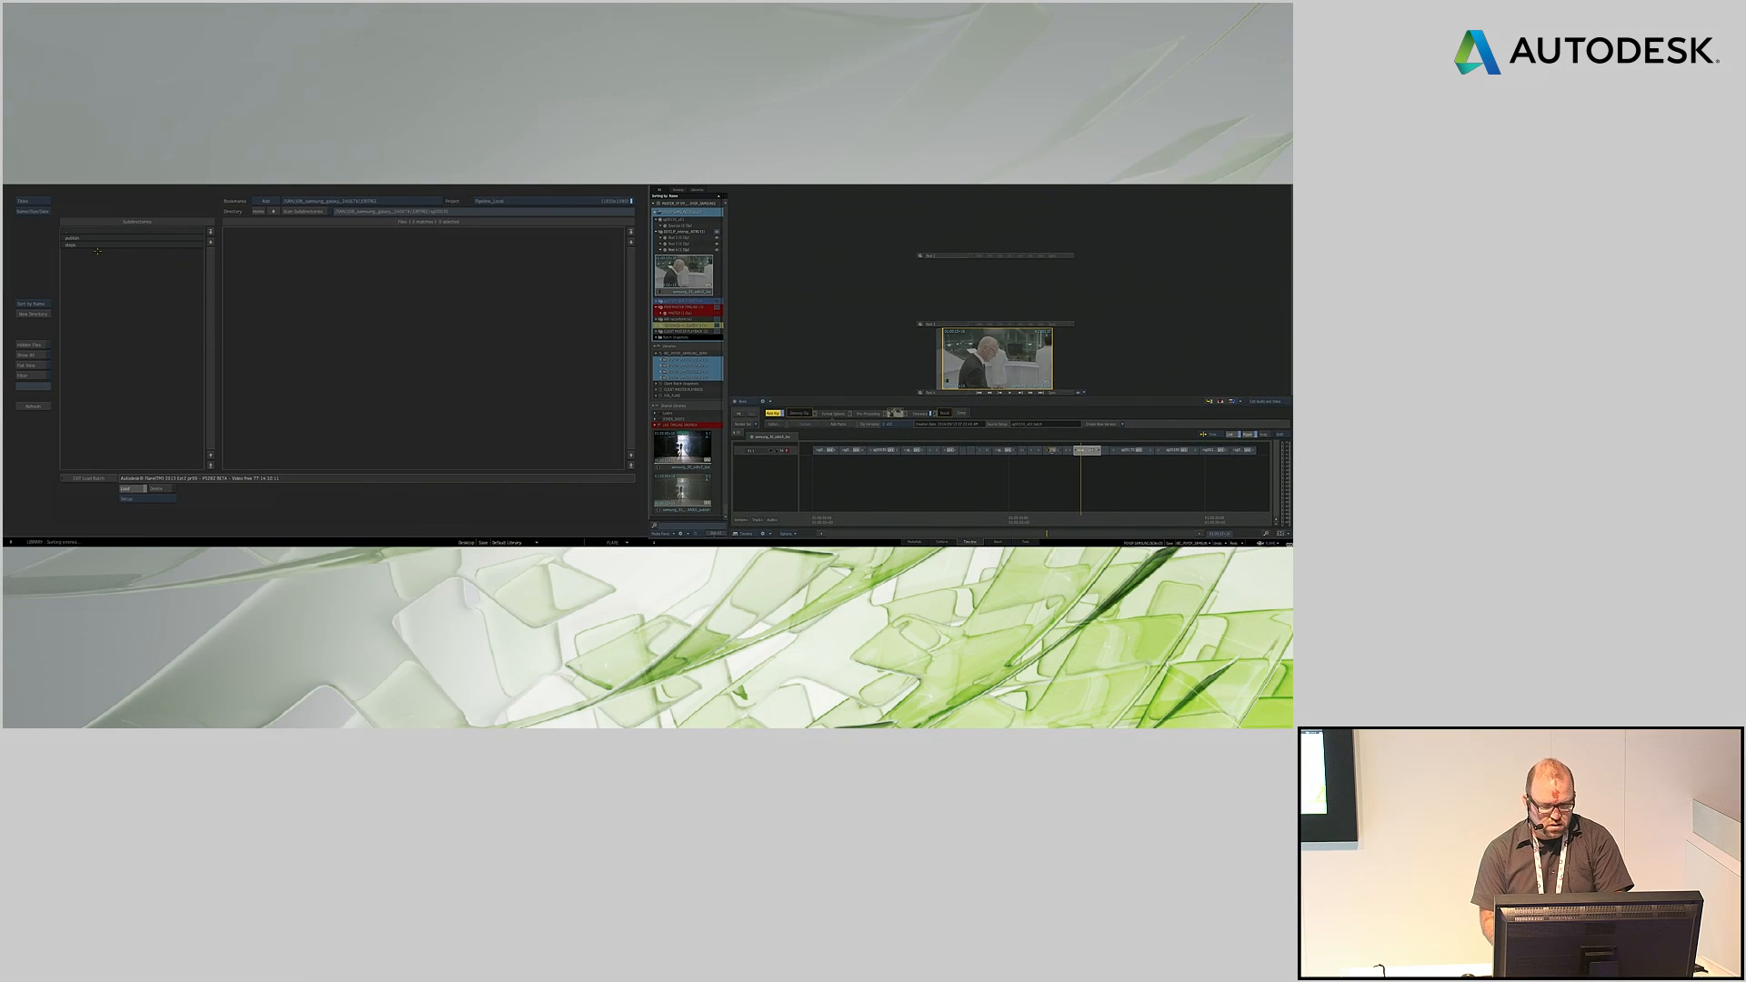
Step: Open the shot's steps folder in the setup browser and bring the Maya set scene to the front
left_click(91, 245)
key("alt+Tab")
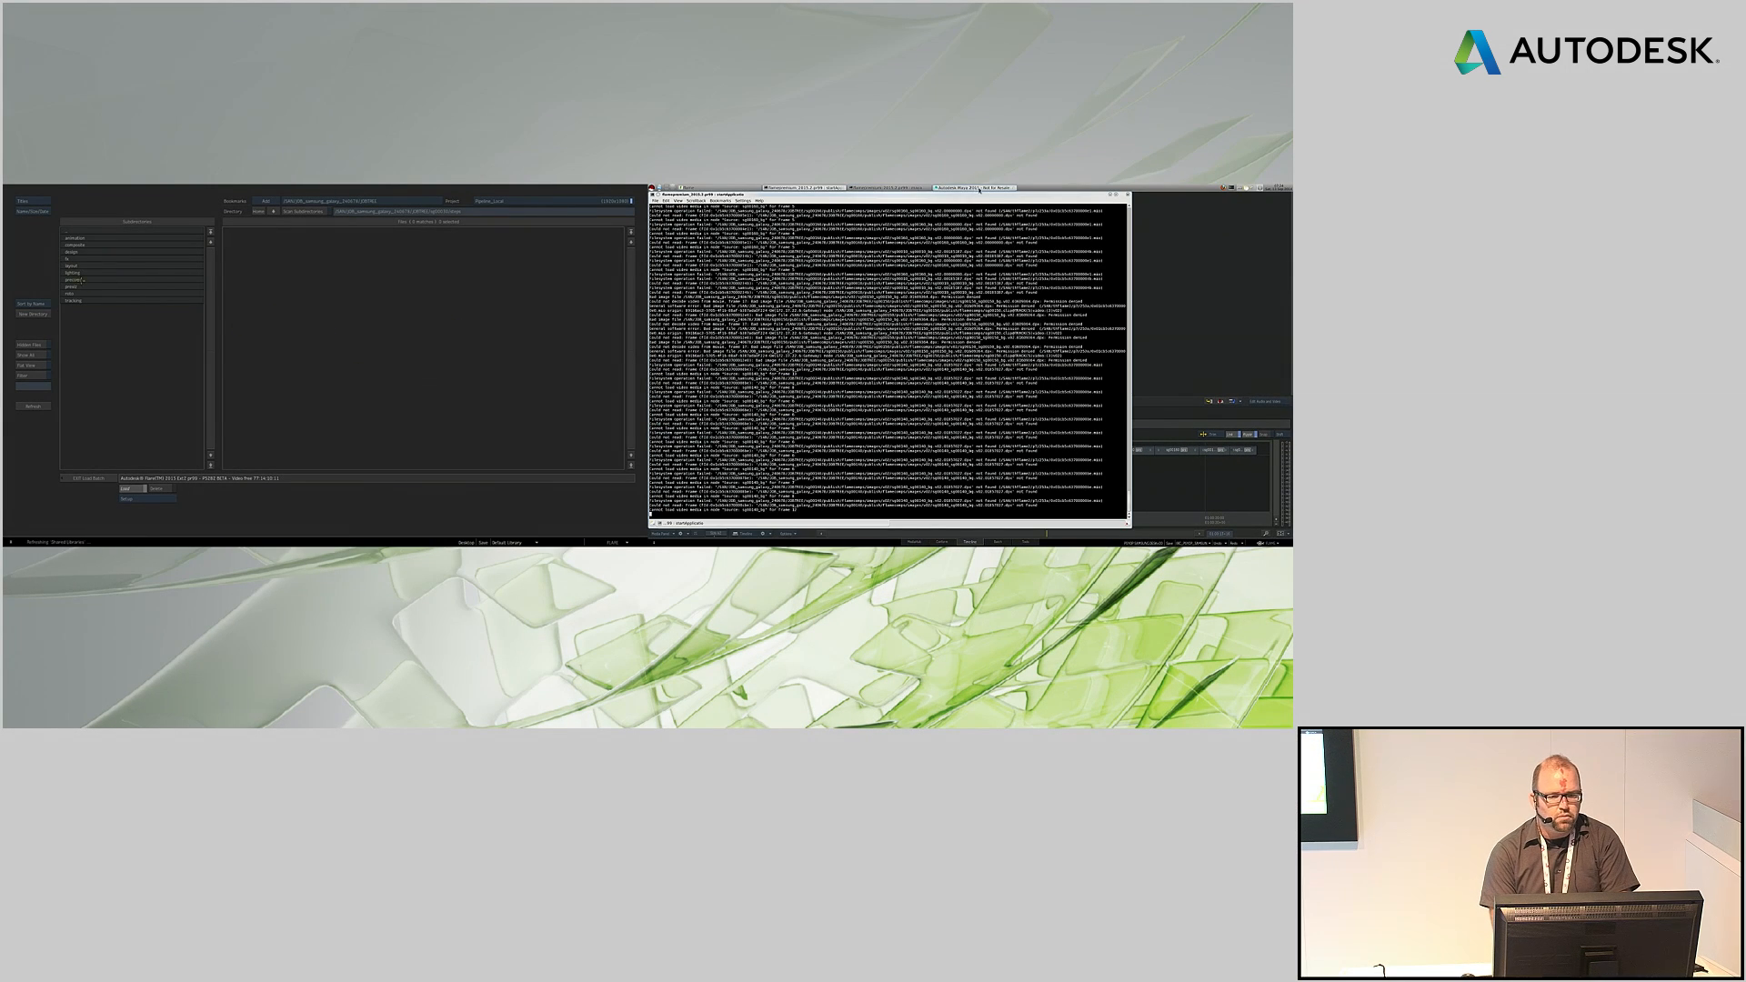
left_click(979, 189)
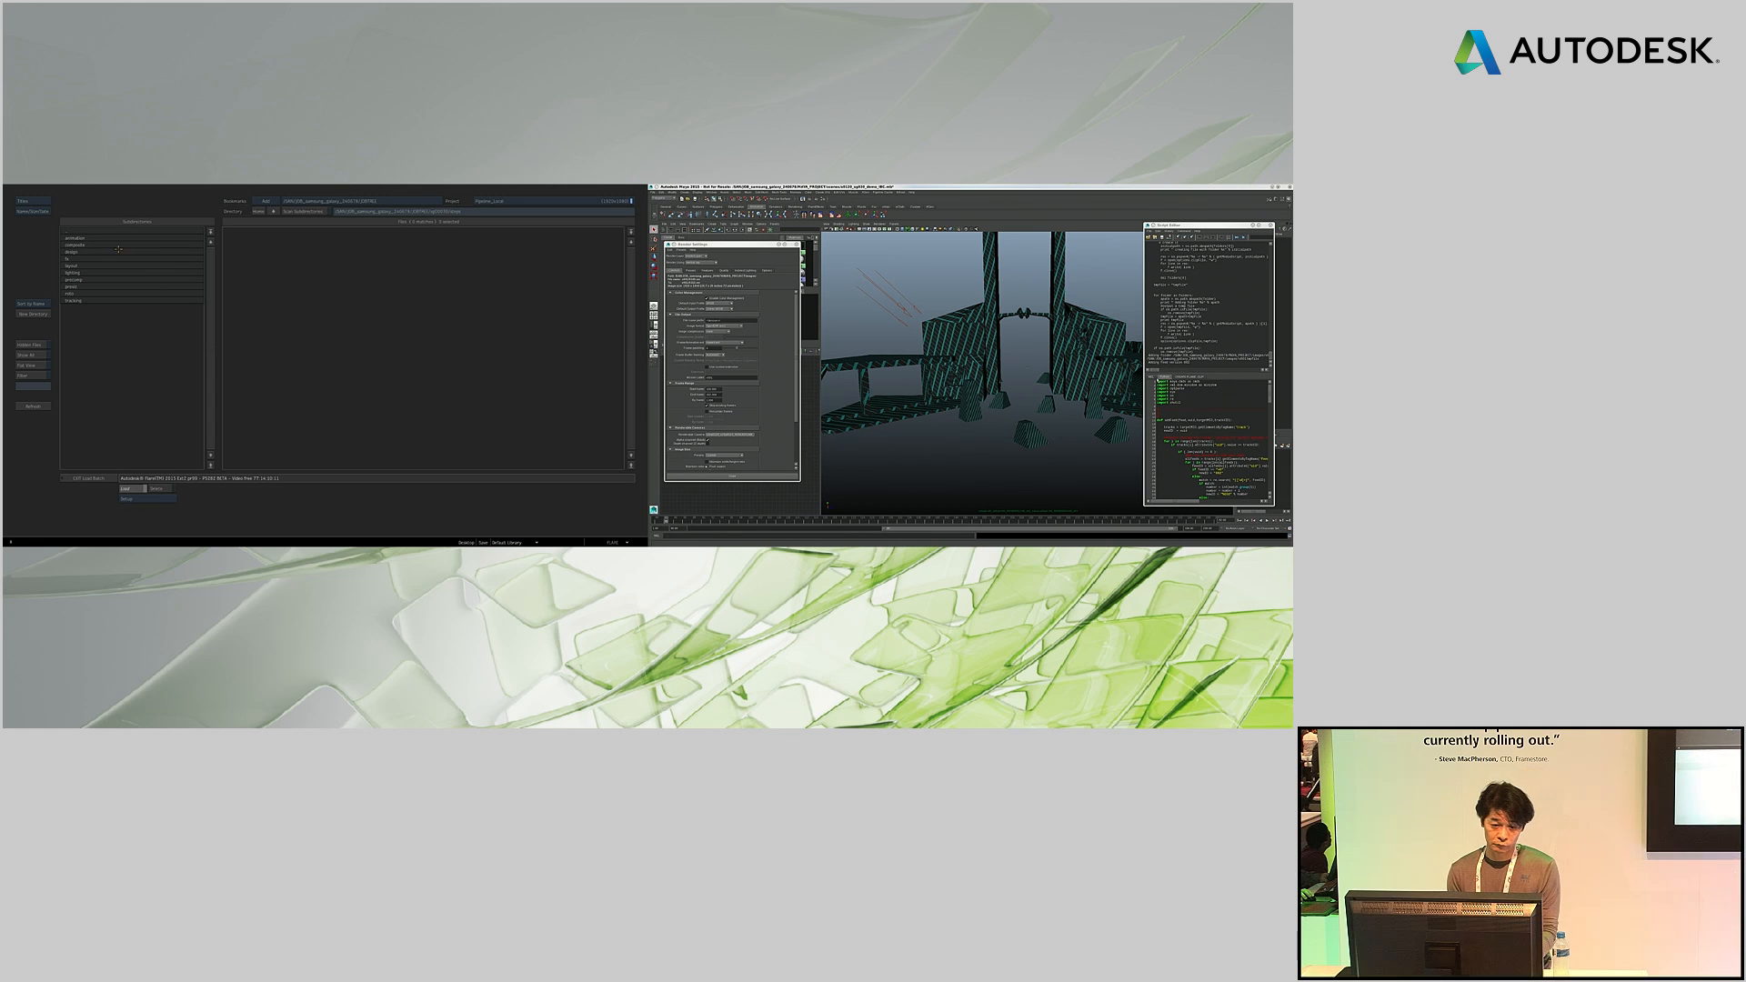
Step: Import the yellow Maya set render into the batch schematic as input to the 2D Transform node
left_click(88, 478)
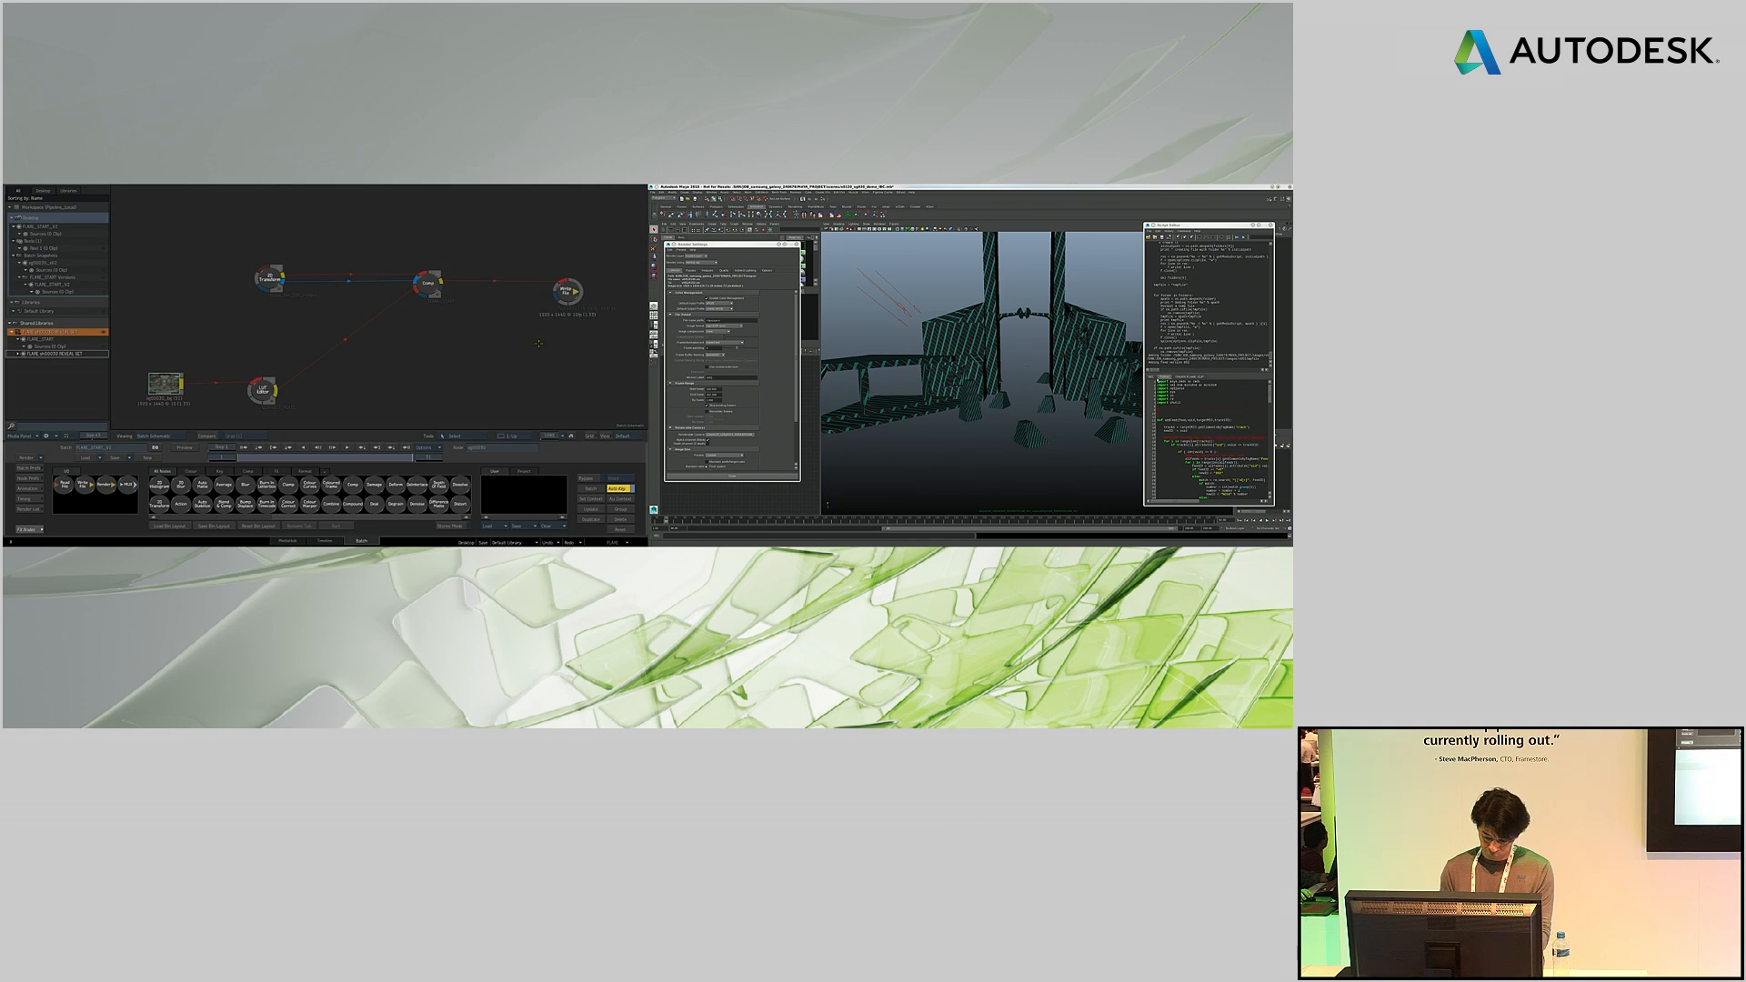
left_click_drag(266, 337, 311, 314)
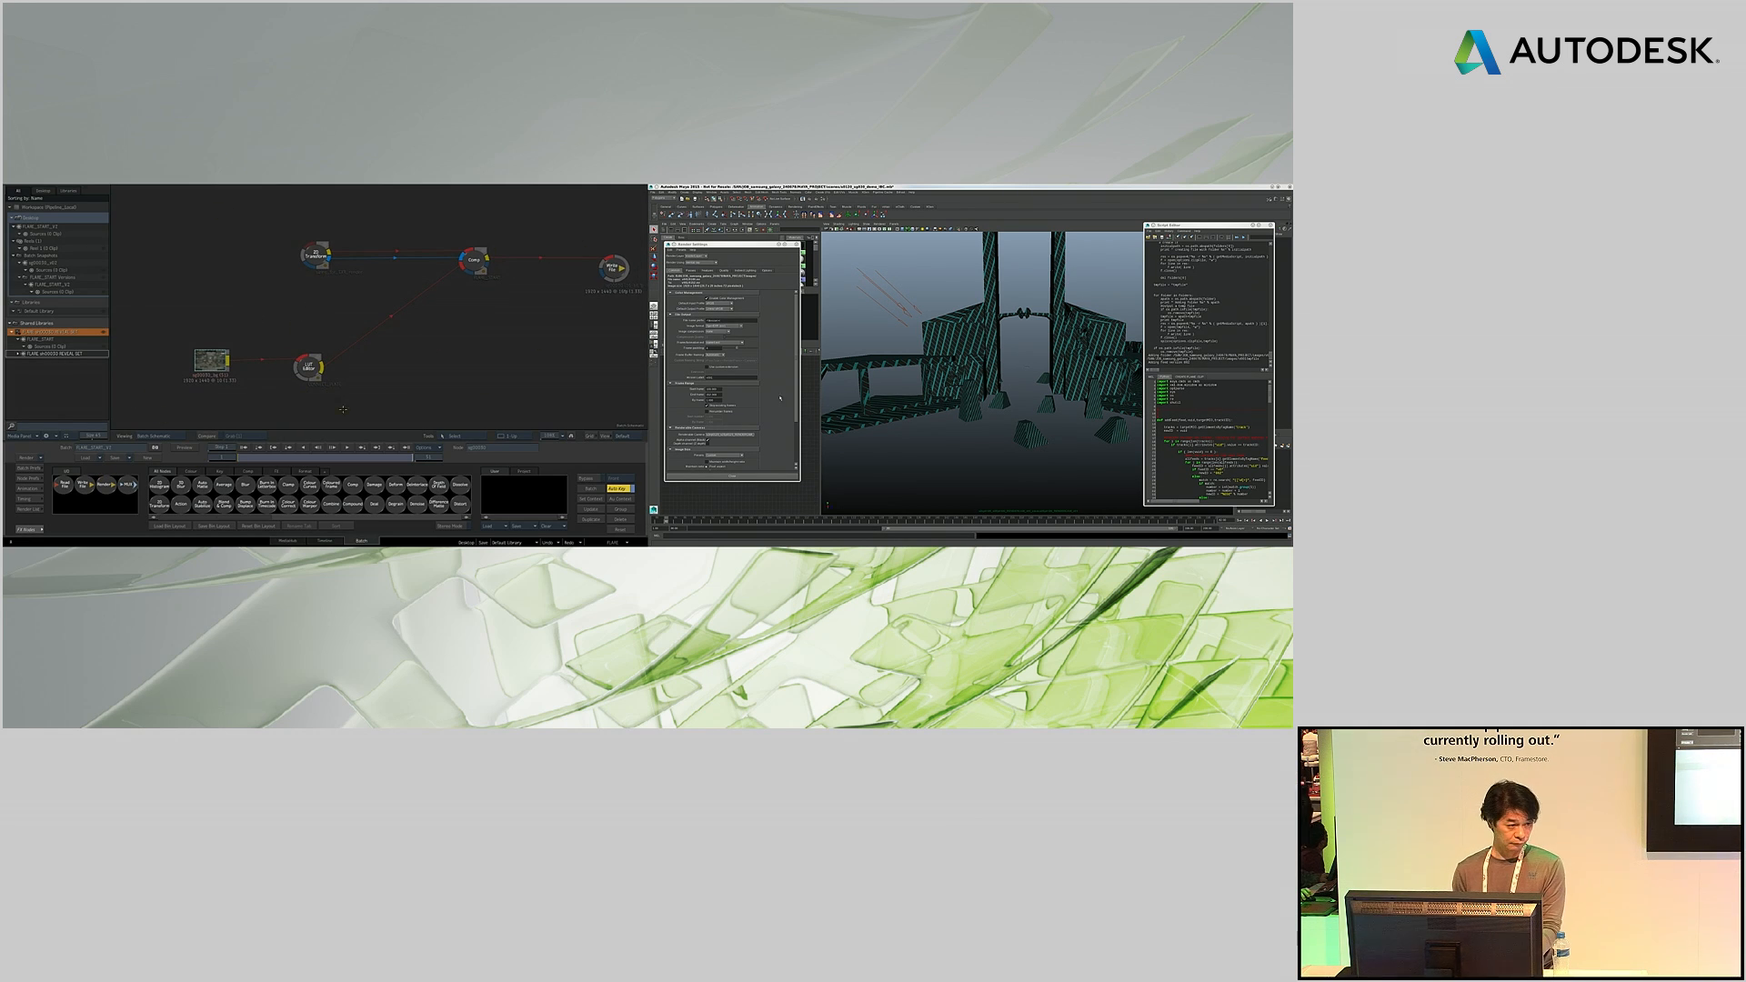
left_click_drag(343, 410, 322, 411)
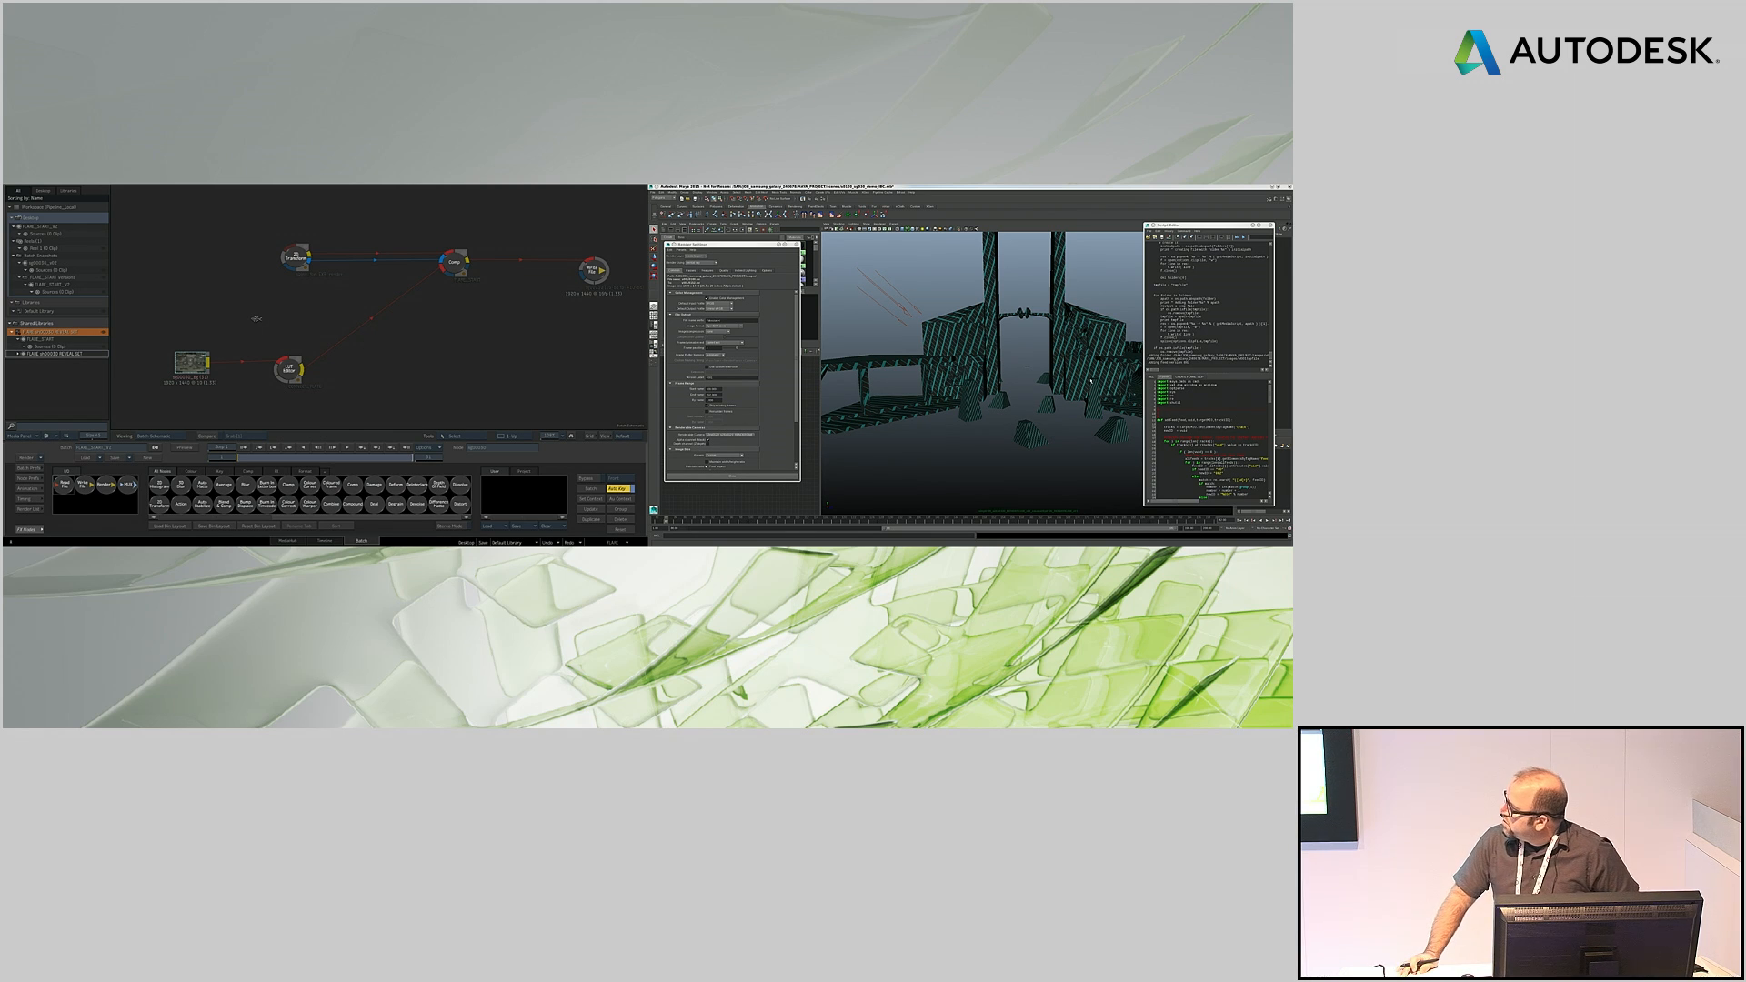
left_click(160, 206)
left_click(170, 222)
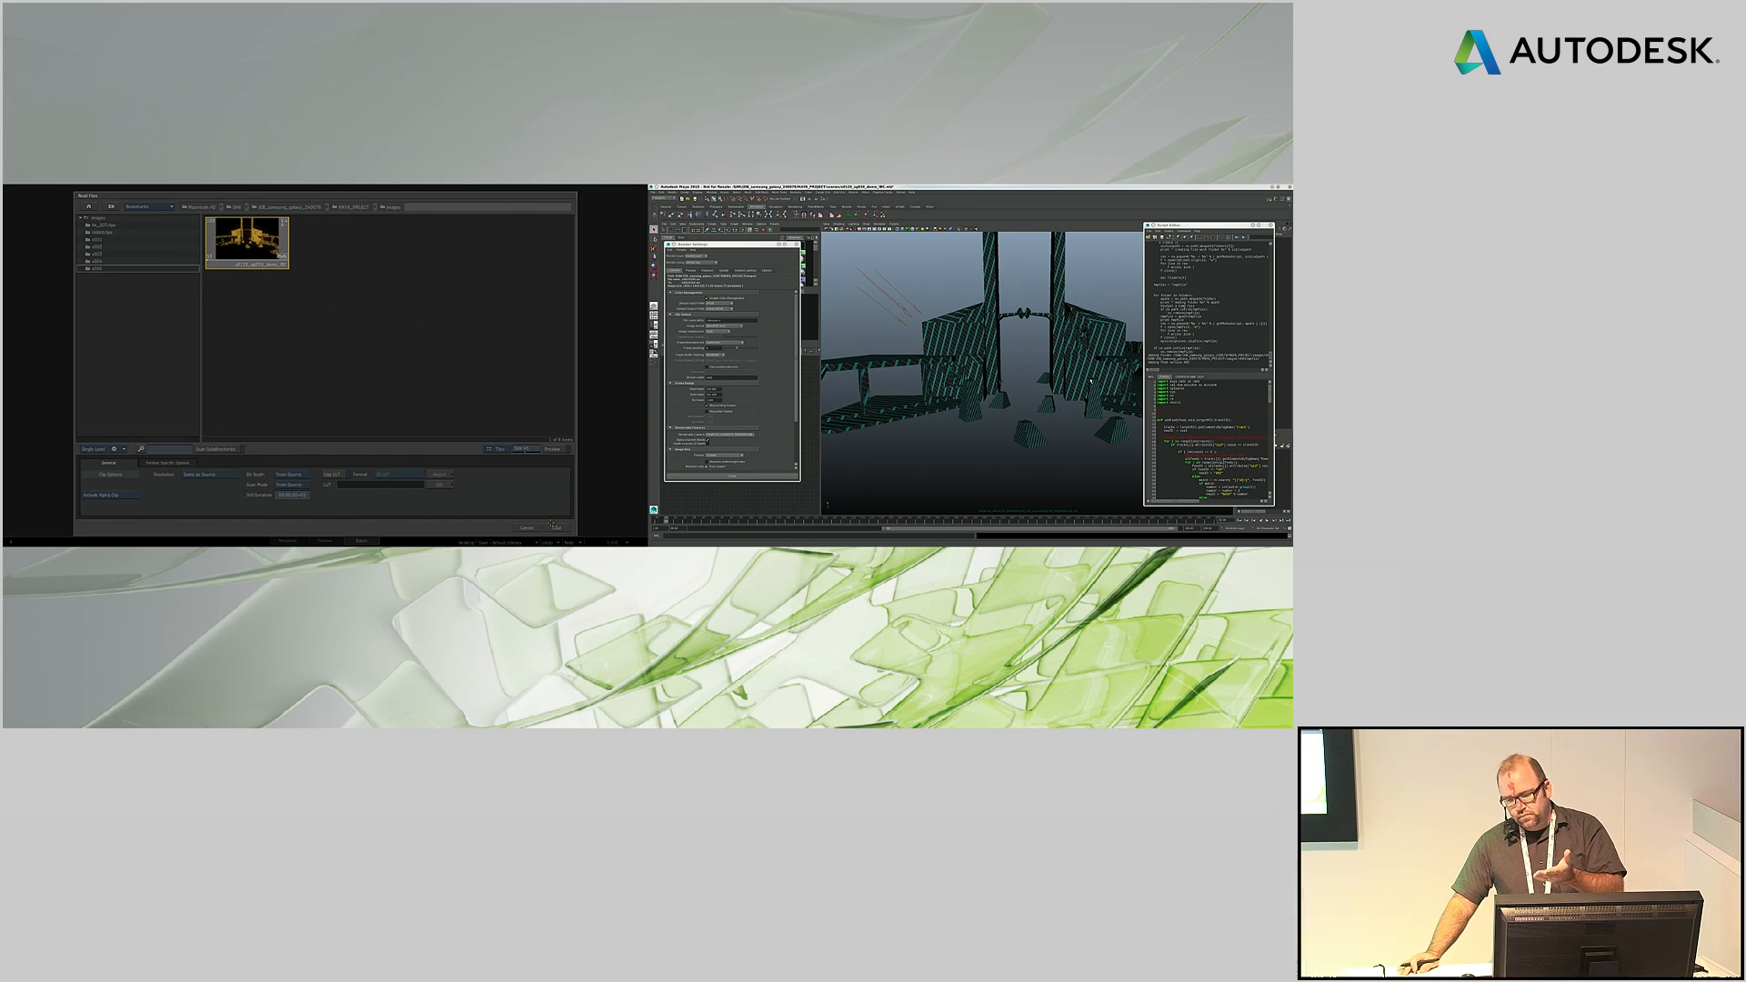
left_click(549, 525)
mouse_move(296, 256)
left_mouse_down()
mouse_move(270, 277)
mouse_move(246, 242)
mouse_move(271, 256)
mouse_move(240, 247)
mouse_move(275, 258)
left_mouse_up()
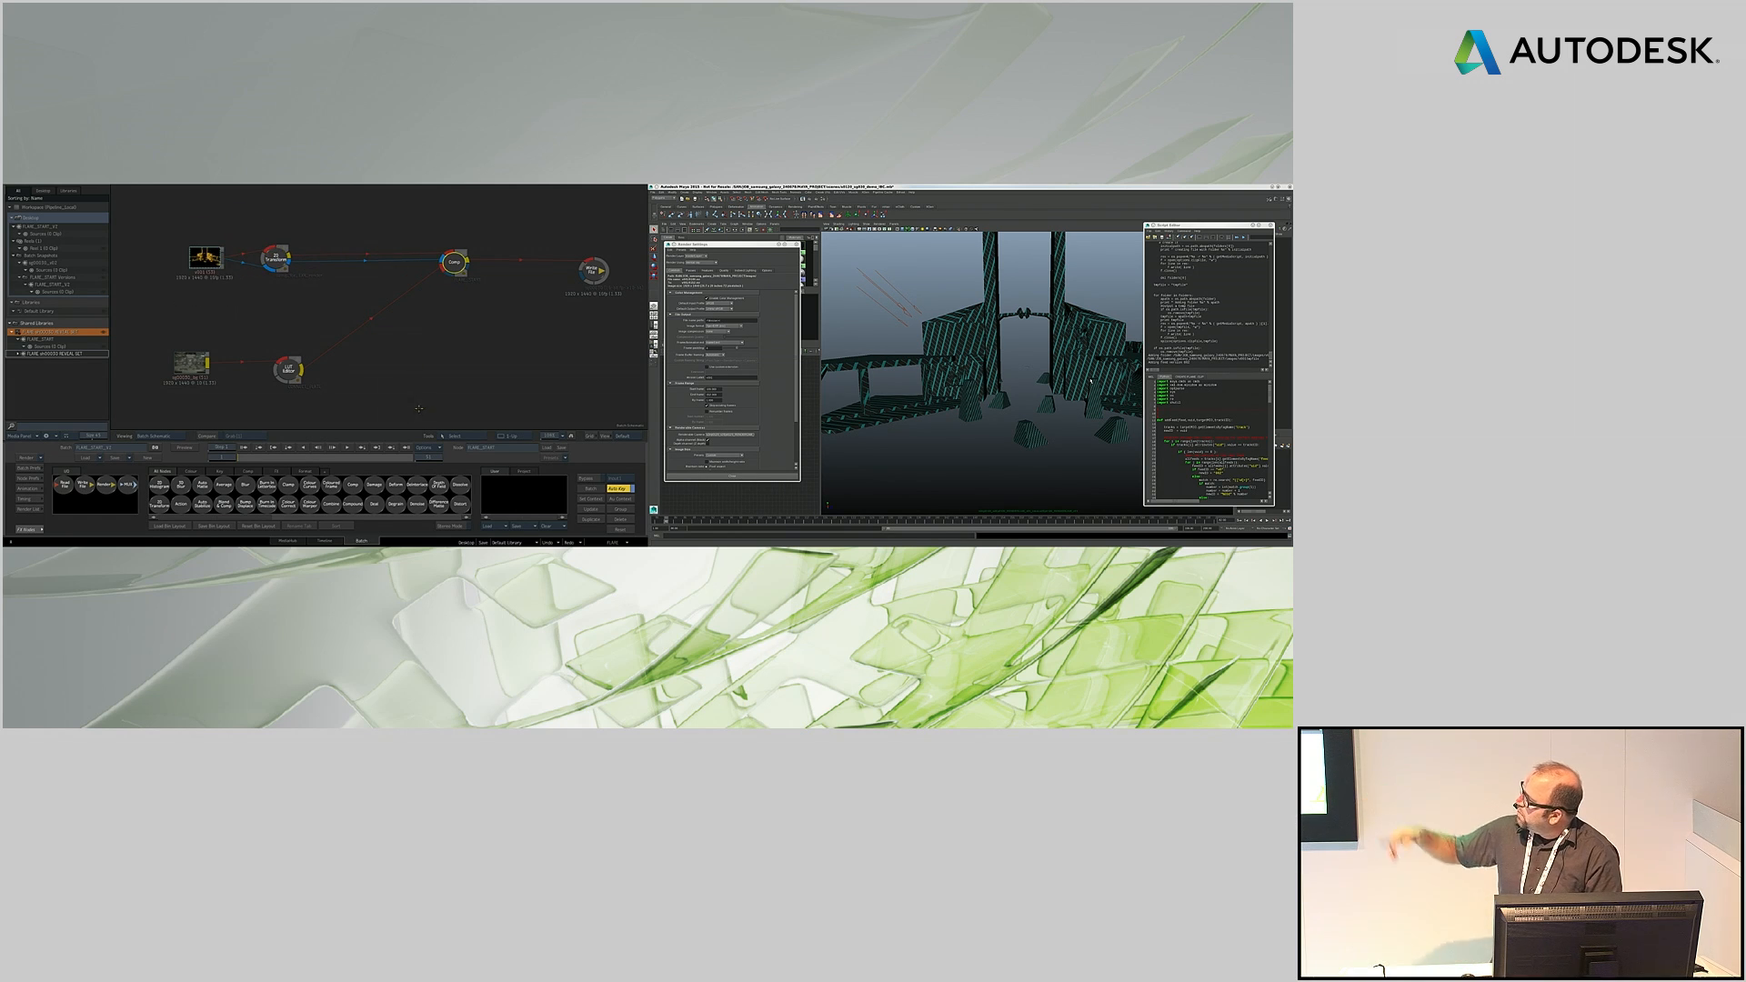
Step: Preview the Comp result with the yellow set render and render the Write File node's frame range
key("F4")
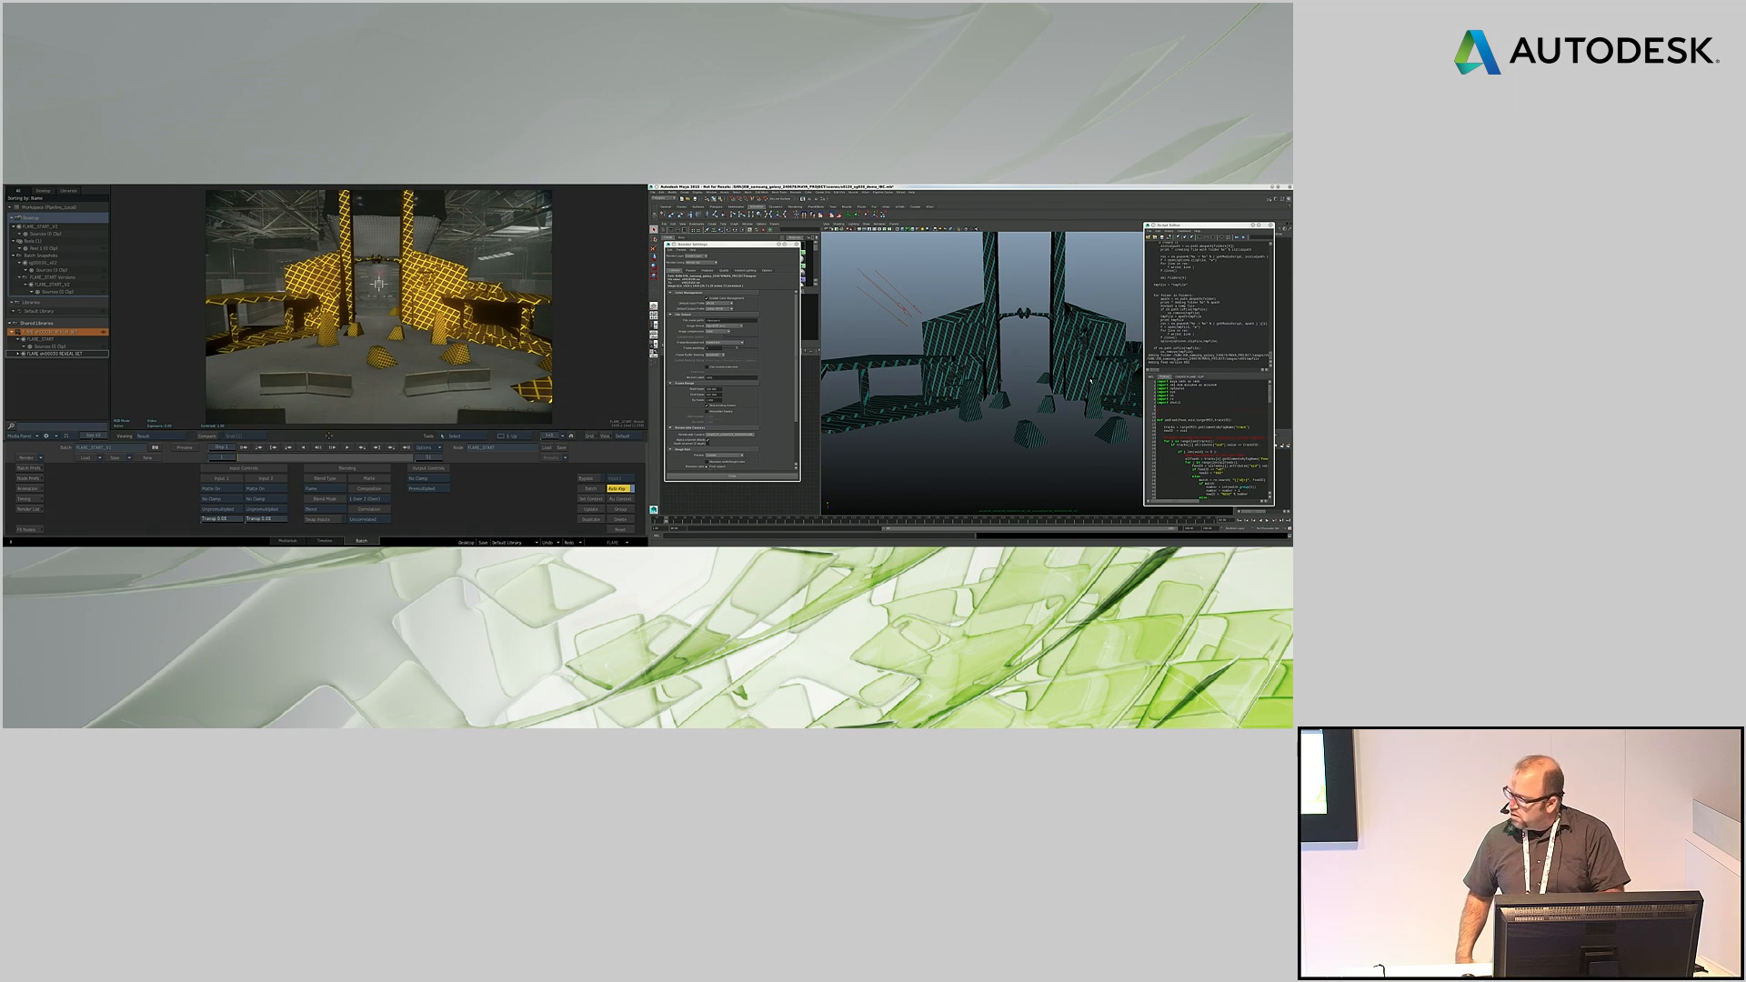
key("F4")
key("F4")
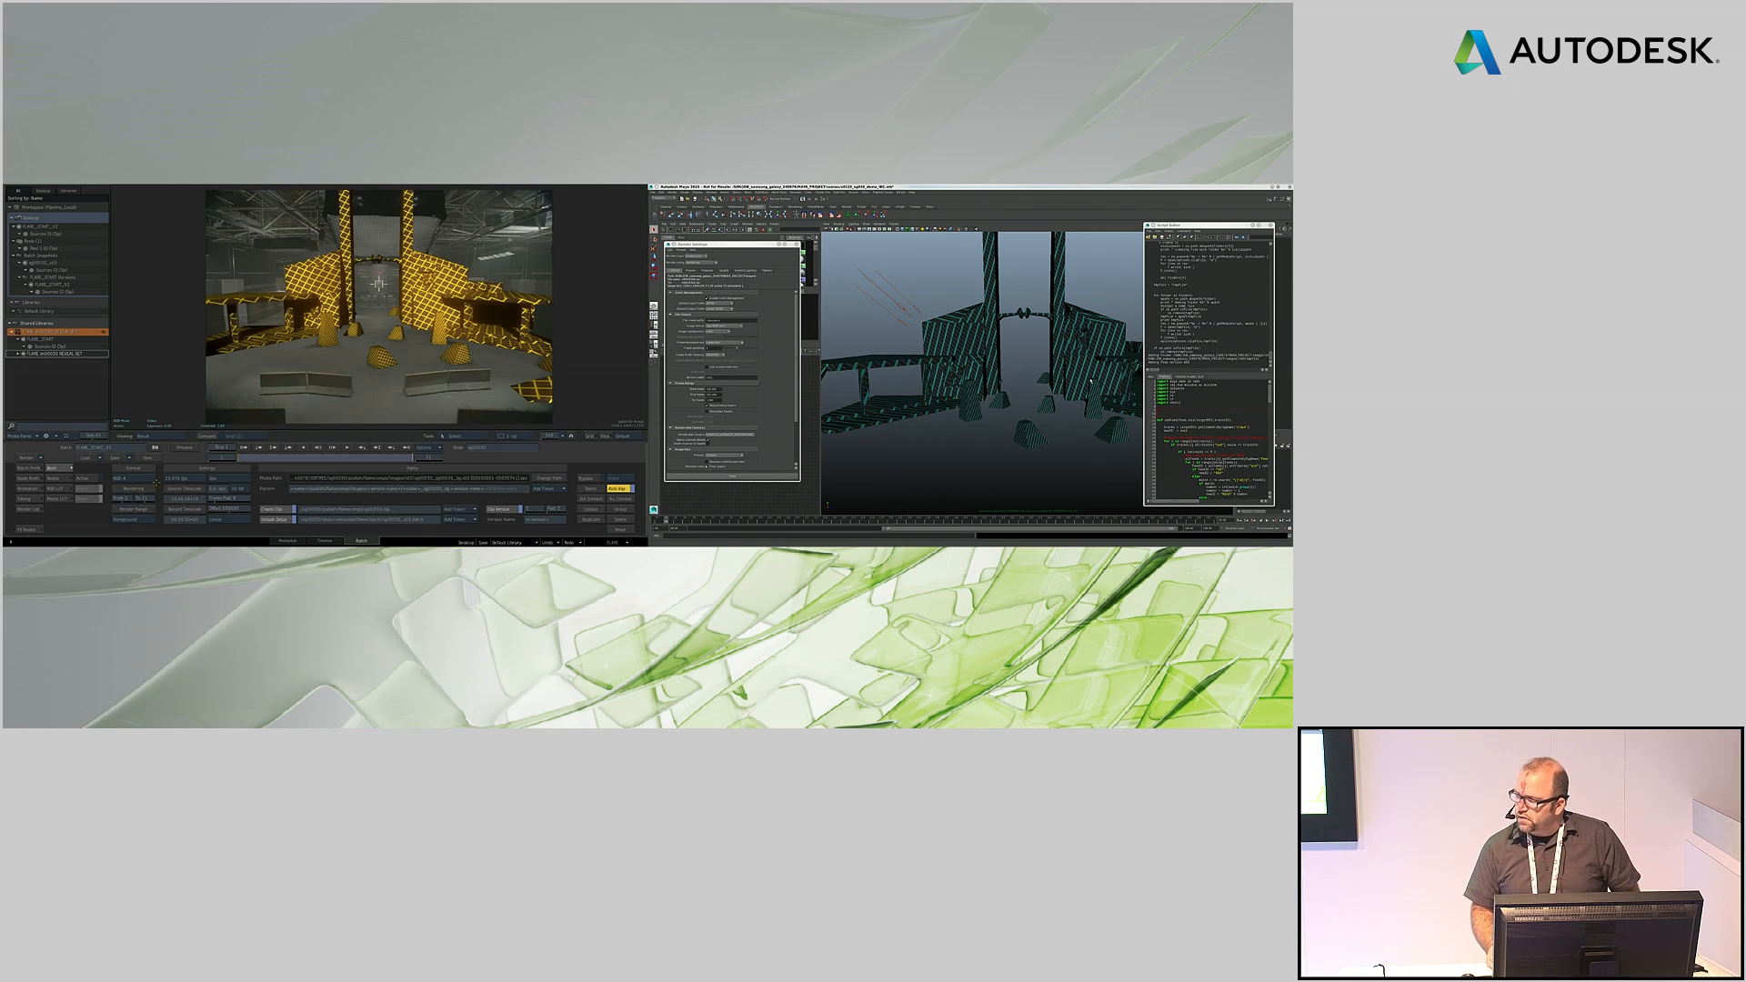
left_click(133, 509)
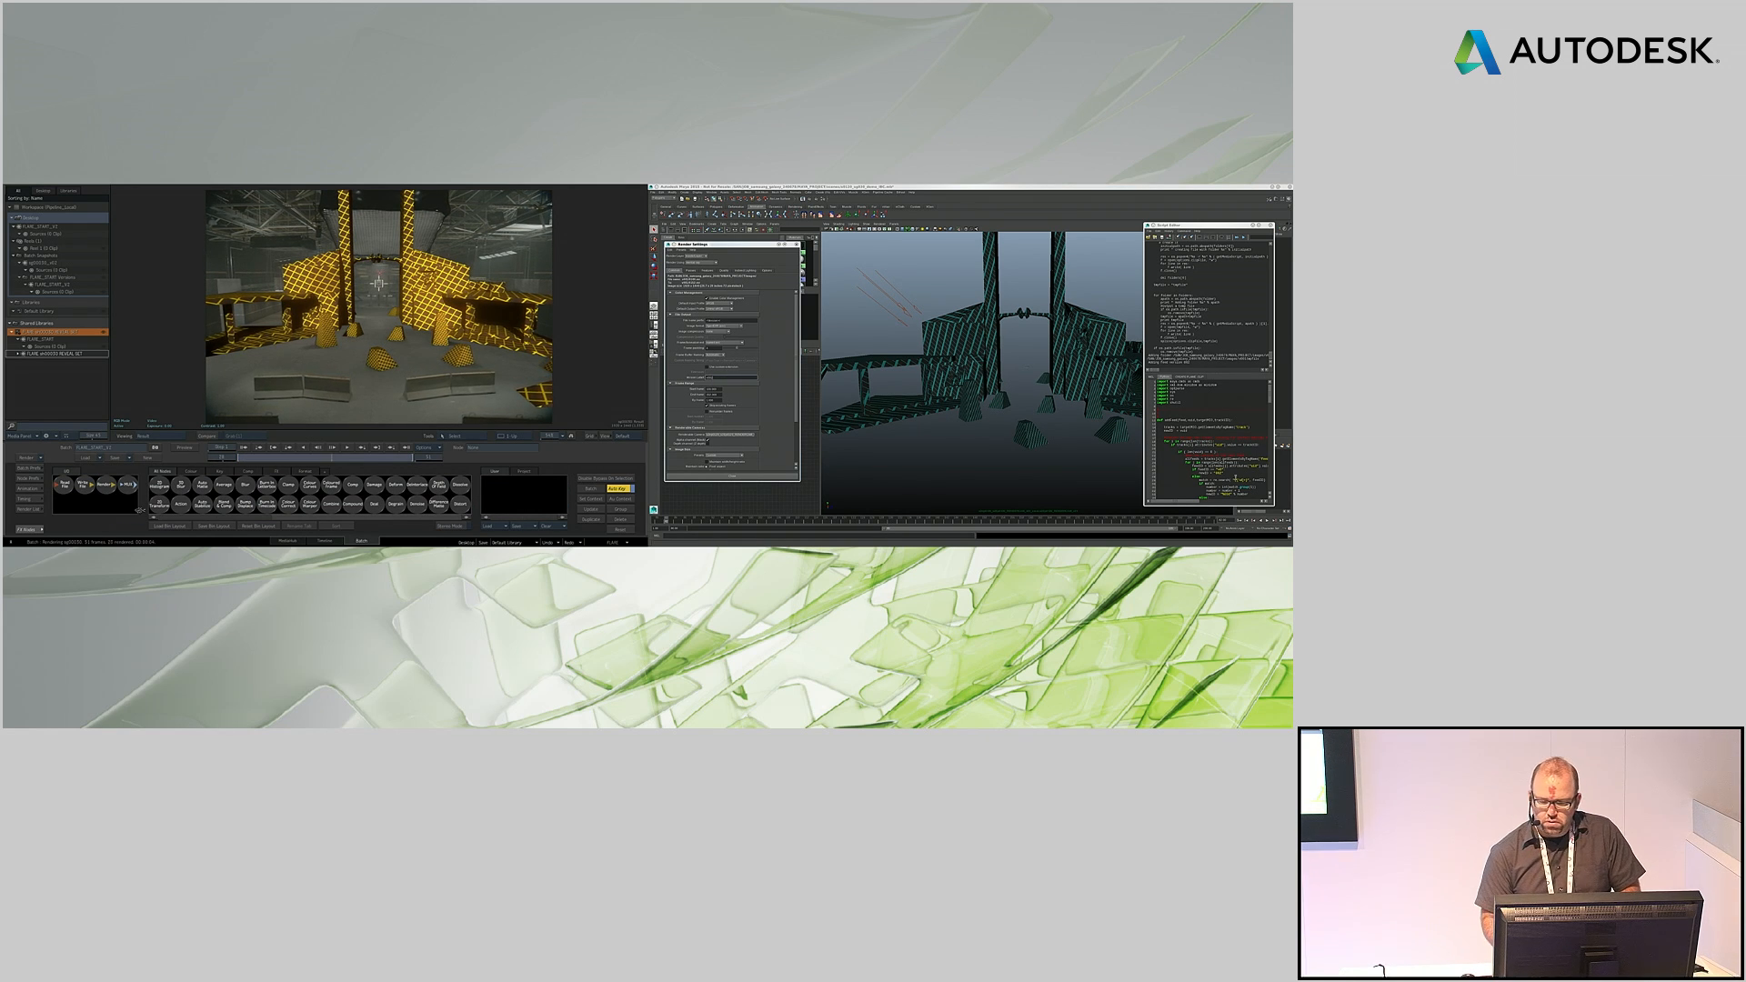
Step: Run the script in Maya's Script Editor, open the batch preferences and confirm the update of the imported set render
left_click(1244, 237)
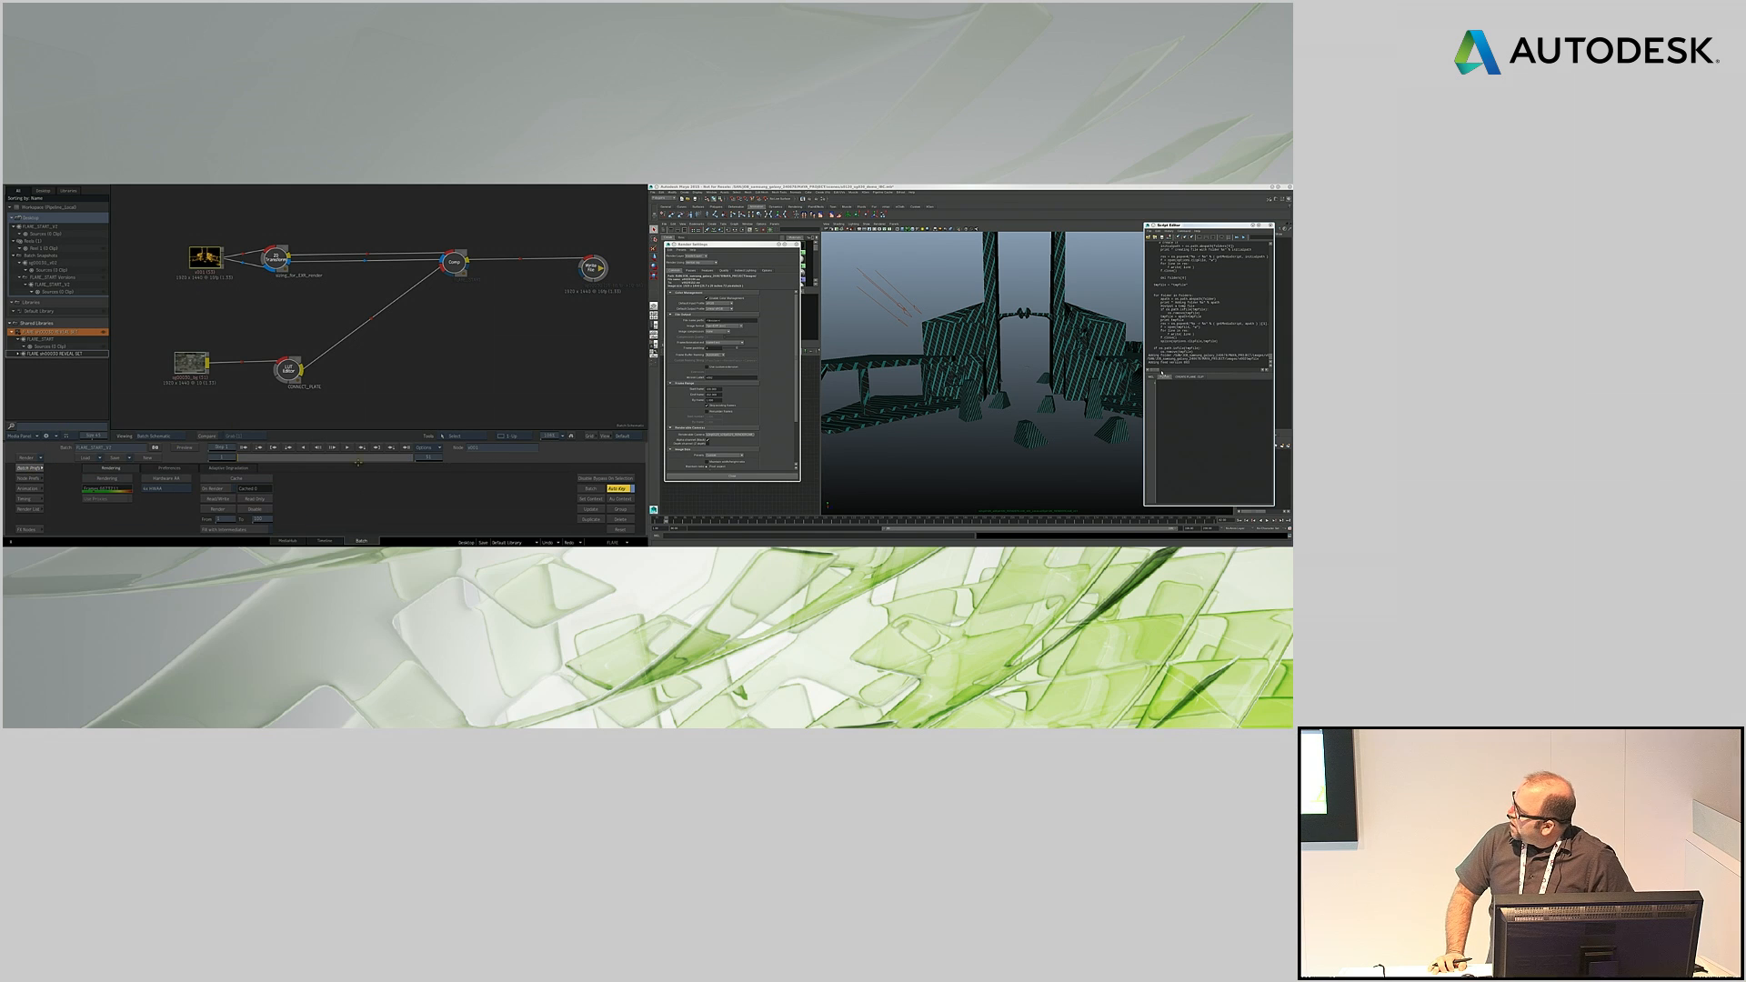
left_click(169, 469)
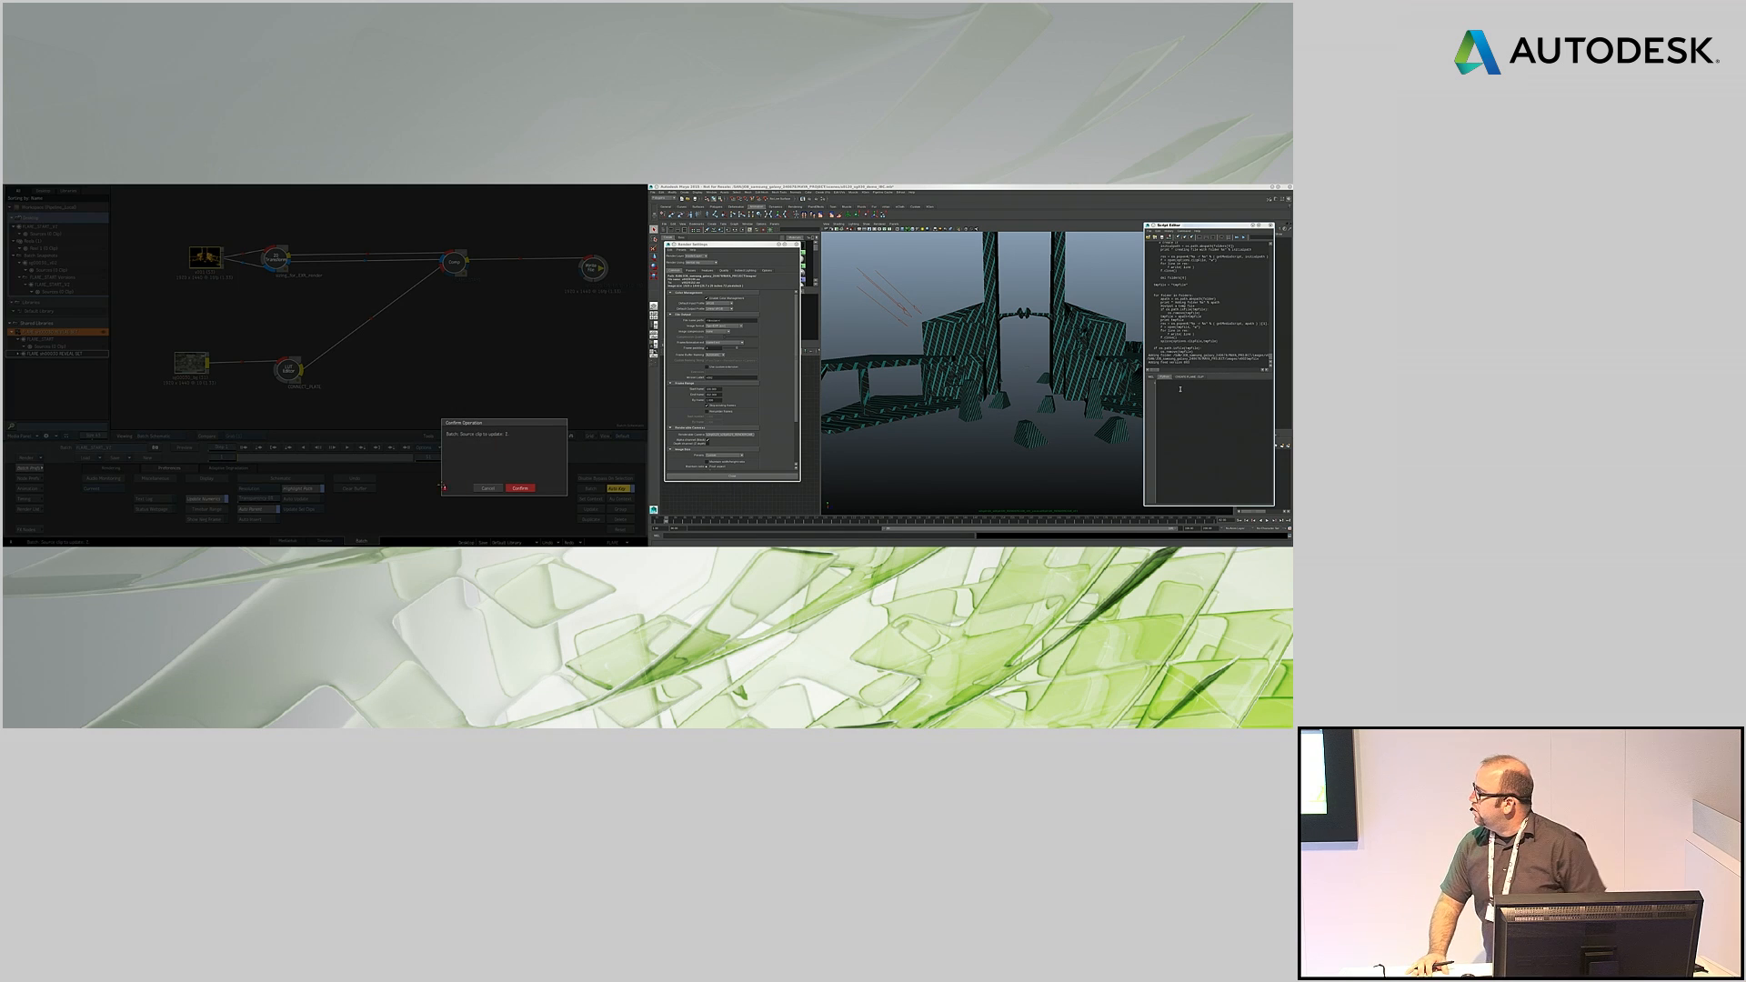
left_click(522, 488)
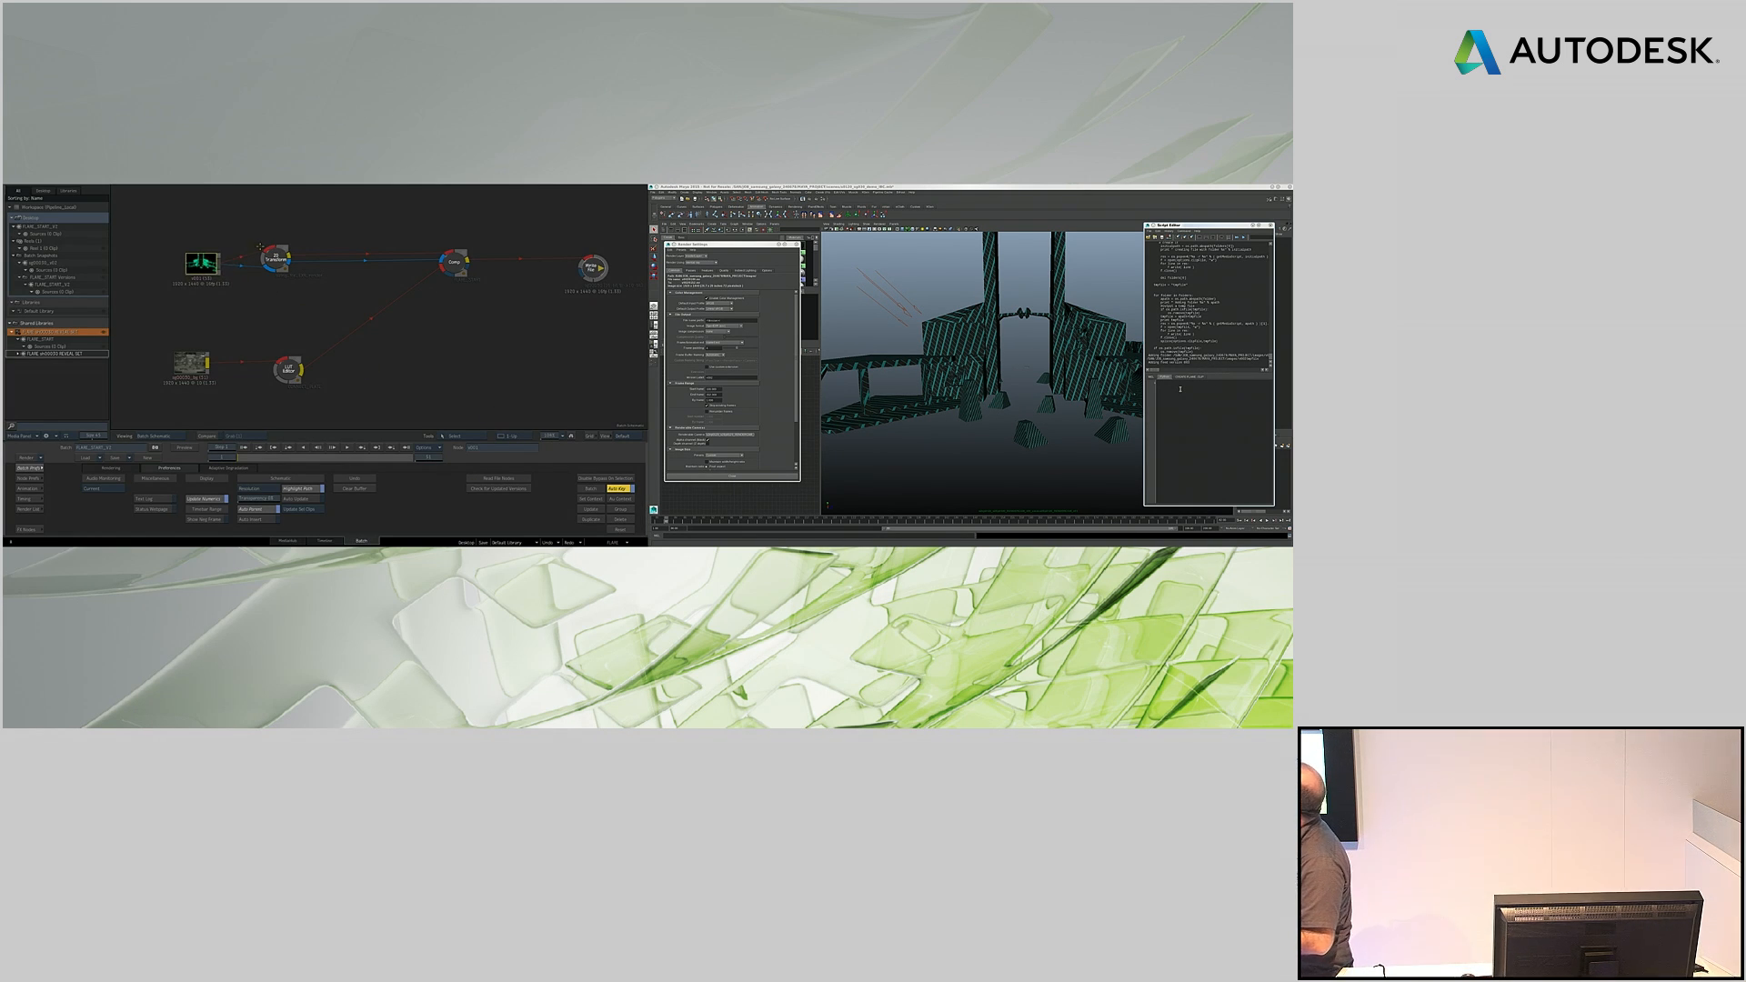
Step: Examine the Comp result with the updated set render
left_click(452, 262)
key("F4")
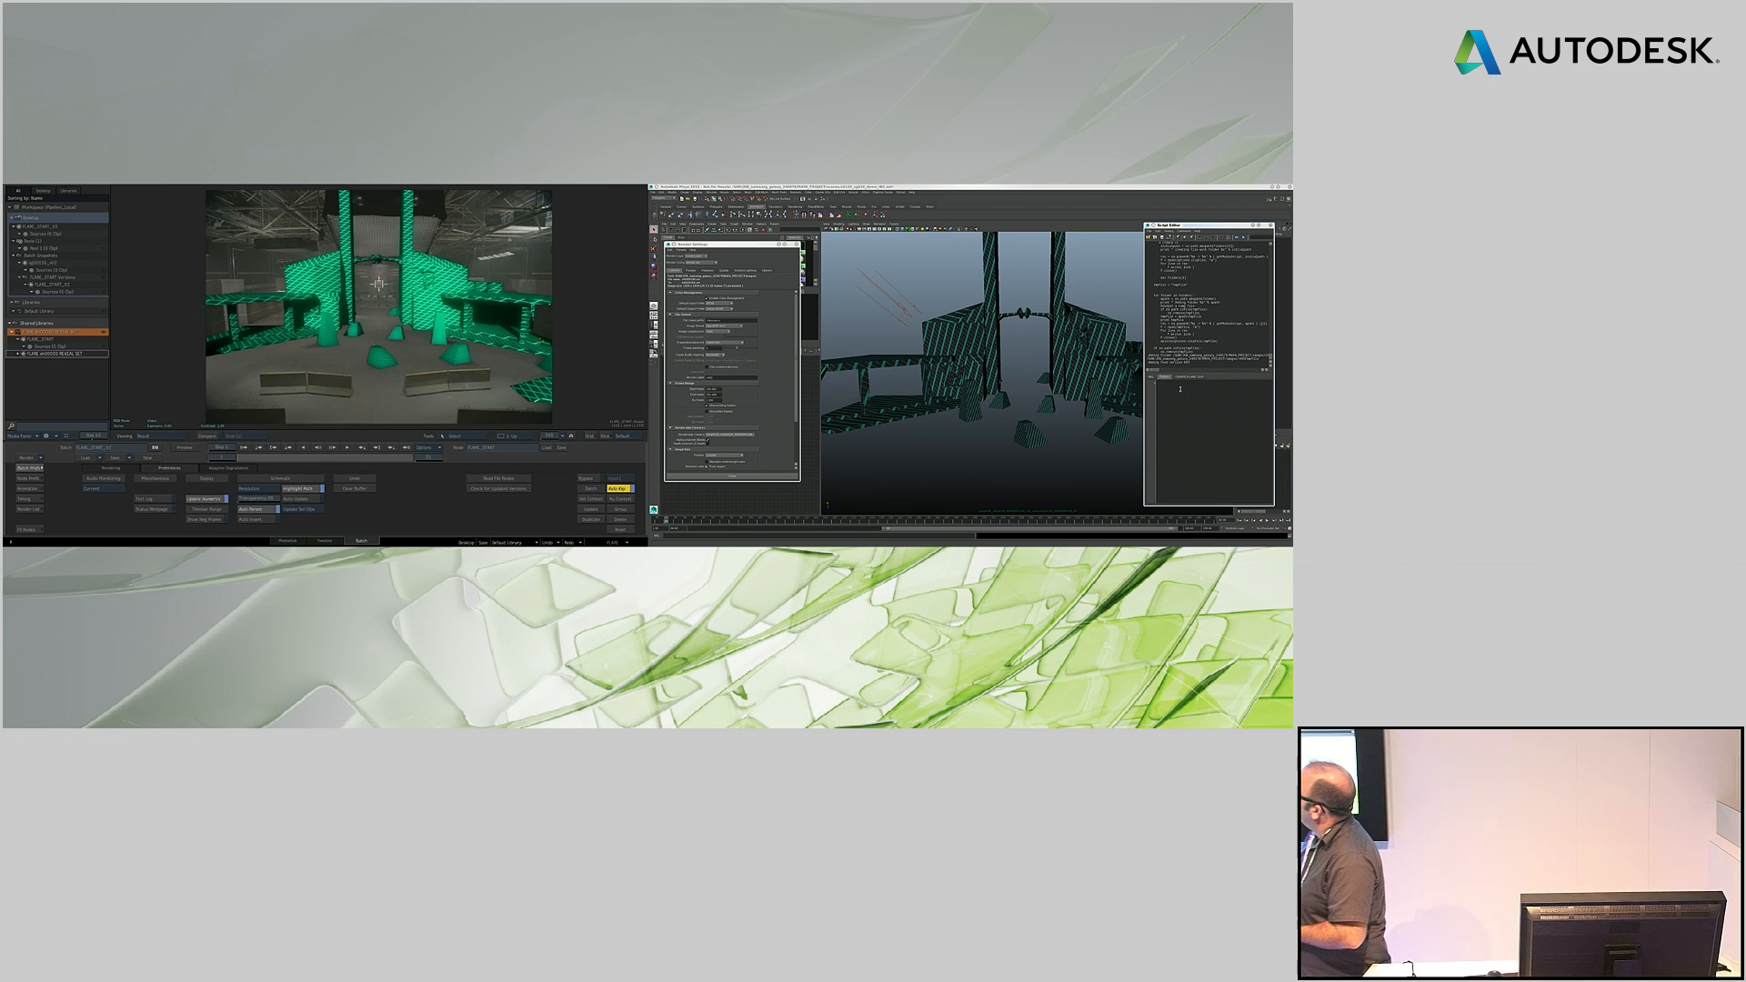
key("Escape")
key("F4")
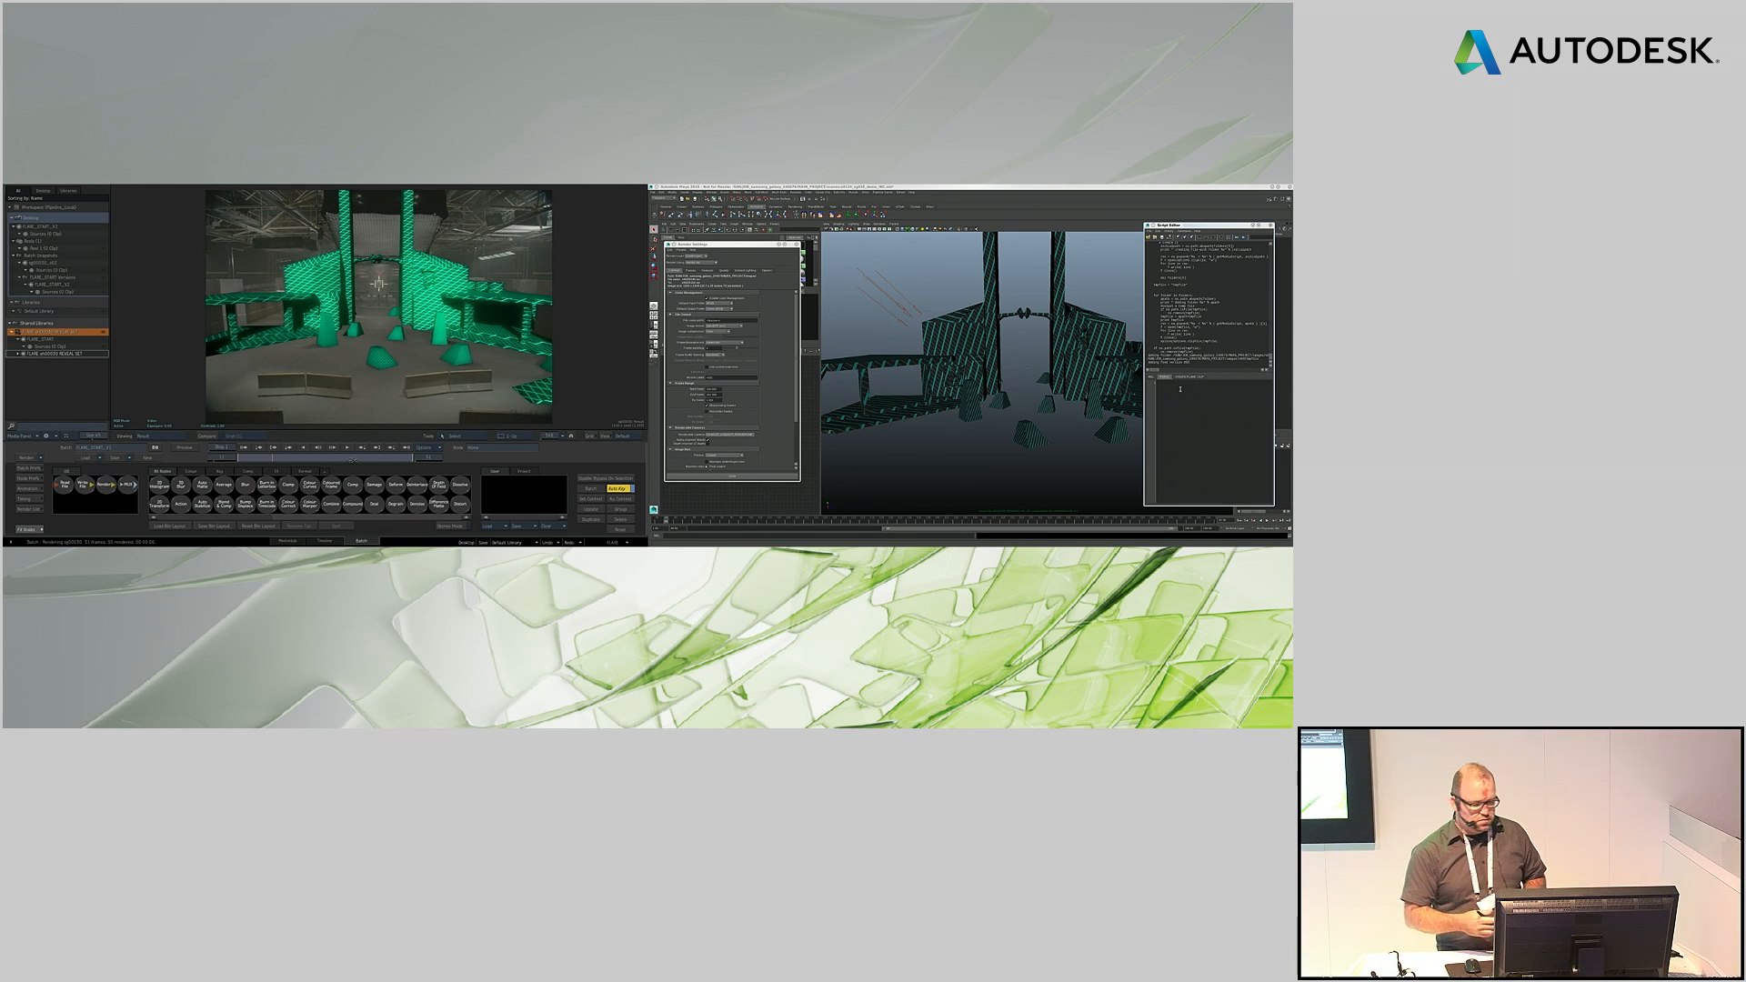
Step: Switch to the Flame edit timeline and set the set shot segment at 01:00:03+08 to its latest source version
key("alt+Tab")
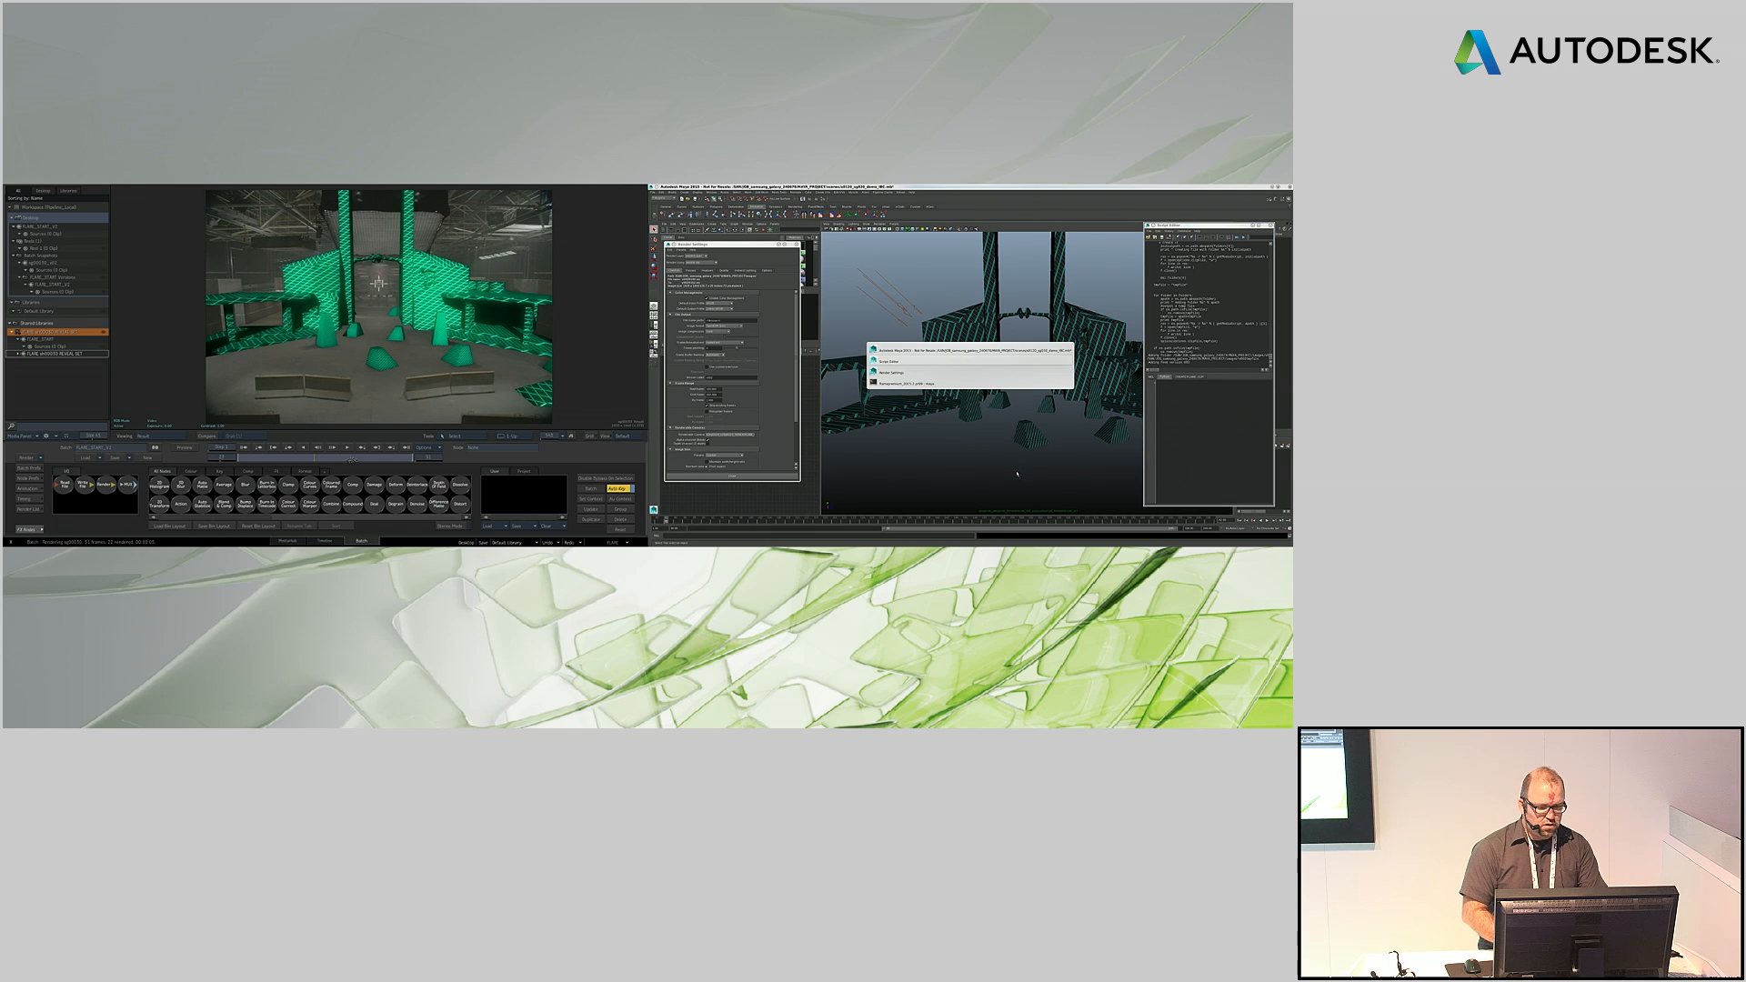
key("alt+Tab")
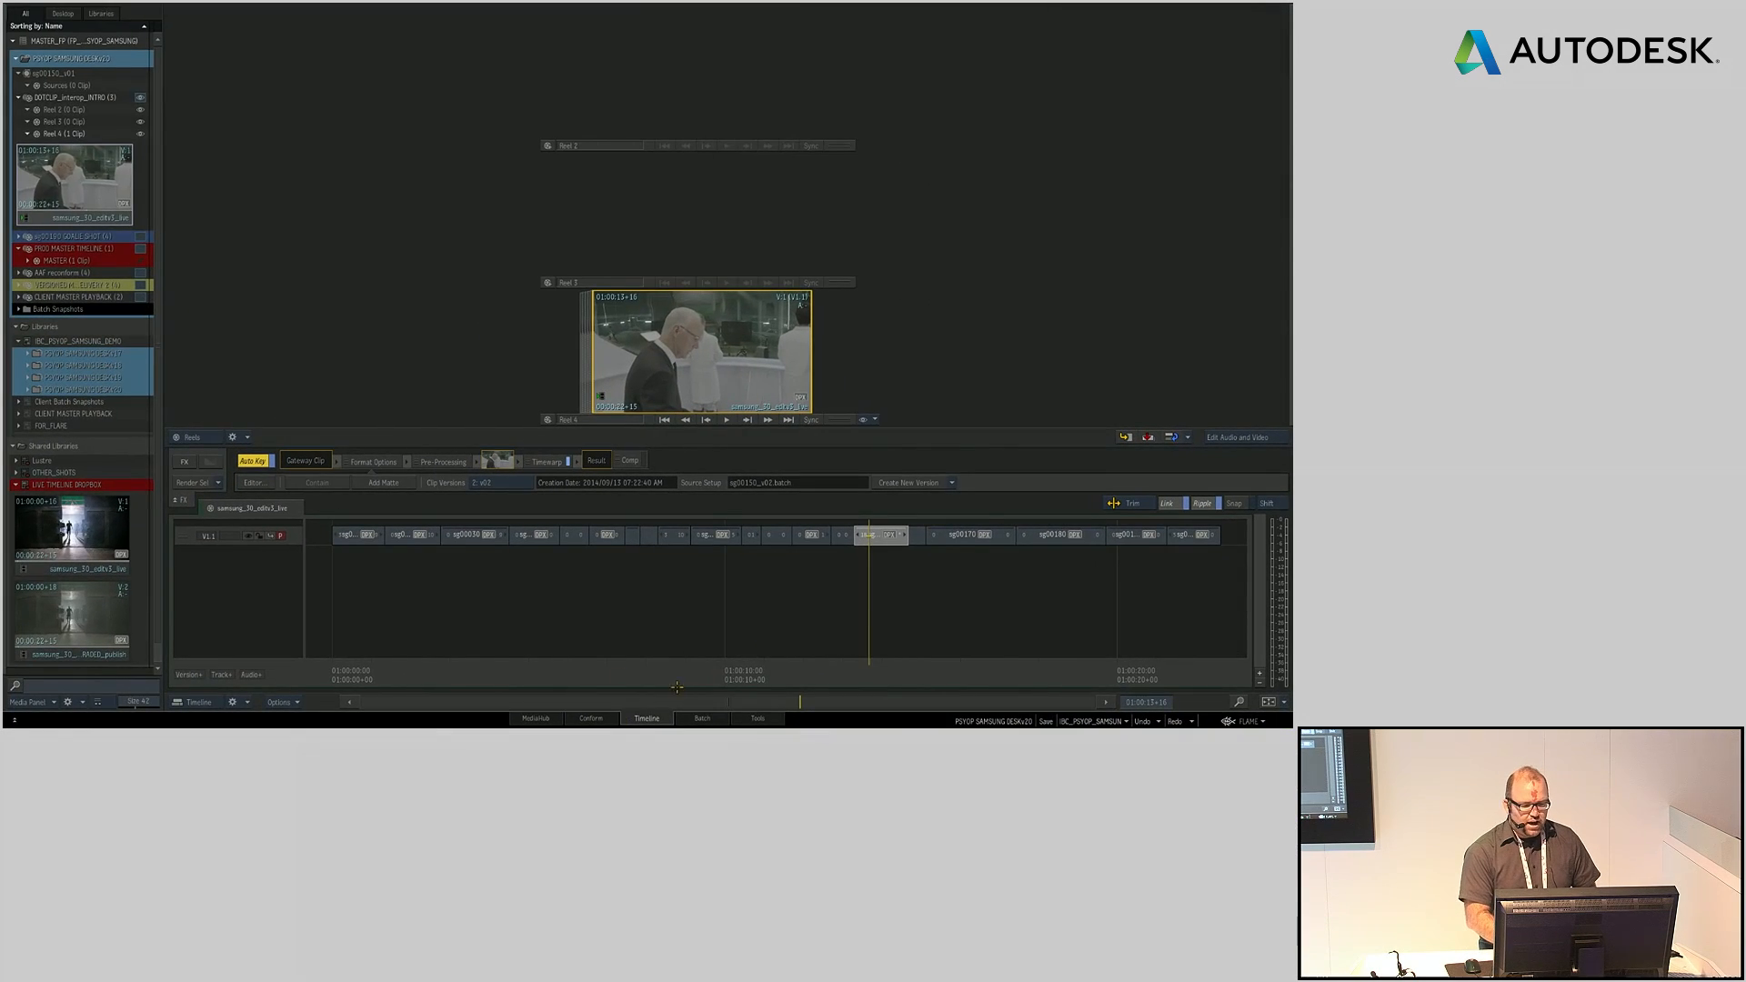
left_click(466, 657)
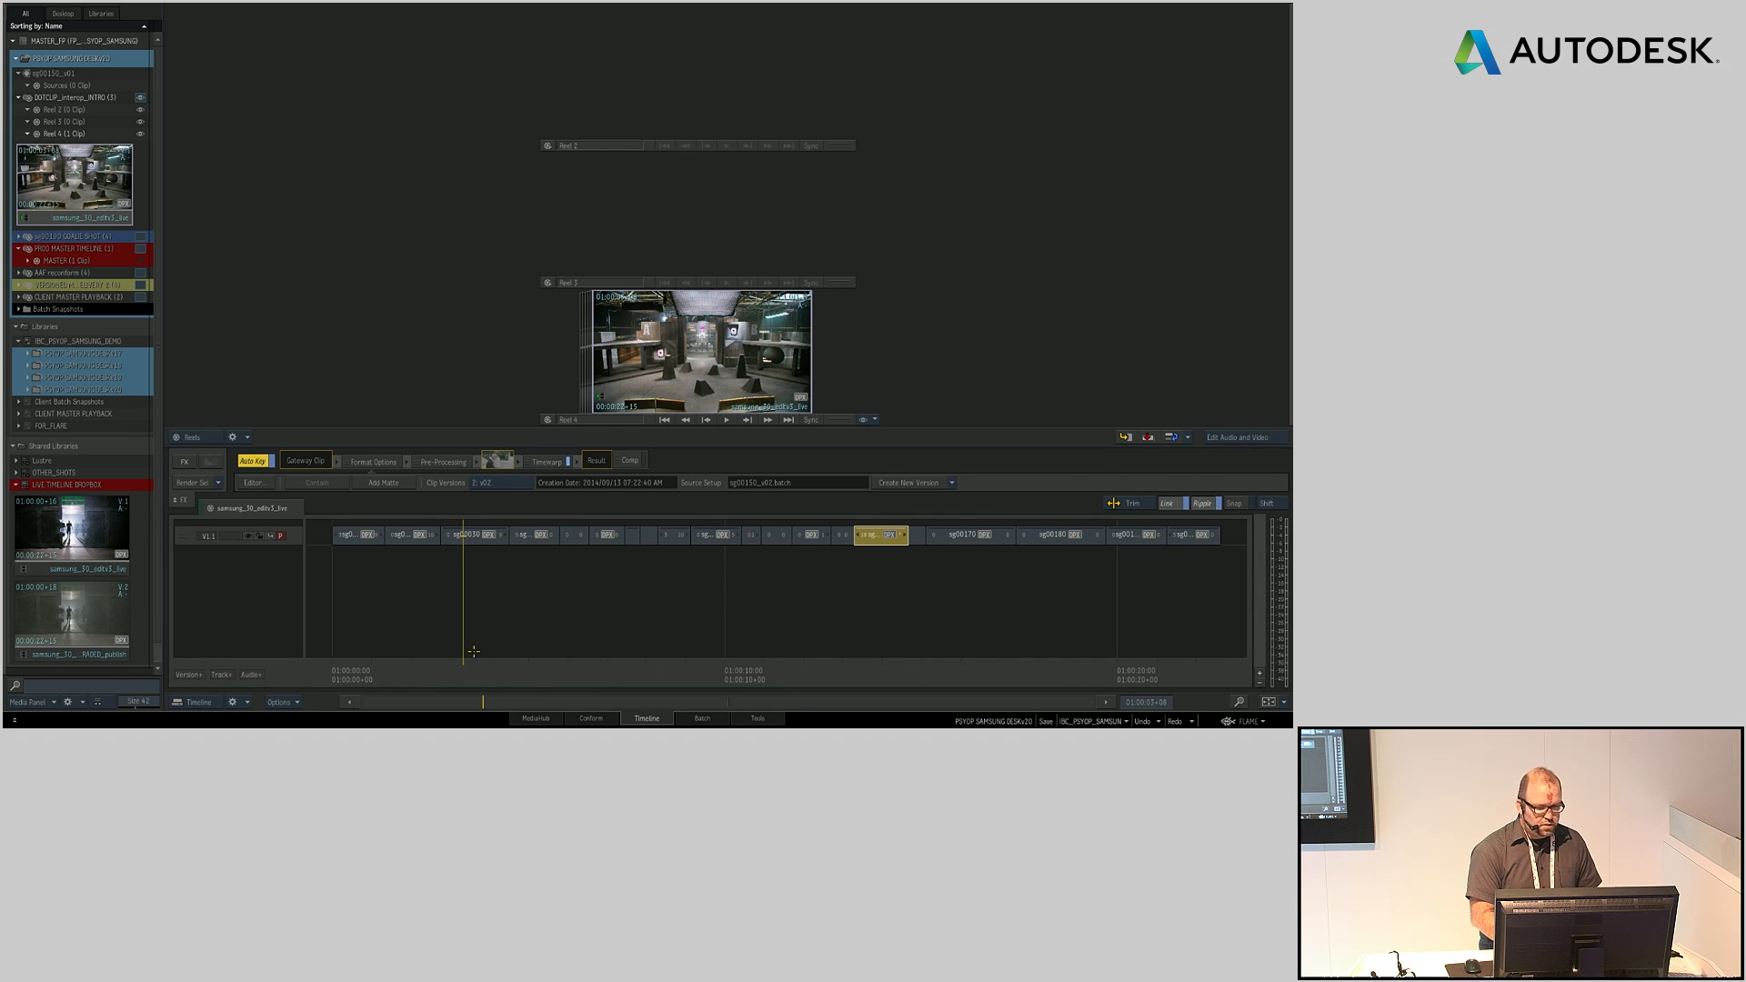
key("ctrl+Escape")
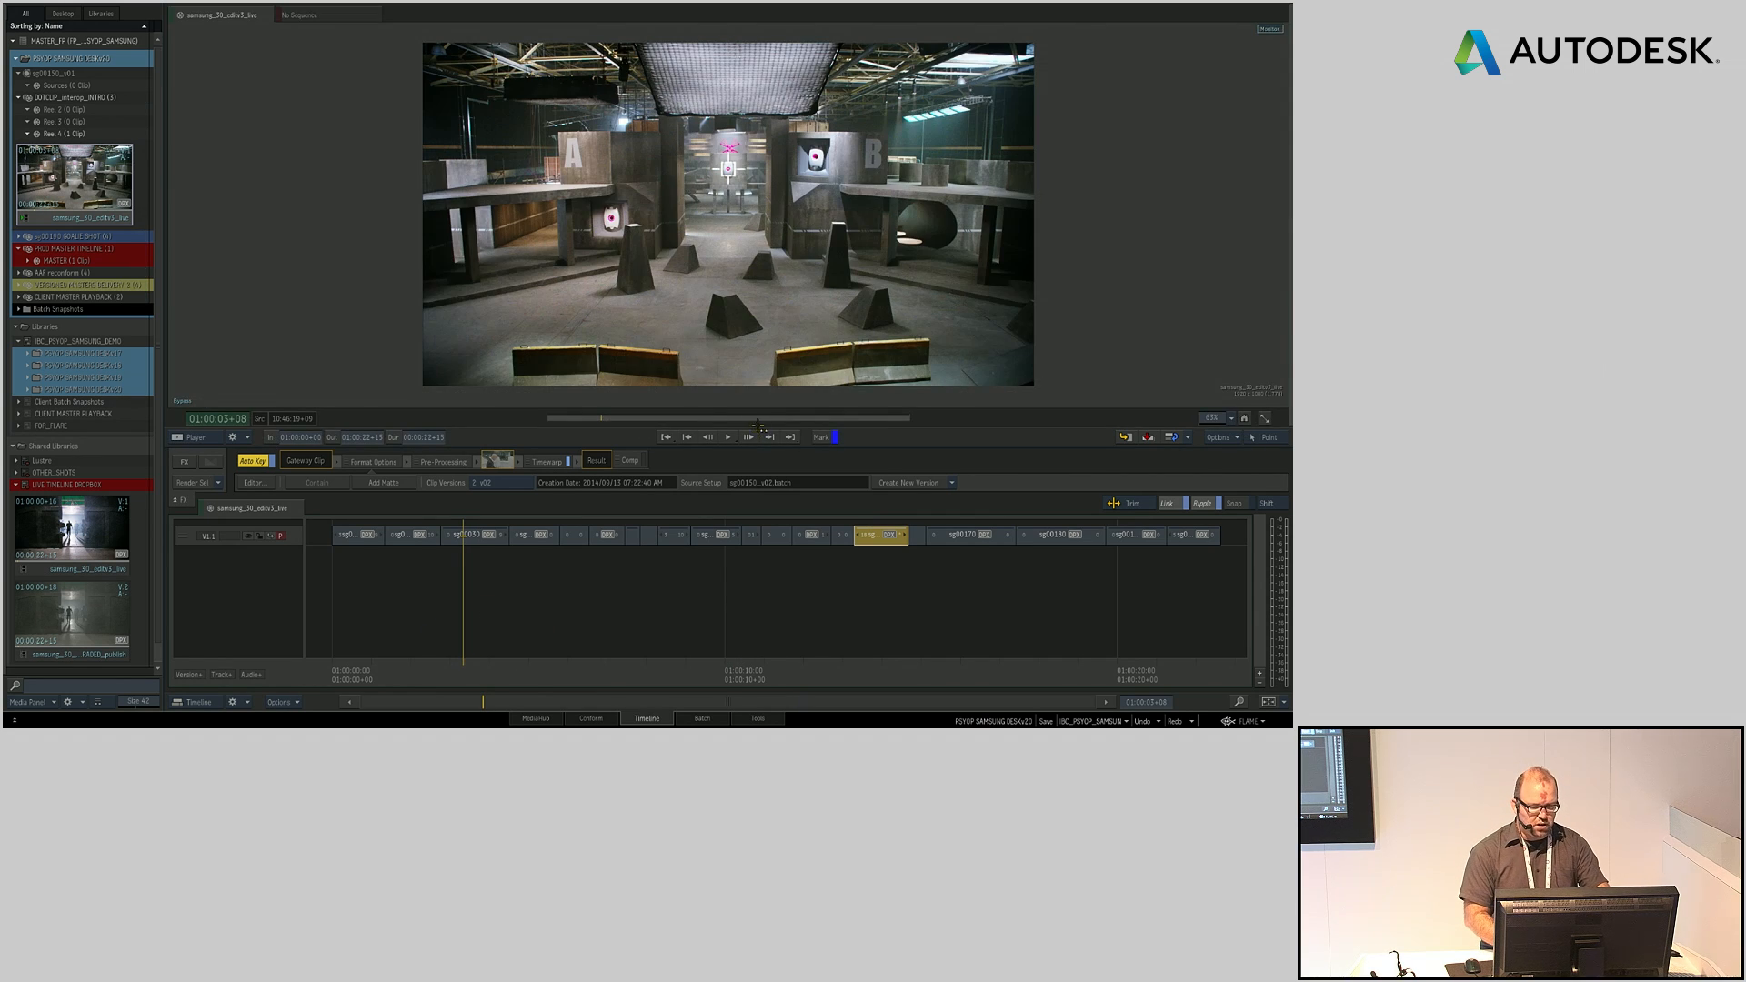
left_click(475, 538)
right_click(488, 540)
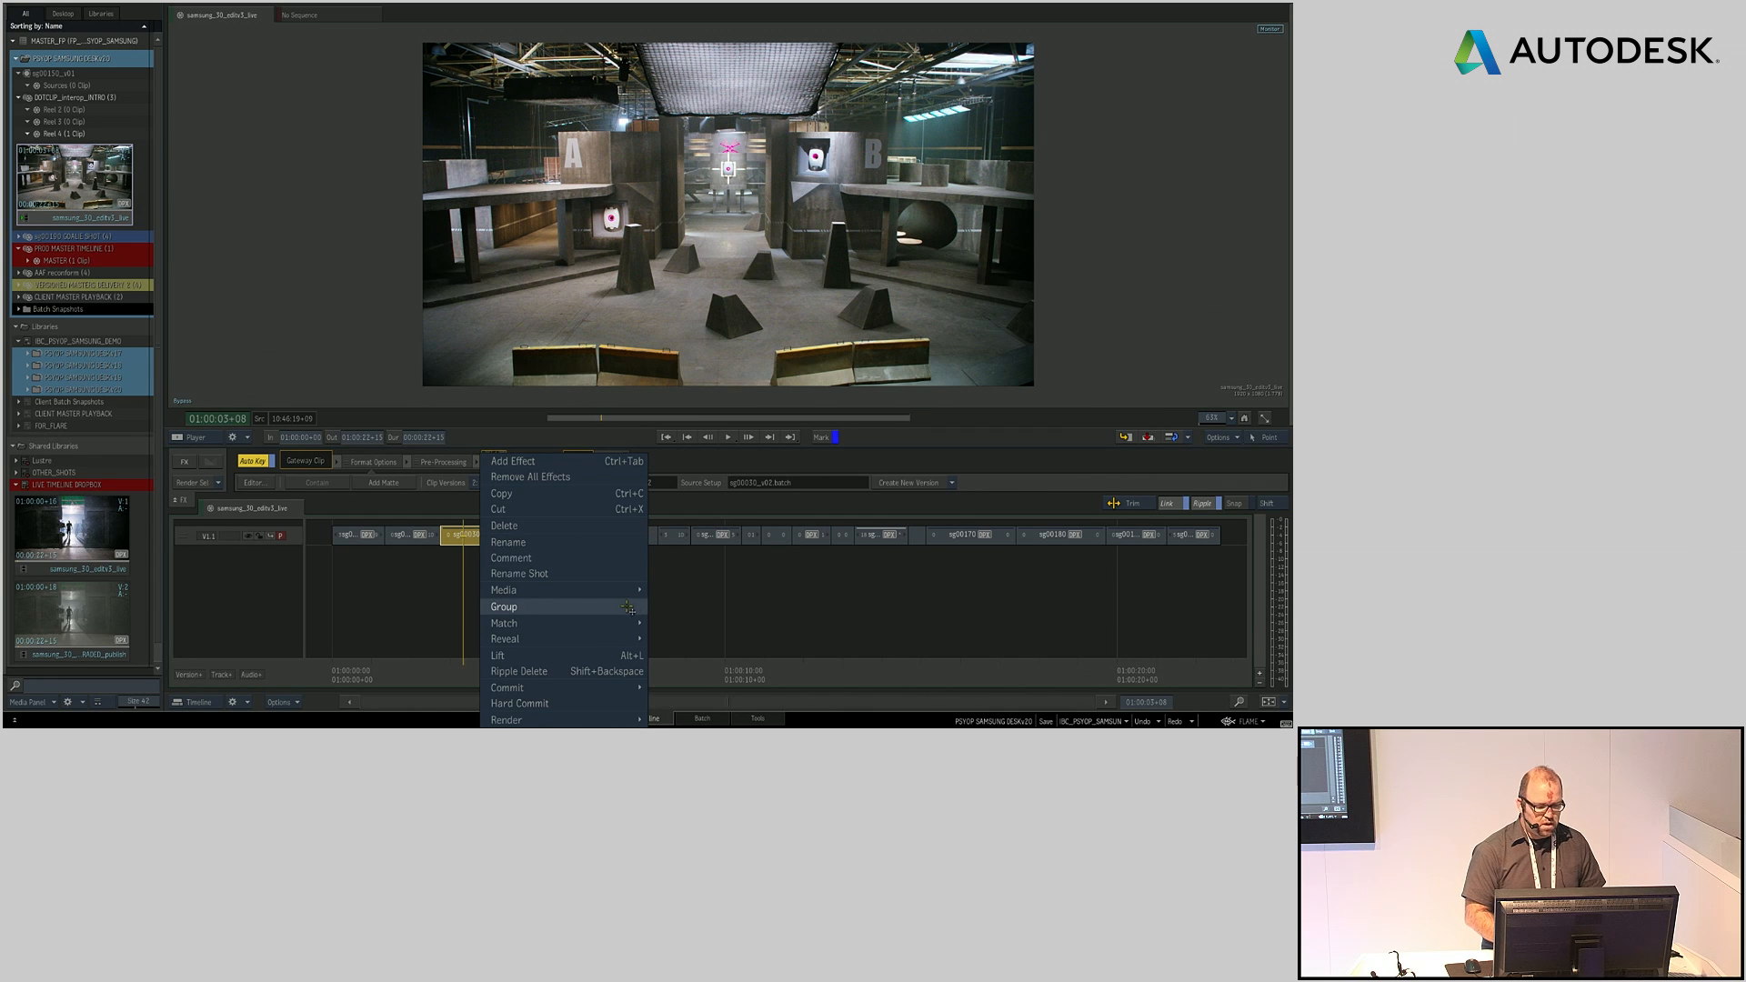
mouse_move(600, 590)
mouse_move(741, 655)
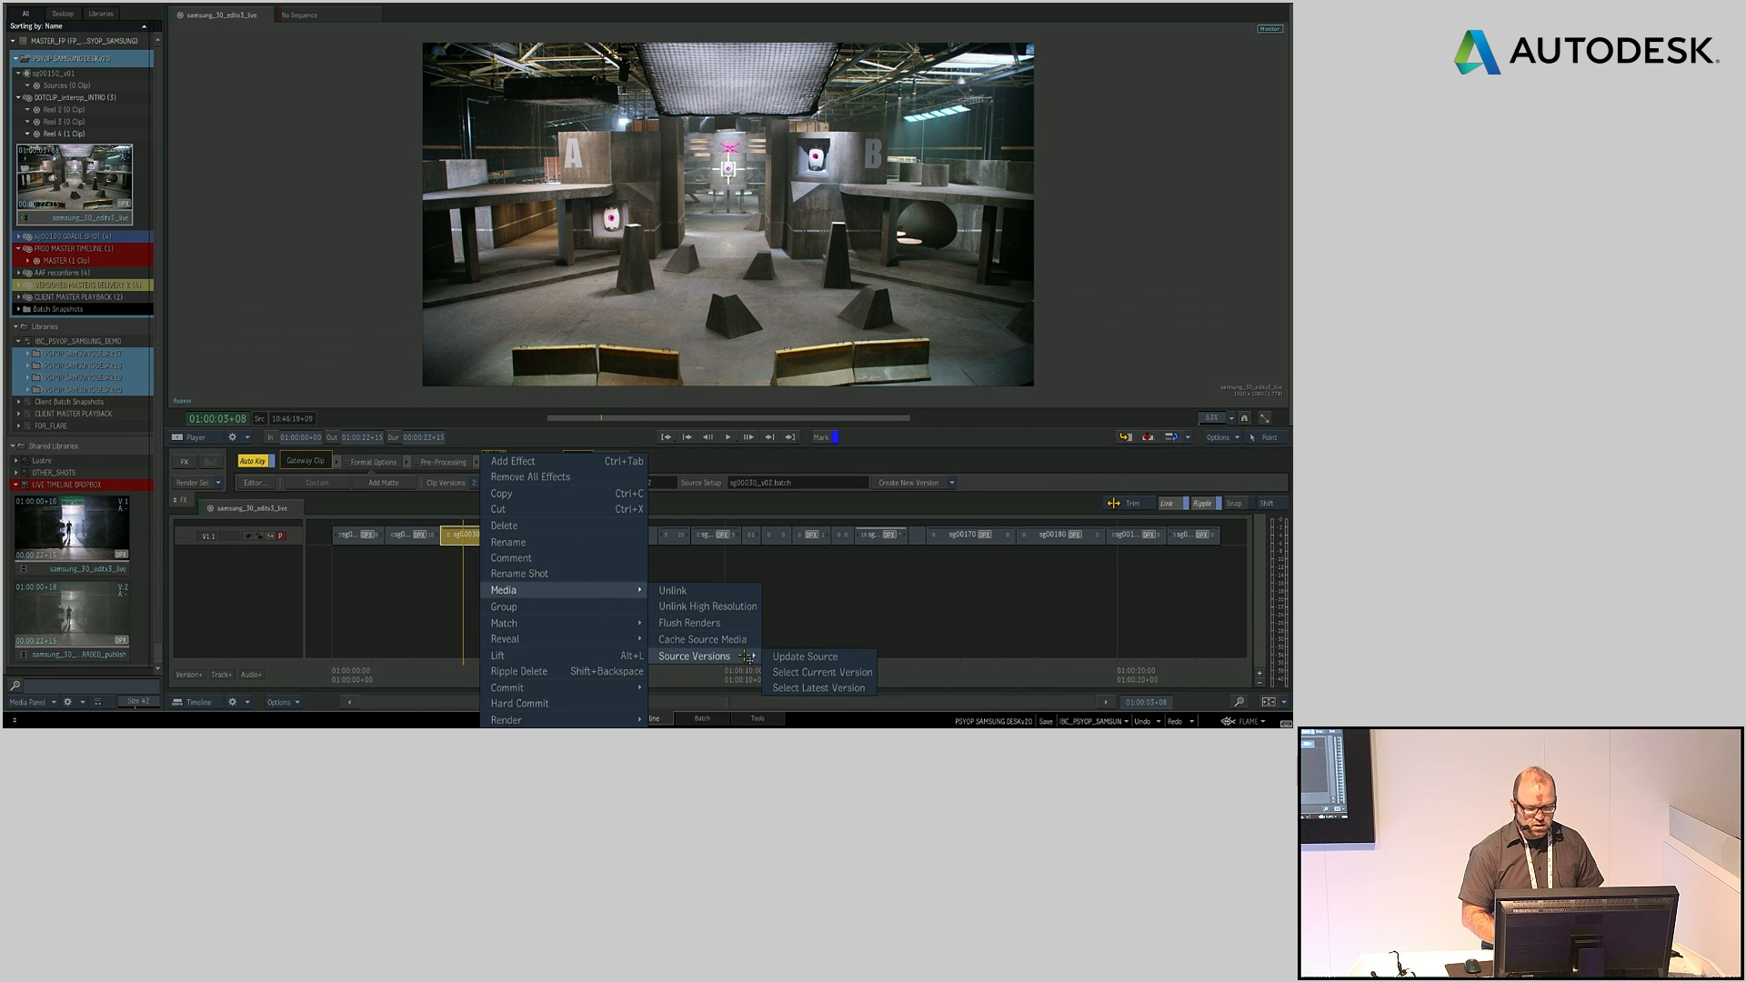
left_click(819, 687)
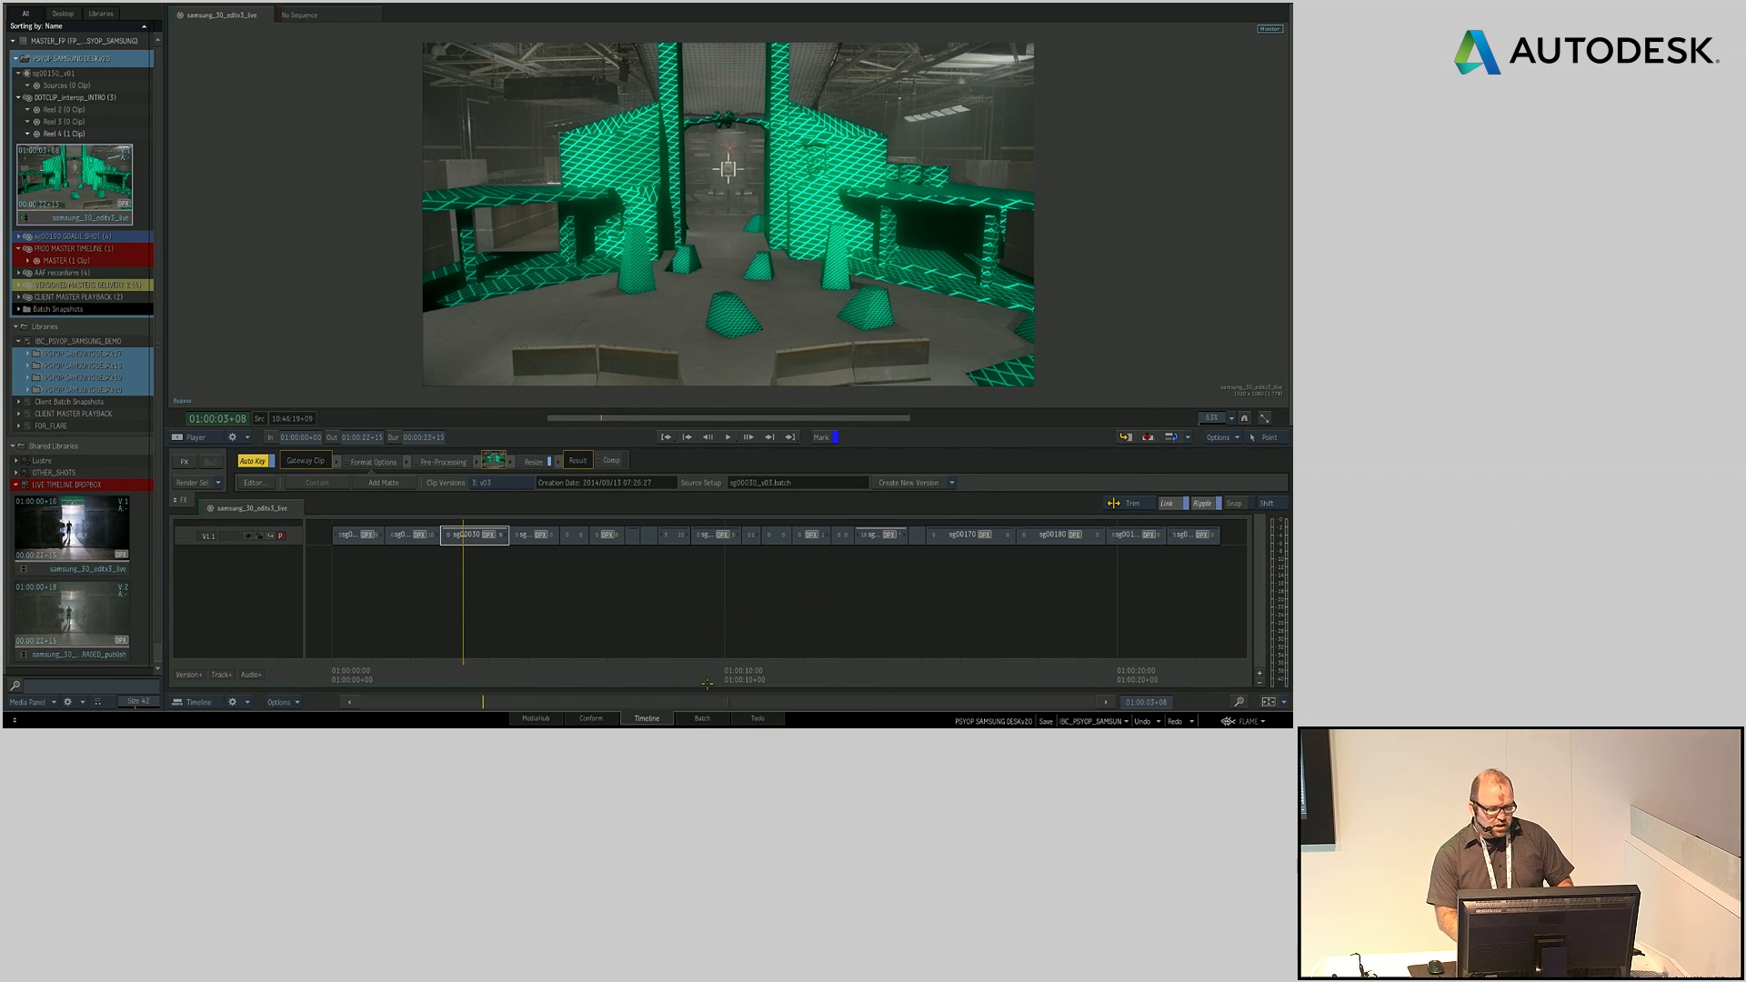
Step: Delete the samsung_30 edit sequence from the reels and display the goalie shot's reel group
key("alt+1")
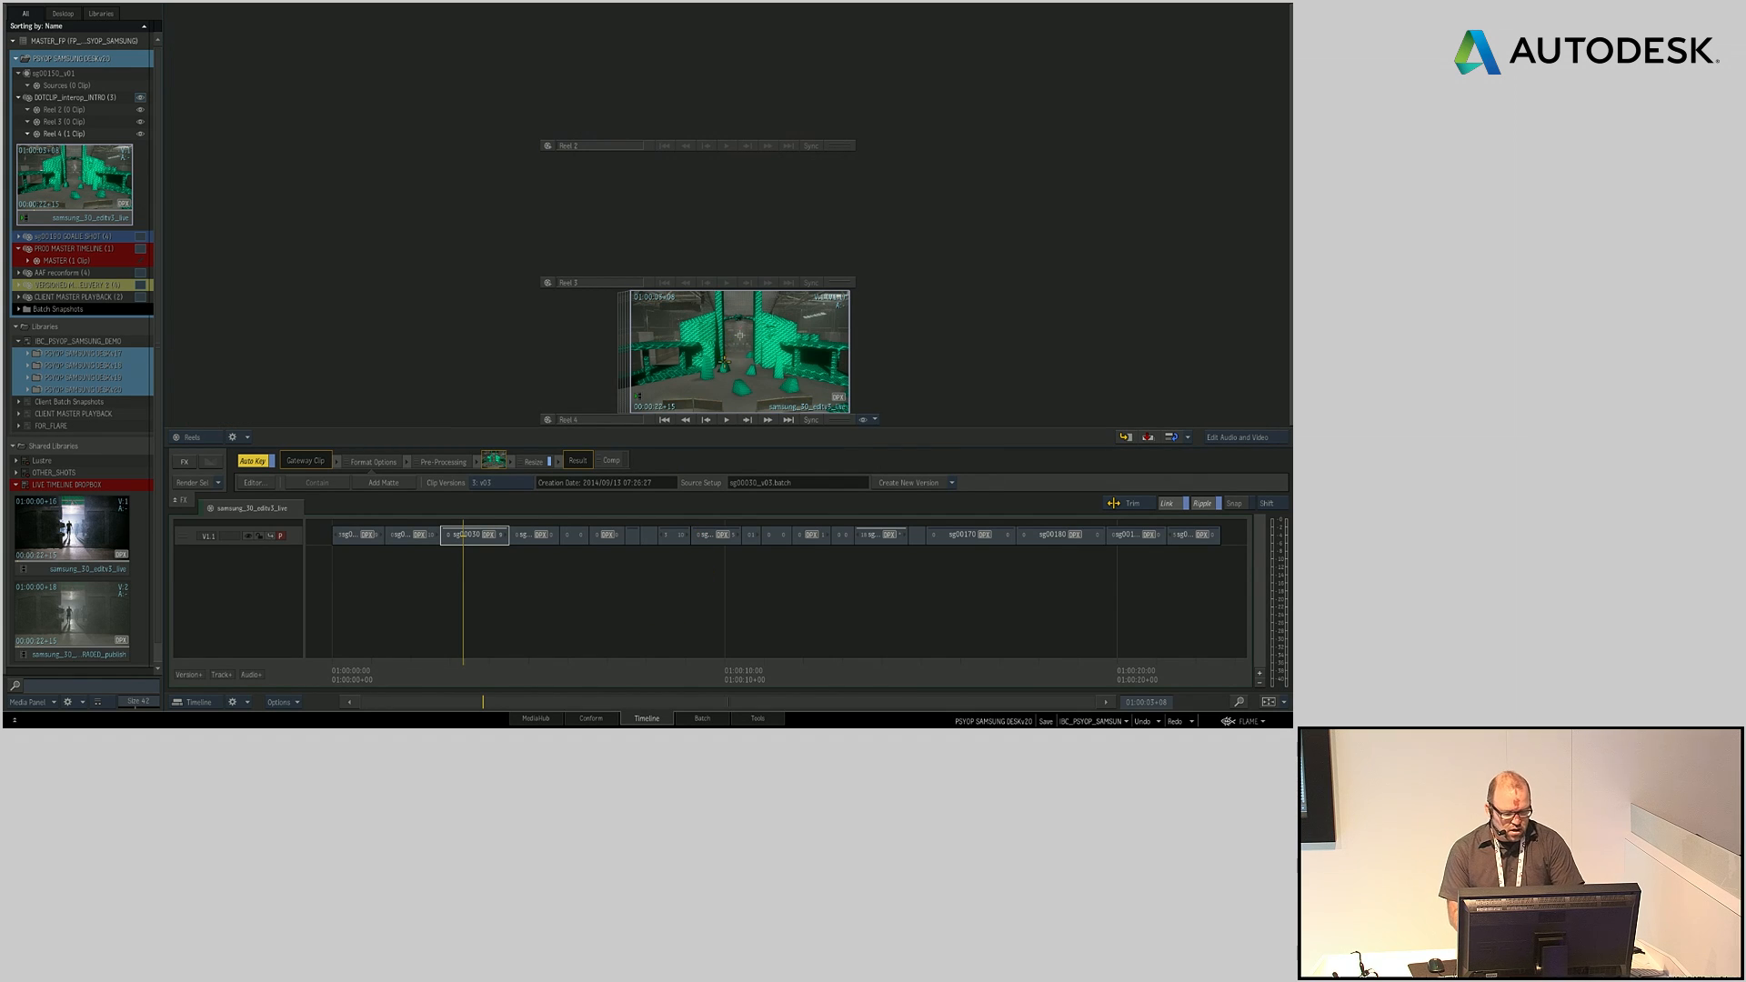
key("Delete")
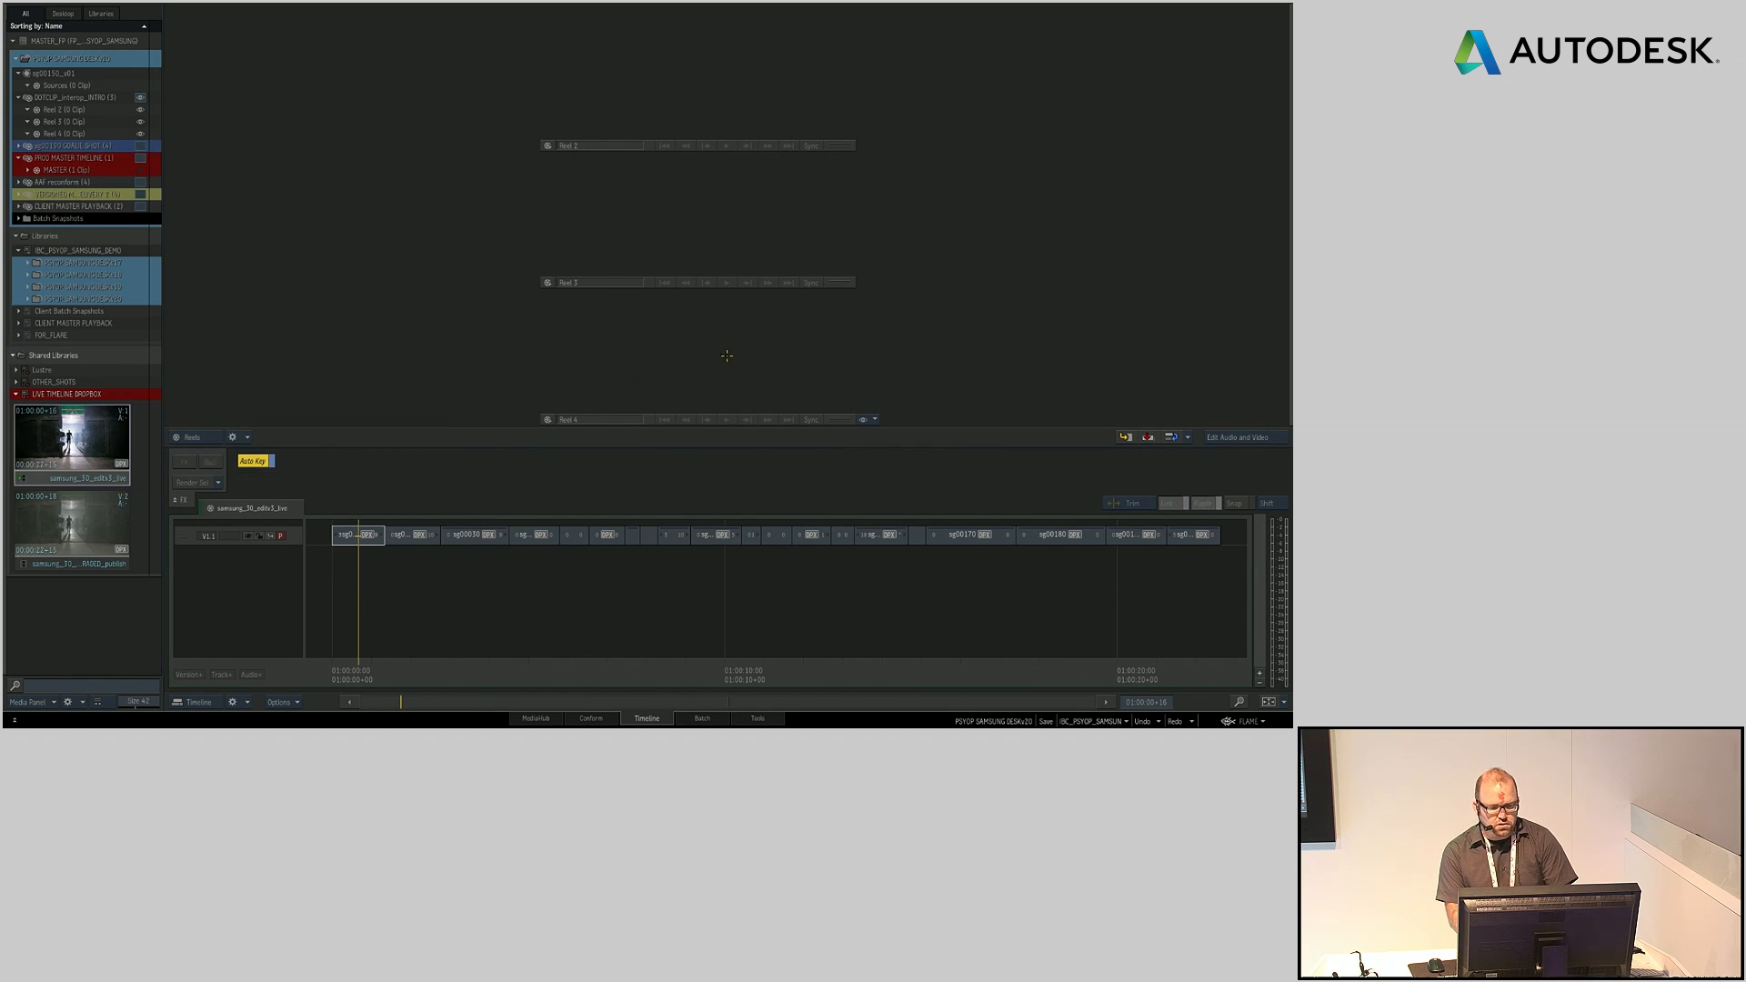
left_click(140, 146)
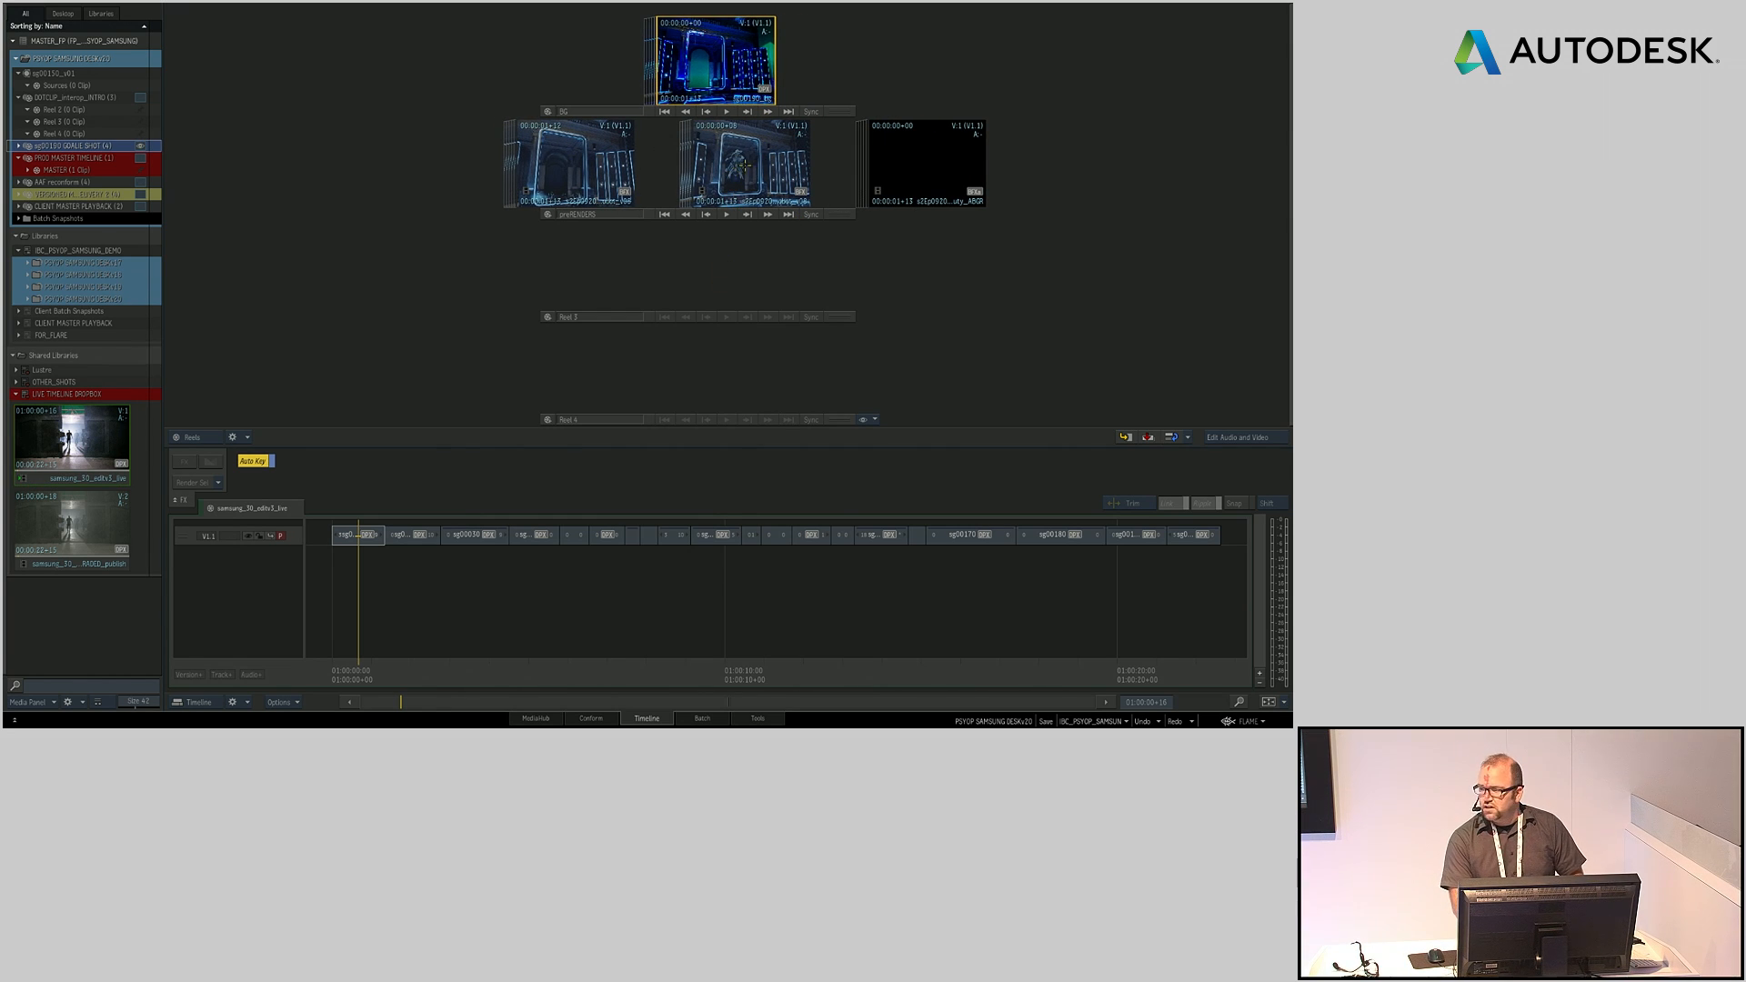
Step: Examine the robot prerender clip in the player, looking closely at the robot on several frames
left_click(743, 164)
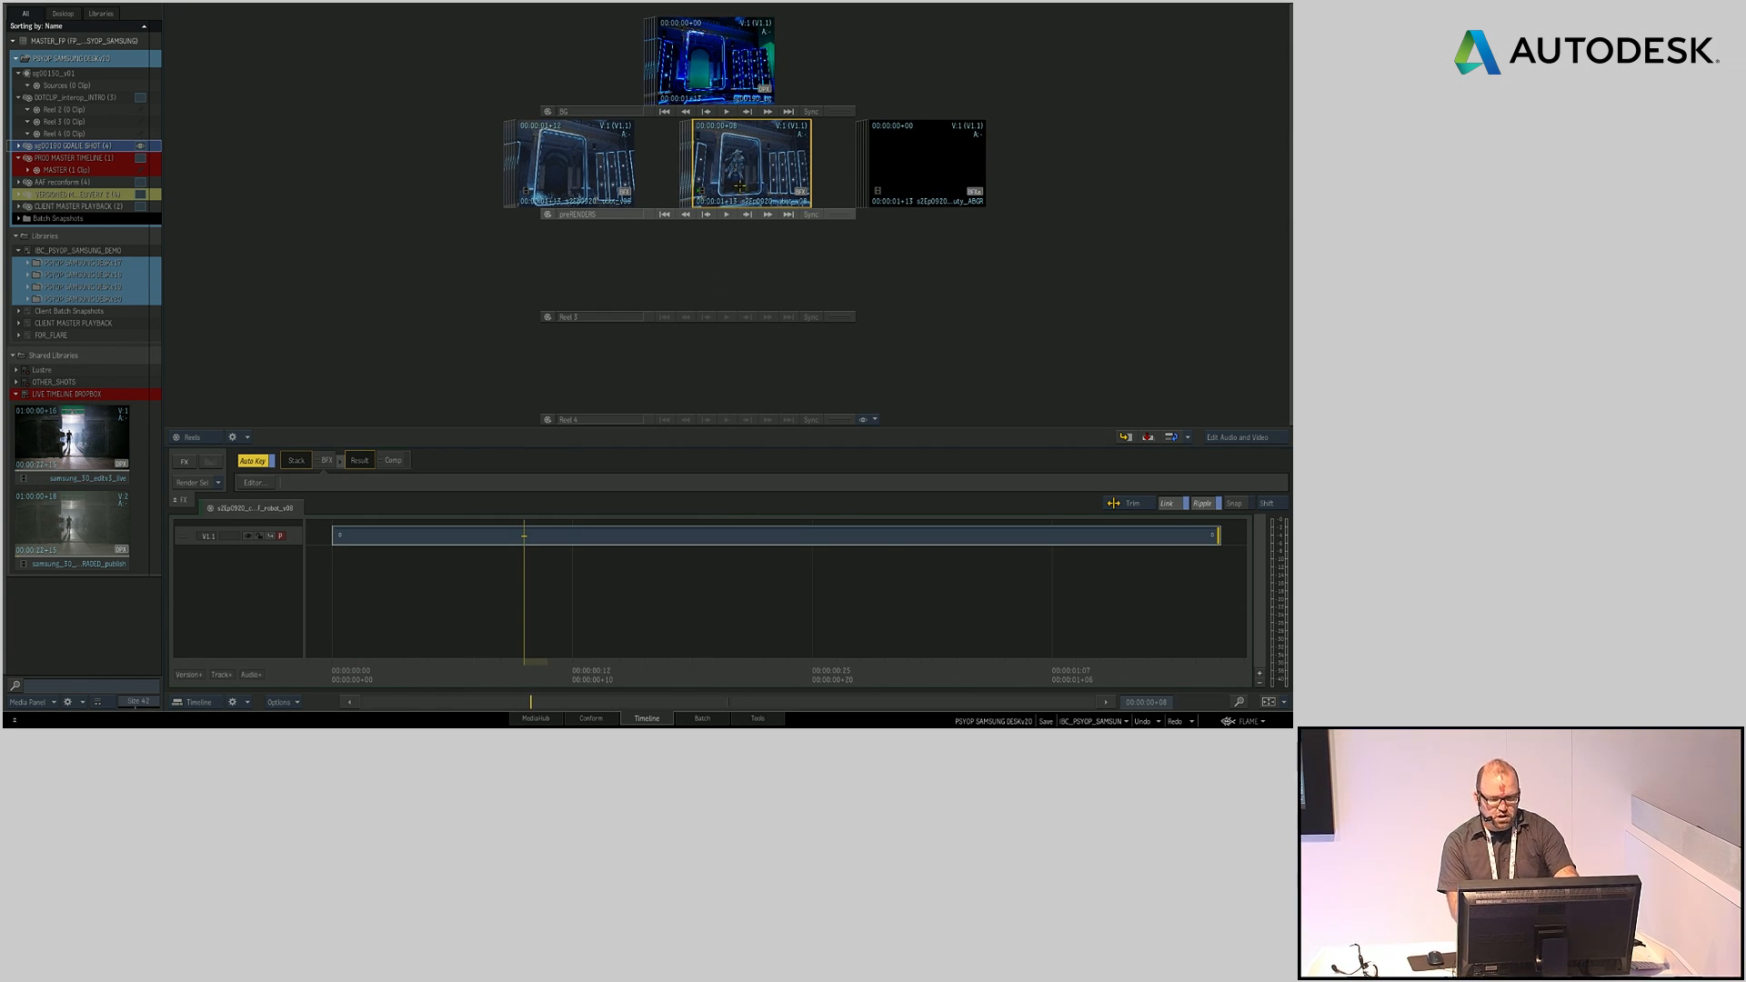
double_click(740, 186)
left_click_drag(476, 670, 687, 616)
left_click_drag(622, 337, 752, 408)
left_click_drag(670, 673, 431, 693)
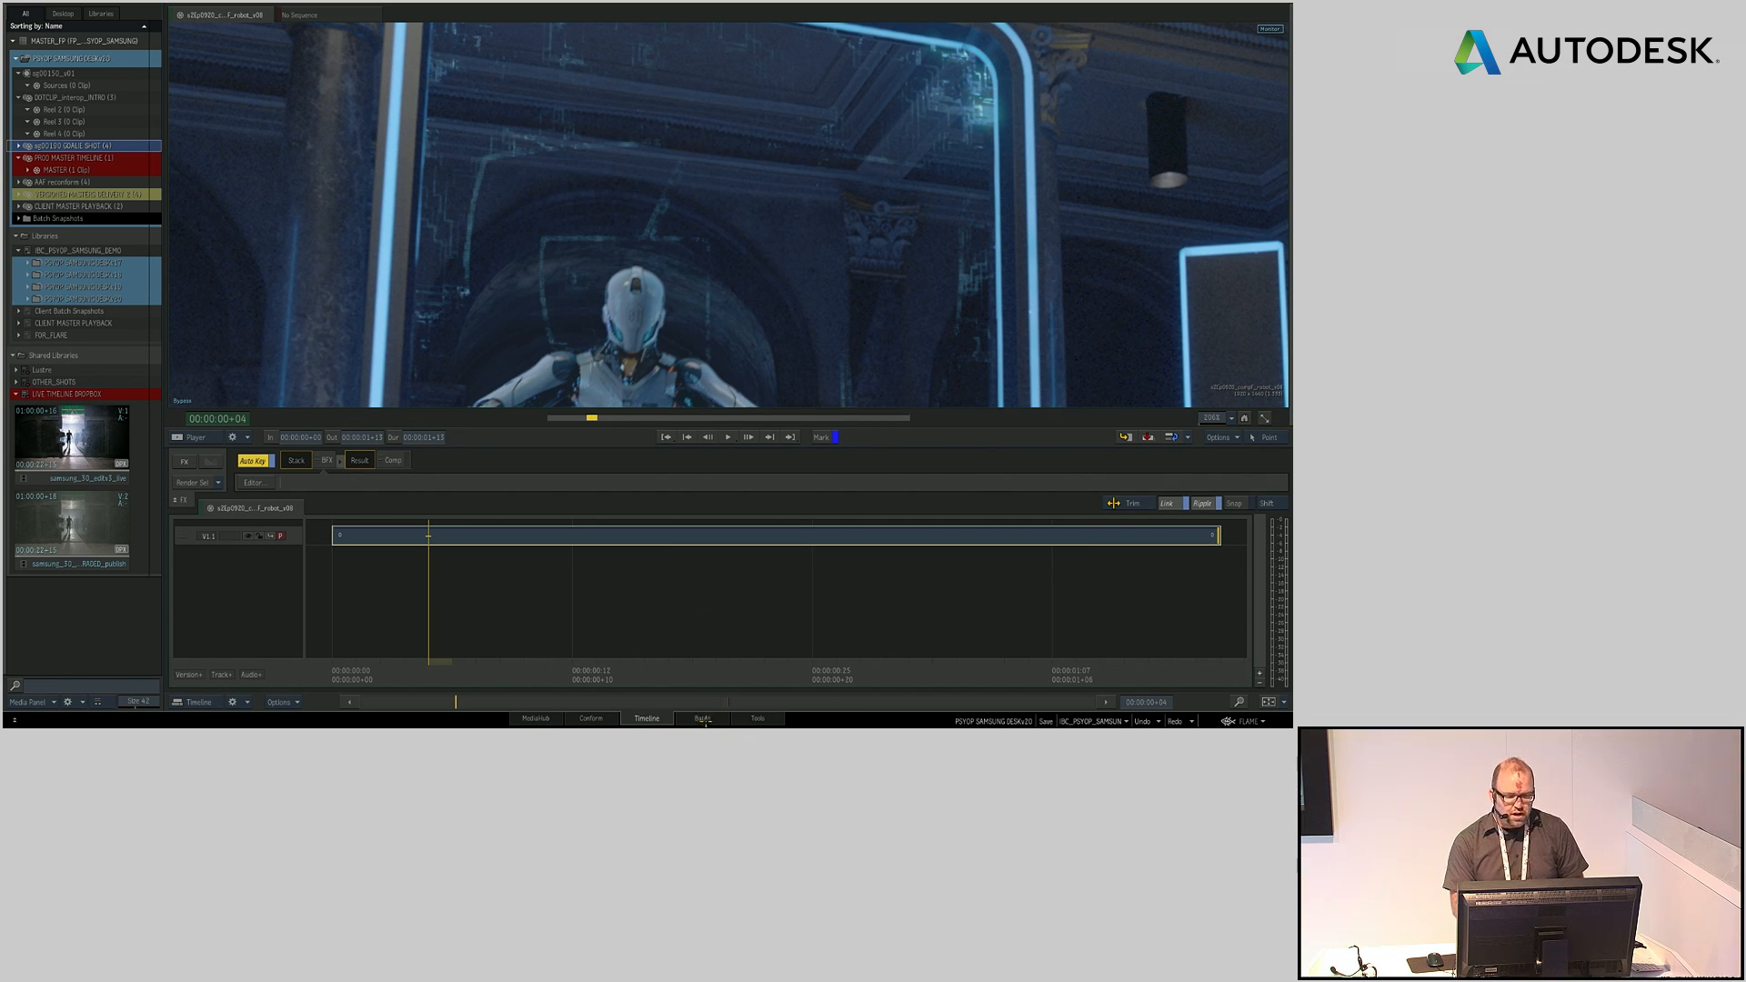
Step: Create a new empty batch setup, discarding the unsaved changes to the current one
left_click(701, 718)
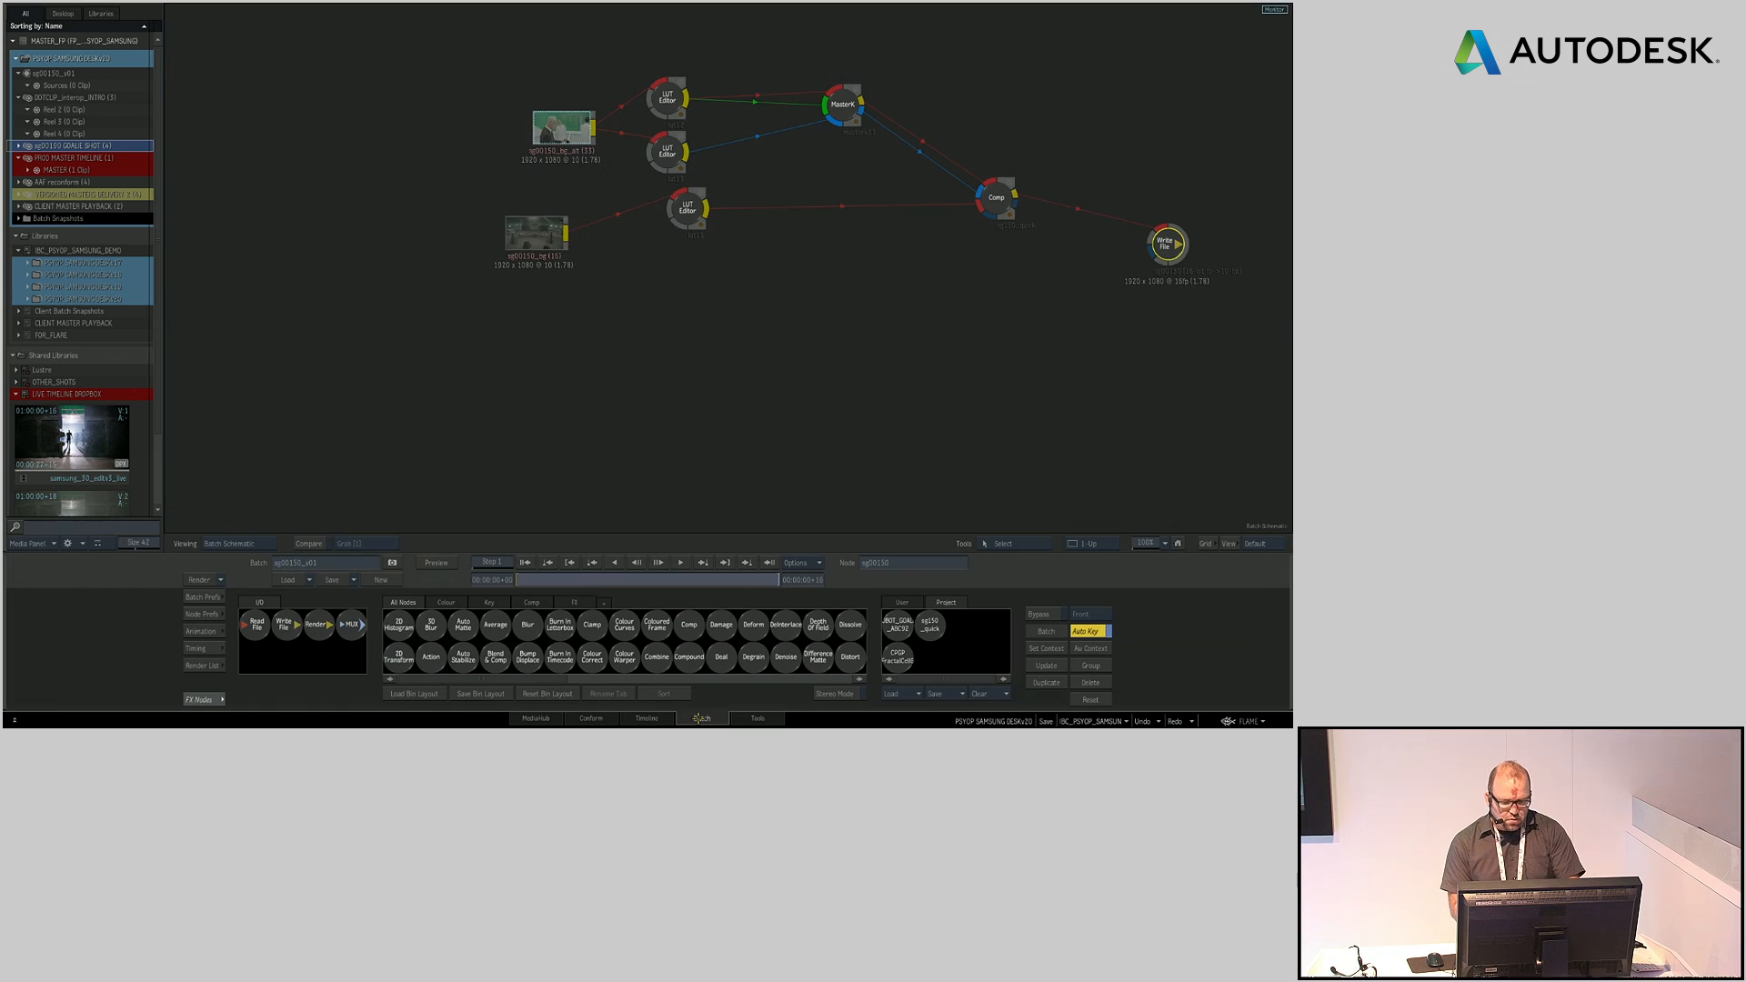
left_click(381, 580)
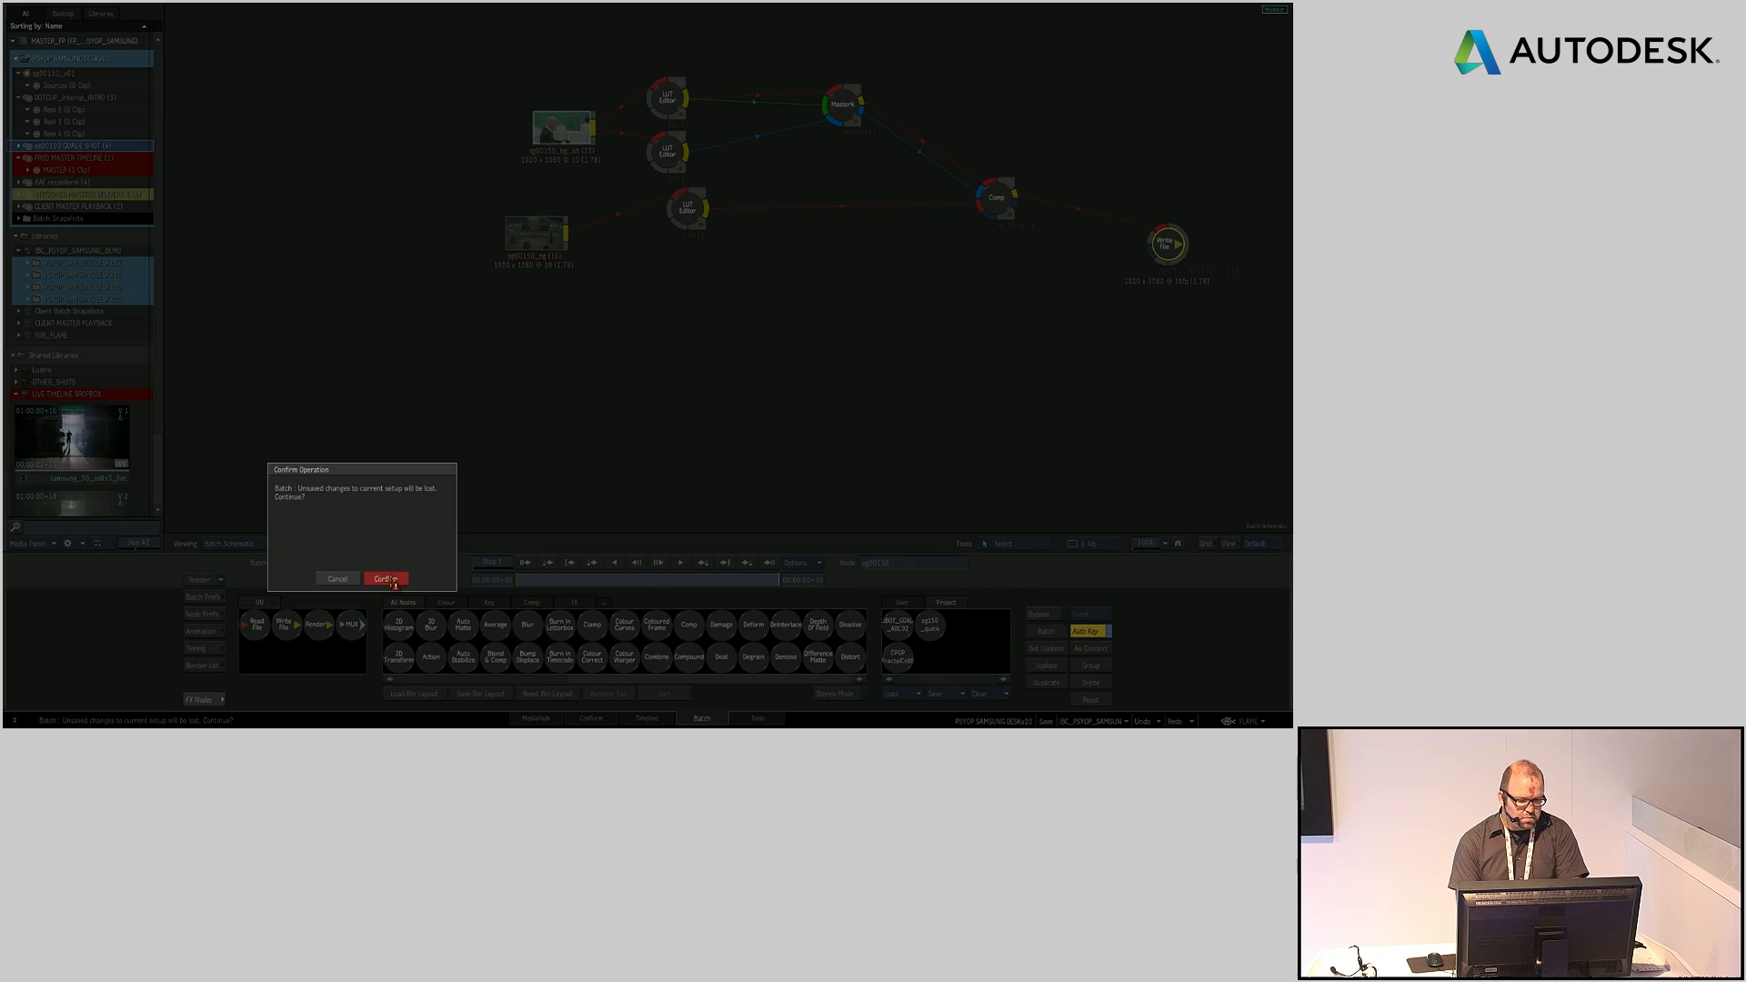
left_click(391, 579)
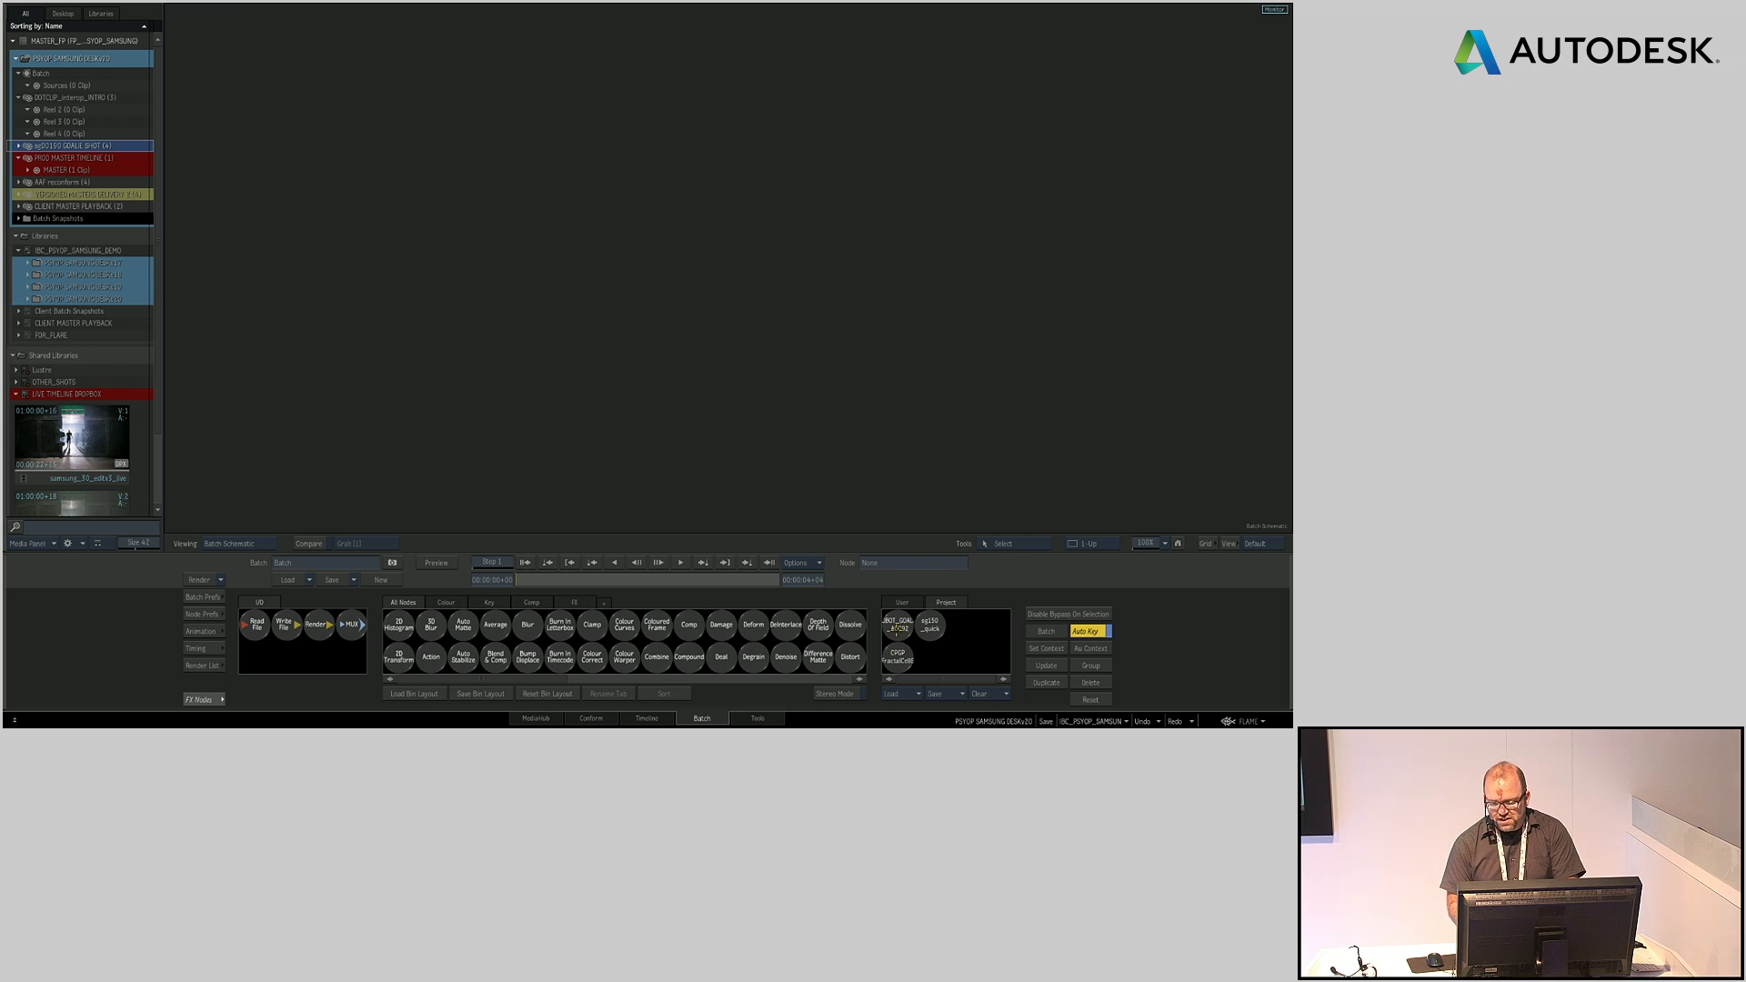
Step: Add the saved robot goalie Action setup with its LUT Editor from the project node bin to the batch schematic
left_click(899, 624)
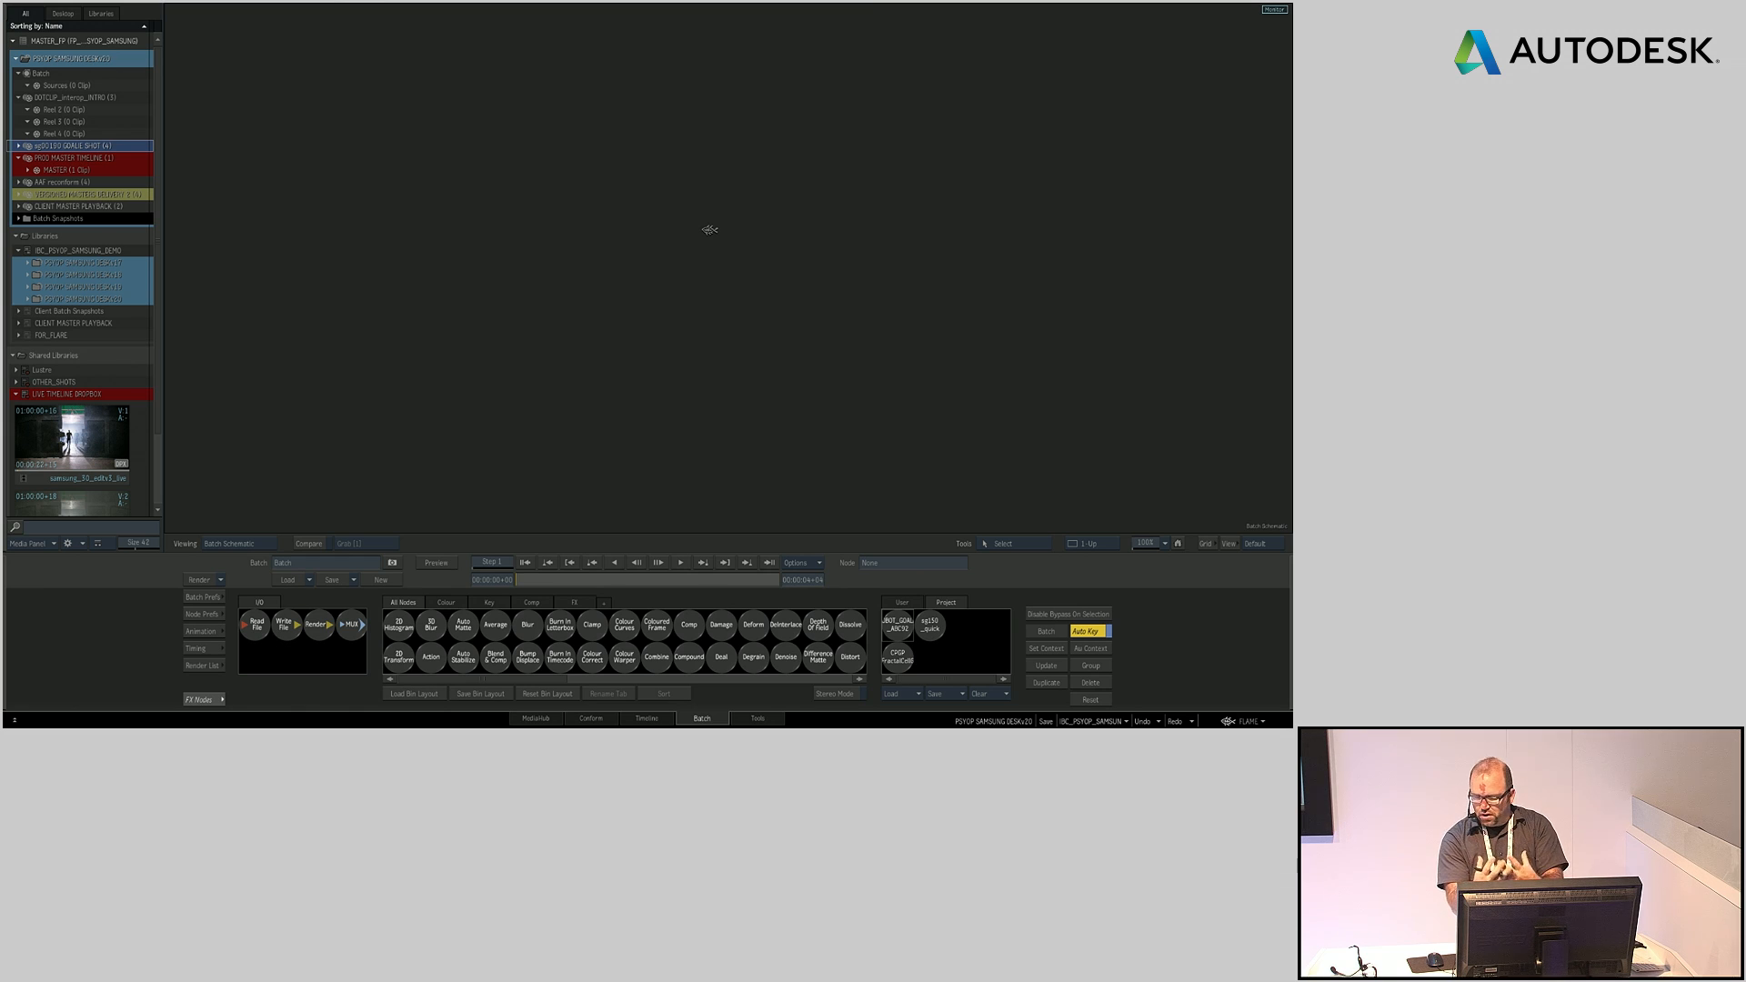
left_click(727, 391)
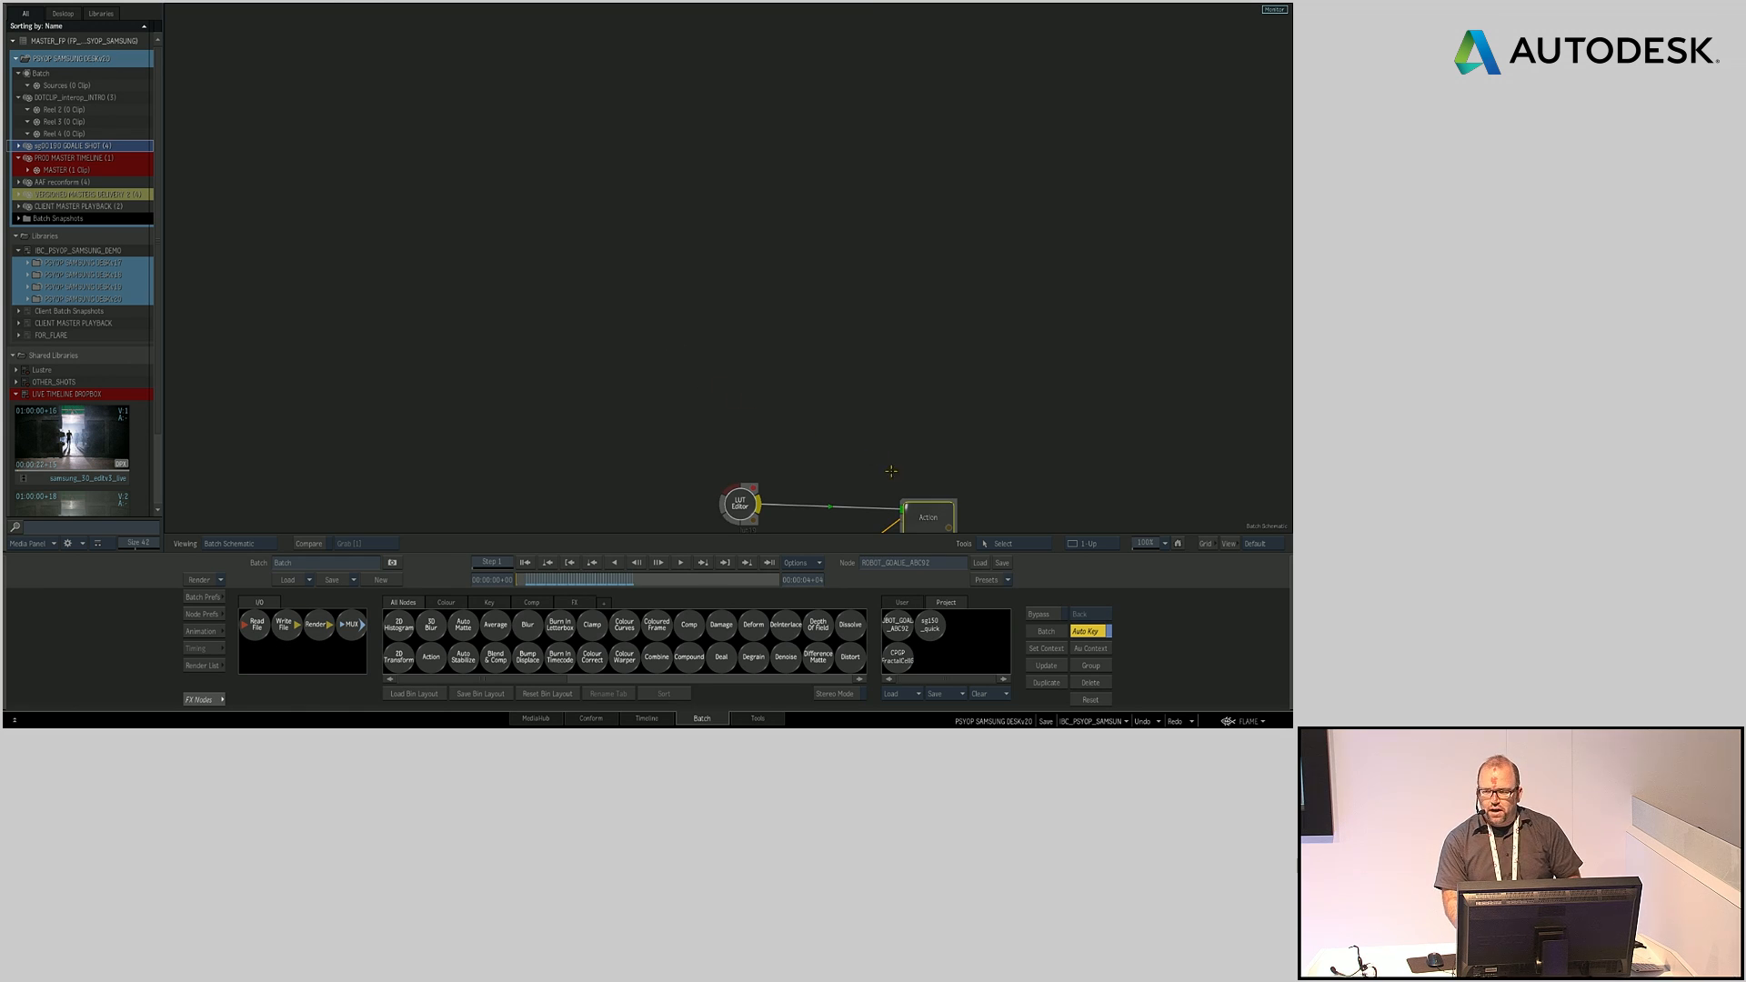
left_click_drag(865, 410, 725, 218)
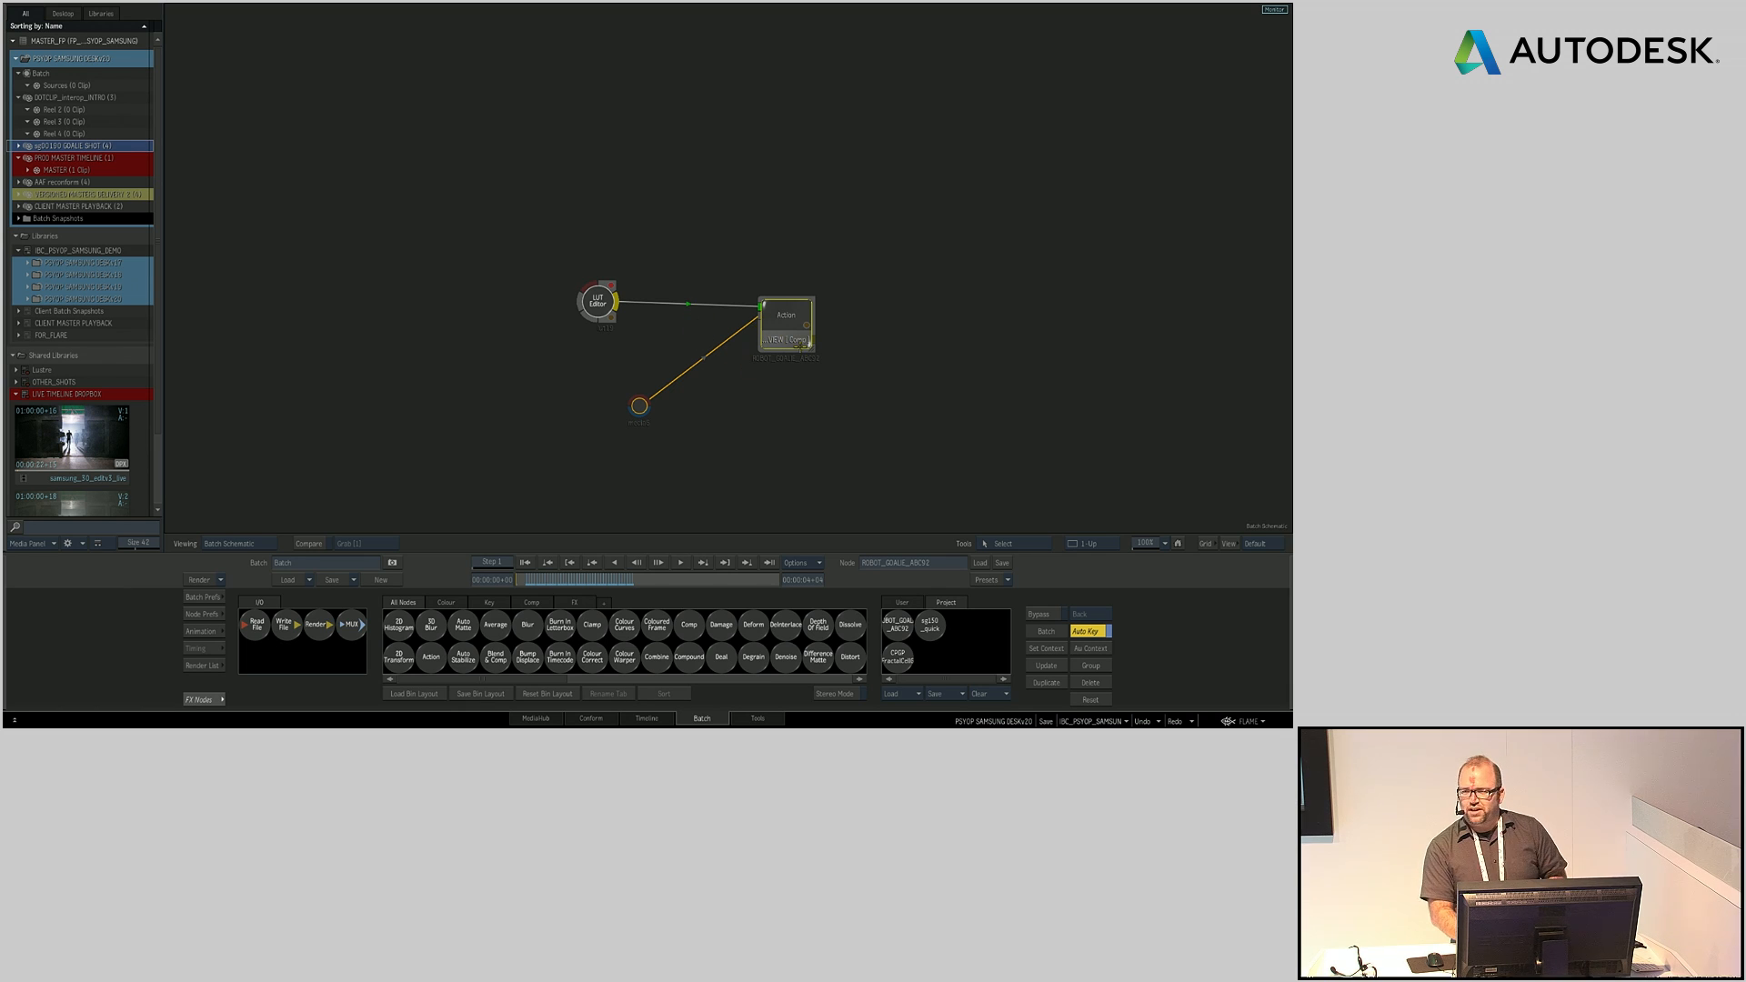
left_click_drag(776, 317, 792, 316)
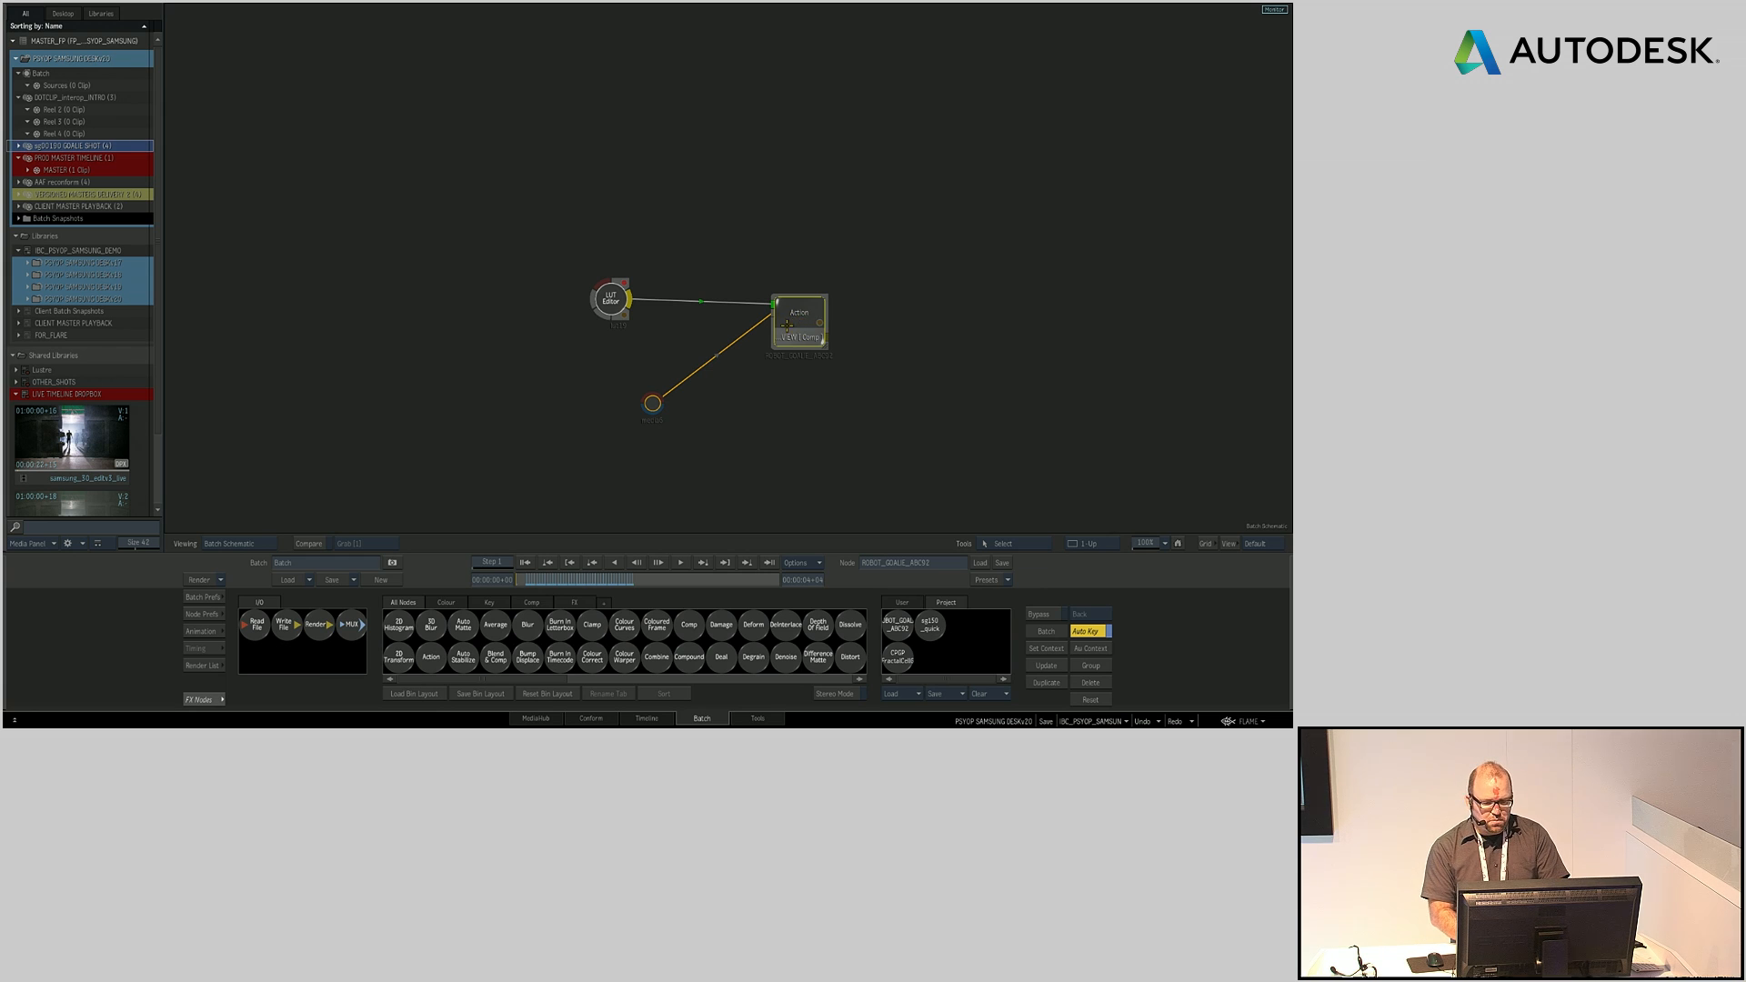
Step: Bring the goalie shot's background clip into the schematic as the LUT Editor's input
left_click(18, 146)
left_click_drag(107, 234, 595, 288)
left_click_drag(811, 306, 812, 298)
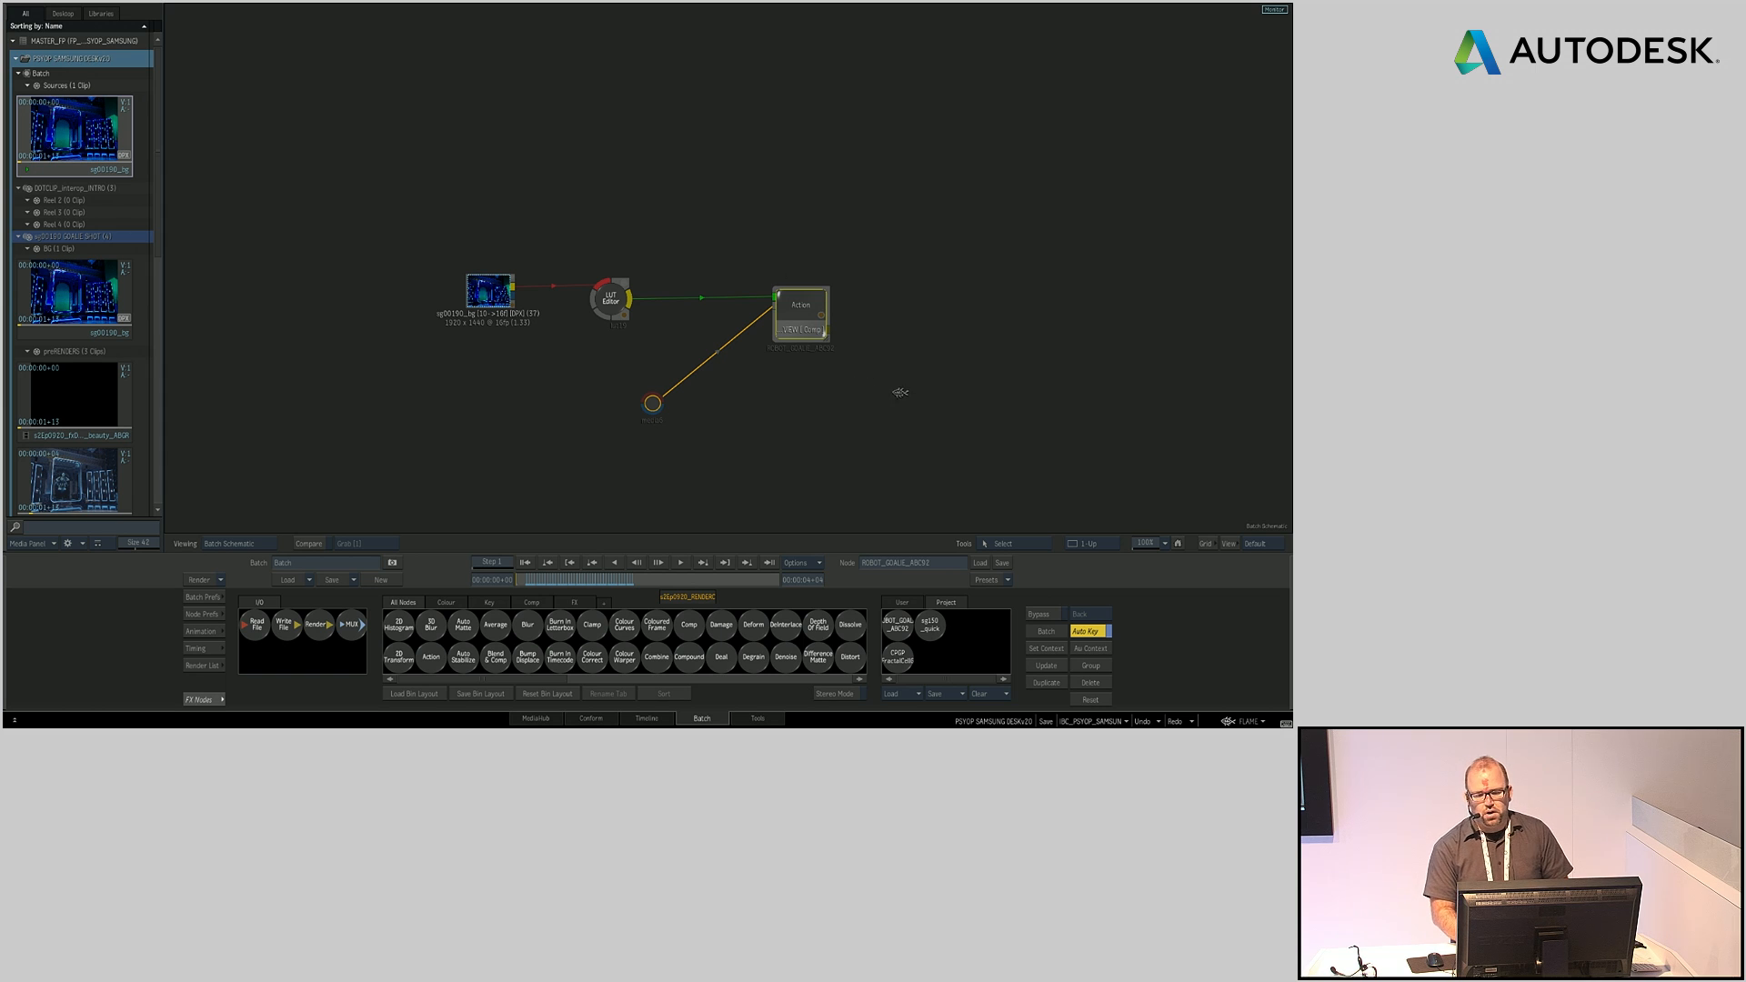
Step: Preview the animated robot over the background in Action and display its geometry as Wireframe for close inspection
key("e")
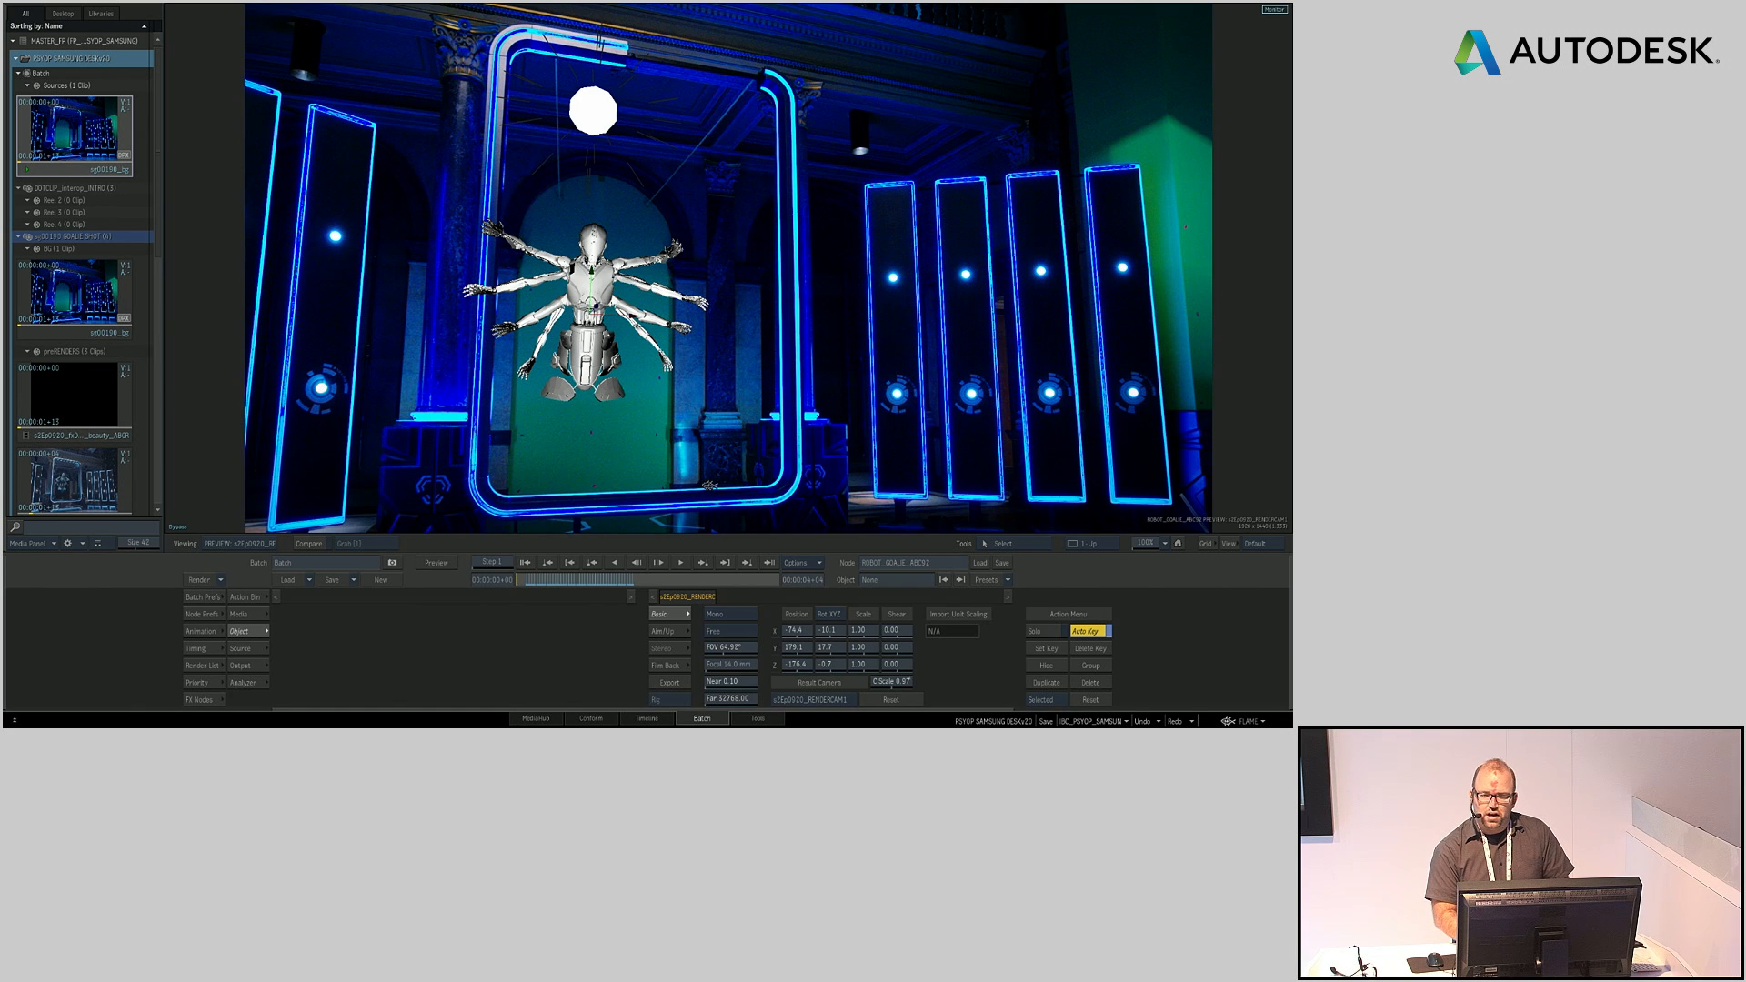
key("space")
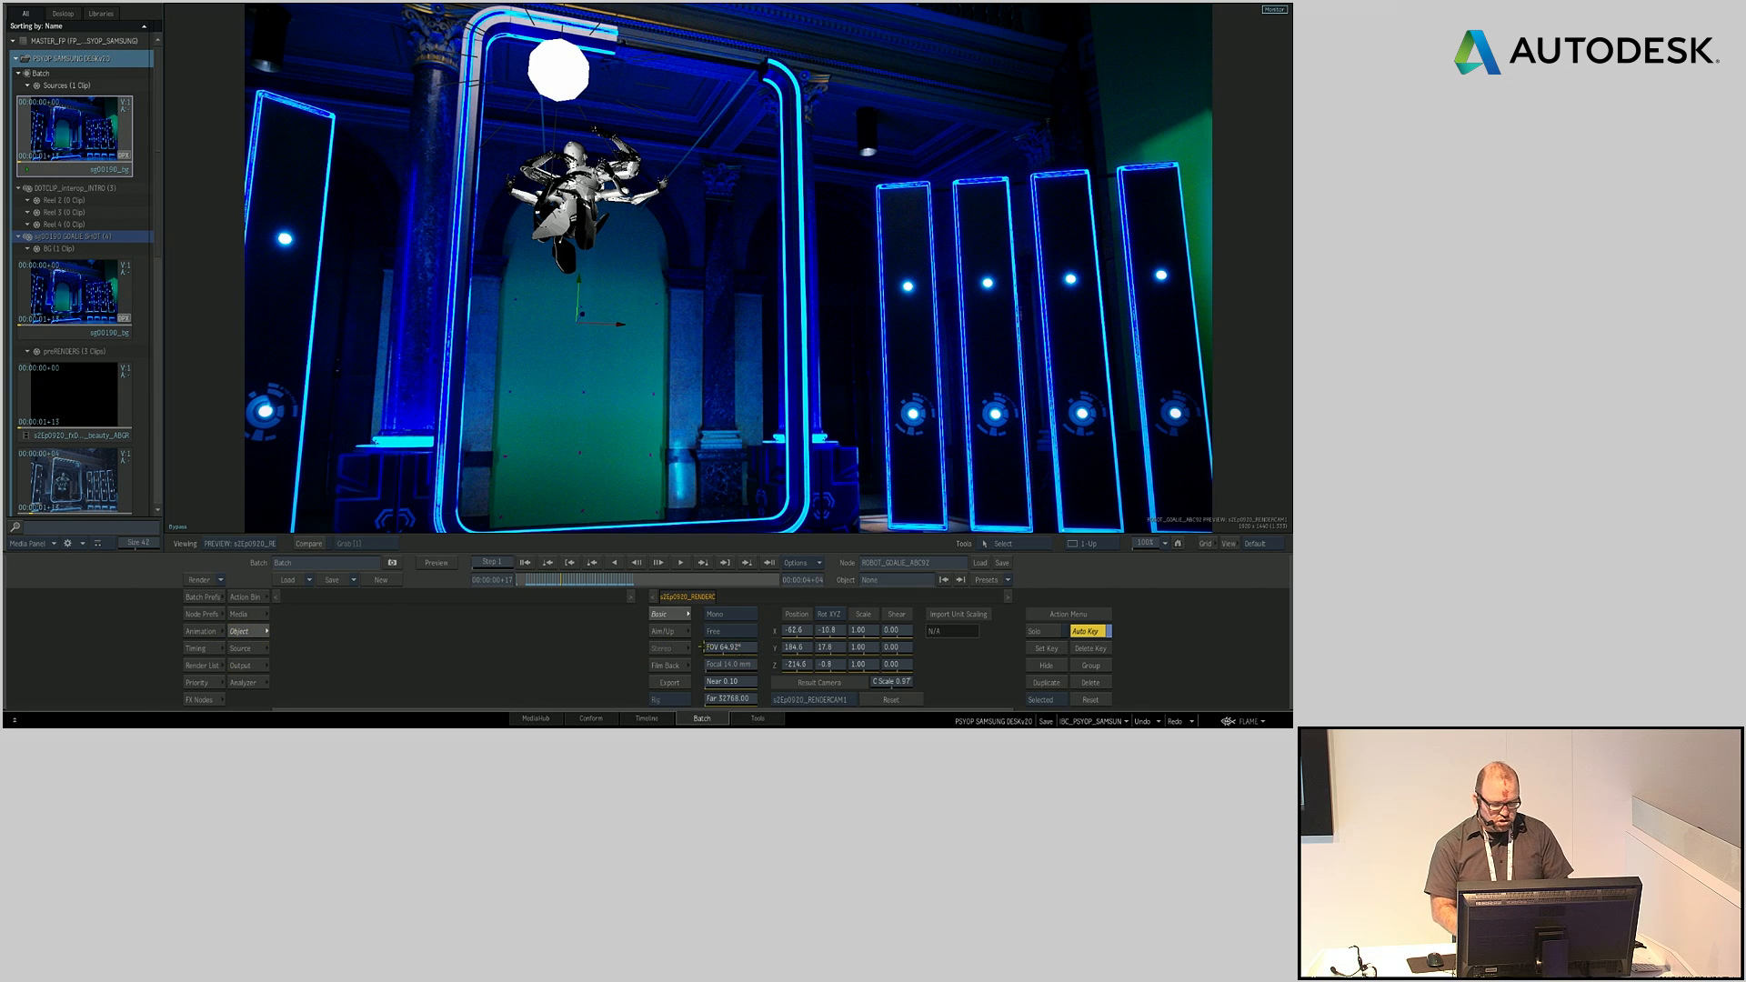
key("grave")
left_click_drag(600, 437, 615, 238)
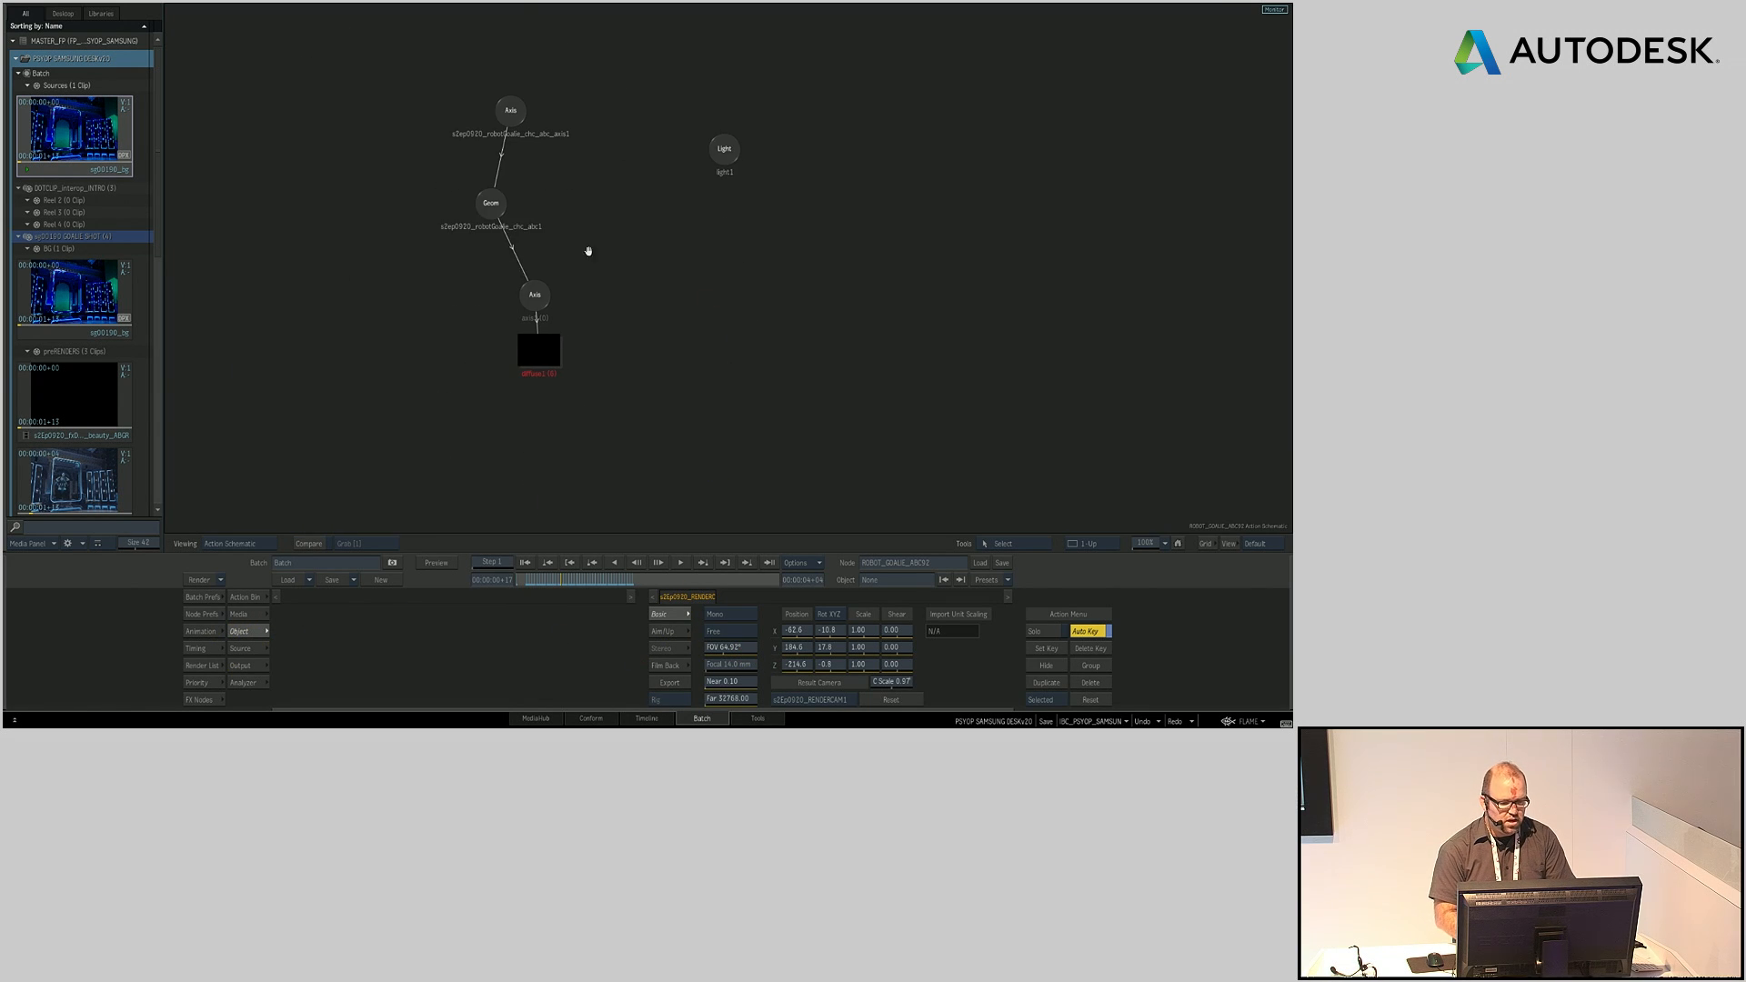
left_click(496, 207)
key("grave")
left_click(863, 681)
left_click(863, 656)
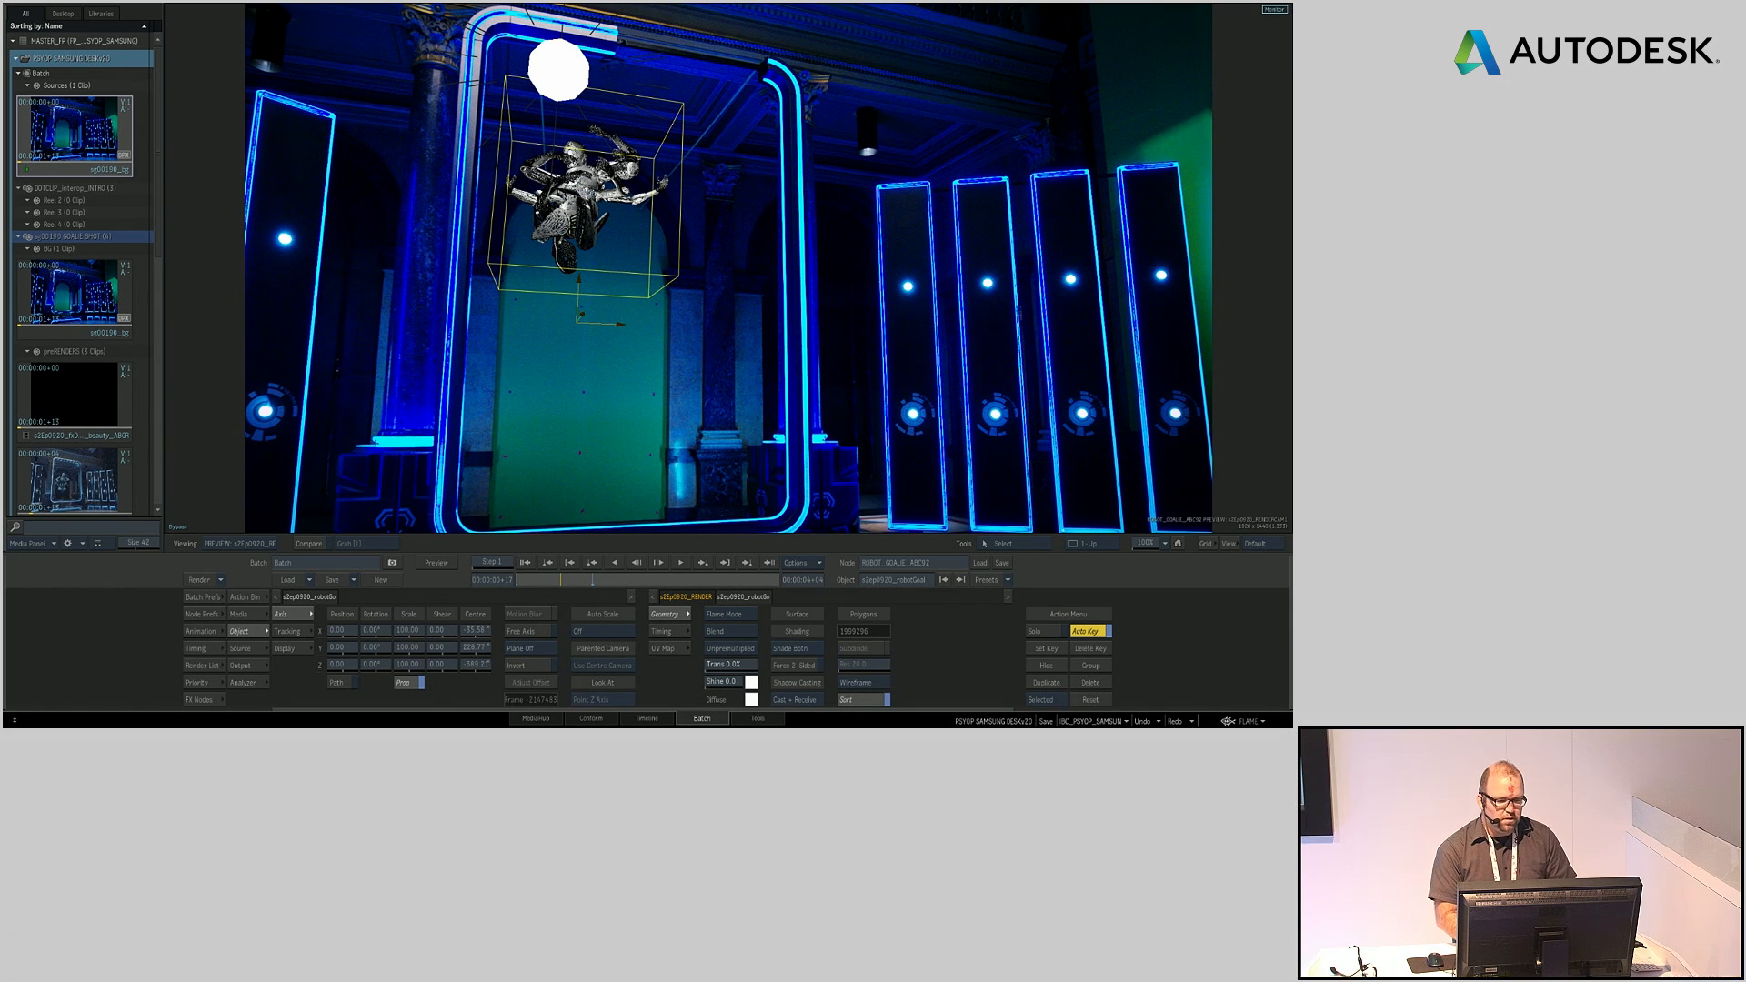
scroll(604, 253, "up", 5)
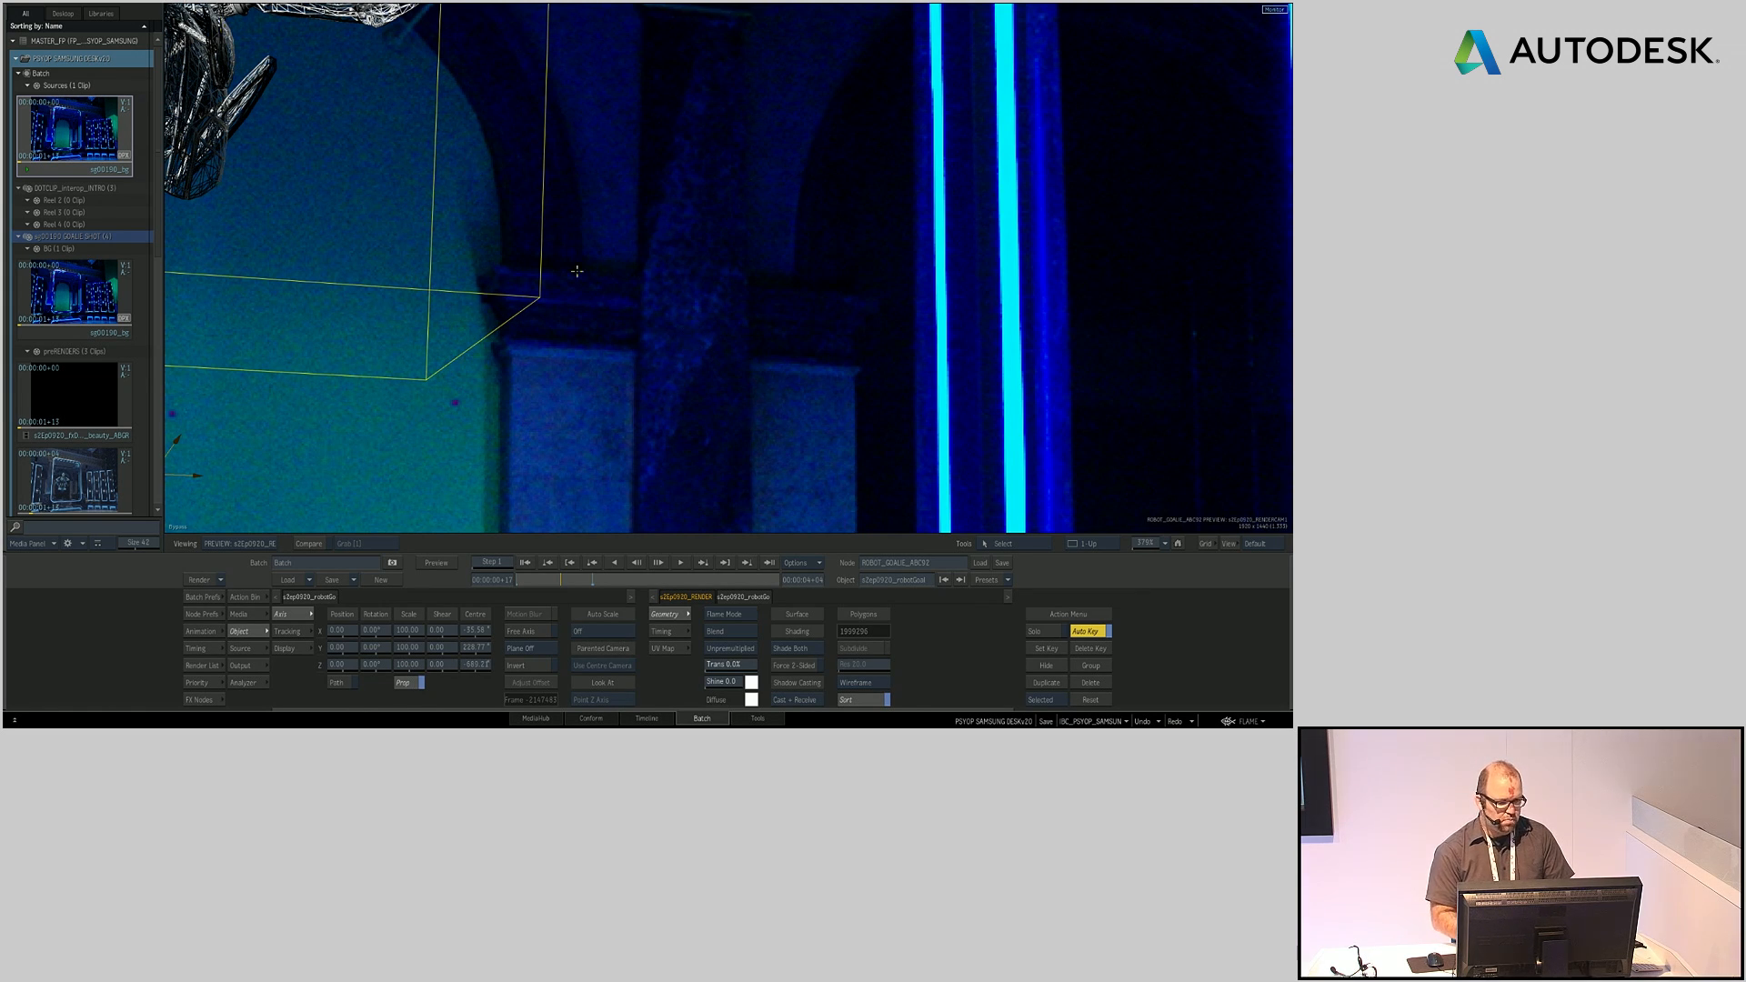
left_click_drag(315, 118, 879, 444)
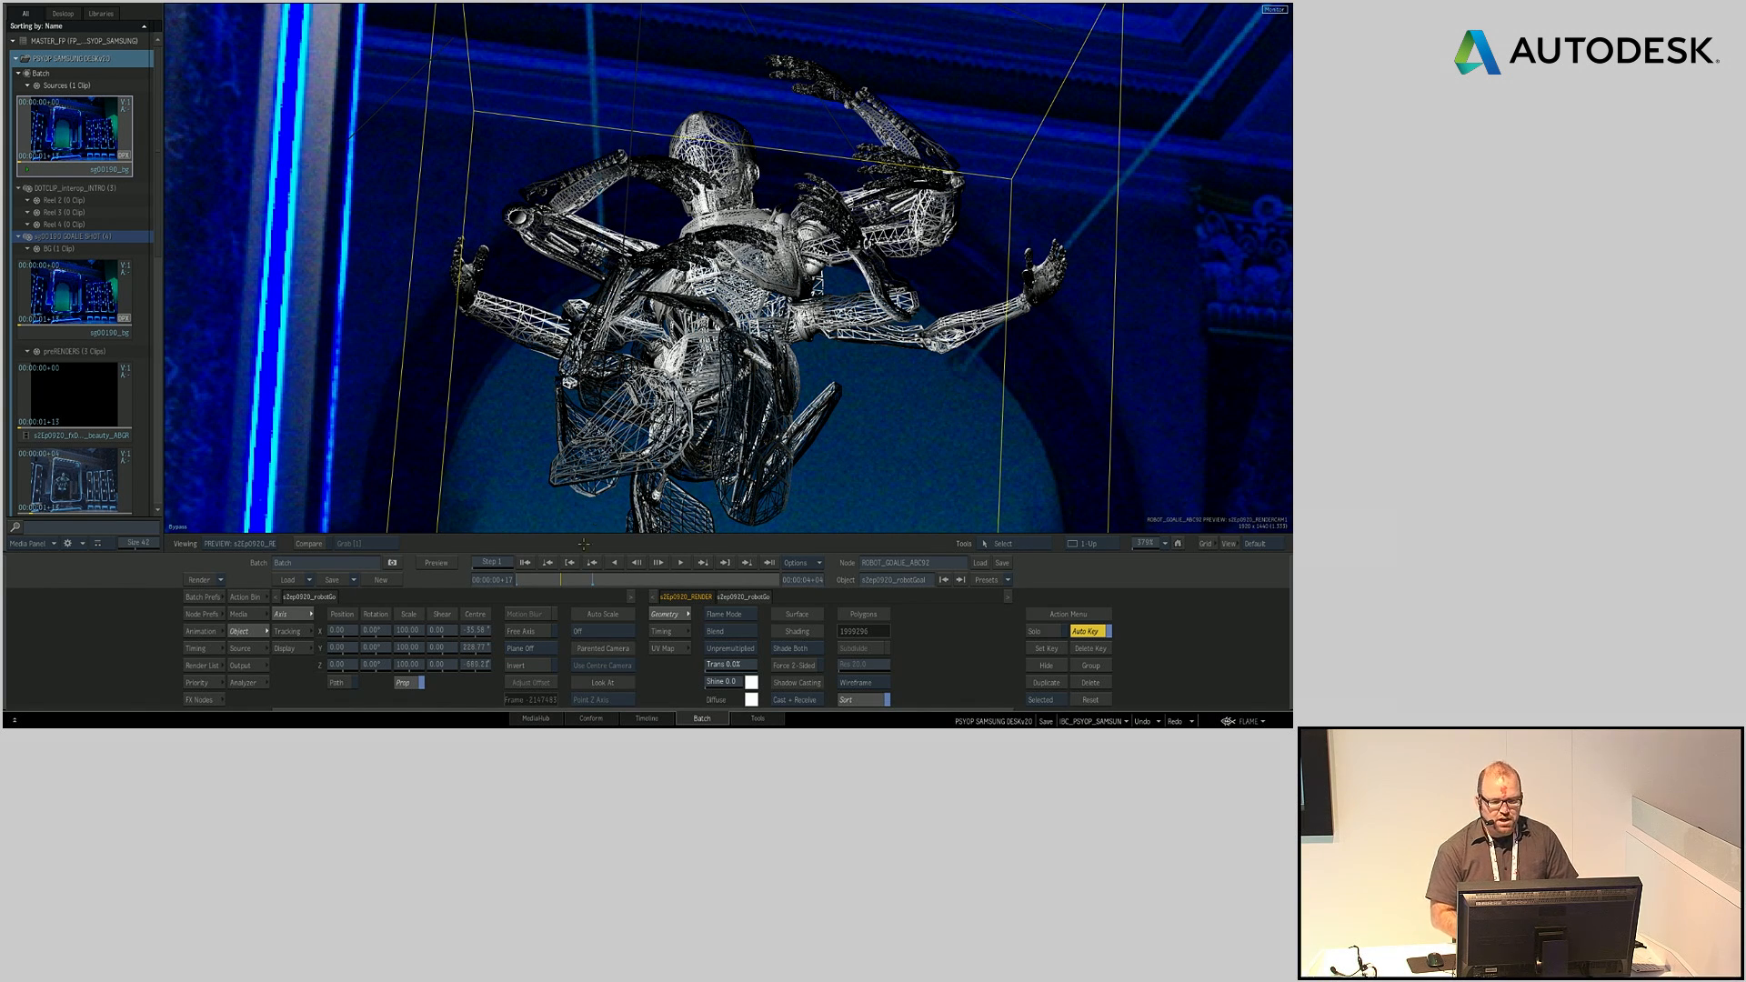
Step: Add the saved fractal Matchbox setup from the project node bin below the LUT Editor and view its result
key("Escape")
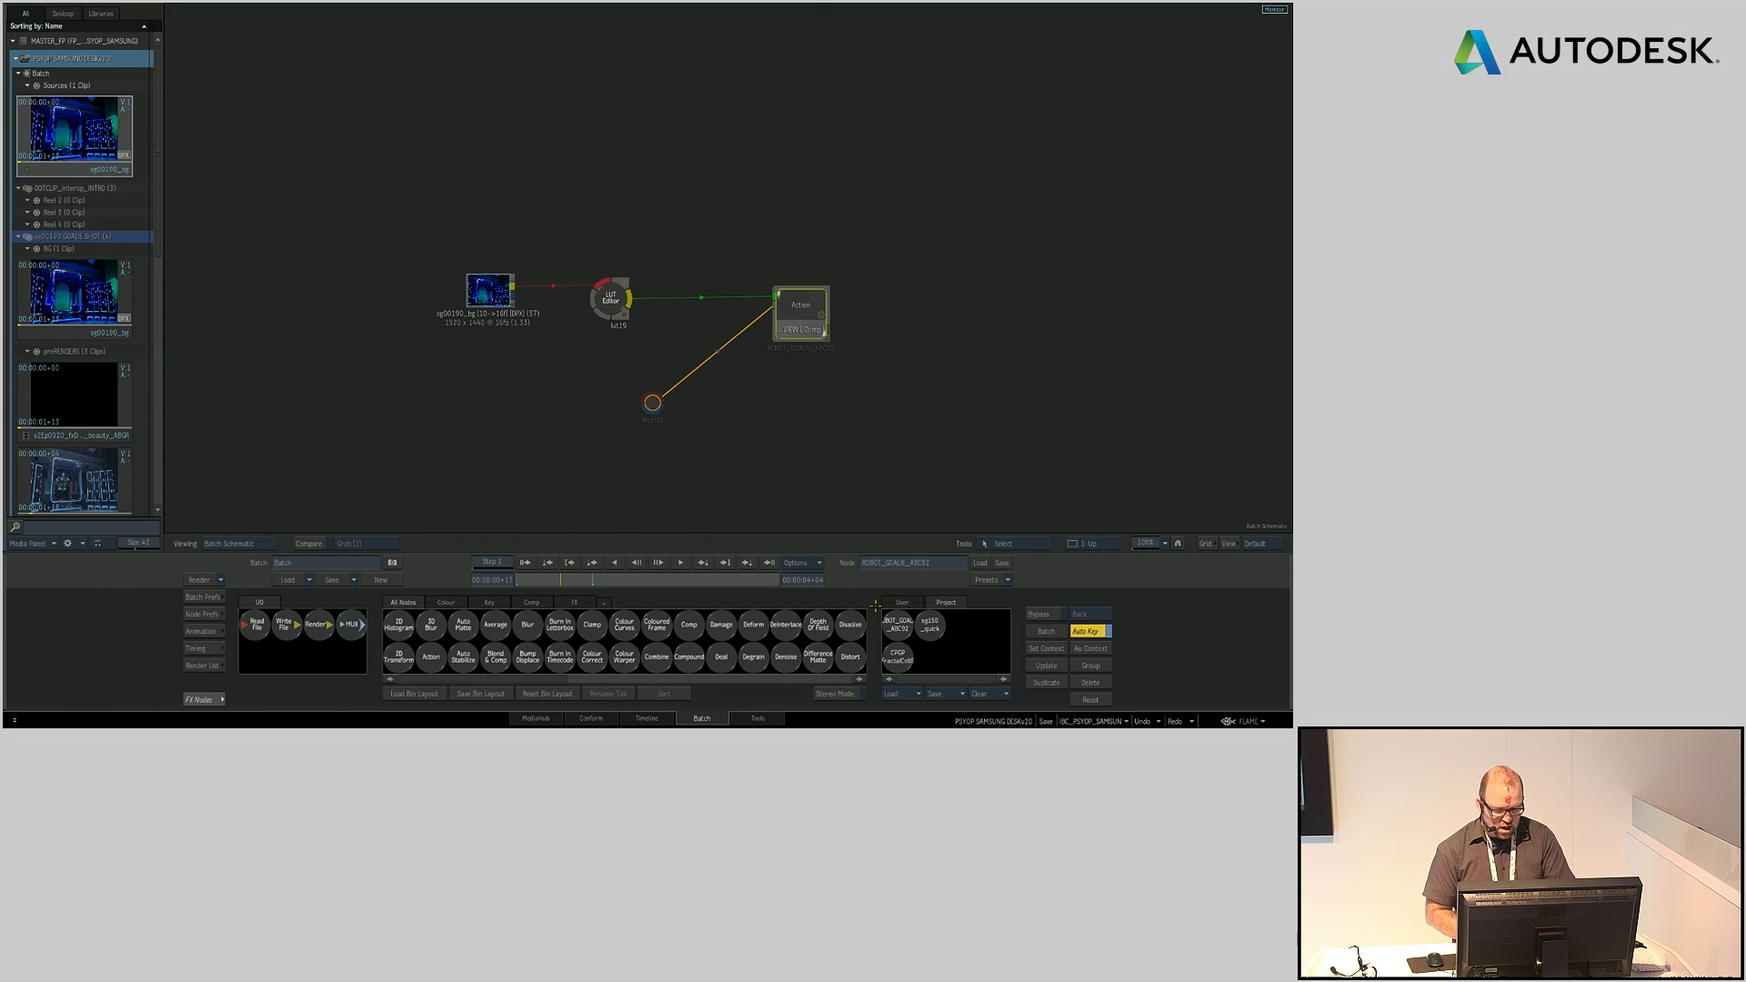
left_click_drag(898, 657, 599, 447)
double_click(580, 427)
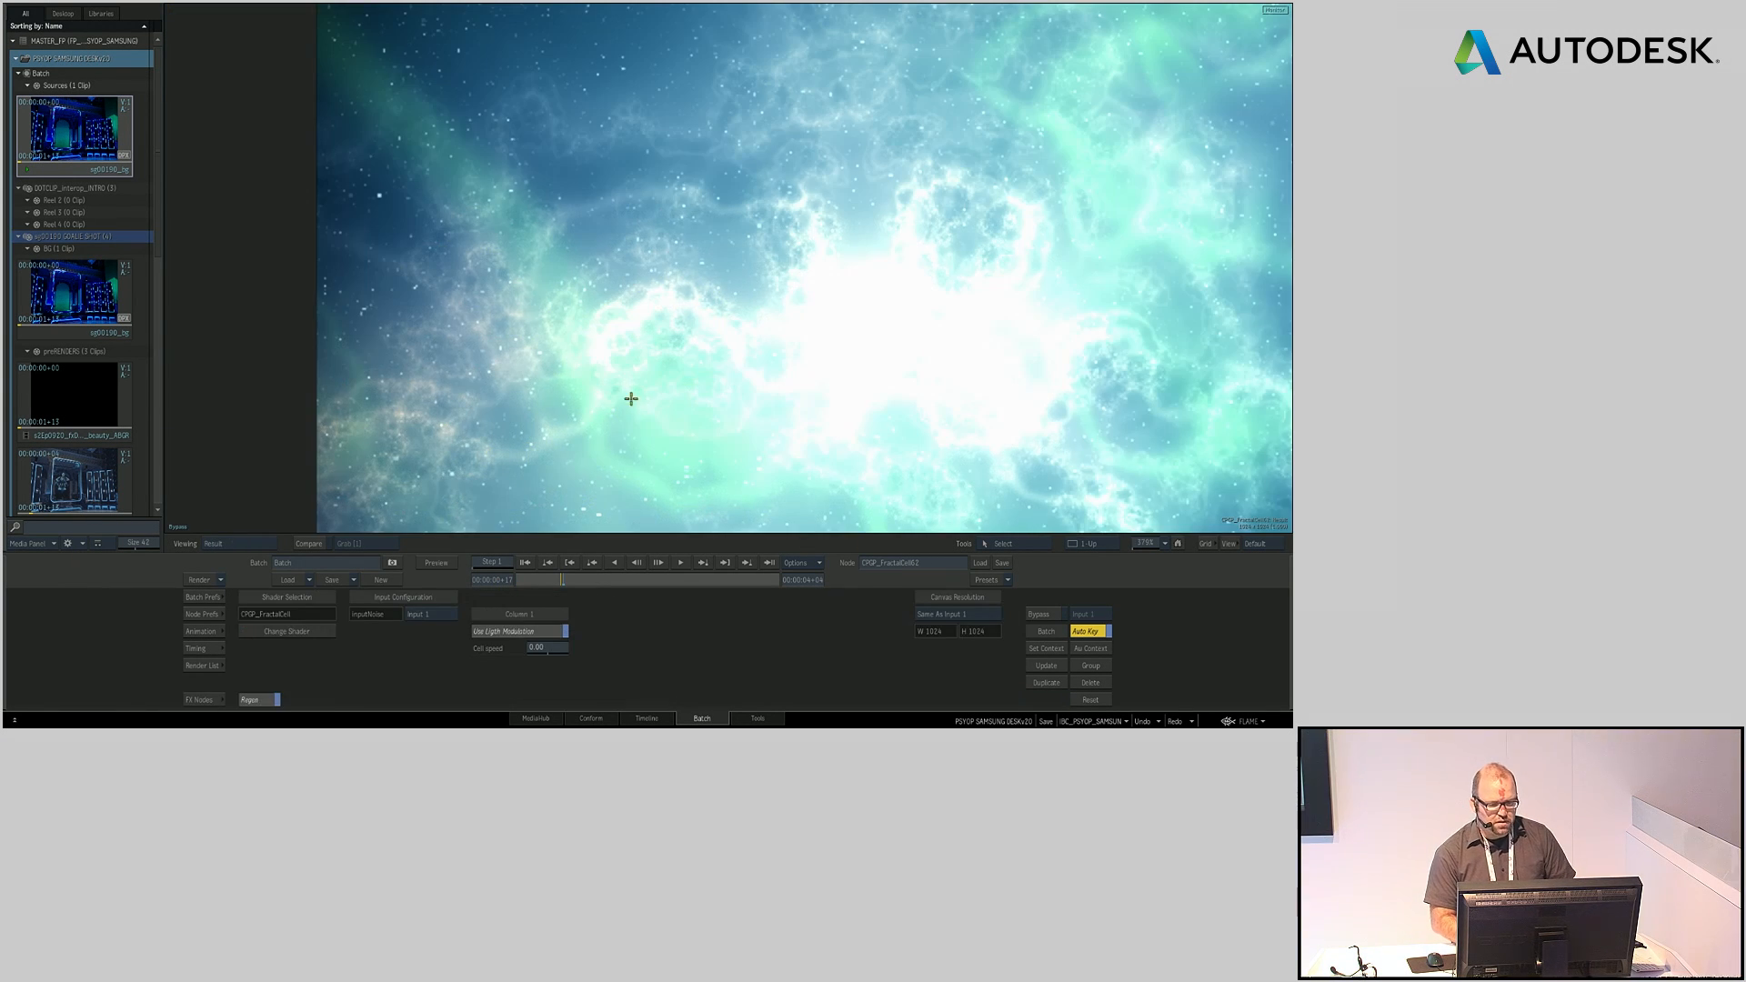
scroll(933, 416, "down", 5)
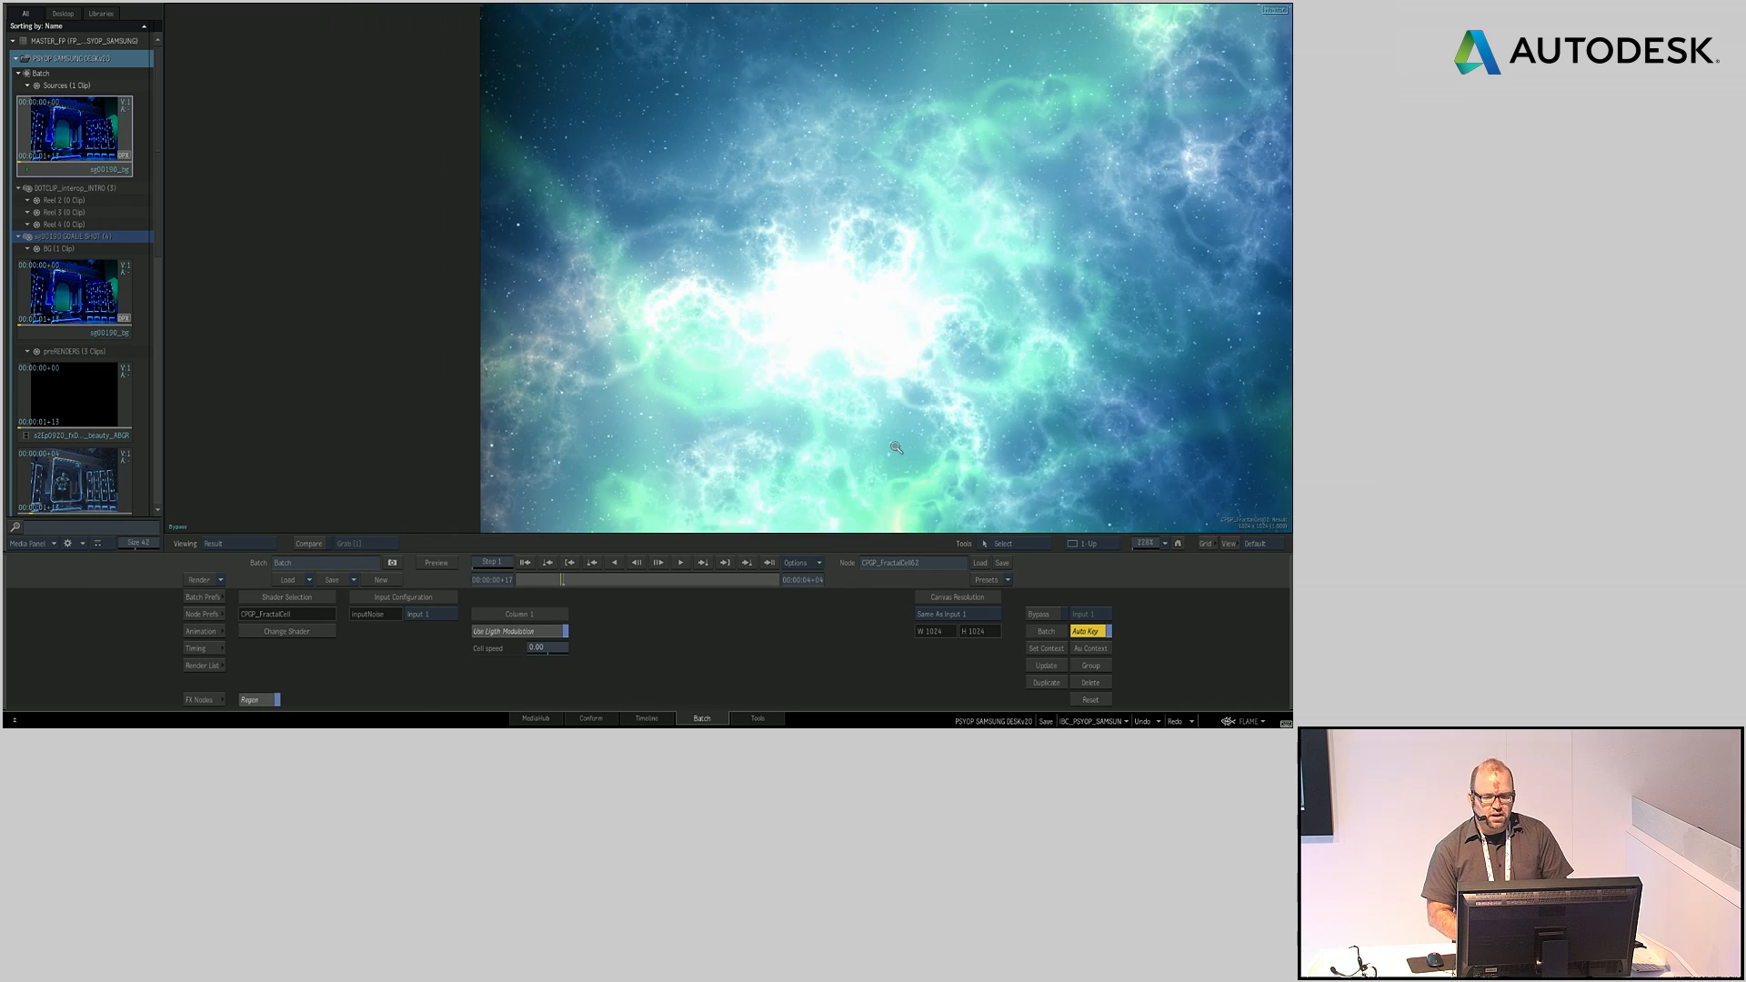
left_click_drag(998, 404, 870, 402)
key("Home")
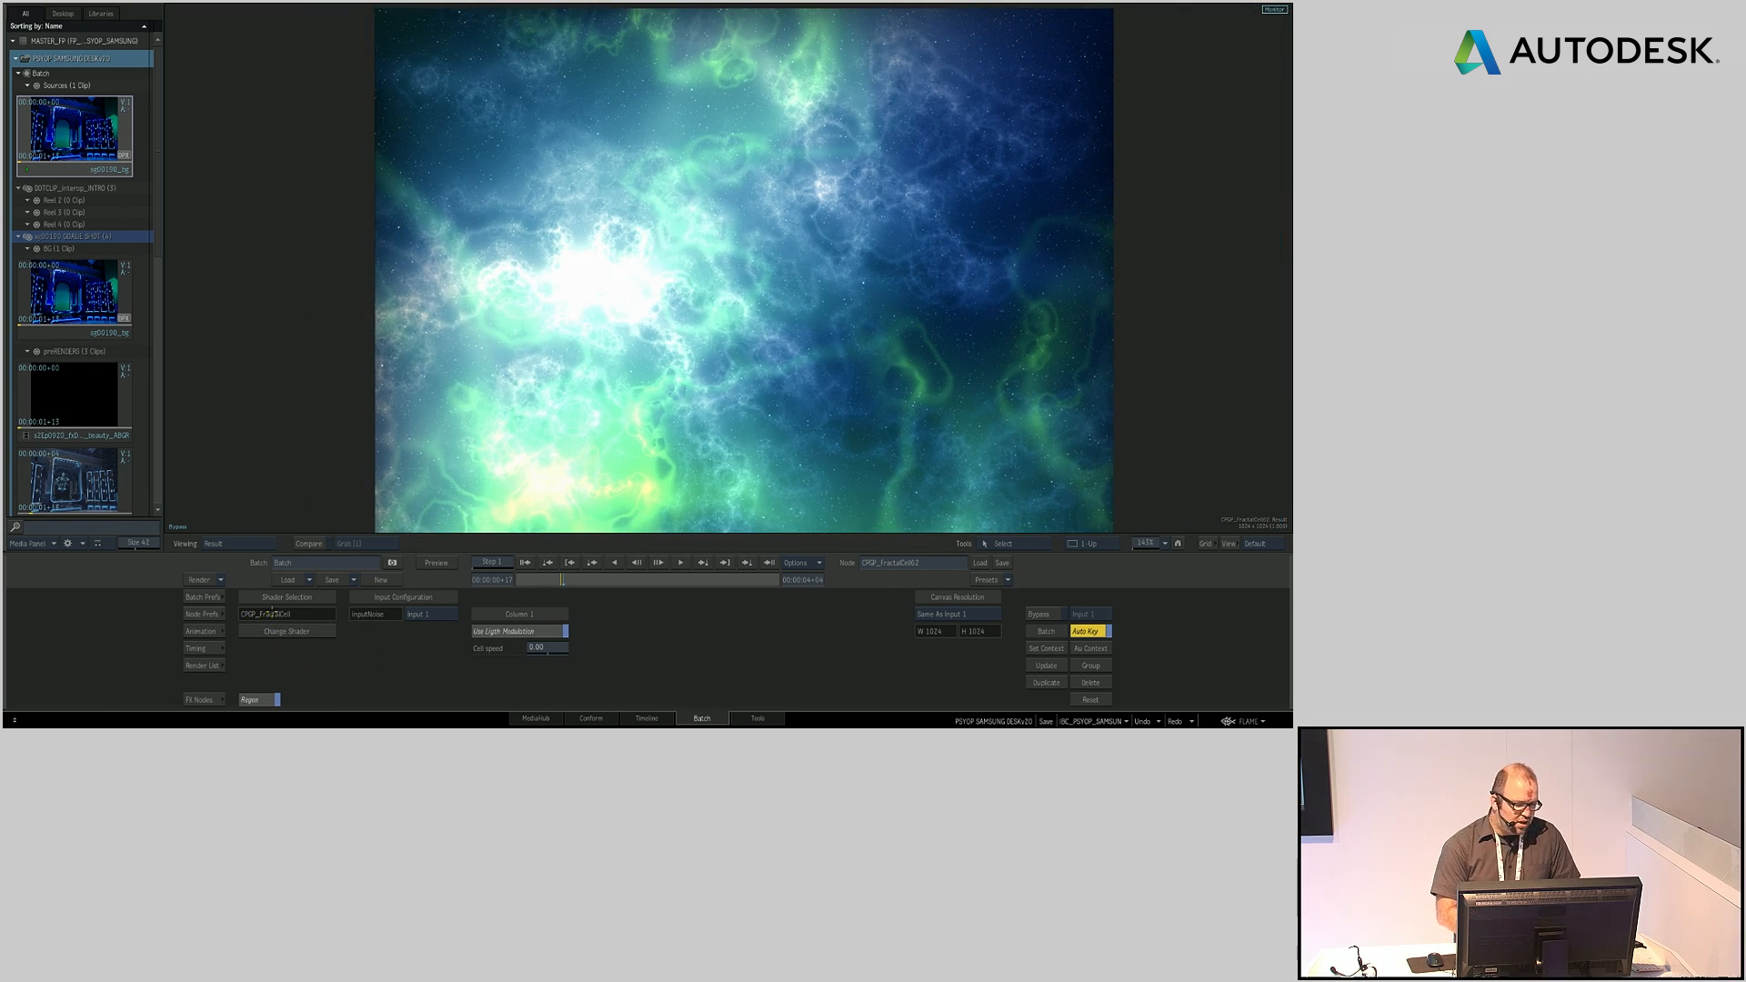
key("Escape")
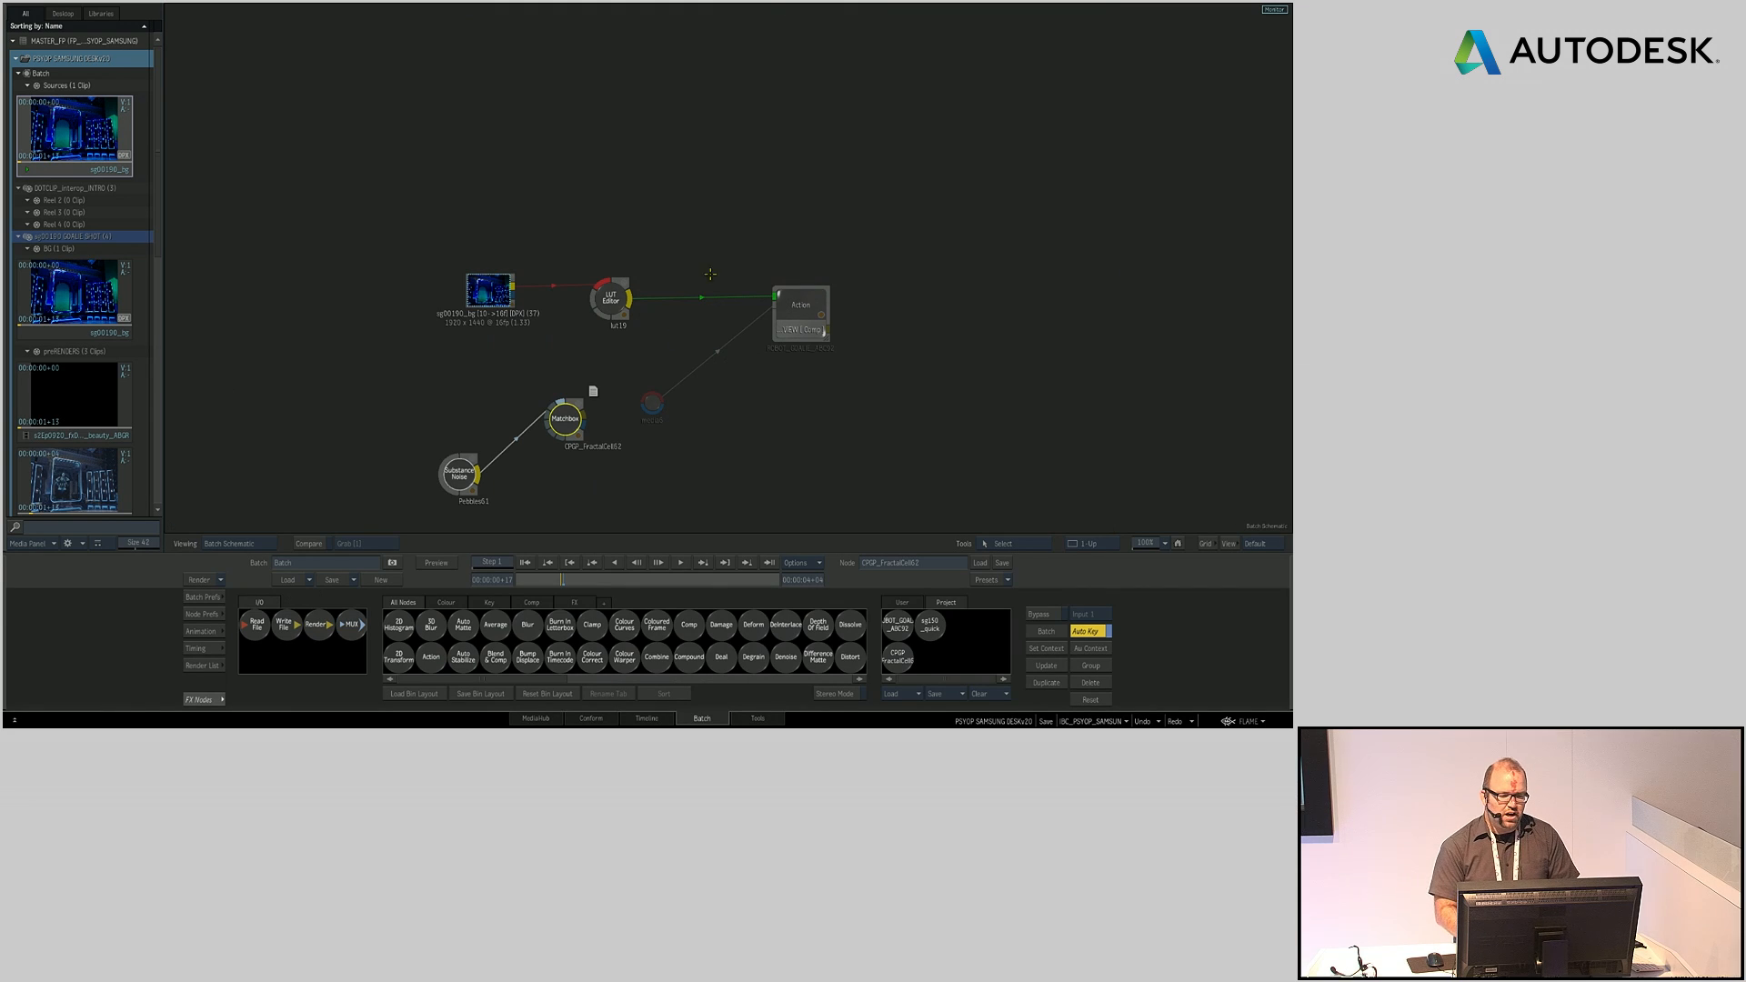
Step: Inspect the Substance Noise node's result and compare it with the fractal Matchbox result in a two-viewport layout
double_click(461, 472)
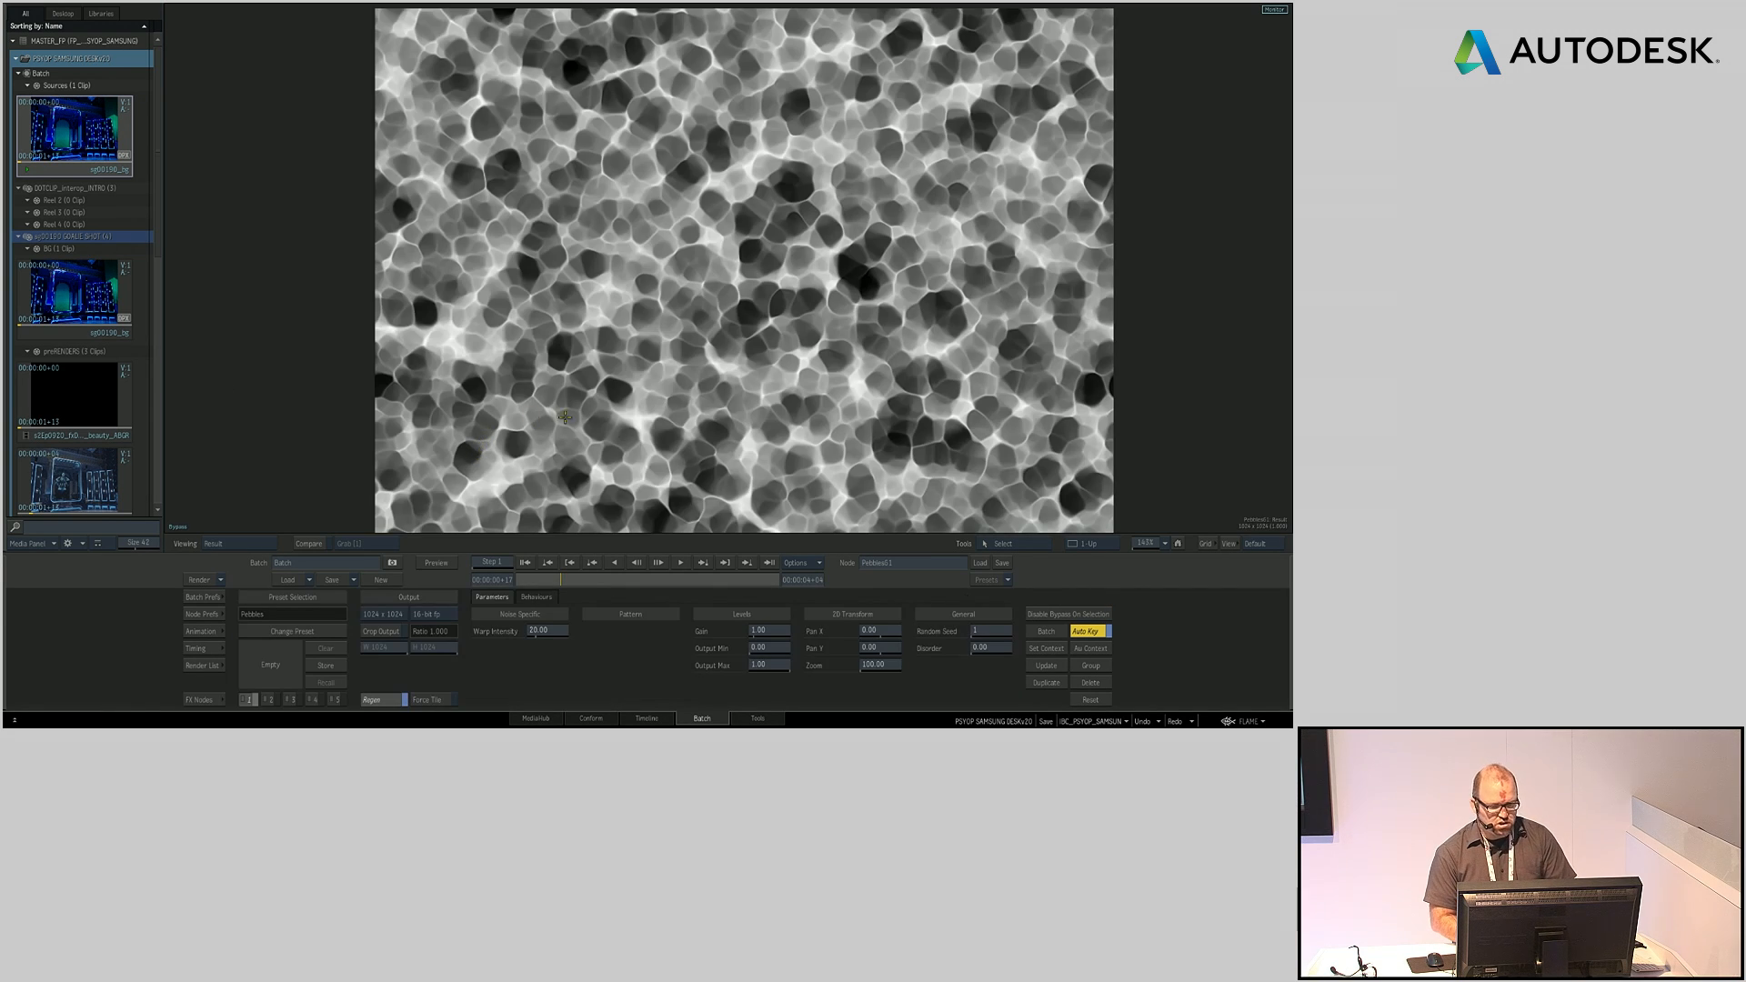
key("Escape")
left_click_drag(545, 435, 451, 470)
key("shift+1")
key("alt+2")
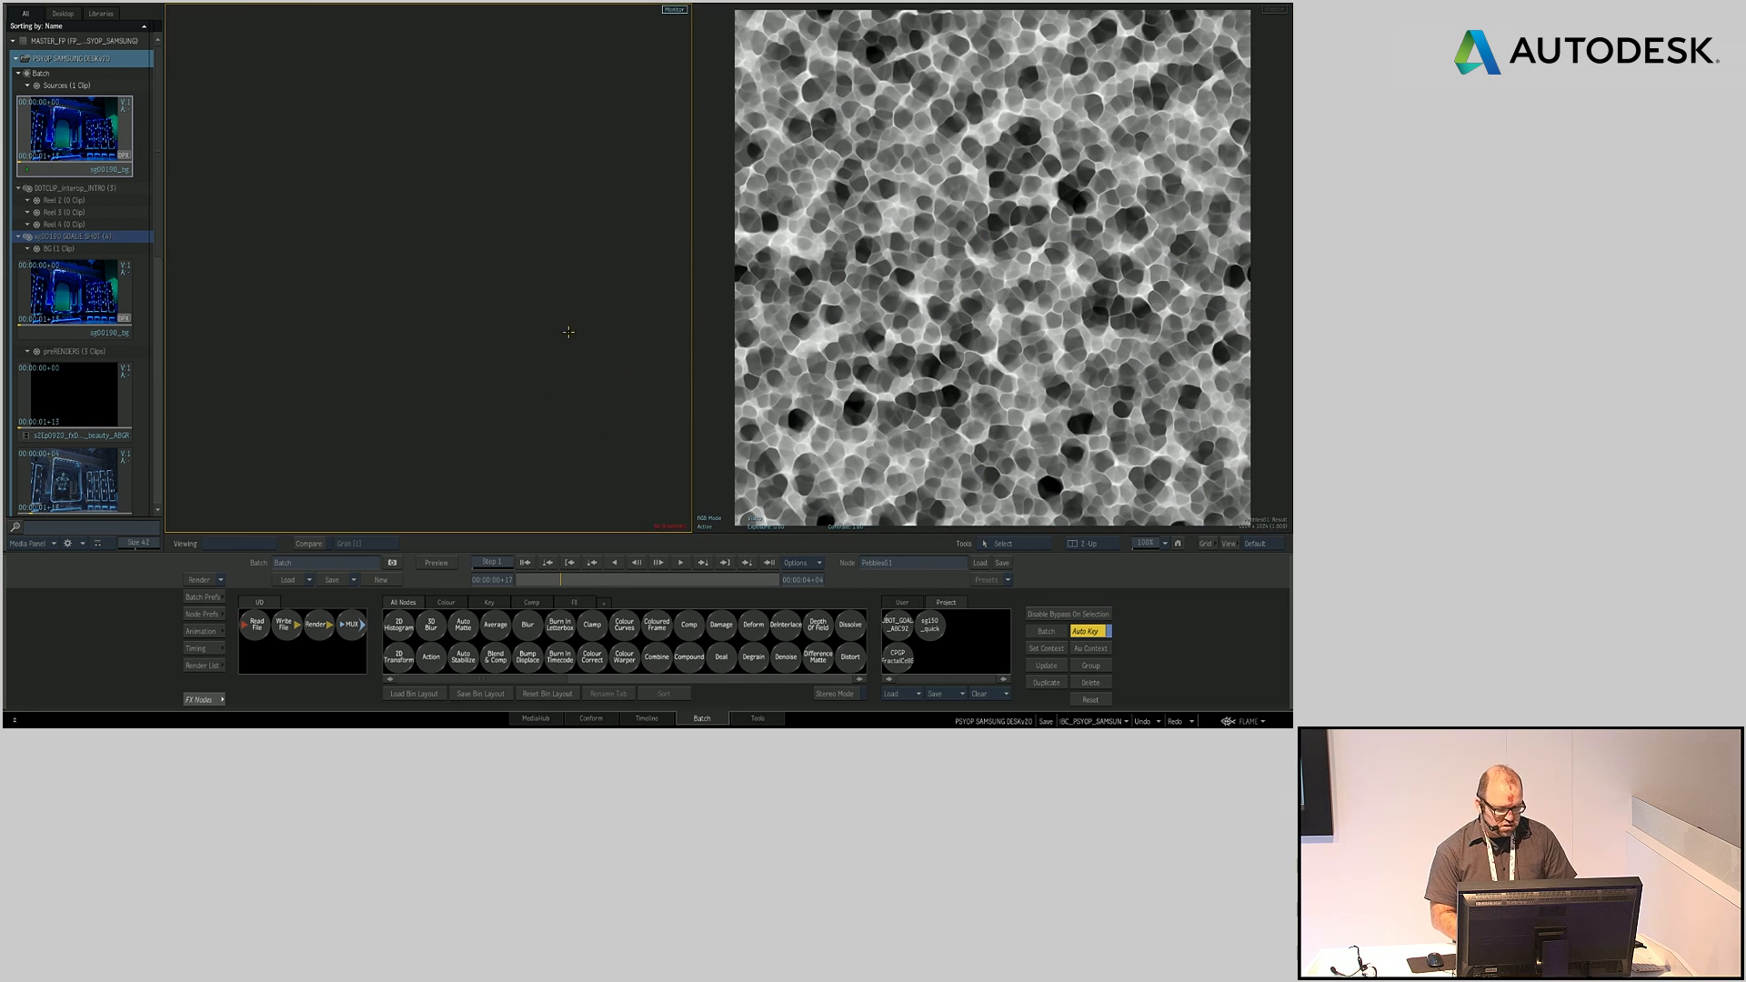
key("F4")
key("1")
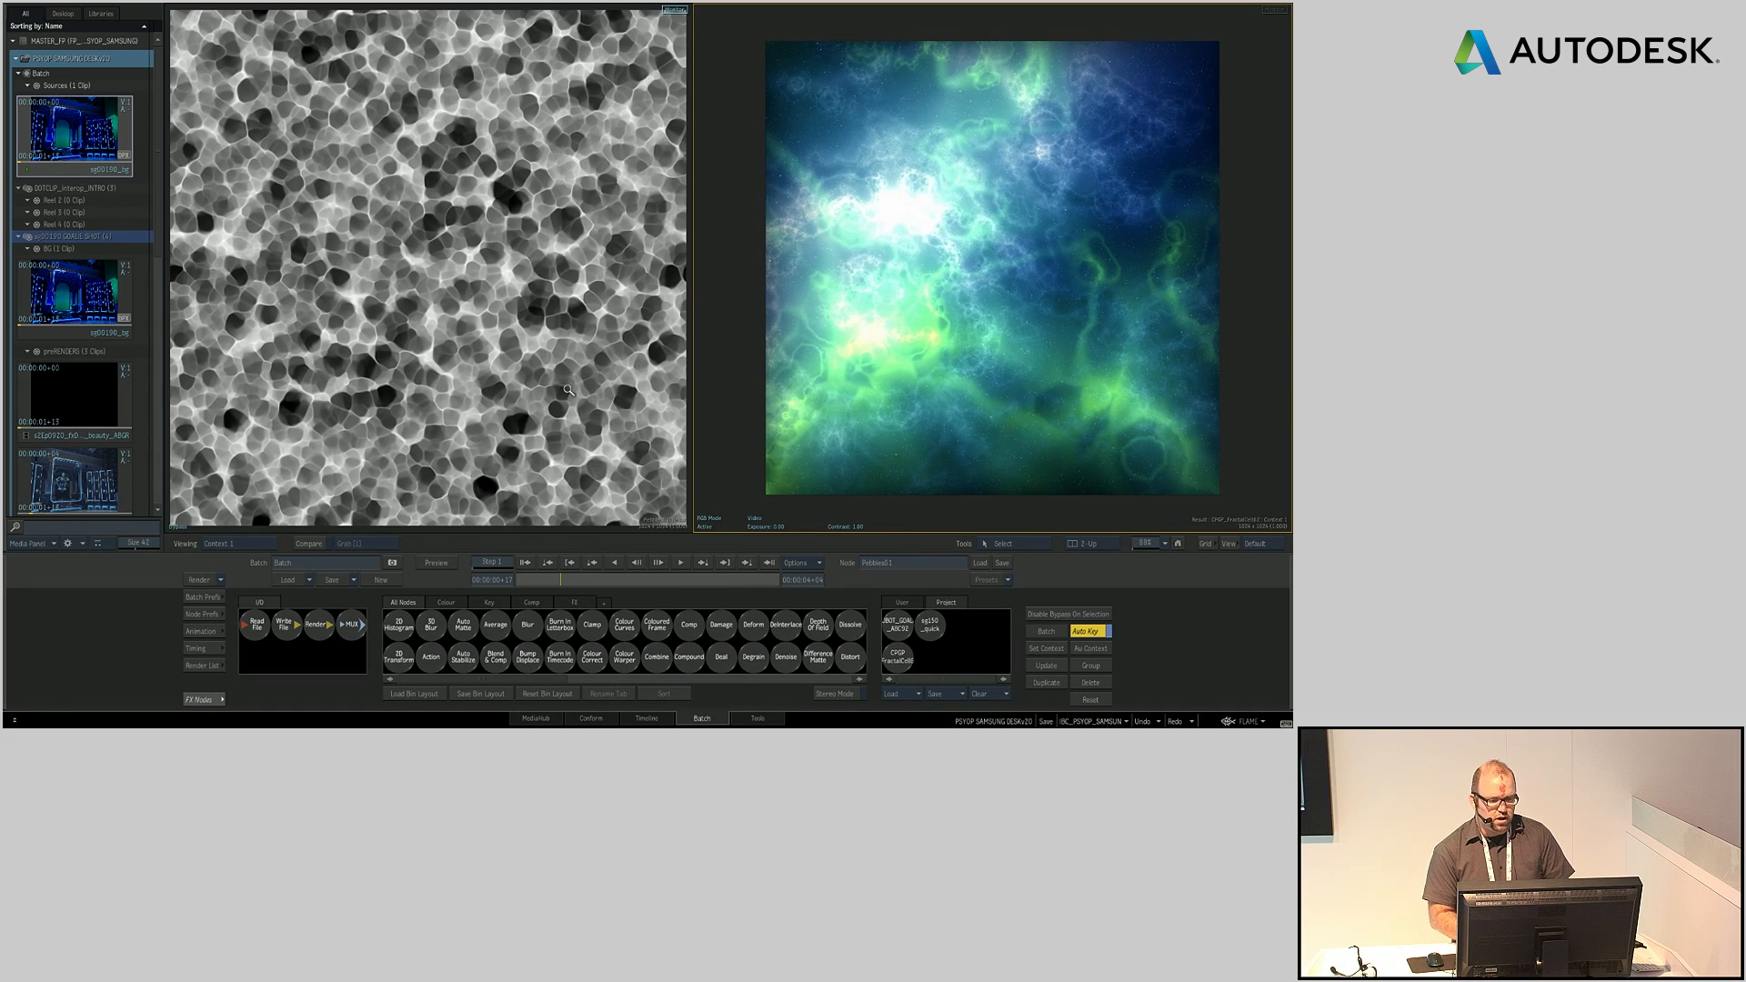
key("F4")
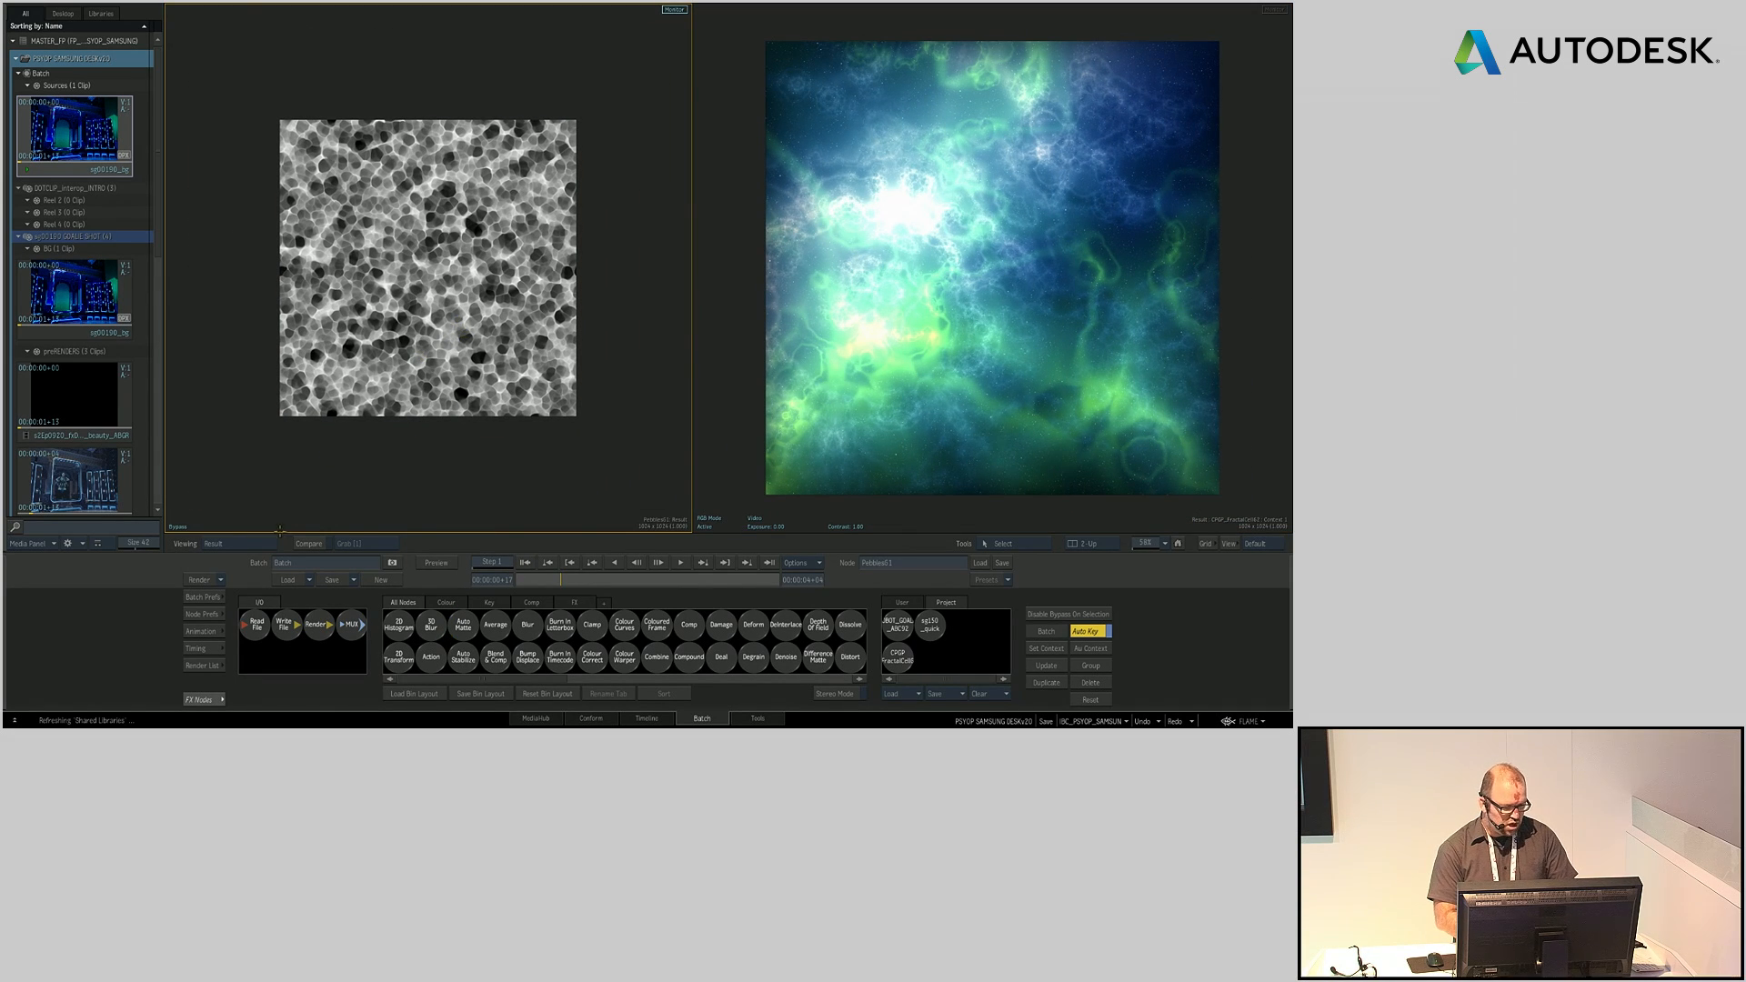
Step: Adjust the Substance Noise node's Warp Intensity and Pan Y, and switch its noise preset to Checker
key("ctrl+b")
left_click_drag(539, 631, 550, 630)
left_click_drag(882, 644, 927, 647)
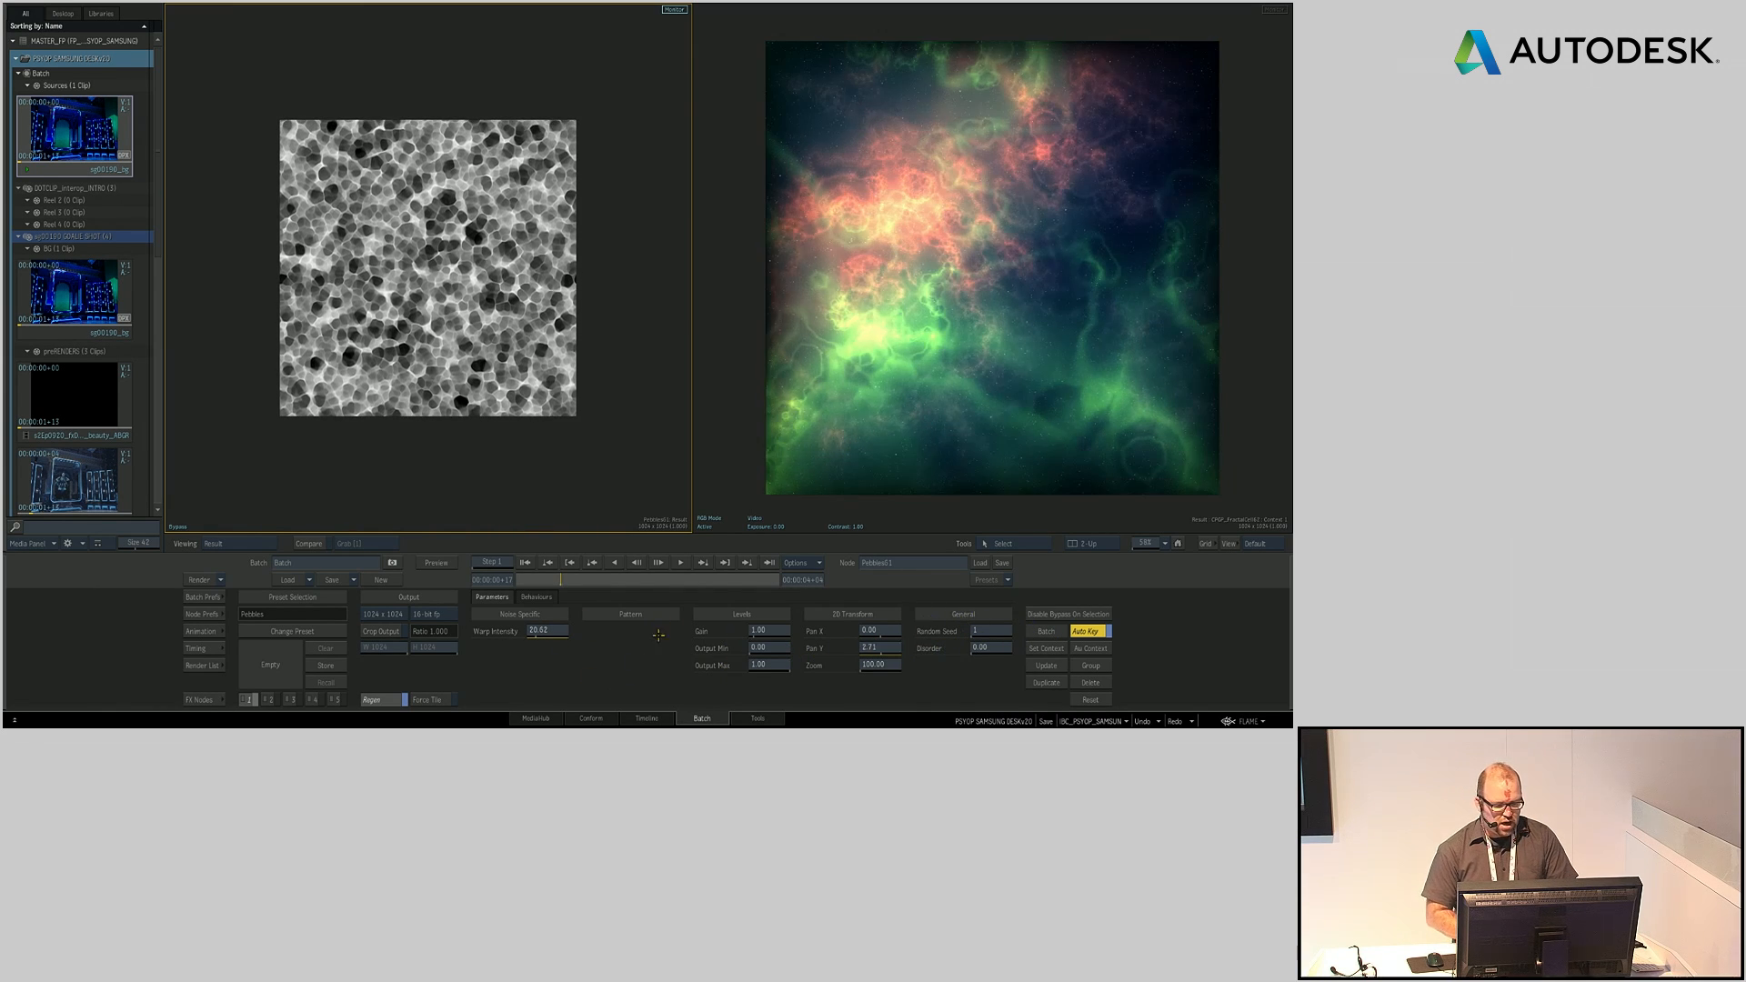
left_click(292, 631)
double_click(528, 260)
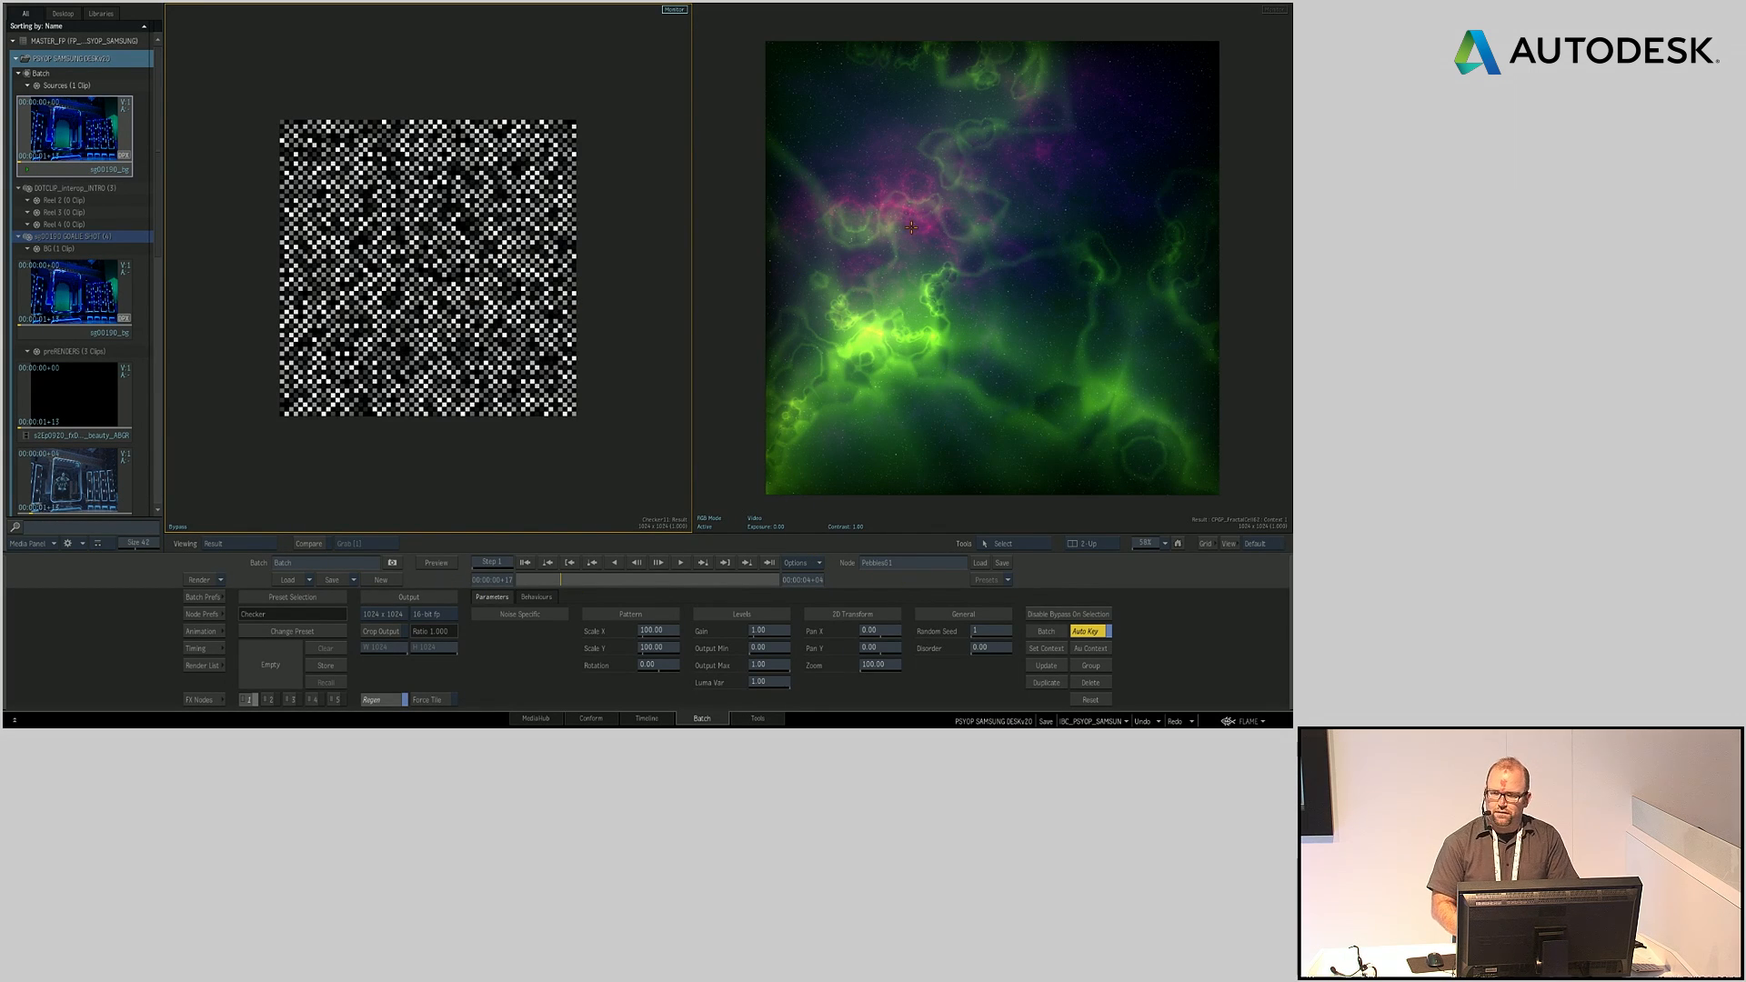
Step: Connect the fractal Matchbox output to the Action node's media input and open Action's result view
mouse_move(4, 498)
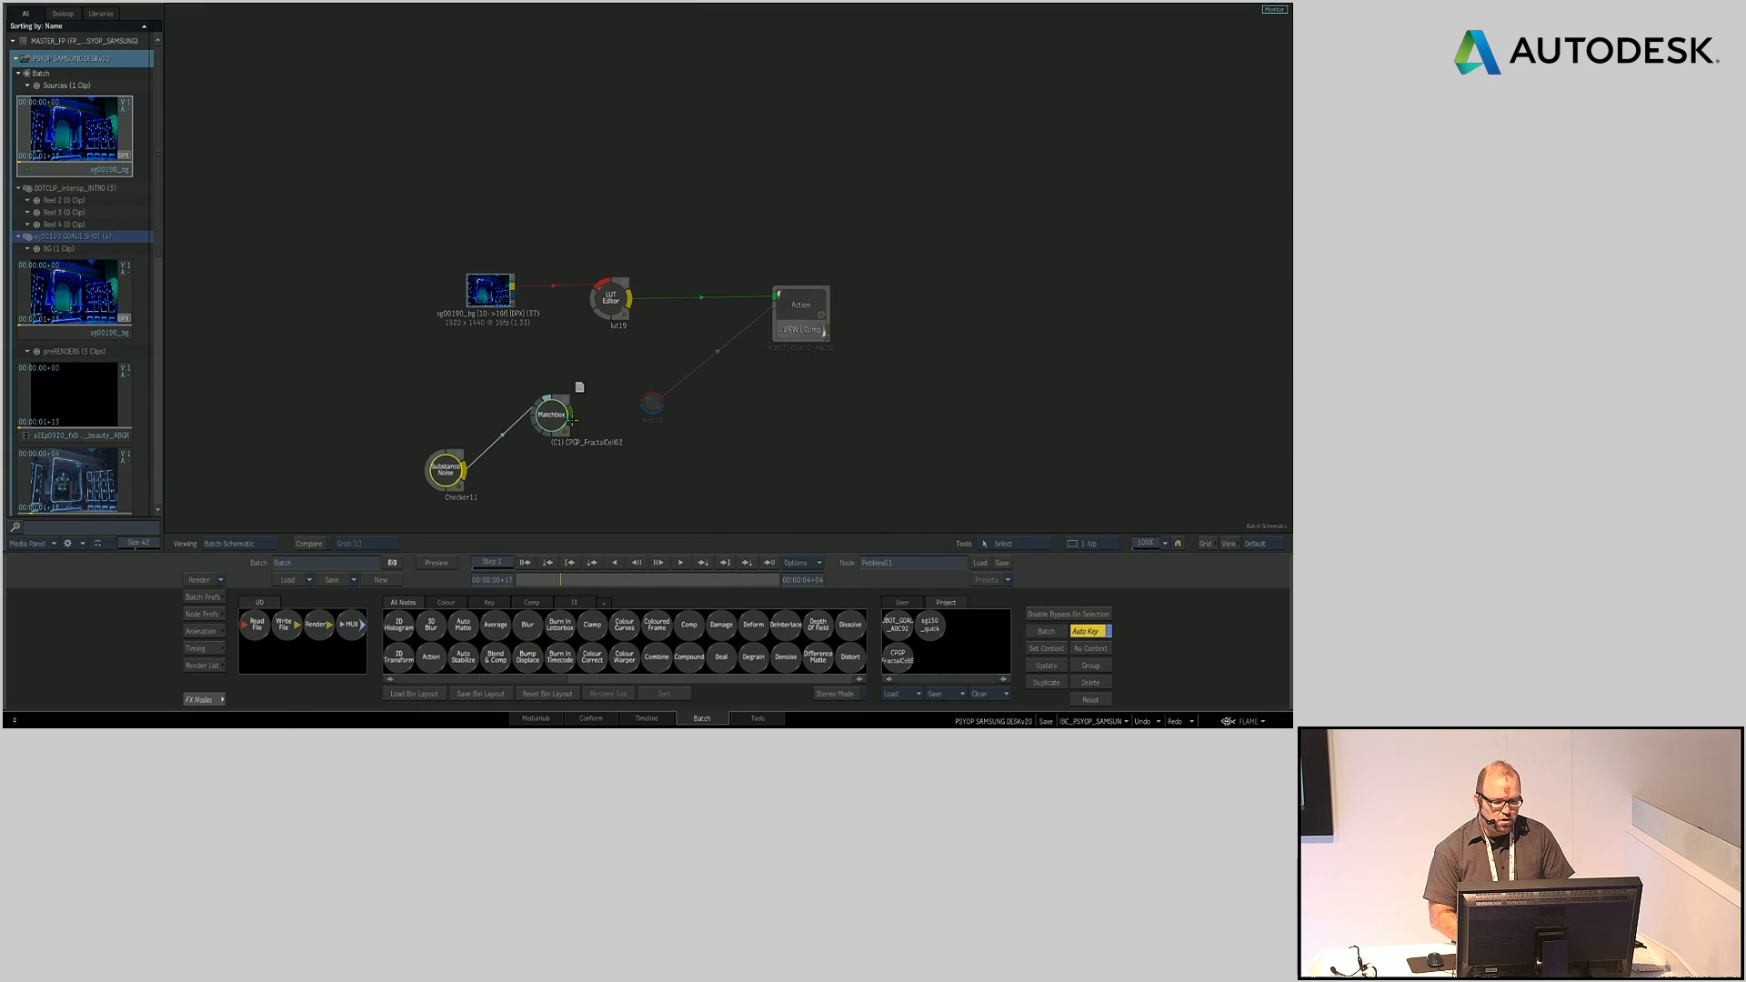
left_click_drag(571, 407, 652, 402)
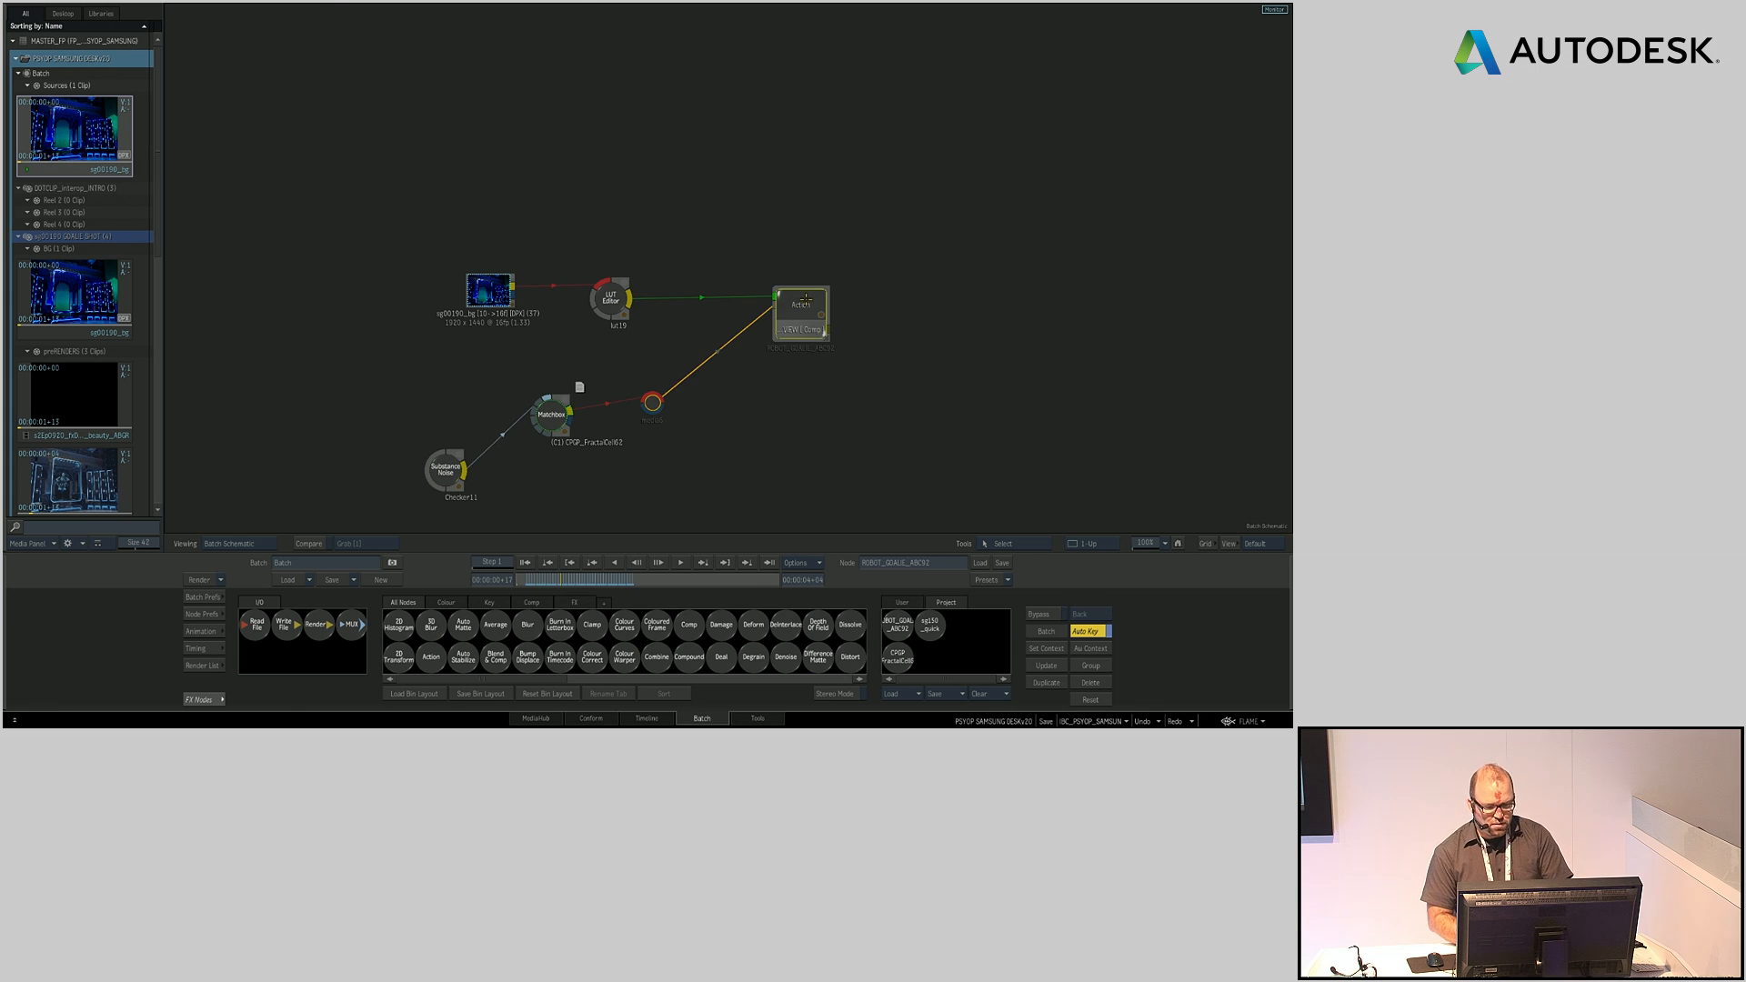
double_click(800, 300)
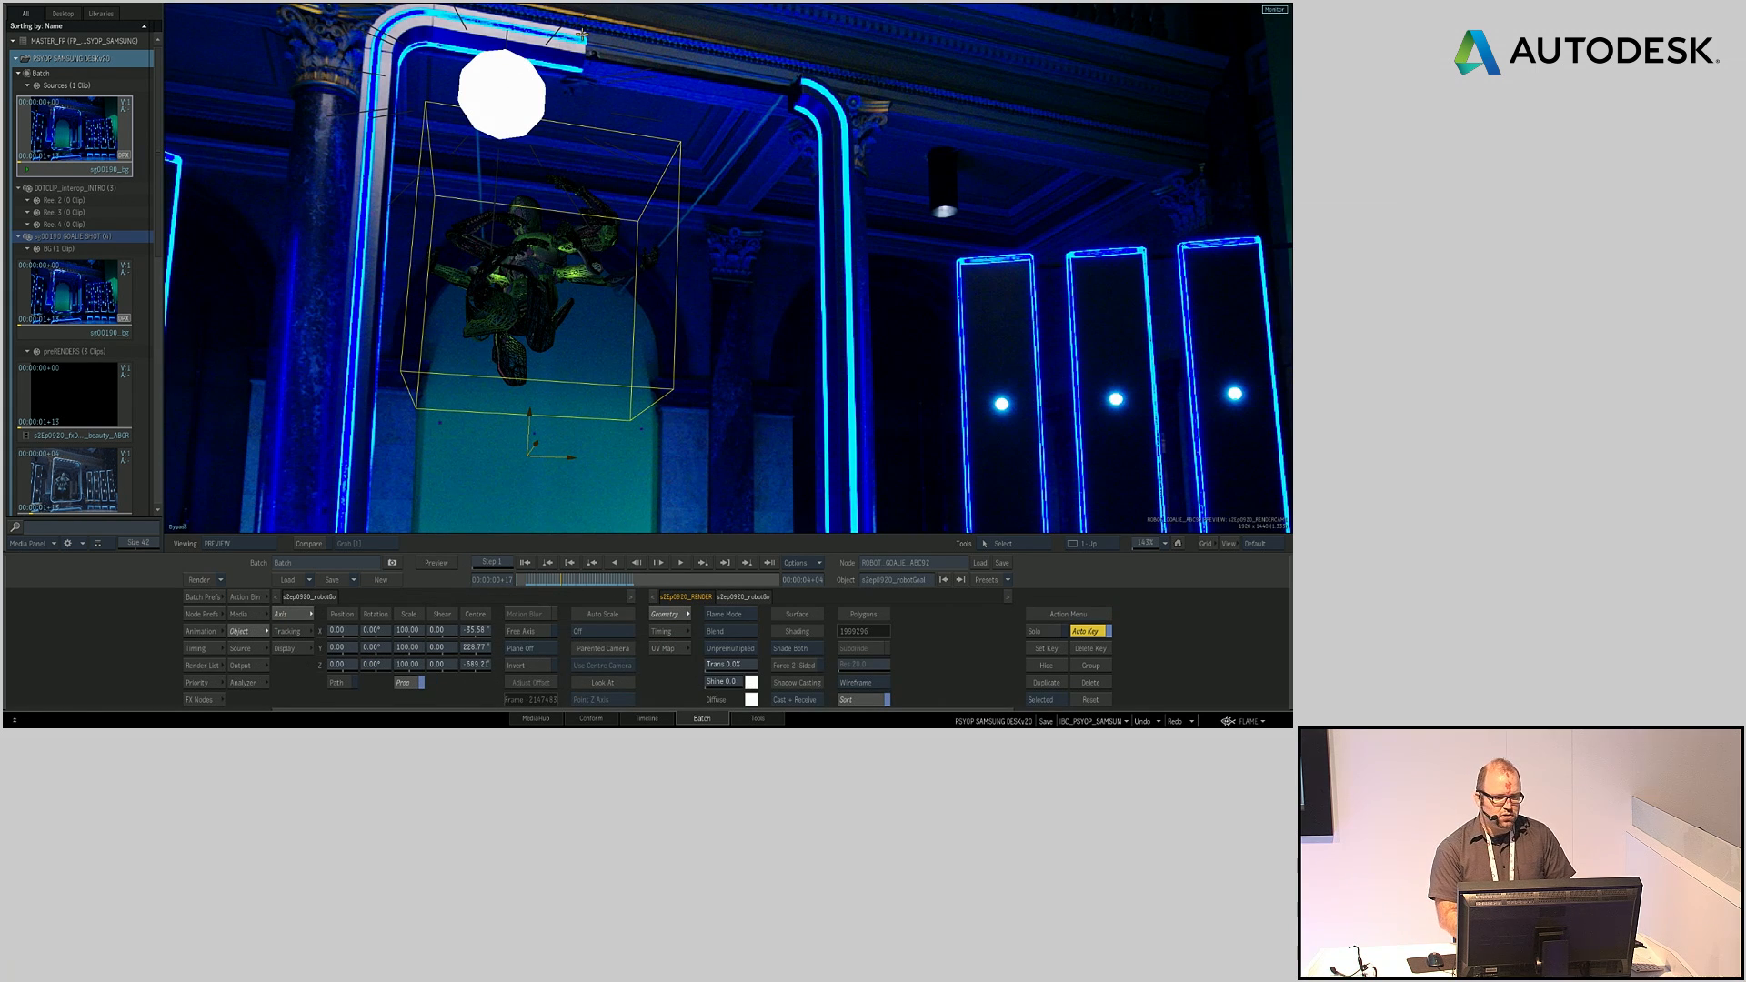
Step: Select the point light above the robot, raise its intensity and increase the blue component of its colour
left_click(535, 127)
left_click_drag(428, 355, 491, 377)
left_click_drag(361, 470, 833, 547)
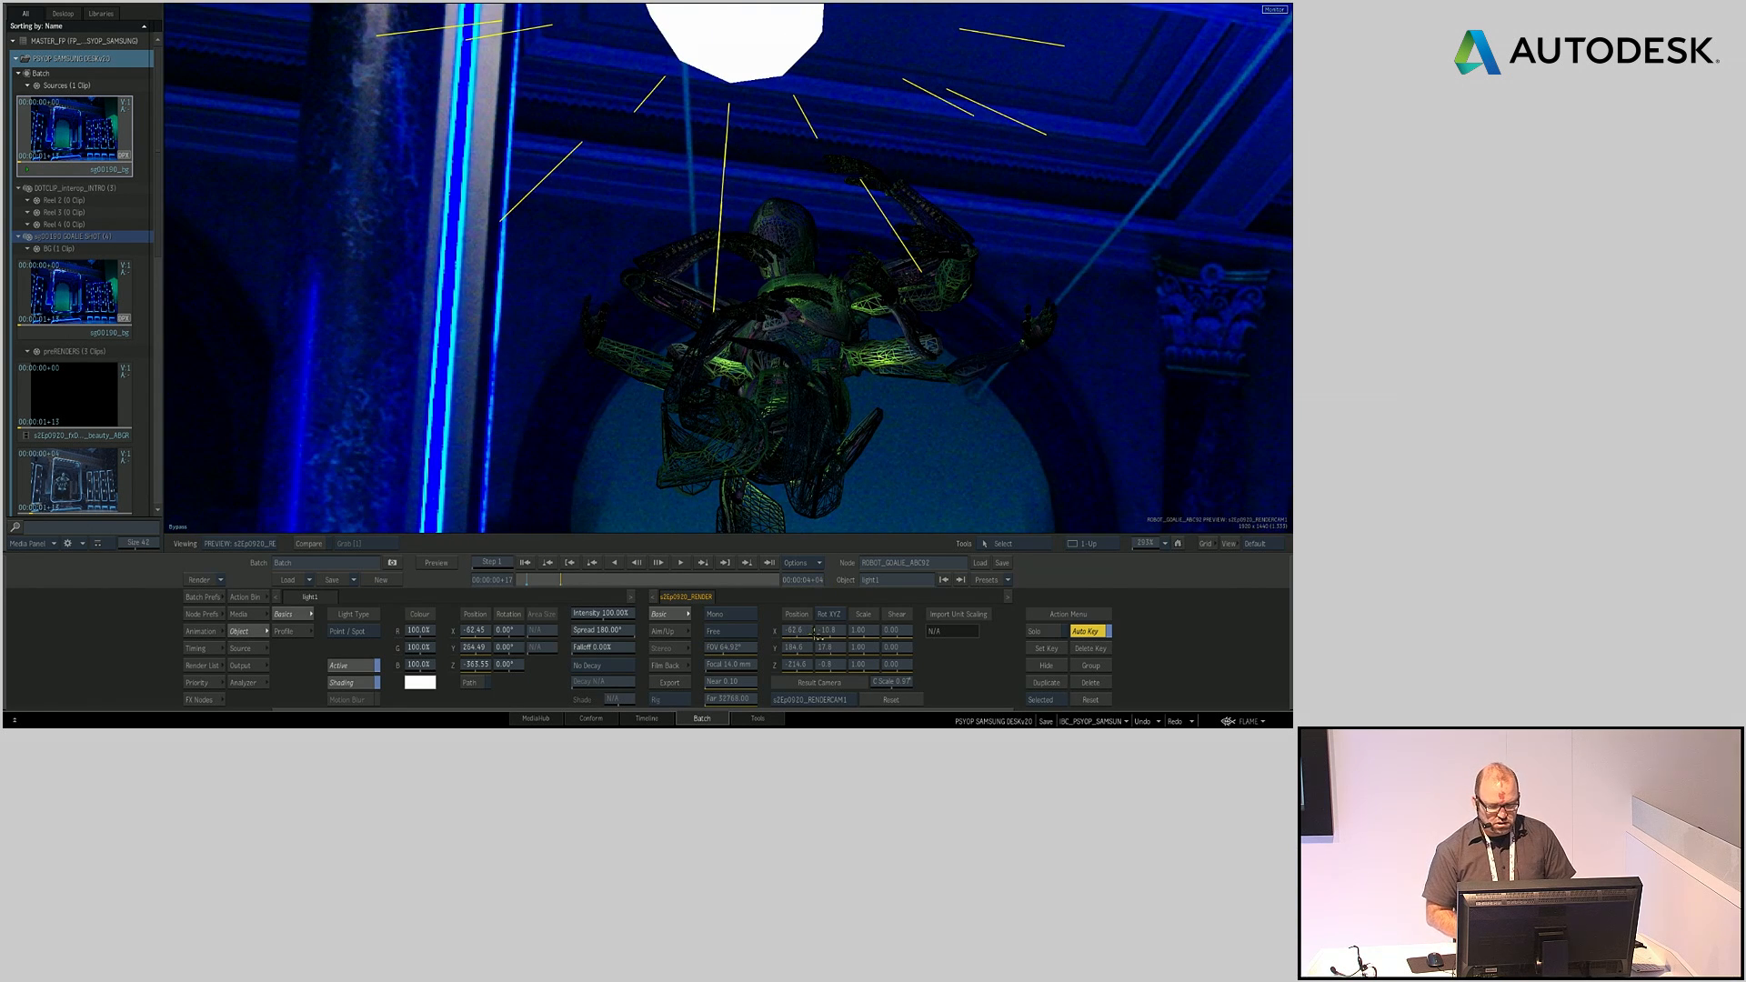
left_click_drag(604, 615, 691, 615)
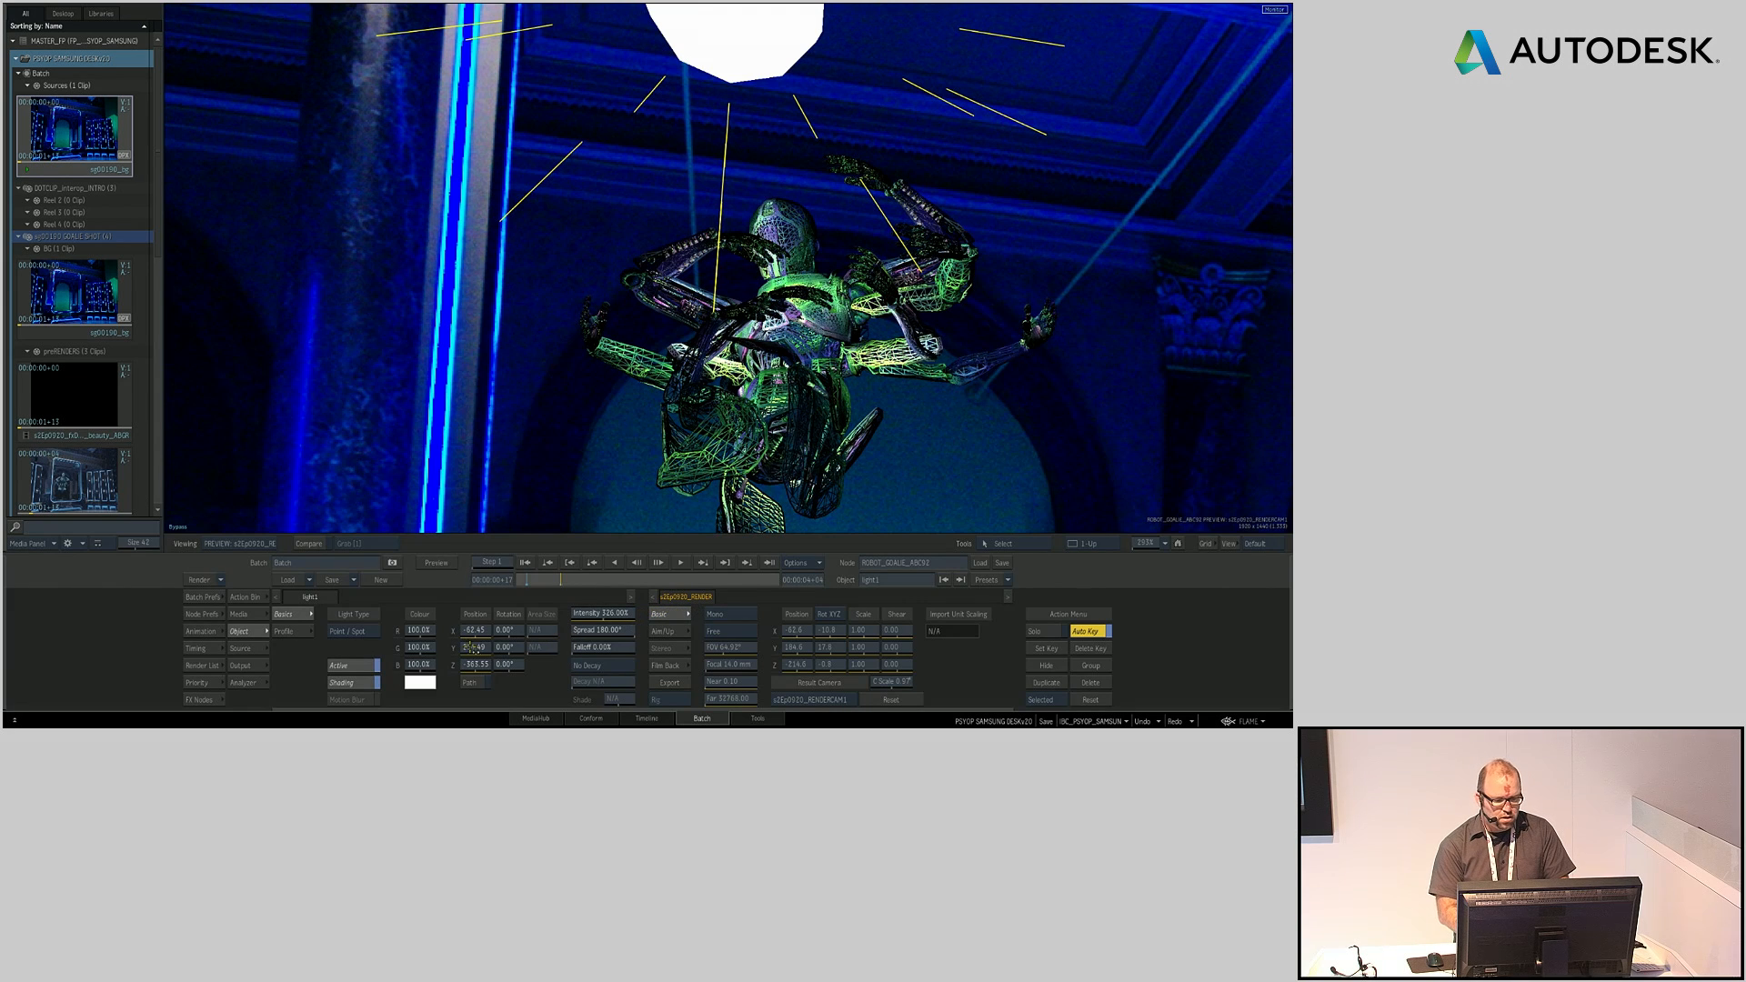
left_click_drag(420, 664, 462, 661)
Step: Move the point light across to the other side of the robot and check the lighting on its geometry
left_click_drag(804, 304, 705, 323)
left_click_drag(724, 126, 1024, 315)
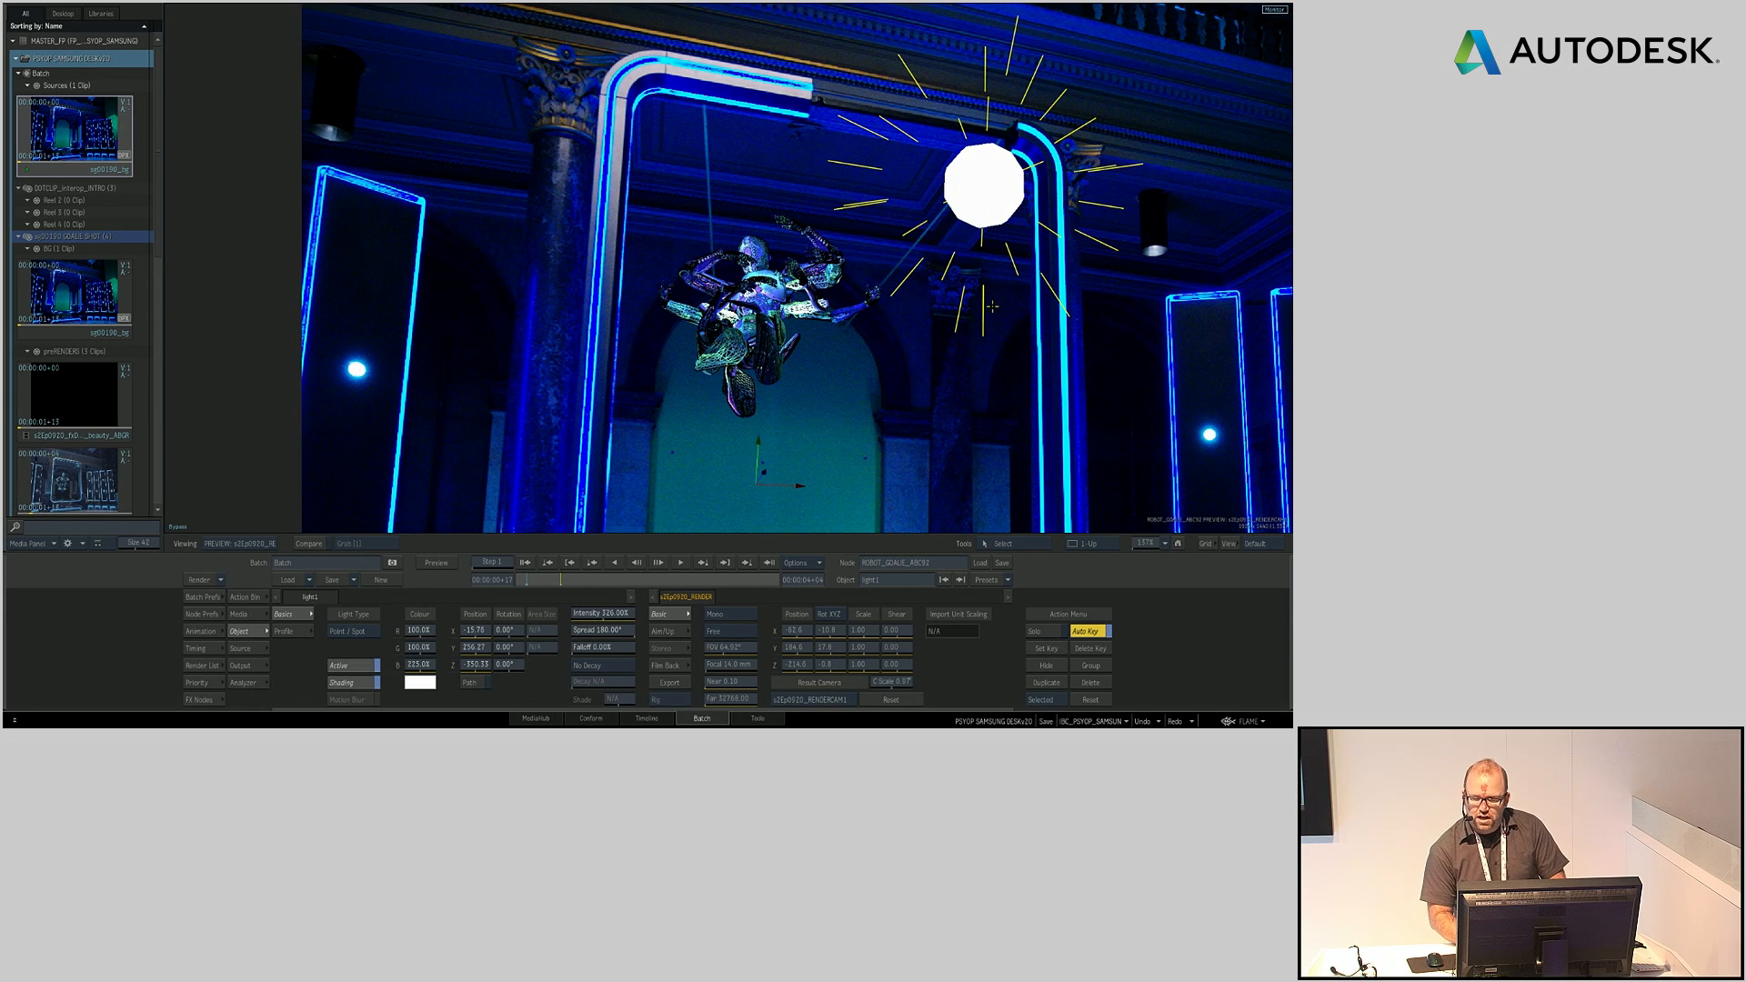
mouse_move(4, 543)
left_click_drag(957, 377, 1019, 270)
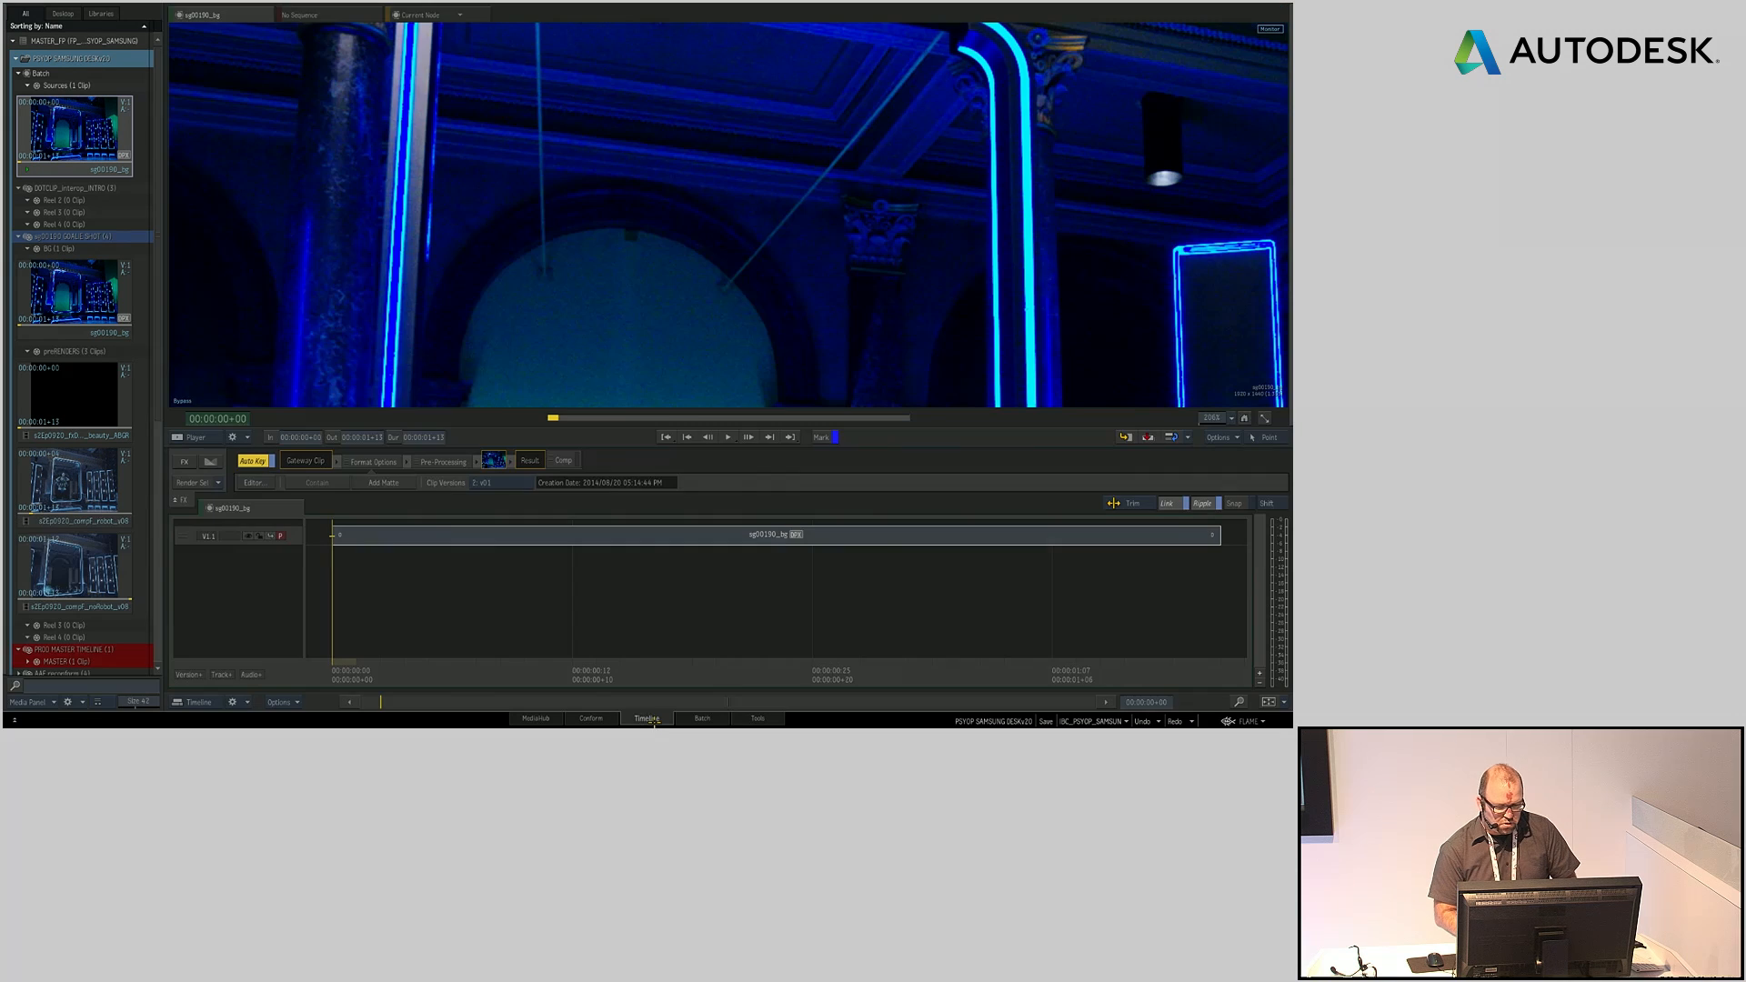
Step: Switch to the timeline, show the MASTER reel alongside the shot reels and load the Samsung master sequence
left_click(651, 719)
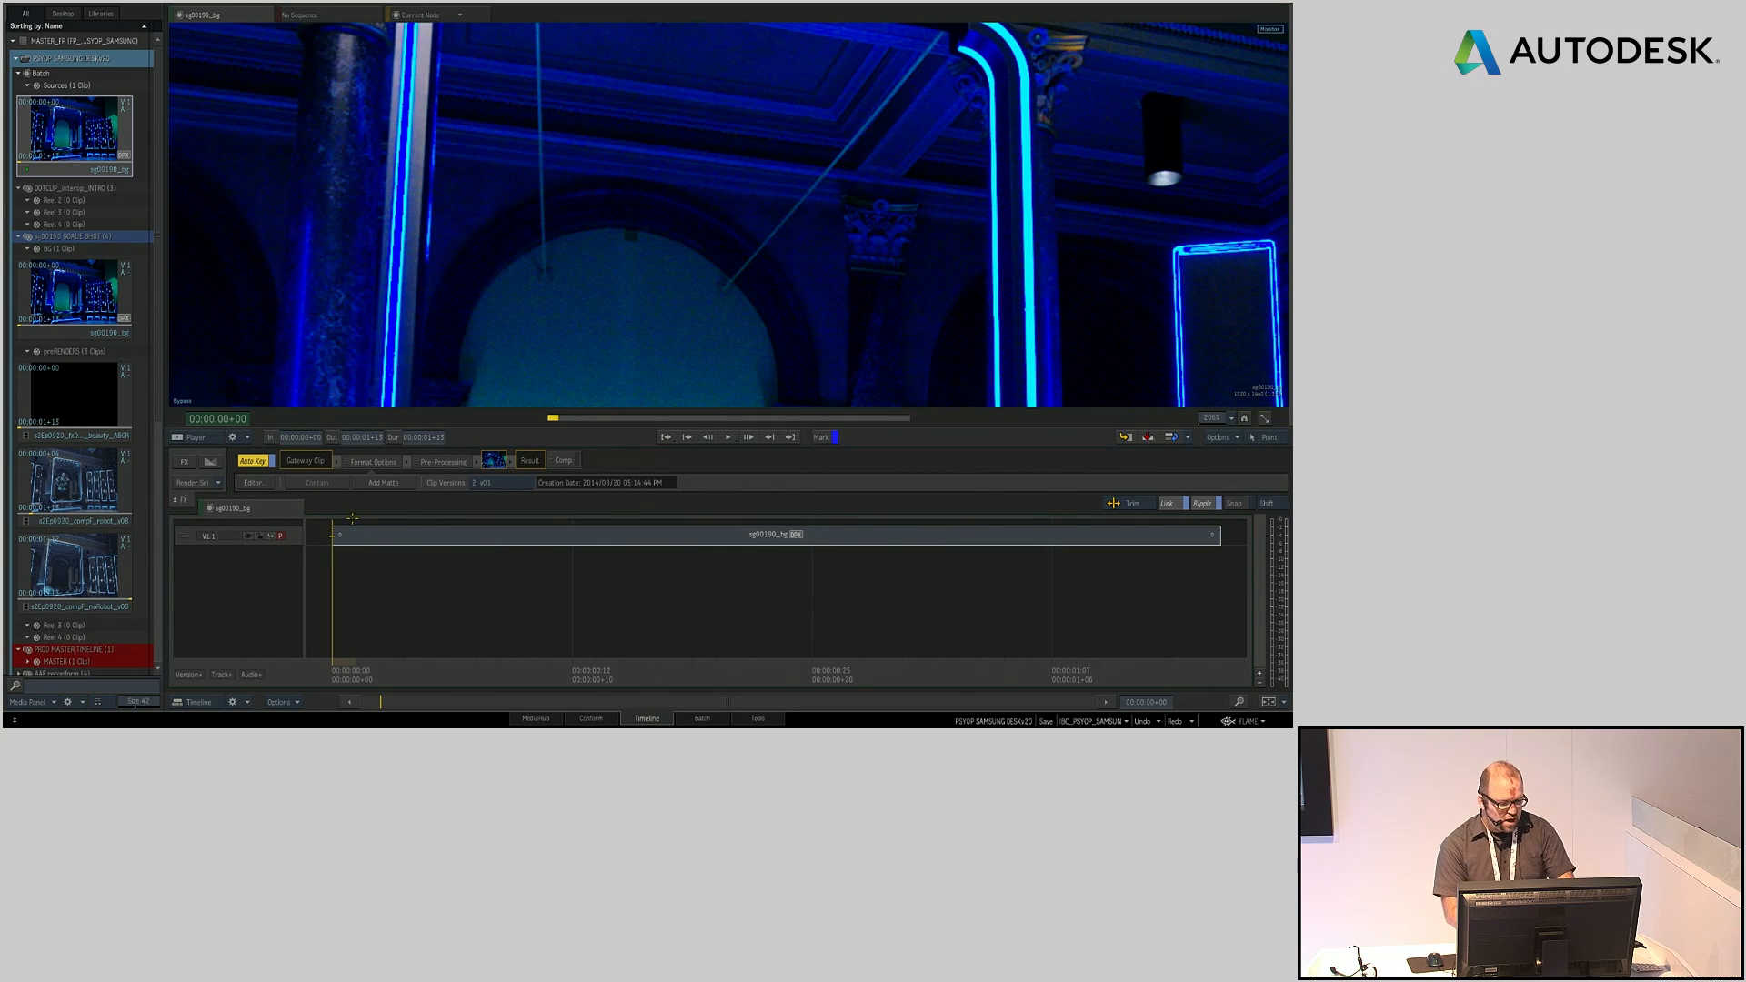
key("alt+1")
scroll(159, 229, "down", 5)
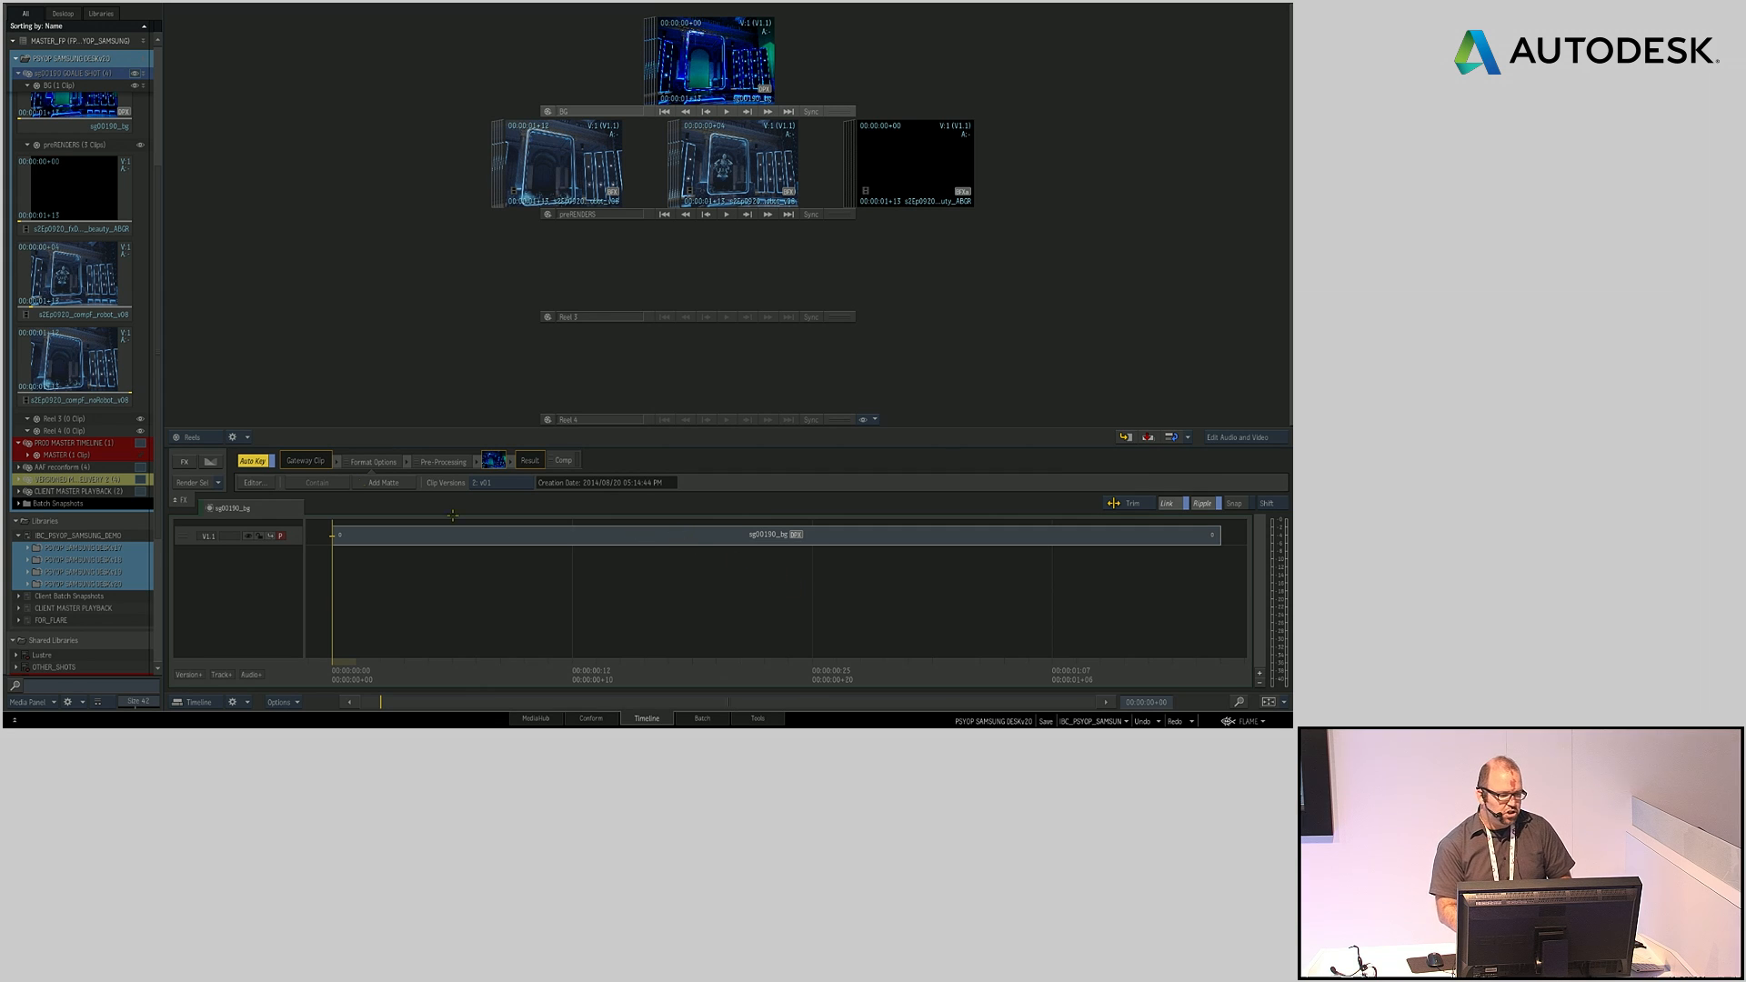
left_click(141, 453)
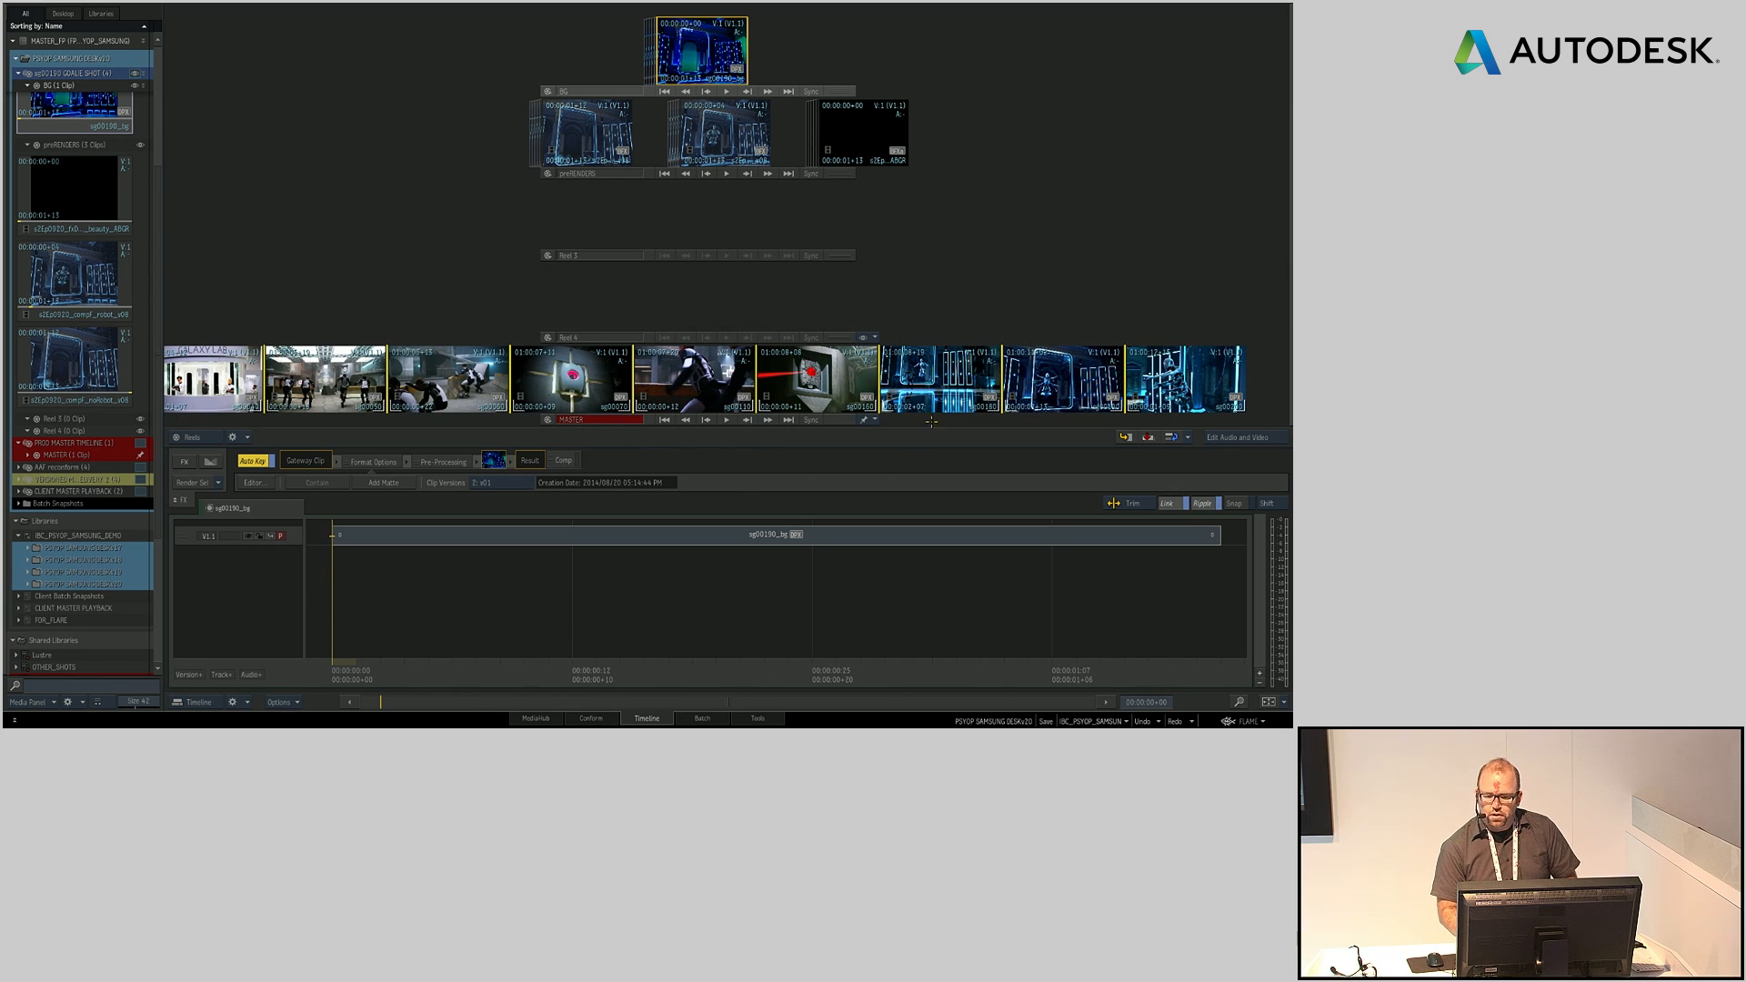
left_click(715, 388)
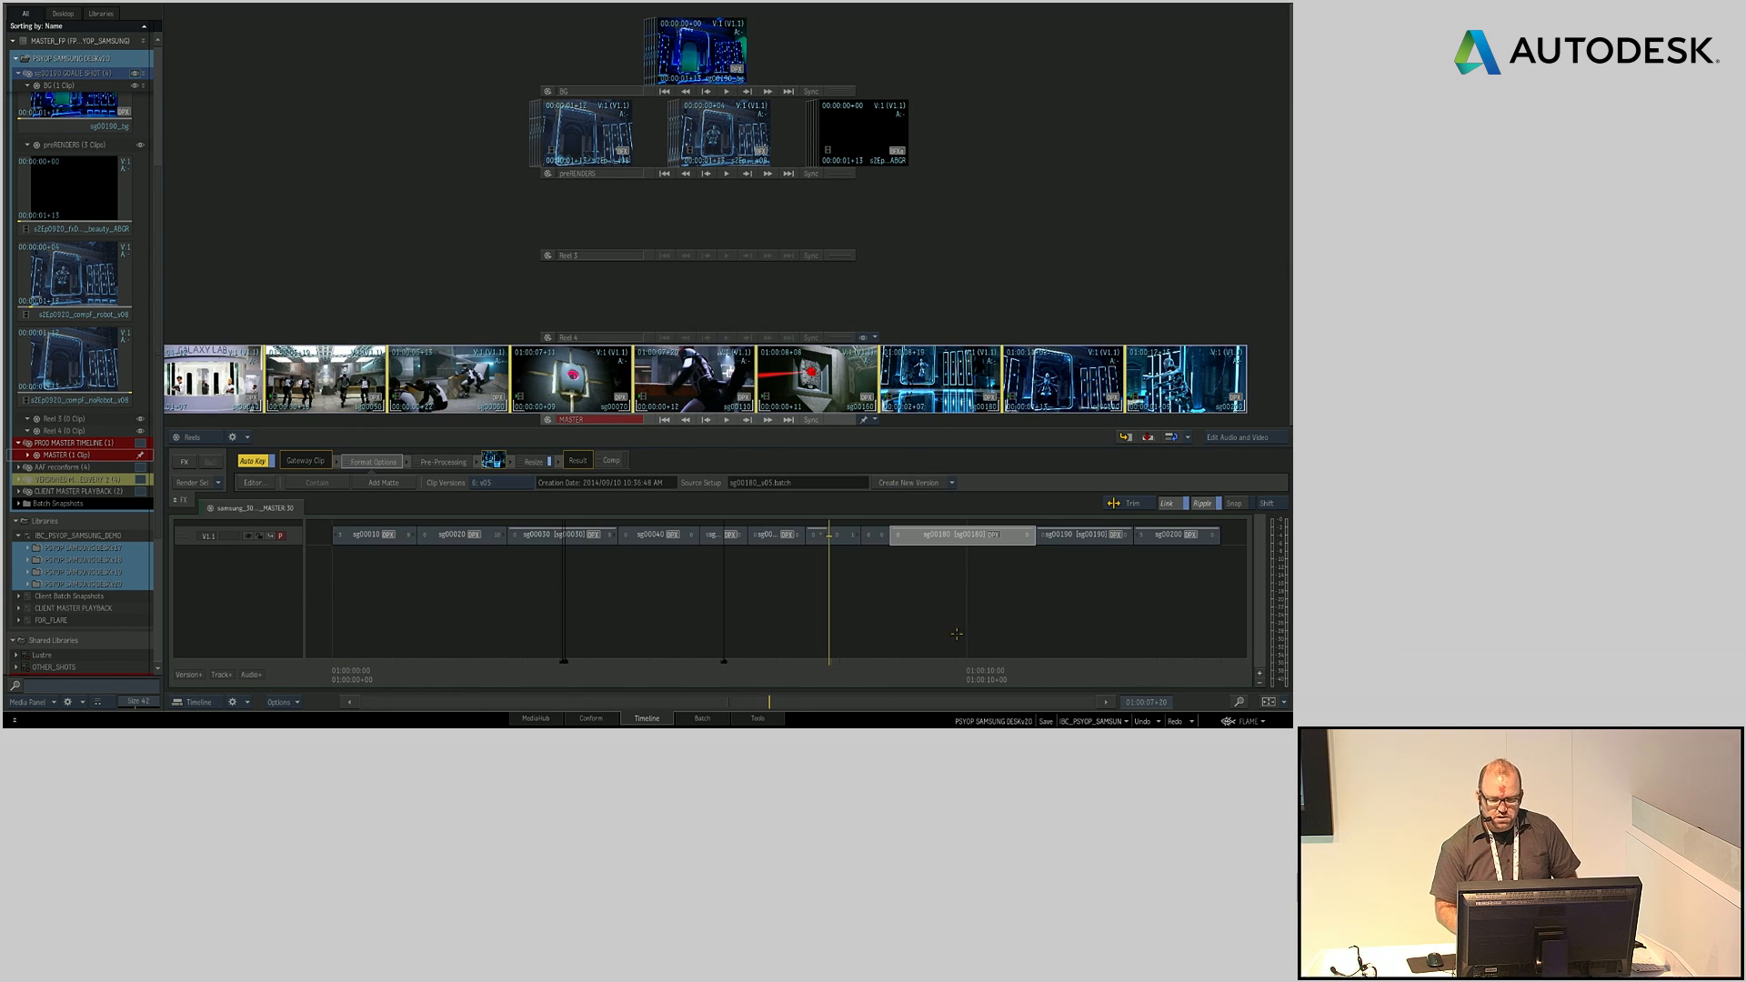
Step: Select the sg00180 segment in the master sequence and append its source setup to Batch
left_click(939, 676)
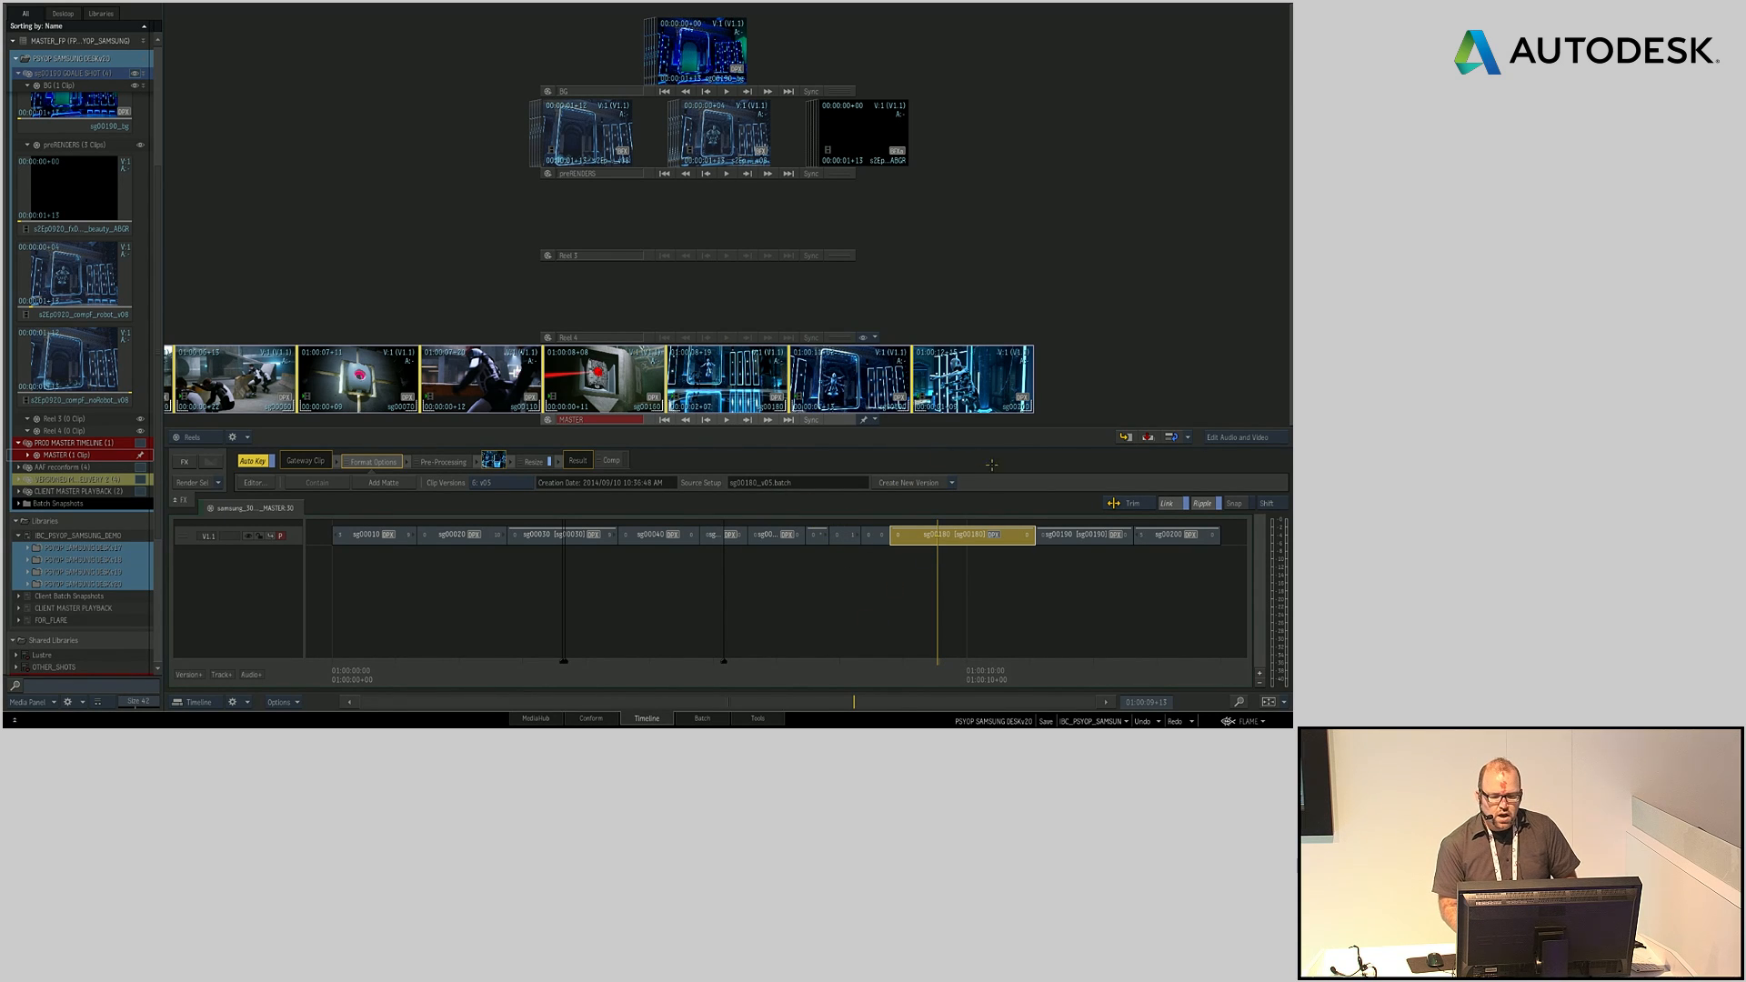
left_click(951, 485)
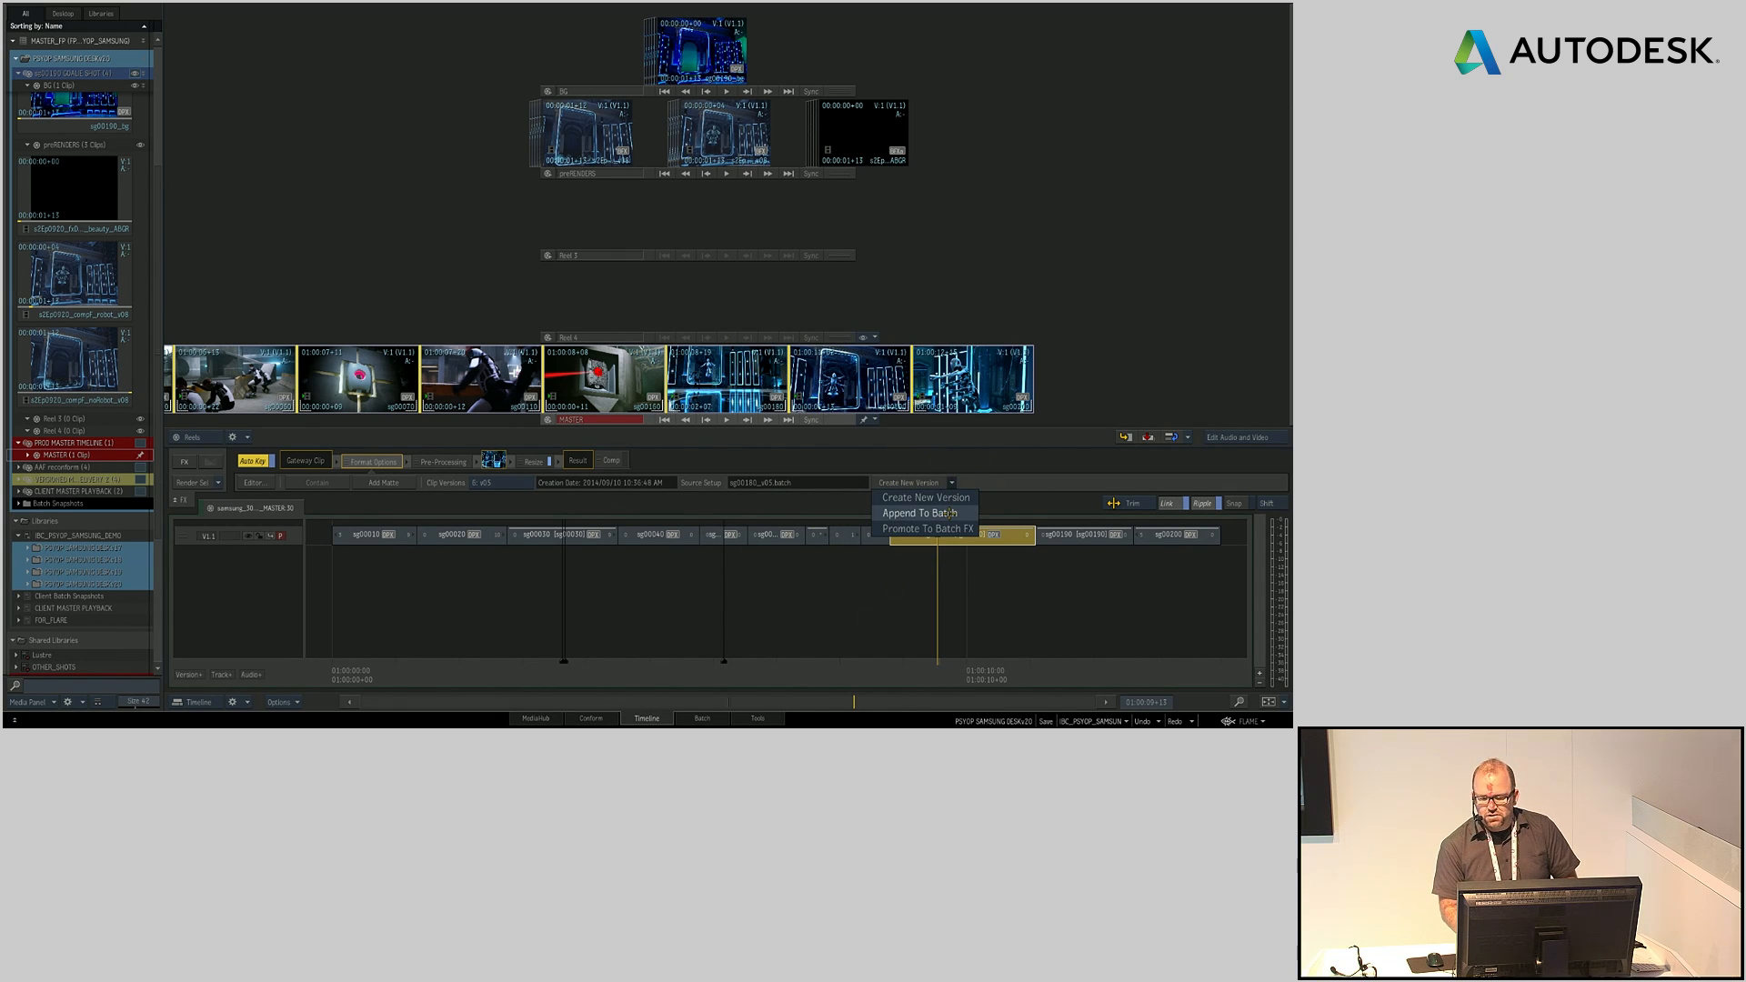
left_click(947, 513)
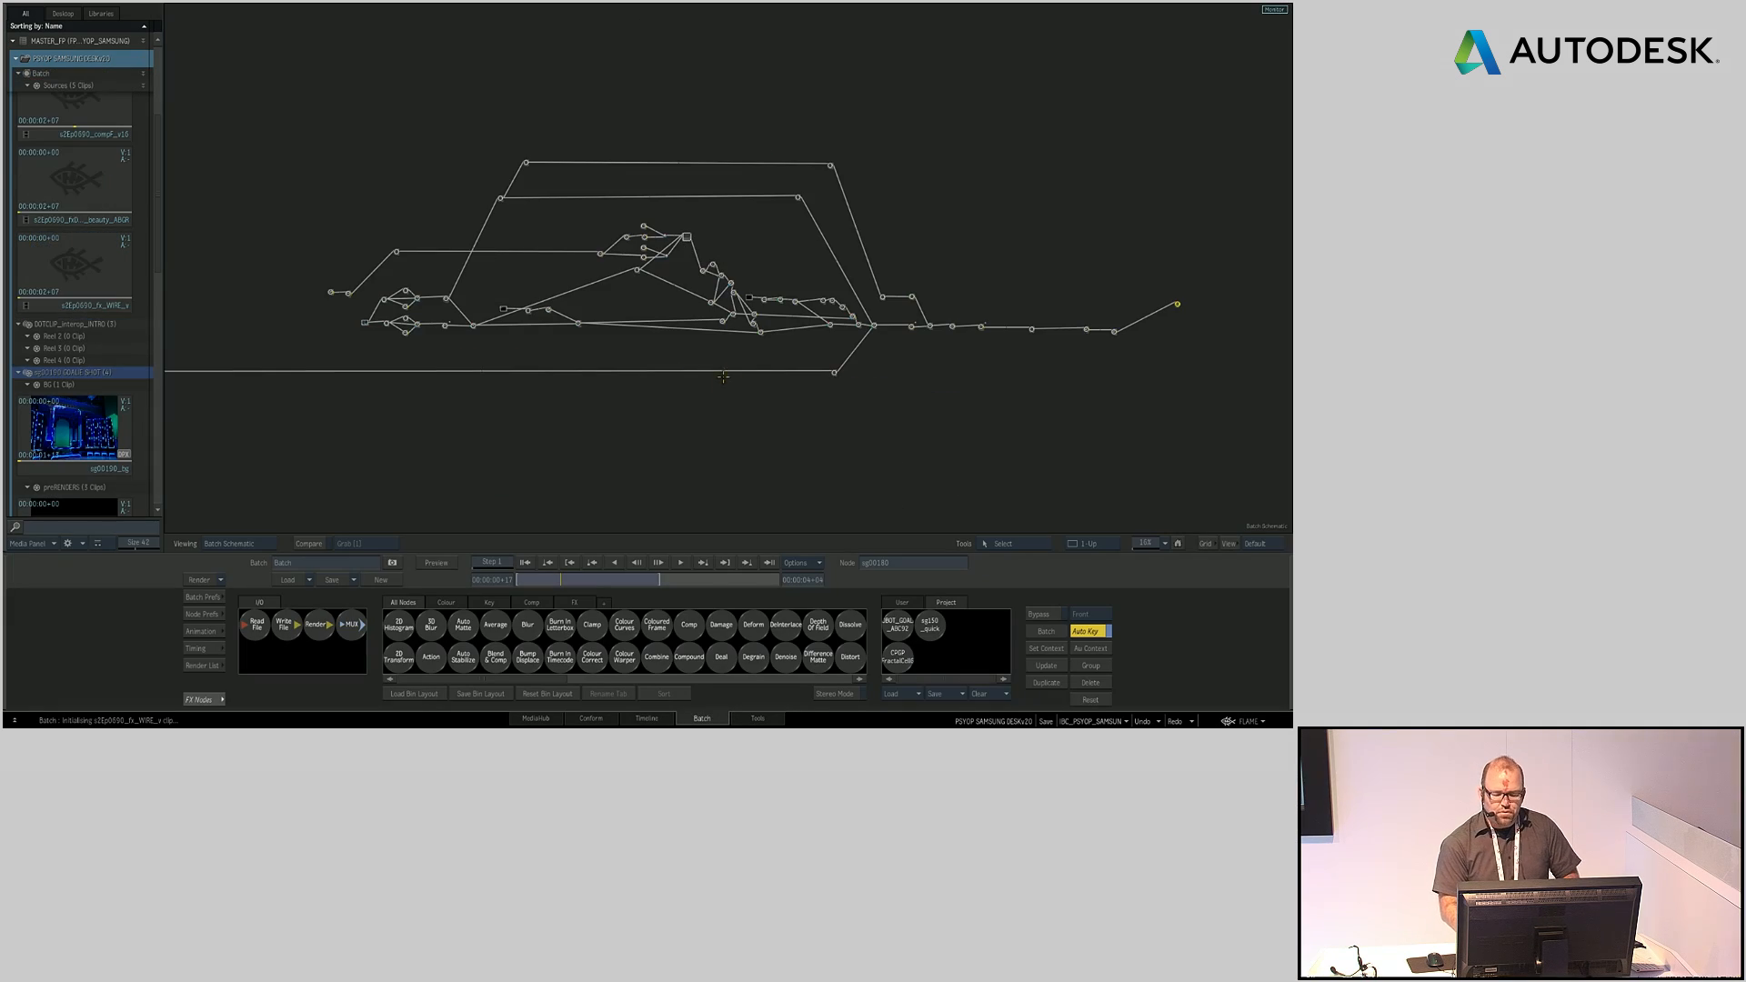
Step: Examine the appended shot's node tree beside the goalie setup and inspect its Write File node's output settings
left_click_drag(539, 428, 880, 405)
left_click_drag(1086, 415, 600, 330)
left_click_drag(1070, 373, 1005, 410)
left_click(1138, 232)
left_click_drag(1139, 232, 825, 317)
left_click_drag(744, 413, 985, 339)
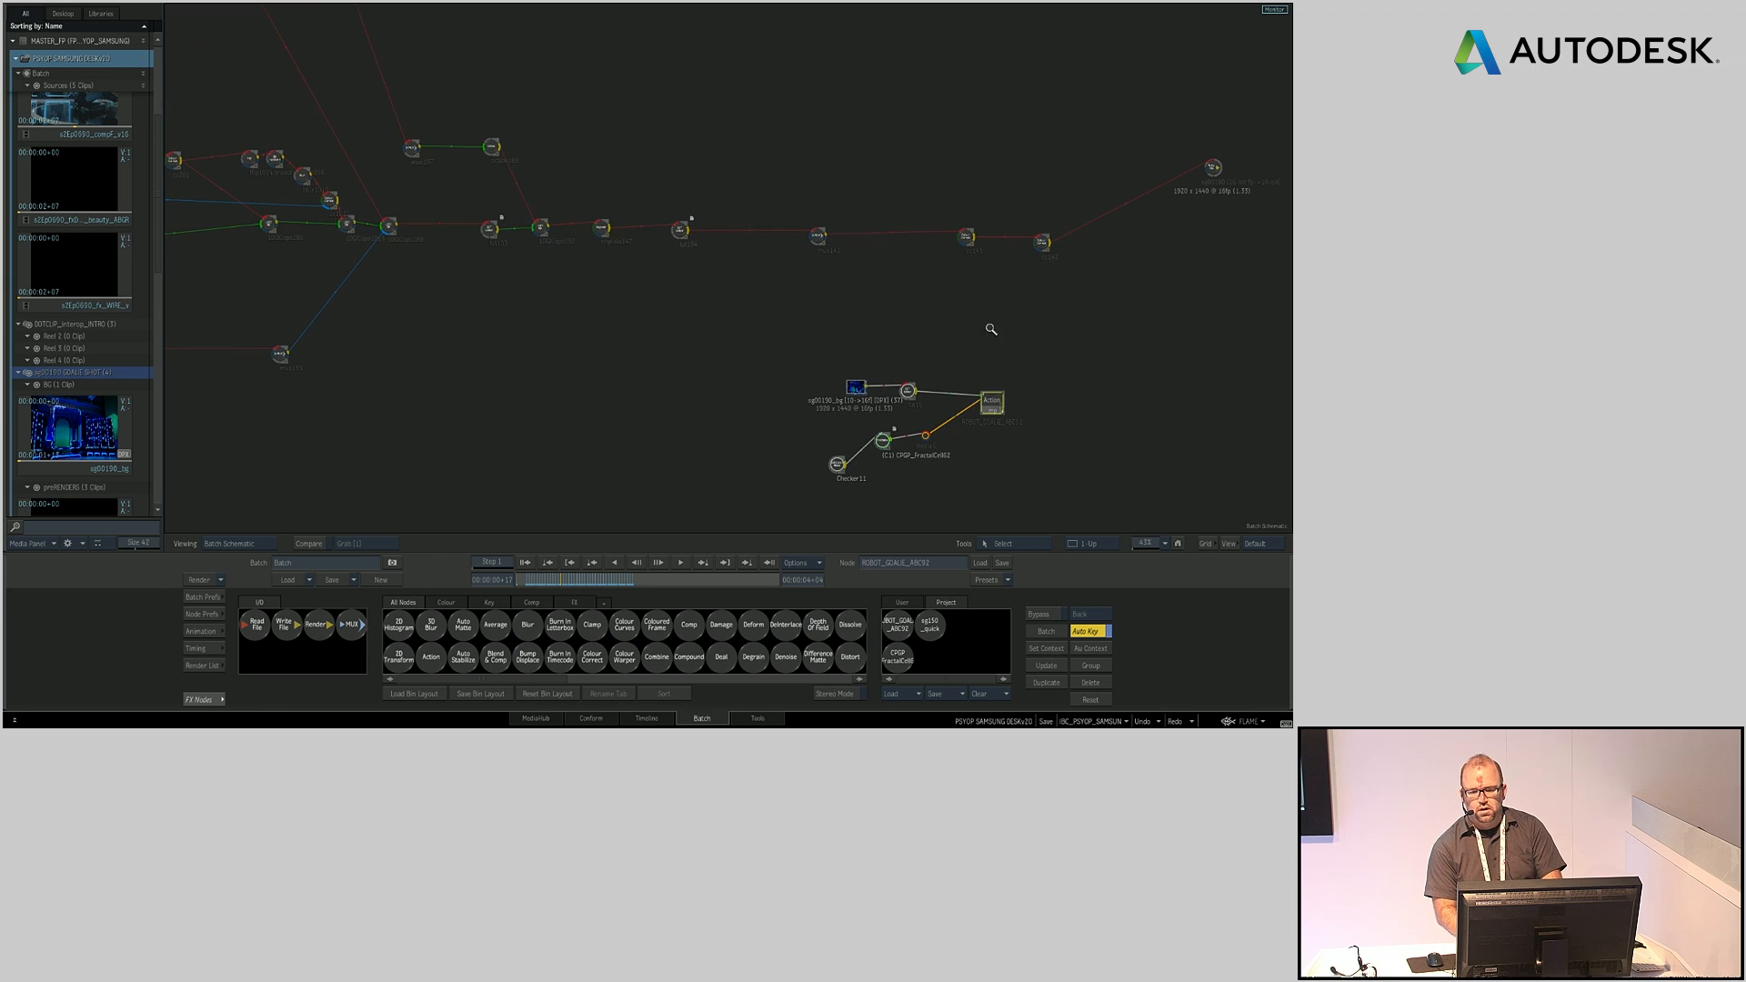
left_click_drag(458, 173, 492, 218)
left_click_drag(1080, 191, 501, 116)
left_click(1014, 178)
left_click_drag(967, 271, 622, 481)
double_click(970, 162)
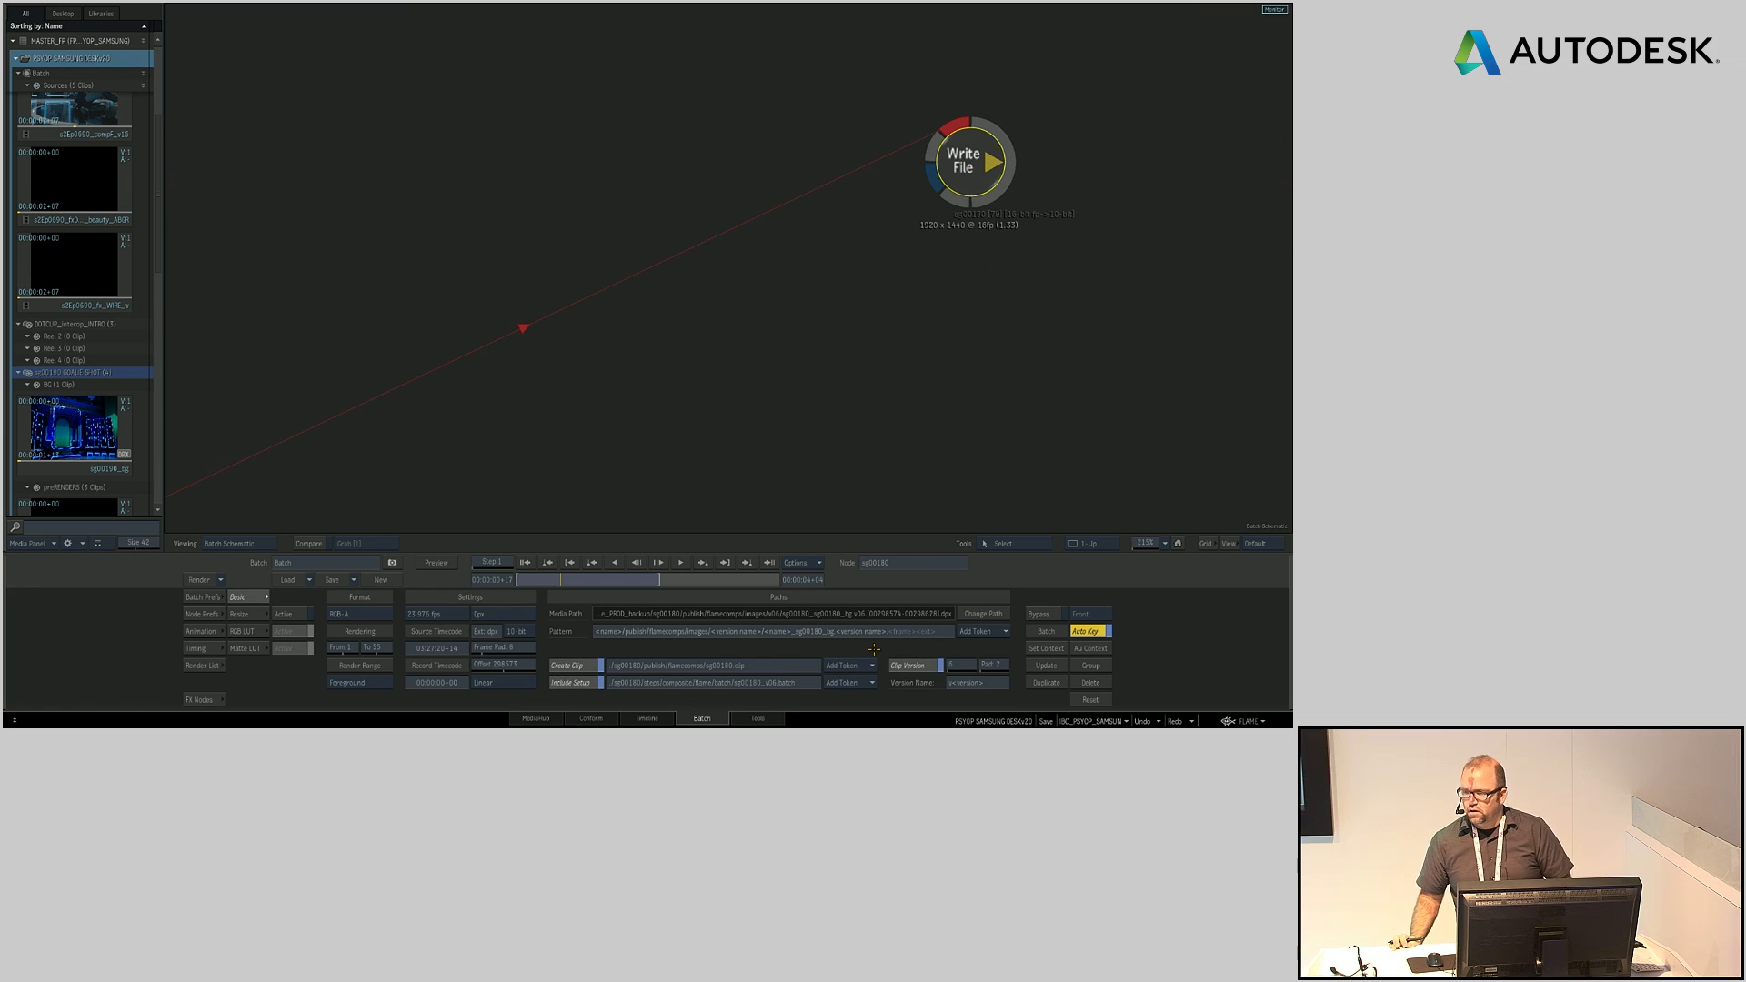
Step: Preview the ALEMBIC_REFLECTION Action's result at several frames and inspect the robot and its reflected geometry up close
left_click_drag(882, 382, 1040, 169)
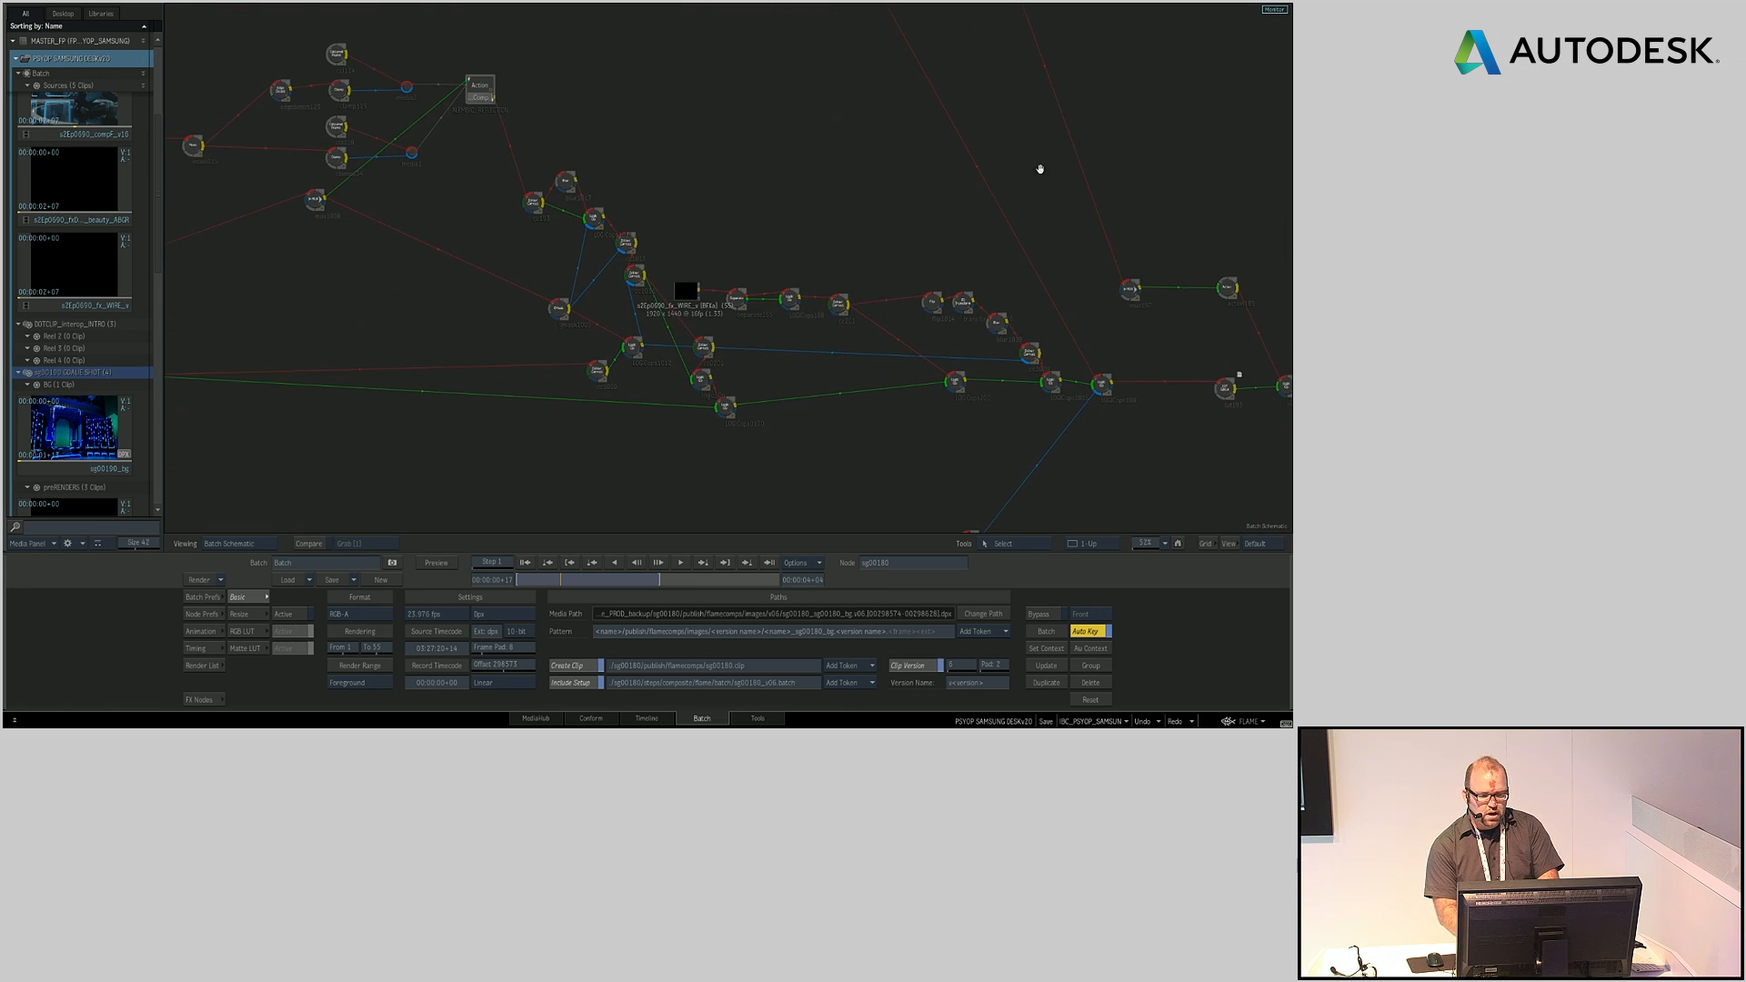
left_click(466, 82)
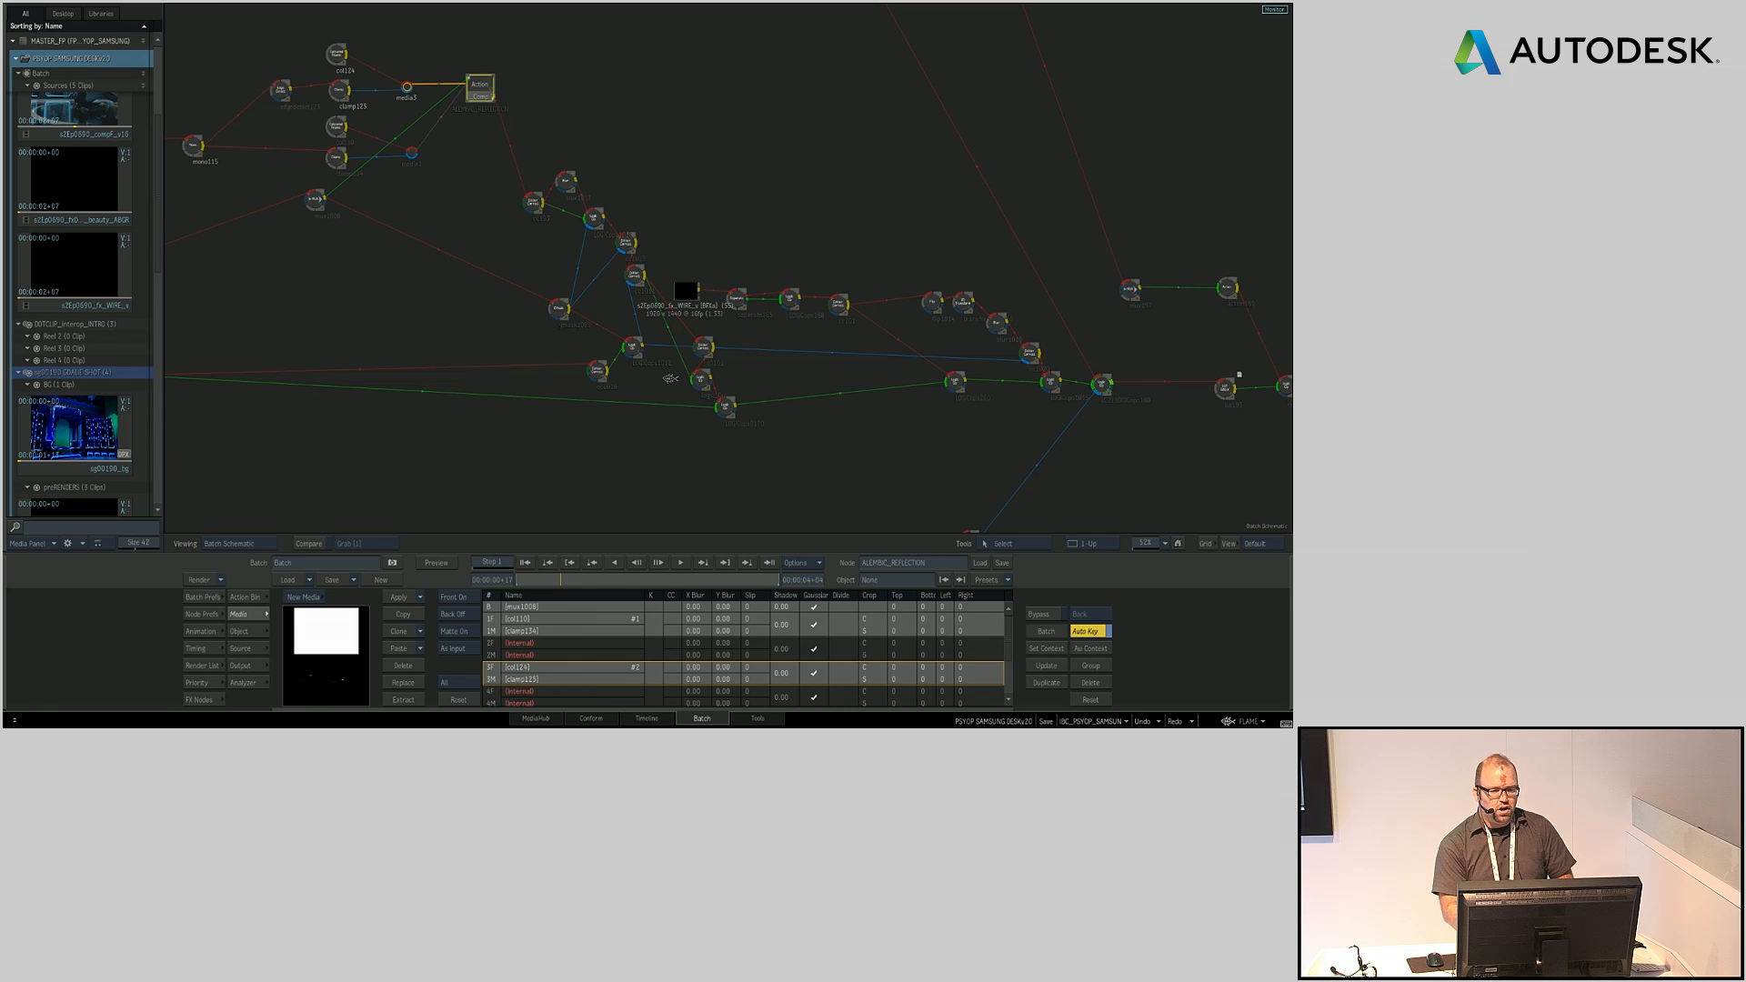
key("F4")
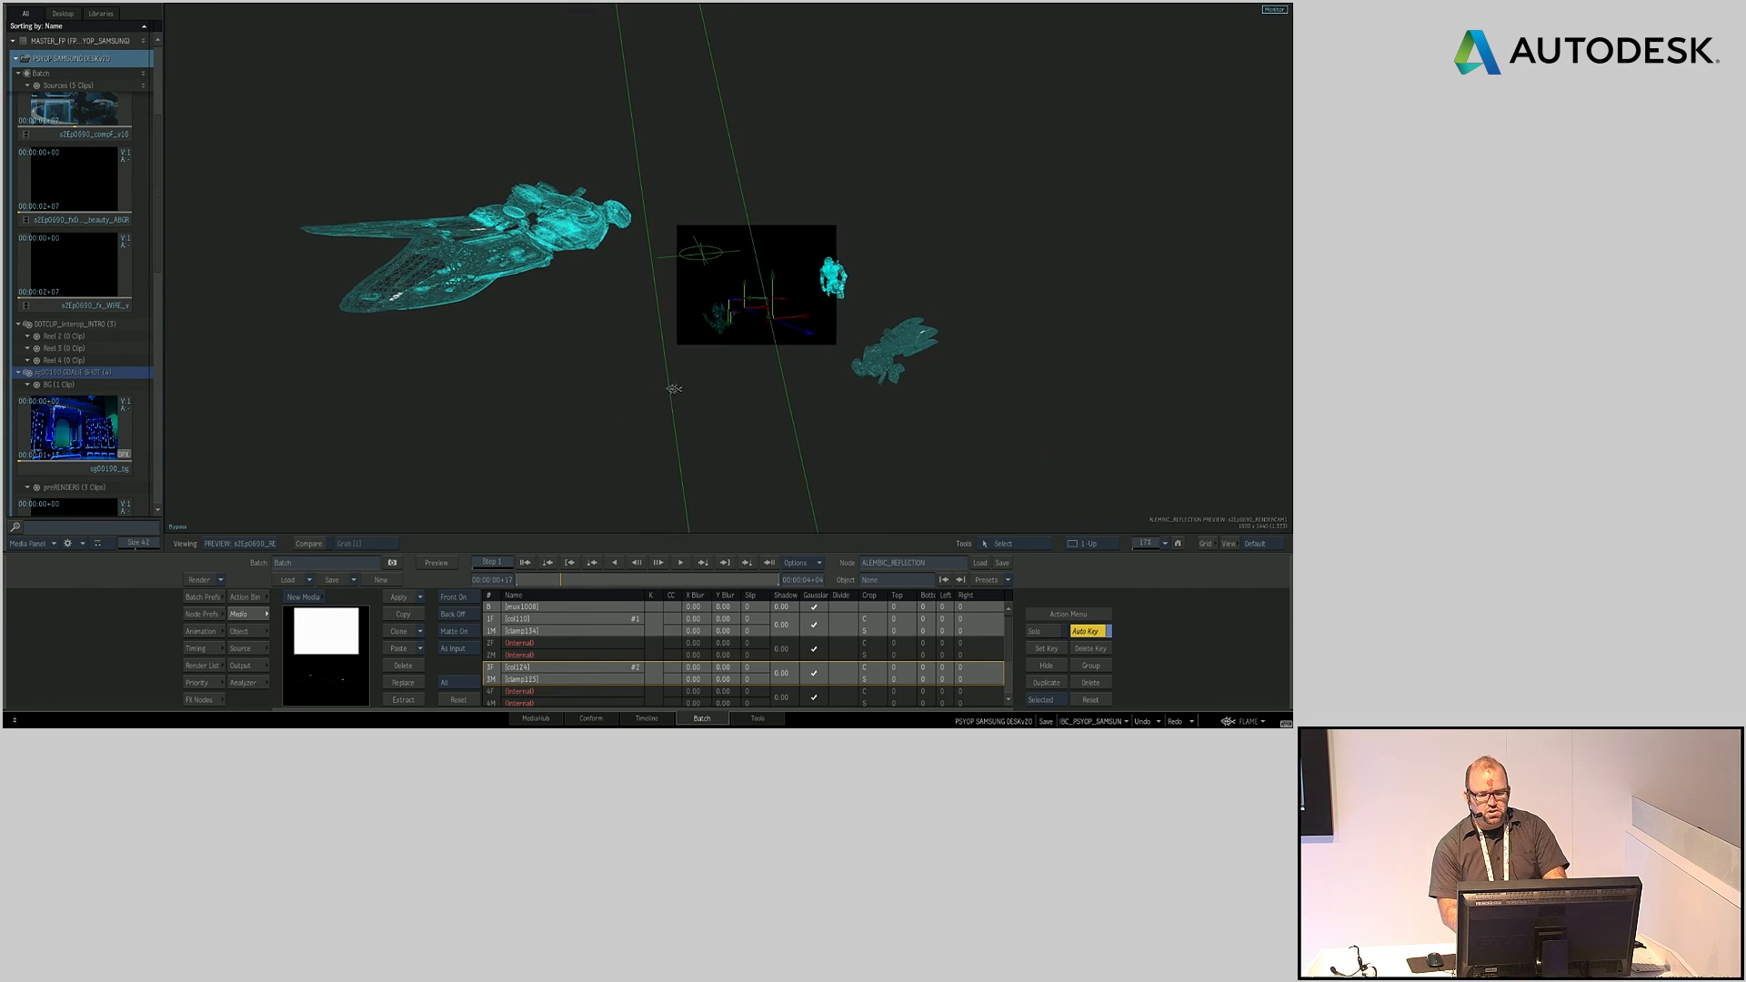
left_click_drag(661, 392, 667, 580)
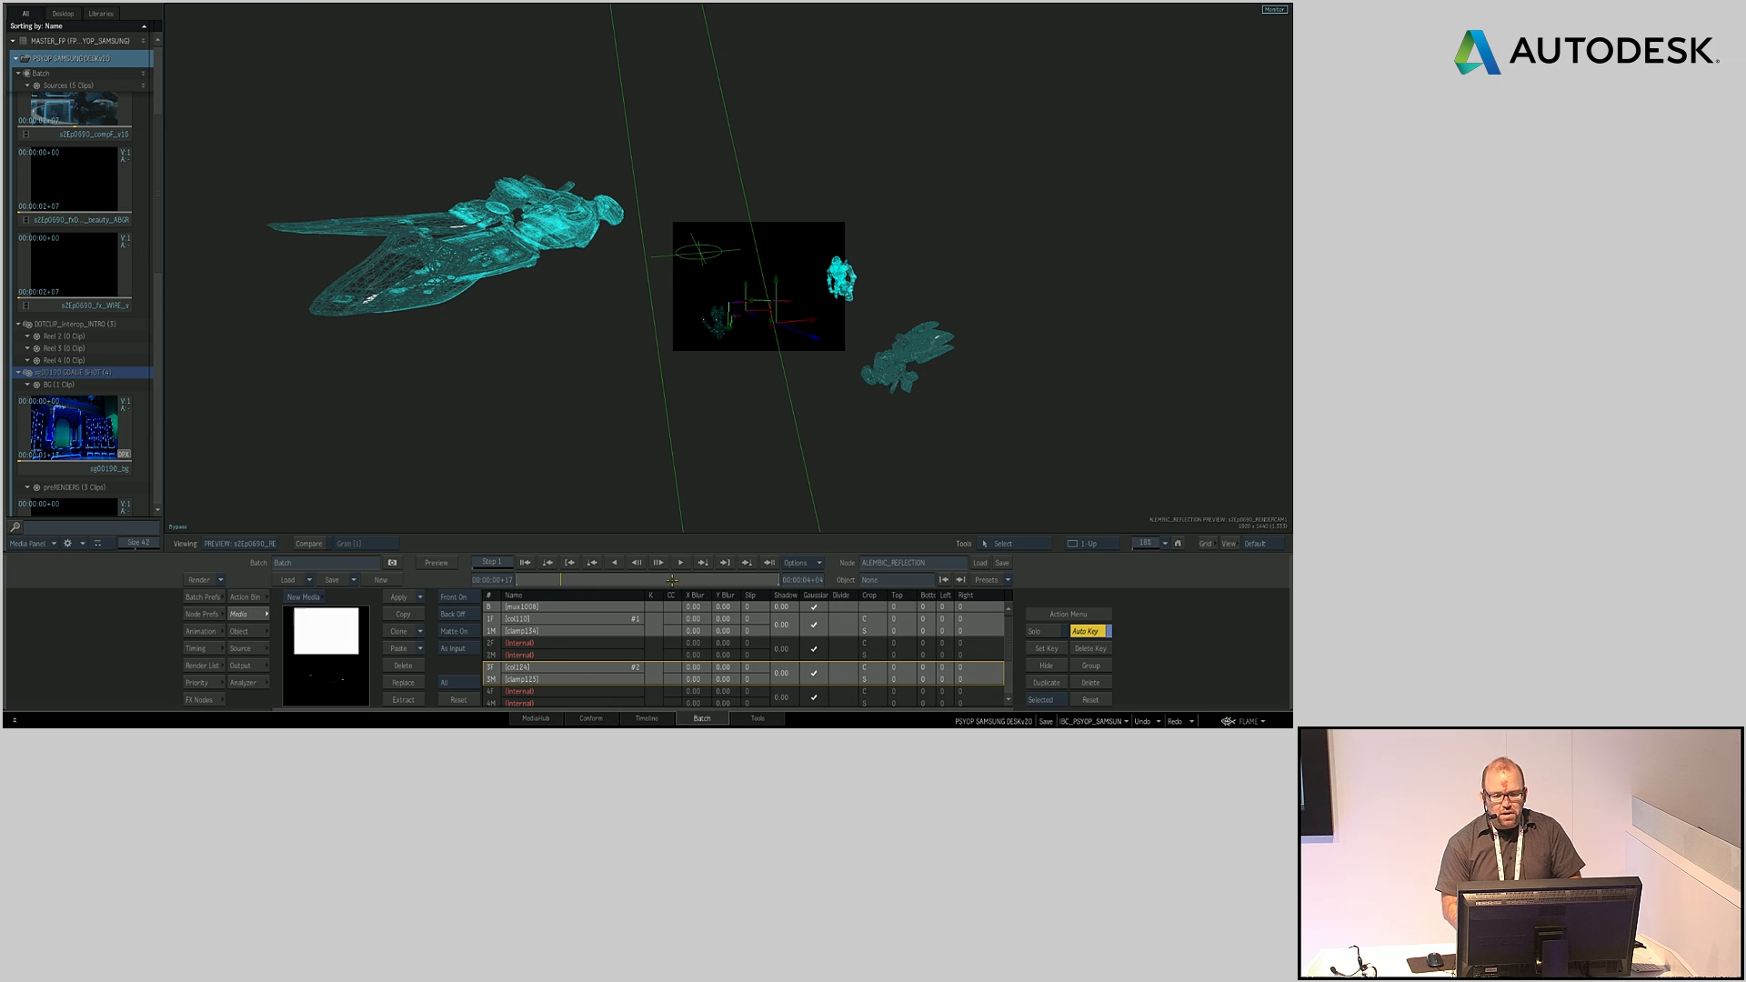
left_click_drag(676, 580, 679, 582)
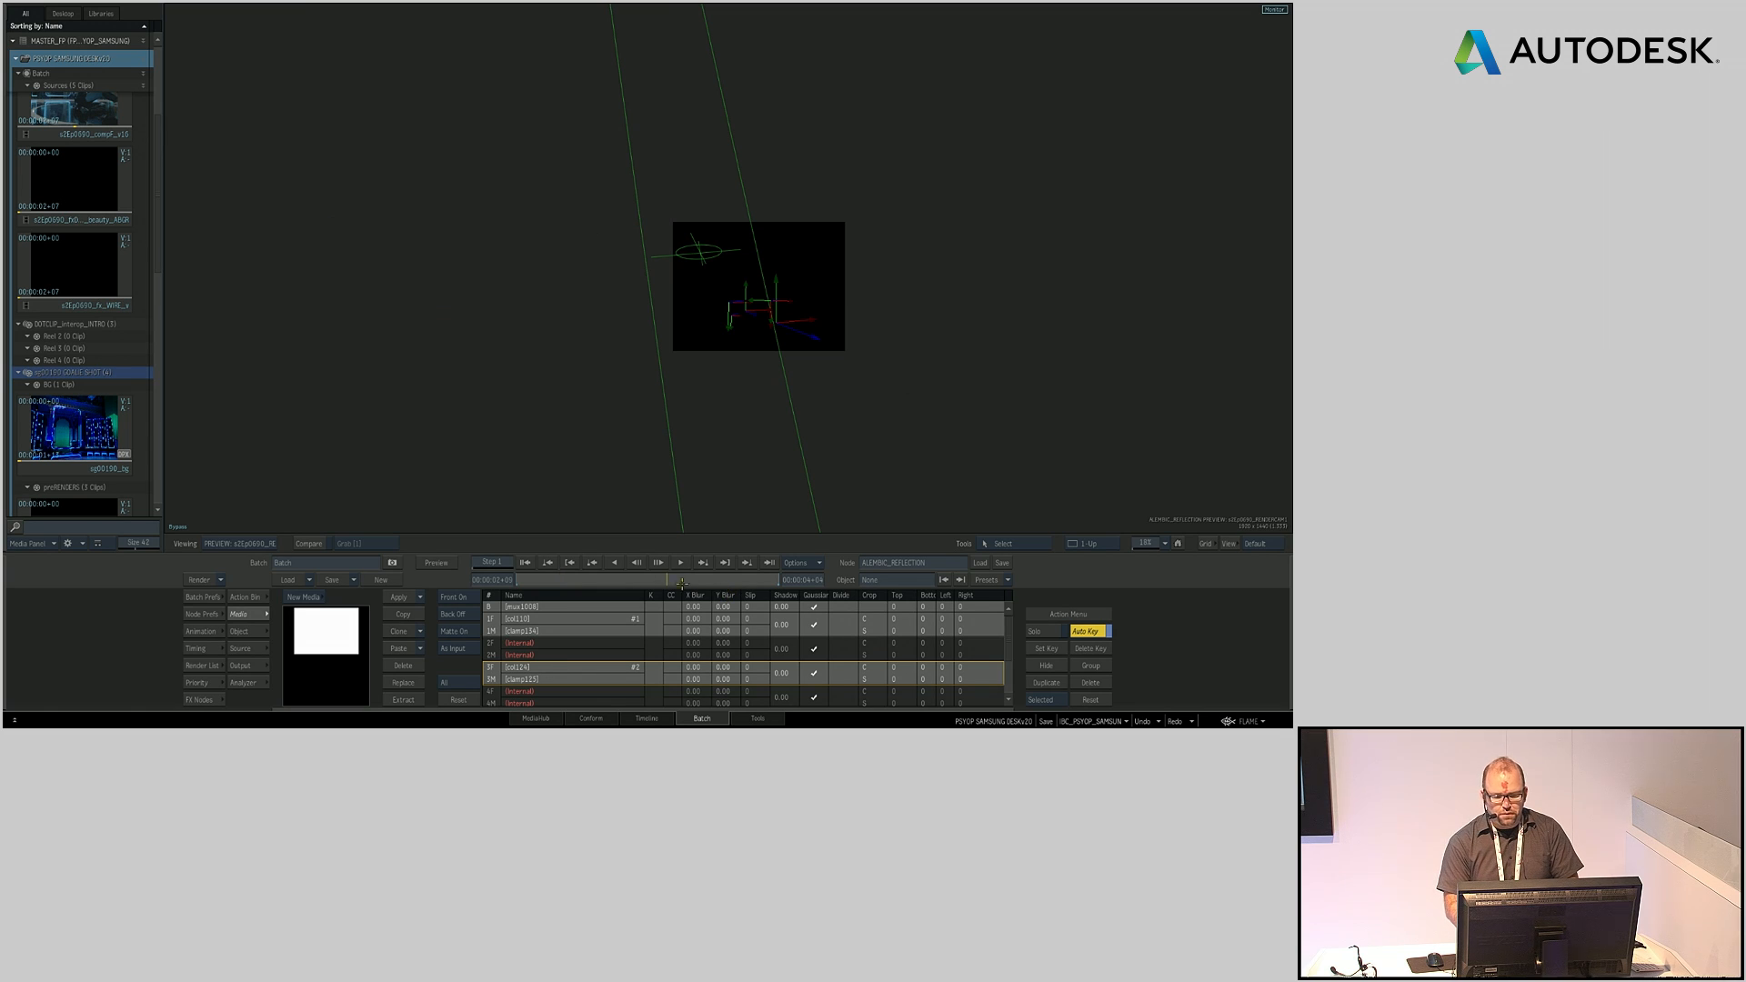
left_click(605, 582)
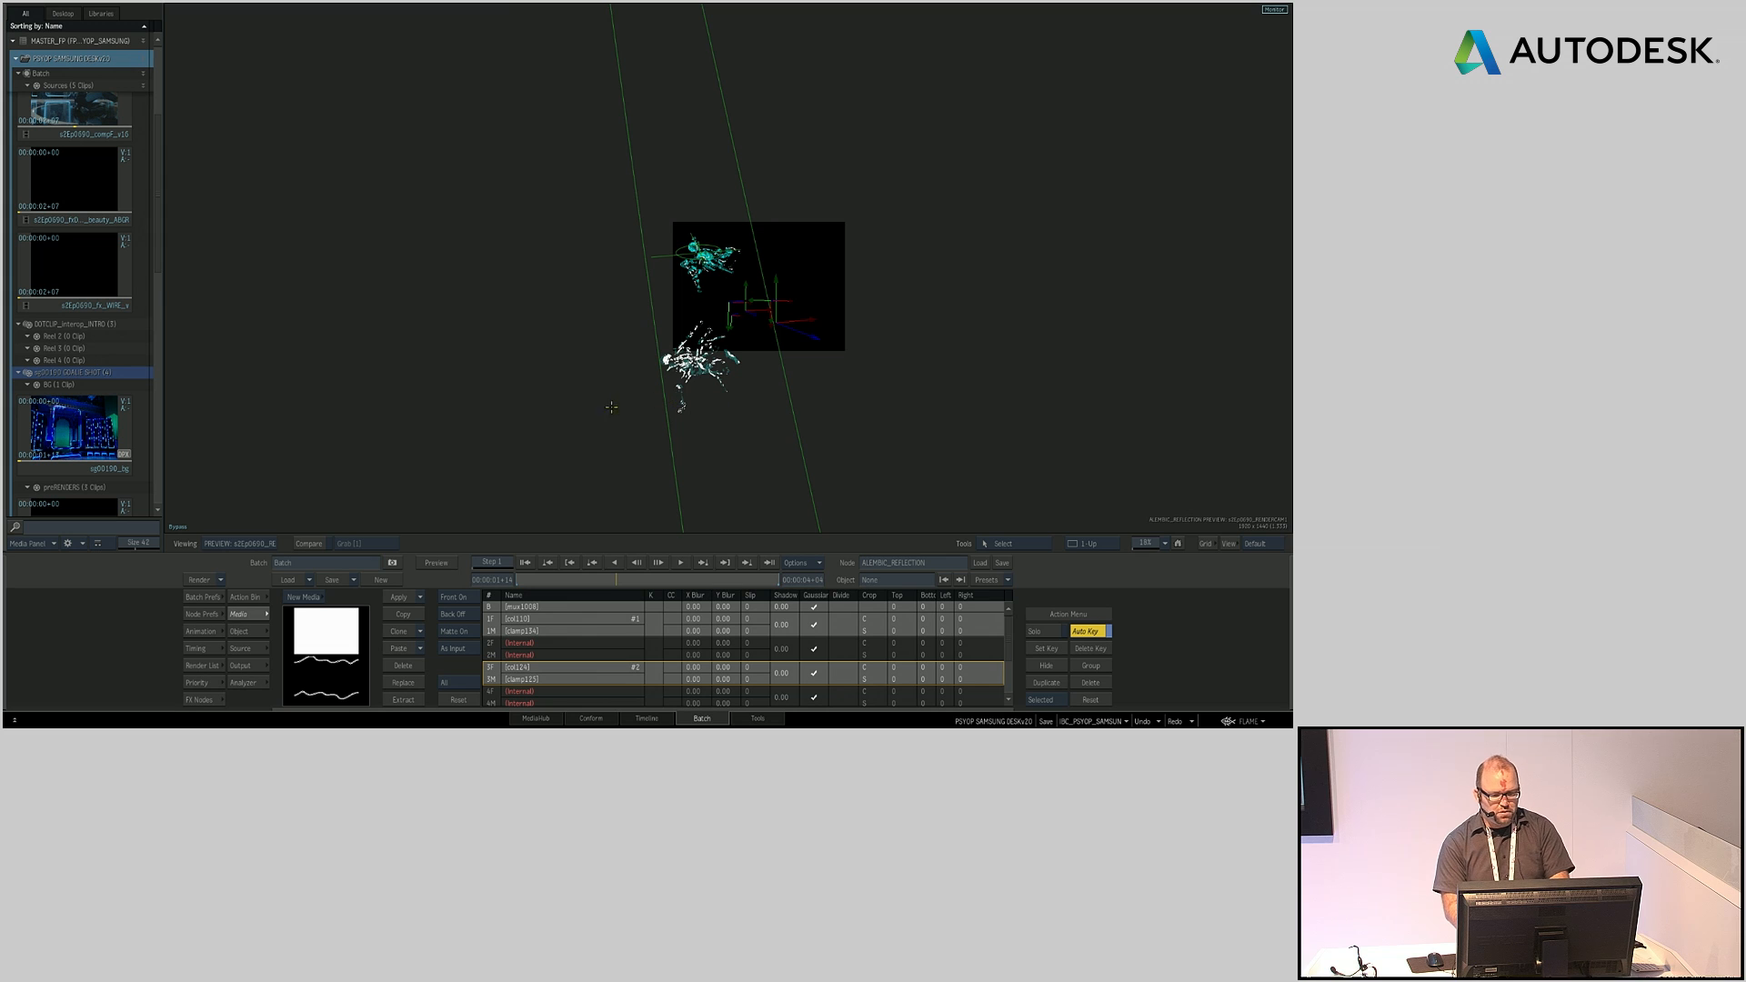
scroll(818, 416, "up", 4)
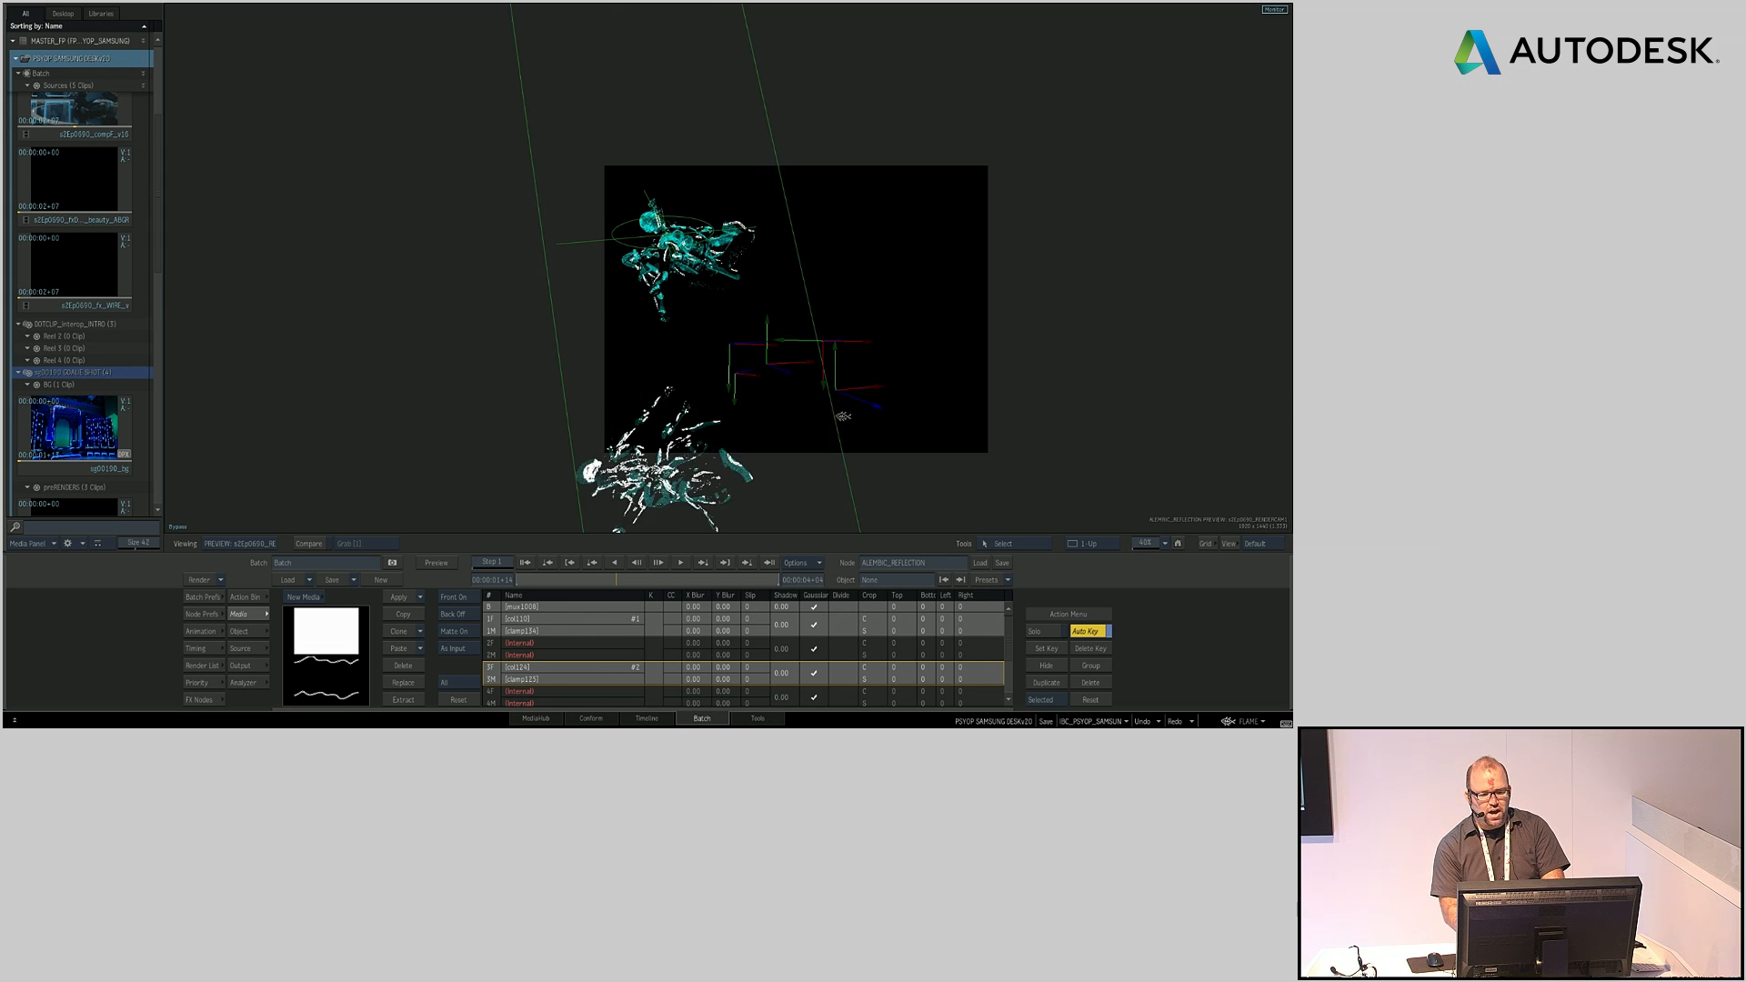
scroll(843, 415, "up", 4)
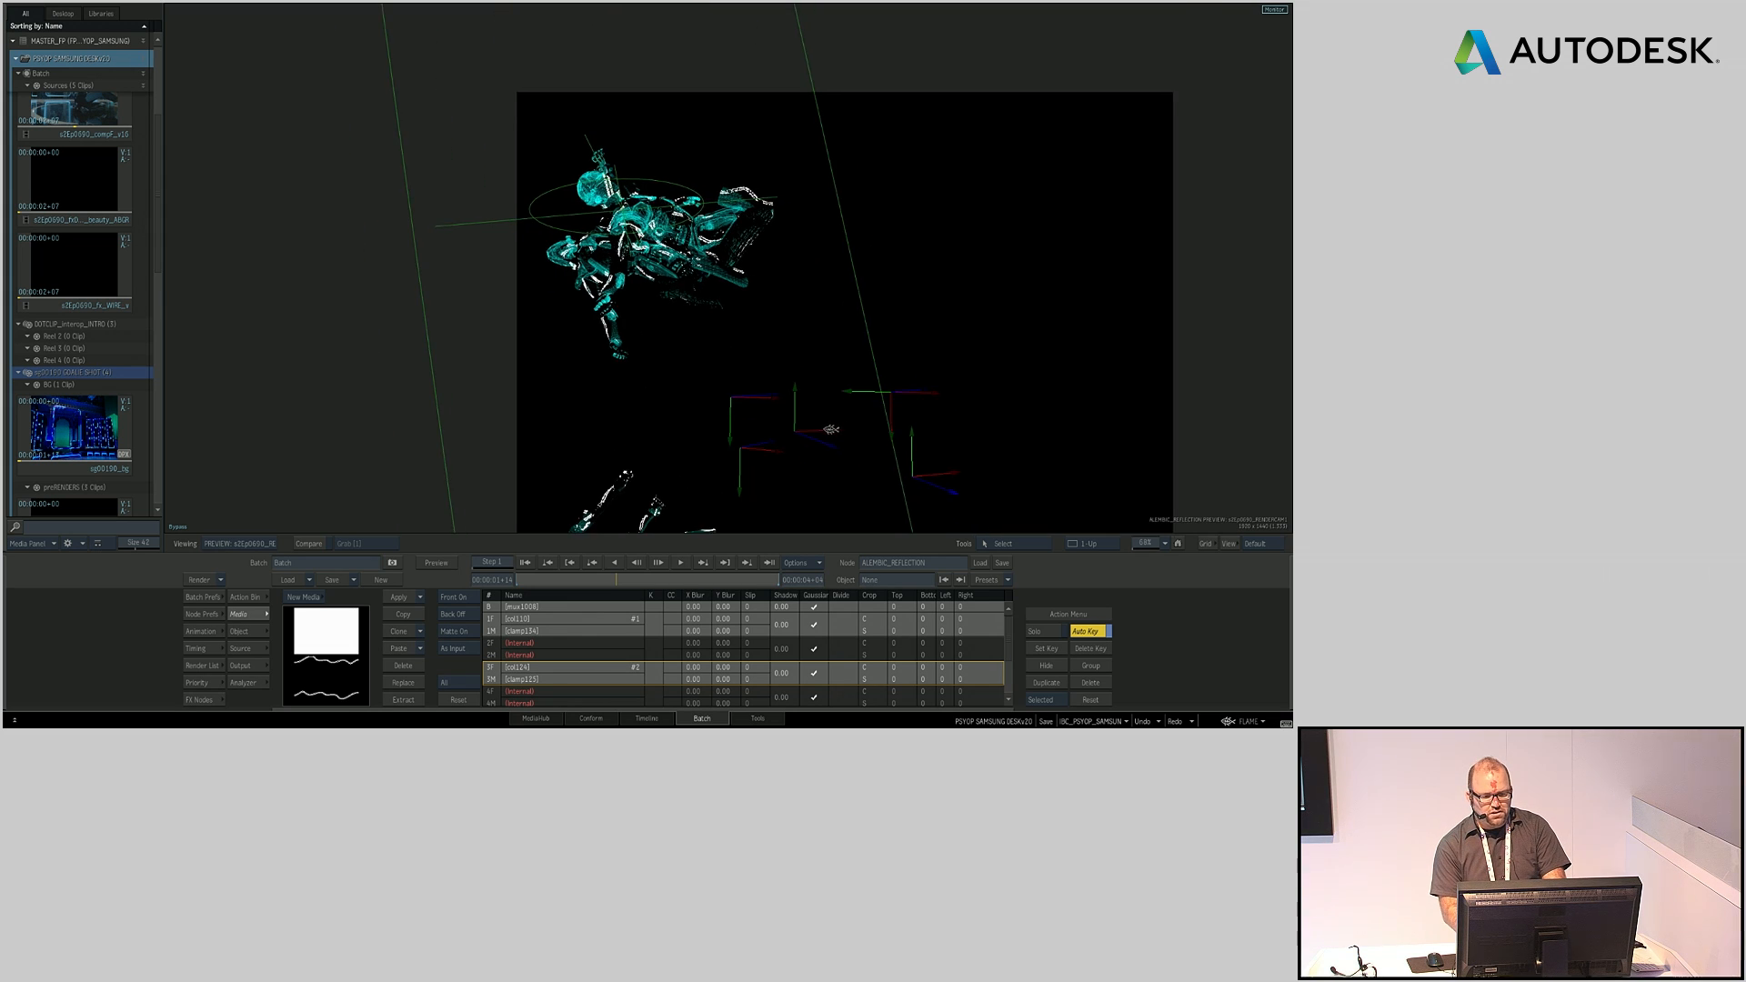
scroll(831, 428, "down", 4)
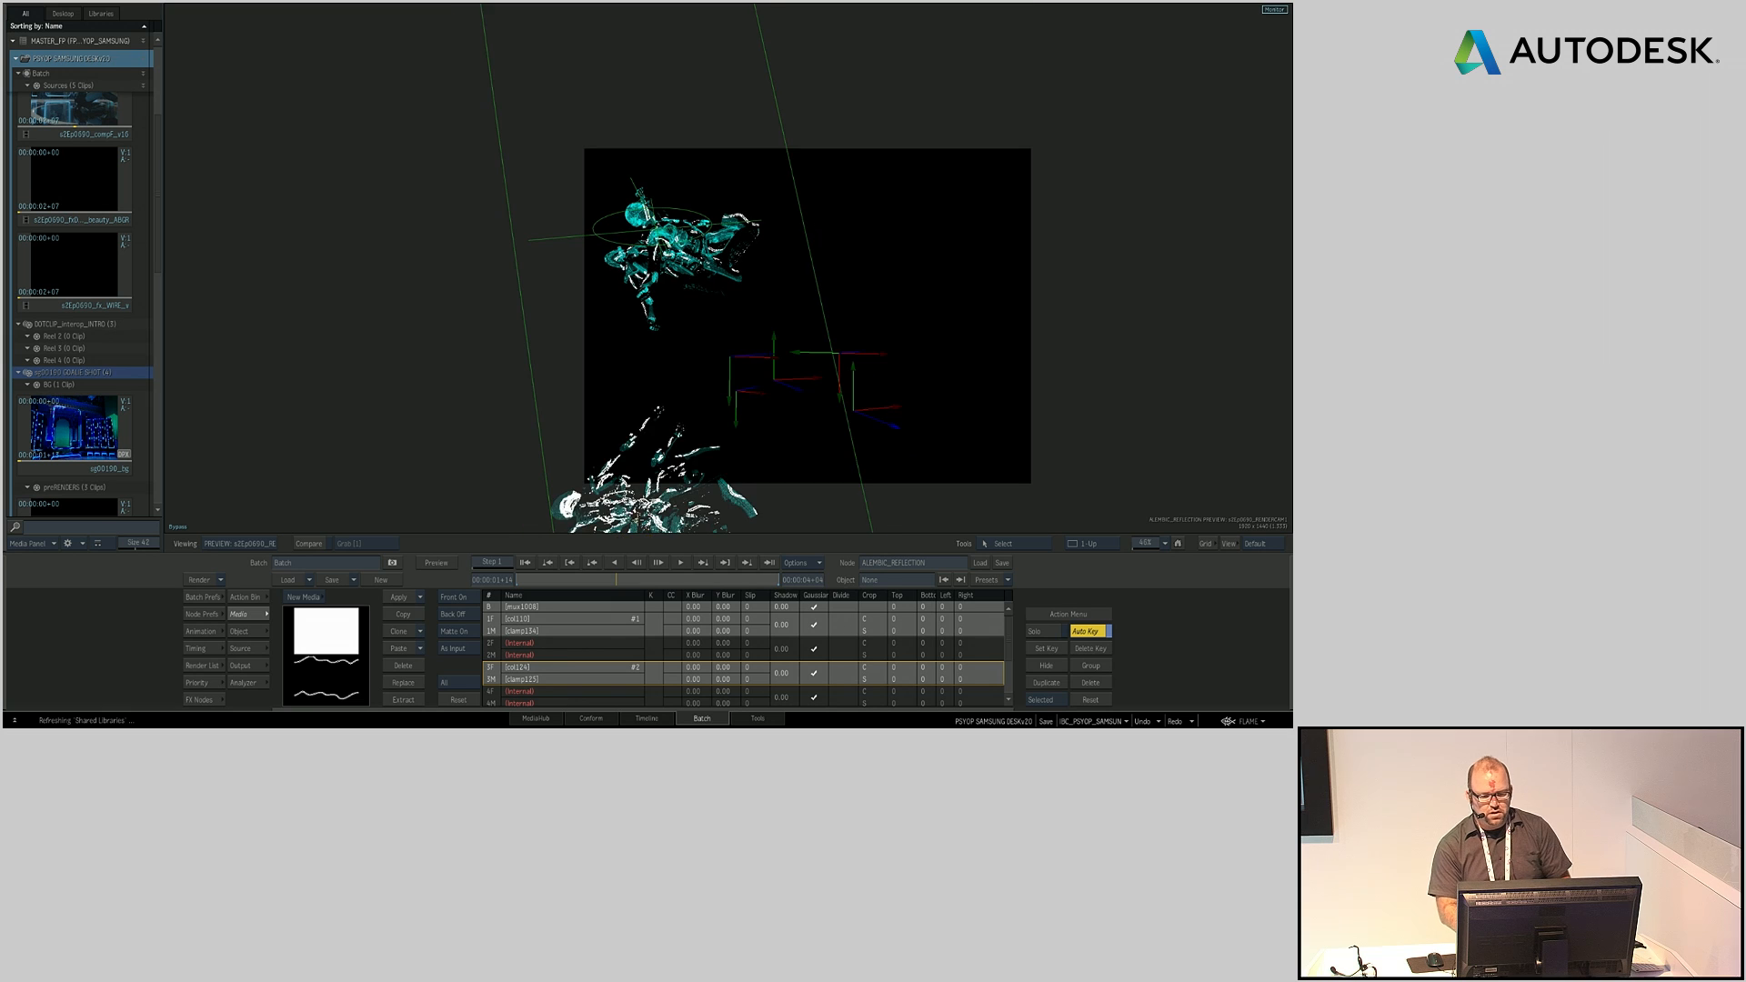
Step: Open the ALEMBIC_REFLECTION Action, view the final comp as Context 2 and set the viewer's RGB Mode to Linear
mouse_move(6, 592)
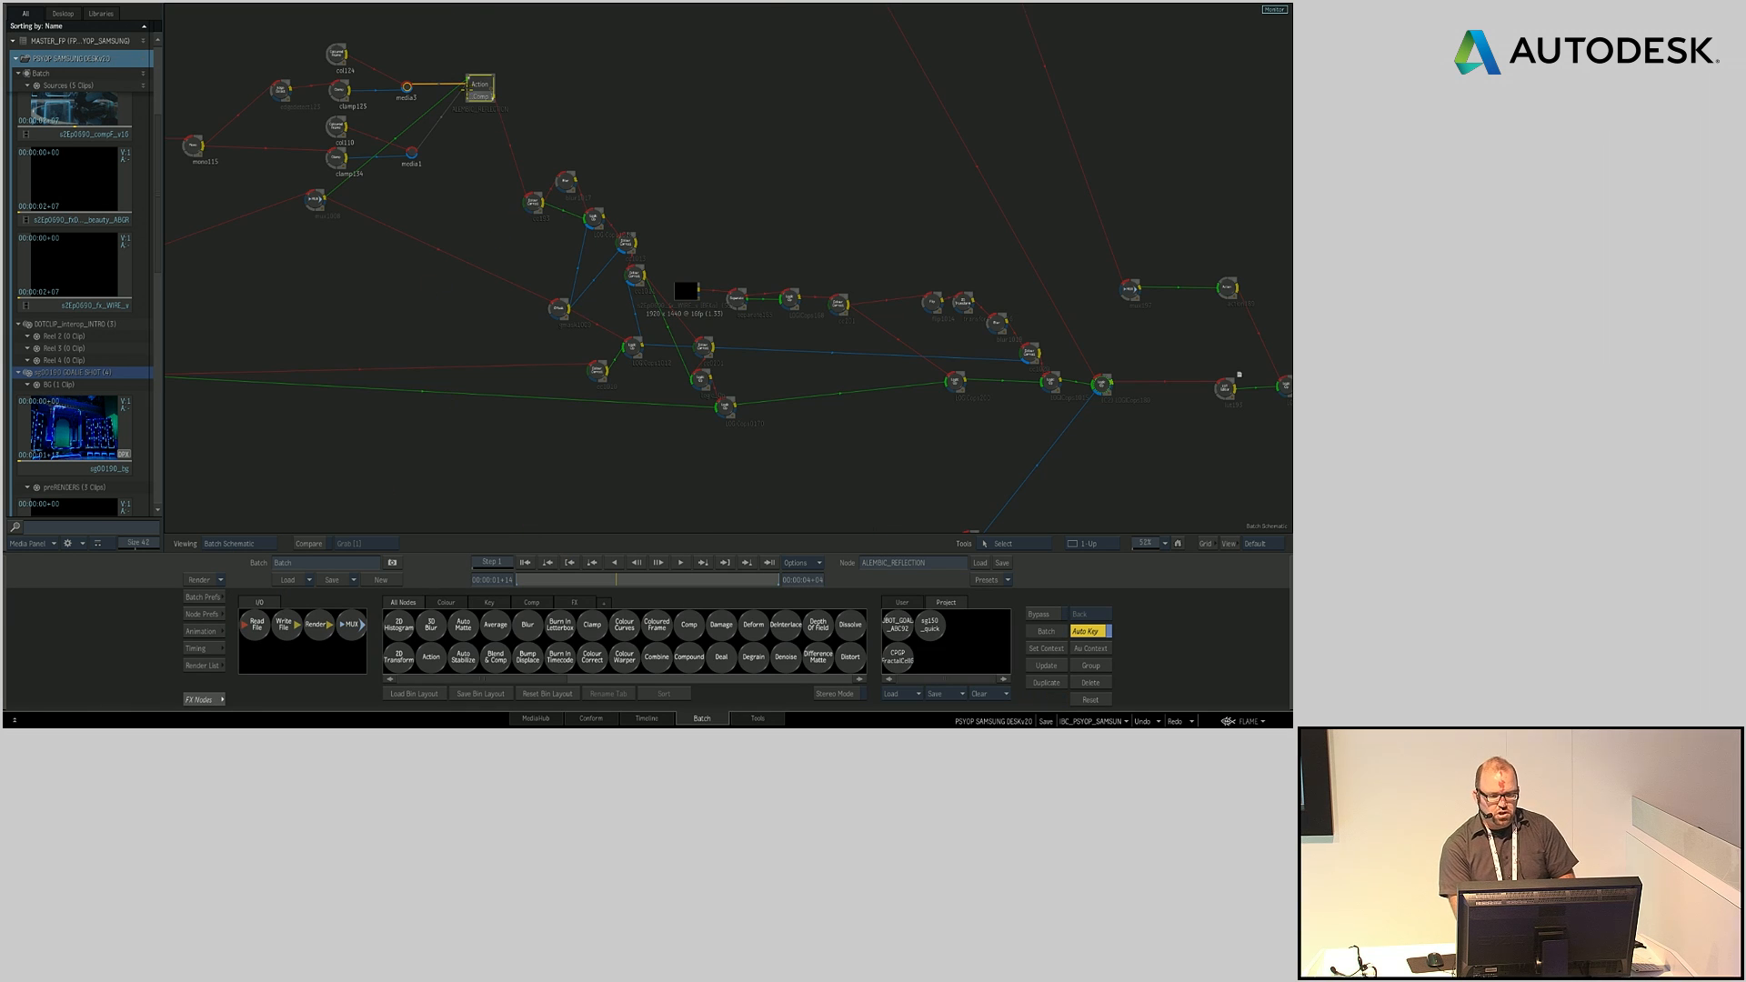
double_click(470, 90)
left_click(712, 224)
key("F4")
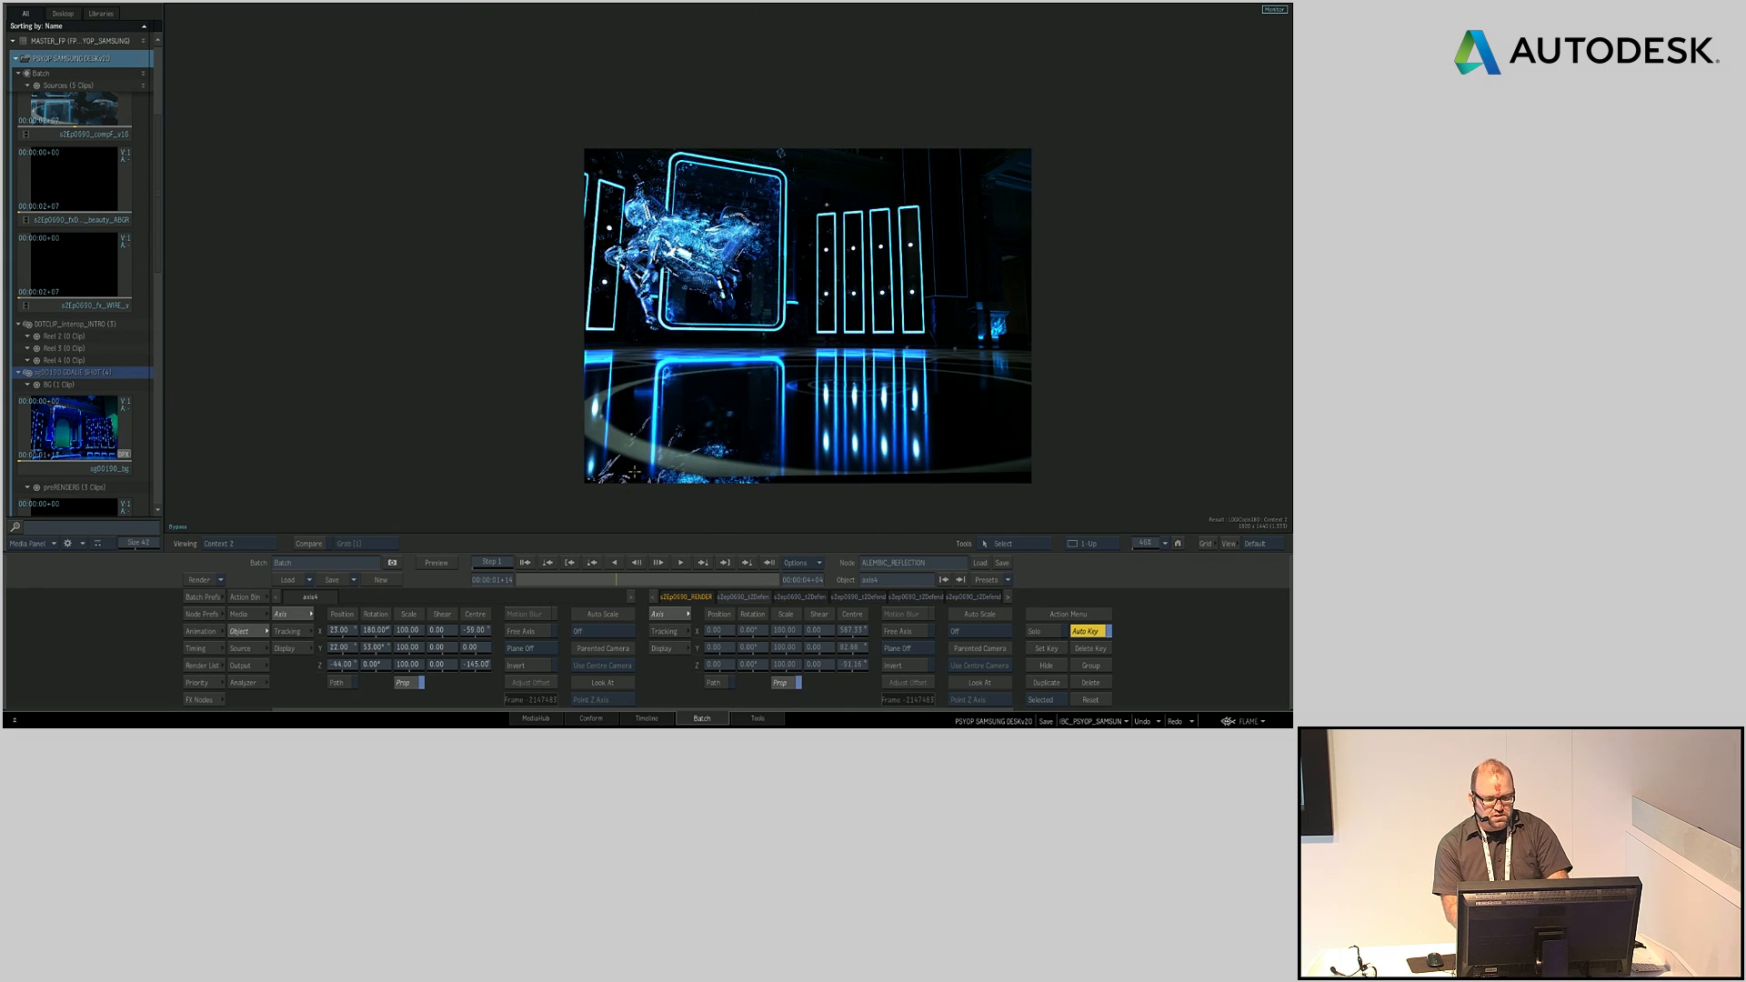
left_click(227, 517)
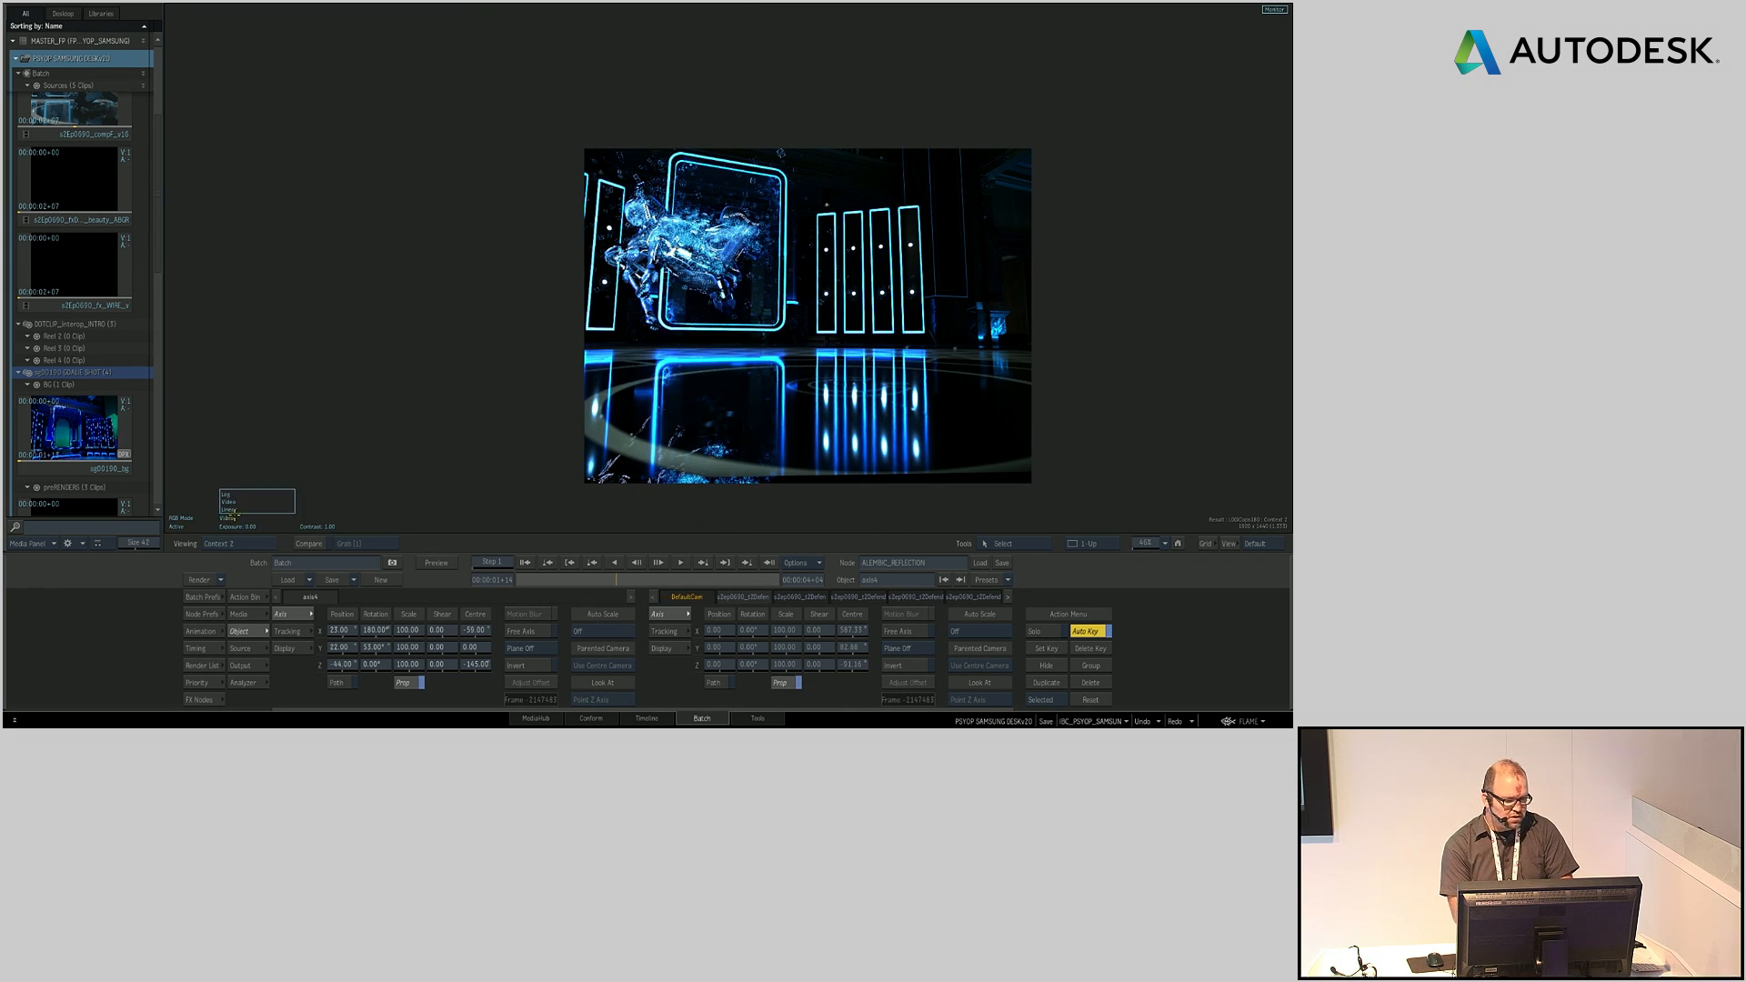
left_click(241, 507)
Step: Adjust axis4's Y rotation while checking the robot's reflection on the floor of the comp
scroll(744, 446, "up", 3)
left_click_drag(744, 446, 748, 315)
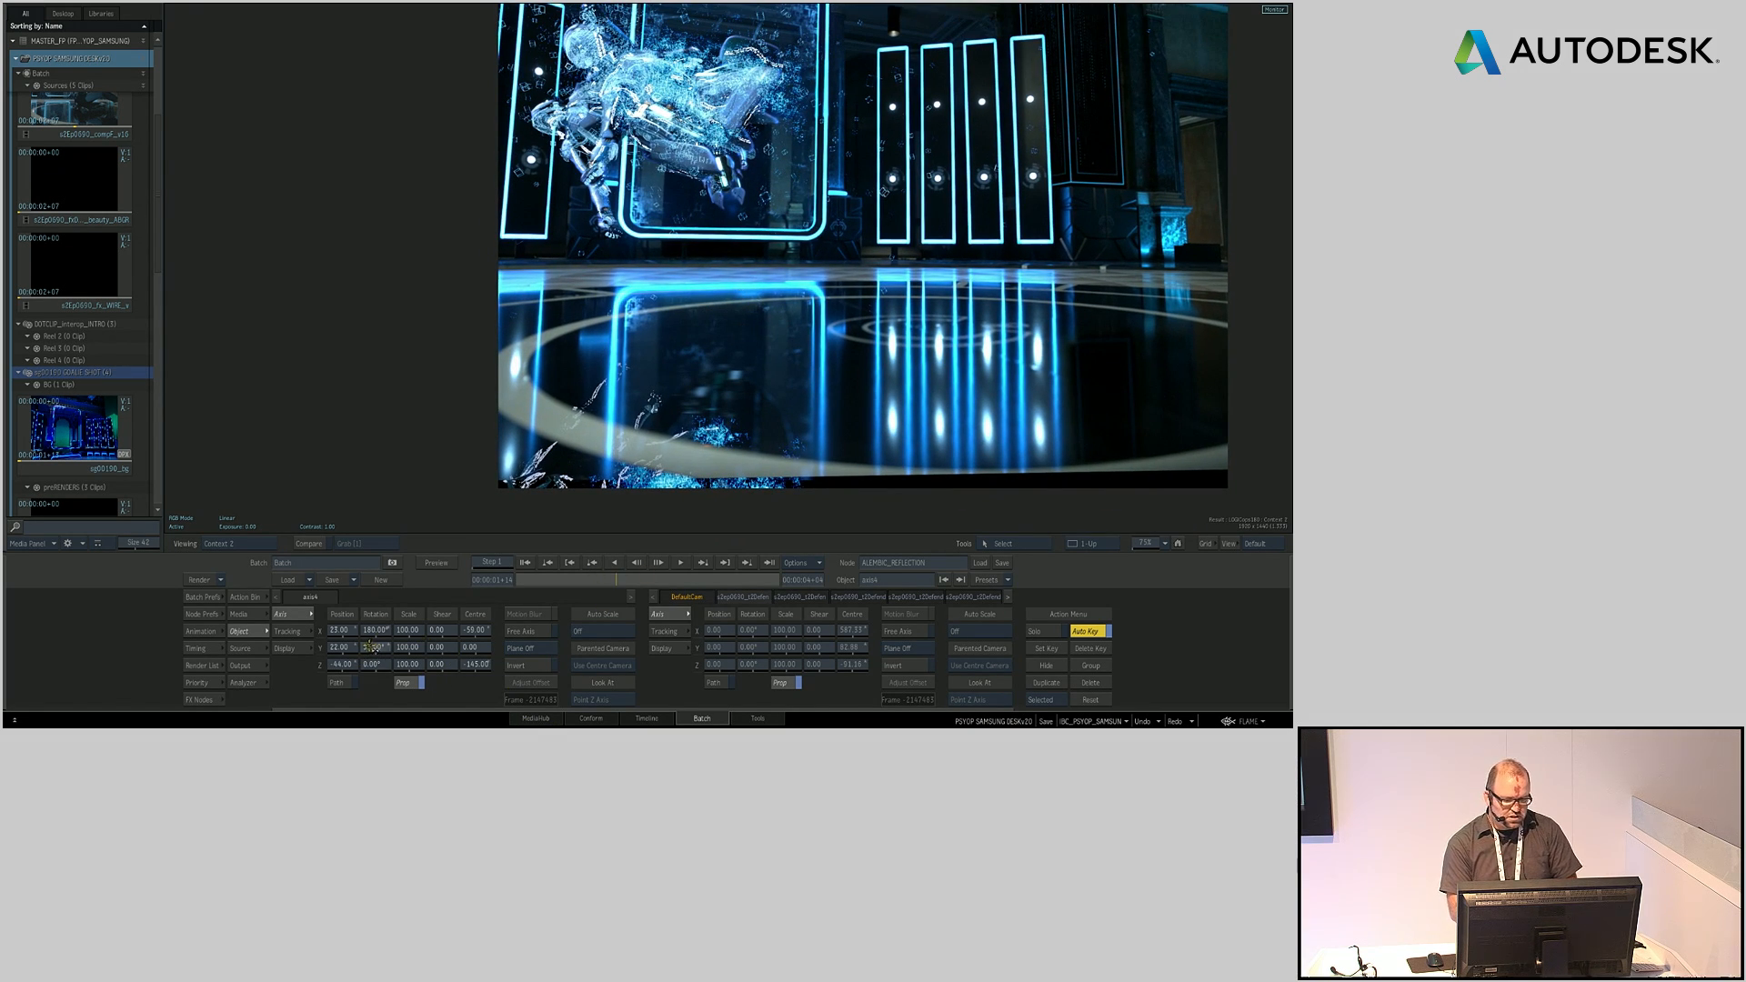
left_click_drag(374, 648, 360, 661)
Step: Return to the shot's node tree and reopen the Write File node's render settings
mouse_move(5, 595)
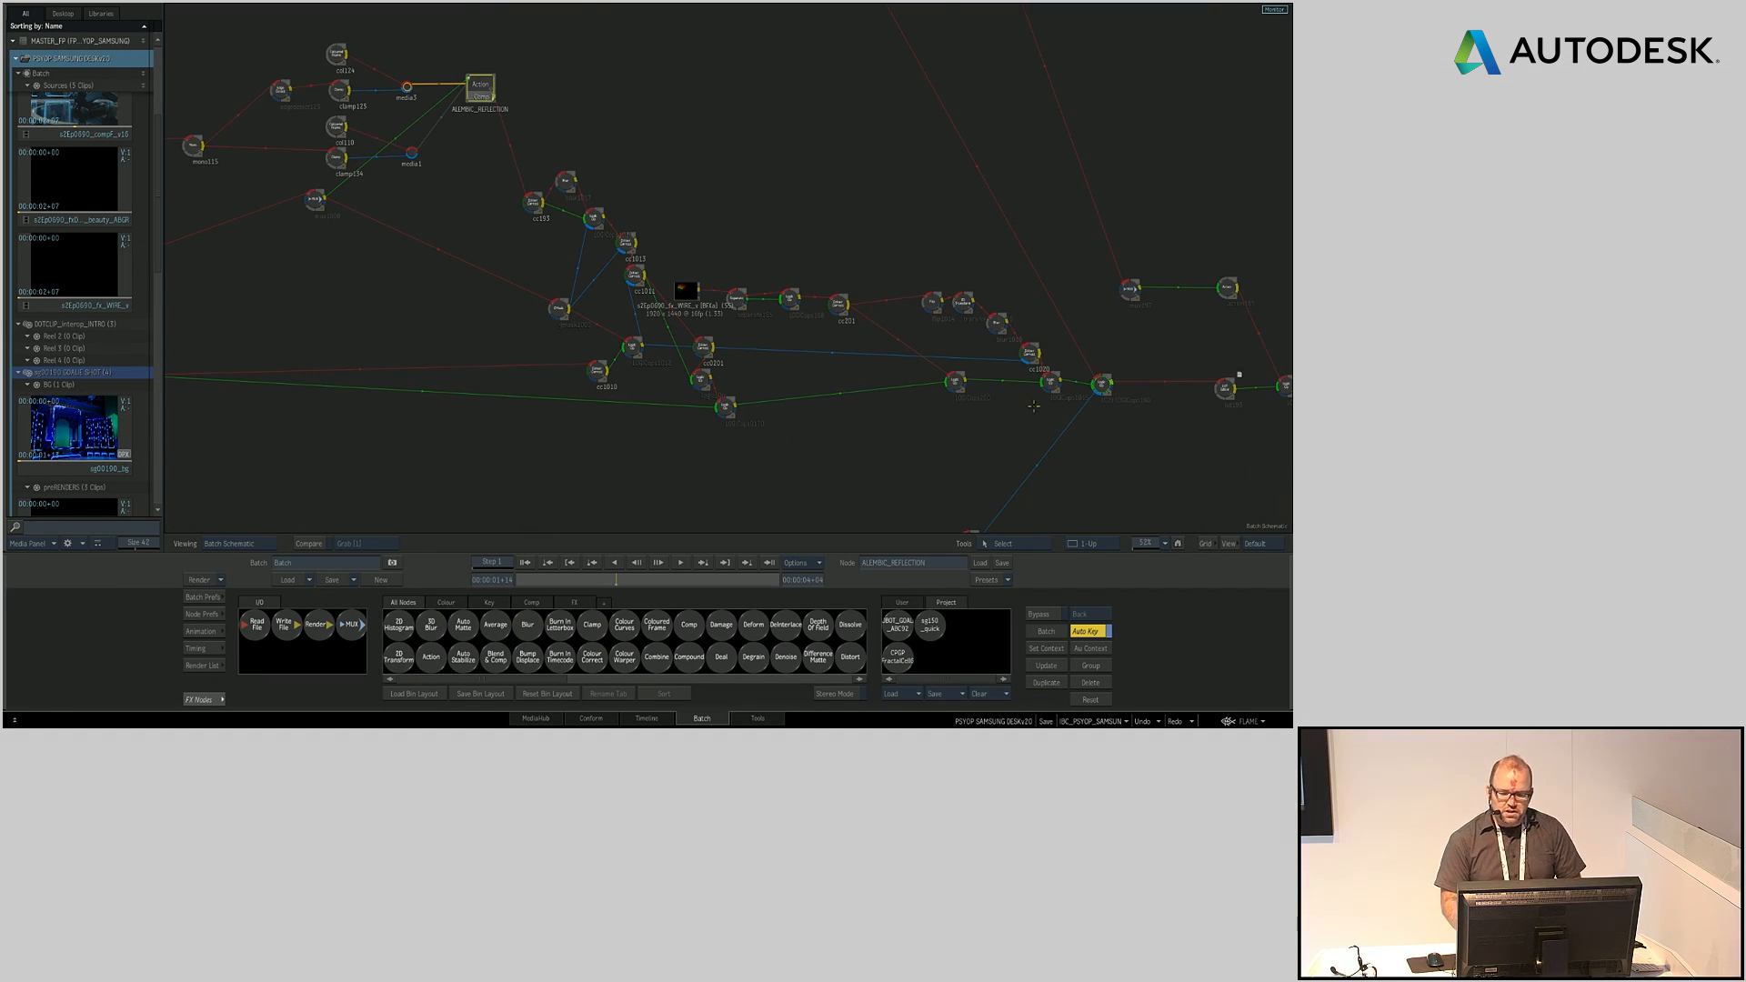
left_click_drag(1123, 438, 465, 260)
left_click_drag(1158, 248, 638, 345)
left_click_drag(950, 243, 961, 254)
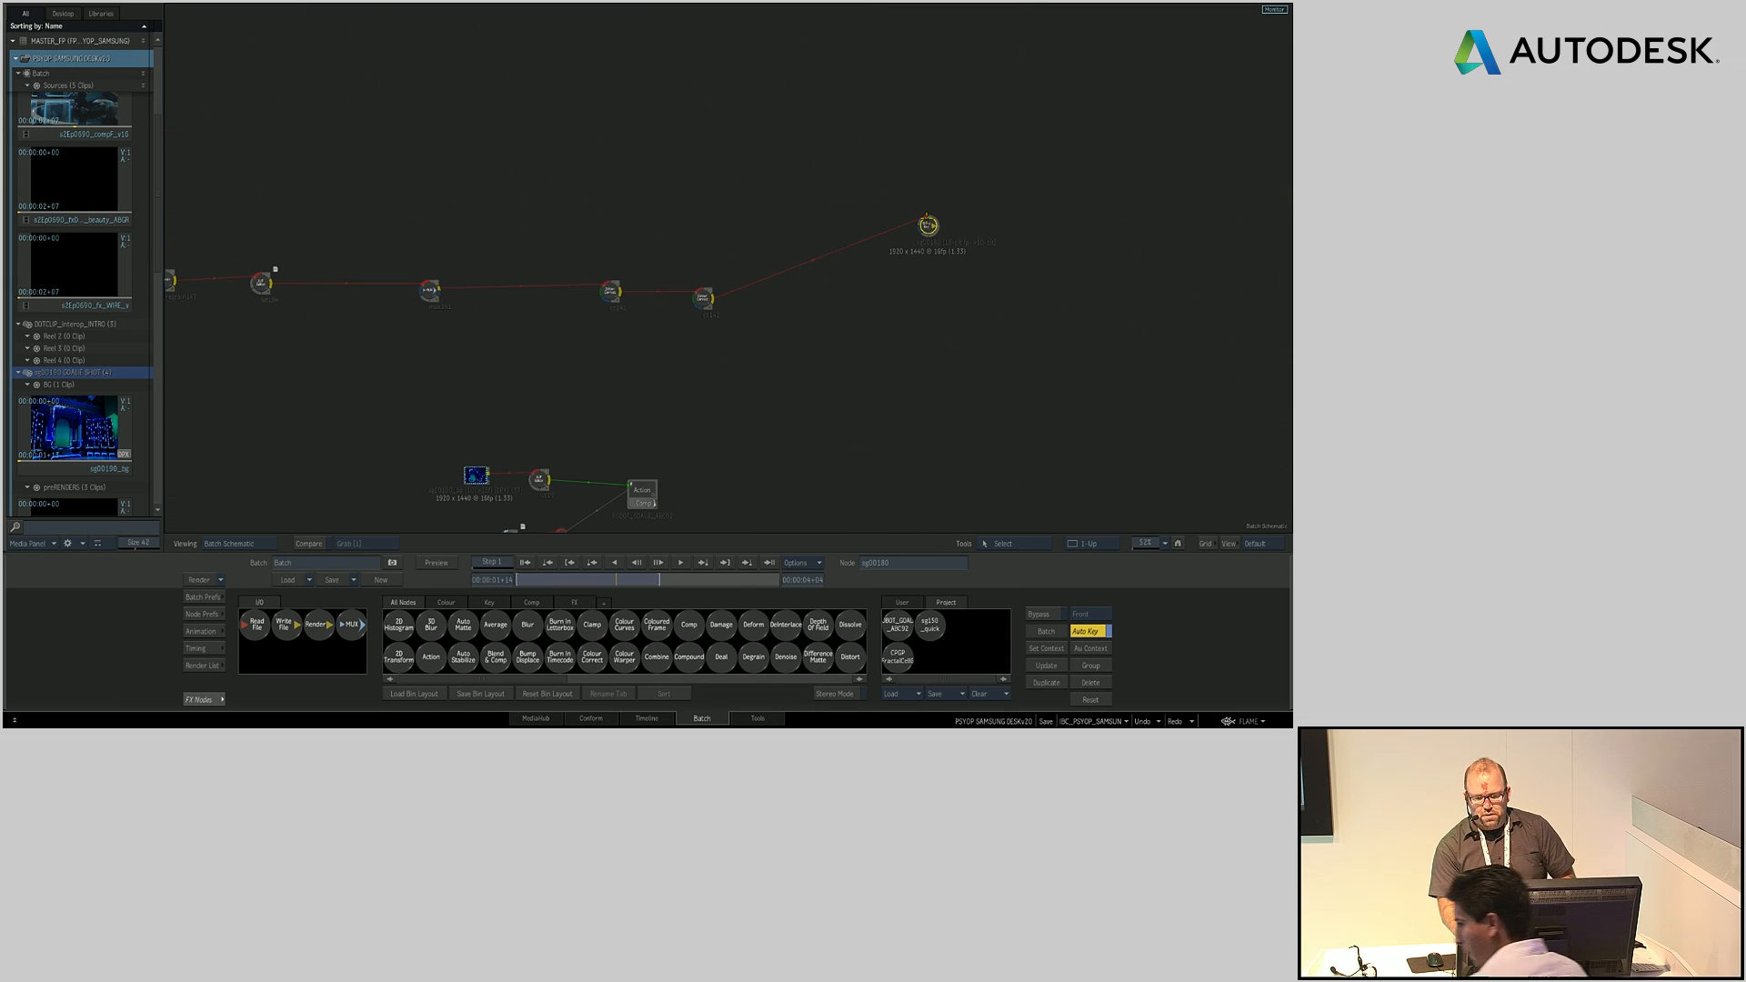
double_click(928, 225)
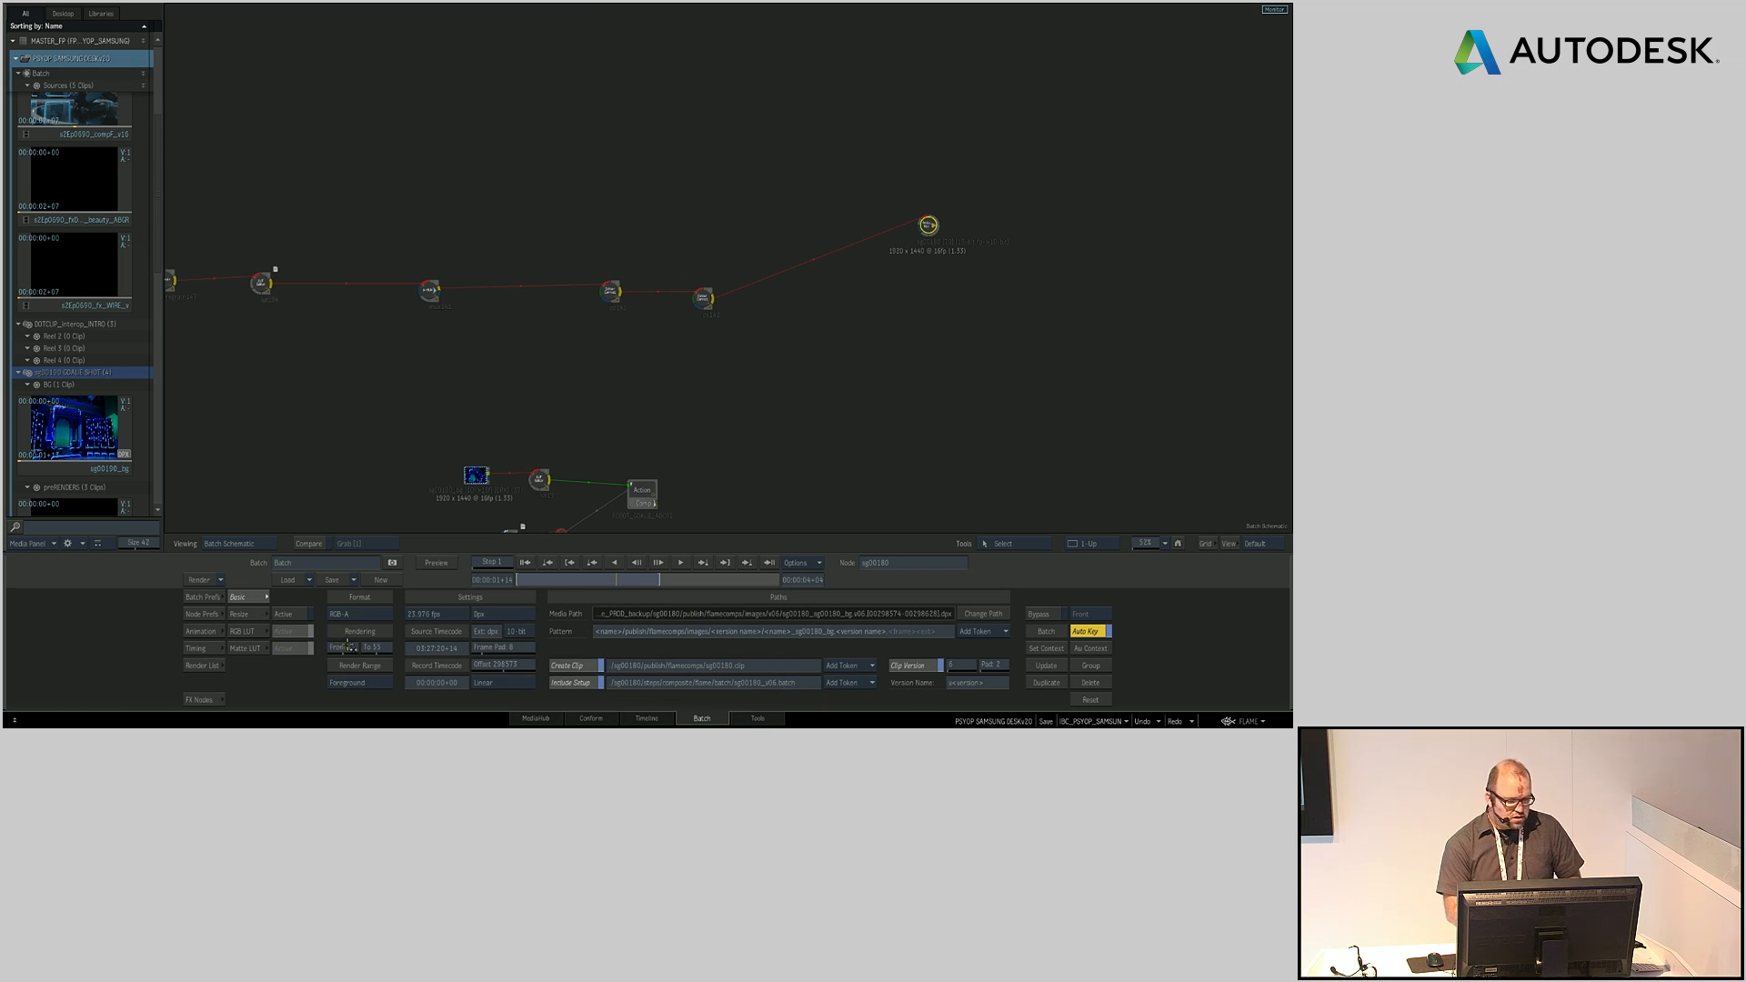
Step: Start a new empty Batch setup
left_click(372, 577)
left_click(379, 576)
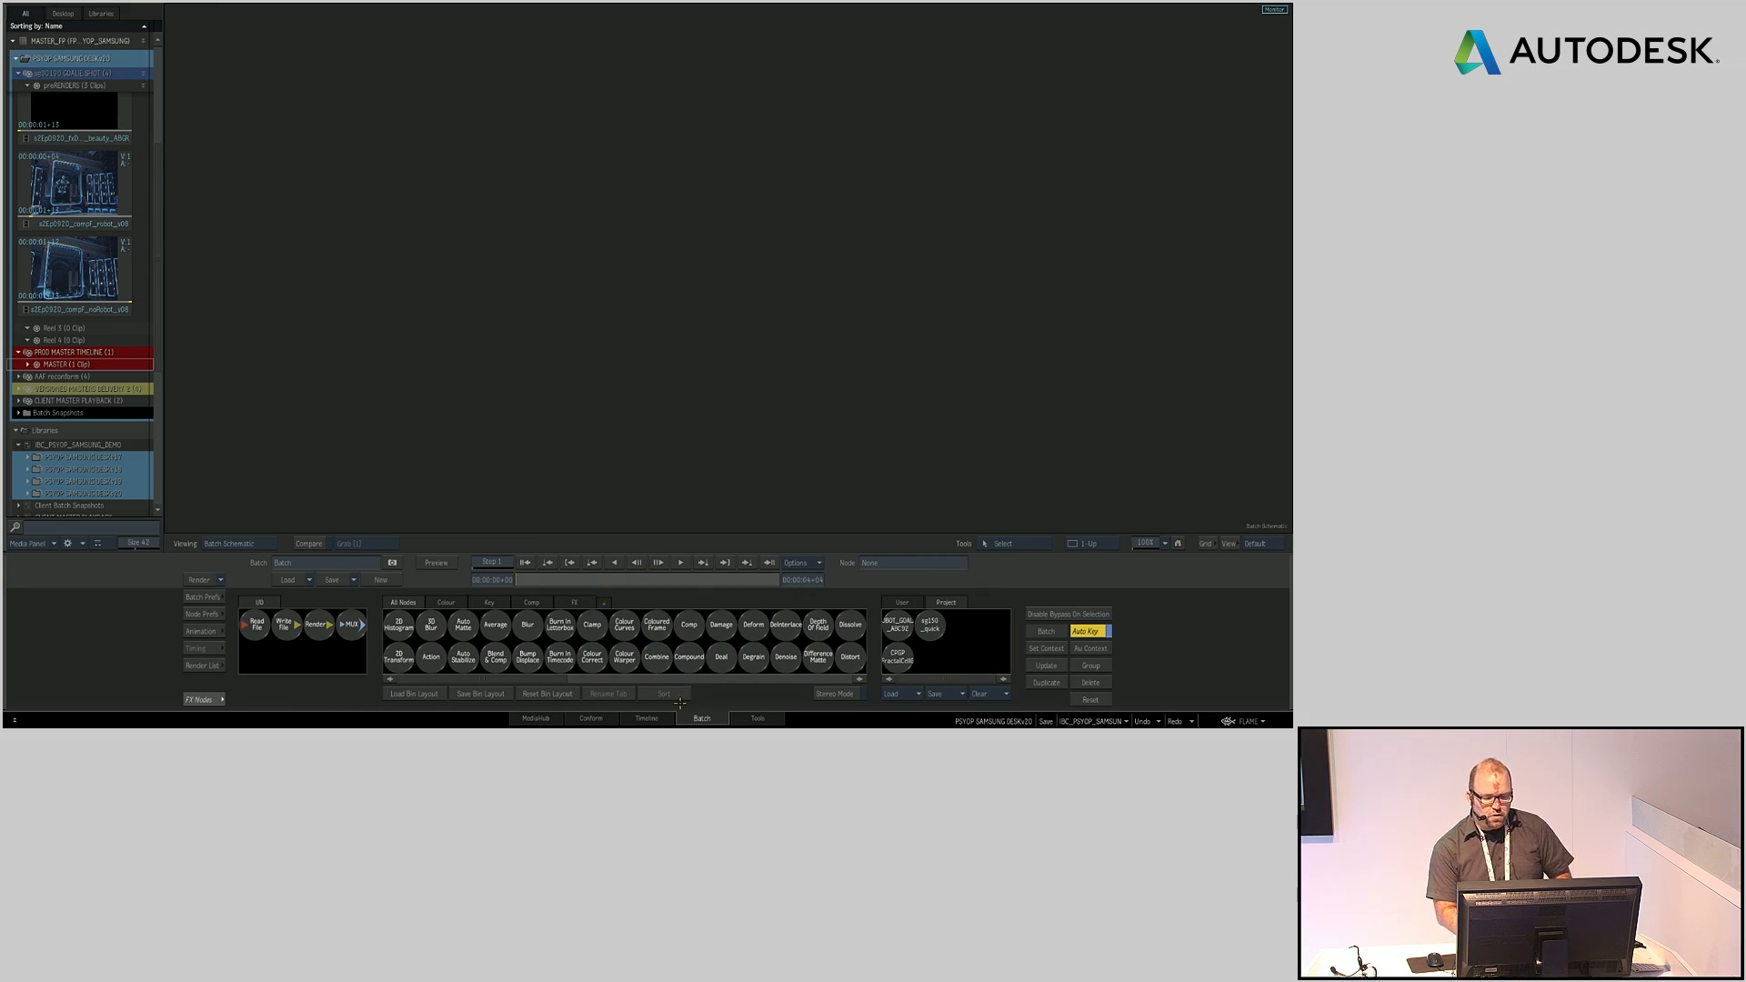
Step: Return to the MASTER timeline and show the AAF reconform reel group above it
left_click(646, 718)
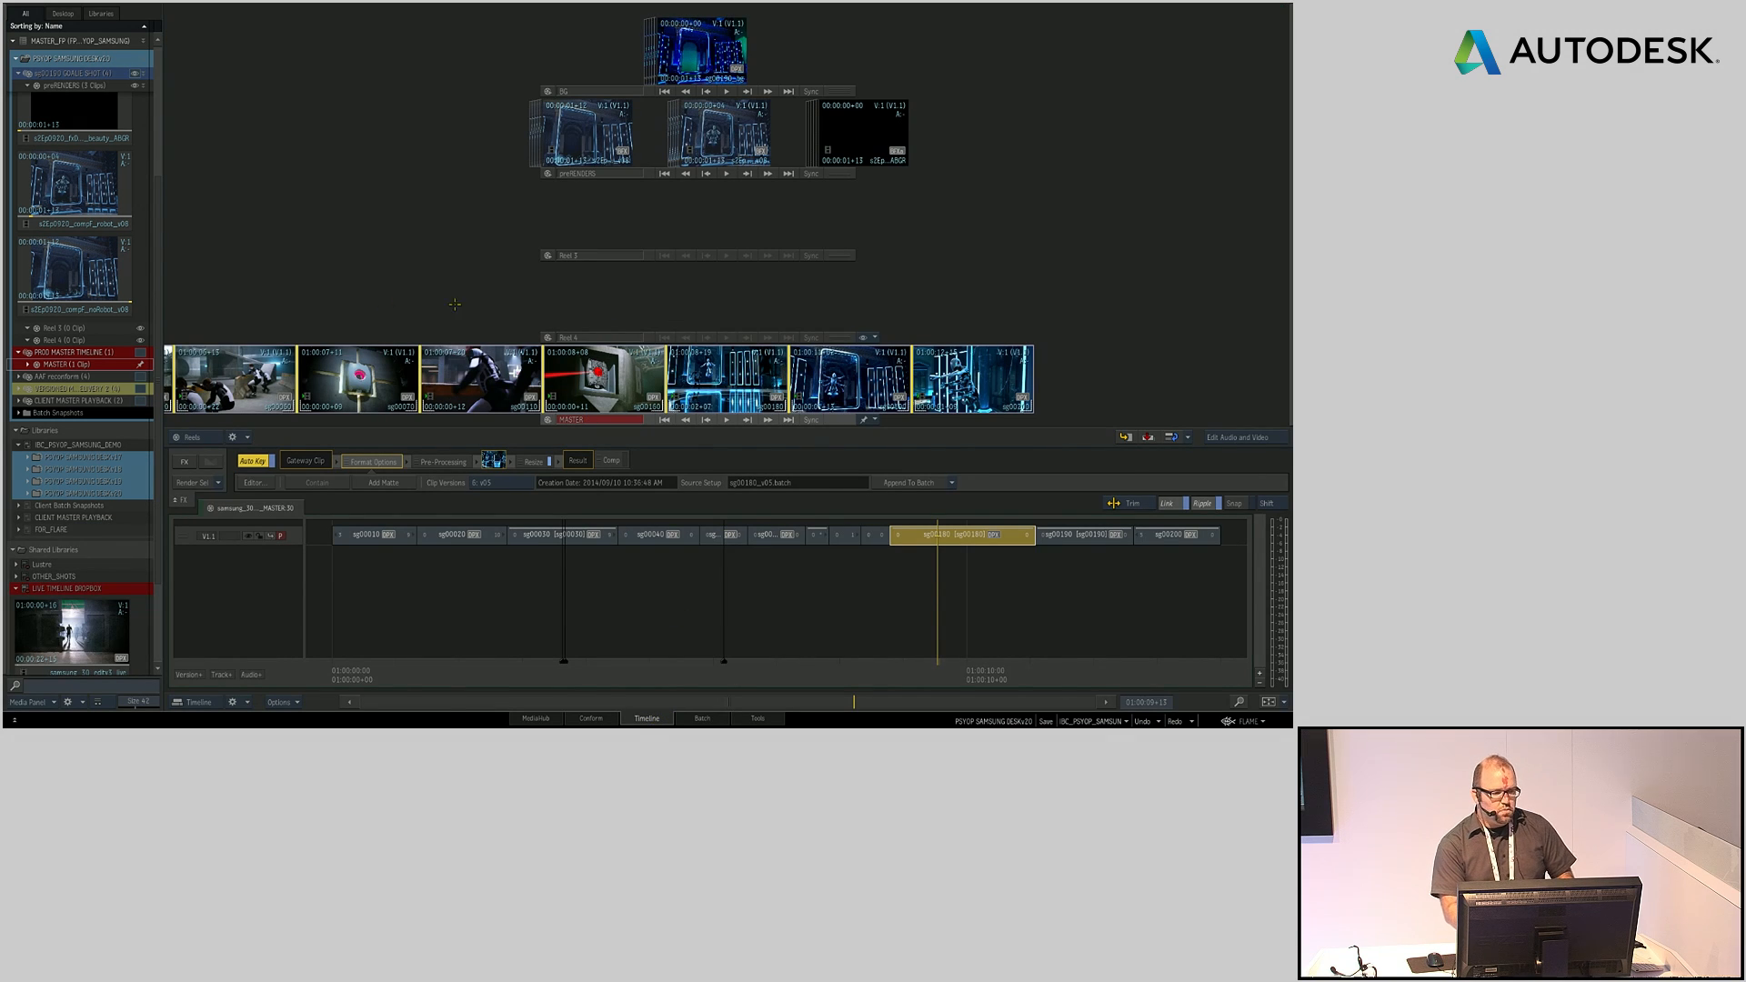
left_click_drag(910, 391, 1175, 355)
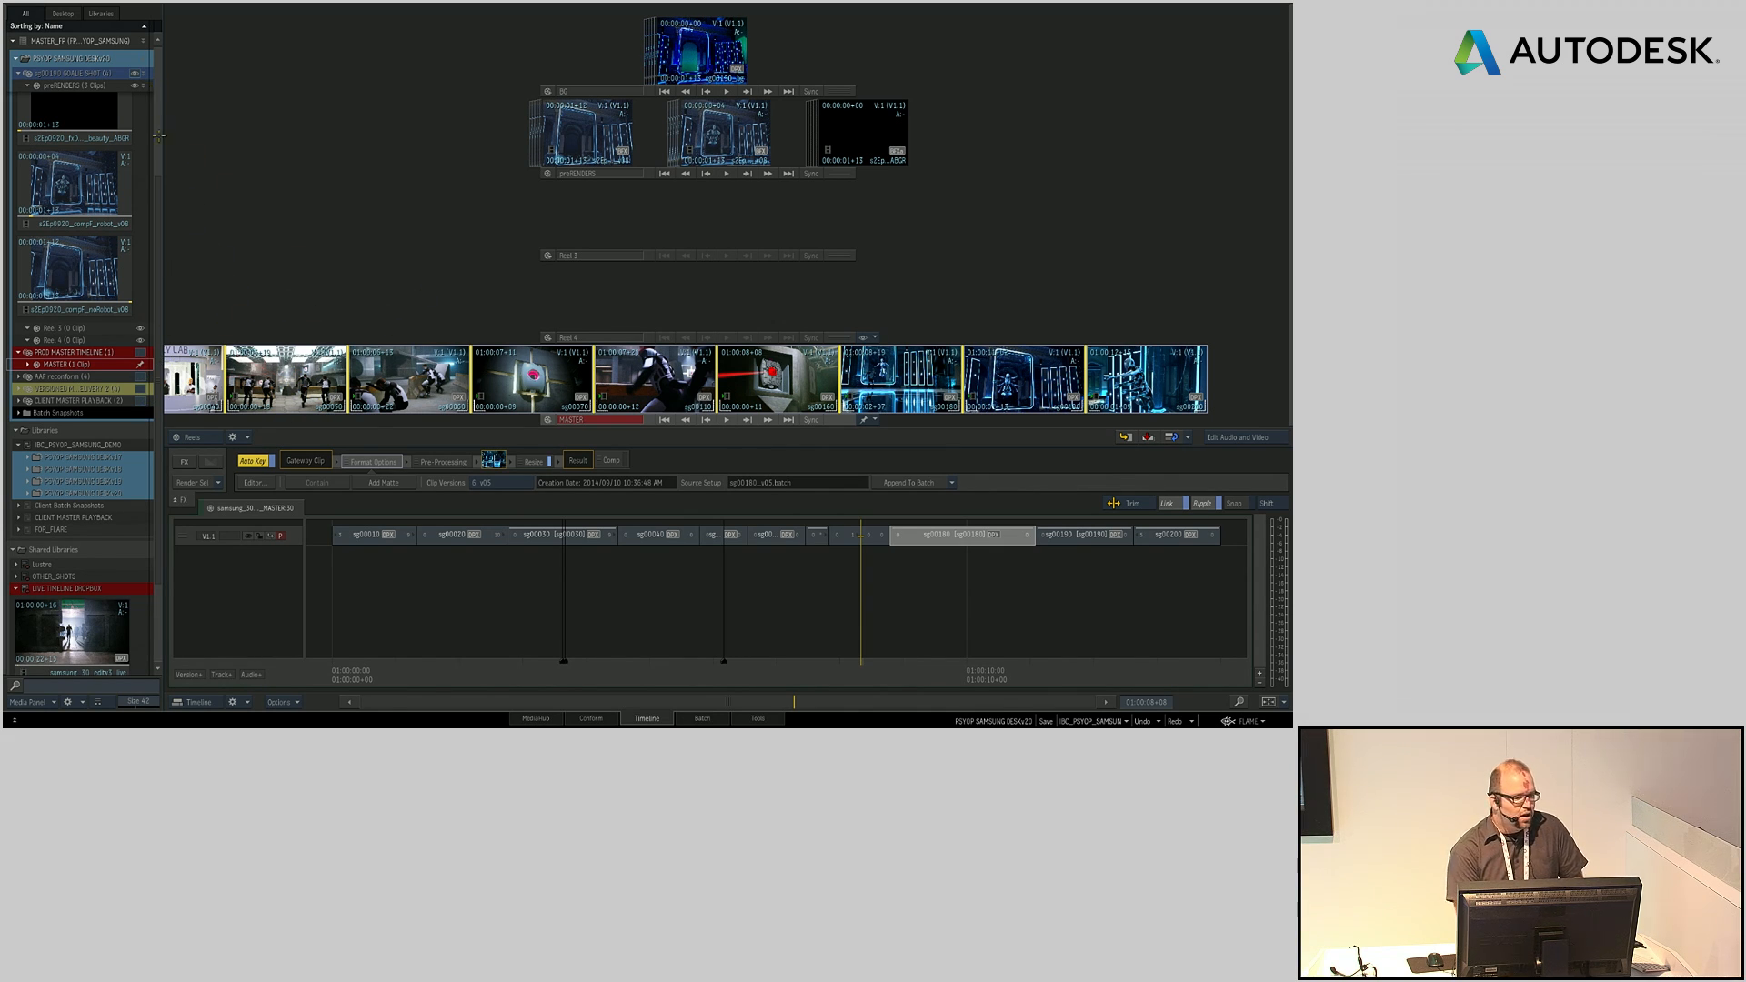
left_click(140, 376)
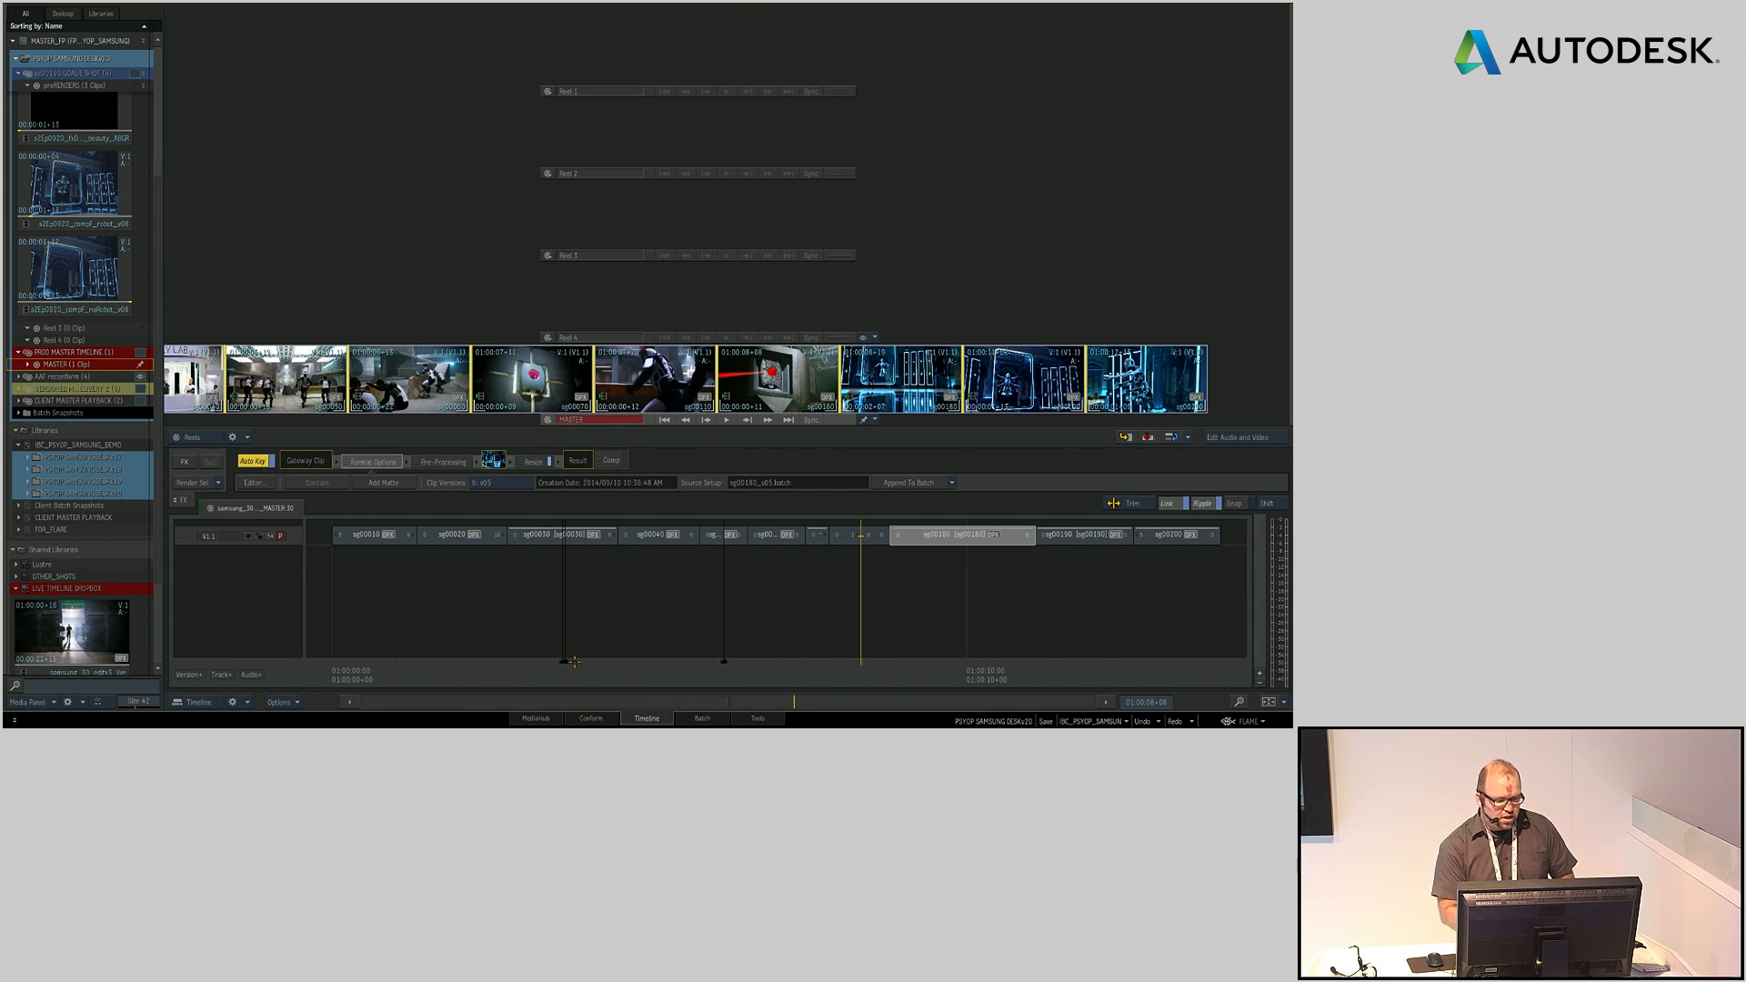
Step: Browse from the EDIT_offline bookmark through the cutdowns and seq_only folders and select the samsung_30_edit_15 AAF
left_click(535, 719)
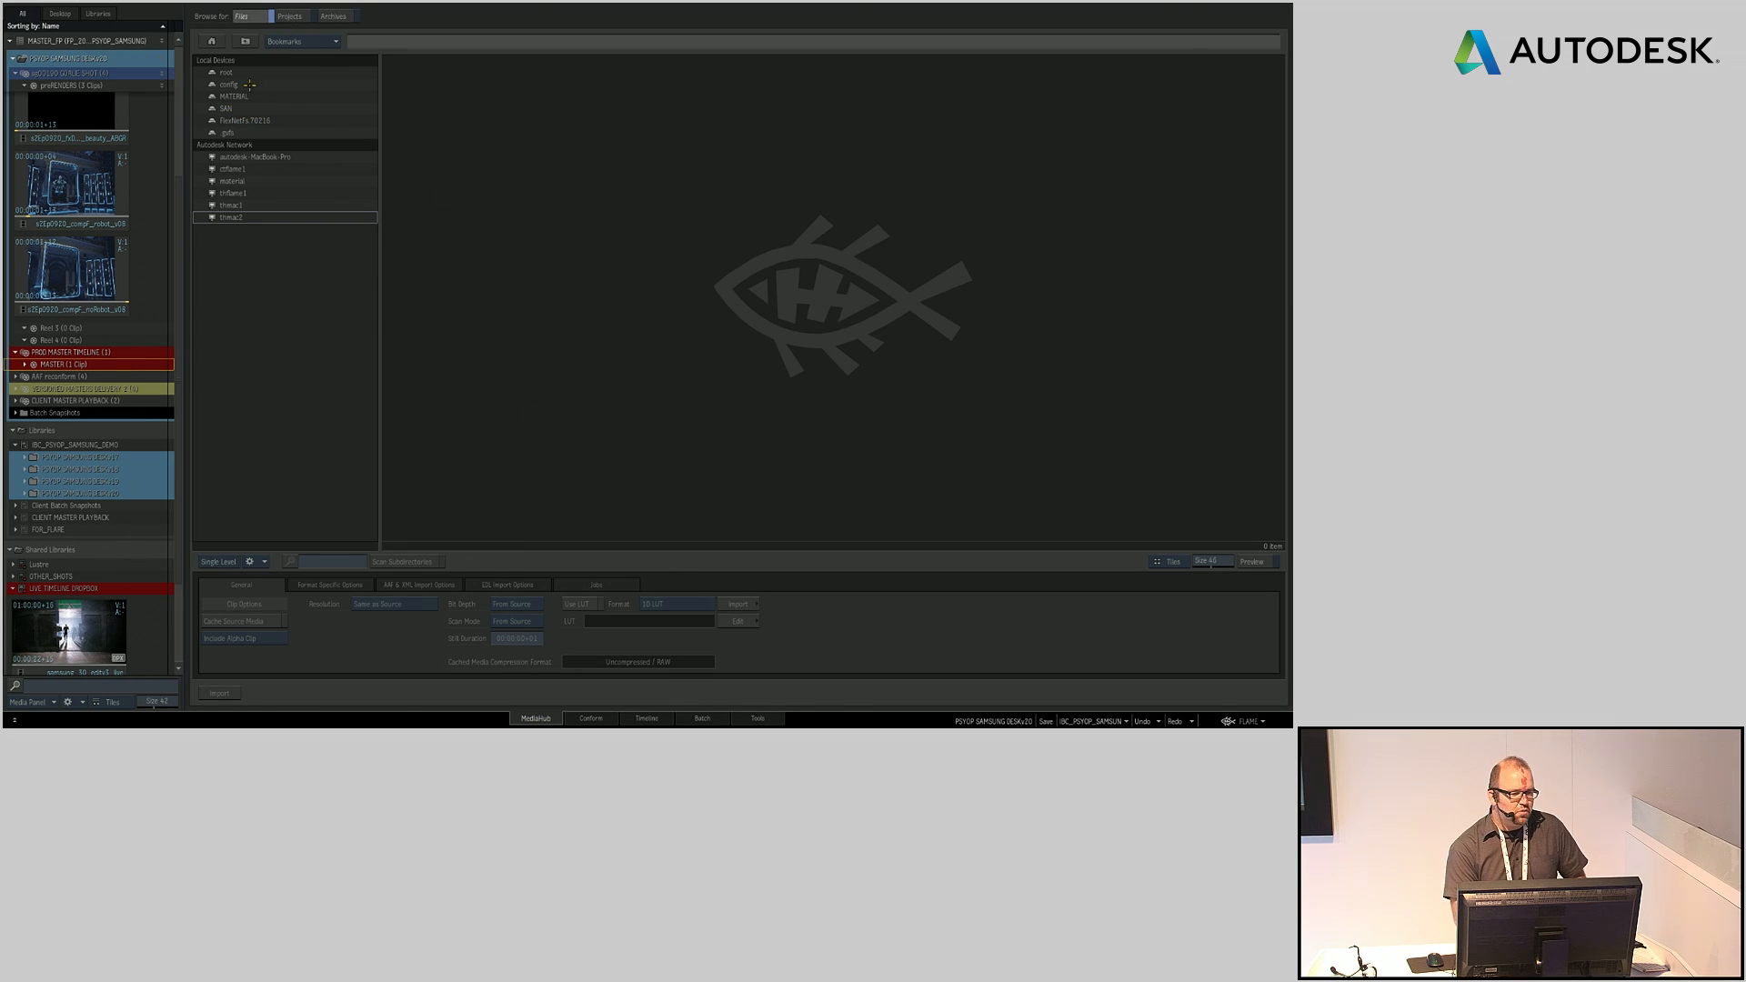
left_click(297, 41)
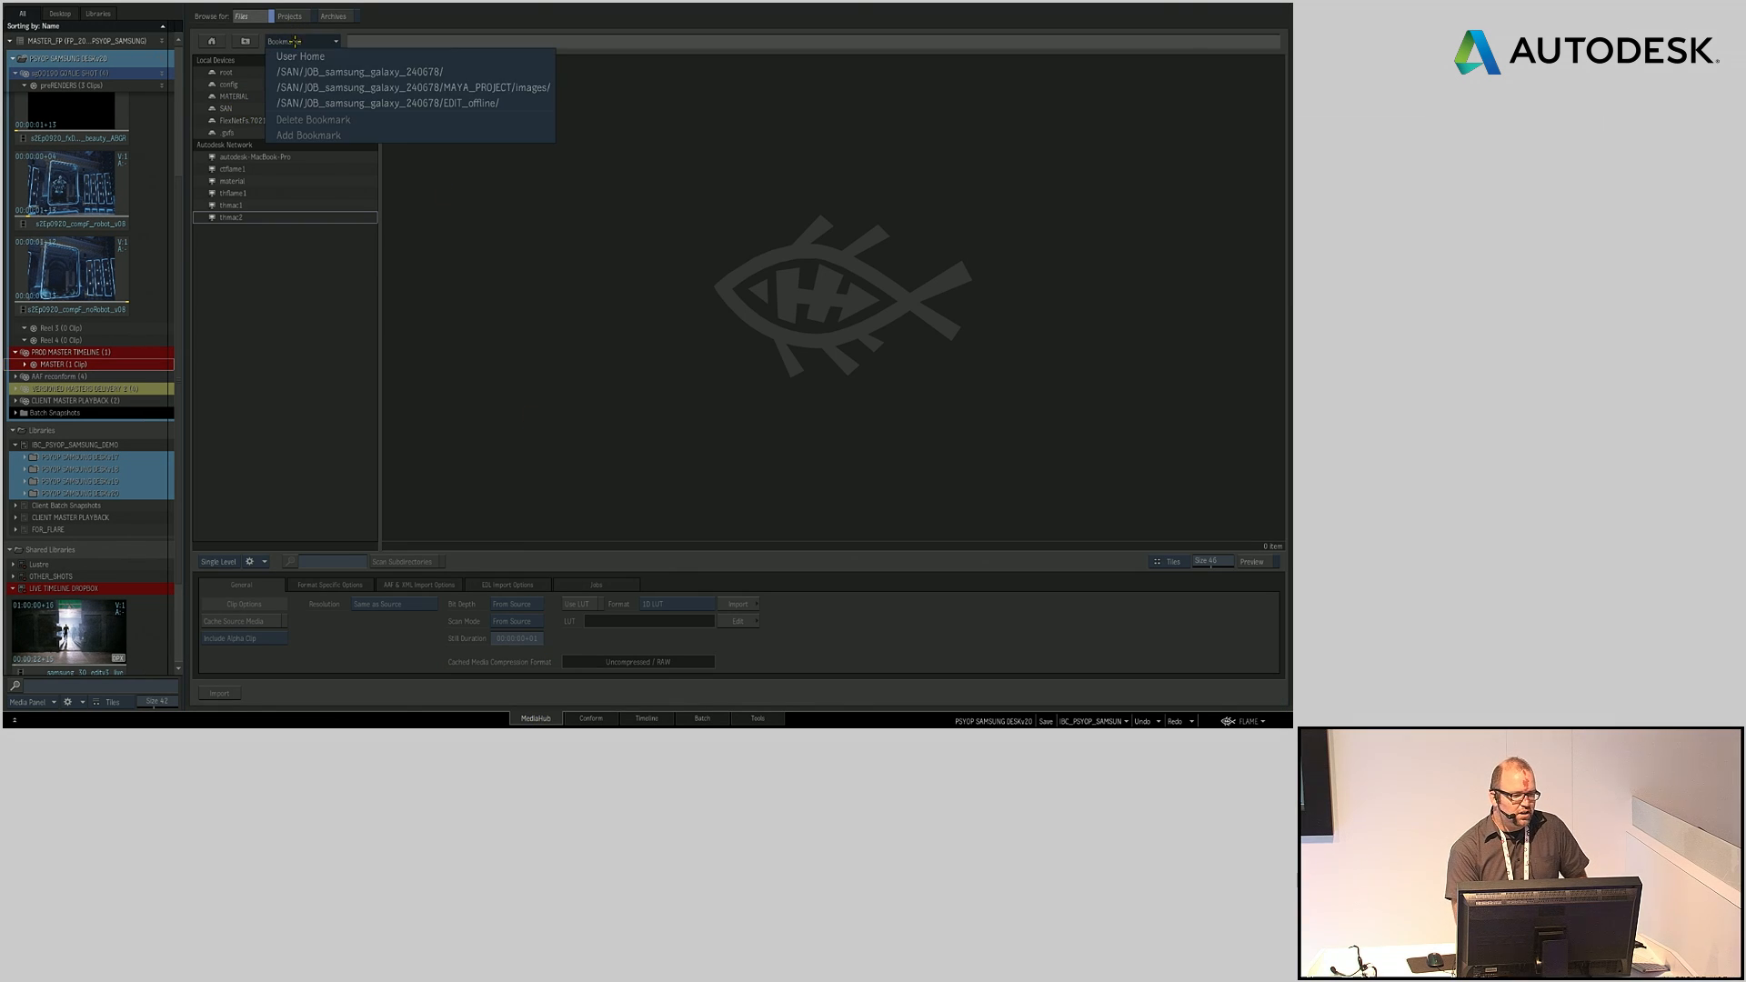
left_click(336, 104)
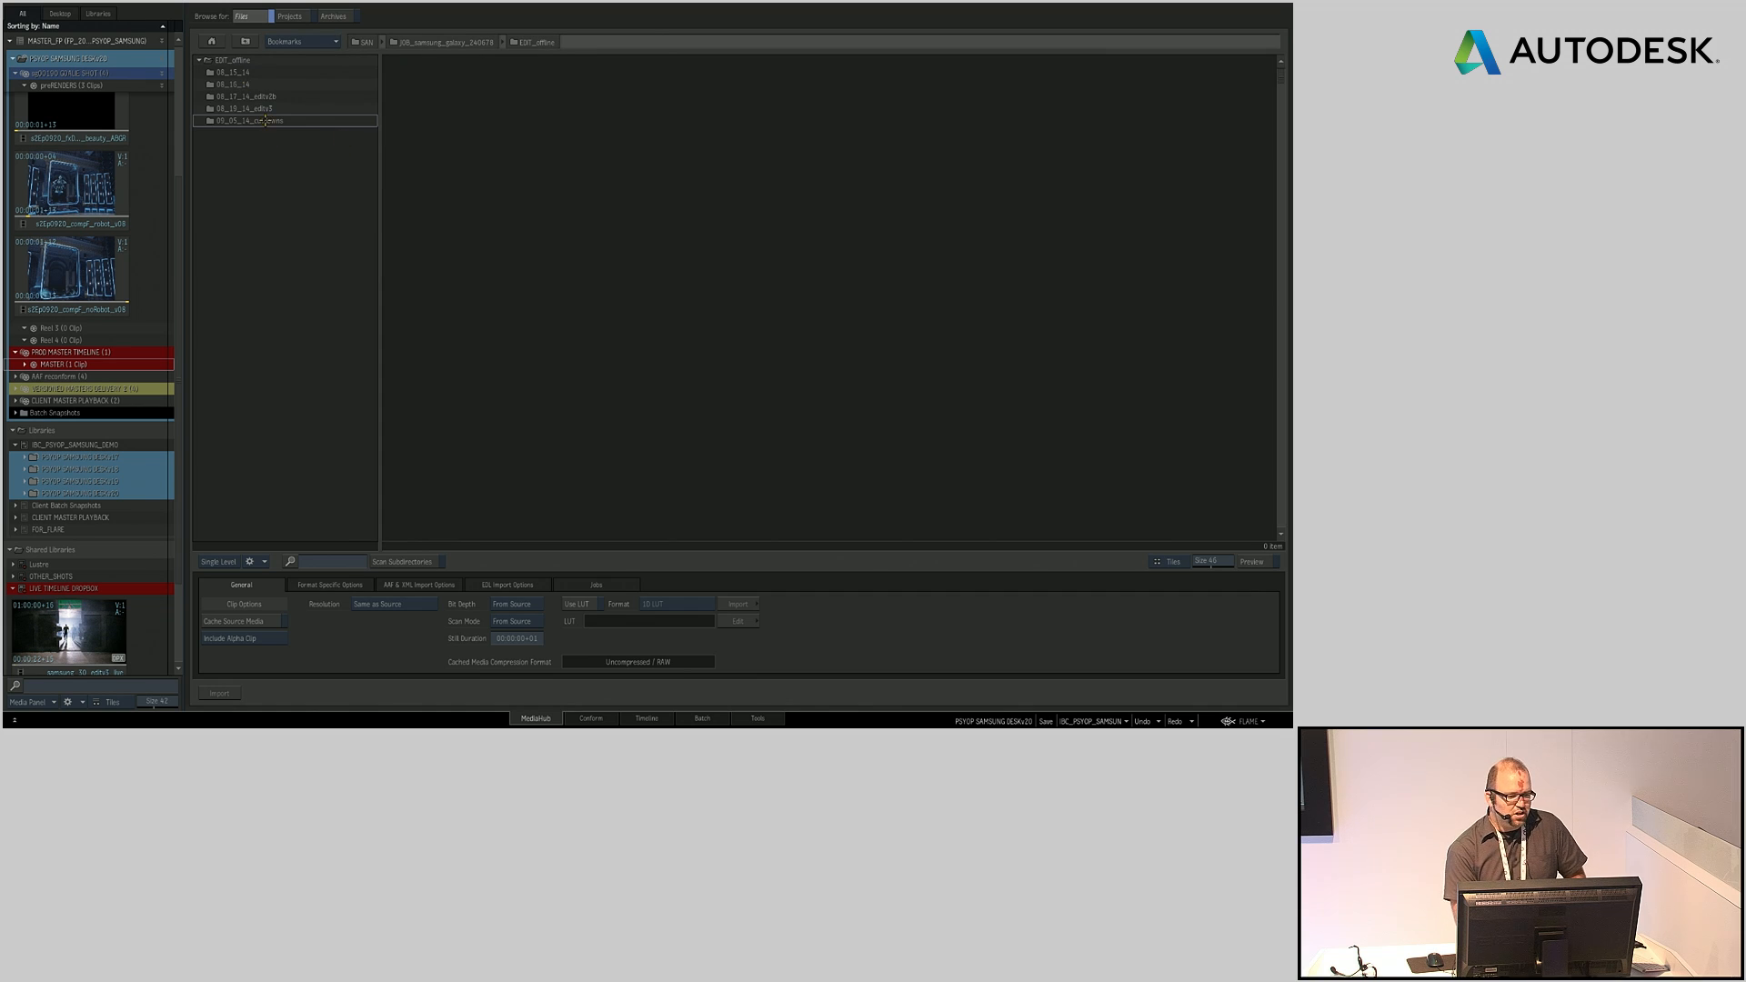
double_click(264, 121)
double_click(229, 96)
double_click(268, 84)
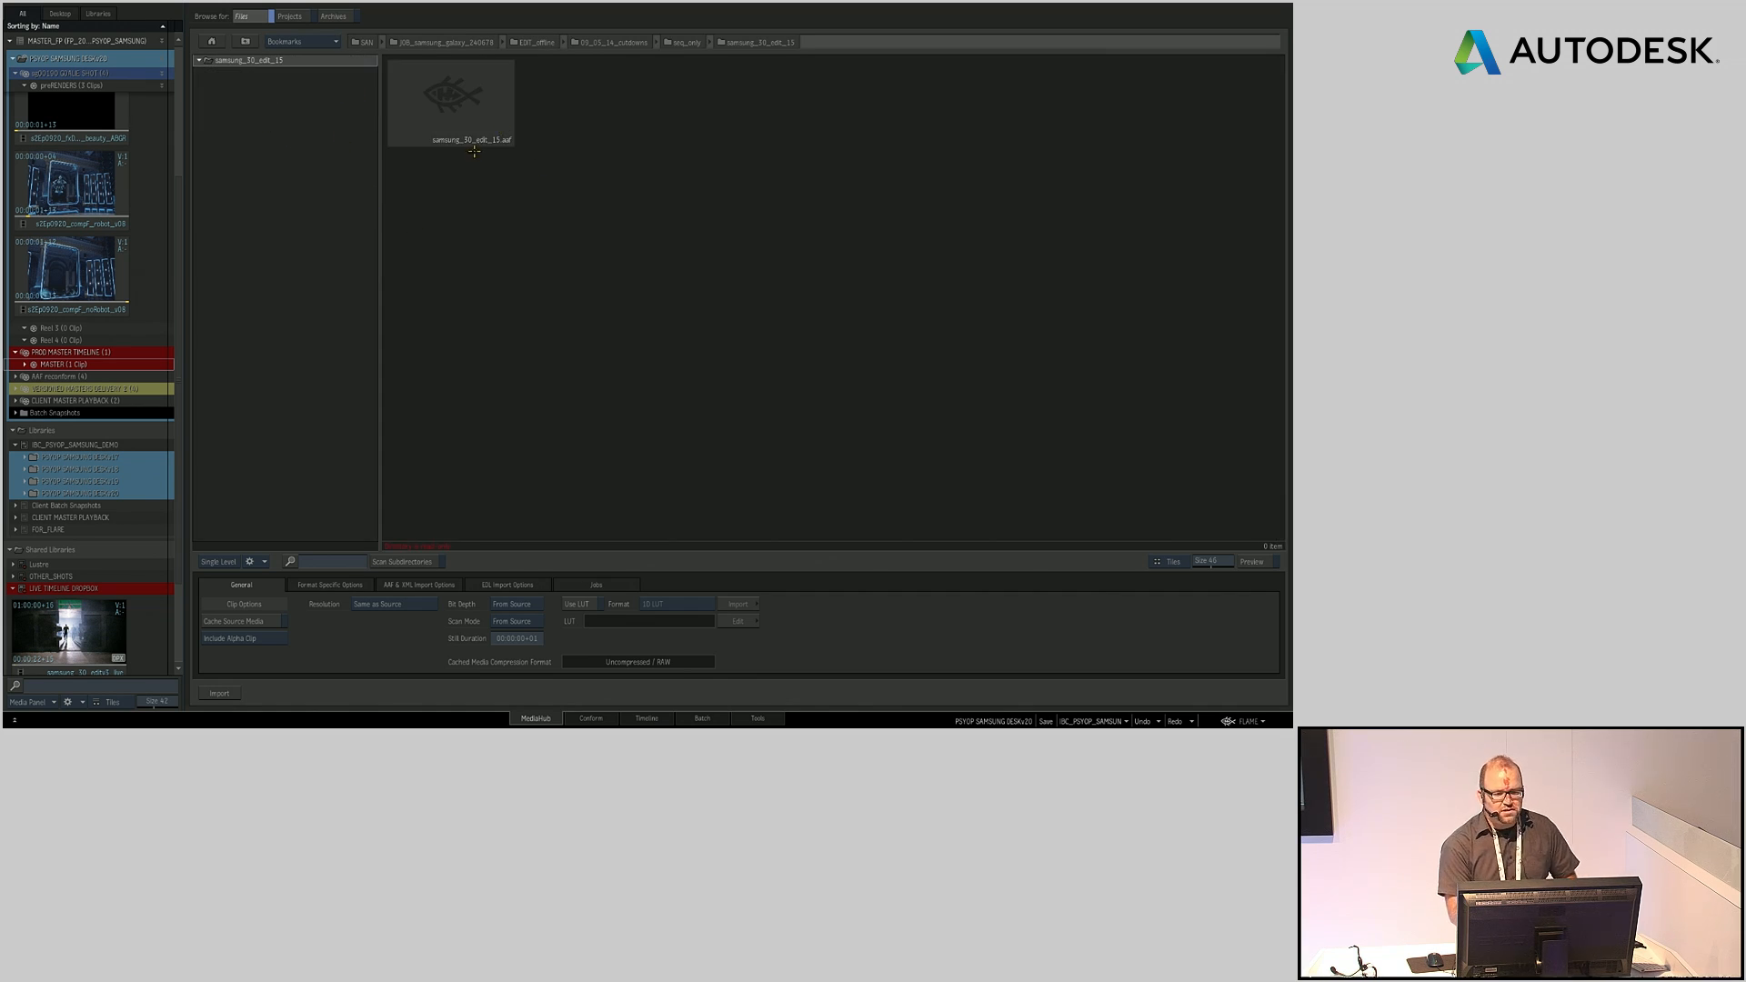
left_click(461, 134)
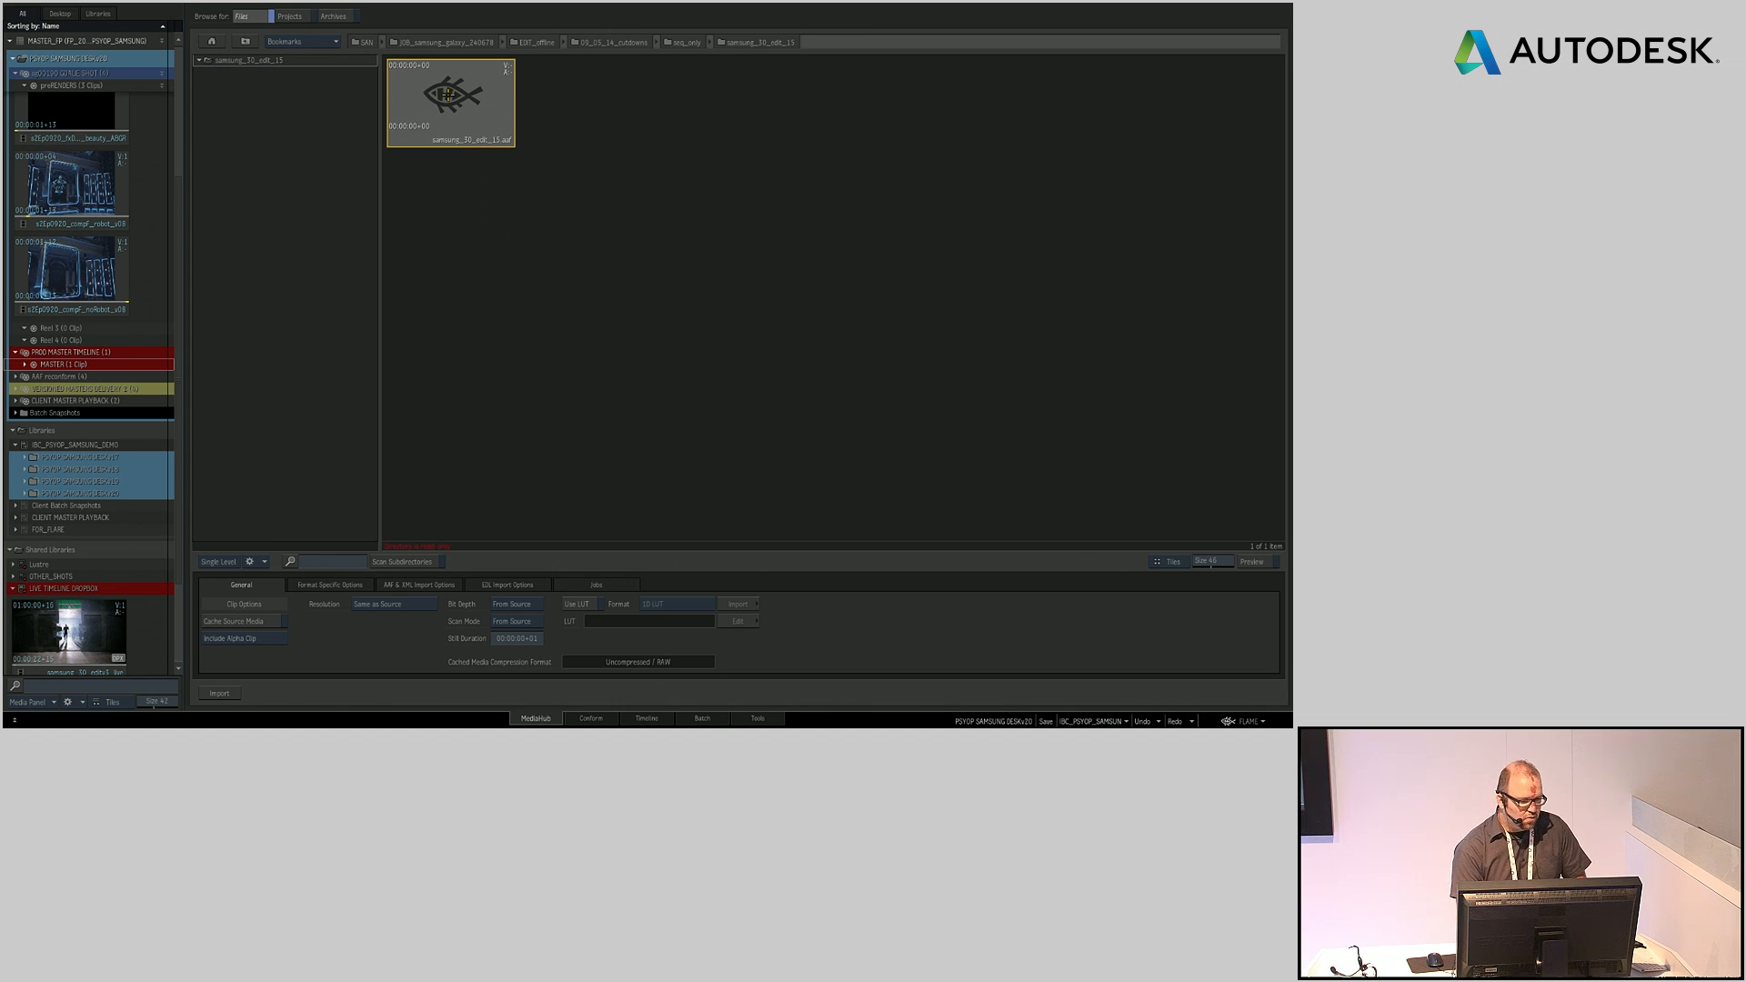
Step: Import the samsung_30_edit_15 AAF into the AAF reconform reel group and open it in the timeline
left_click(16, 376)
left_click_drag(450, 118, 91, 396)
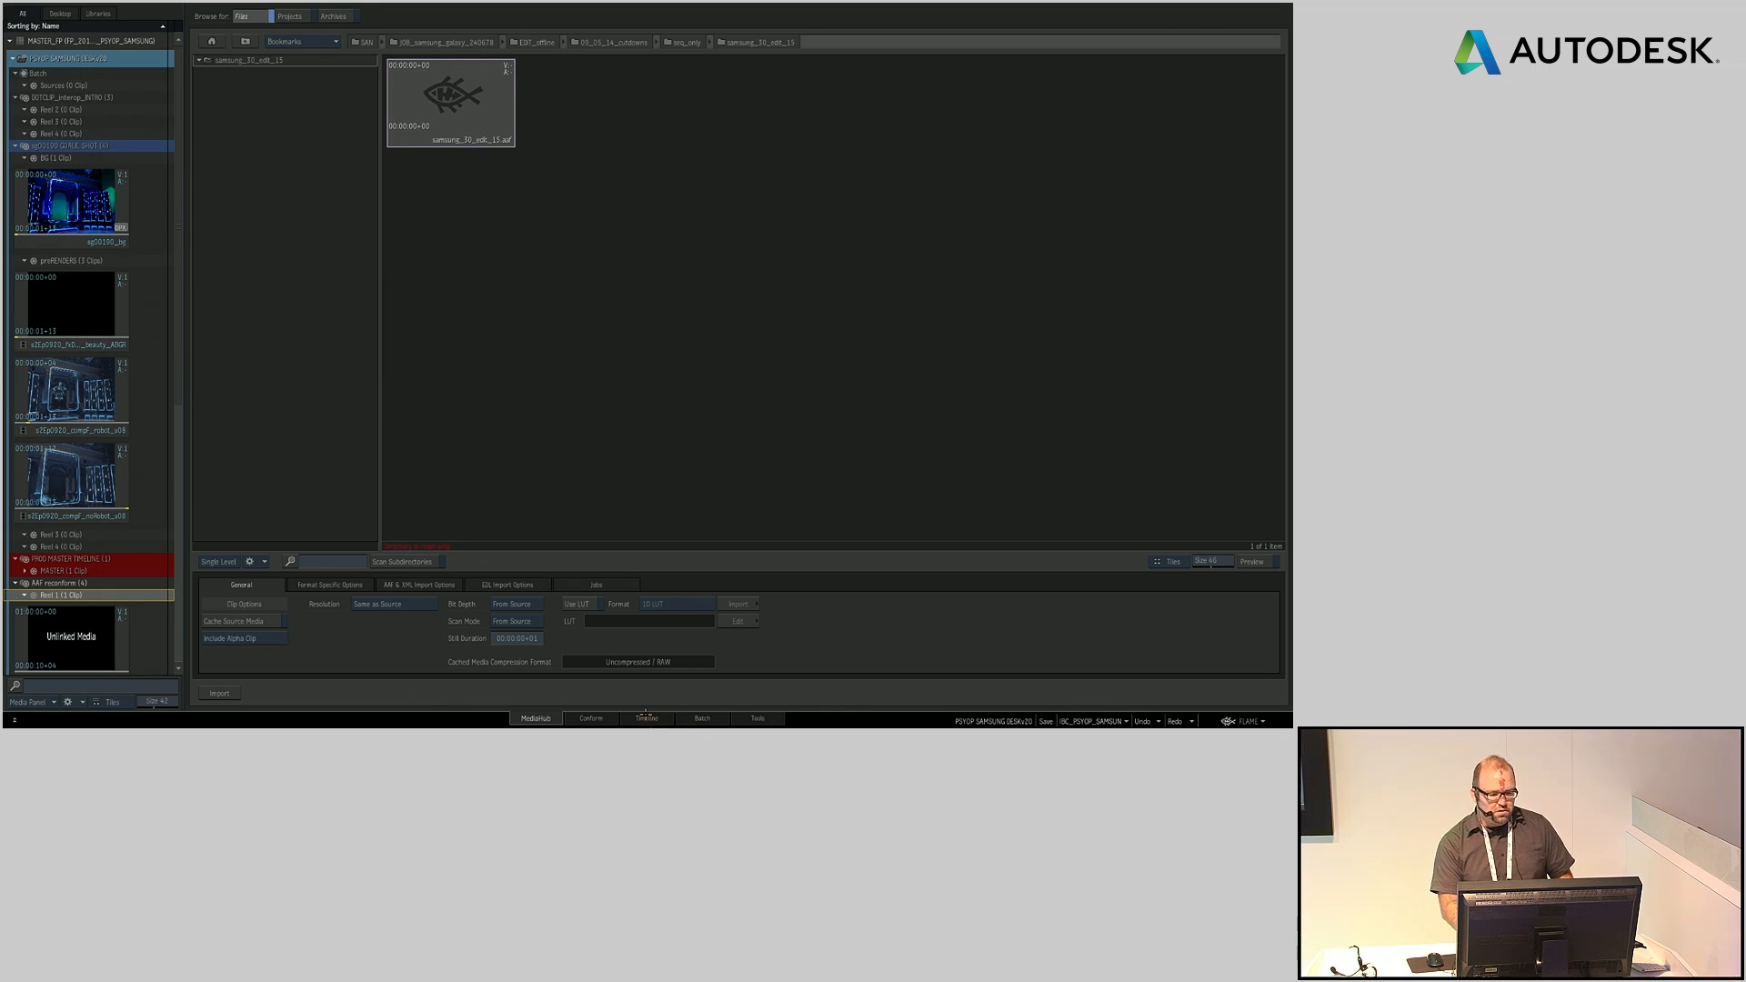
left_click(646, 719)
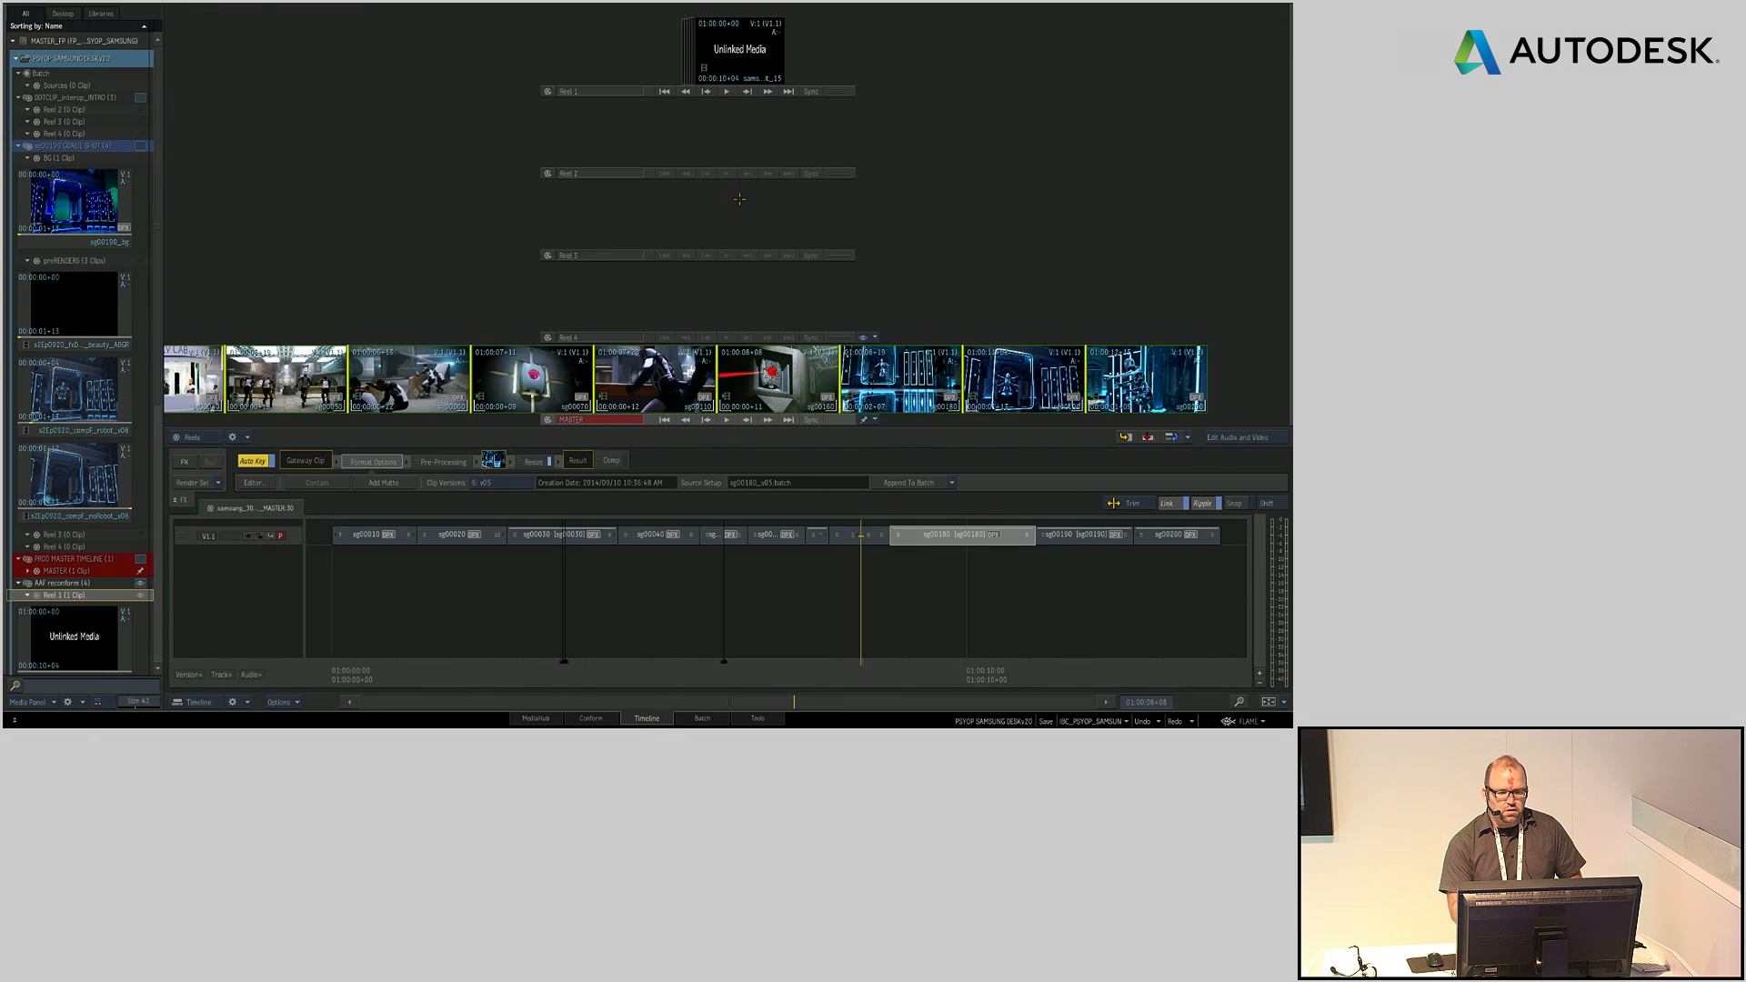
left_click(728, 51)
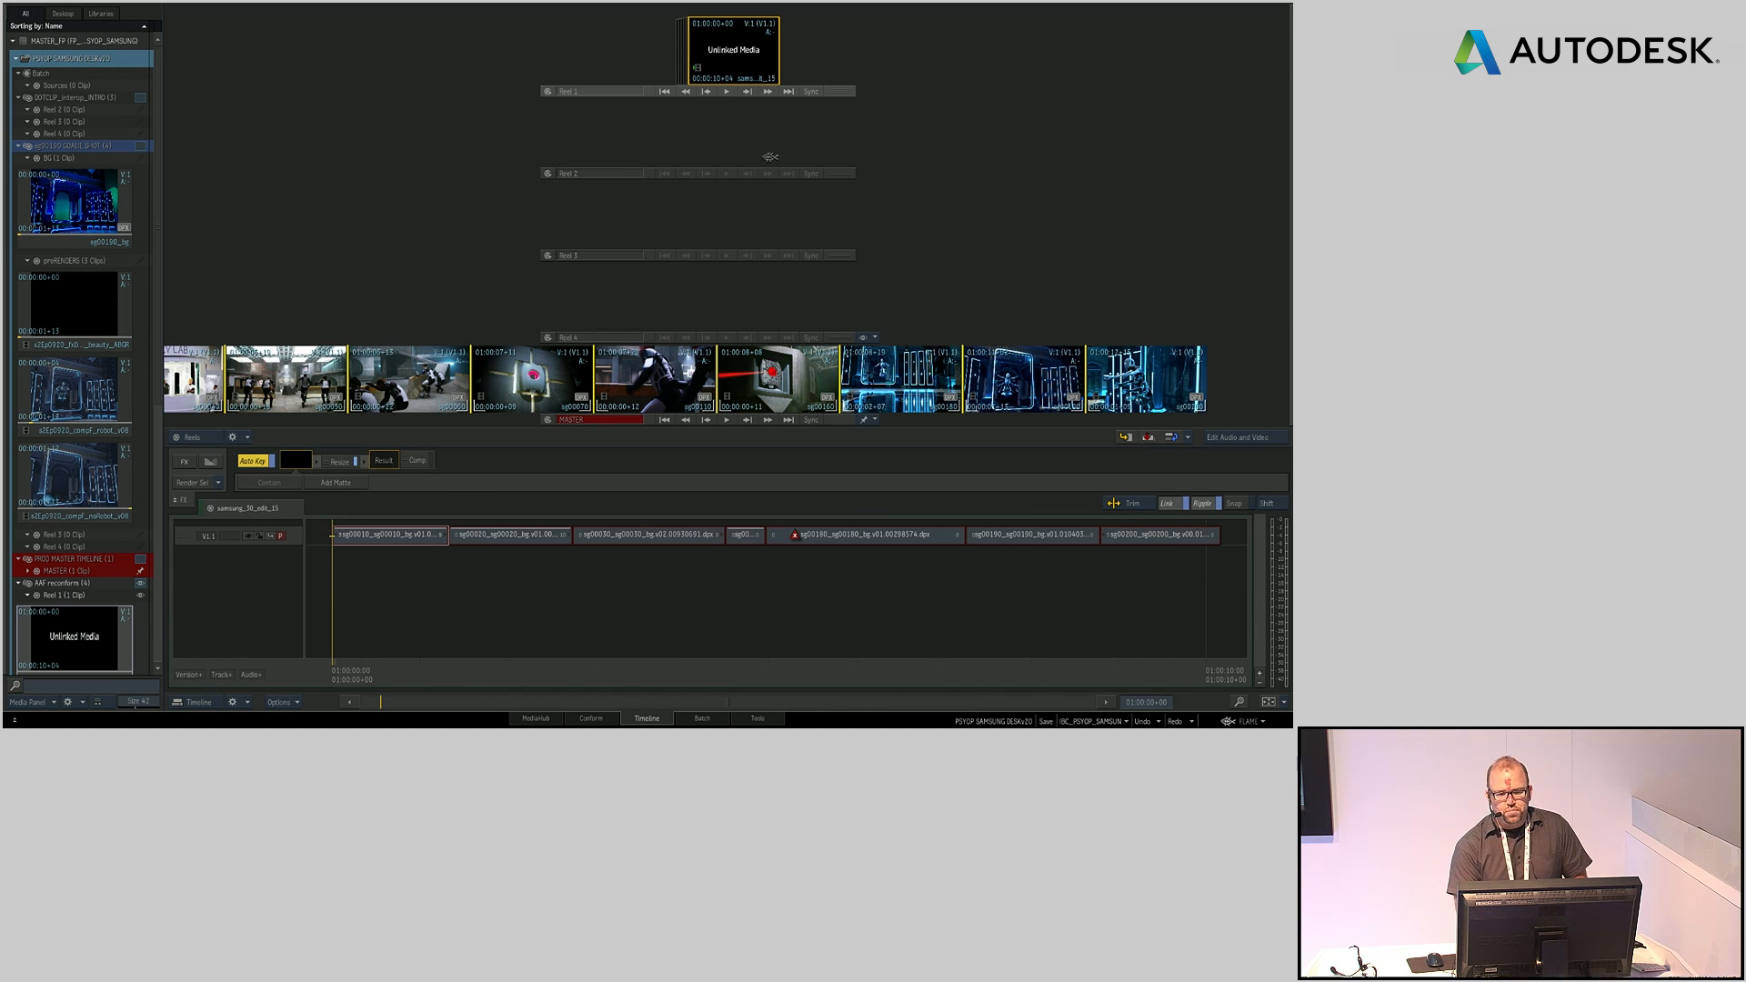
Step: Set the AAF import resolution to 1920 x 1080 HD 1080 and import samsung_30_edit_15 again into Reel 1 of AAF reconform
left_click(539, 716)
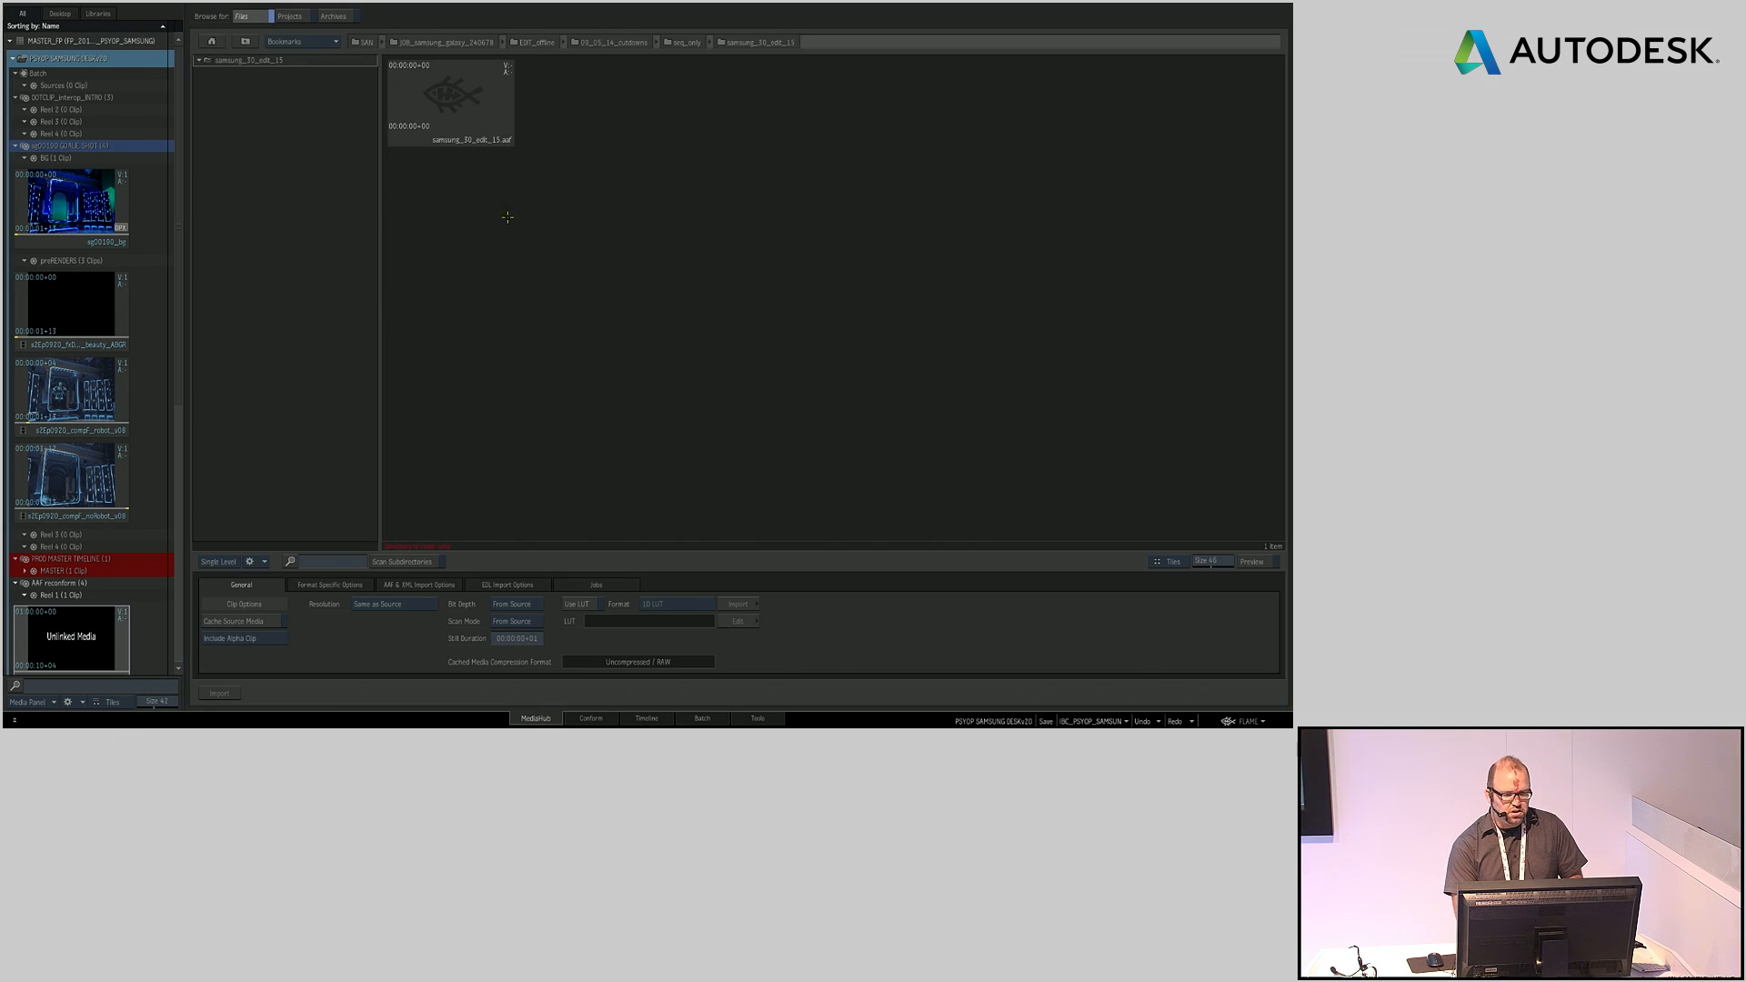
left_click(470, 99)
left_click(424, 585)
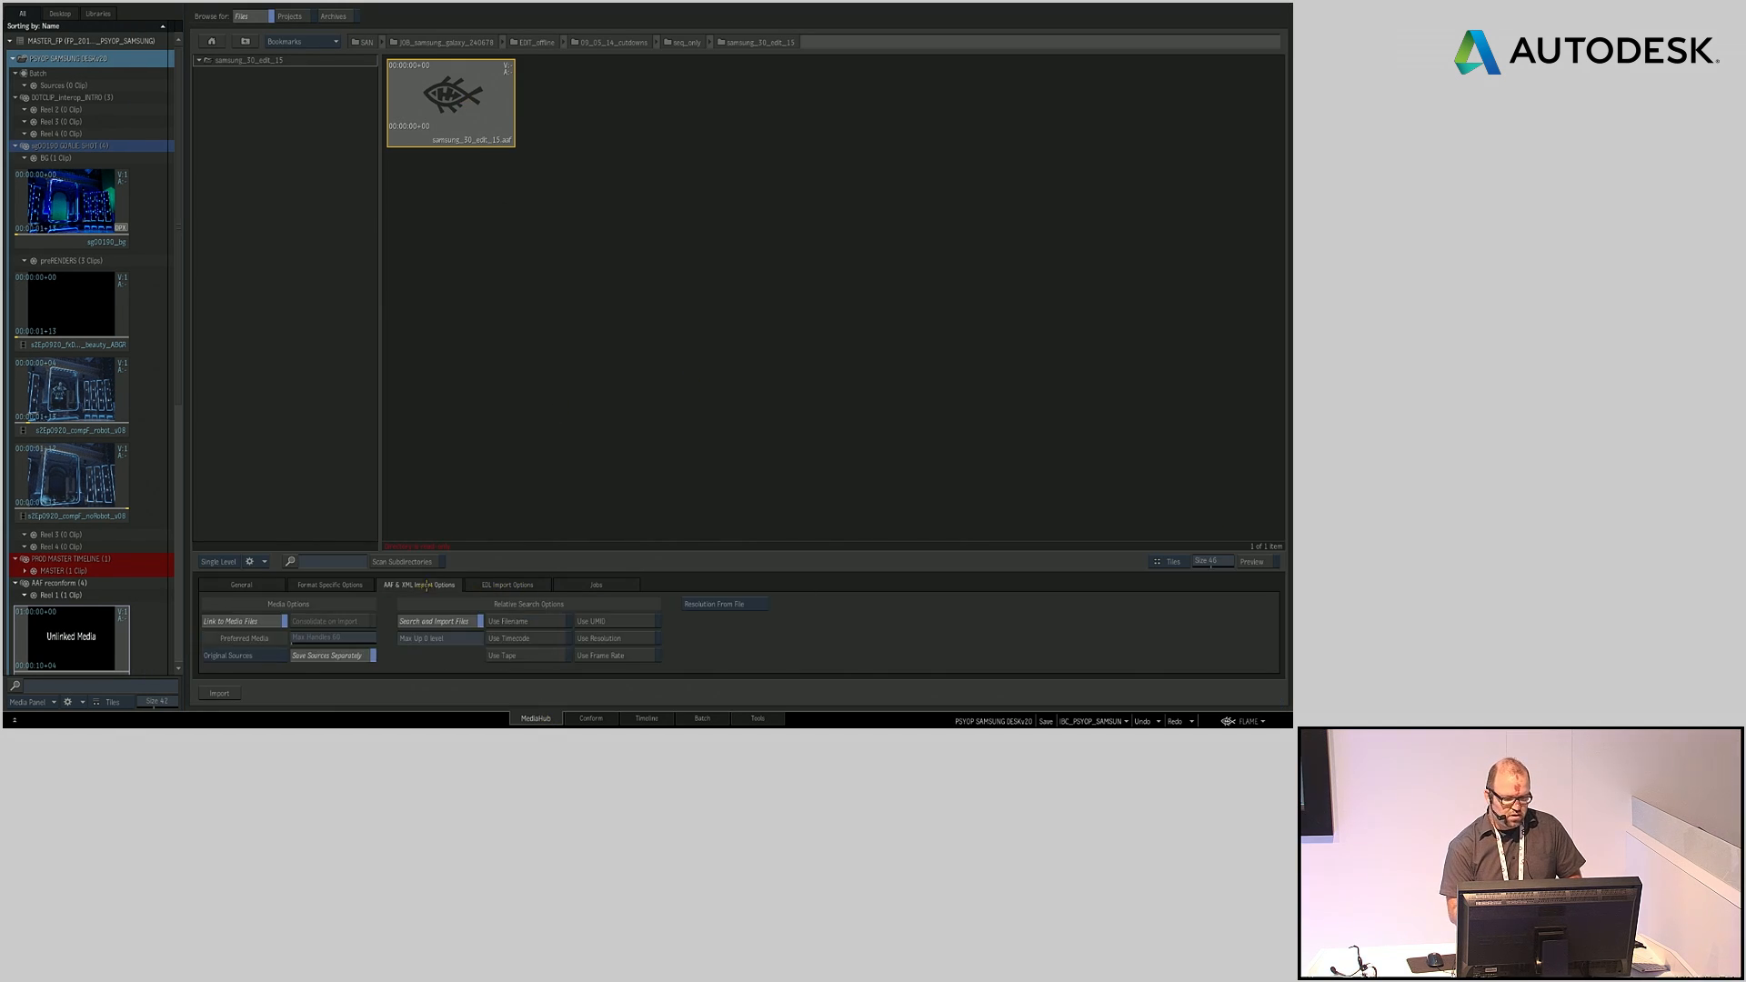
left_click(718, 604)
left_click(837, 623)
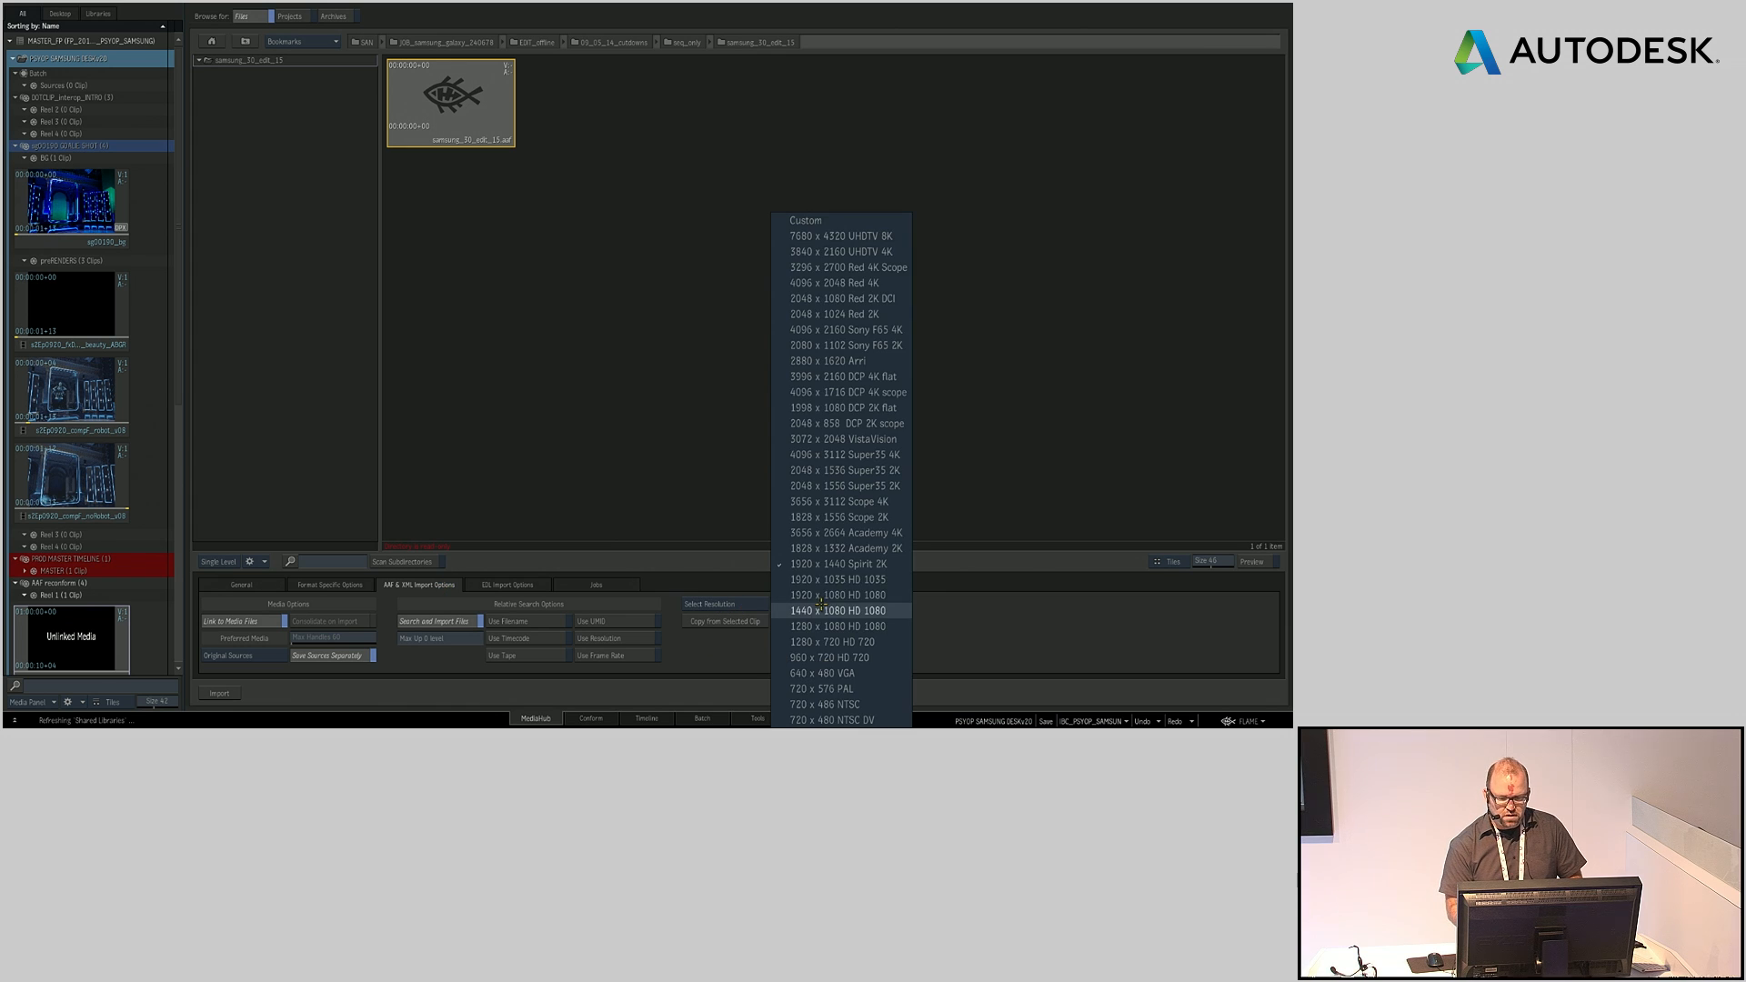
left_click(855, 595)
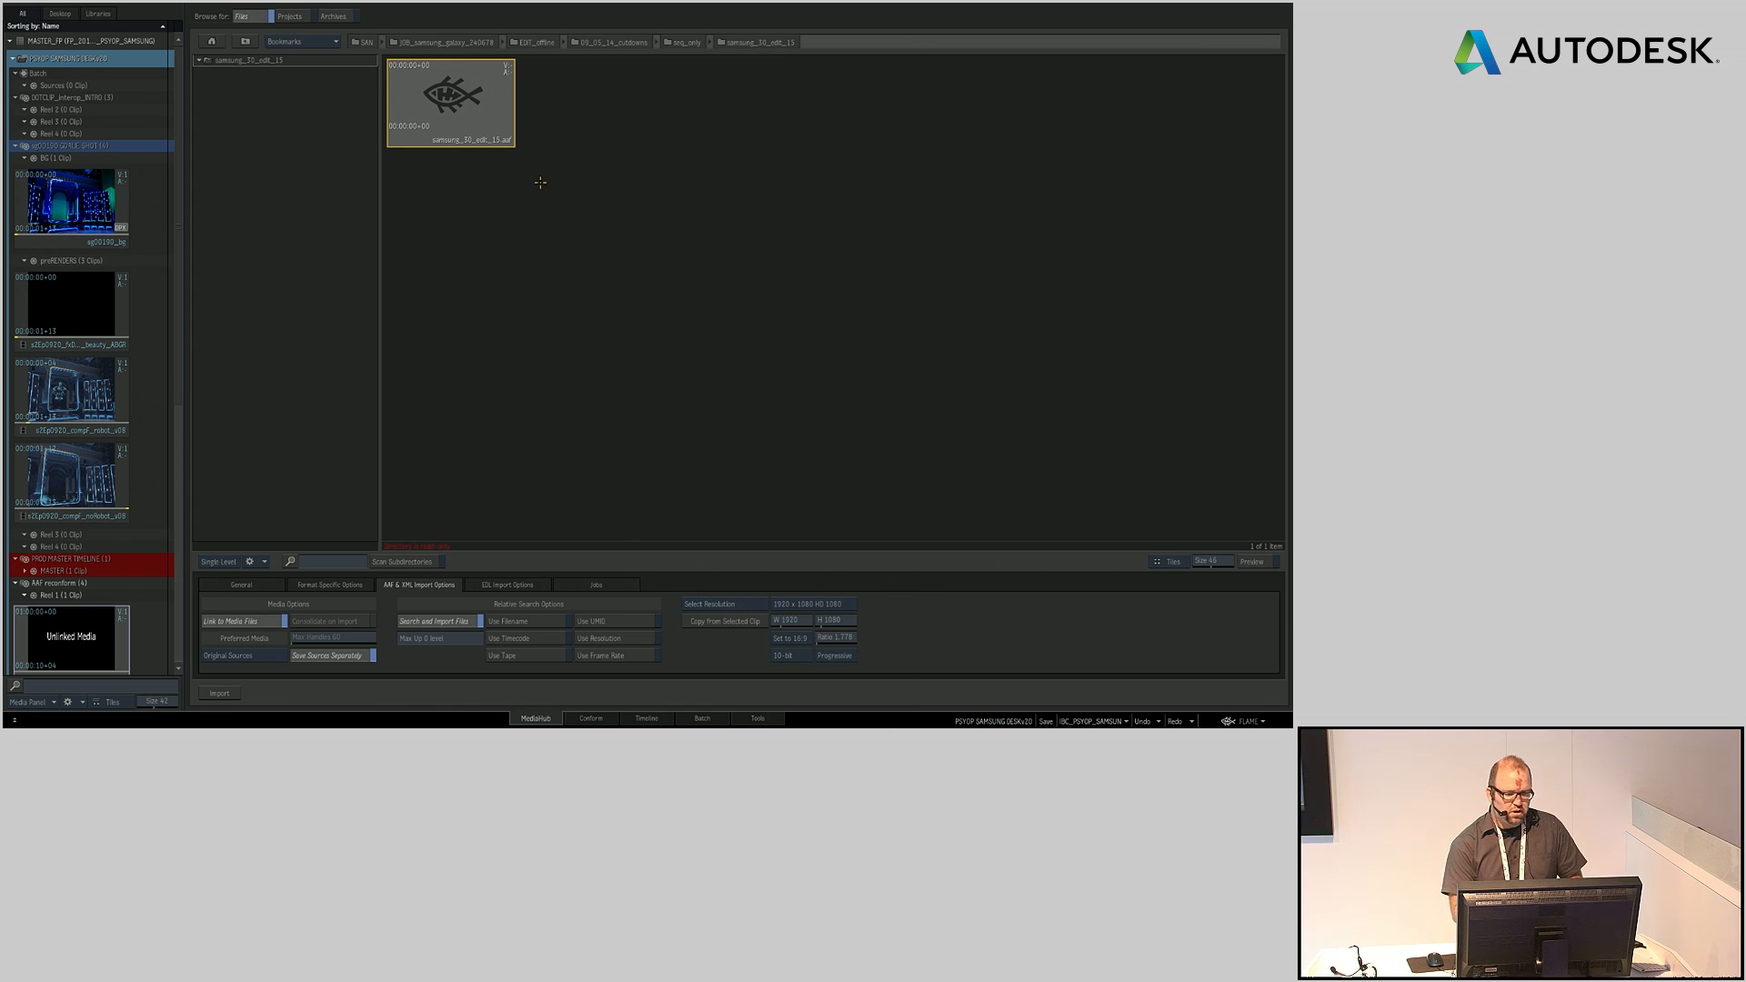
left_click_drag(460, 82, 87, 597)
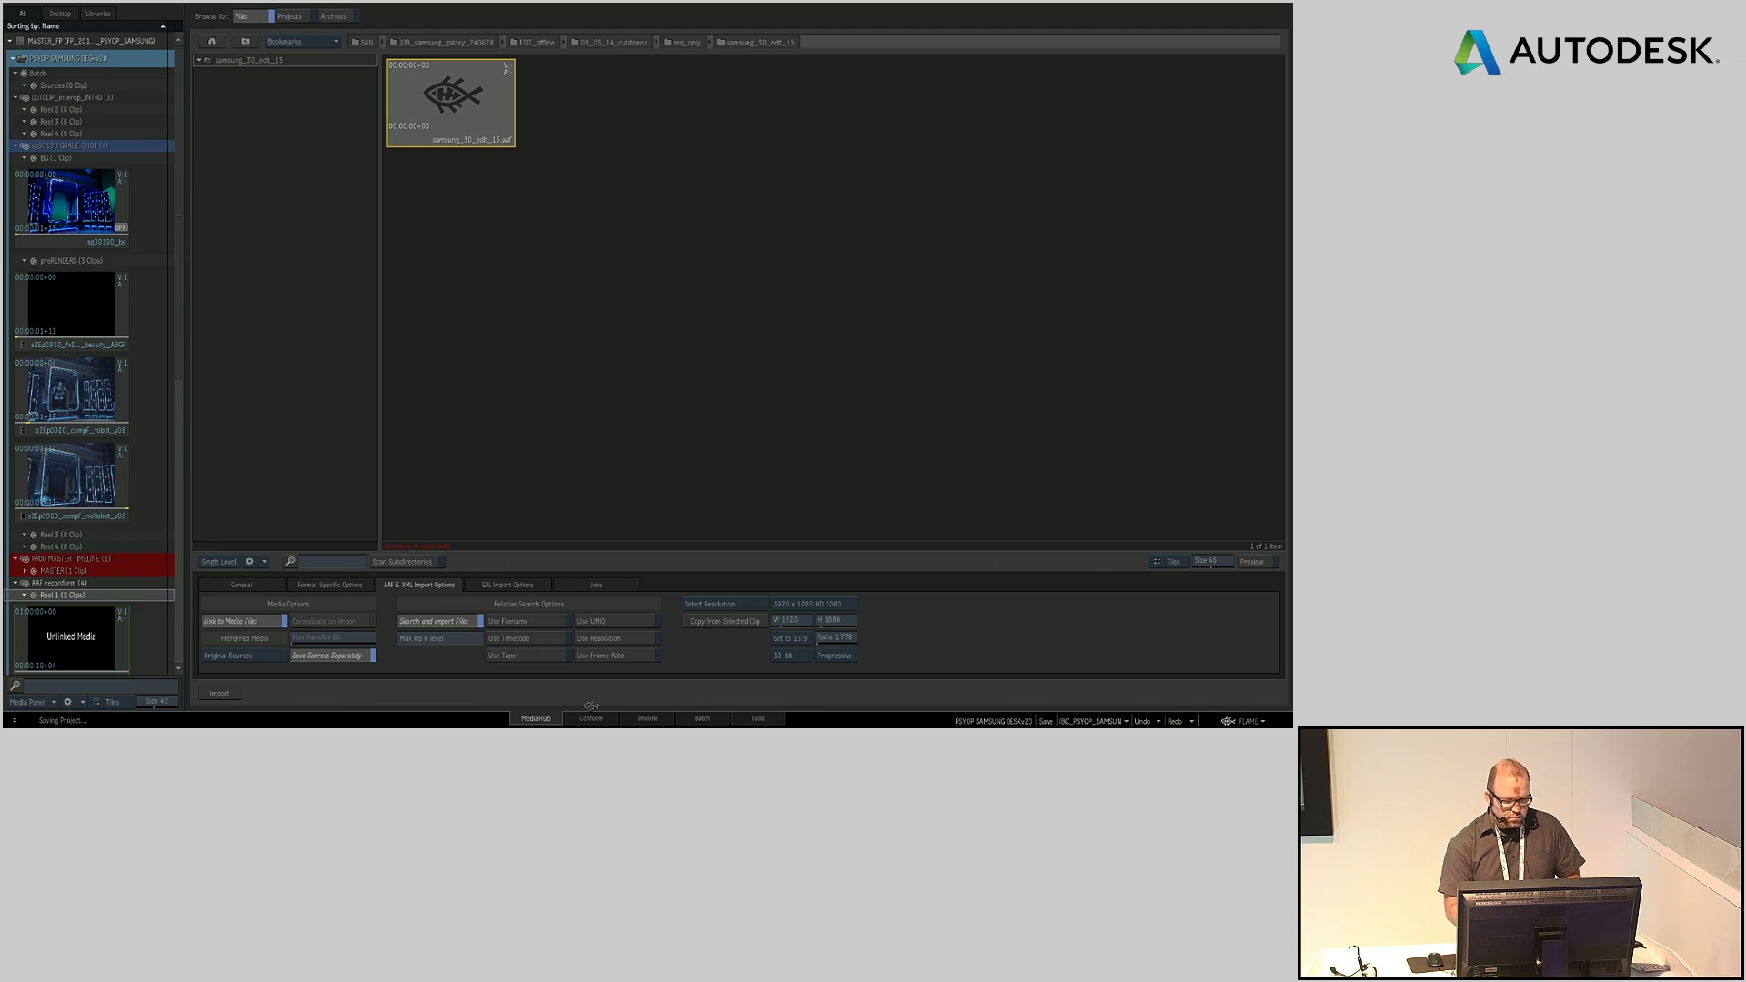
Step: Remove the earlier AAF import from Reel 1 and expand the re-imported sequence into its individual segments
left_click(650, 719)
left_click_drag(734, 44, 718, 537)
left_click_drag(874, 62, 717, 65)
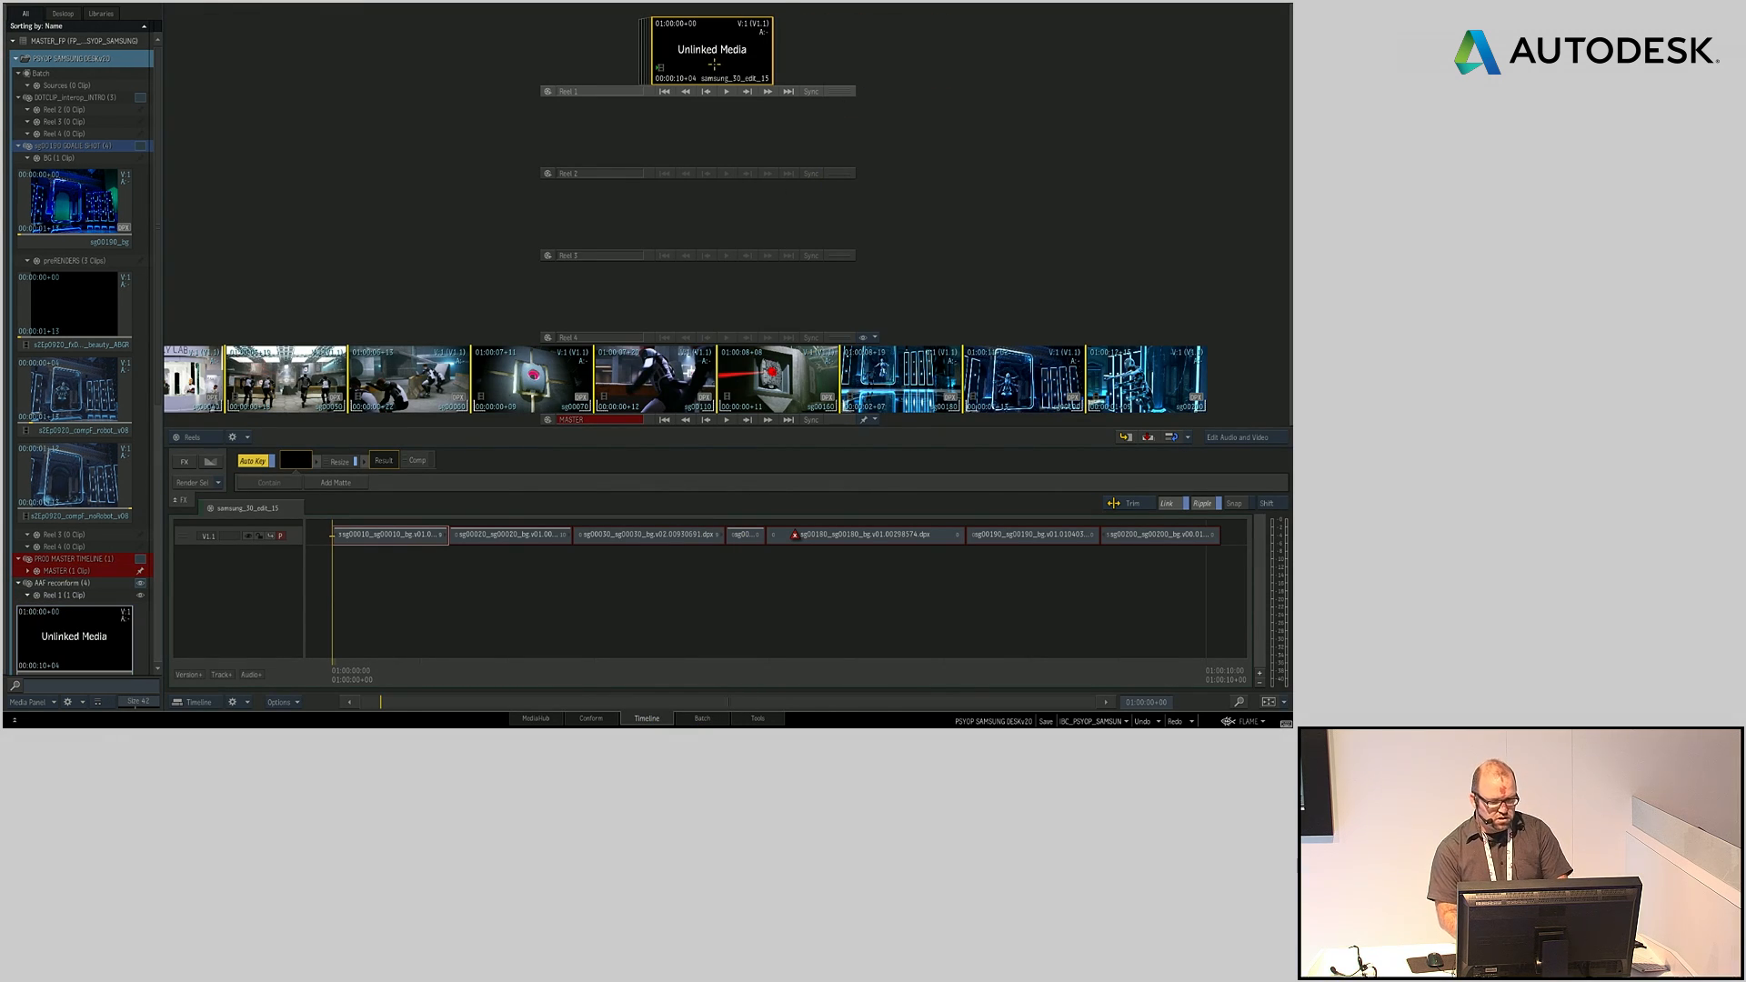
double_click(717, 66)
left_click_drag(989, 59, 690, 59)
key("Down")
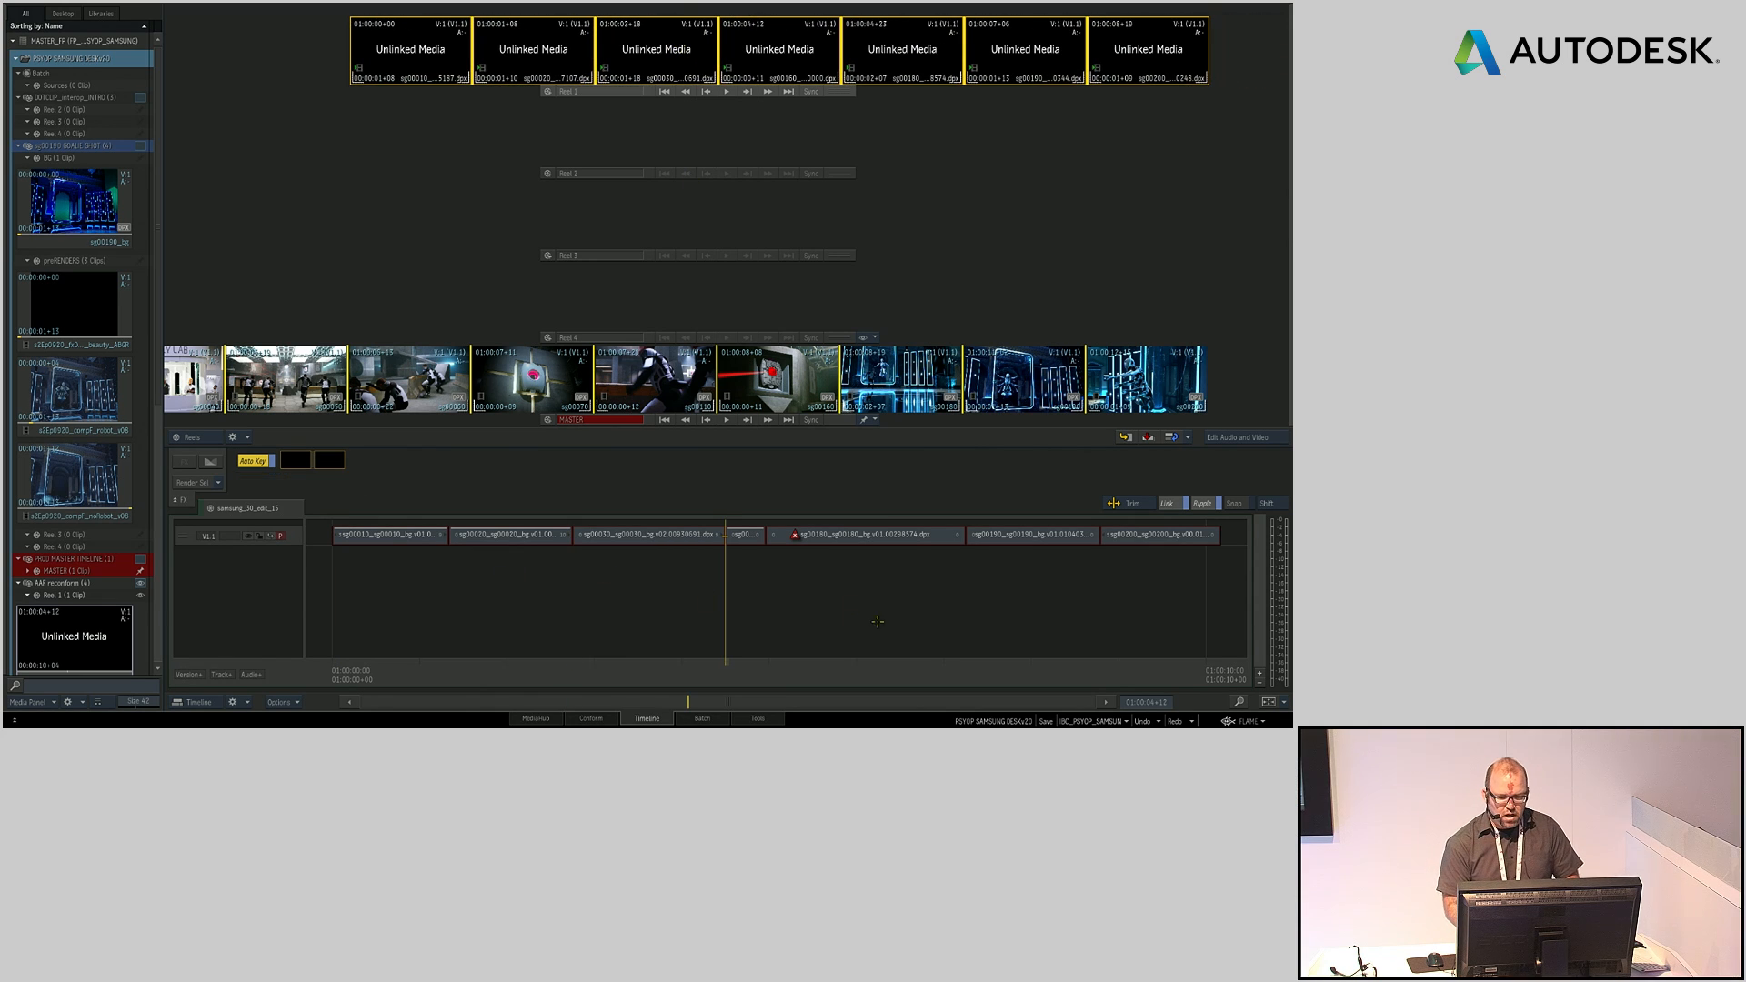
left_click_drag(629, 699, 505, 543)
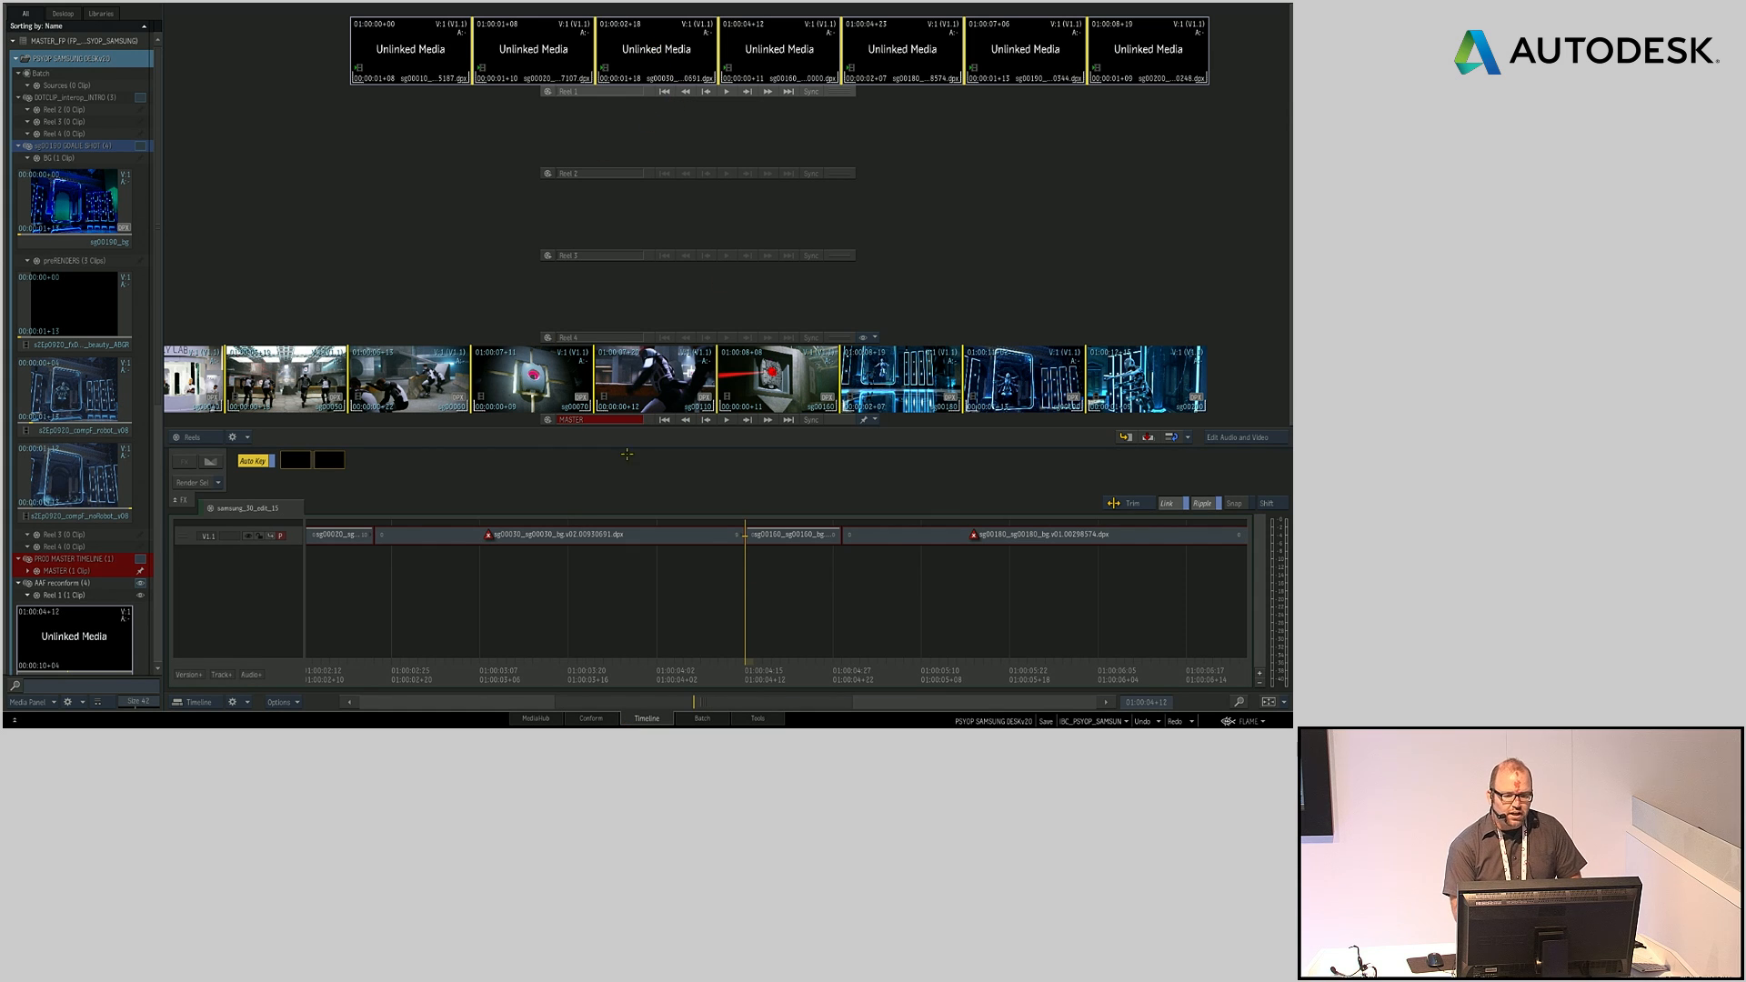
left_click_drag(636, 375, 751, 396)
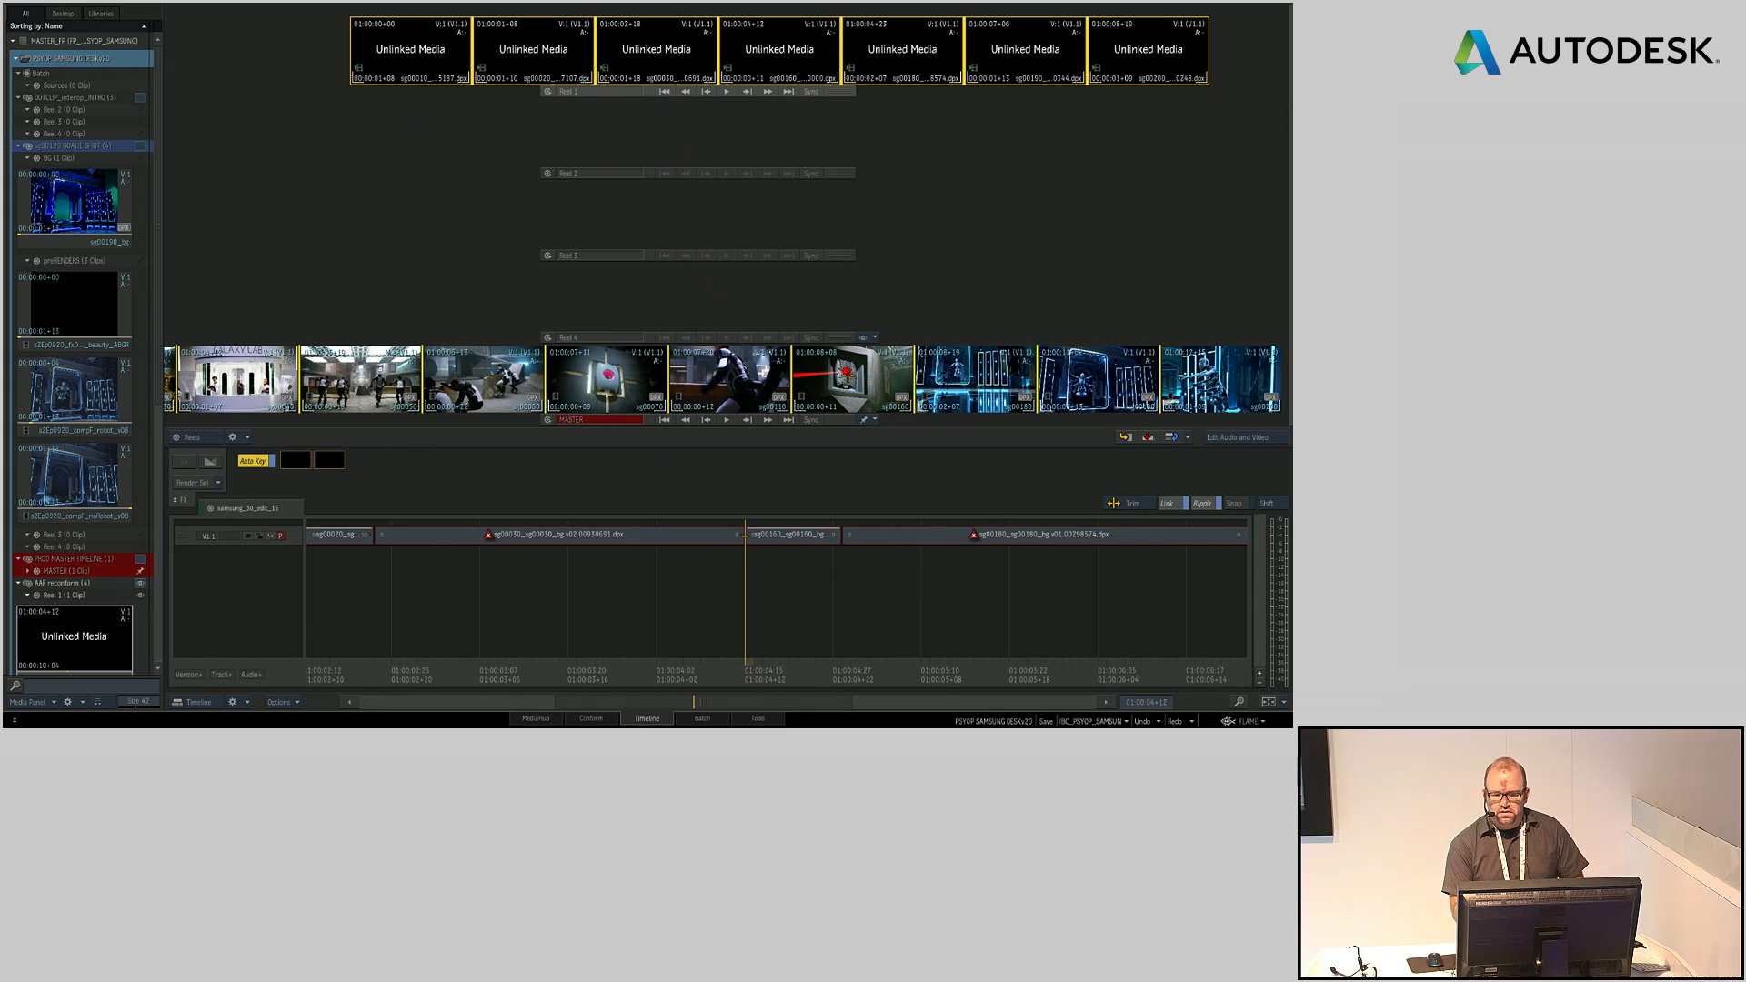
Step: Check the available clip versions of the sg00110 and sg00180 segments in the MASTER timeline
double_click(846, 378)
left_click(843, 536)
left_click(501, 484)
left_click(858, 460)
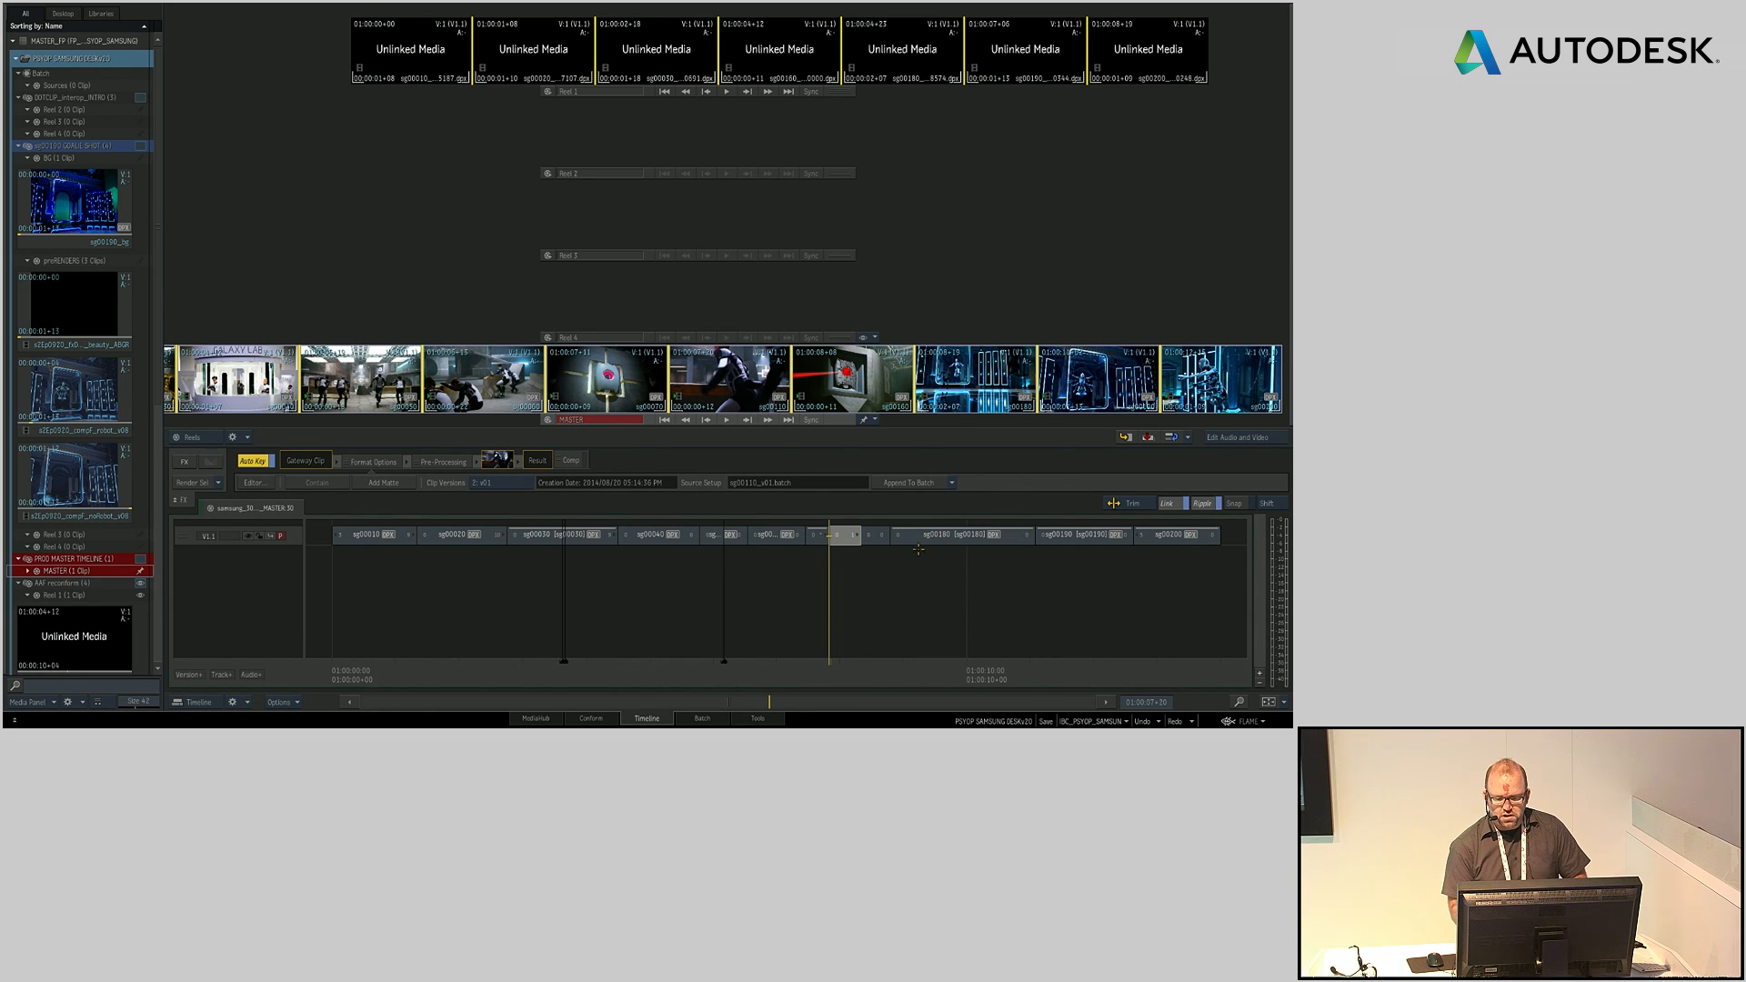
left_click(871, 674)
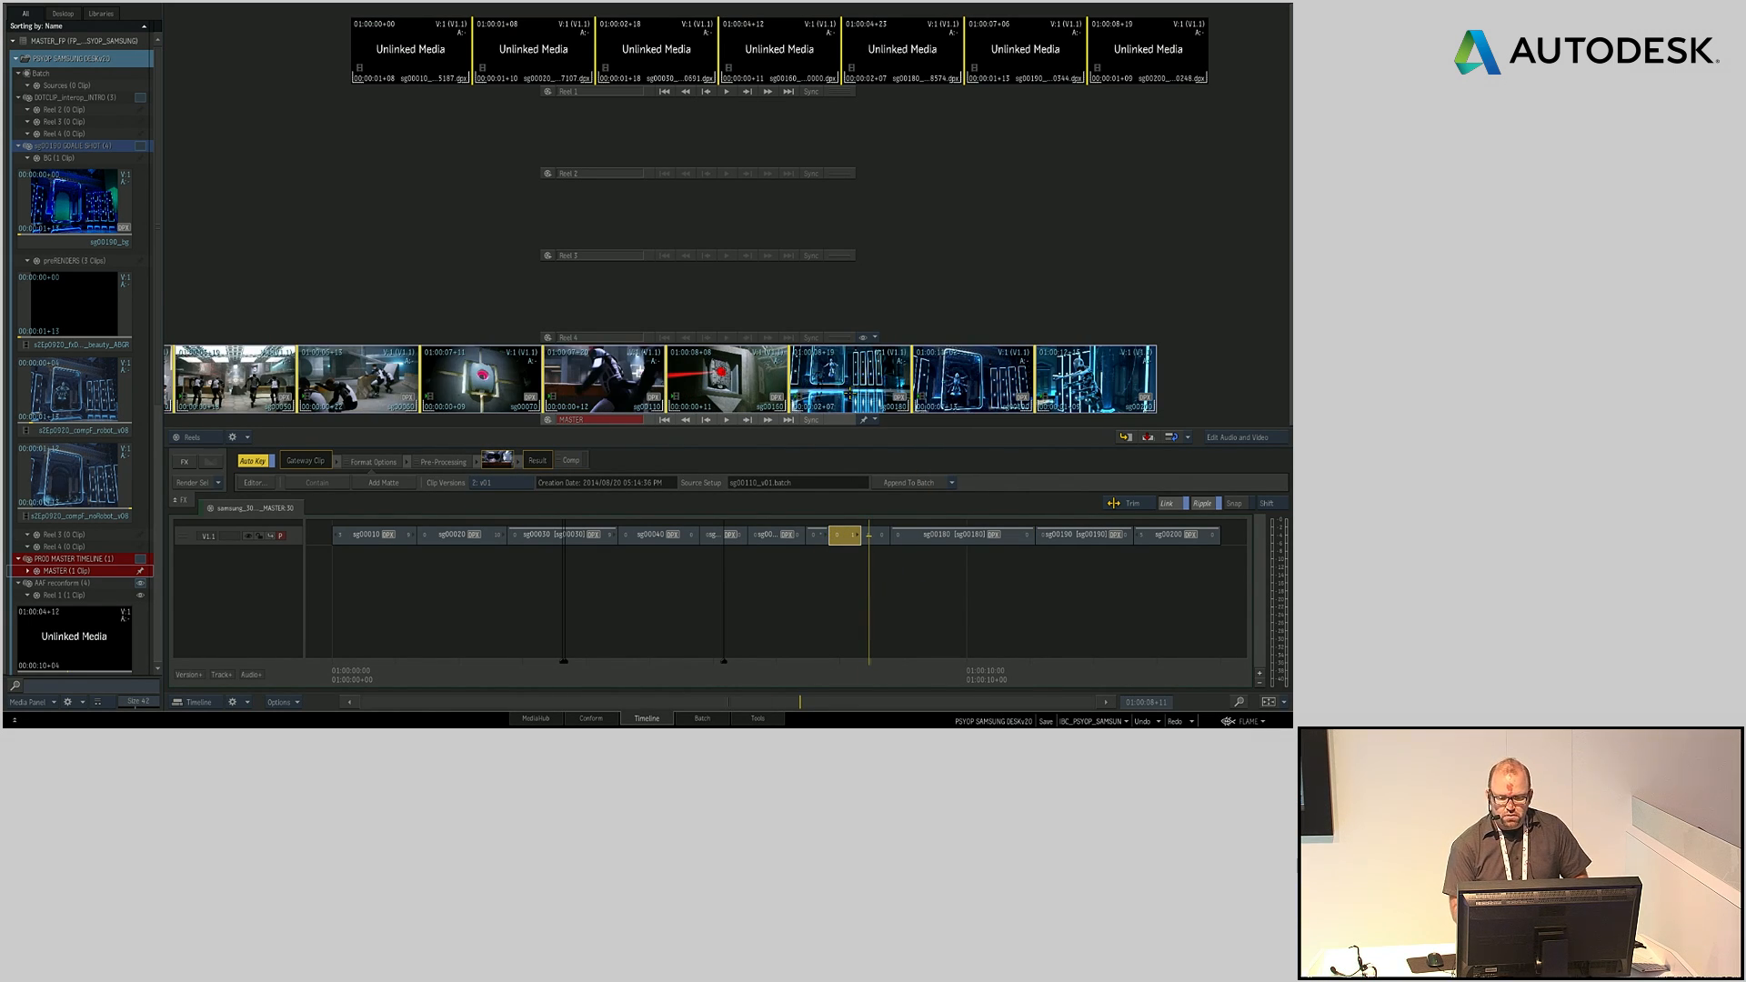
left_click(946, 536)
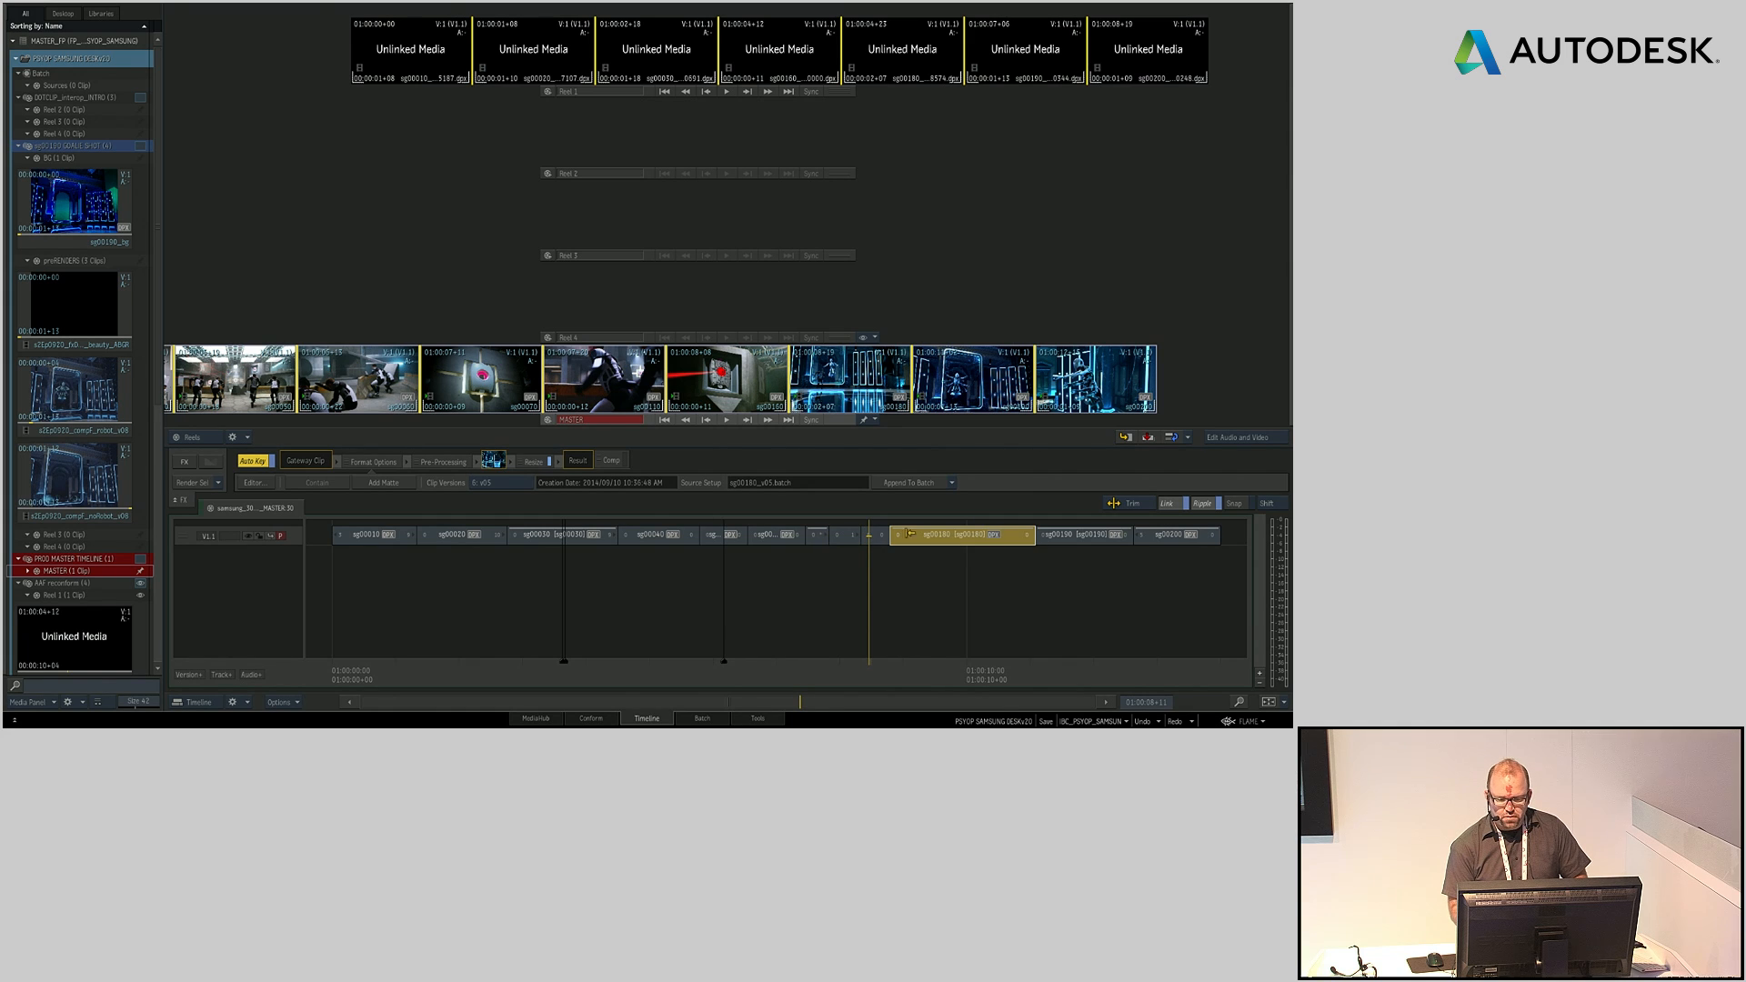
left_click(503, 480)
left_click(711, 284)
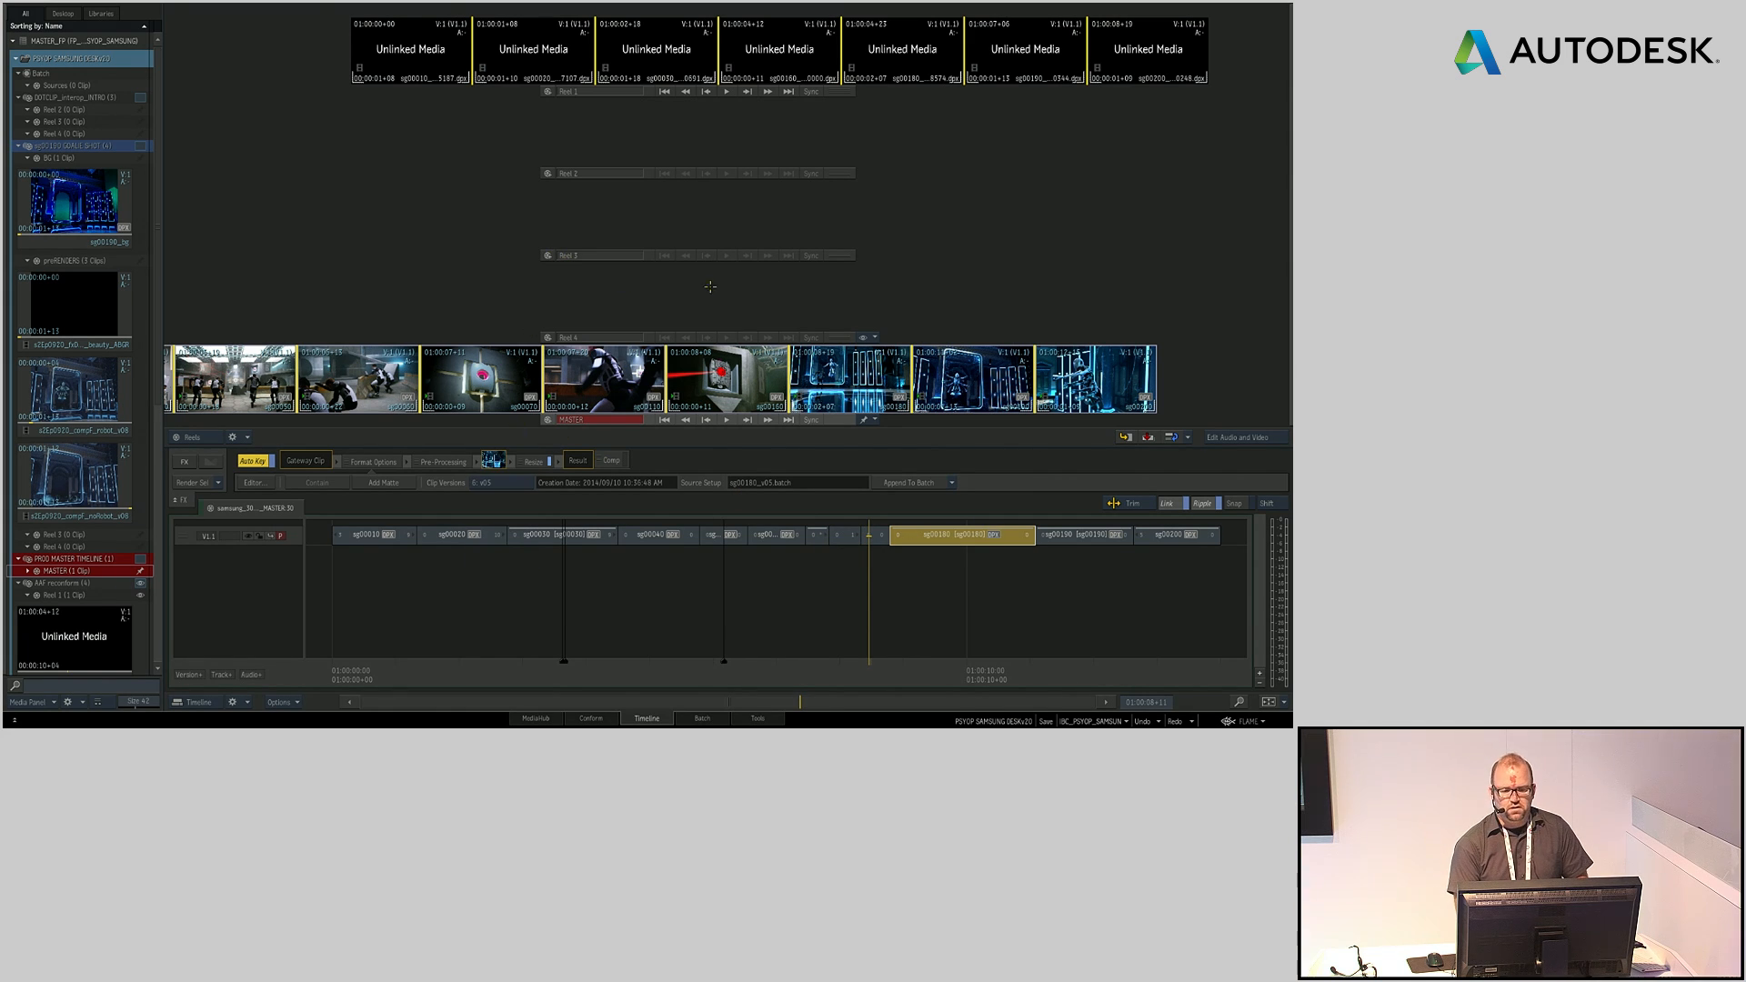
Step: Match the MASTER sequence's source clips out to Reel 3 and rename that reel "versionable sources"
left_click_drag(538, 377, 591, 381)
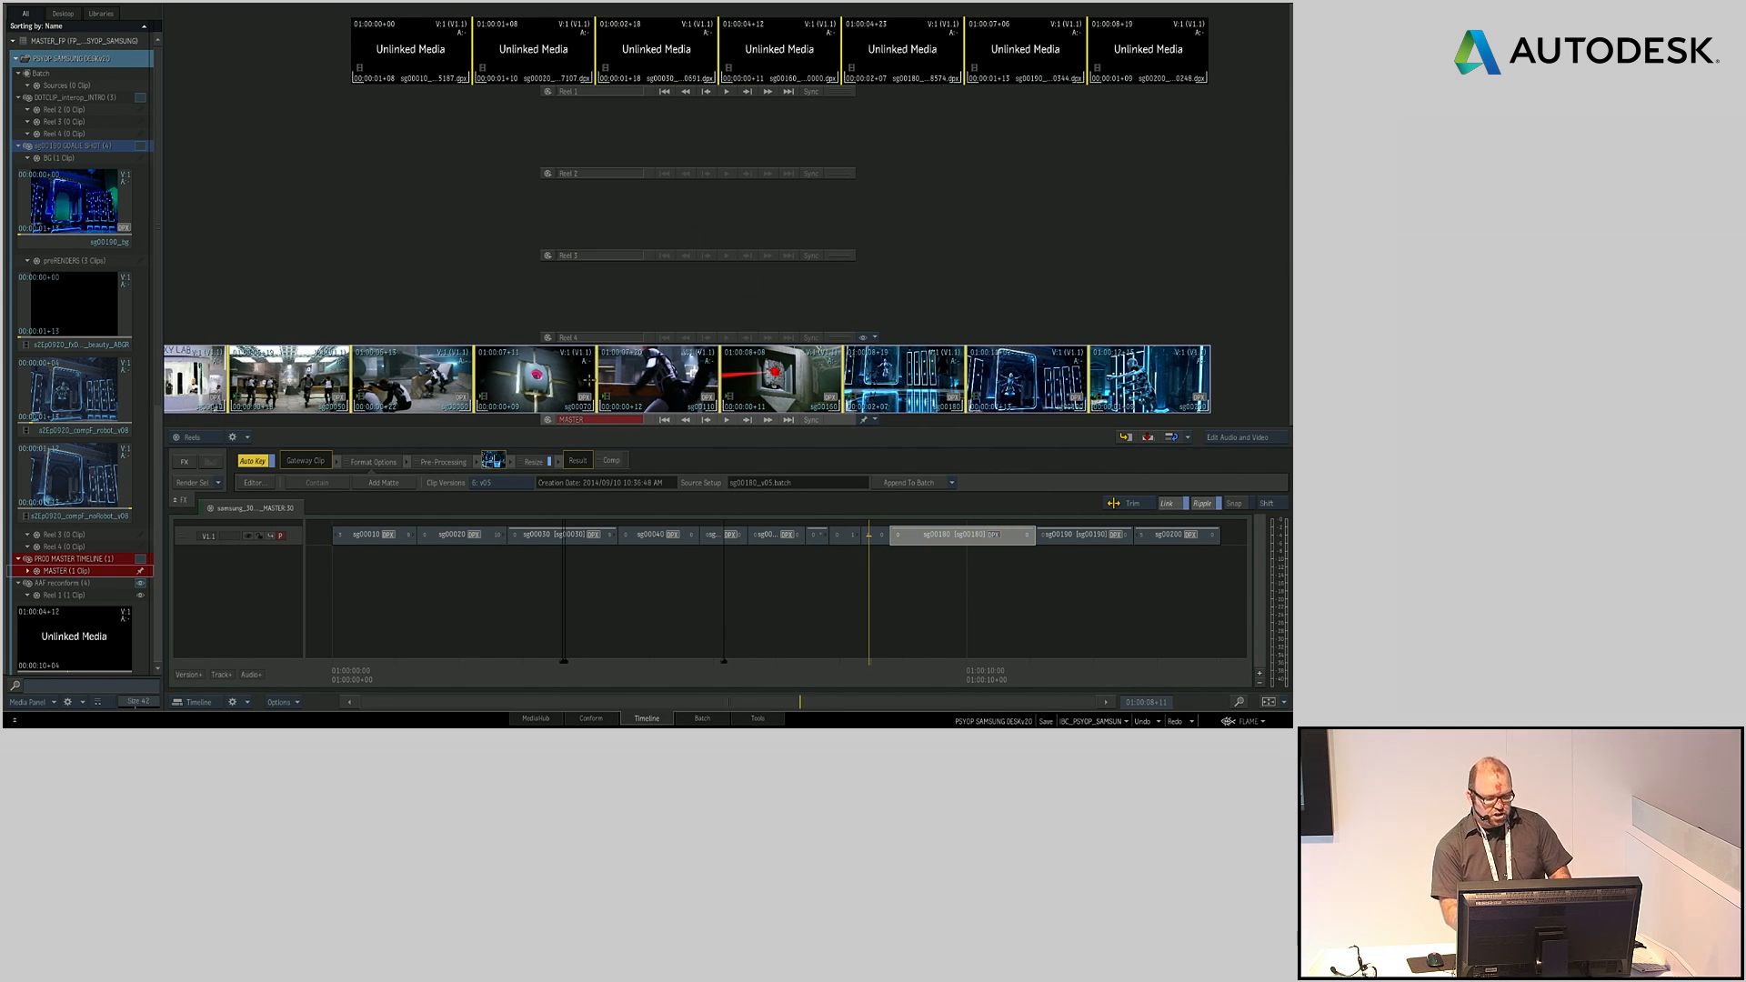
key("m")
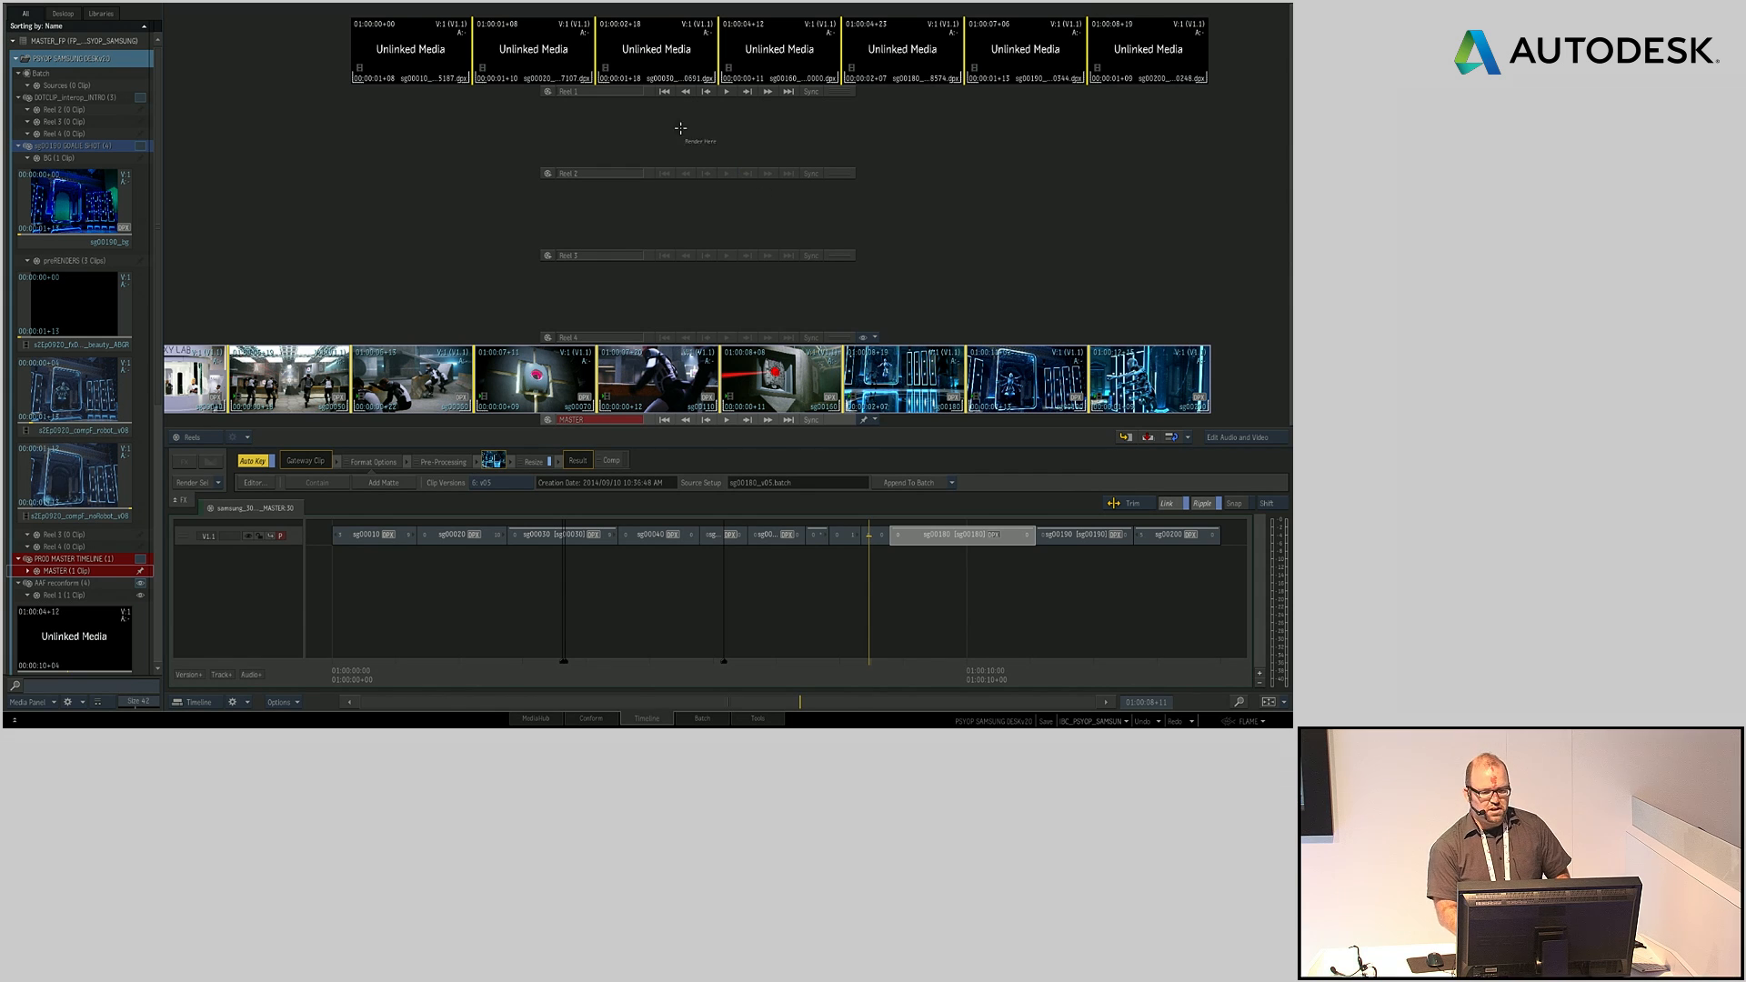
left_click(664, 207)
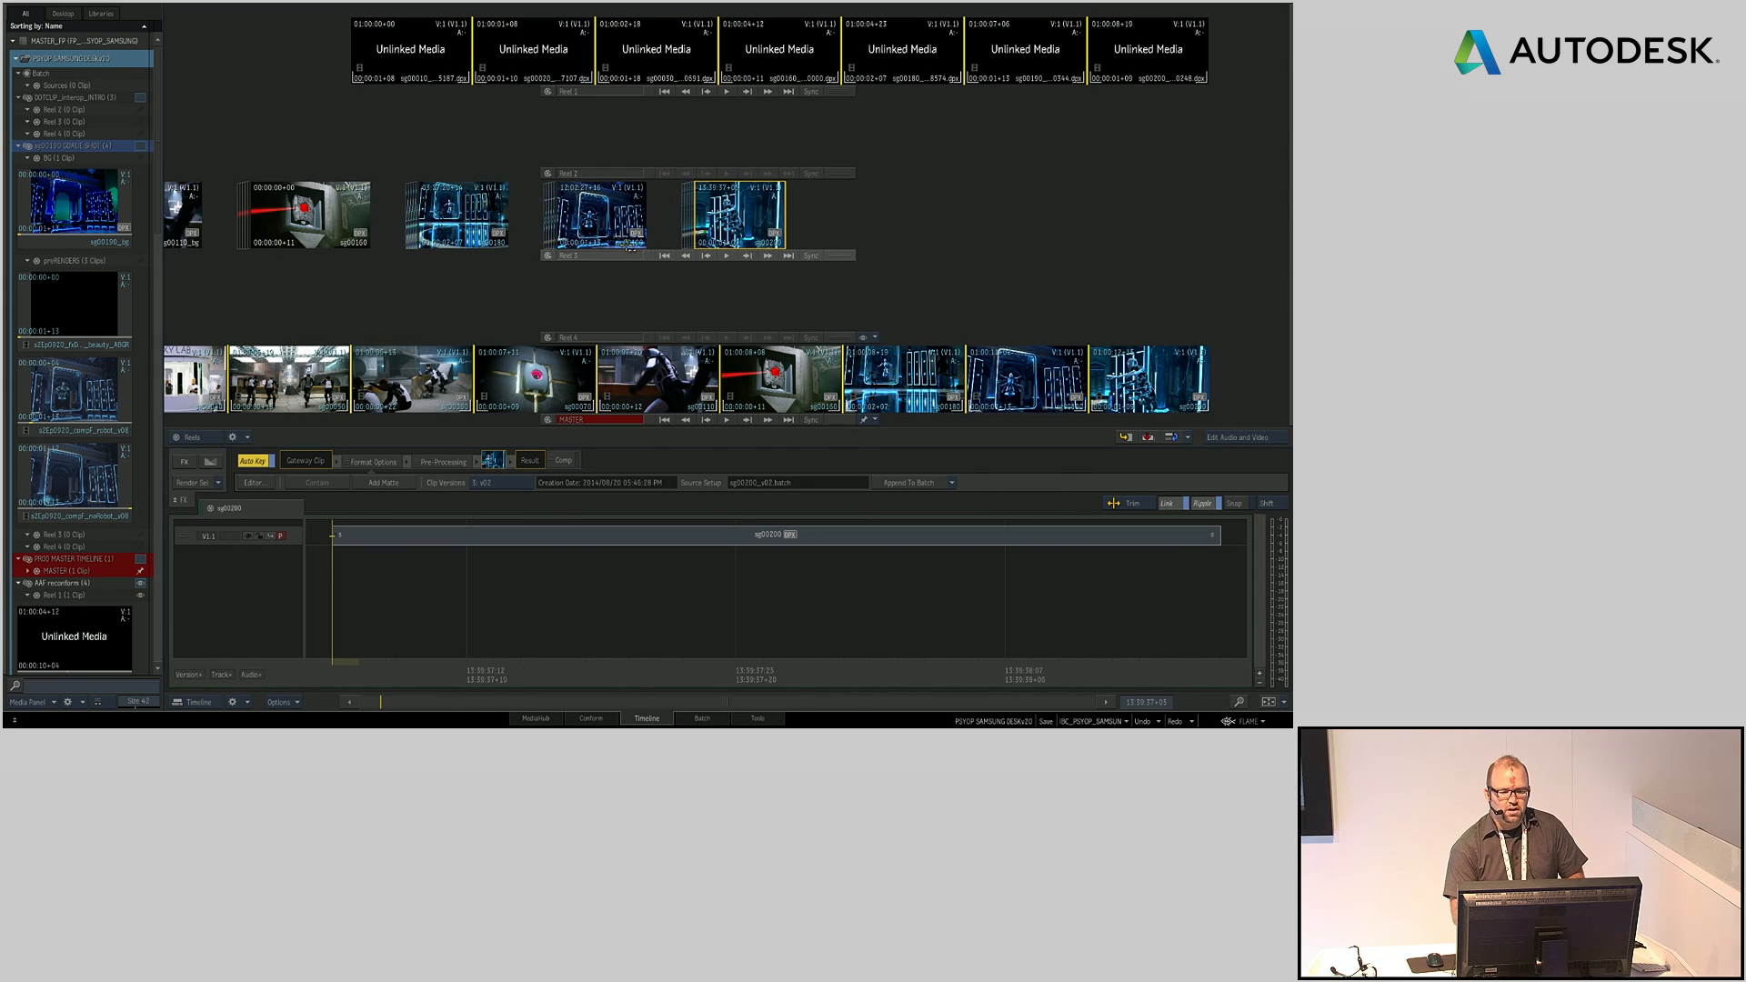
type("versionab")
type("le aources")
key("Return")
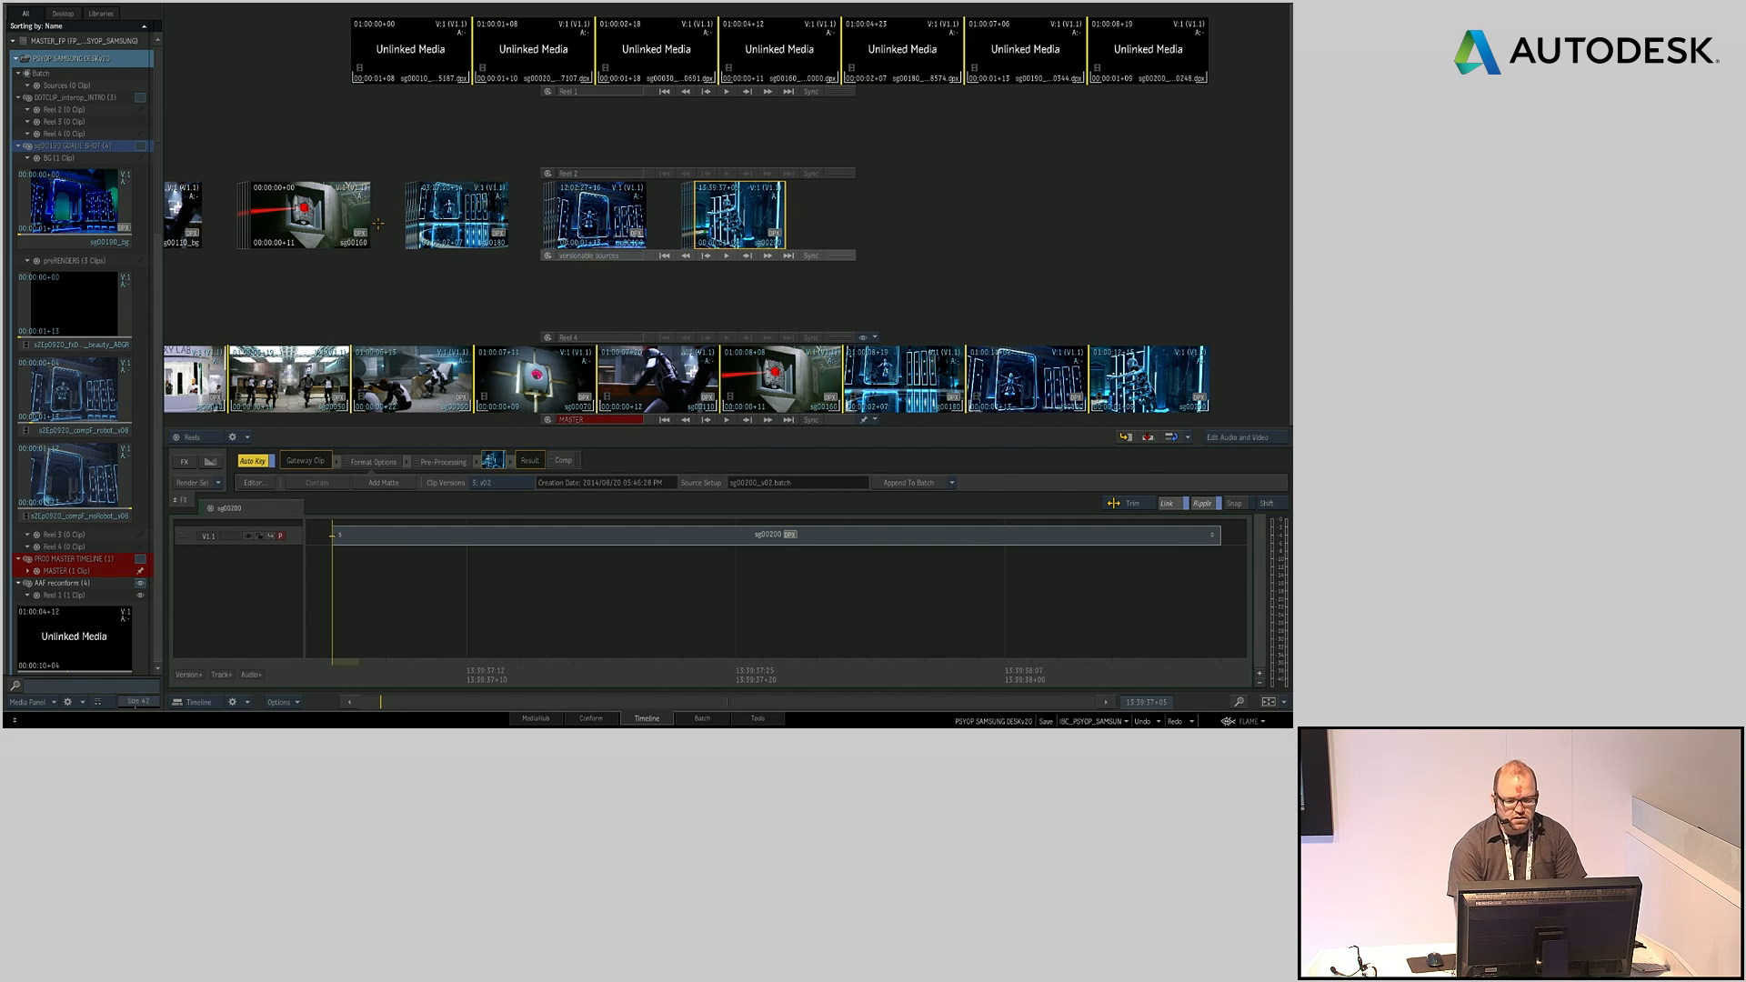
Step: Open the unlinked samsung_30_edit_15 clip as a sequence and bring up its segment list for conforming
left_click_drag(648, 62, 544, 69)
left_click_drag(467, 259, 769, 267)
left_click_drag(692, 220, 761, 224)
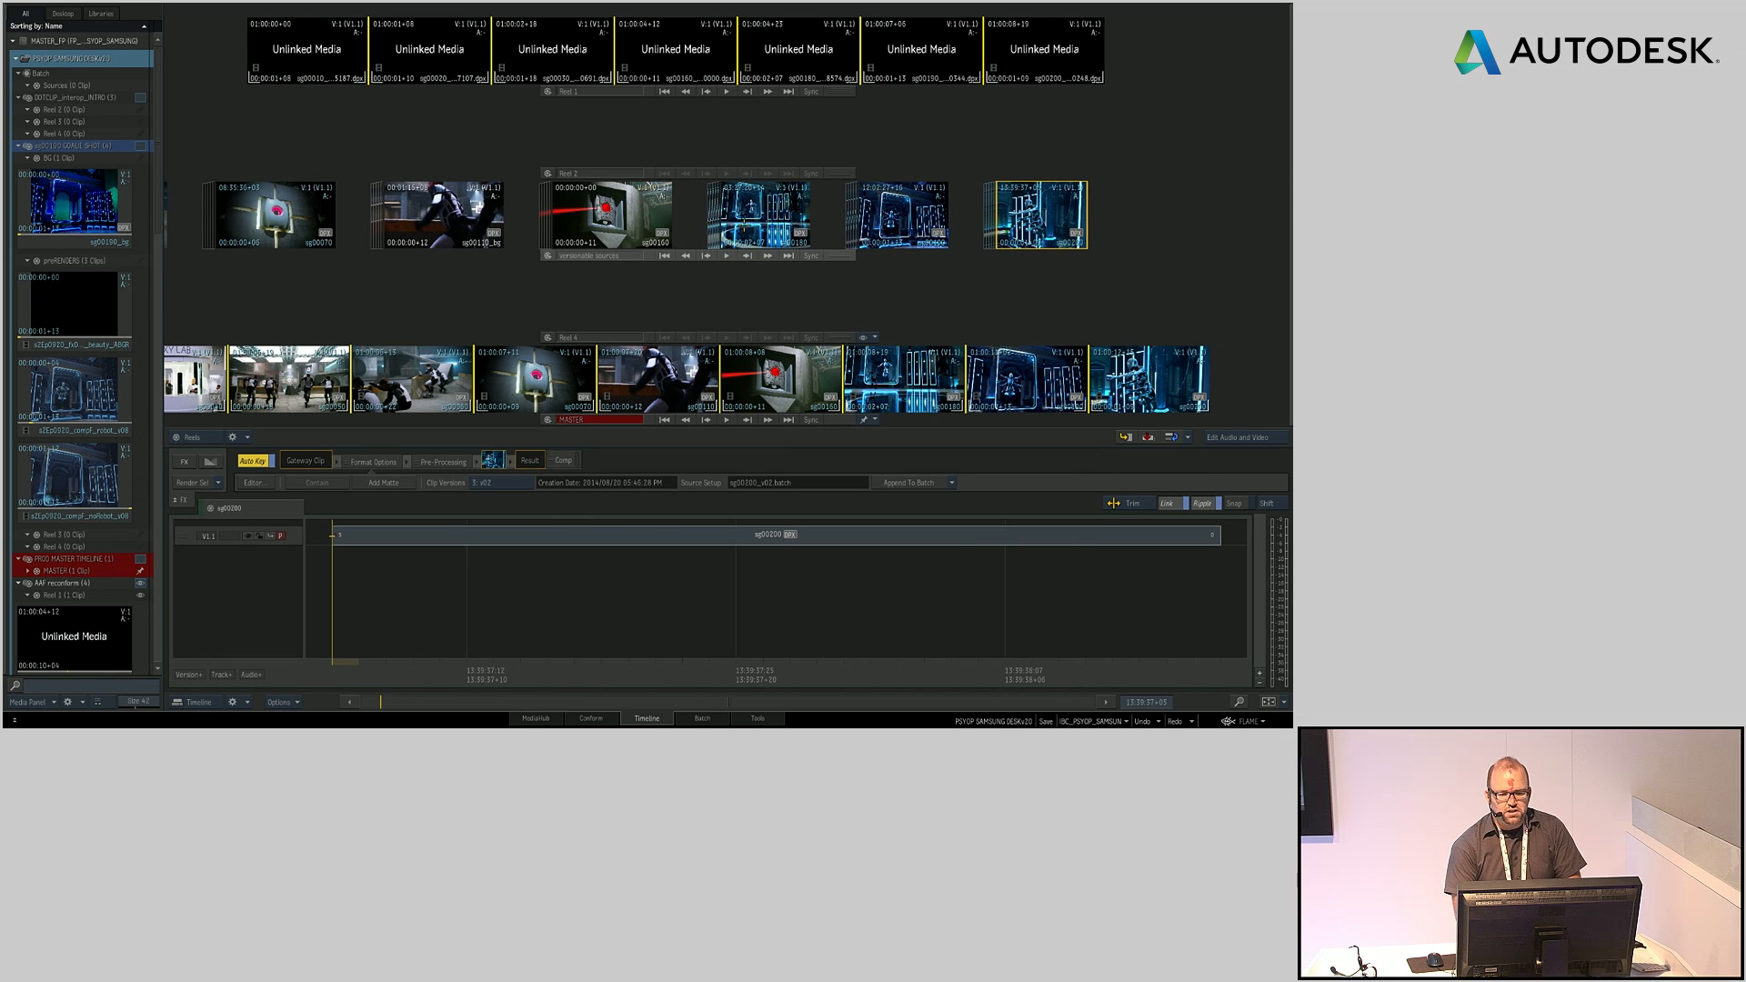
left_click(678, 46)
right_click(653, 36)
left_click(694, 64)
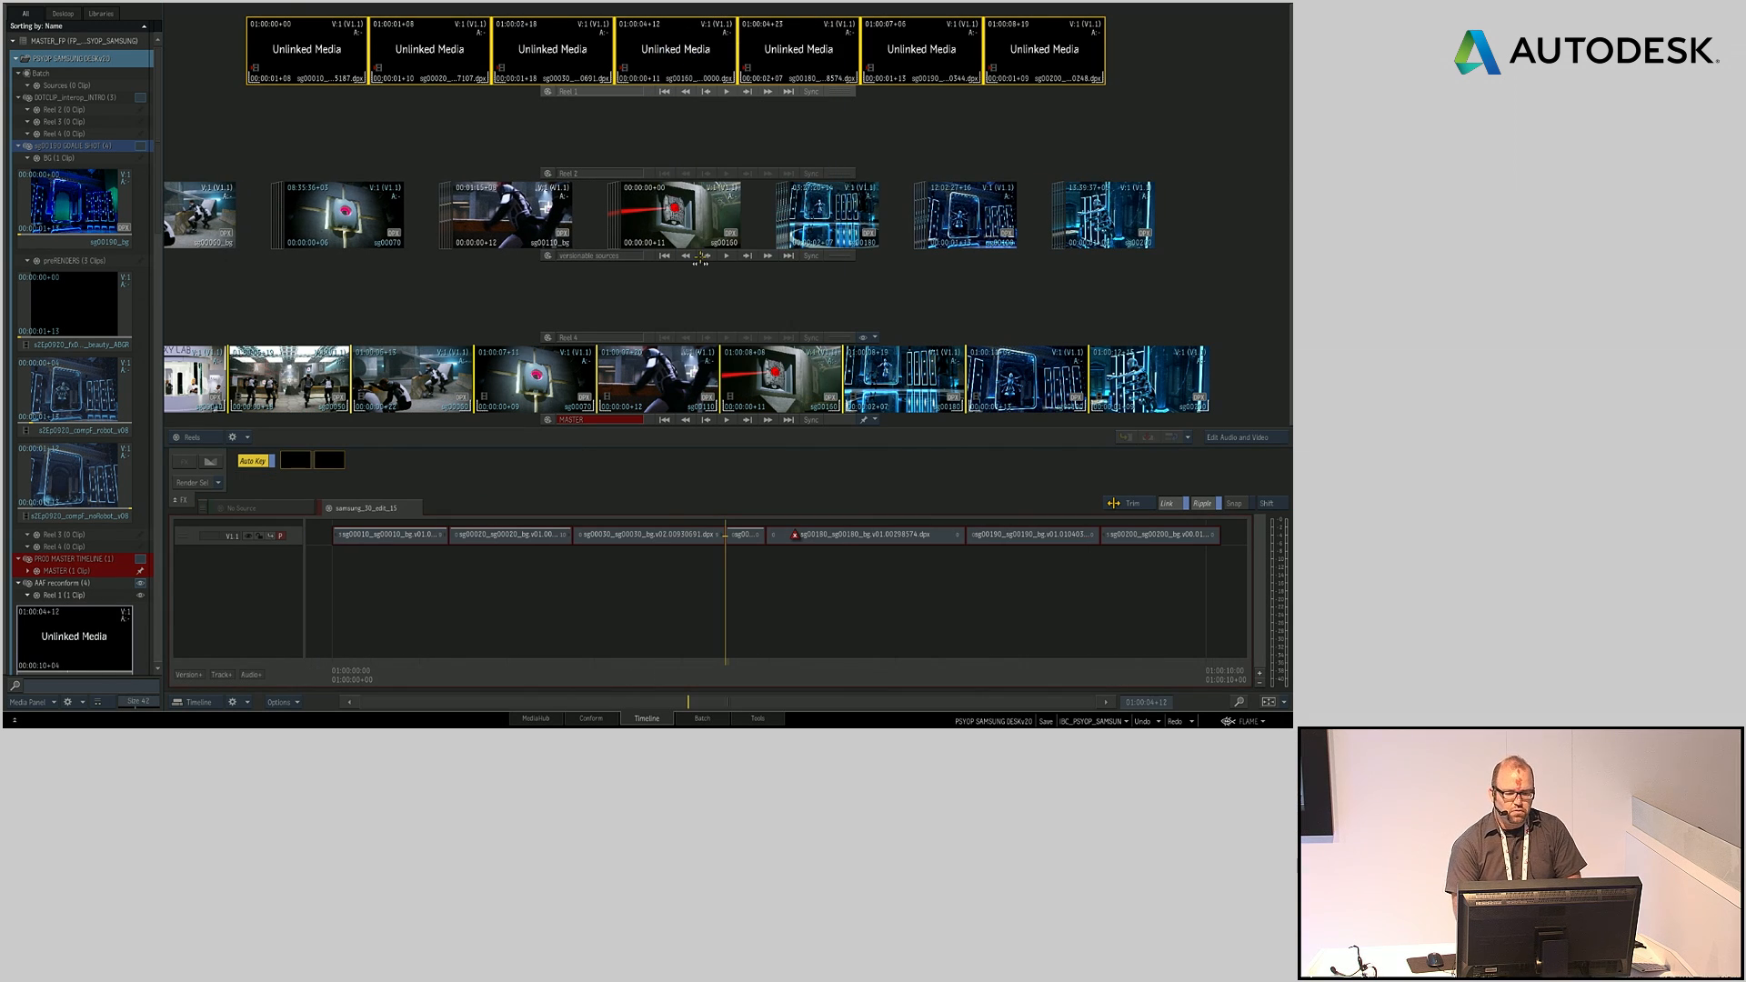
left_click(591, 718)
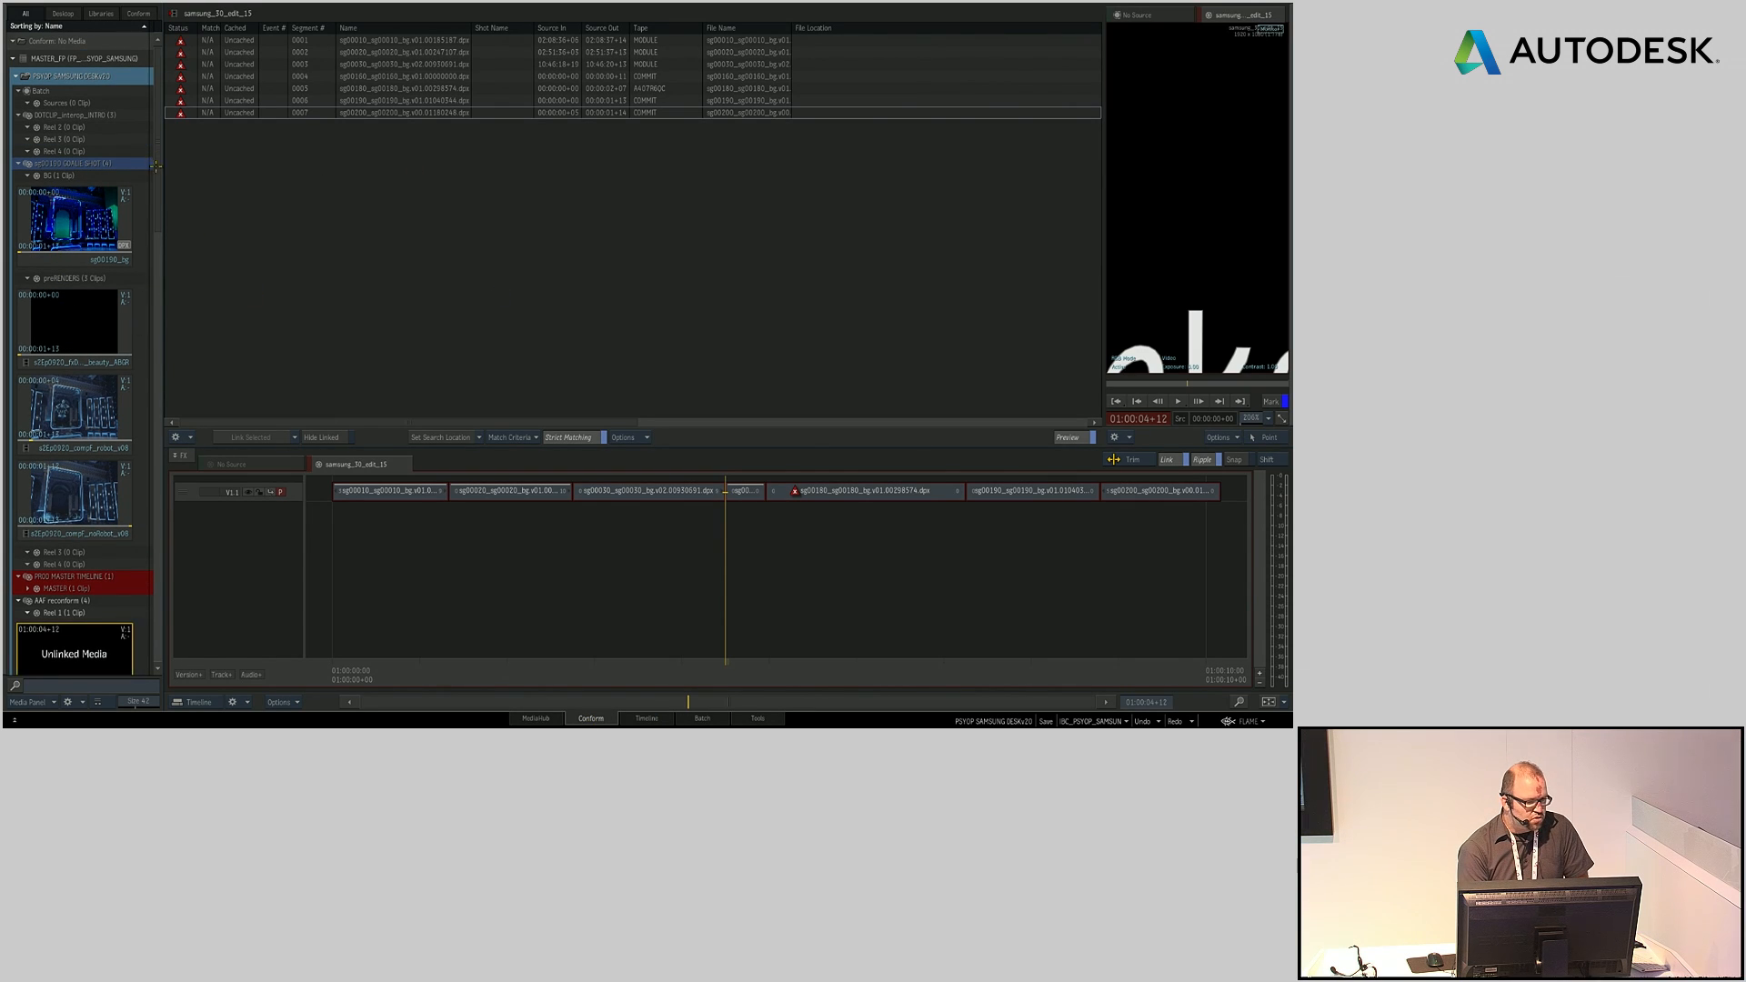
Step: Set the versionable sources reel as the conform media and turn off Strict Matching
scroll(155, 162, "down", 3)
scroll(156, 238, "down", 8)
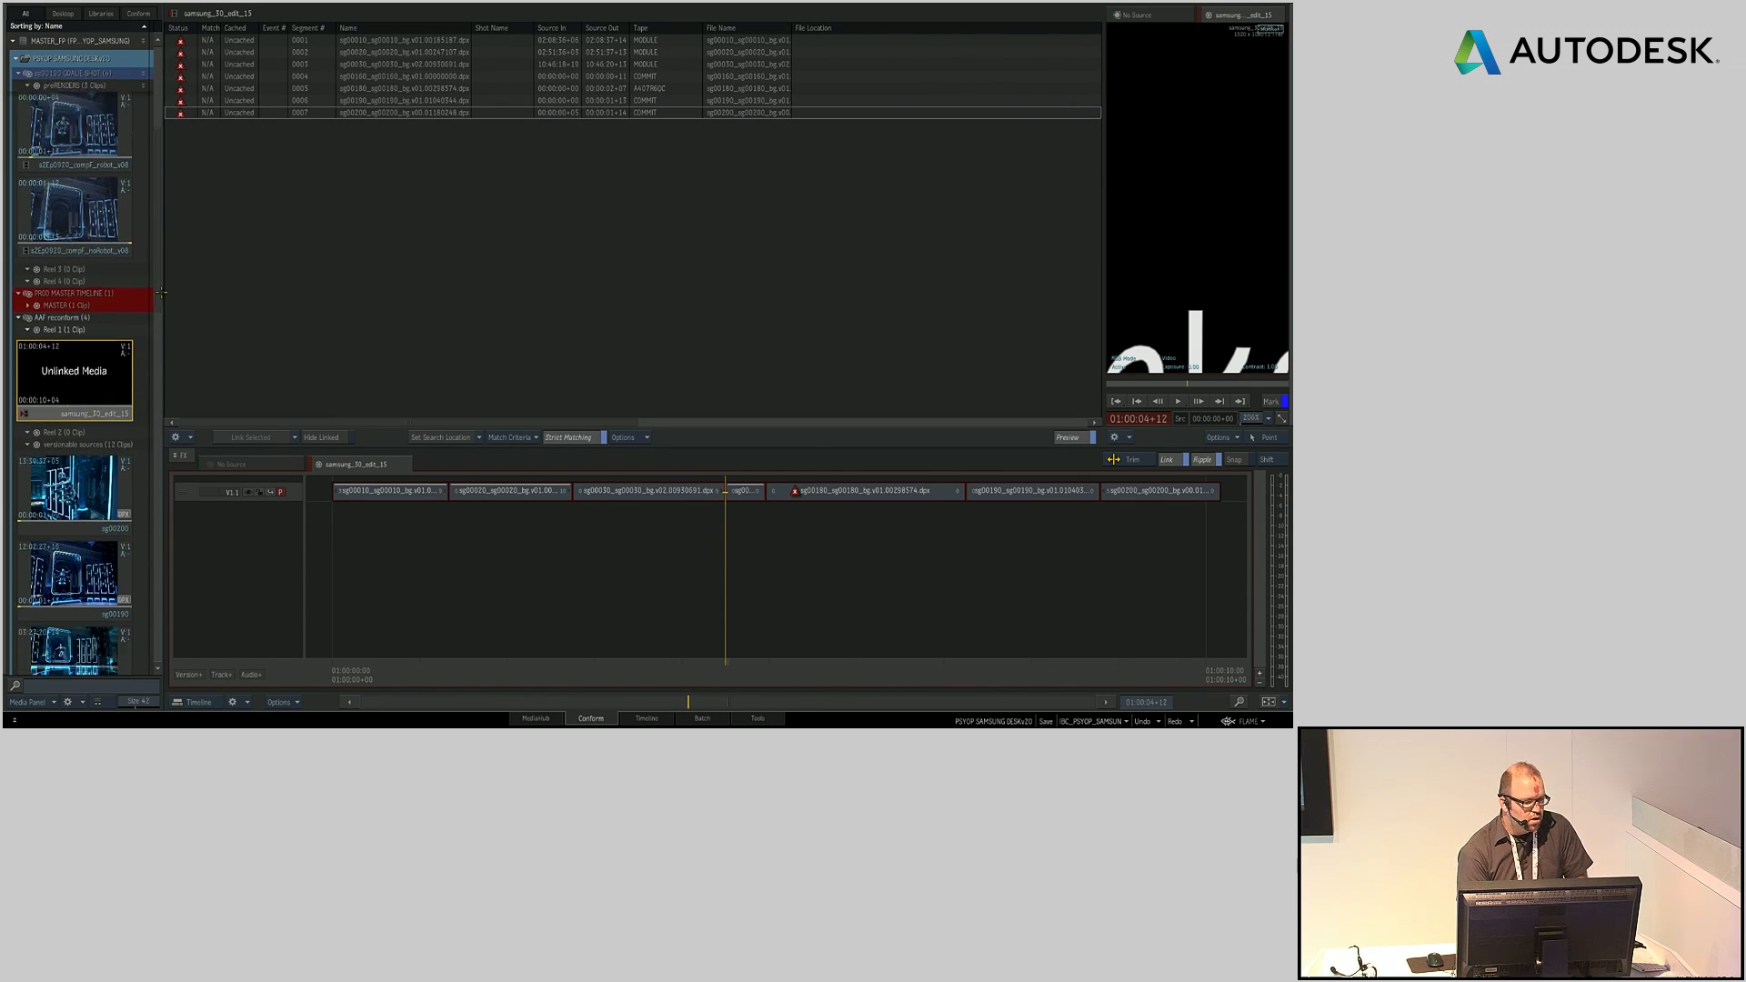
left_click(68, 344)
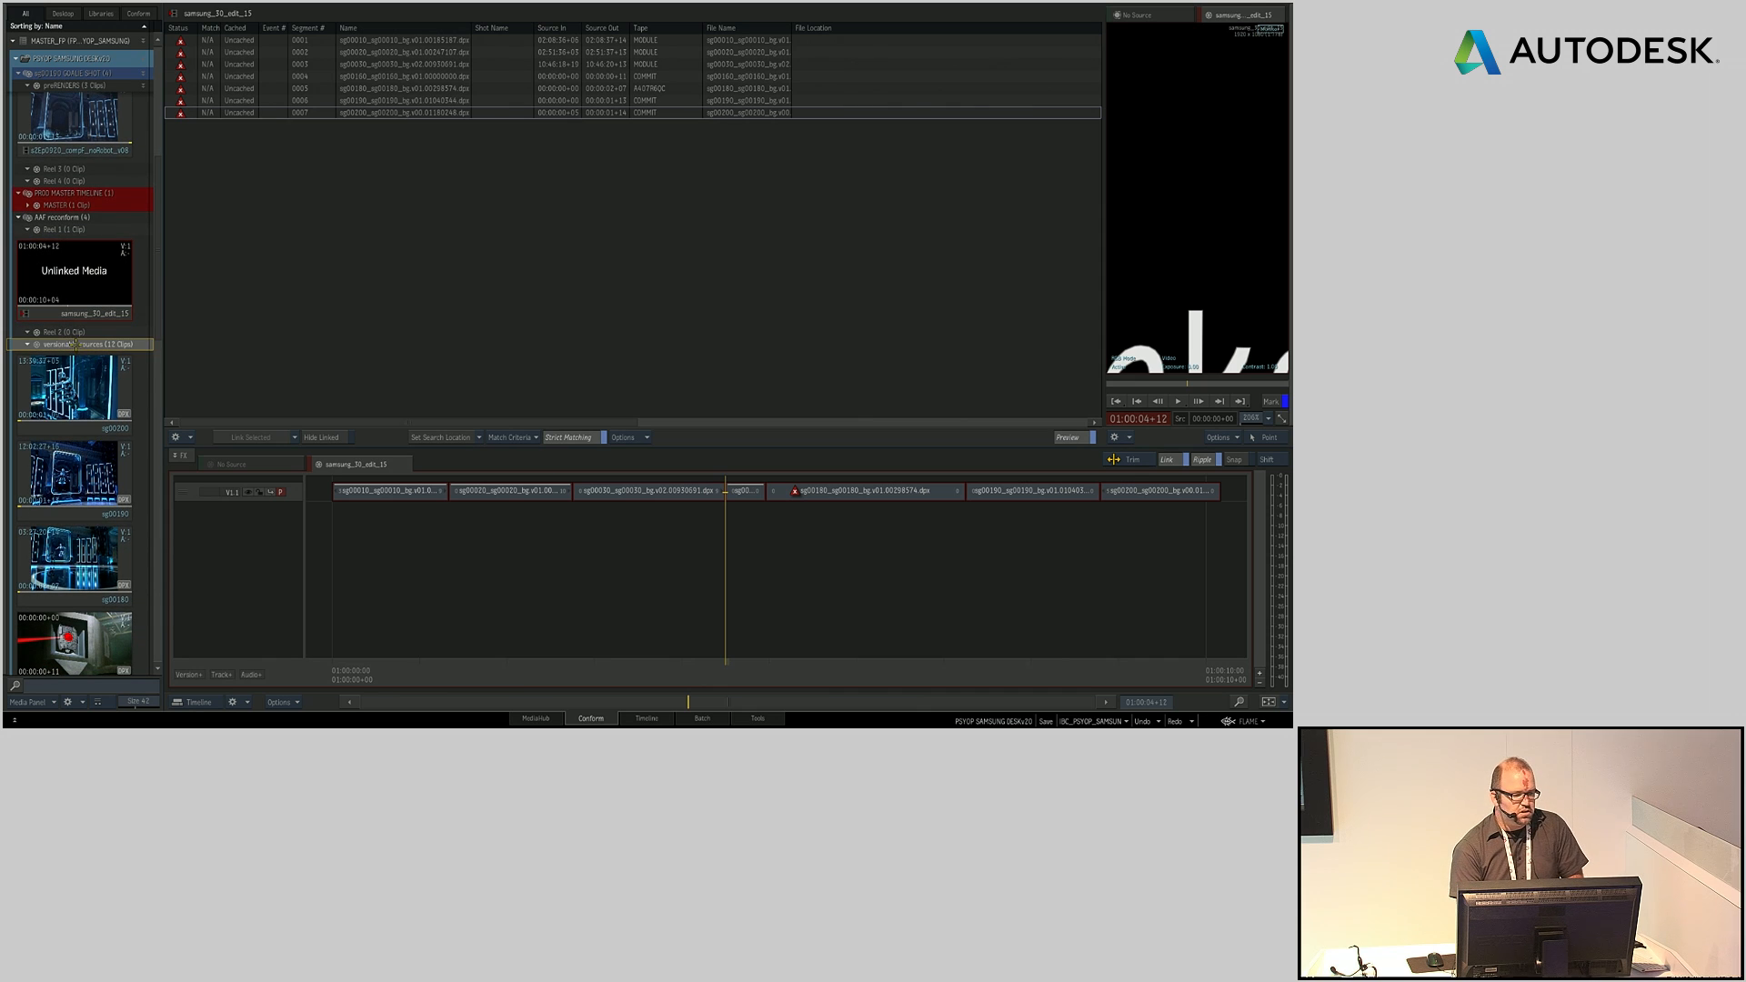
right_click(82, 350)
left_click(162, 358)
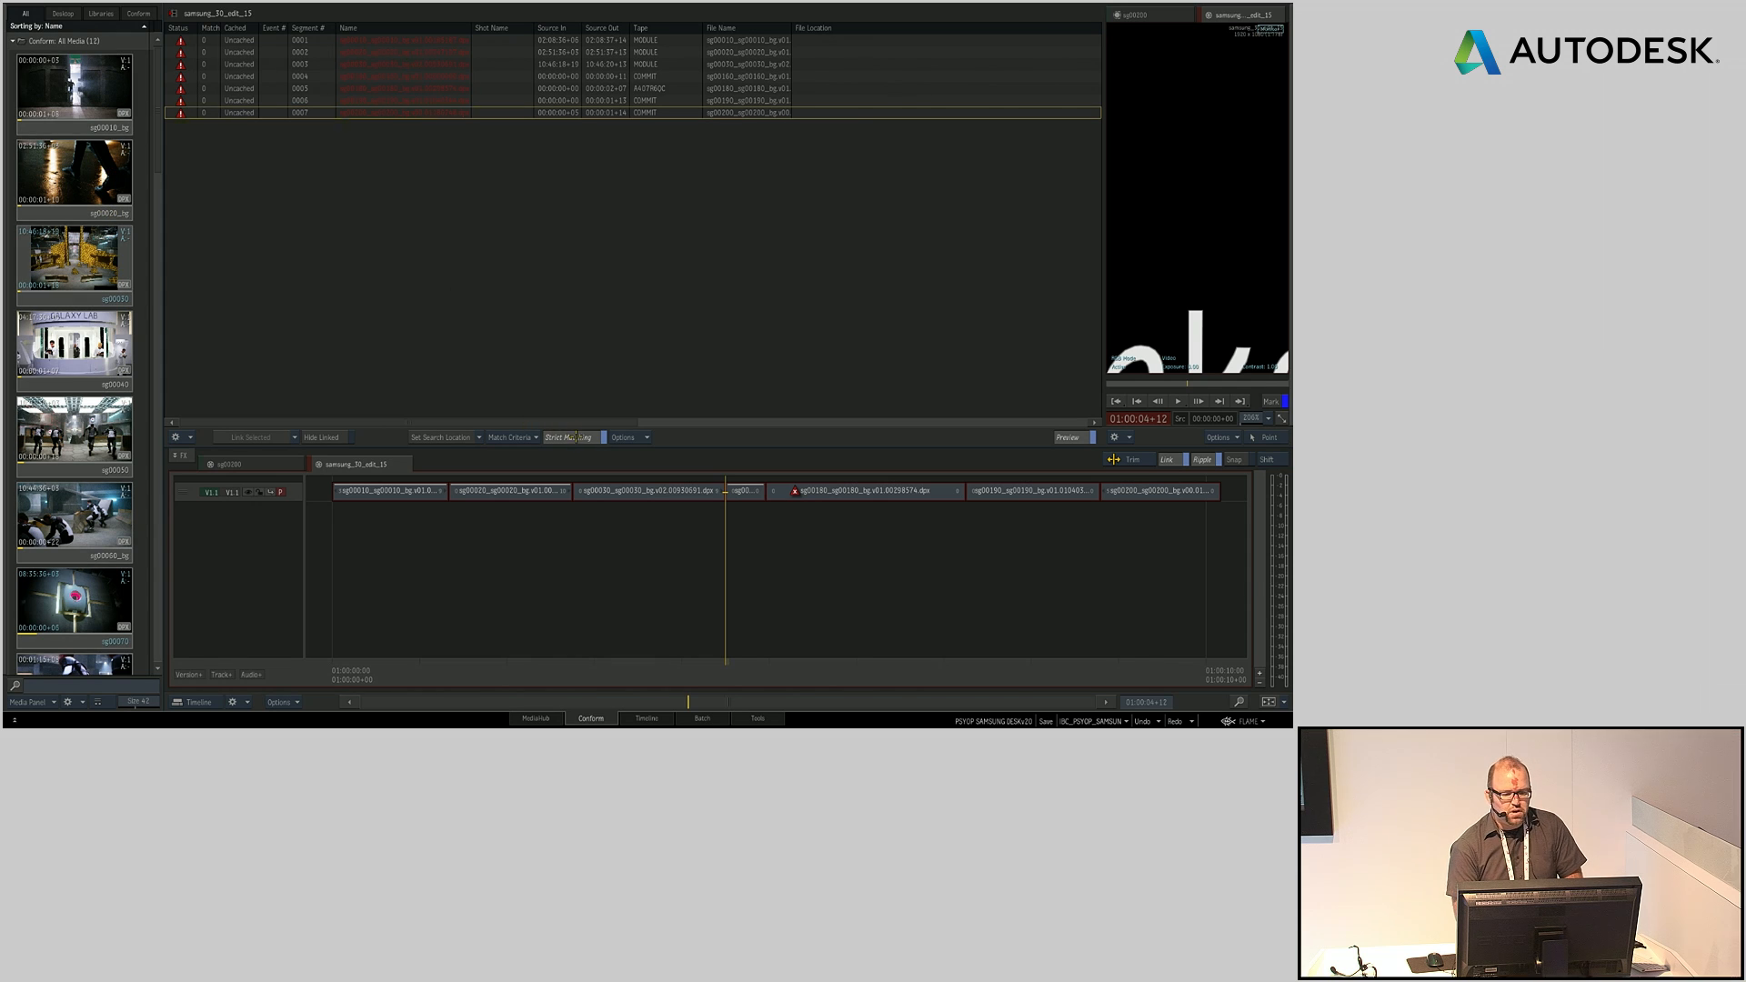
left_click(569, 437)
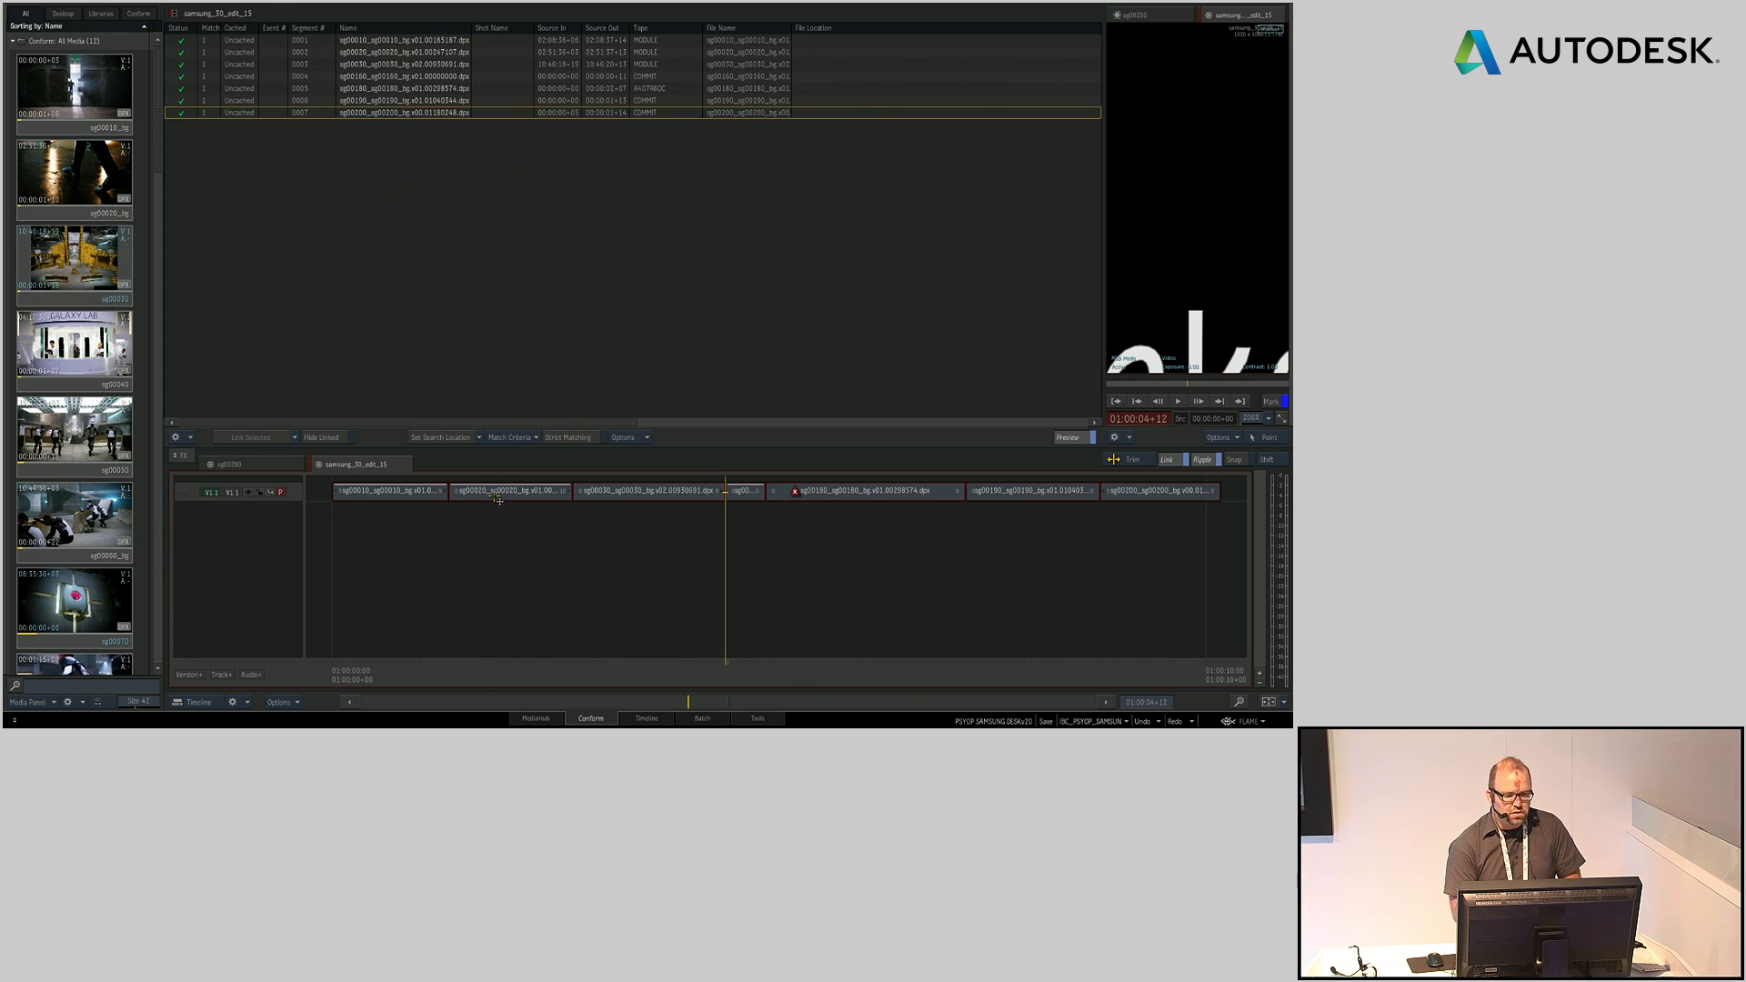
Step: Link the matched sources to the samsung_30_edit_15 segments, go back to the timeline view and delete the versionable sources reel
left_click(293, 437)
left_click(291, 451)
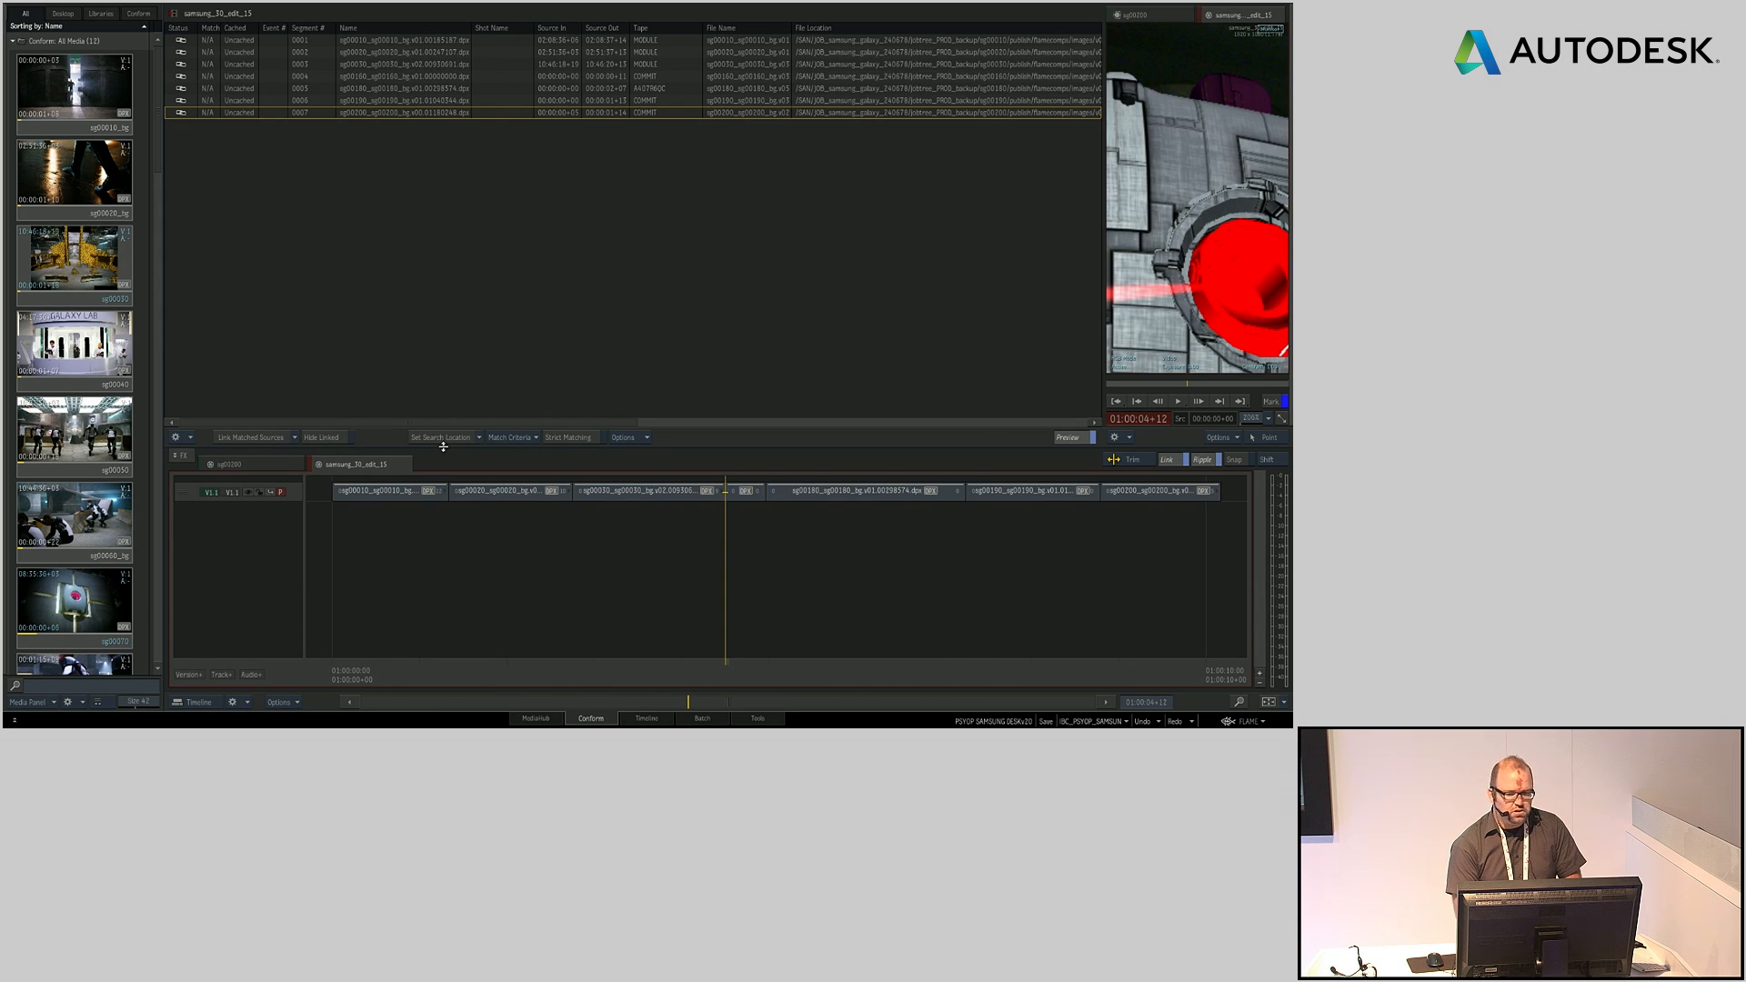
left_click(647, 717)
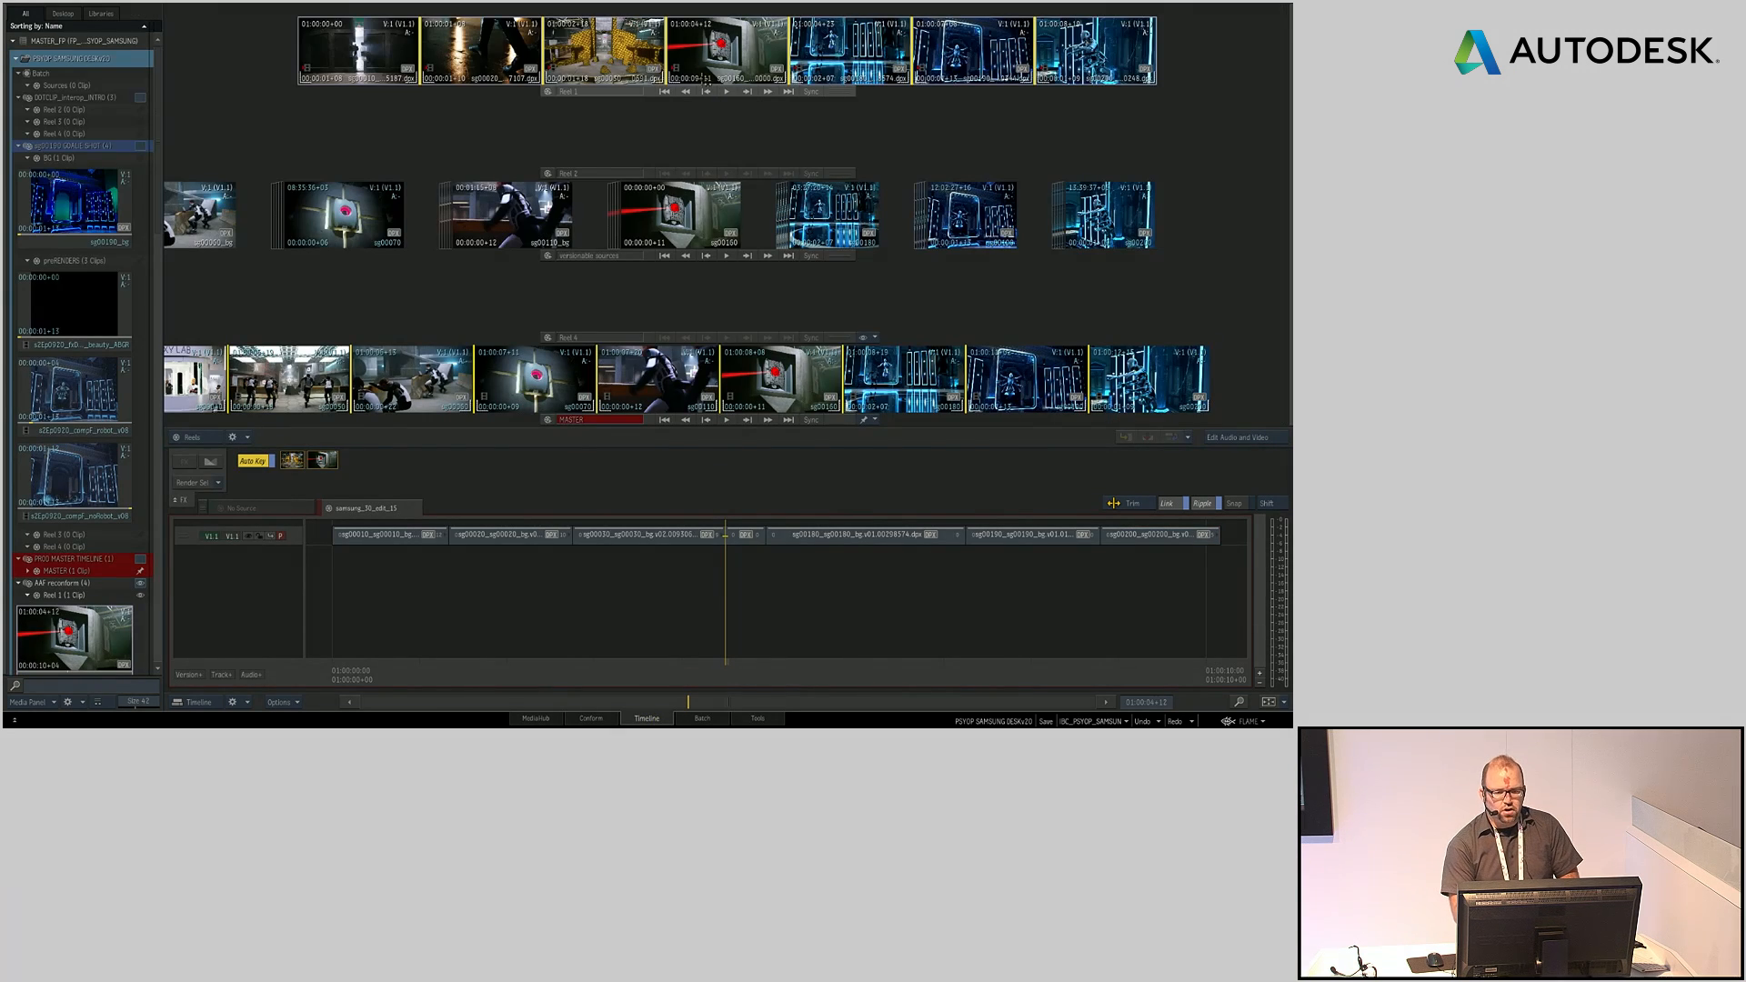
left_click_drag(756, 46, 751, 44)
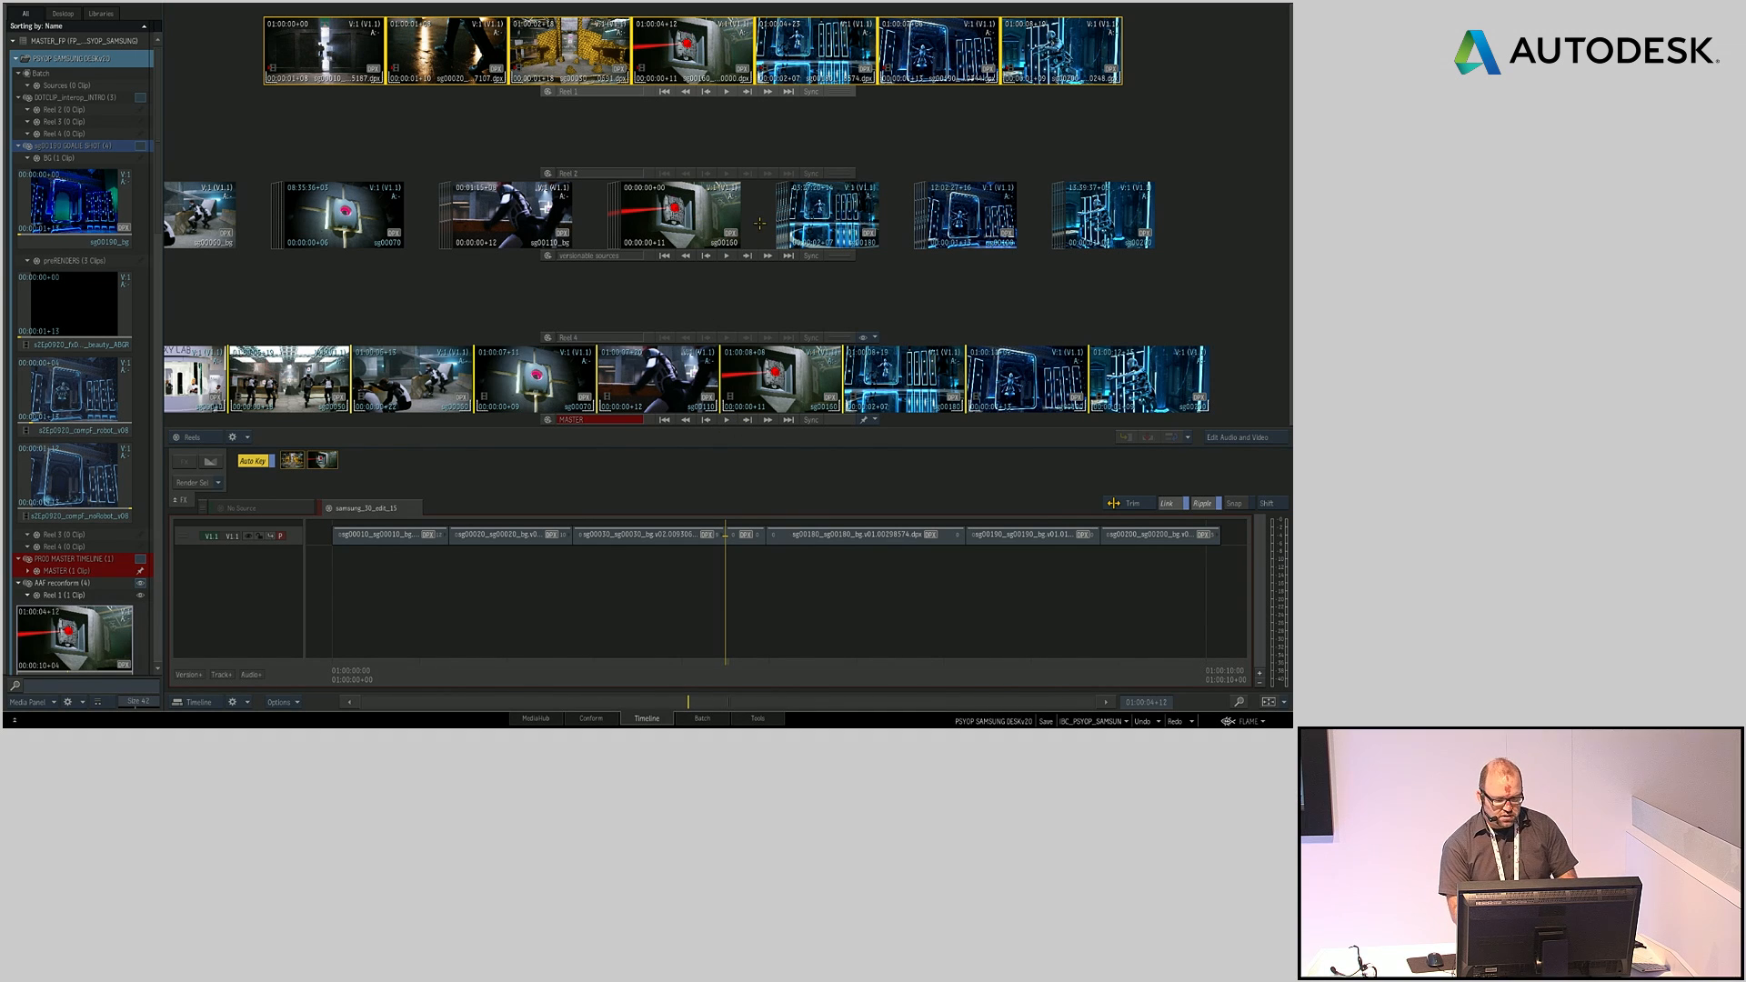
key("Delete")
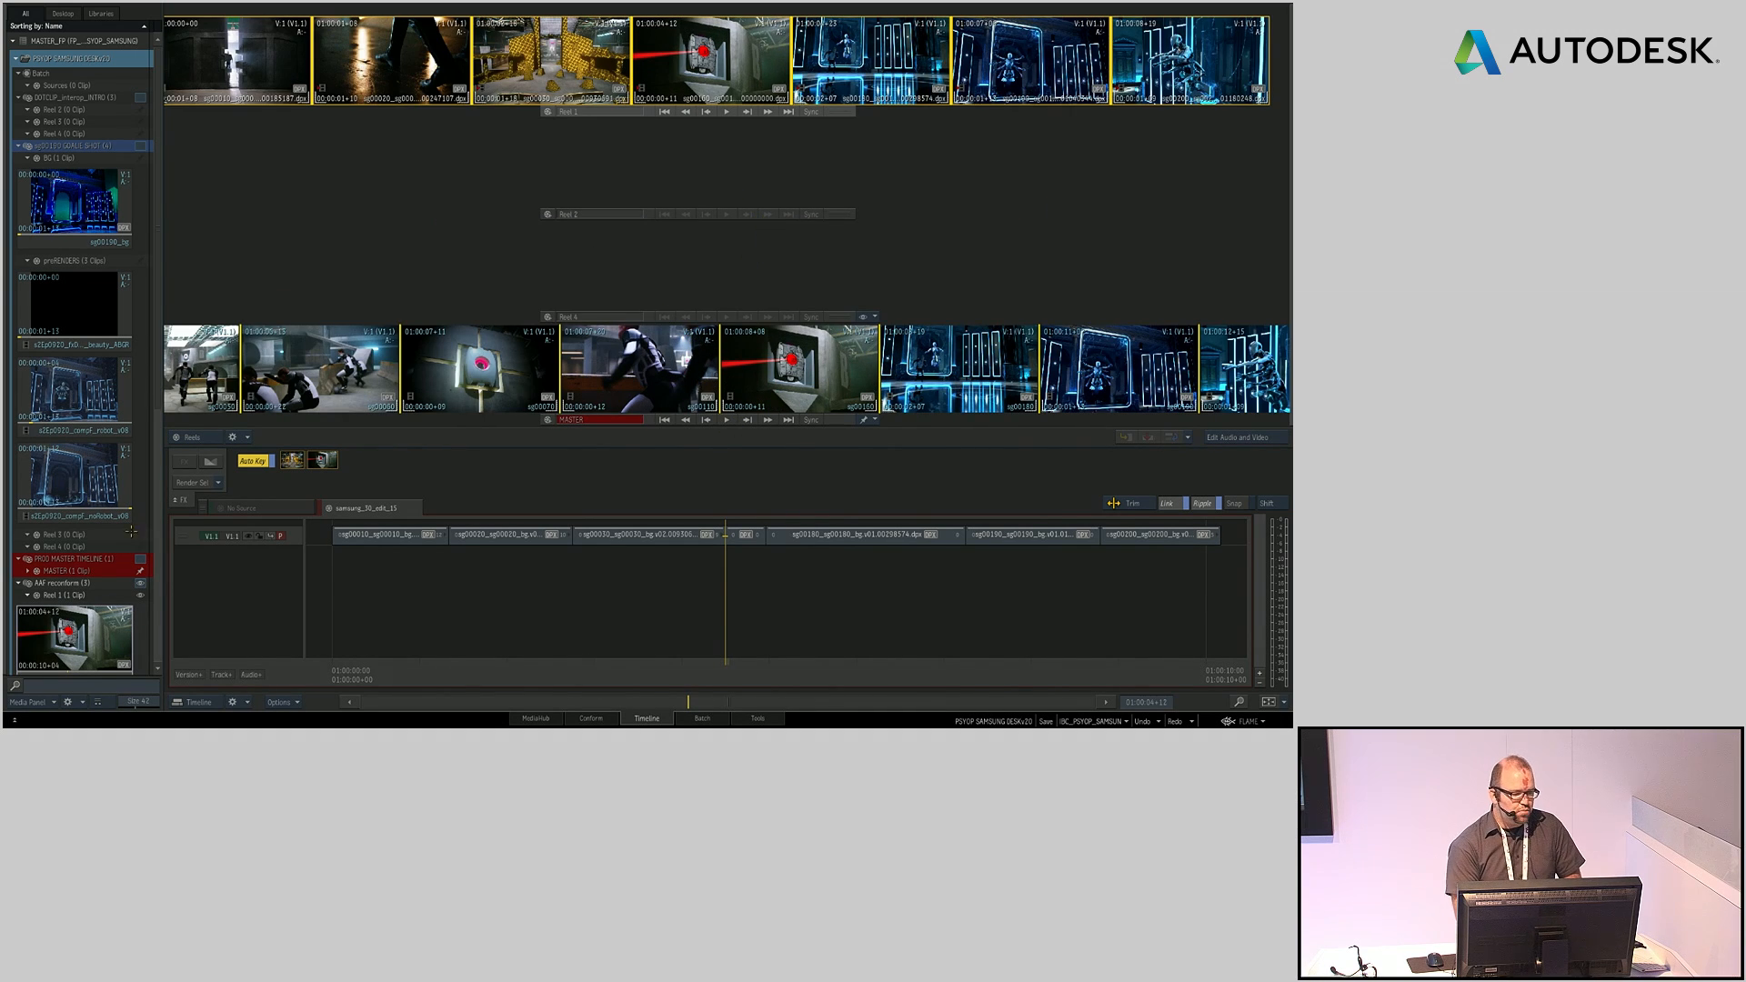
Step: Display the versioning reel group above the MASTER reel and slide its reels to show the shots used by each cutdown
scroll(140, 452, "down", 5)
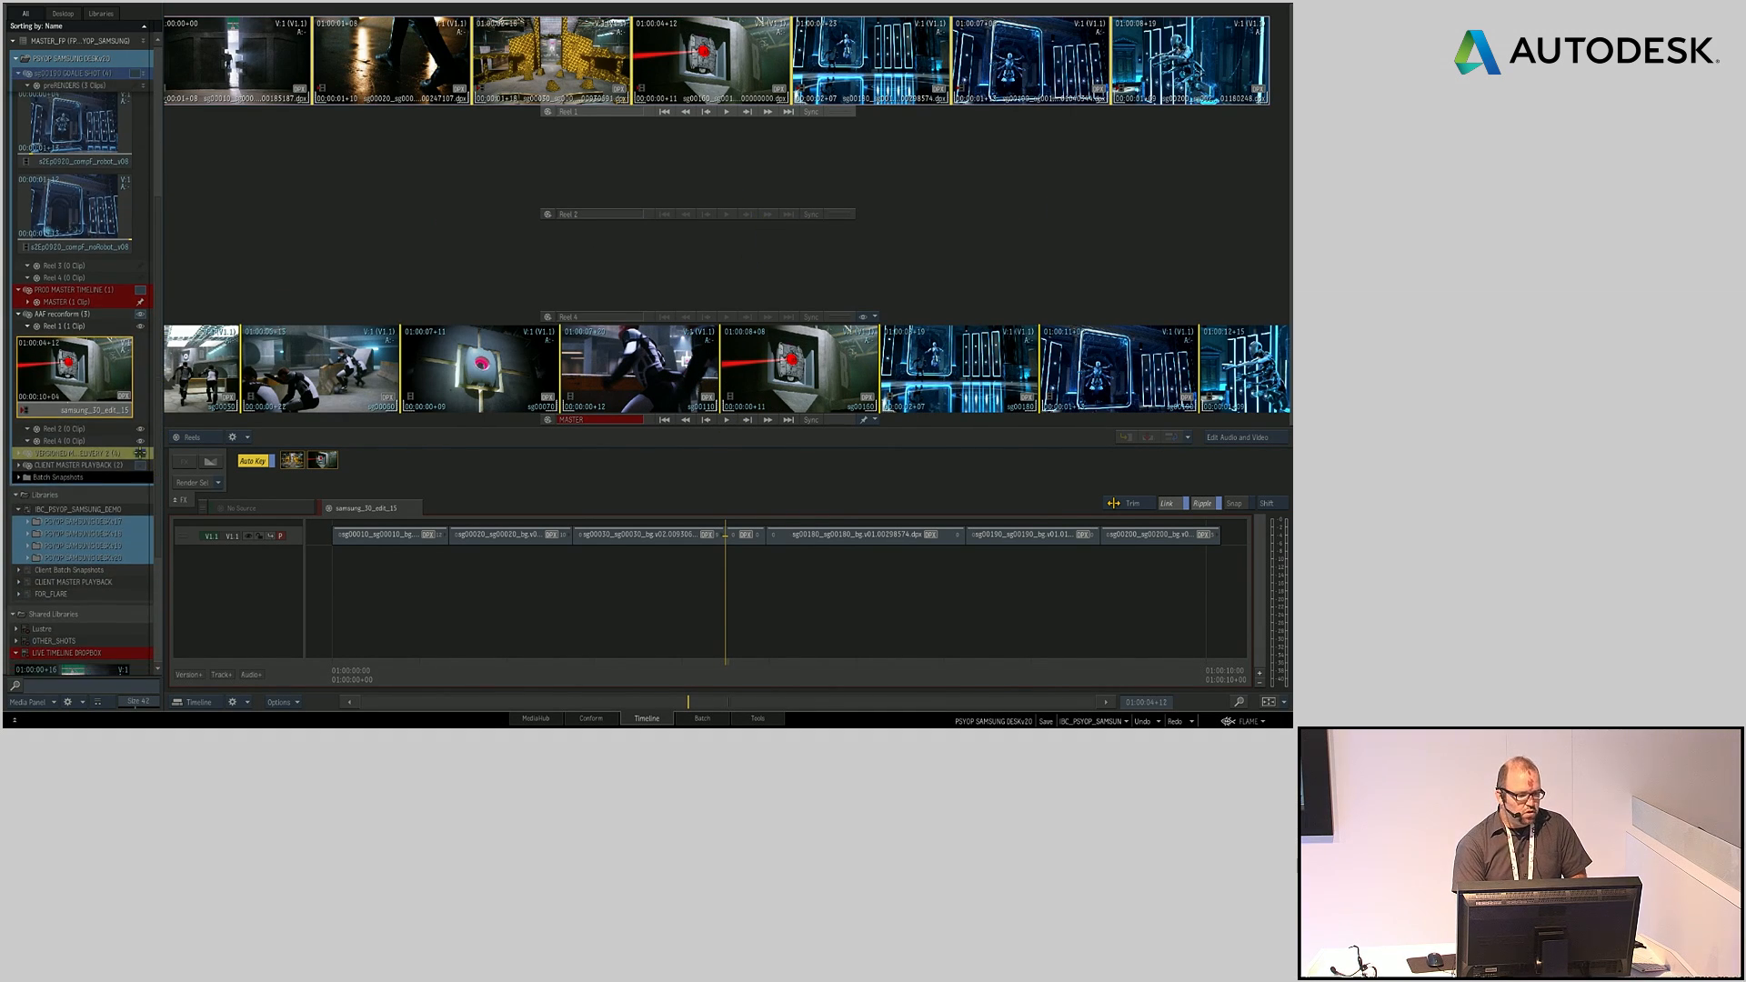
left_click(140, 452)
left_click_drag(712, 294, 1078, 295)
left_click_drag(1079, 374, 1129, 373)
left_click_drag(730, 225, 1168, 229)
left_click_drag(910, 136, 1133, 136)
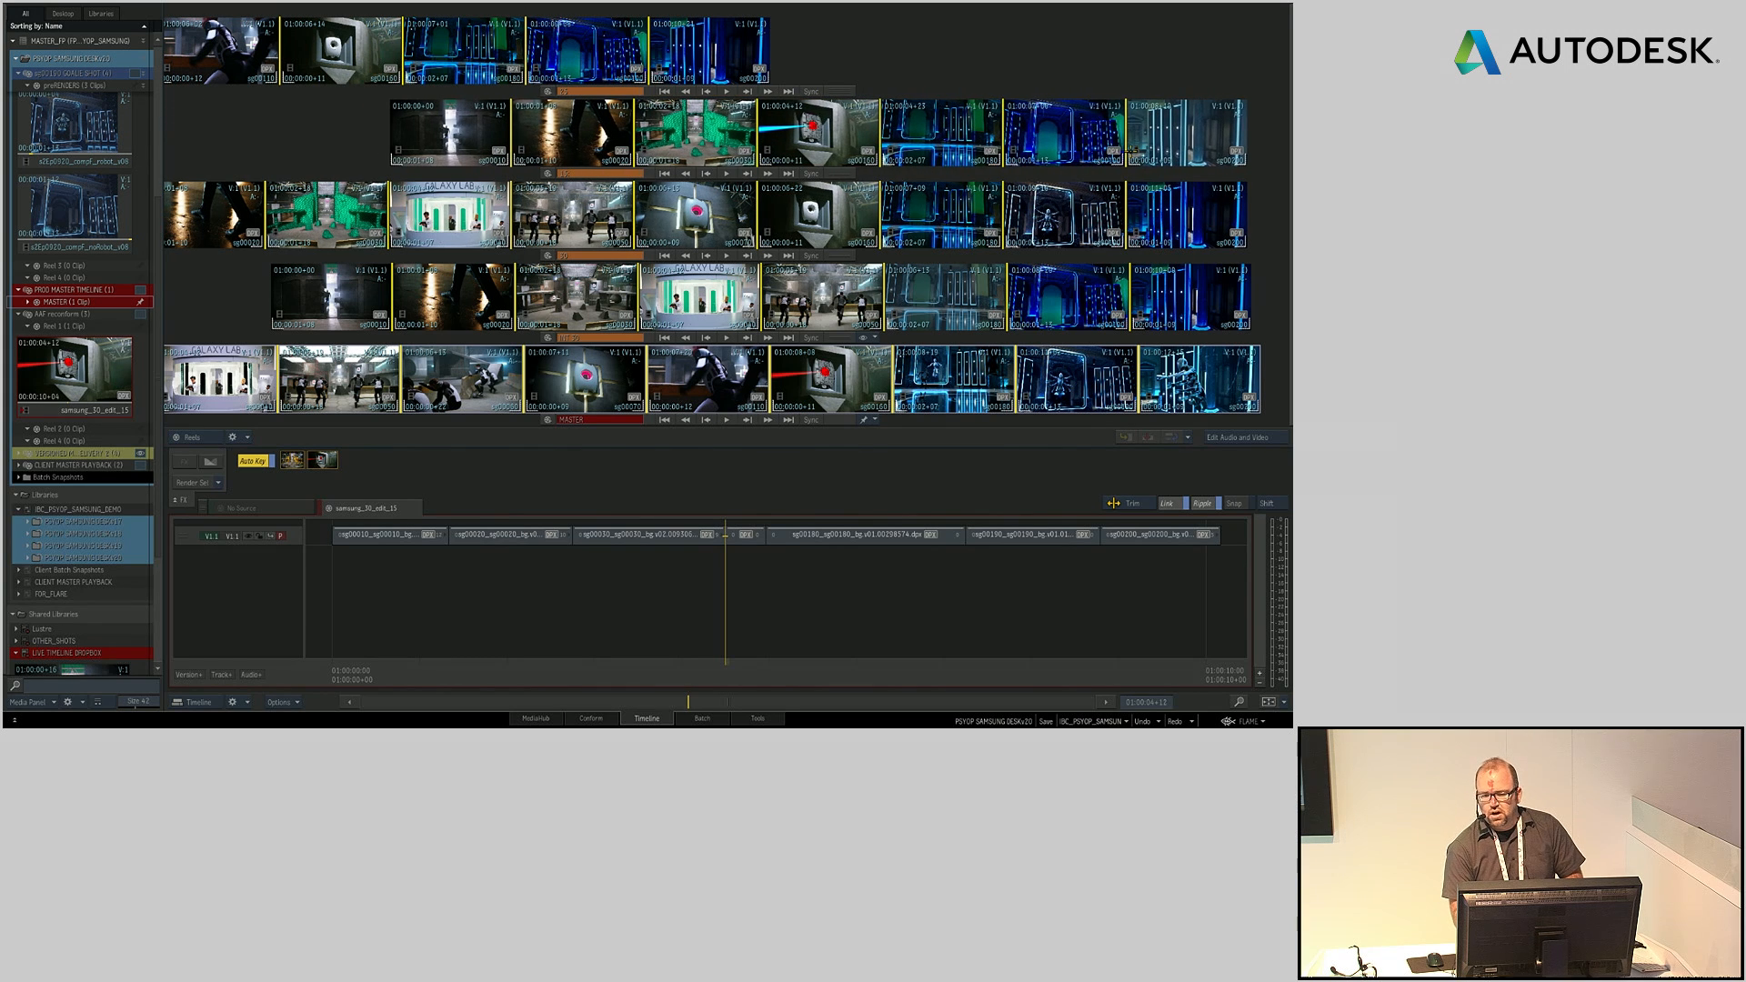
left_click_drag(710, 55, 1191, 84)
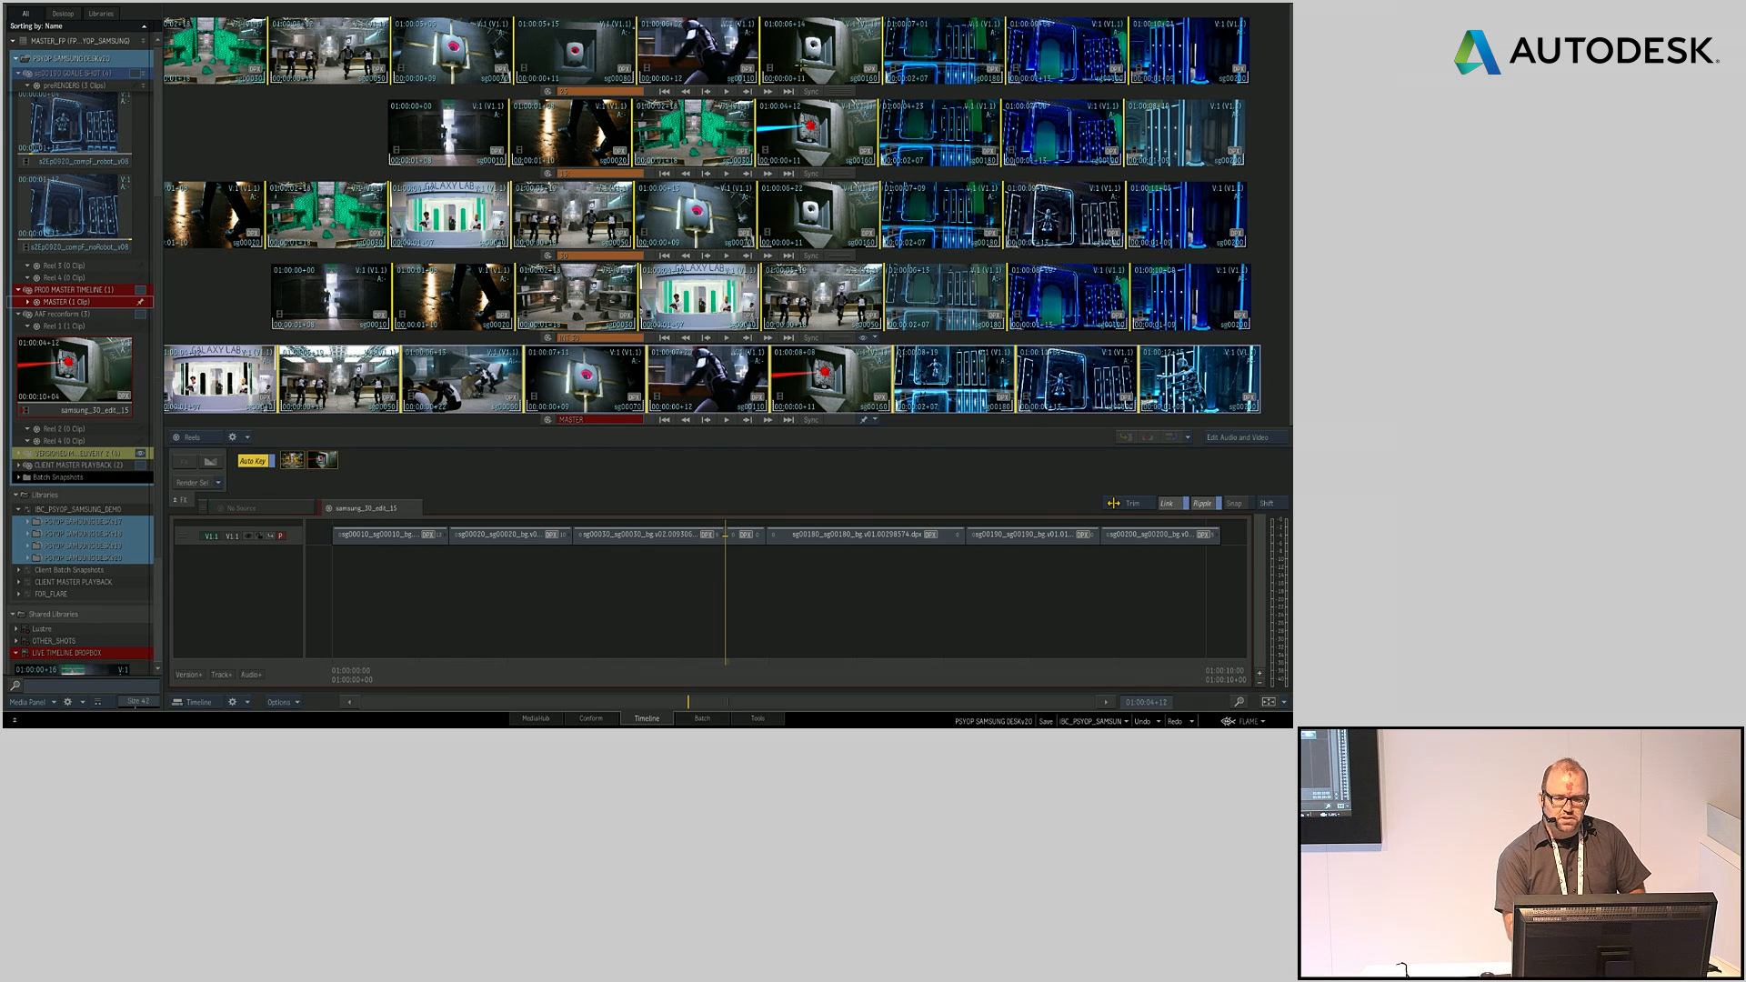
Step: Open the cutdown sequence on the second reel and select the short laser-robot segment right after sg00030
left_click(793, 136)
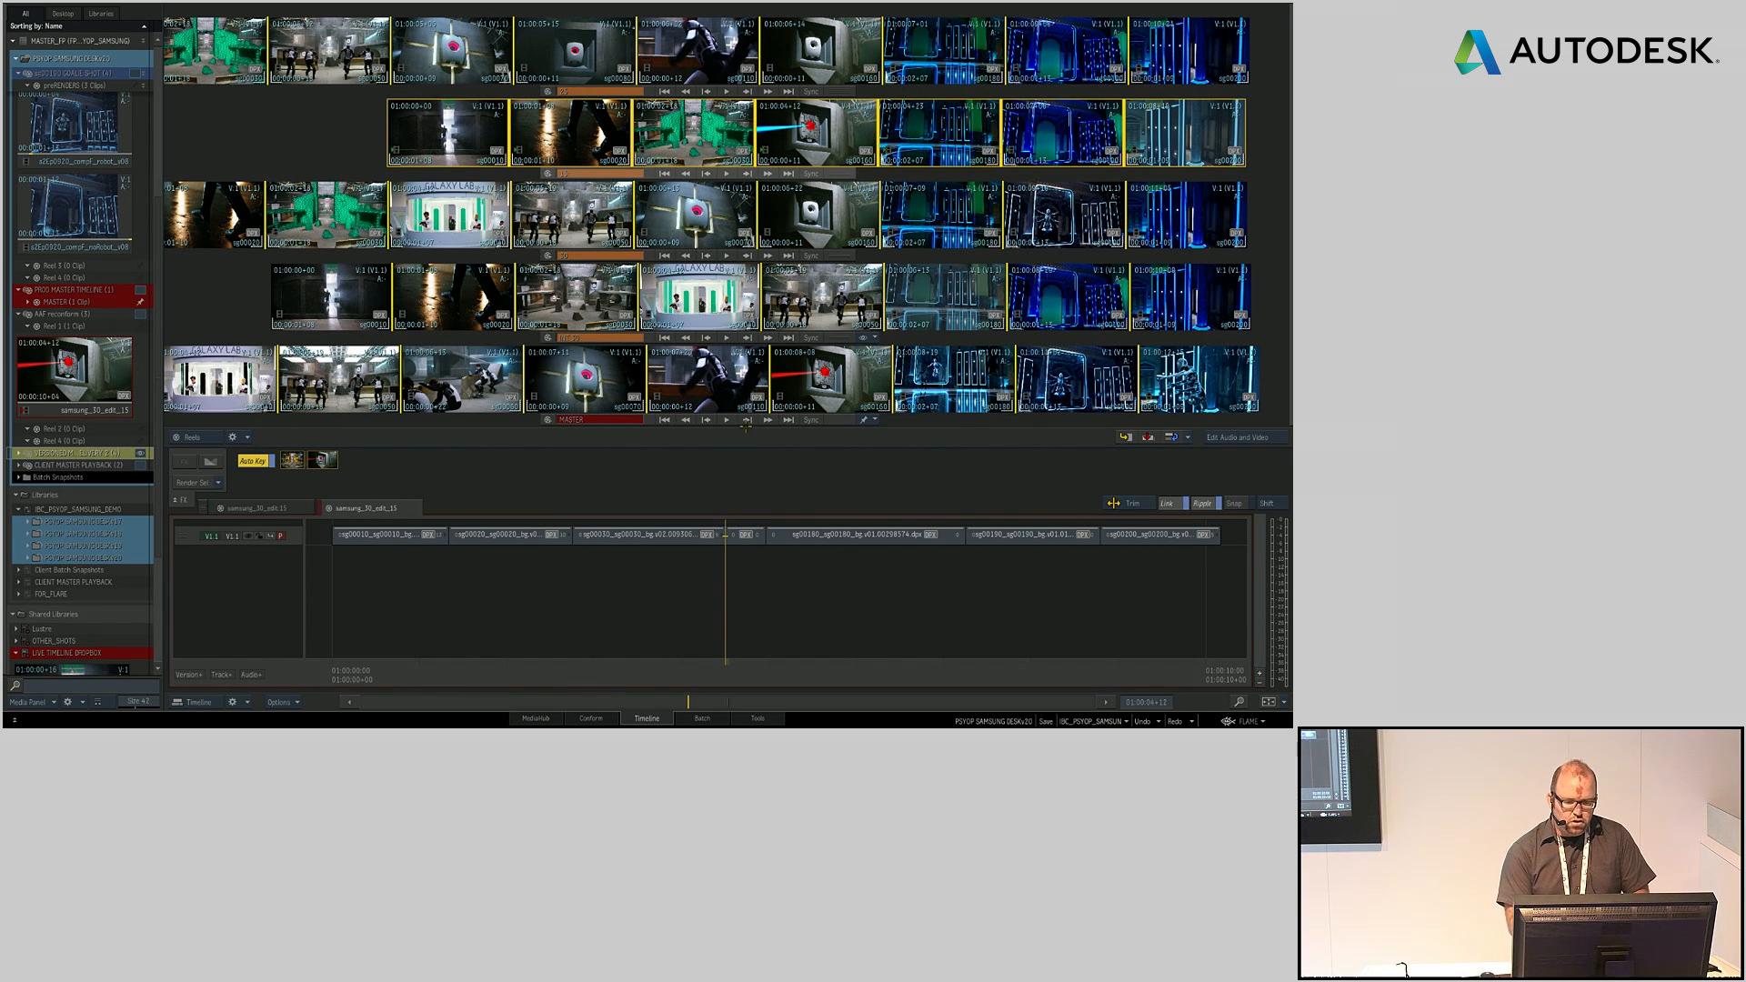
right_click(787, 132)
left_click(804, 165)
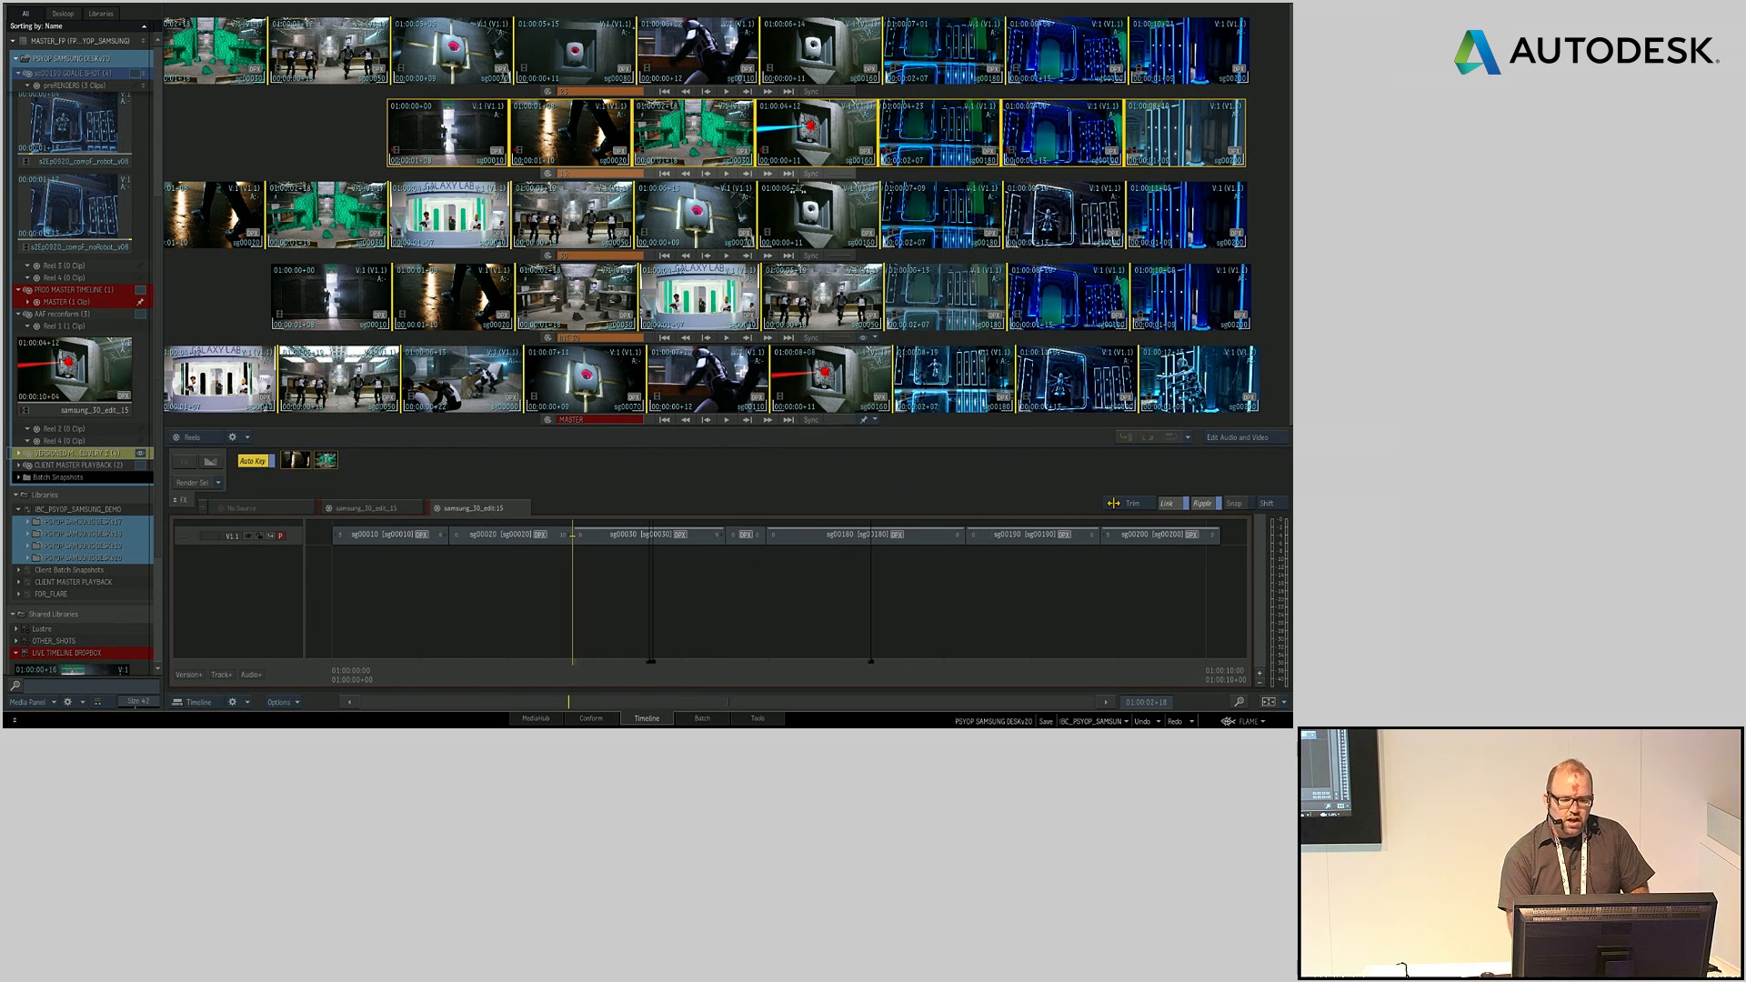
left_click(733, 600)
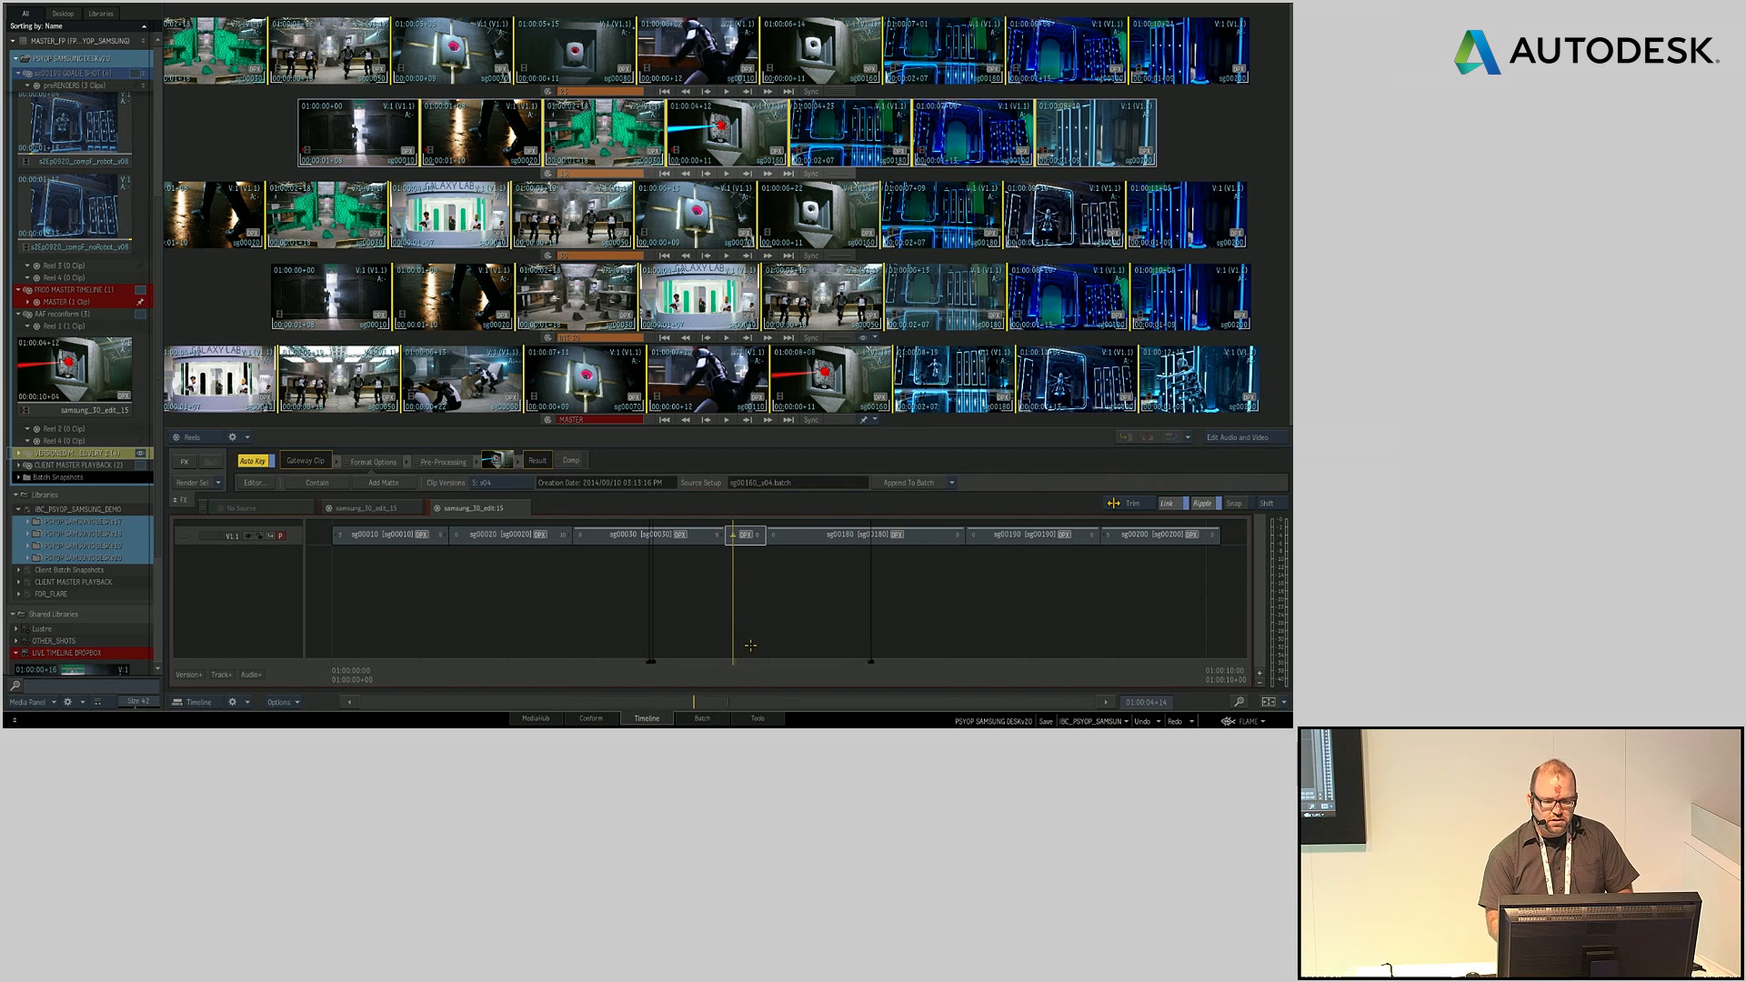
left_click_drag(743, 680, 744, 677)
left_click(755, 535)
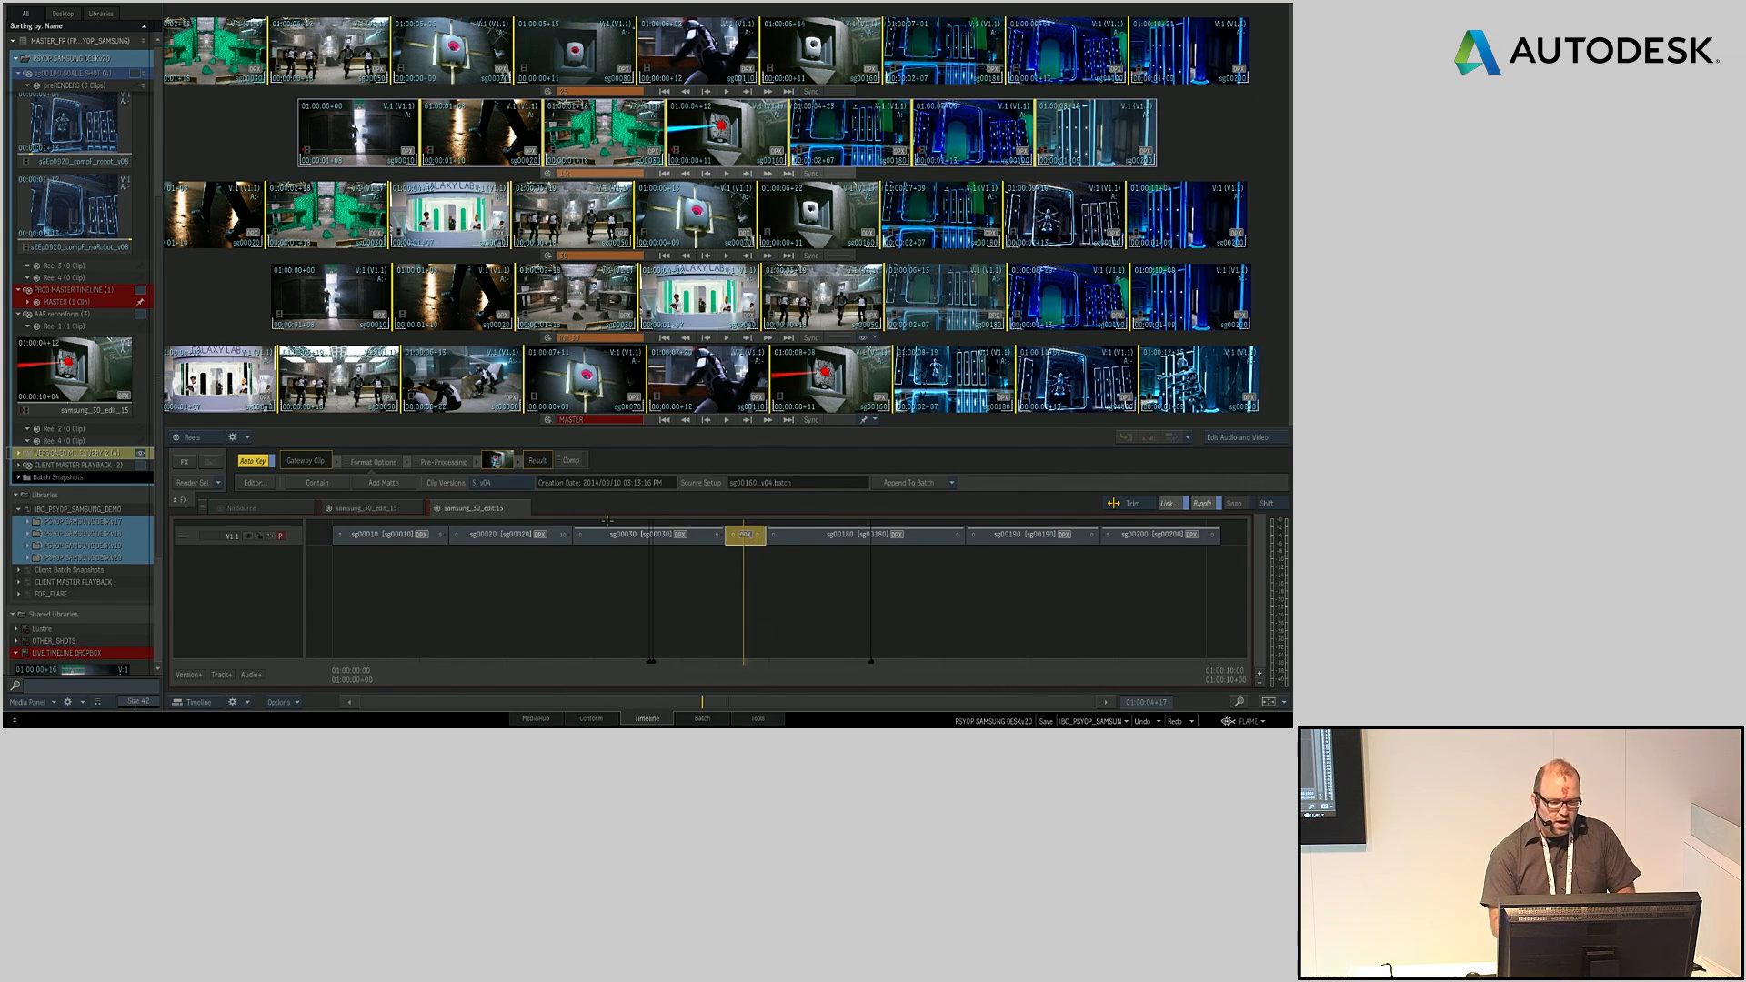
Step: Open the selected segment's source setup with Create New Version, recentre its schematic and view the Action node's result
left_click(953, 484)
left_click(955, 496)
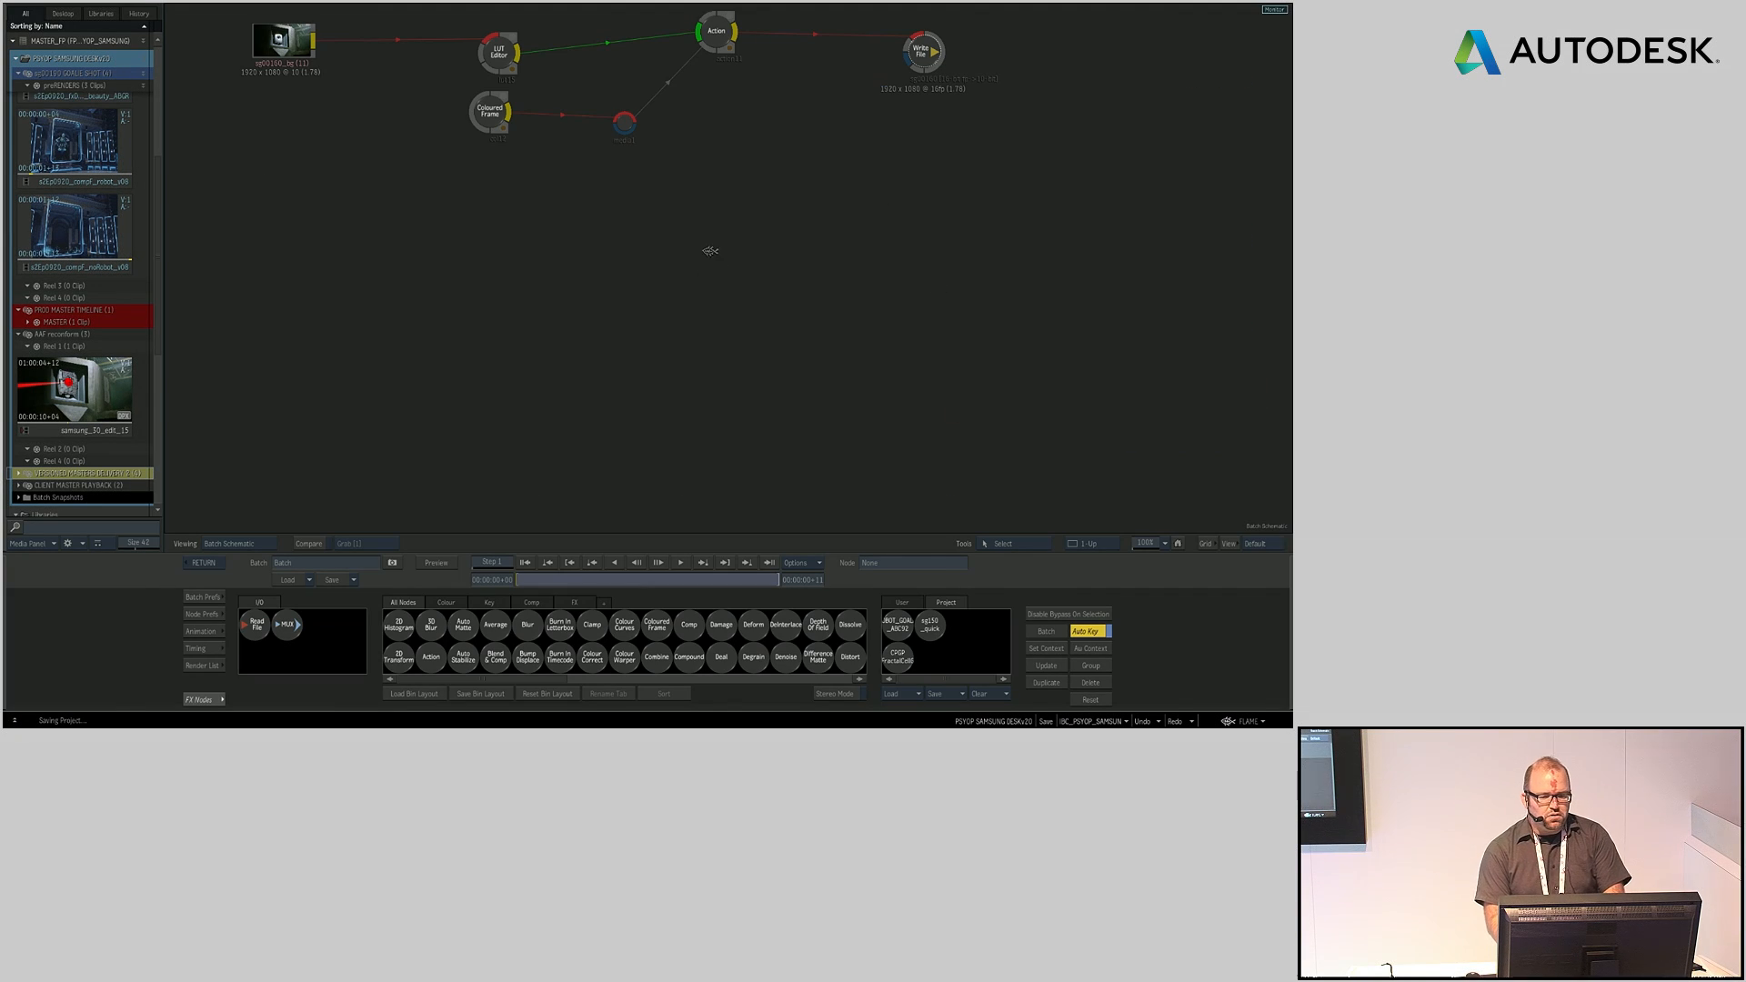
left_click_drag(707, 167, 770, 402)
left_click(764, 262)
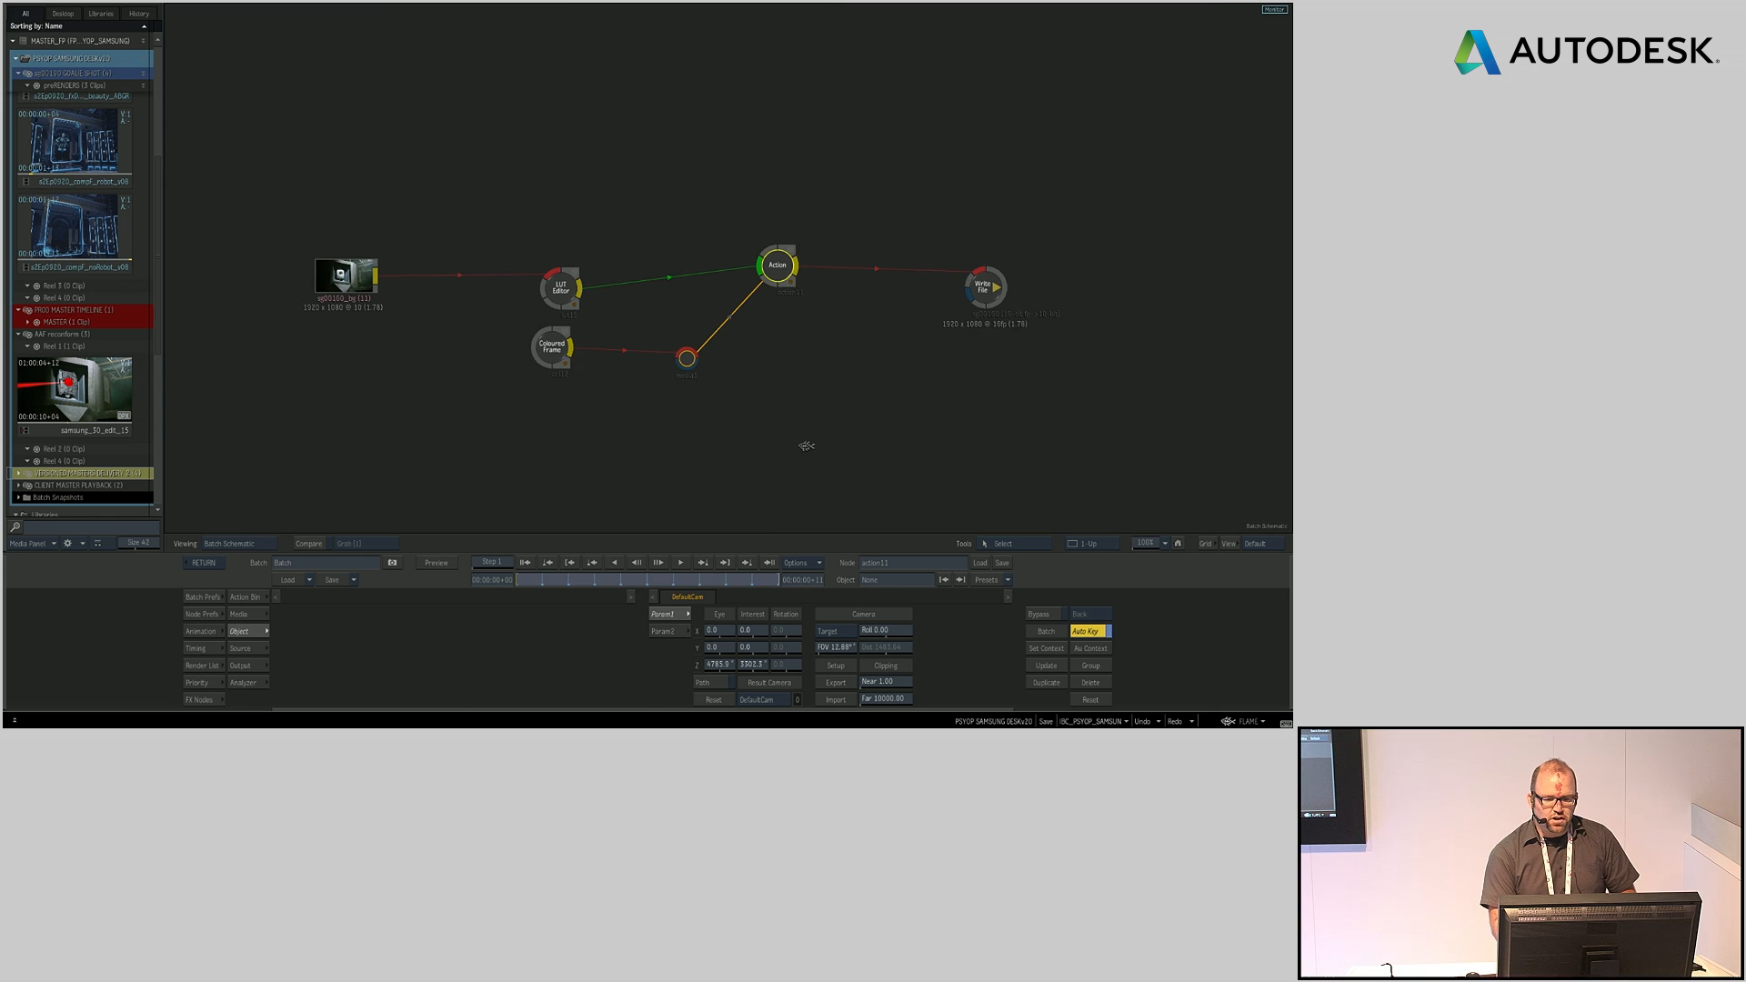
key("F4")
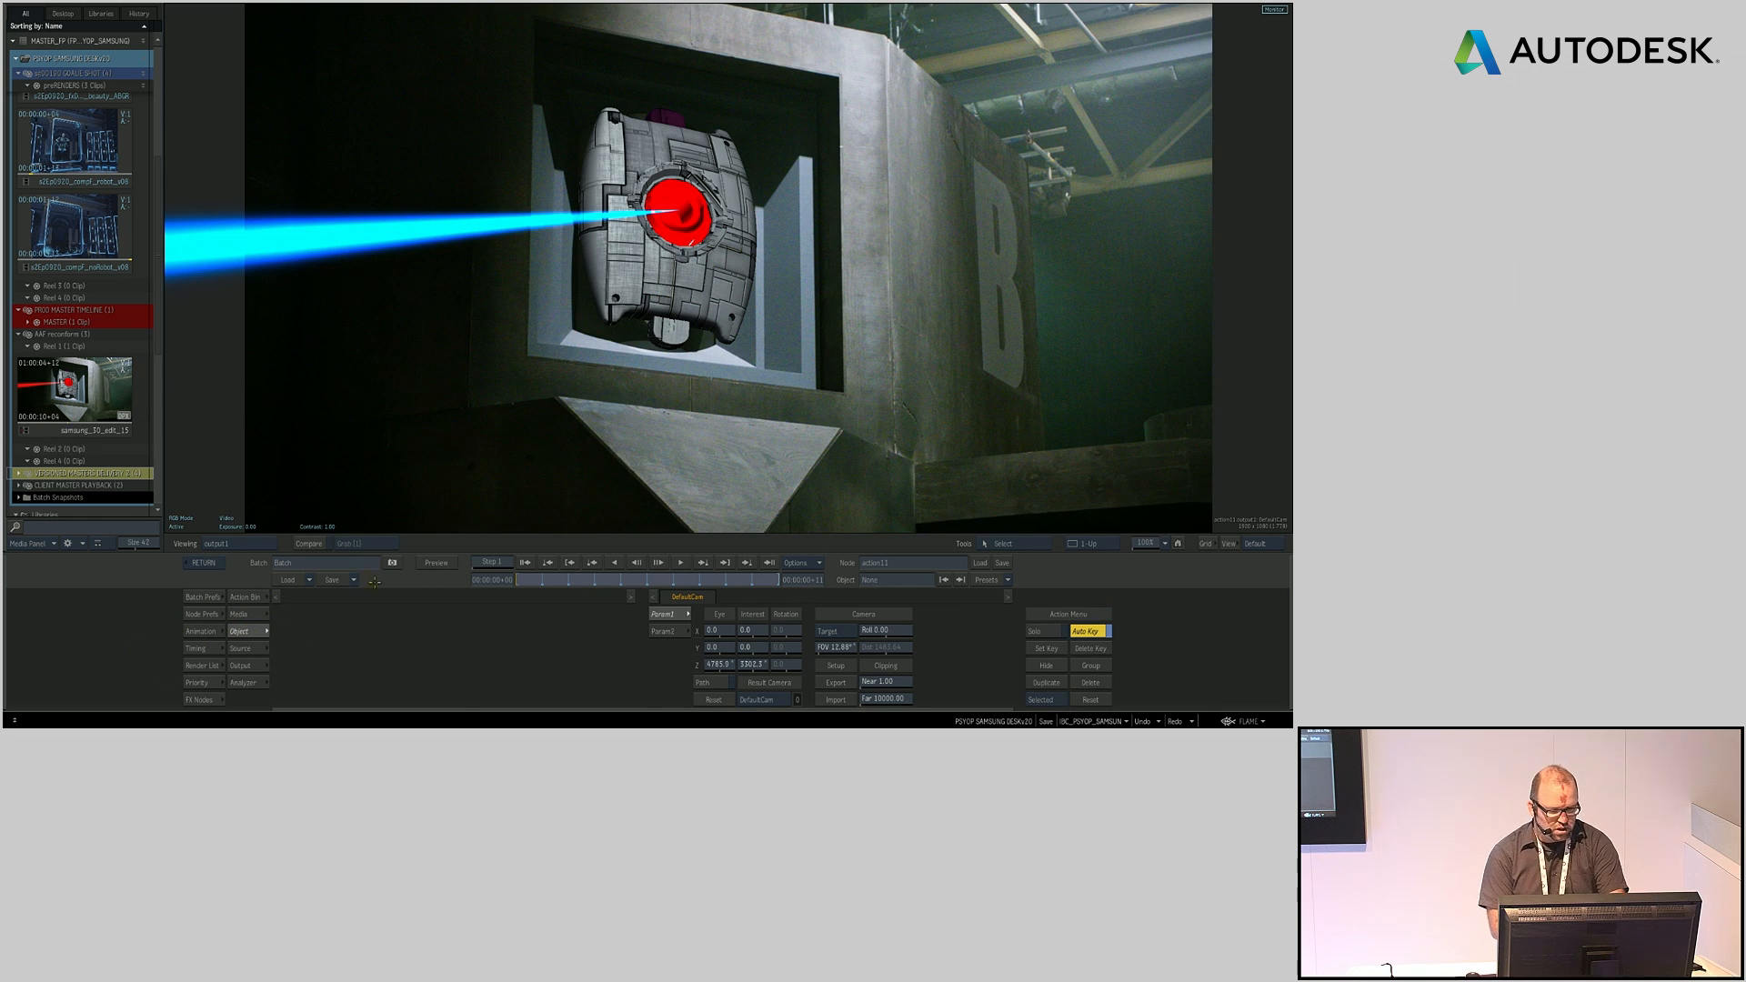
Step: Select the ray2 node in the Action schematic, change the laser beam's colour to deep blue and scrub the shot
key("F8")
left_click(733, 363)
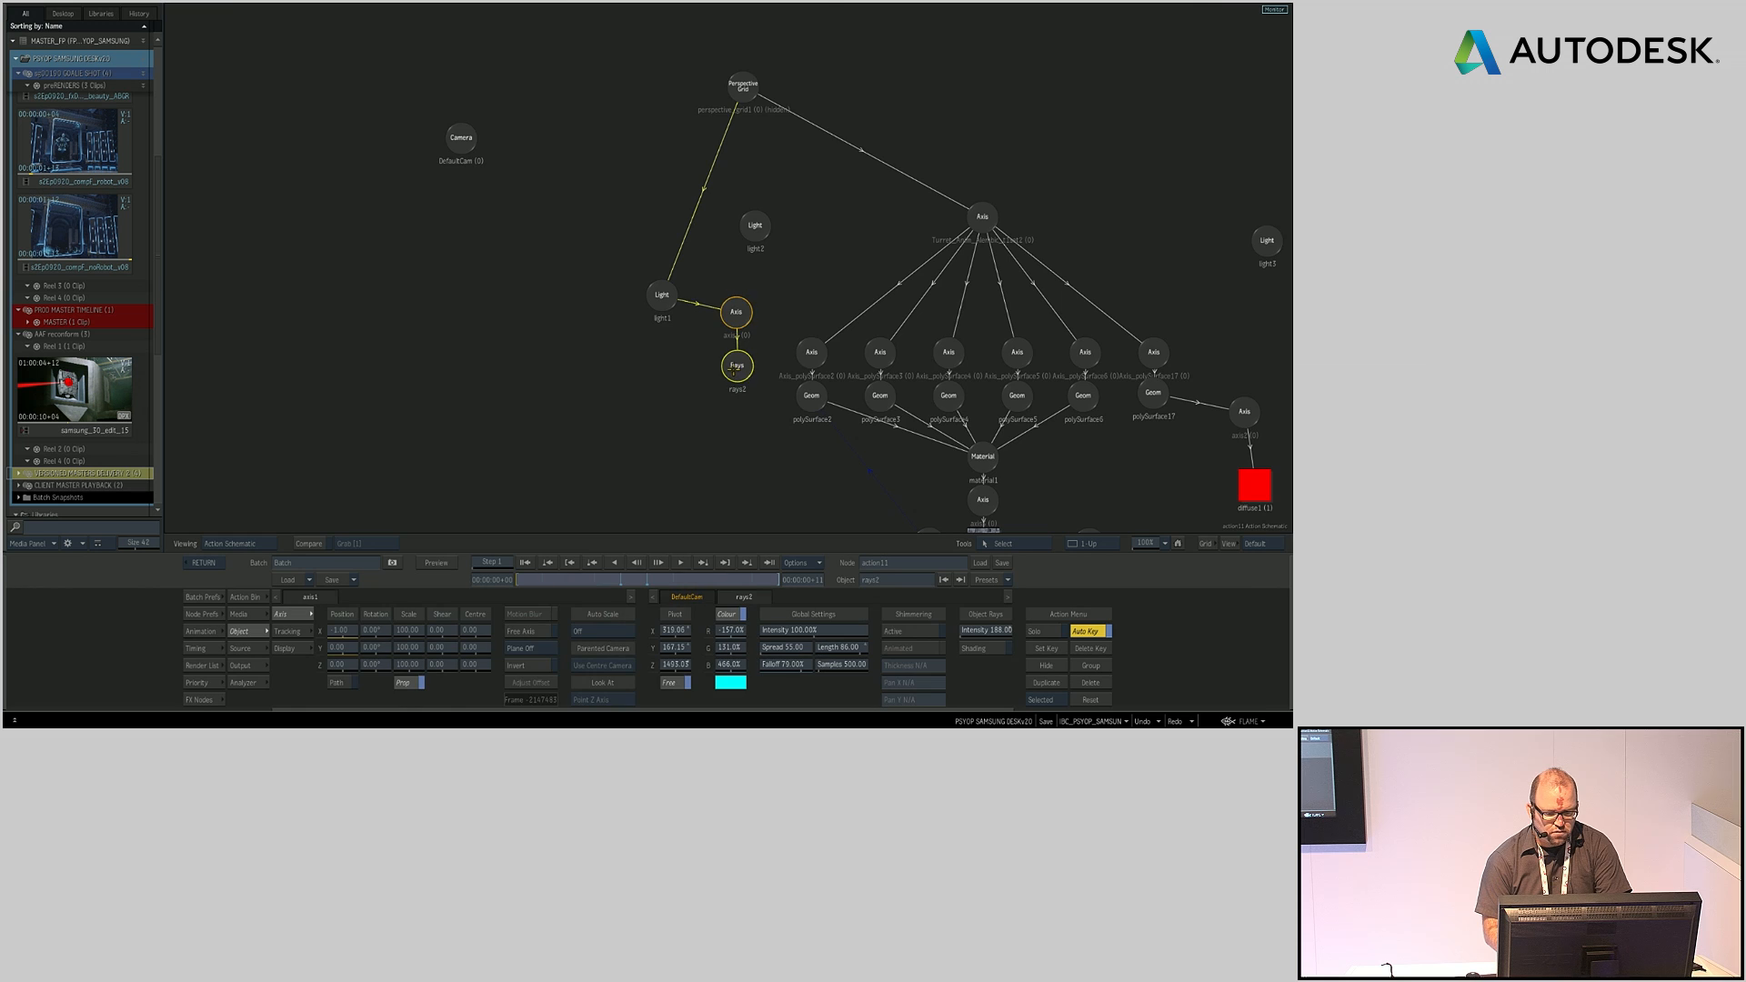
key("F4")
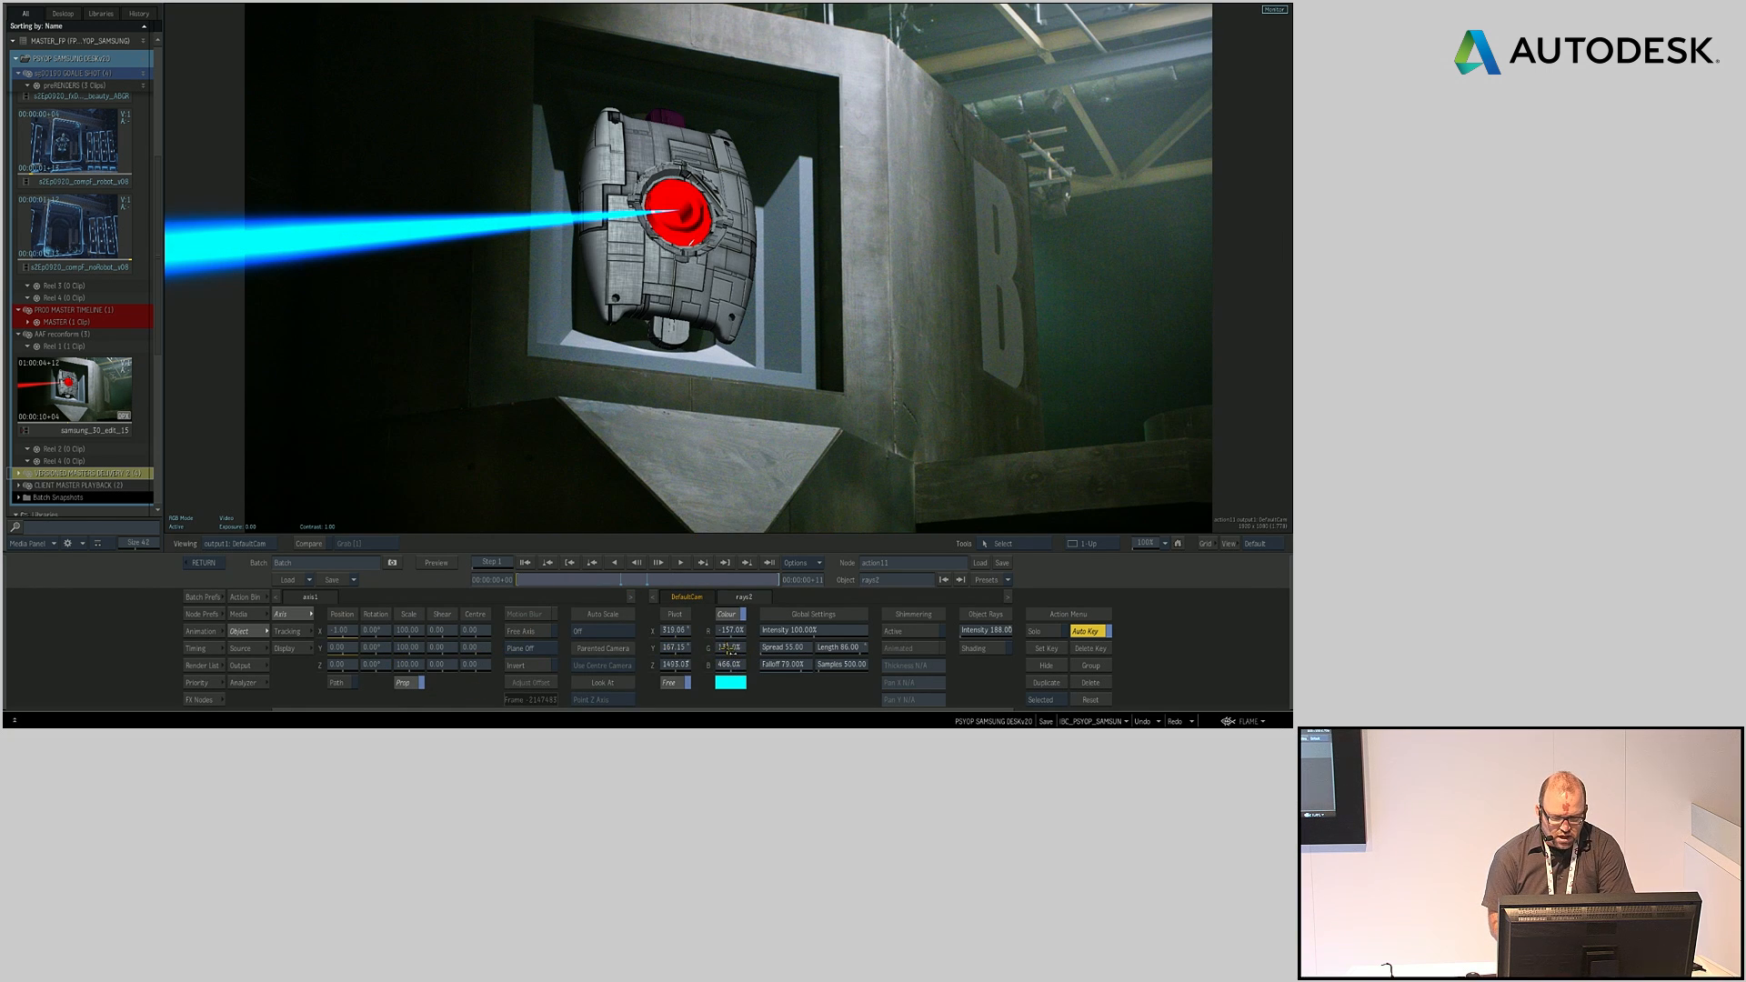
left_click_drag(728, 664, 674, 647)
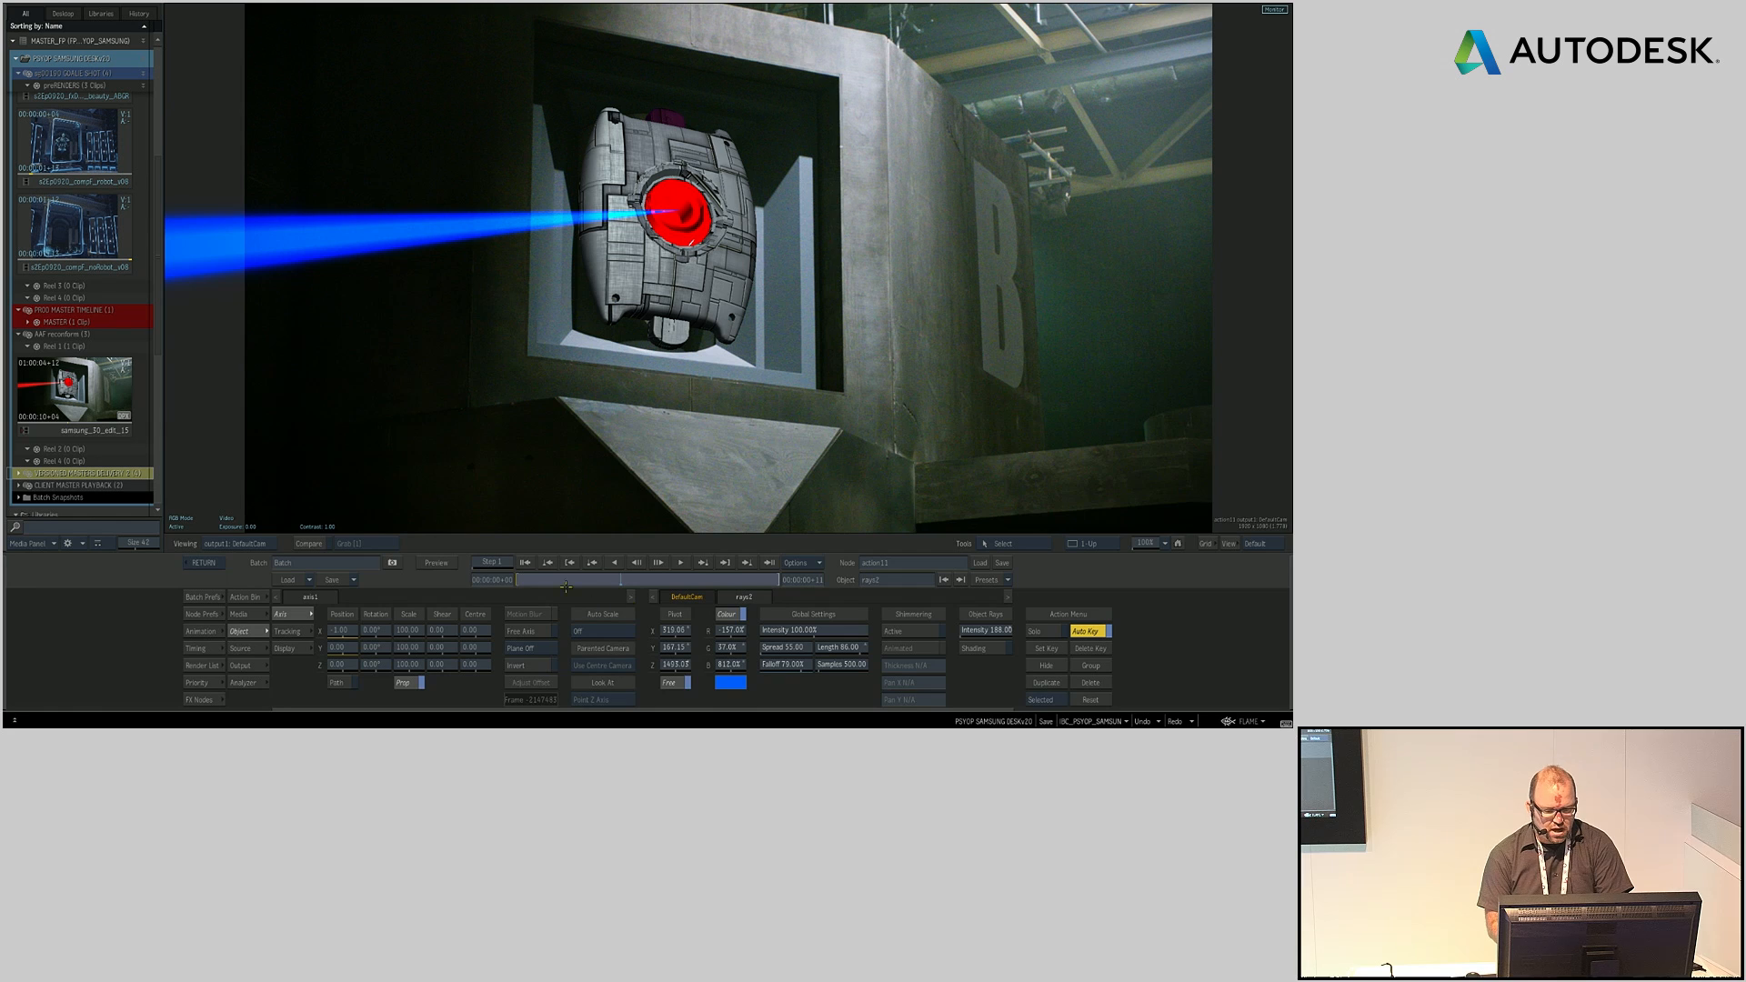
left_click_drag(547, 578, 415, 585)
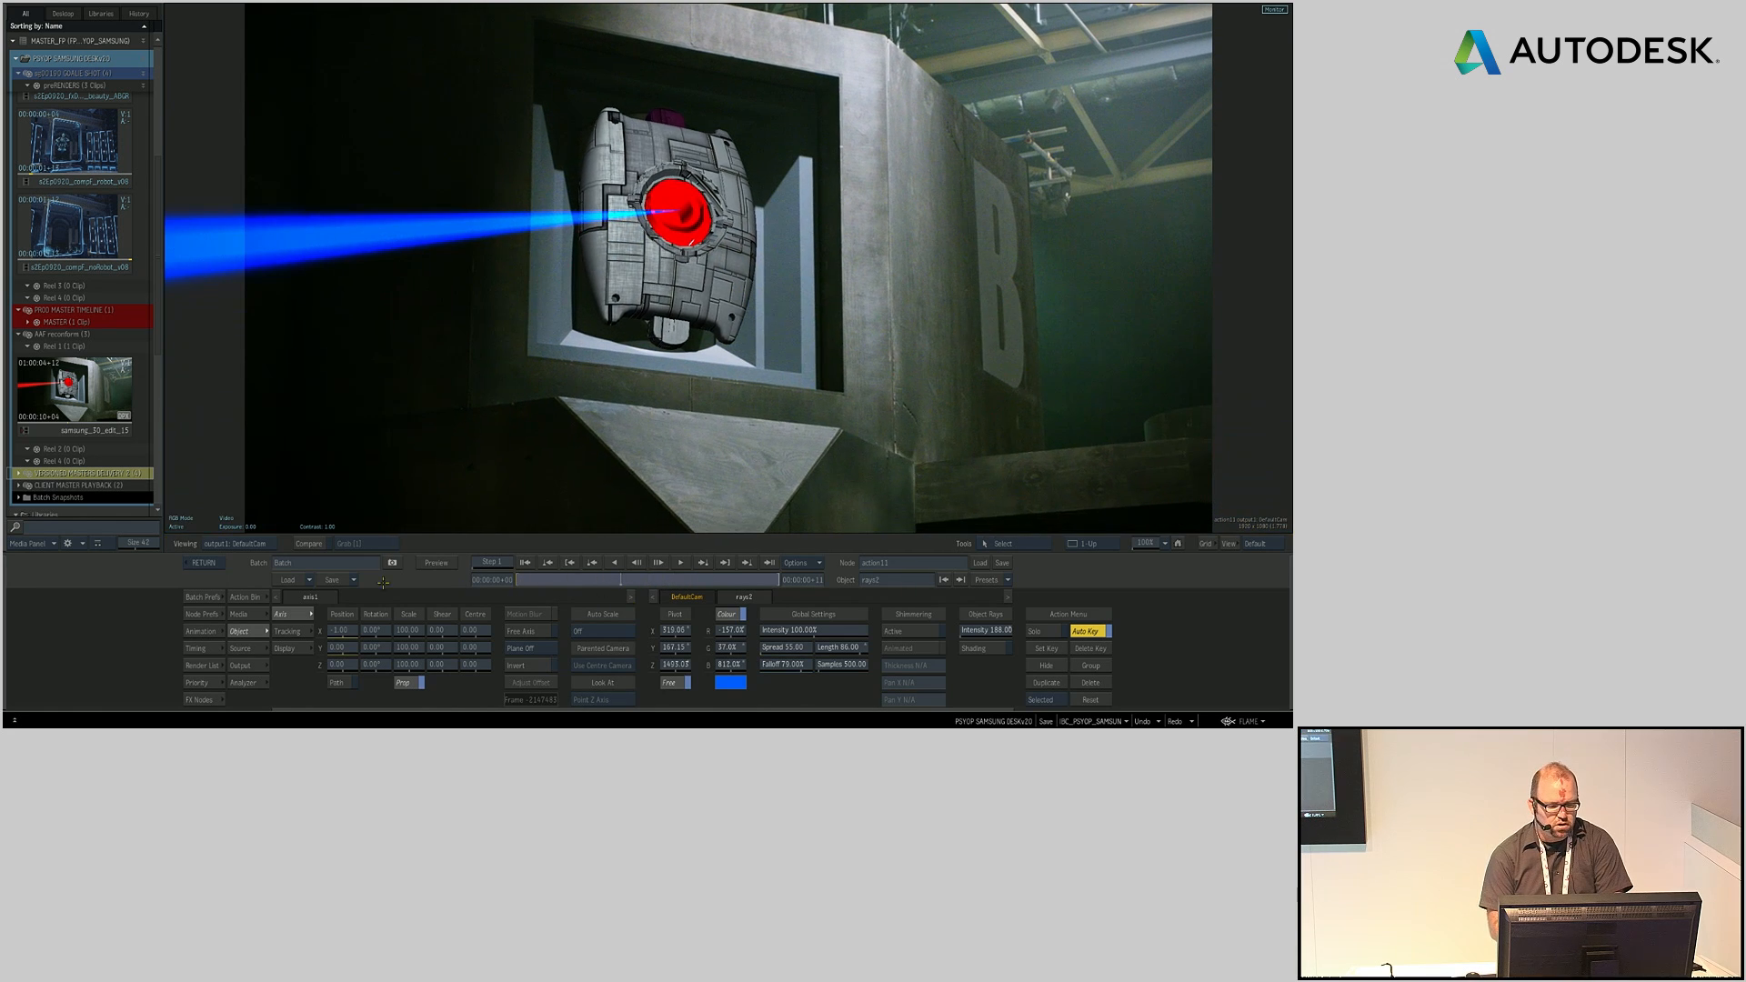
Step: Return to the timeline from the batch setup and review the edited laser shot in the cutdown
left_click(204, 562)
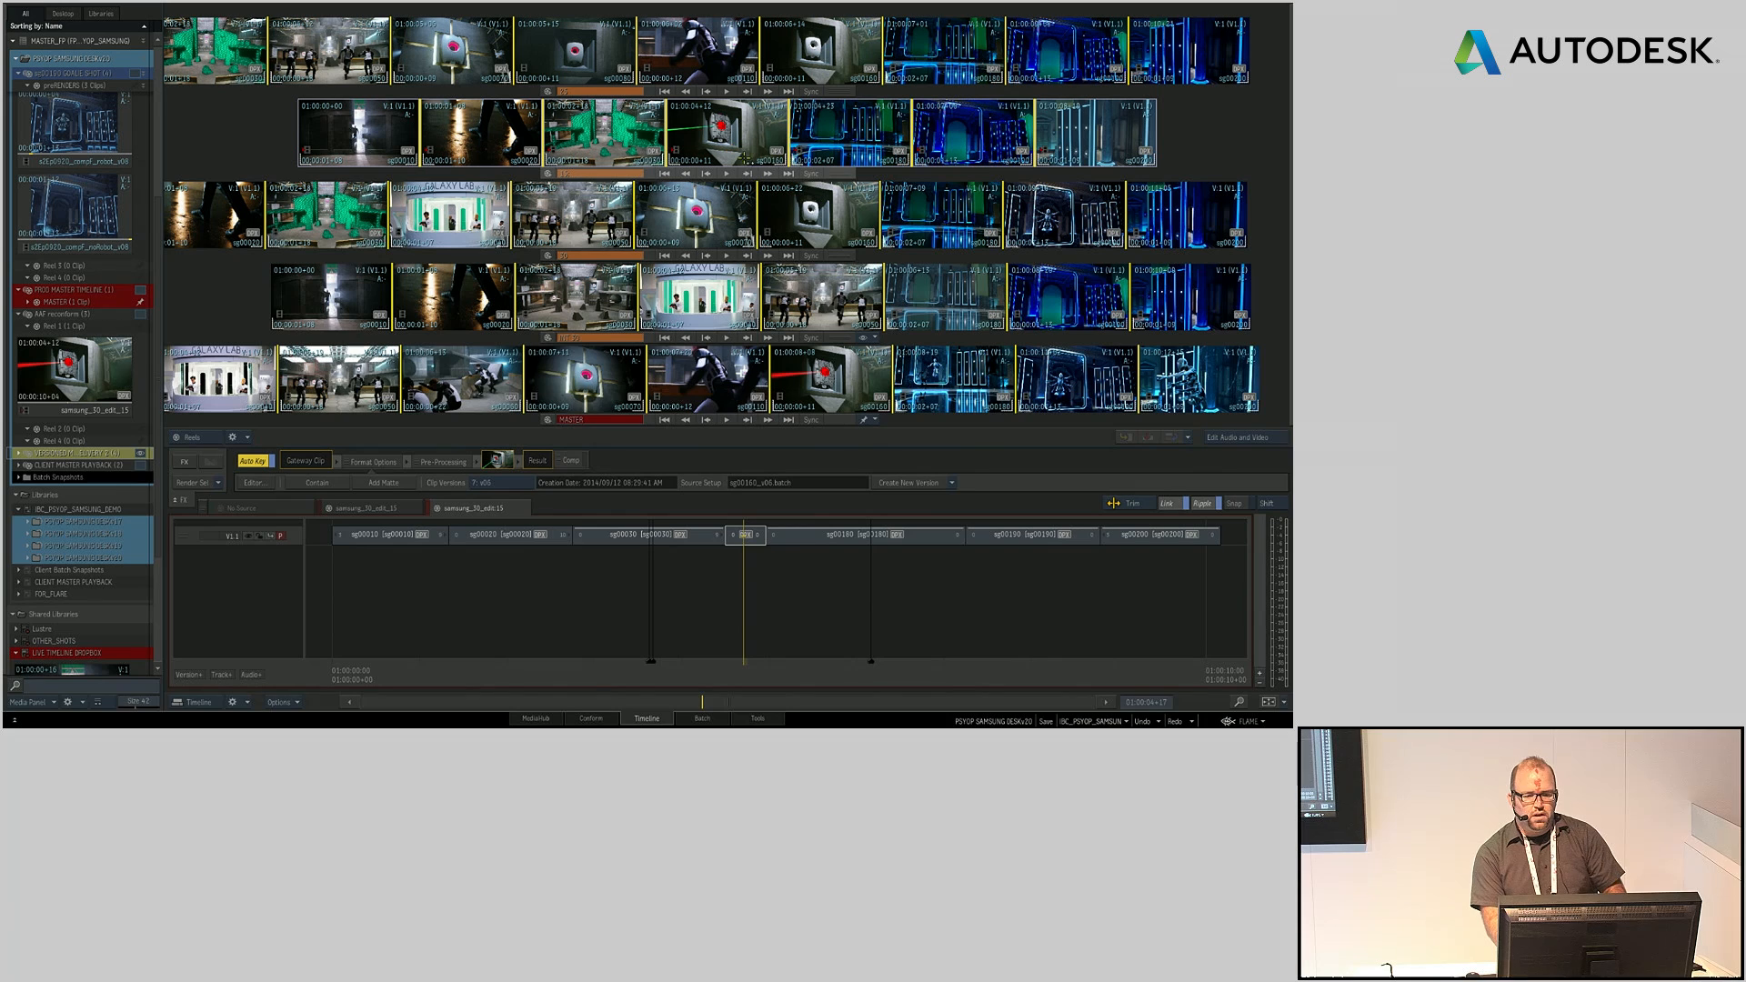
left_click_drag(746, 137, 792, 139)
left_click_drag(753, 676, 740, 680)
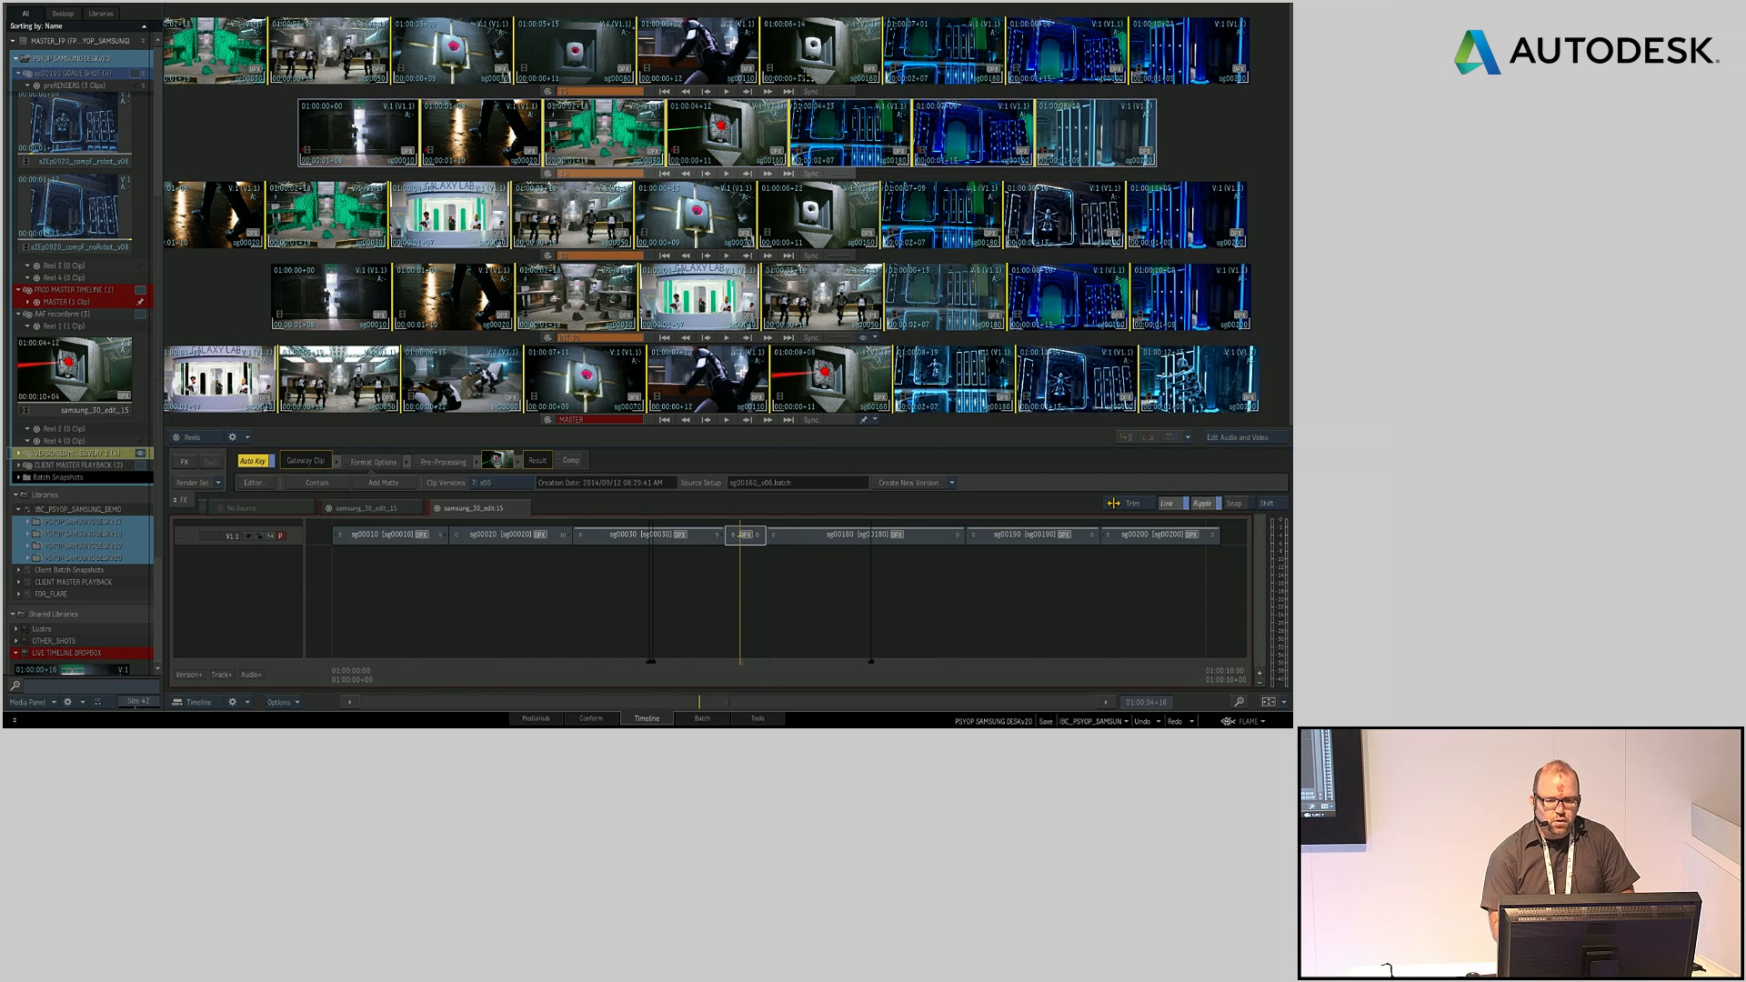
left_click_drag(1077, 161, 1155, 156)
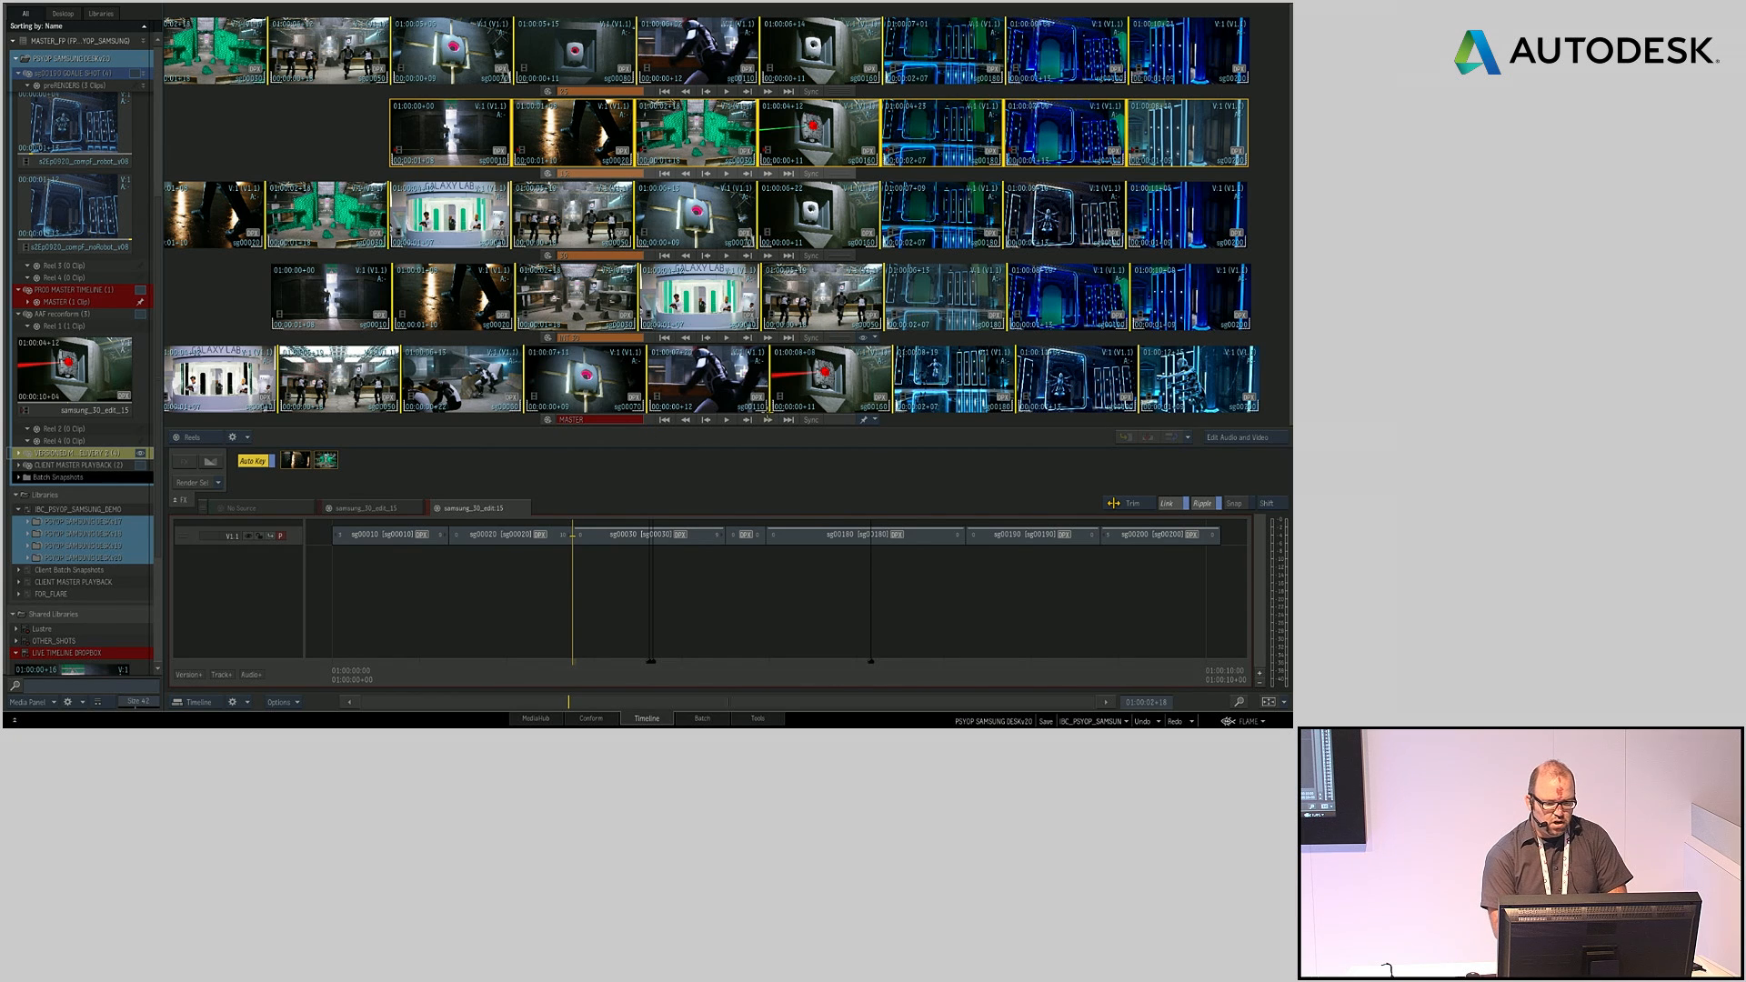
Step: Select the four cutdown sequences and the MASTER together and switch their source versions to Select Latest Version
left_click(1078, 53)
left_click(1078, 134, "ctrl")
left_click(1096, 228, "ctrl")
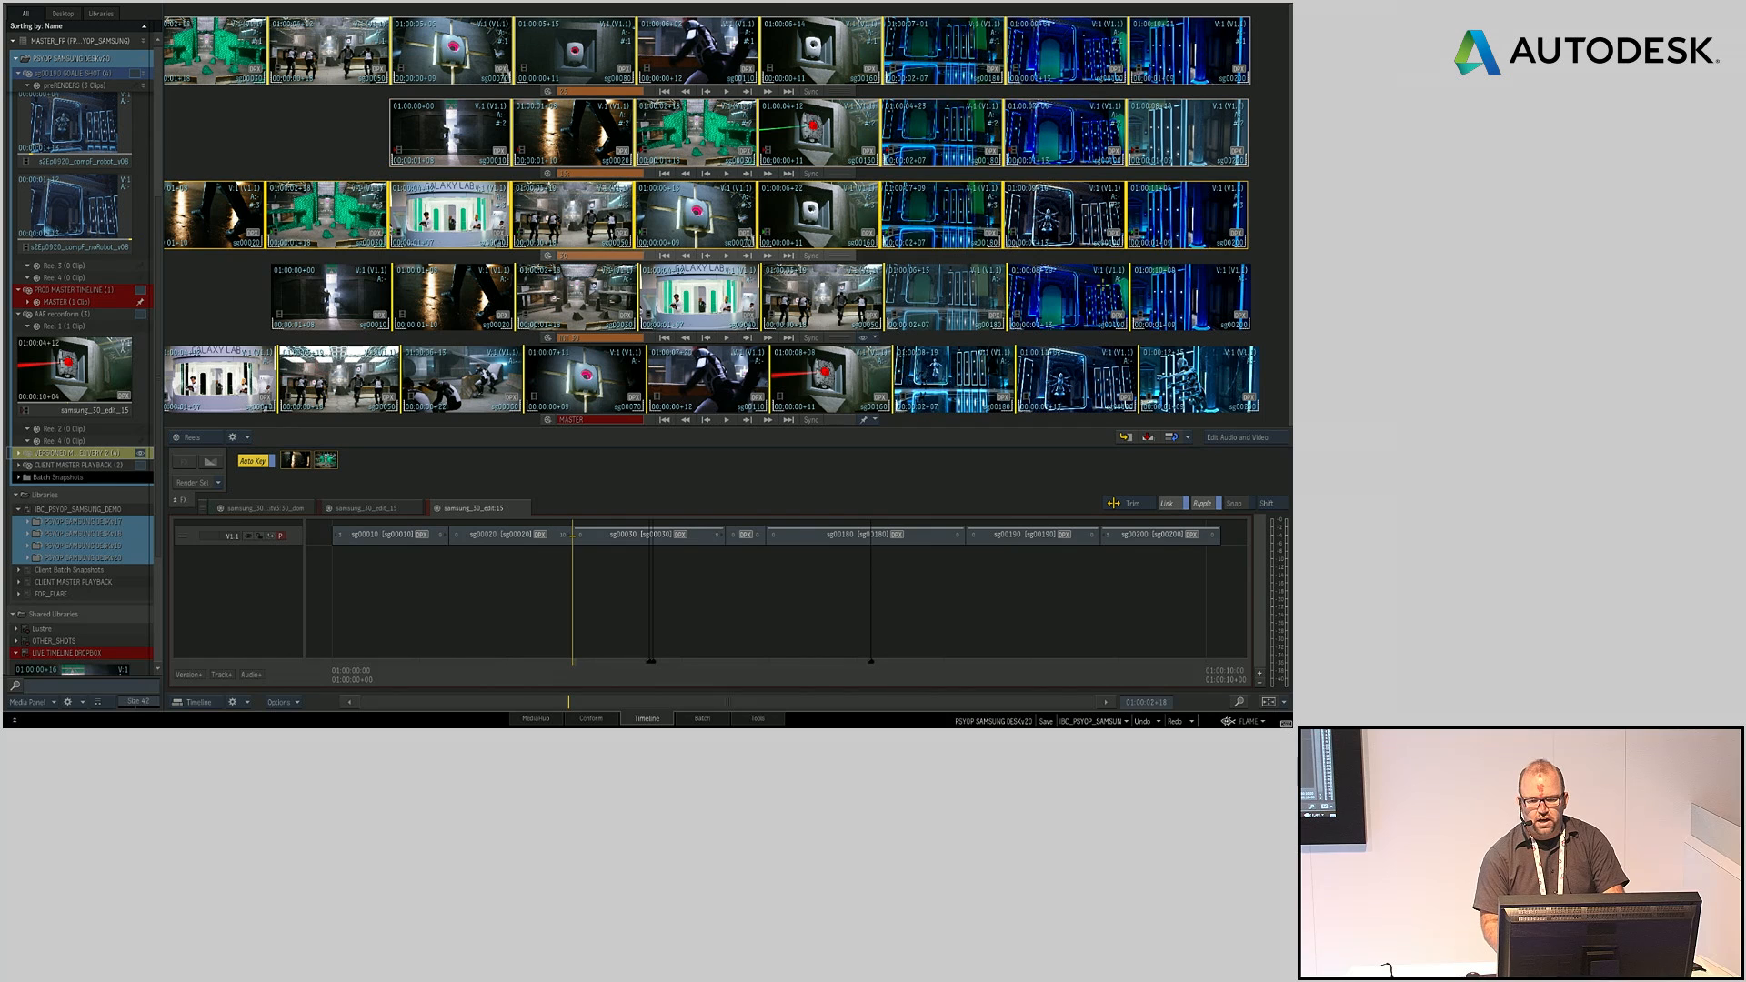
left_click(1071, 302, "ctrl")
left_click(1073, 386, "ctrl")
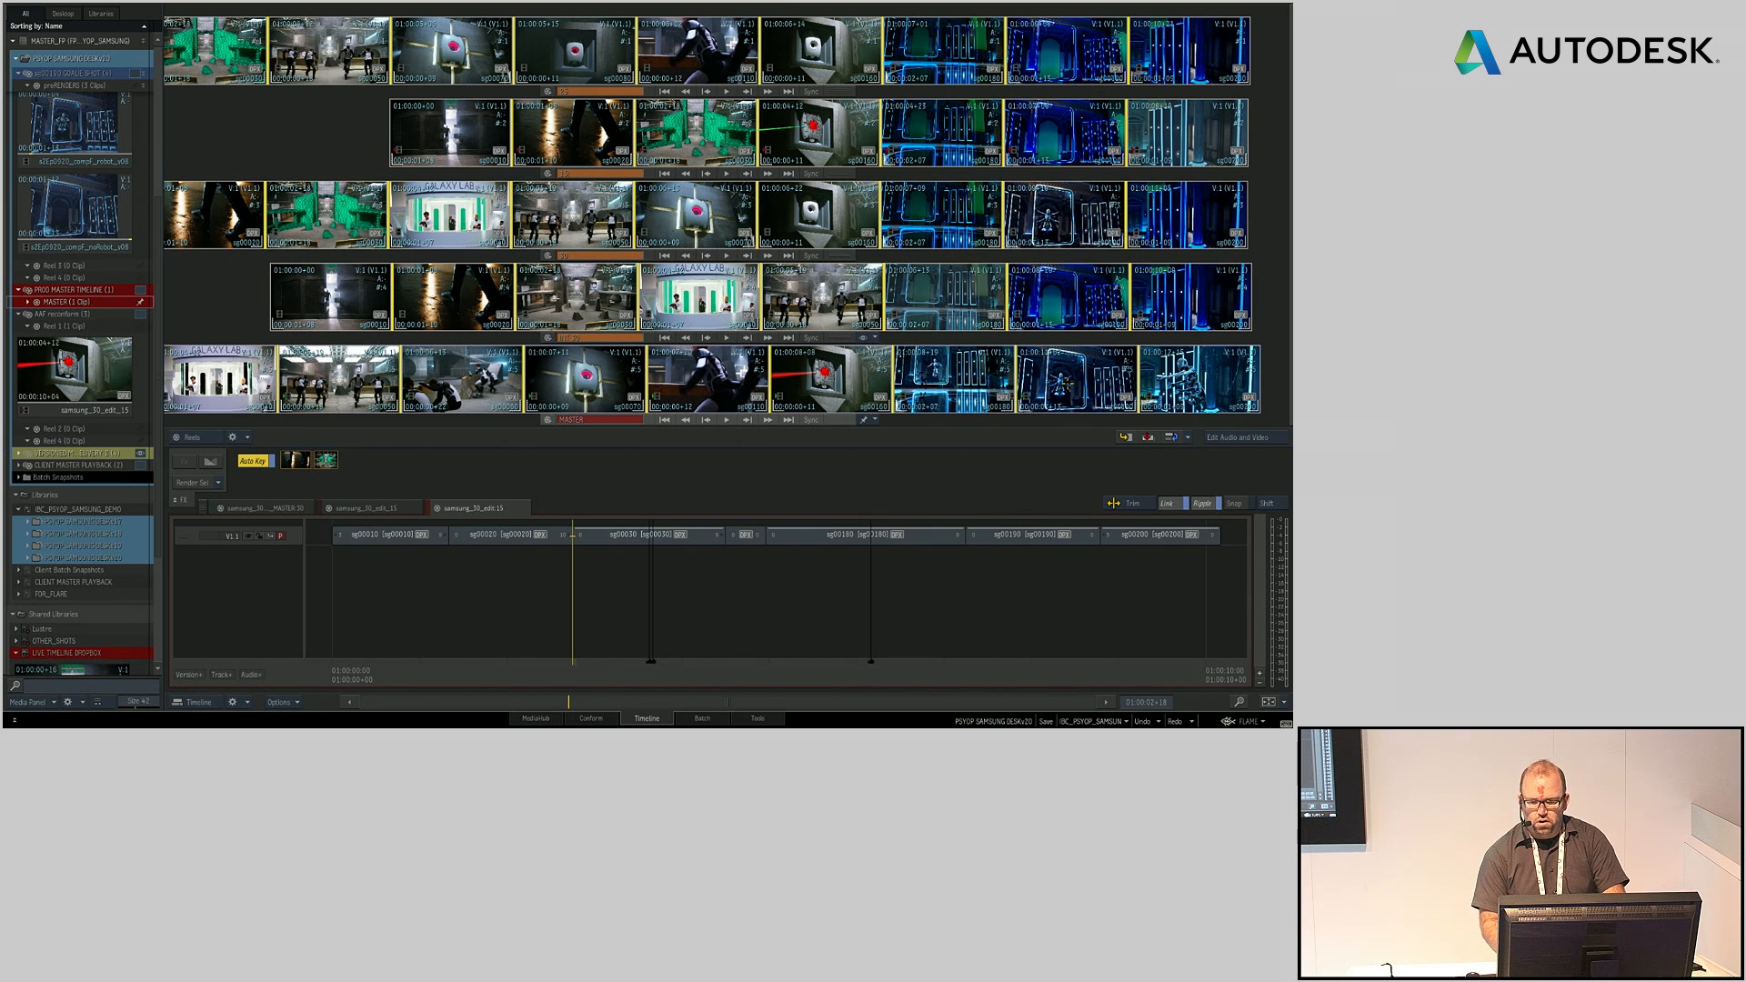
right_click(1051, 68)
mouse_move(1159, 181)
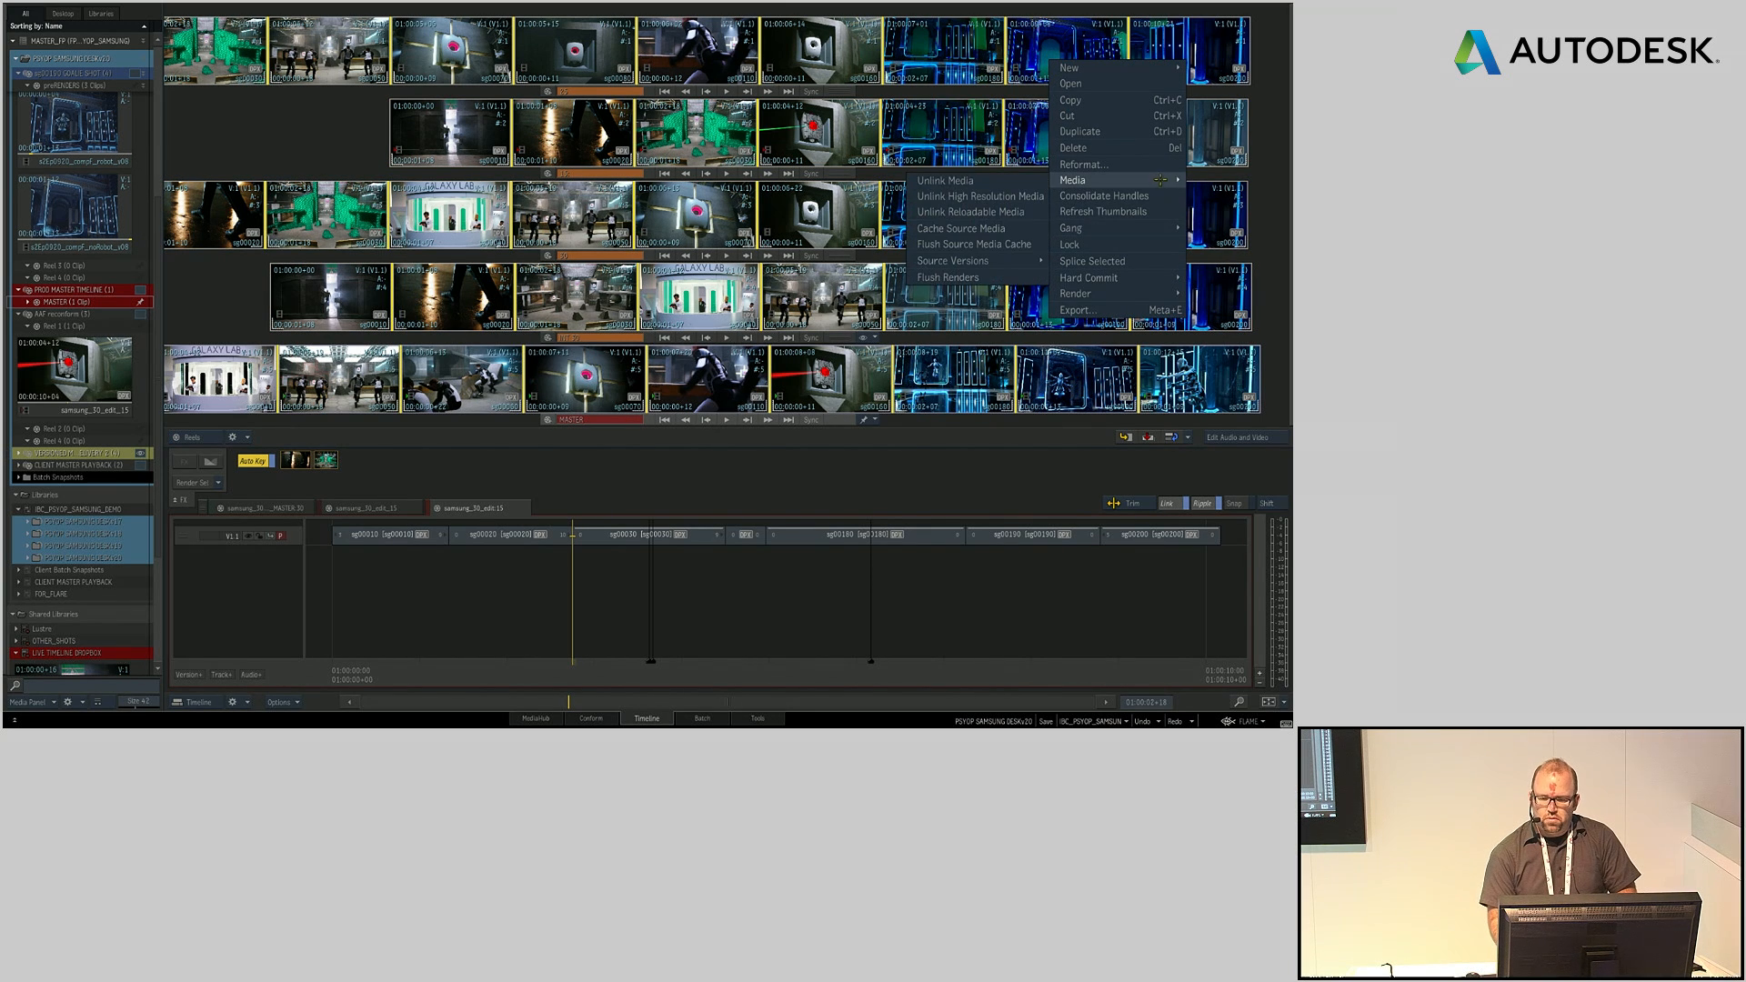
mouse_move(1044, 261)
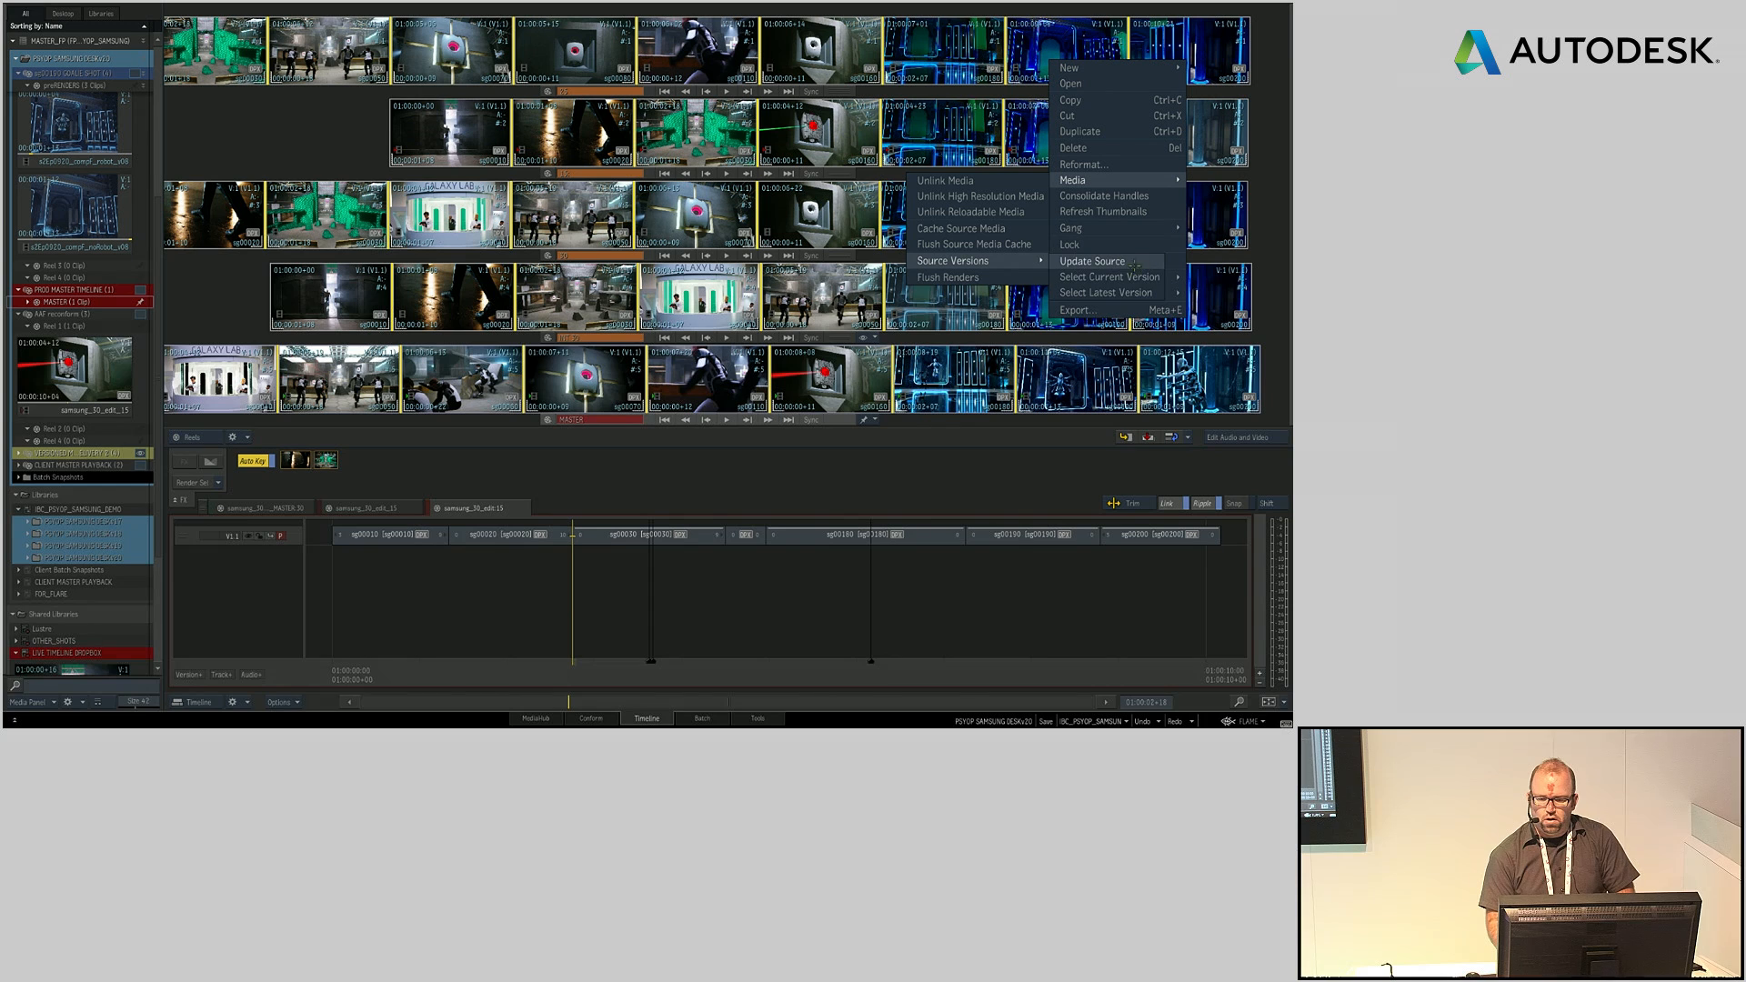
left_click(1137, 293)
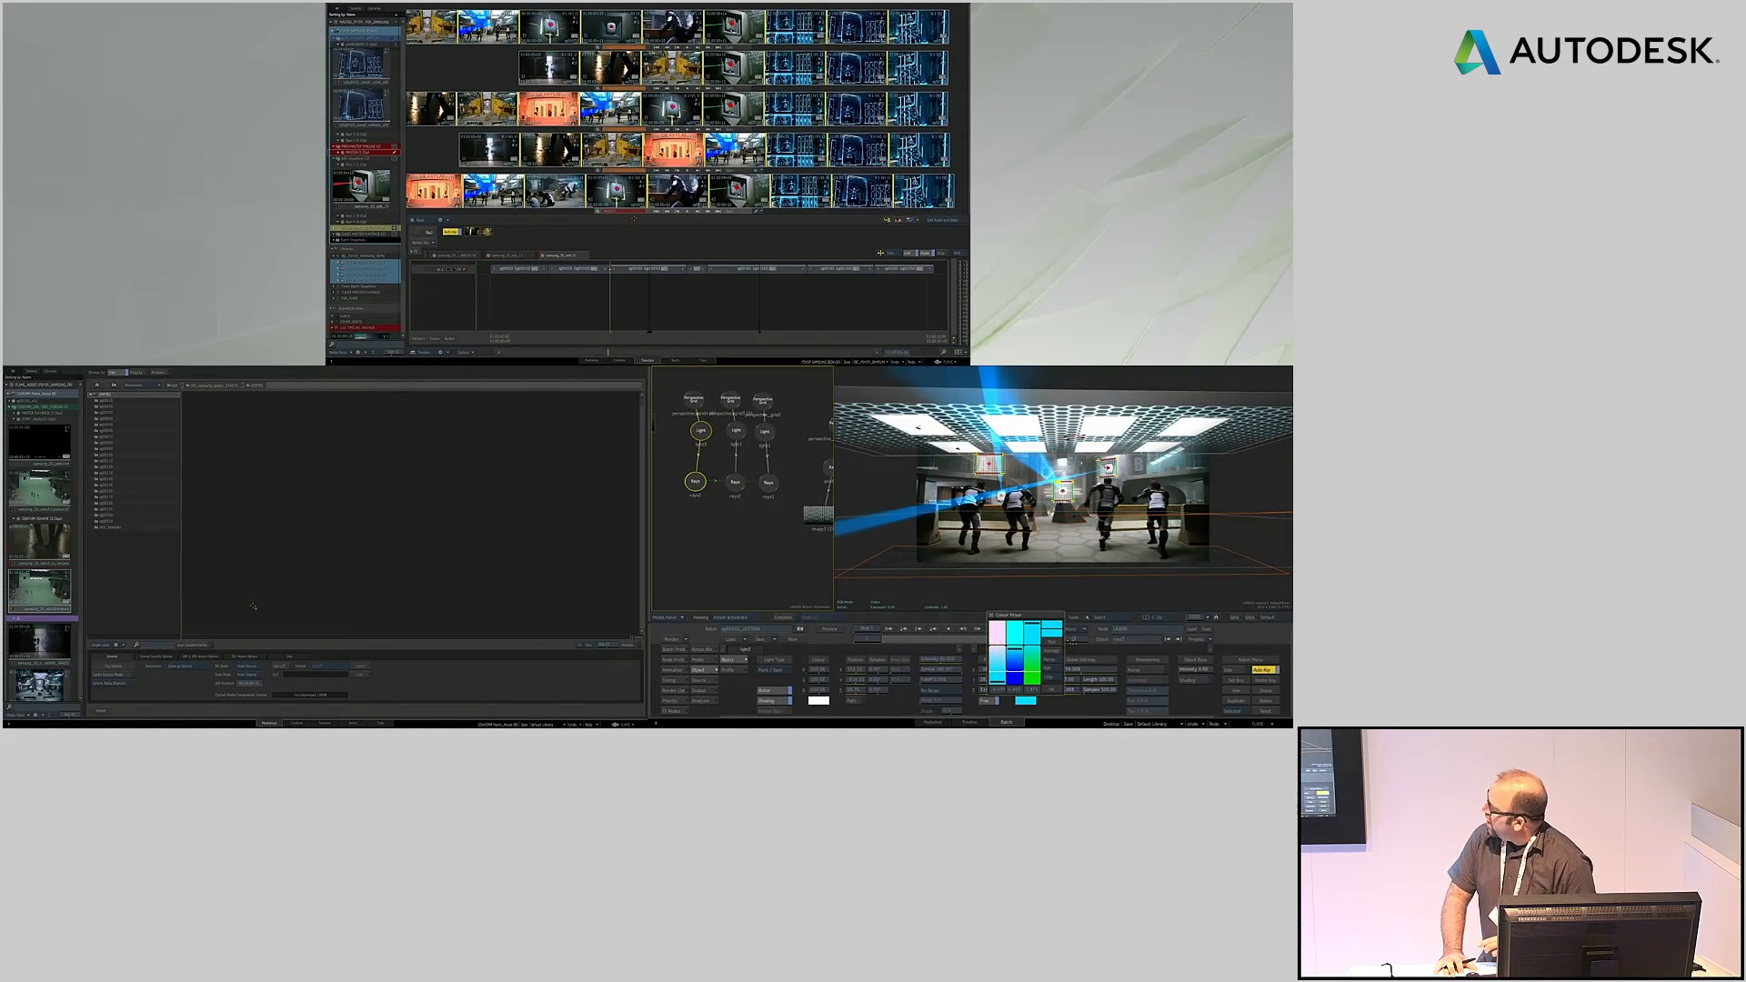
Step: Recolour the laser rays green in the composite with the running team, and bring up the settings of its Write File node
left_click_drag(1032, 673, 1032, 683)
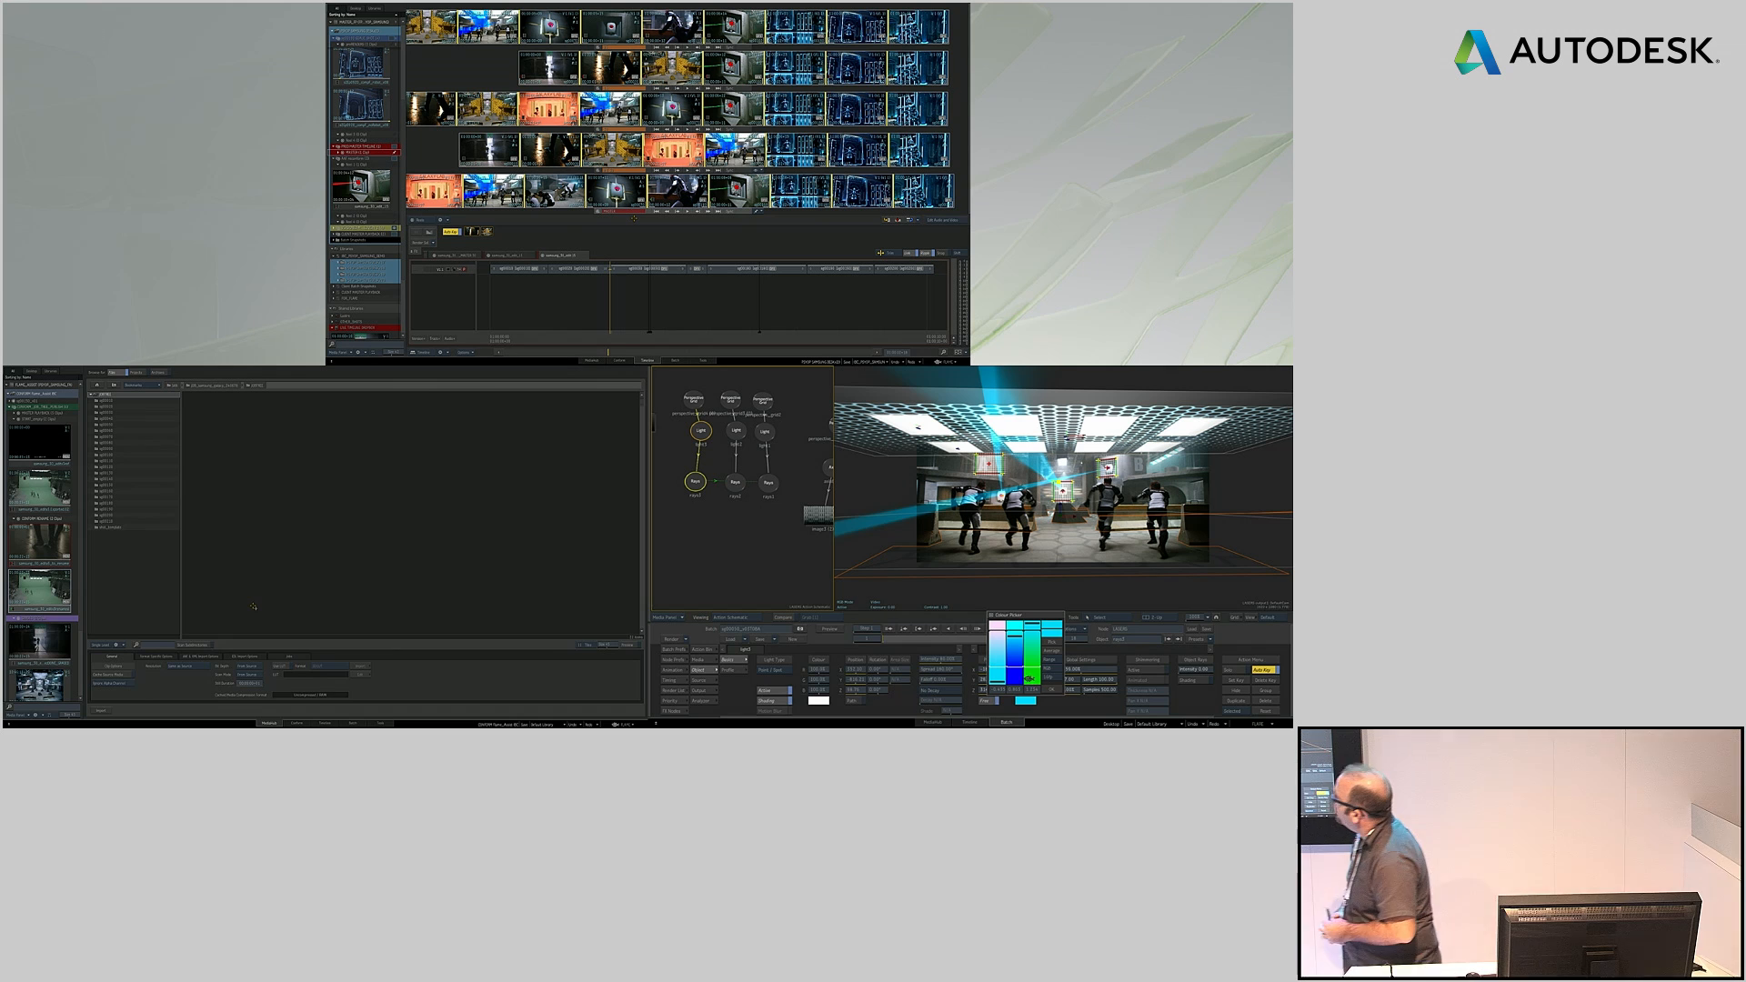
left_click(1051, 689)
left_click(1026, 700)
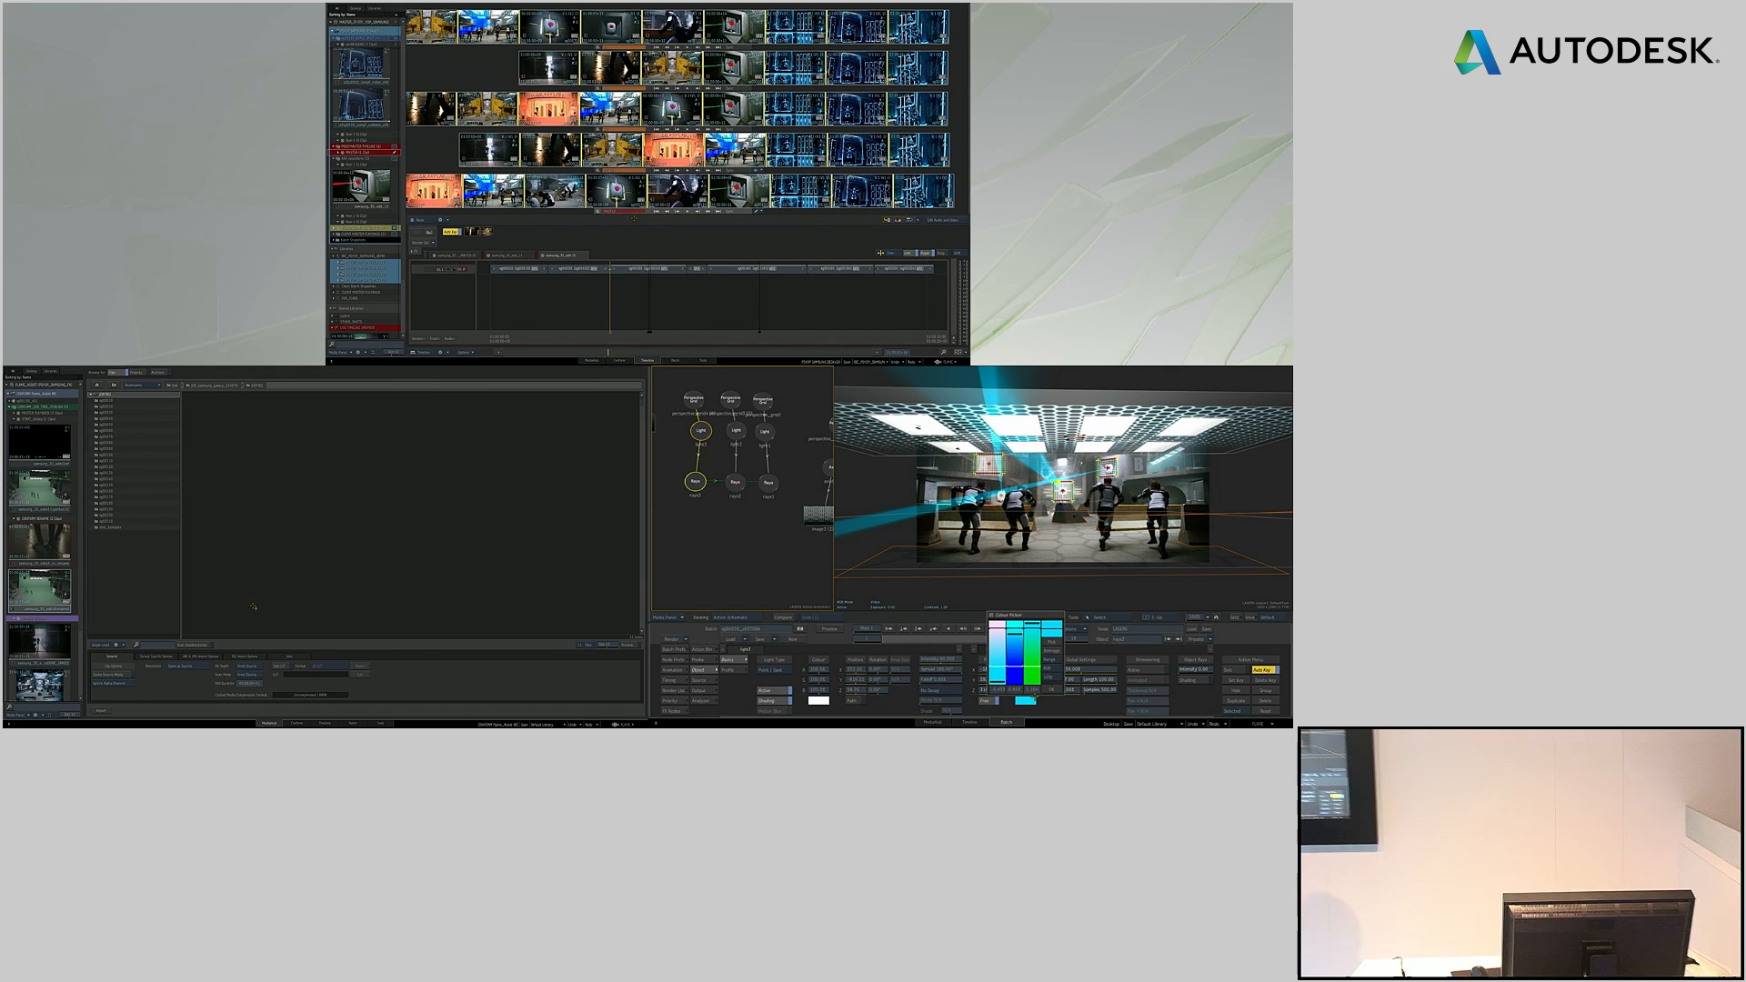
left_click_drag(1032, 668, 1032, 686)
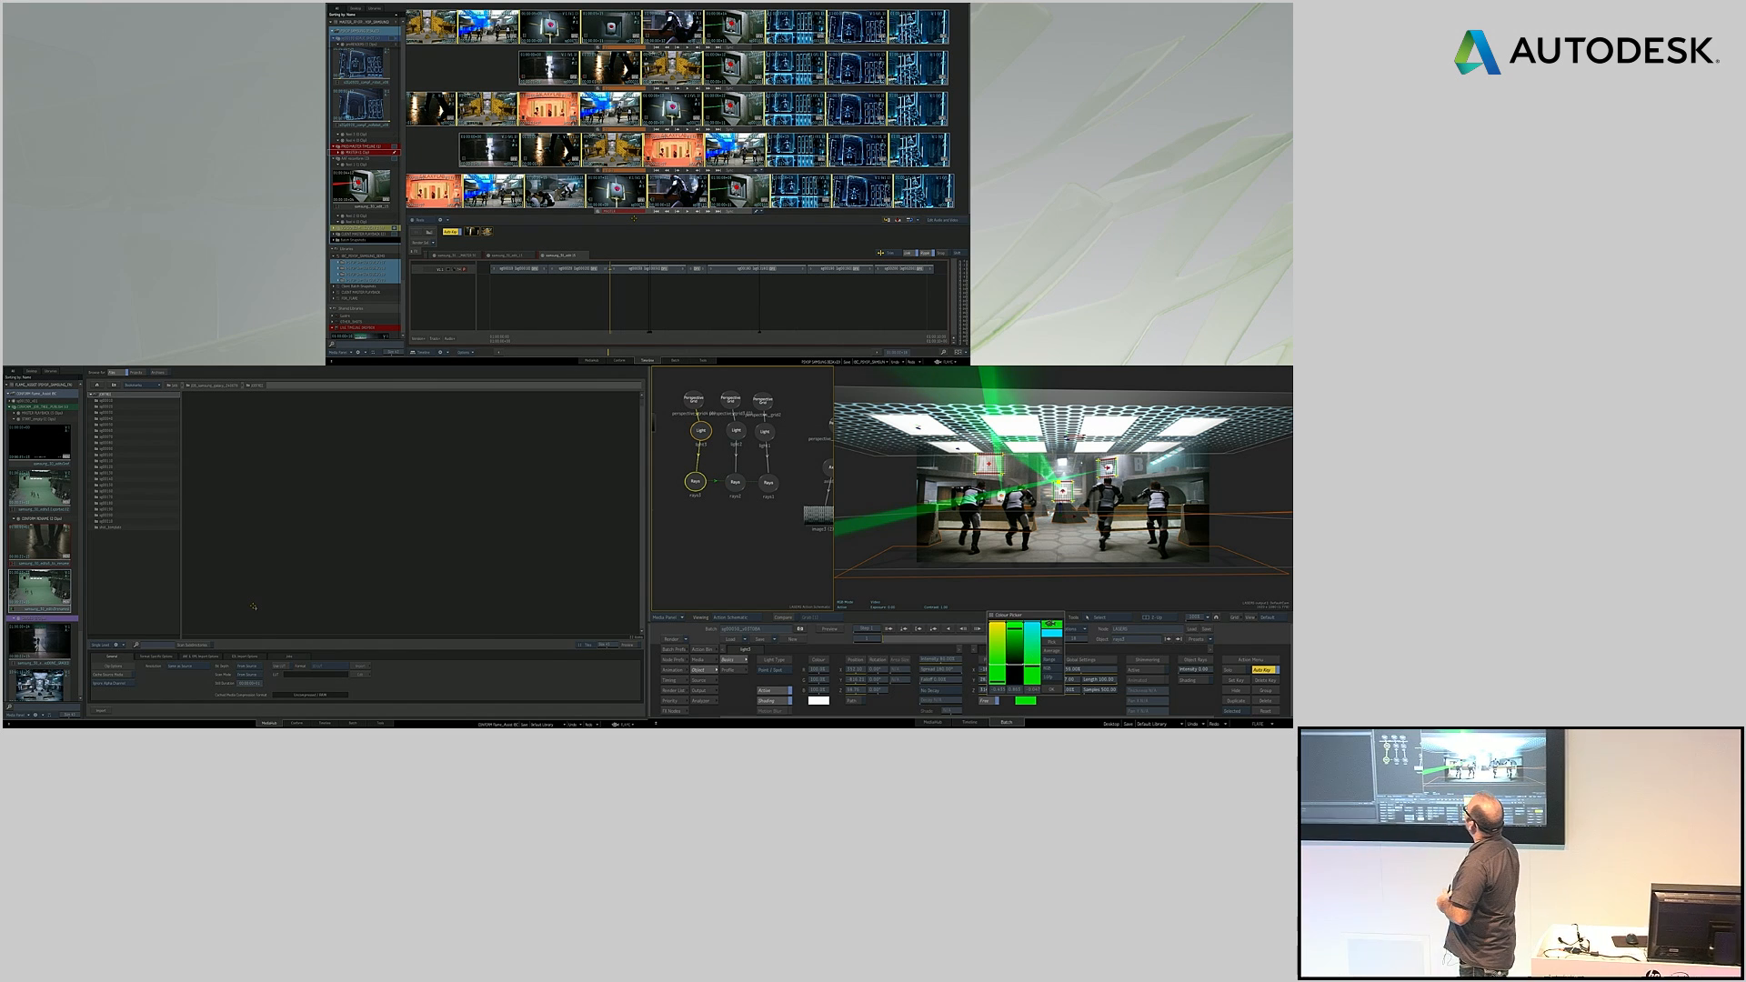
left_click(1052, 689)
key("grave")
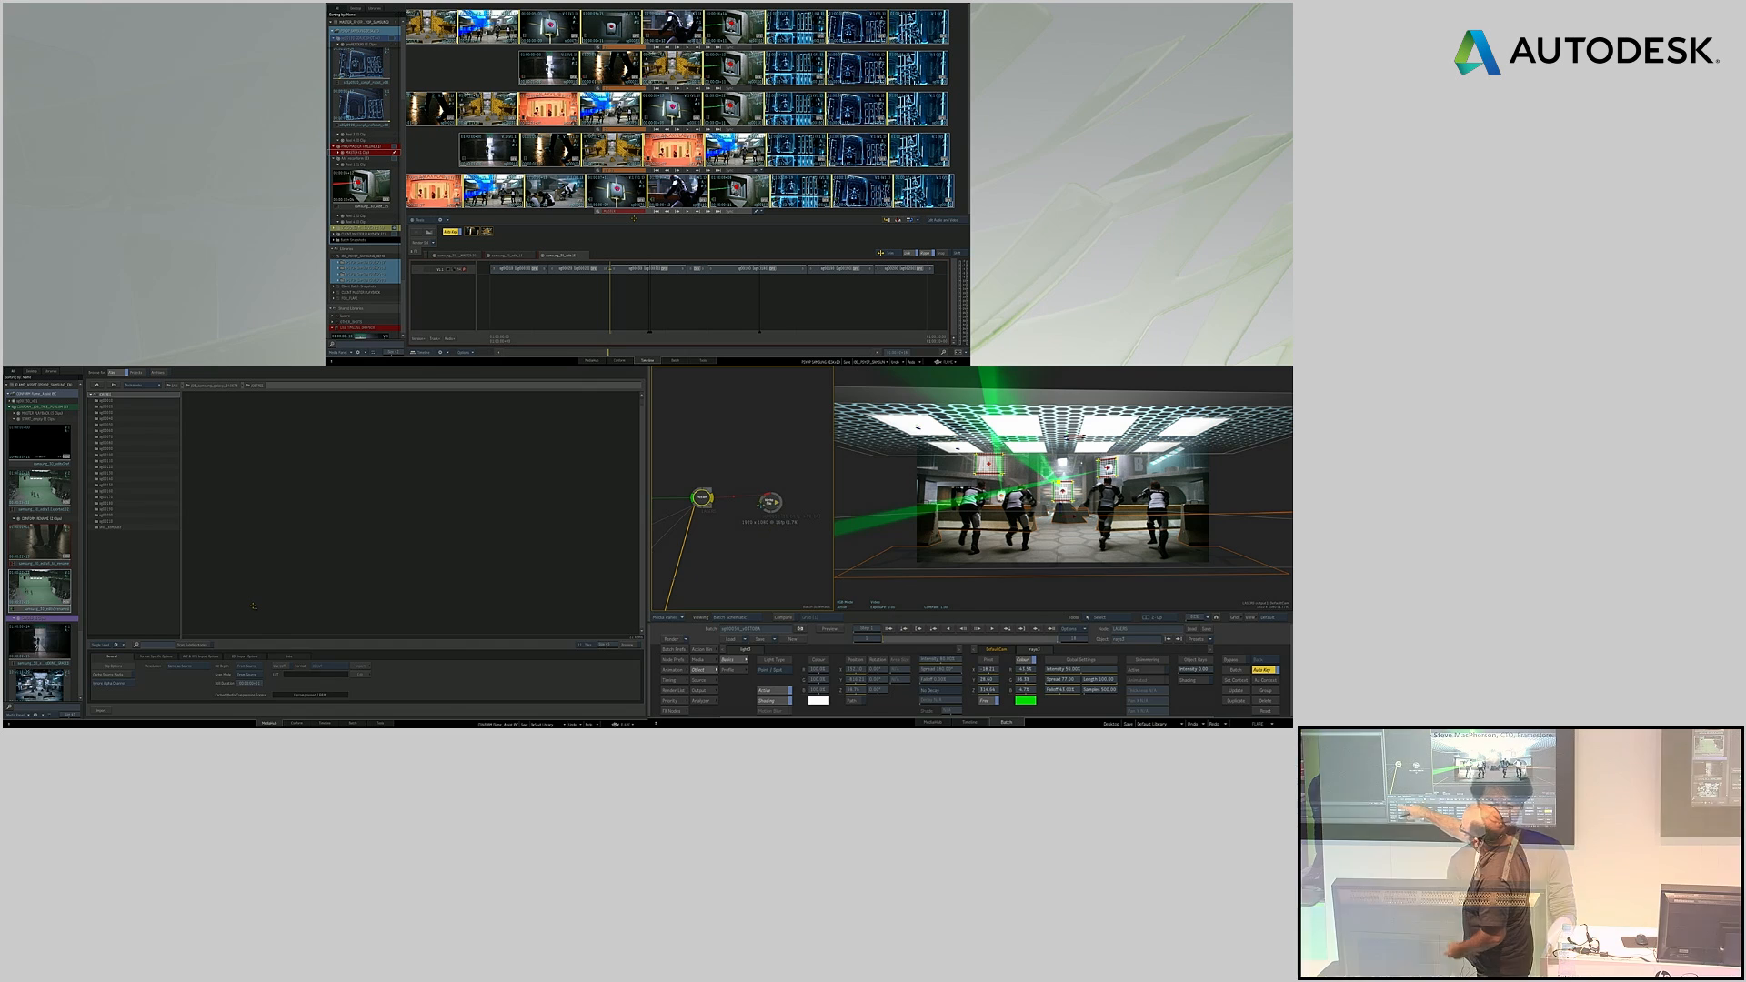
left_click(771, 501)
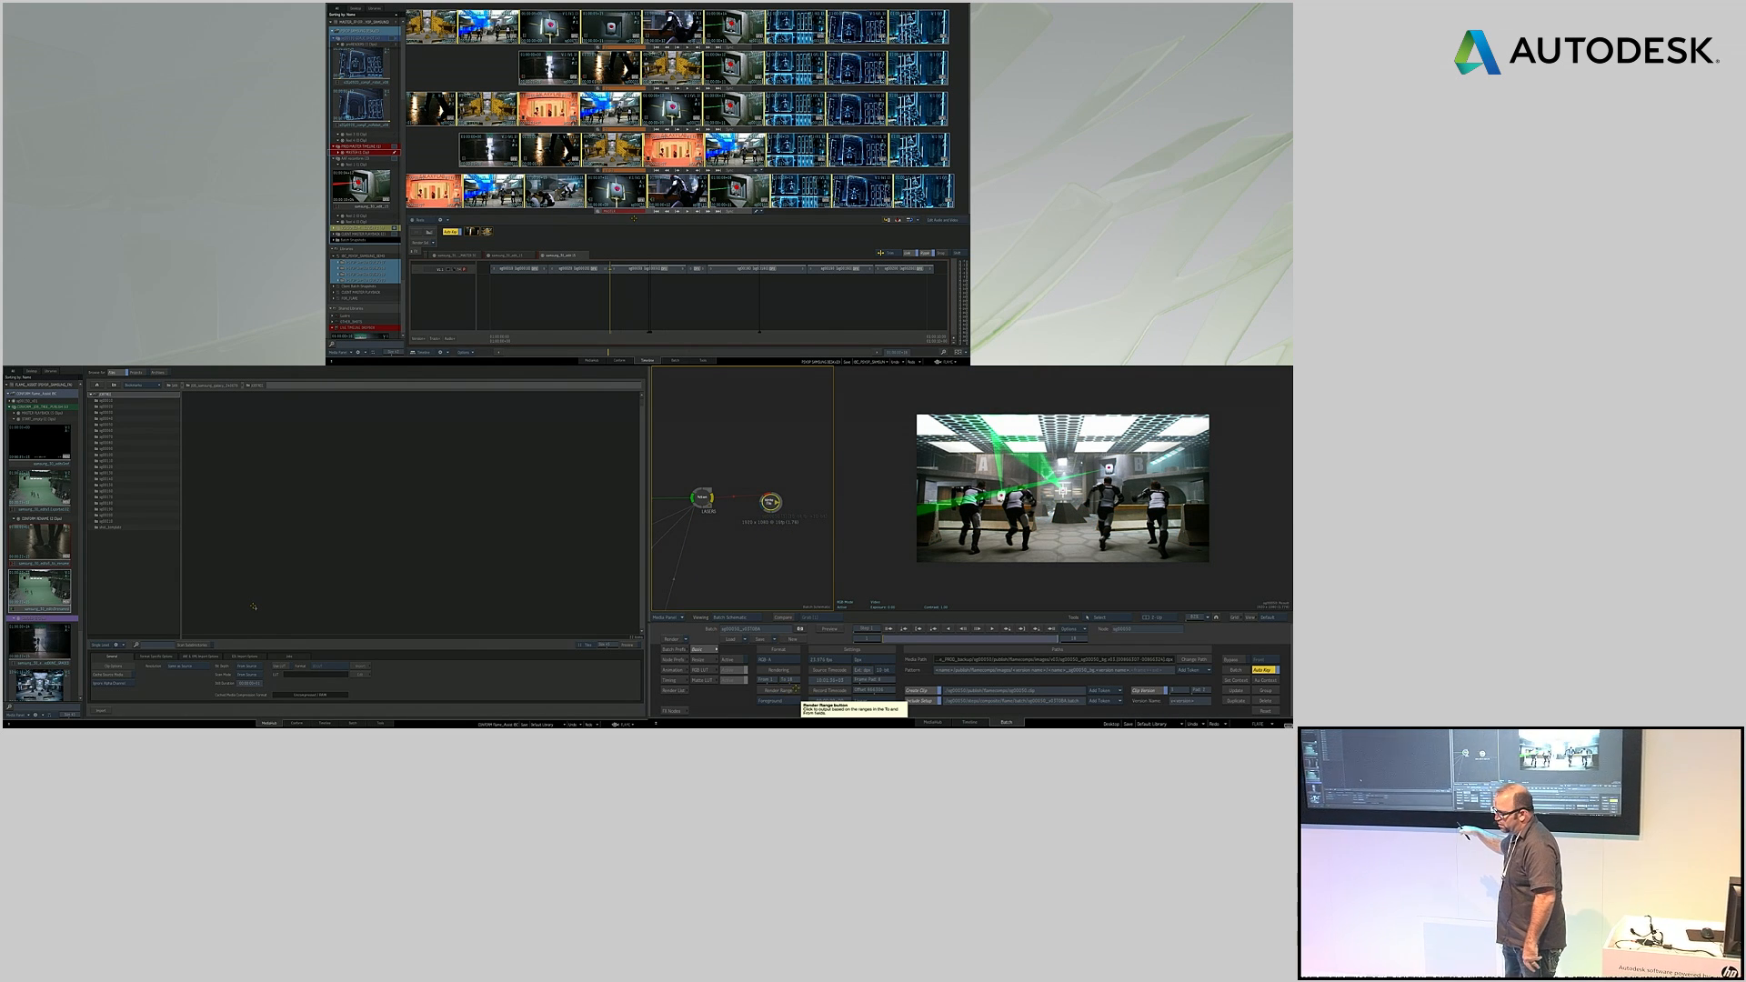
Step: Switch to Finder and open the Samsung Galaxy job folder on the shared storage
key("super+Tab")
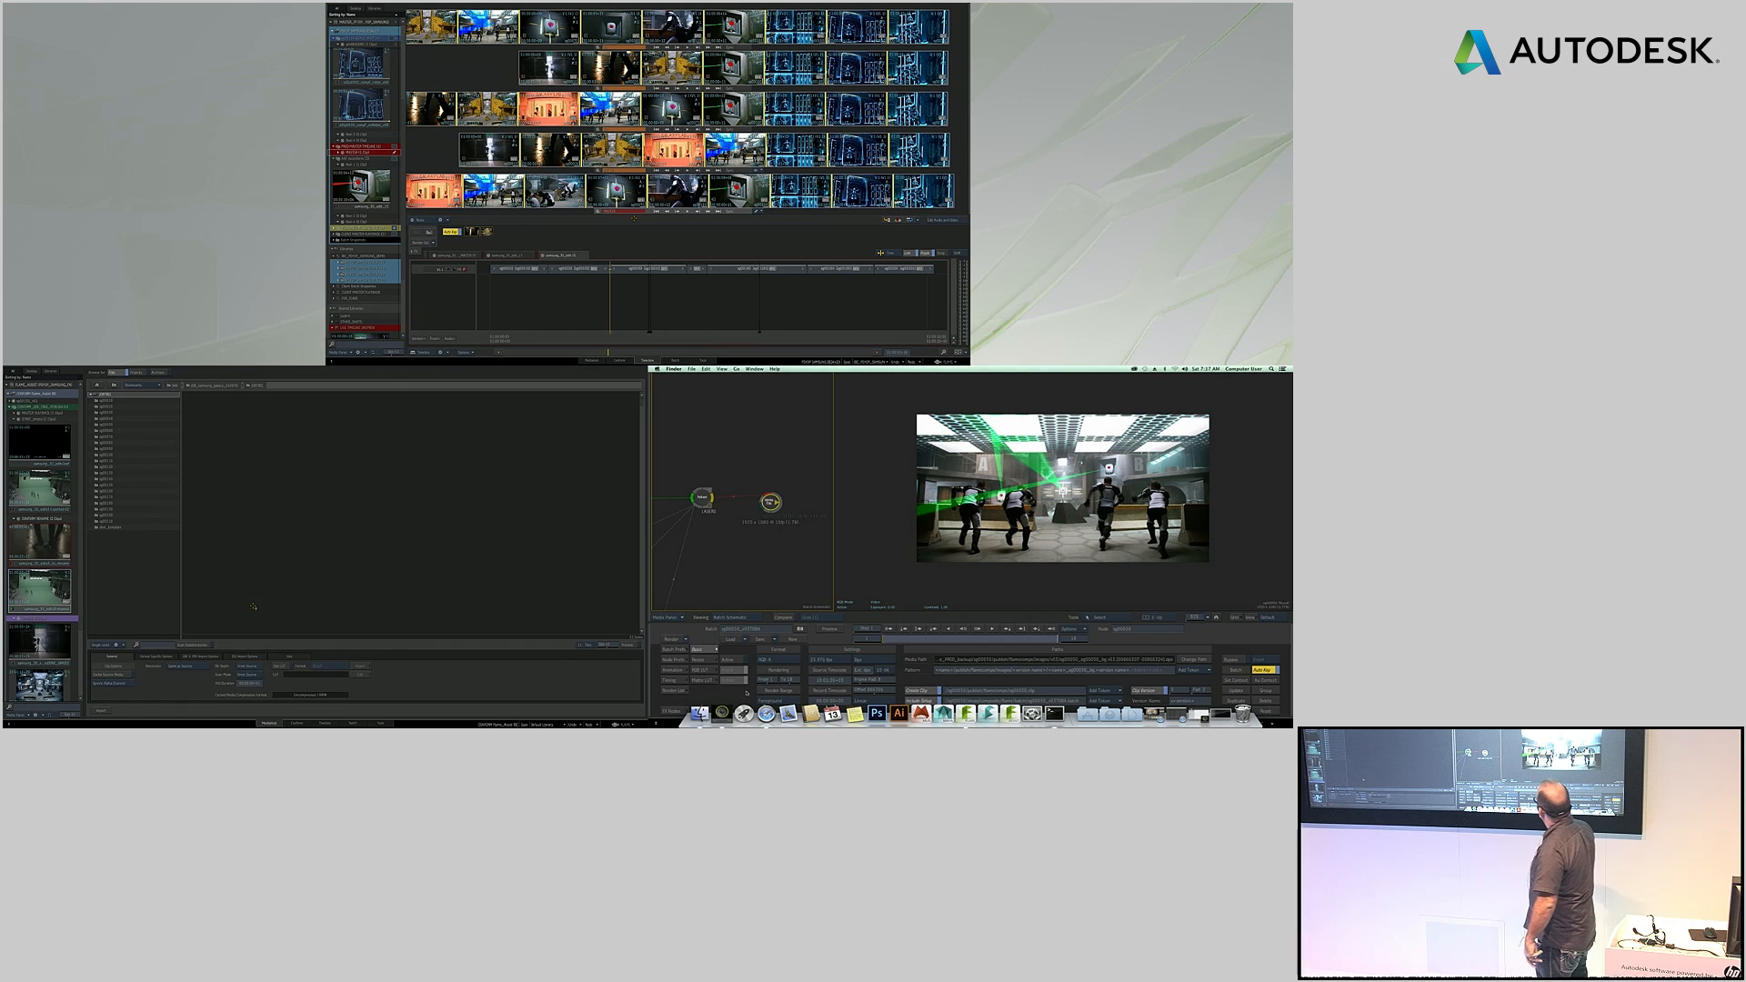
left_click(699, 714)
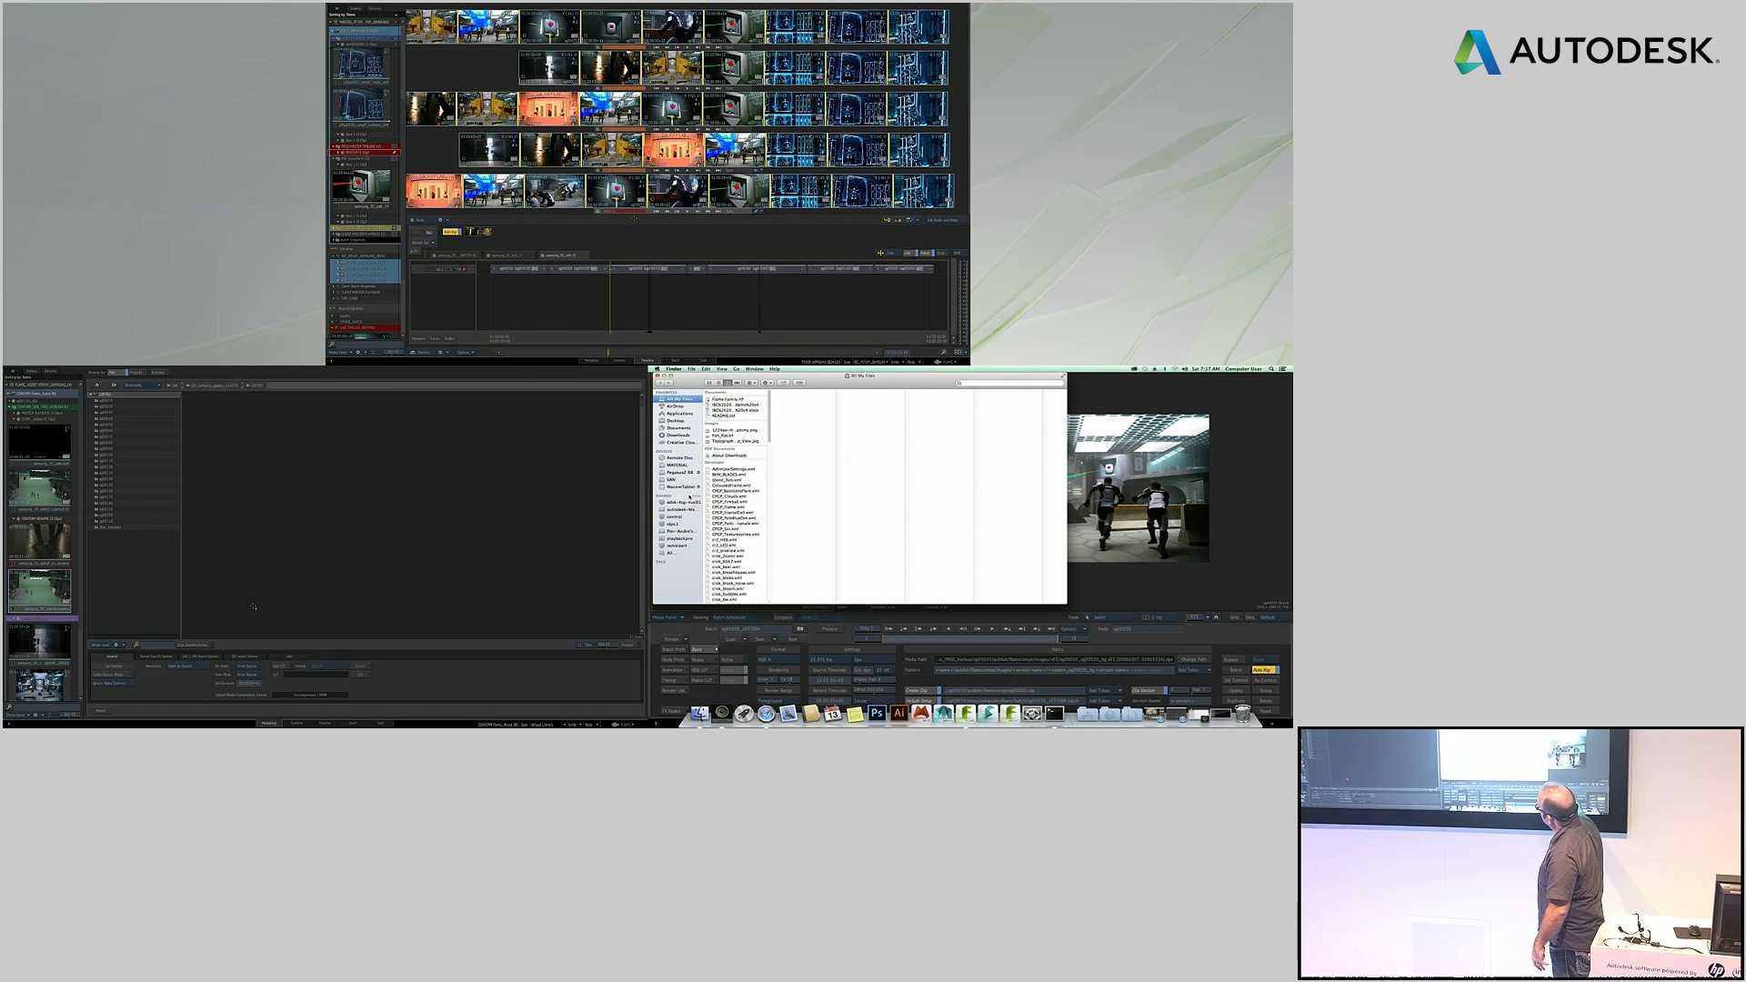
left_click(671, 479)
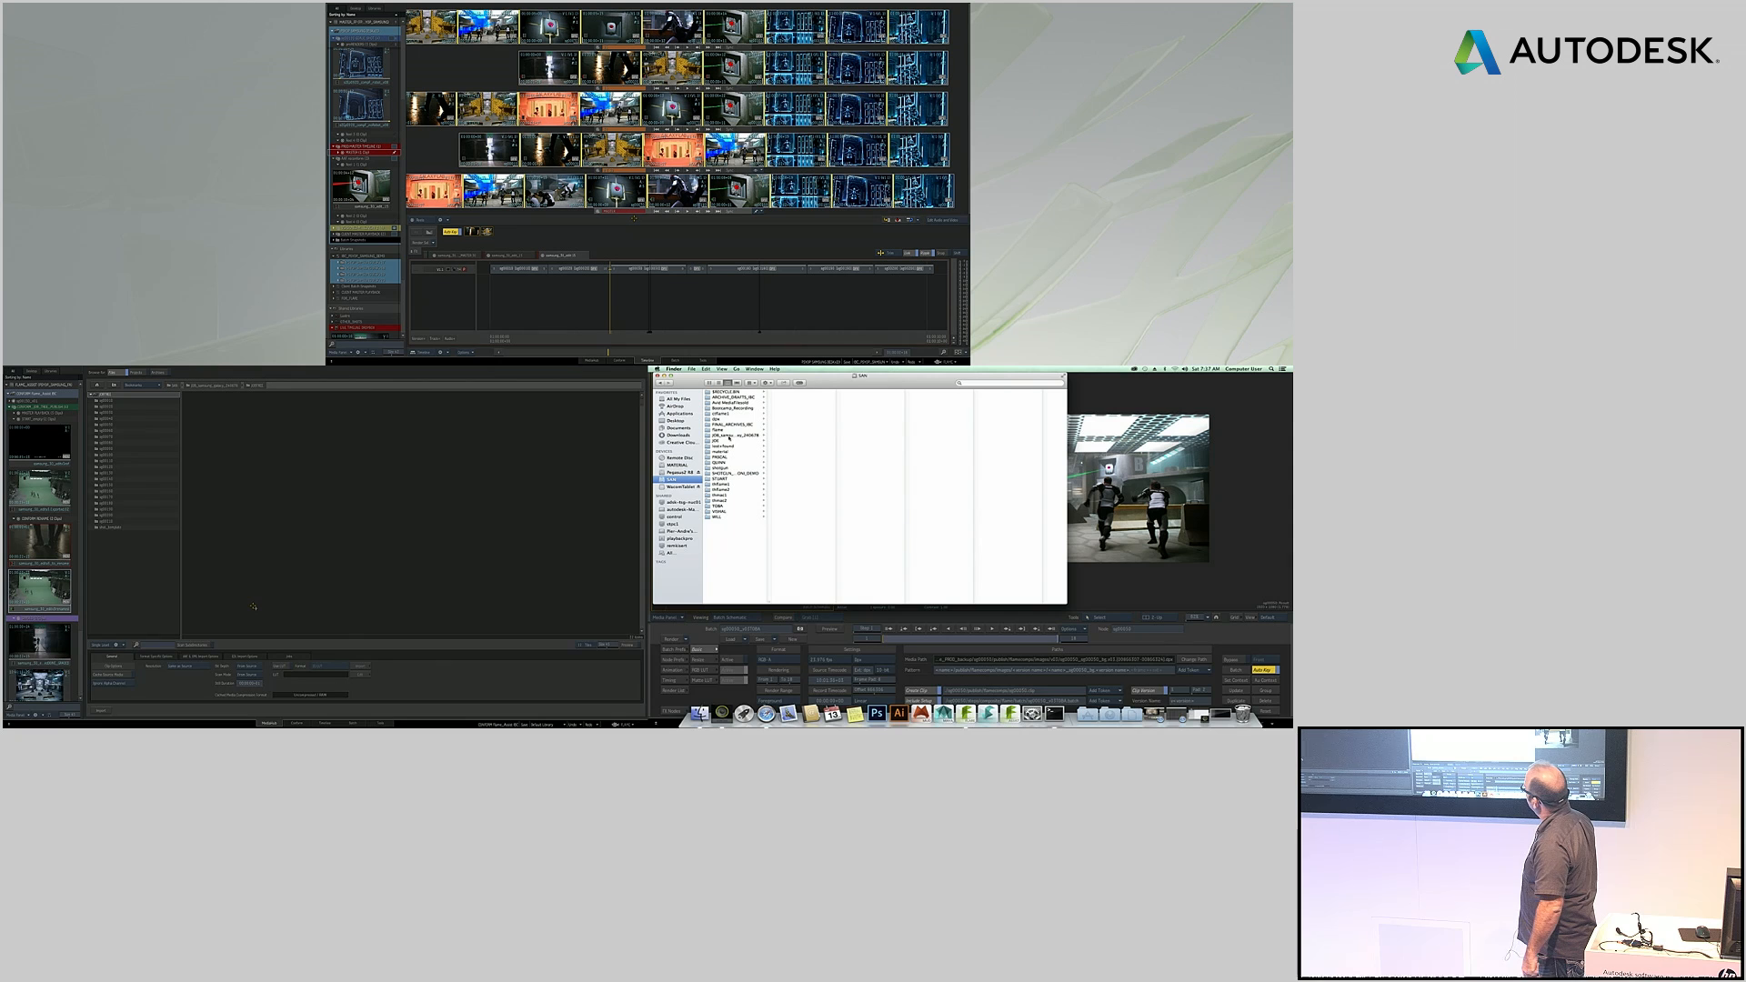
left_click(732, 436)
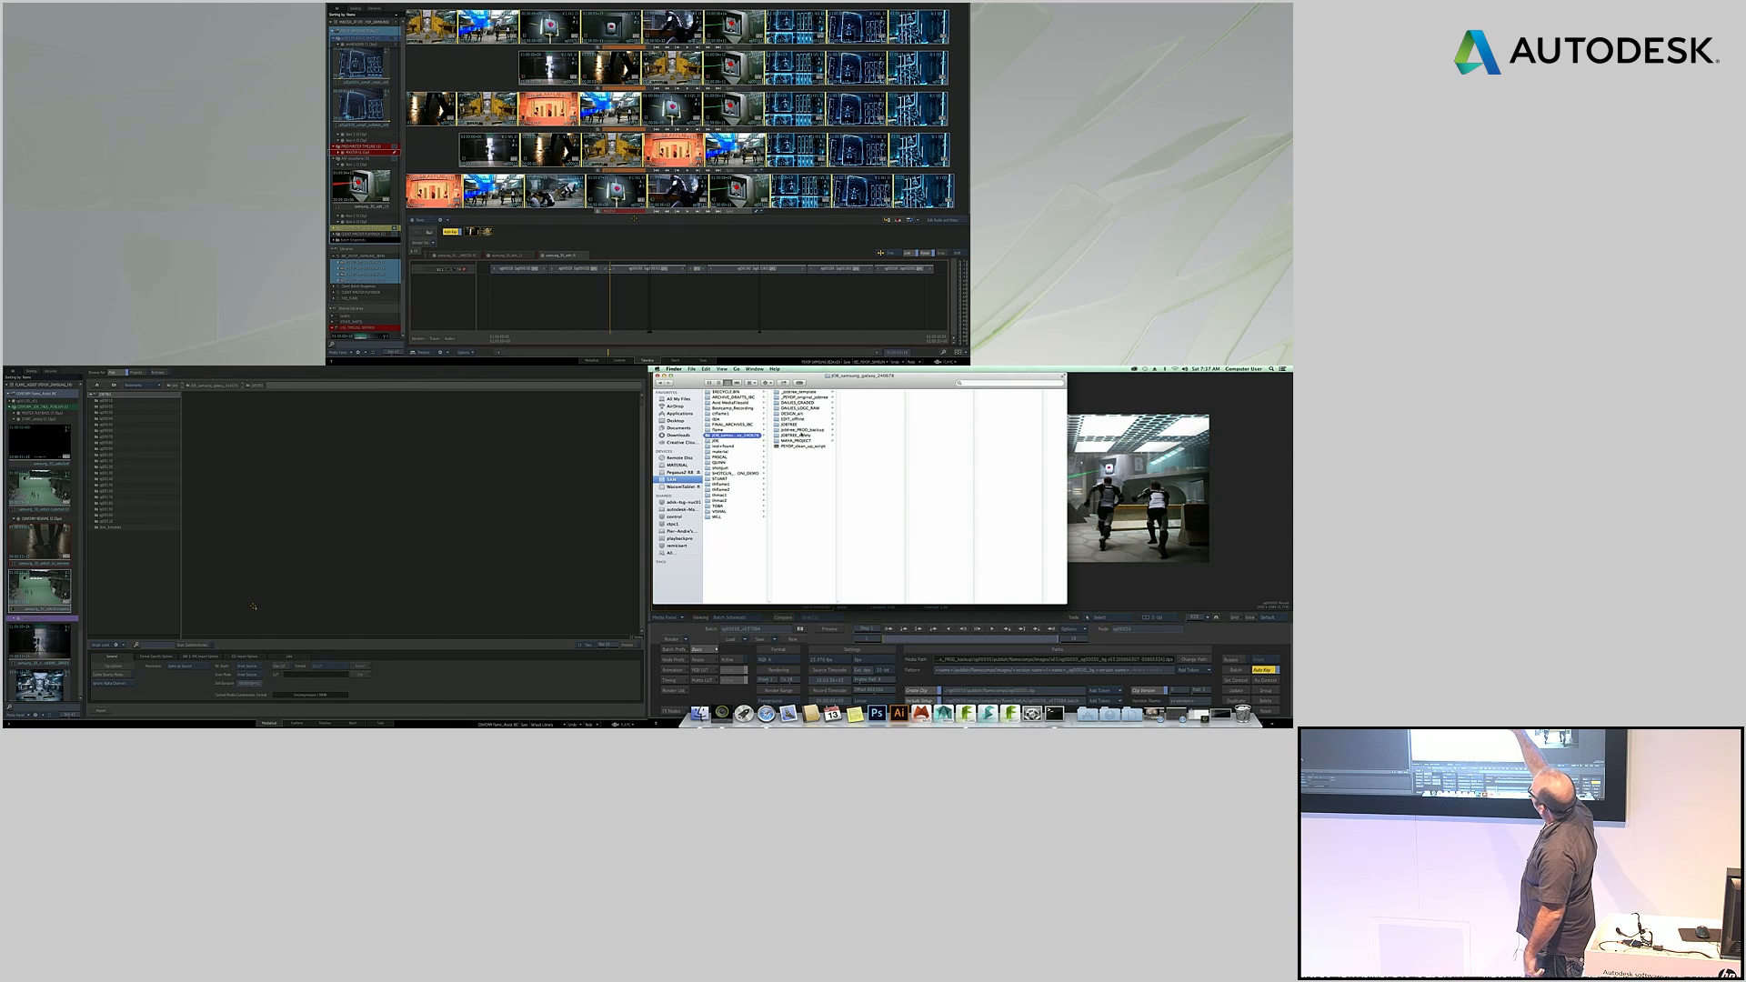
Step: Browse the job's shot folders down to one shot's compositing work subfolders and widen the Finder window to show the structure
left_click(789, 425)
left_click(895, 413)
left_click(859, 397)
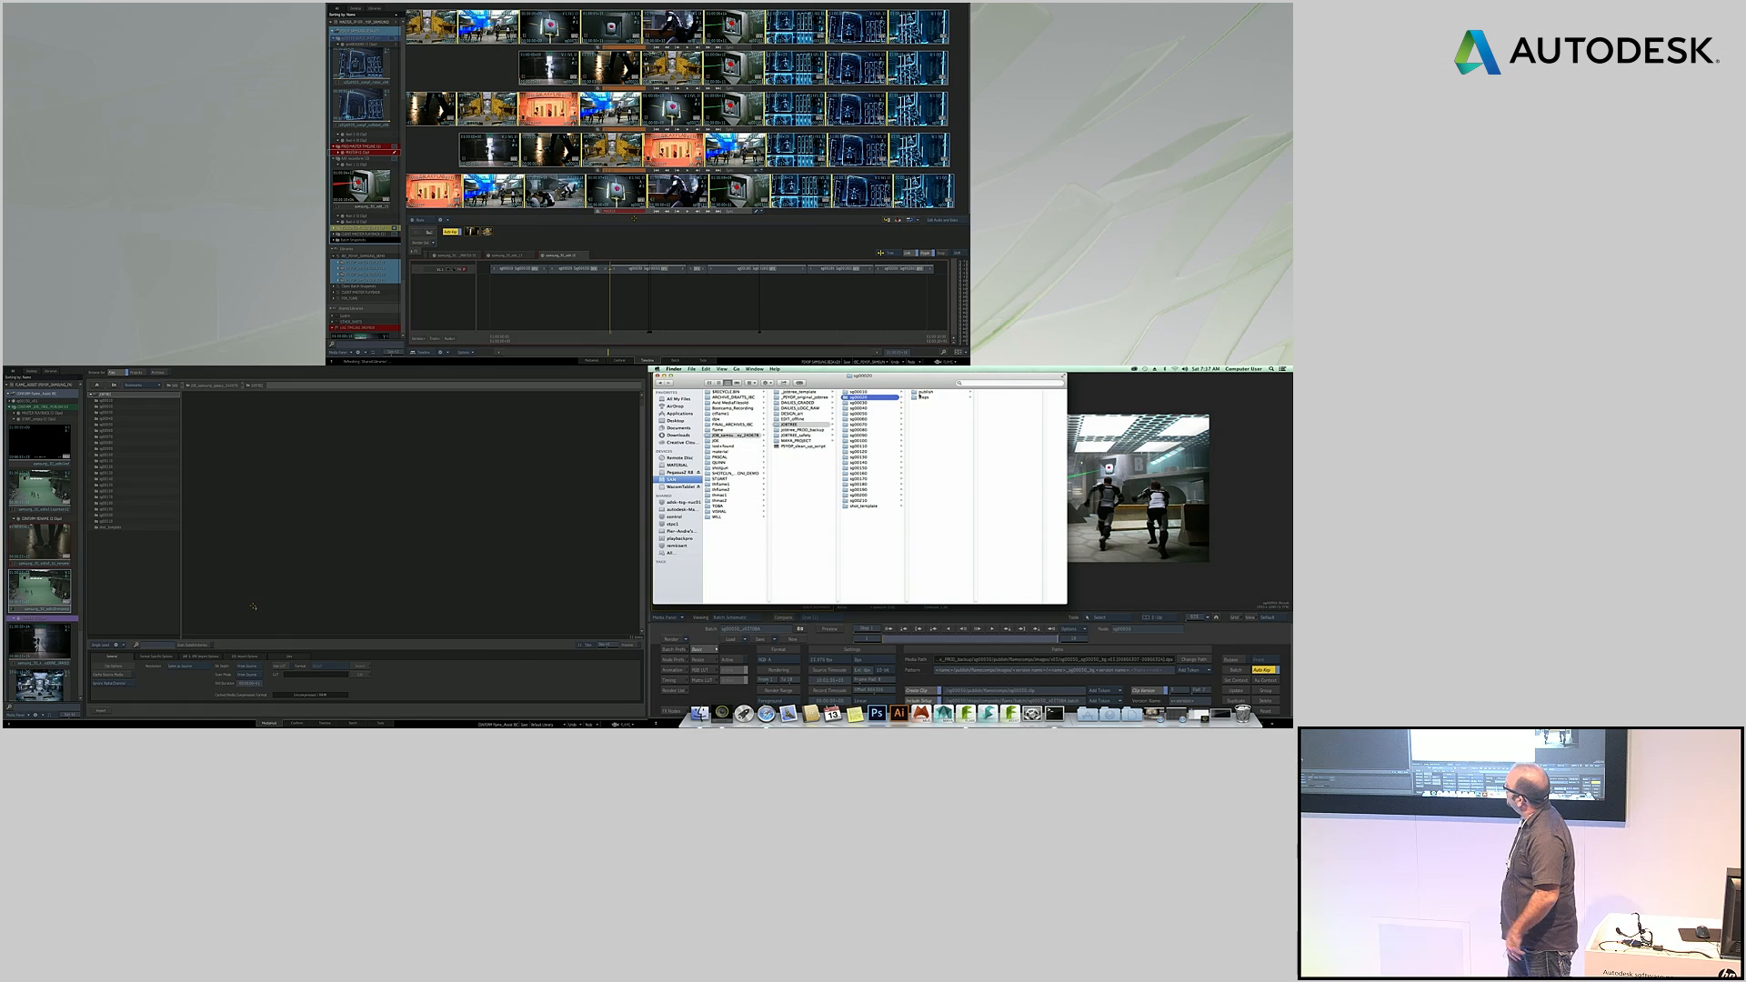
left_click(923, 397)
left_click(996, 398)
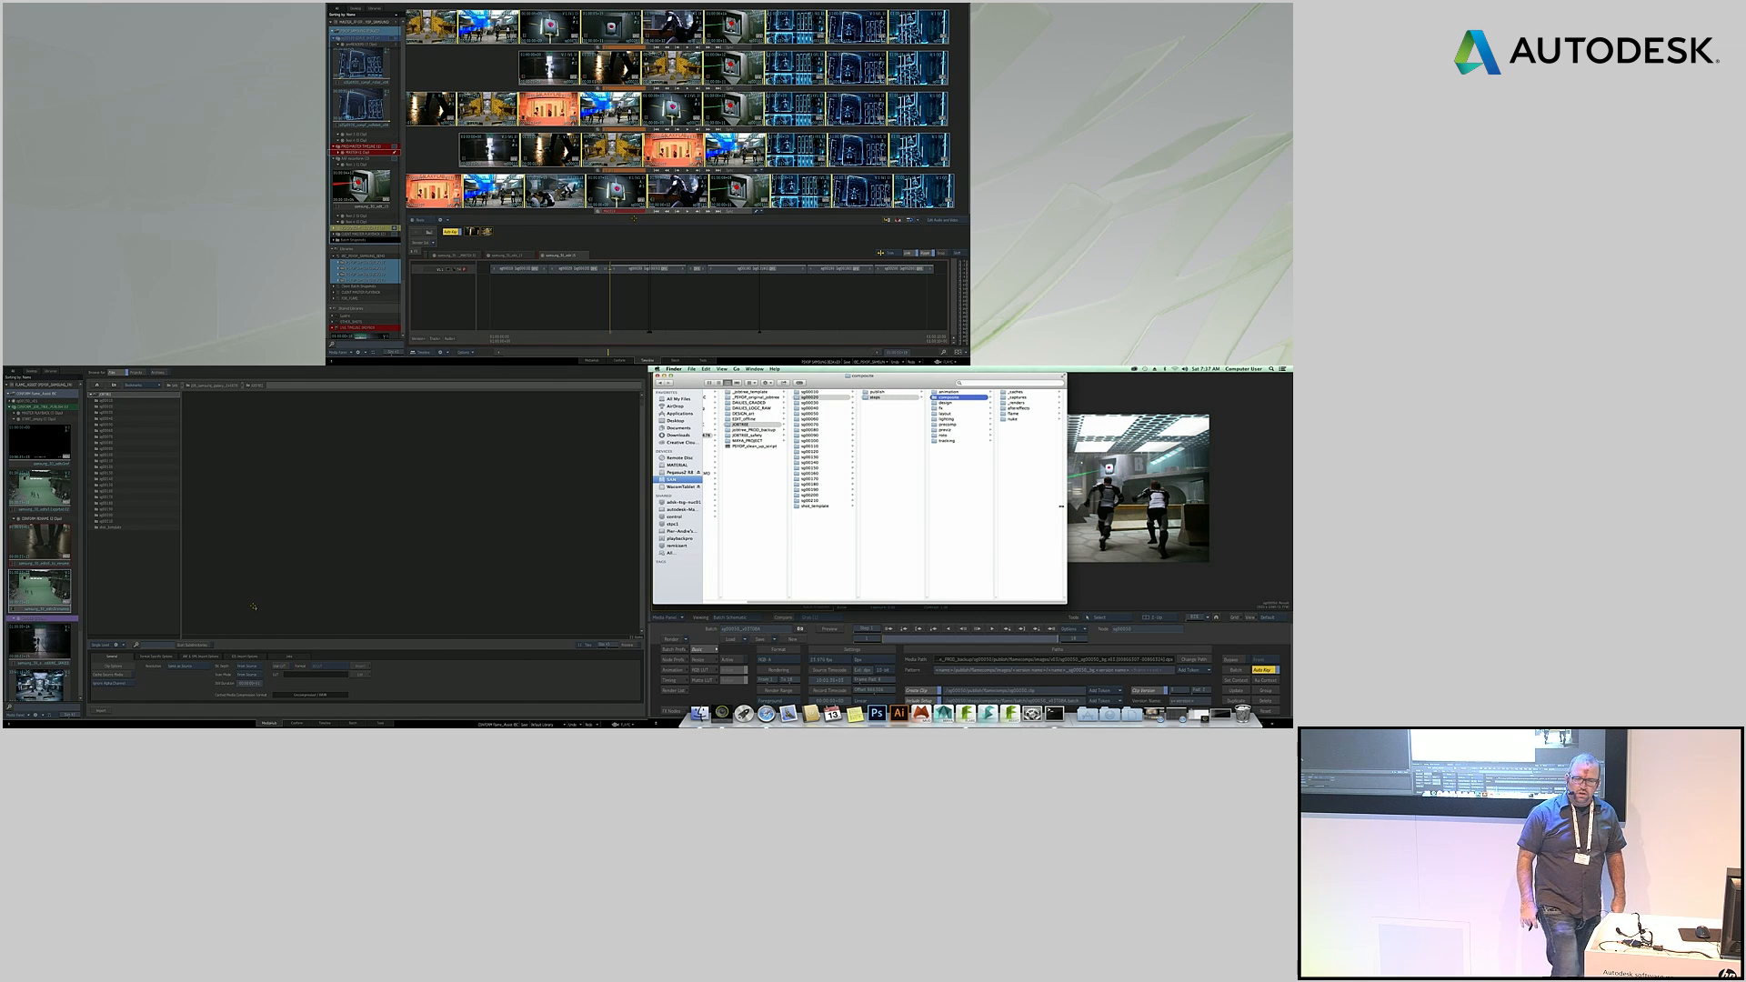
left_click_drag(1066, 607, 1261, 605)
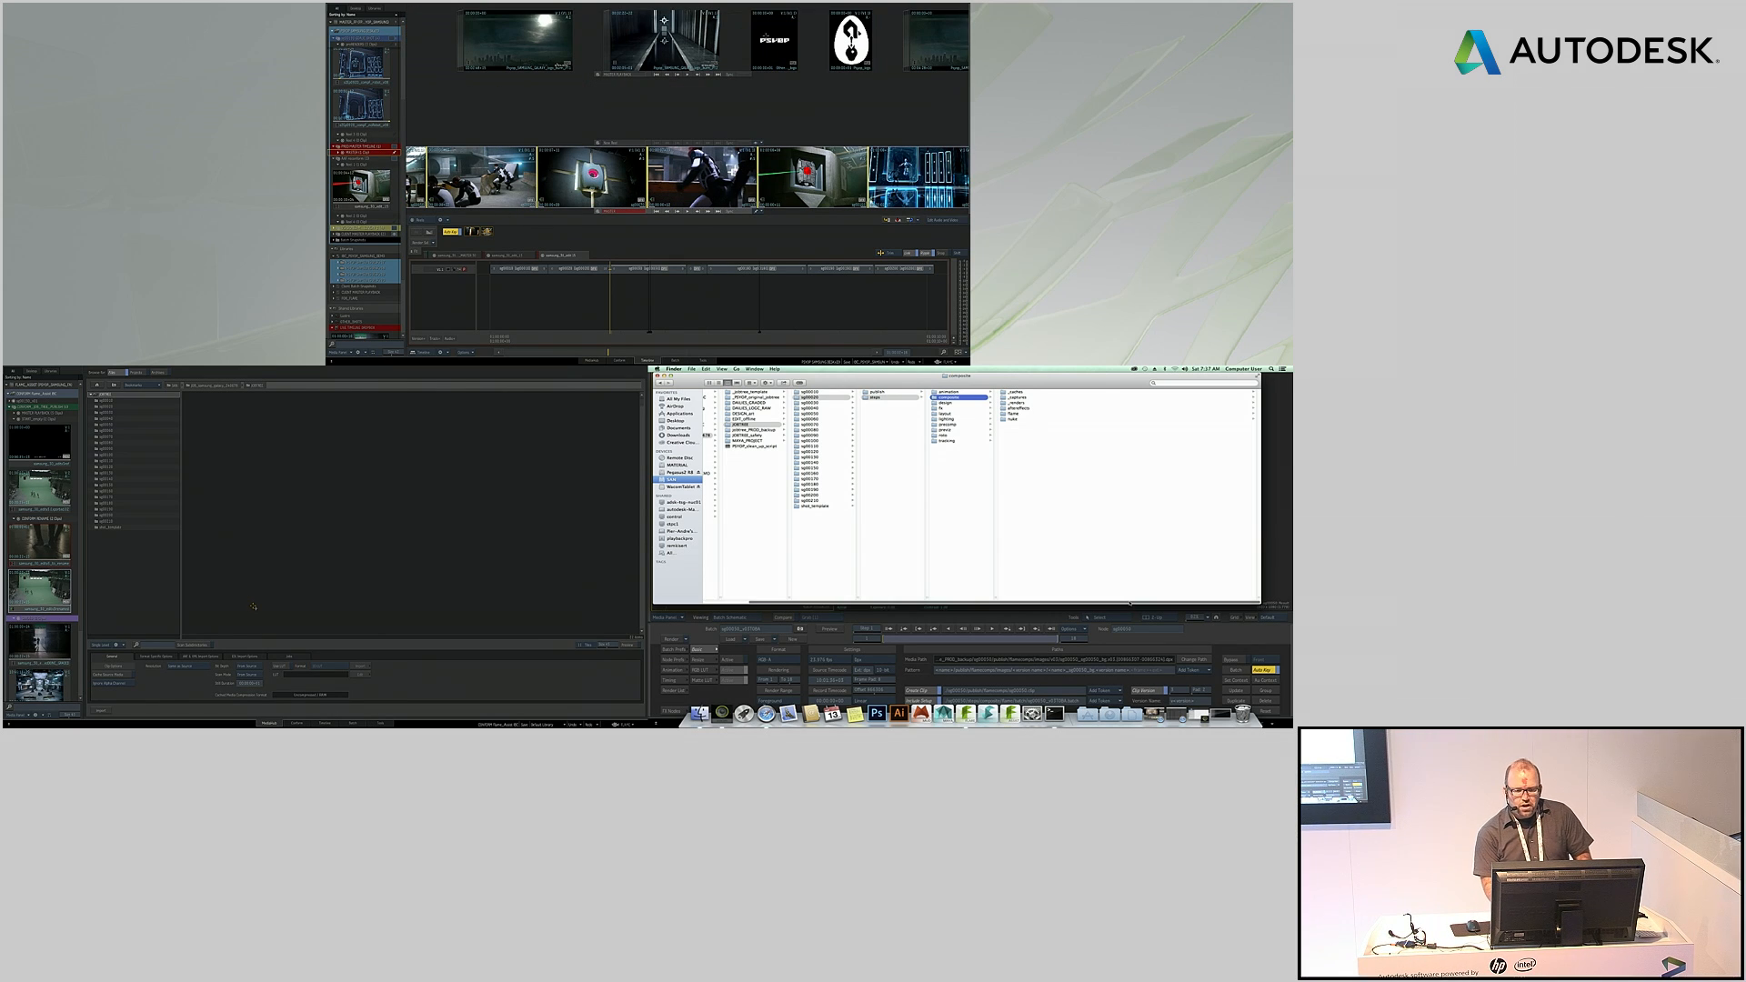
left_click_drag(1082, 601, 1048, 616)
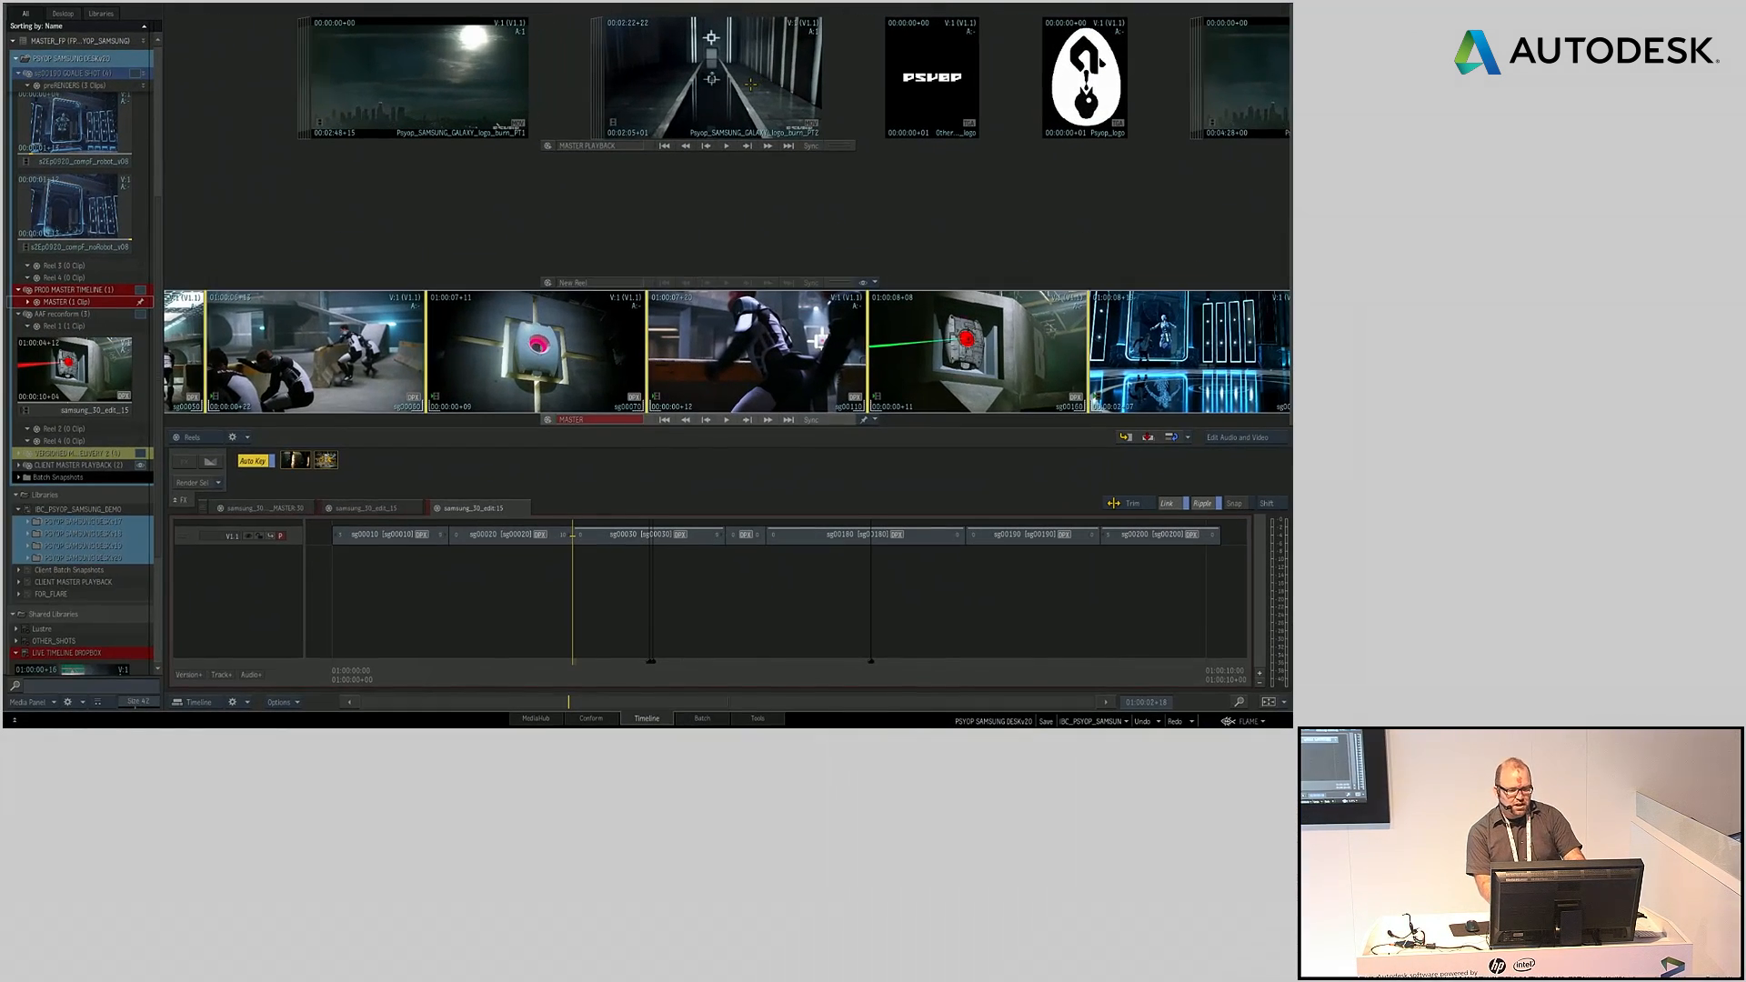
Step: Return to Flame, view the Psyop Samsung Galaxy corridor clip from the MASTER PLAYBACK reel full screen with the whole picture framed, and play it
left_click(750, 91)
double_click(748, 93)
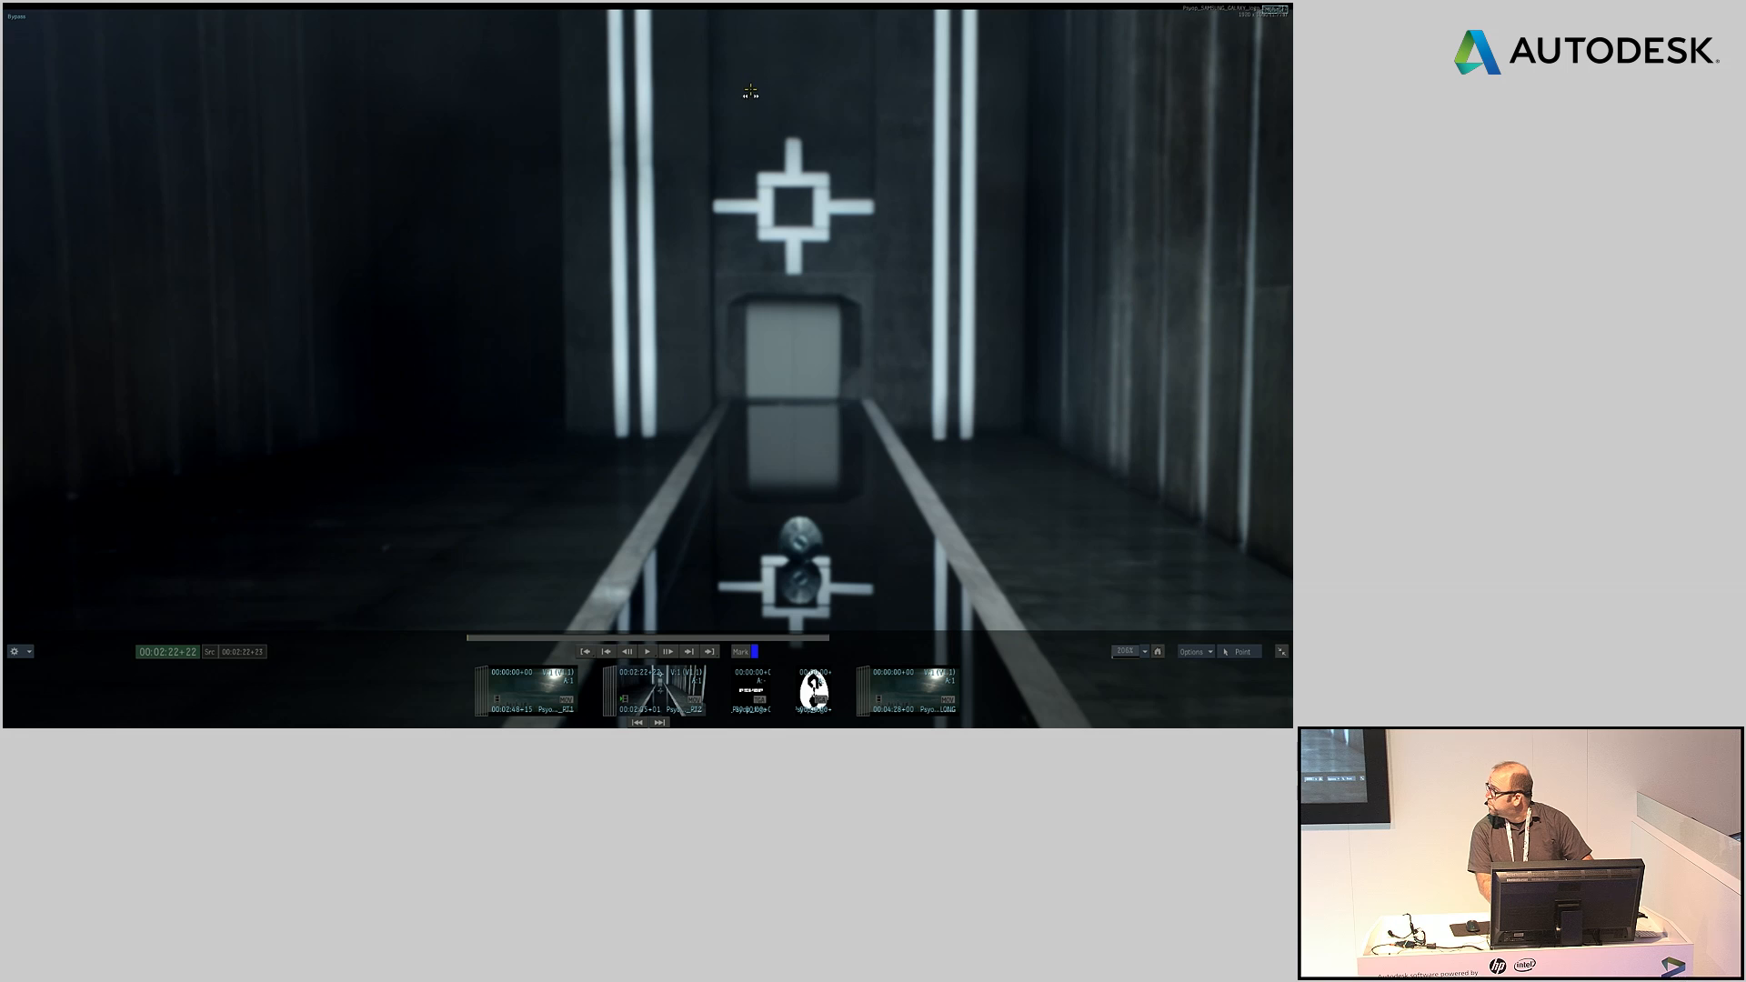
left_click(1125, 655)
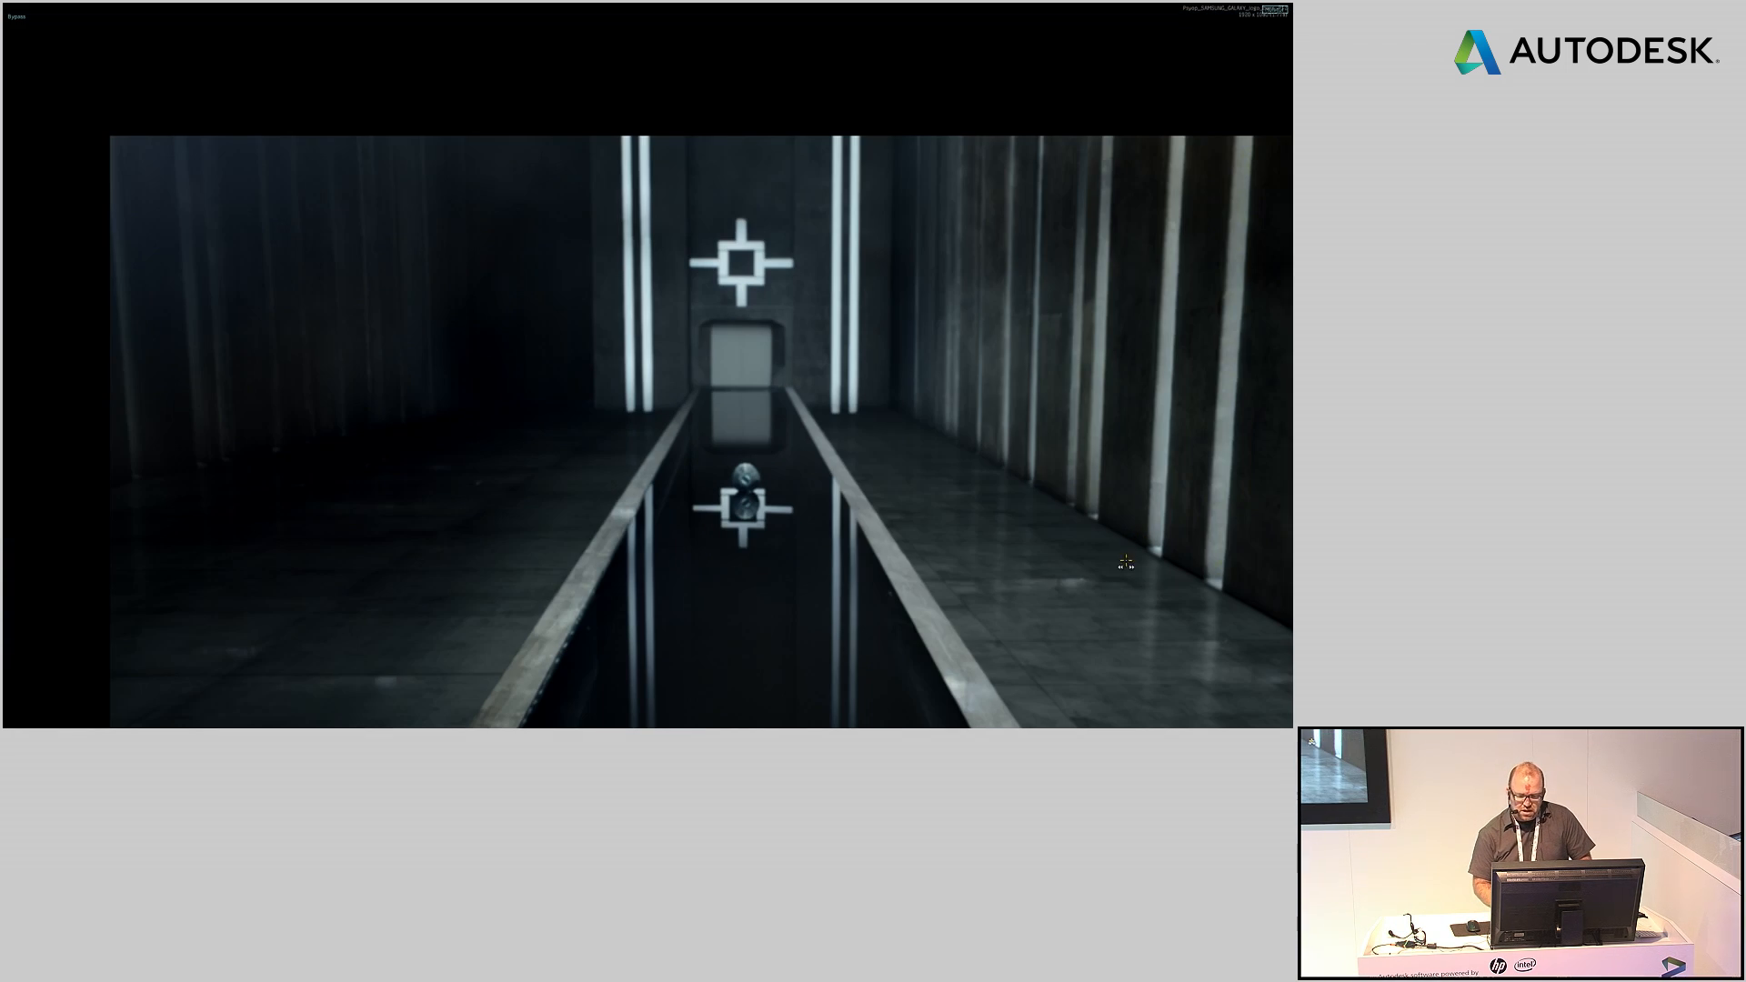
key("Return")
left_click_drag(880, 457, 877, 355)
mouse_move(787, 724)
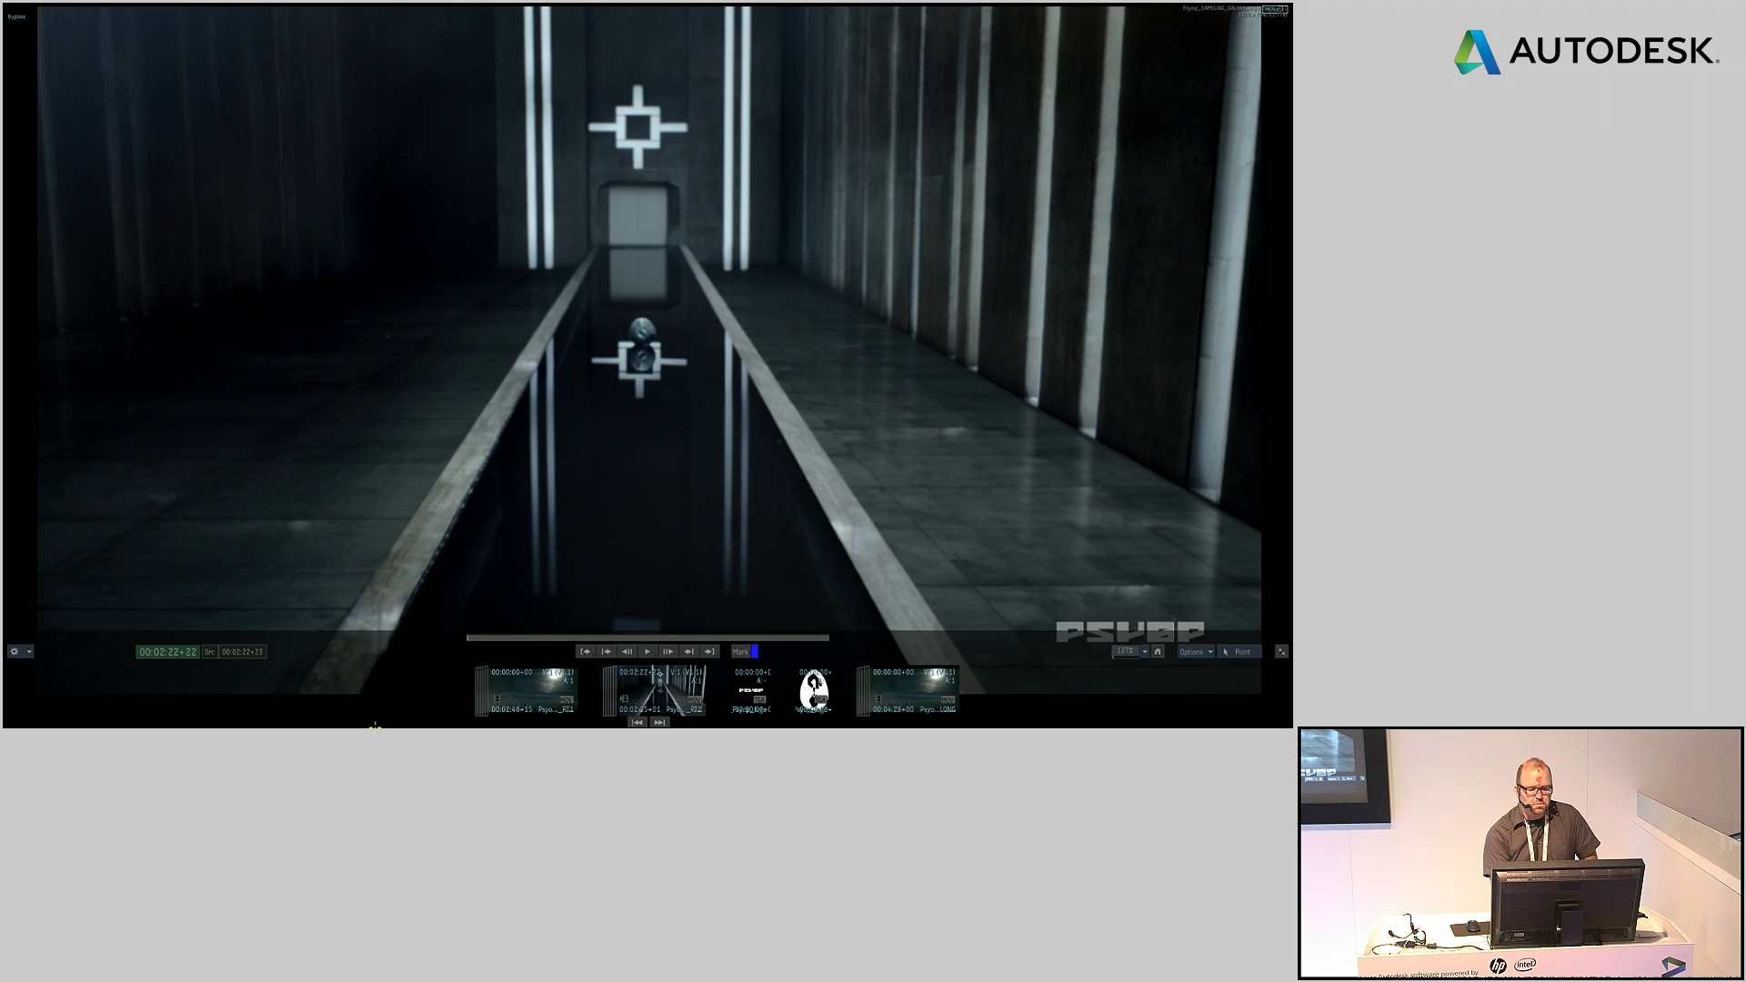
key("space")
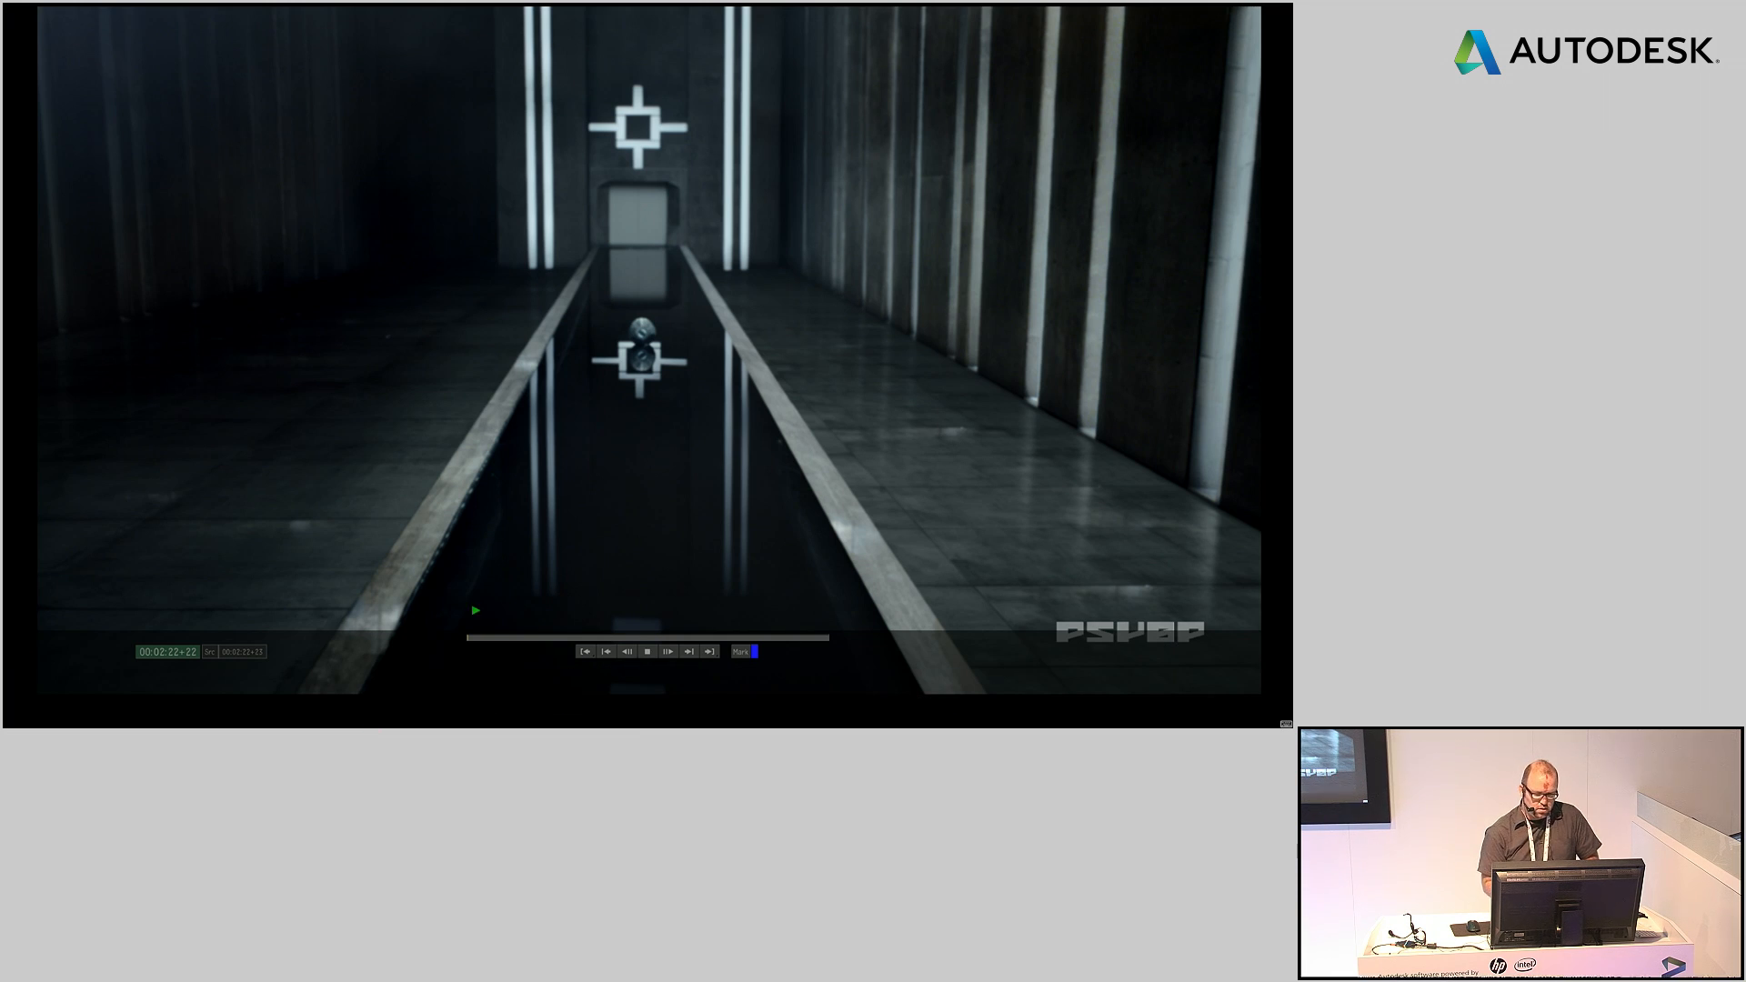